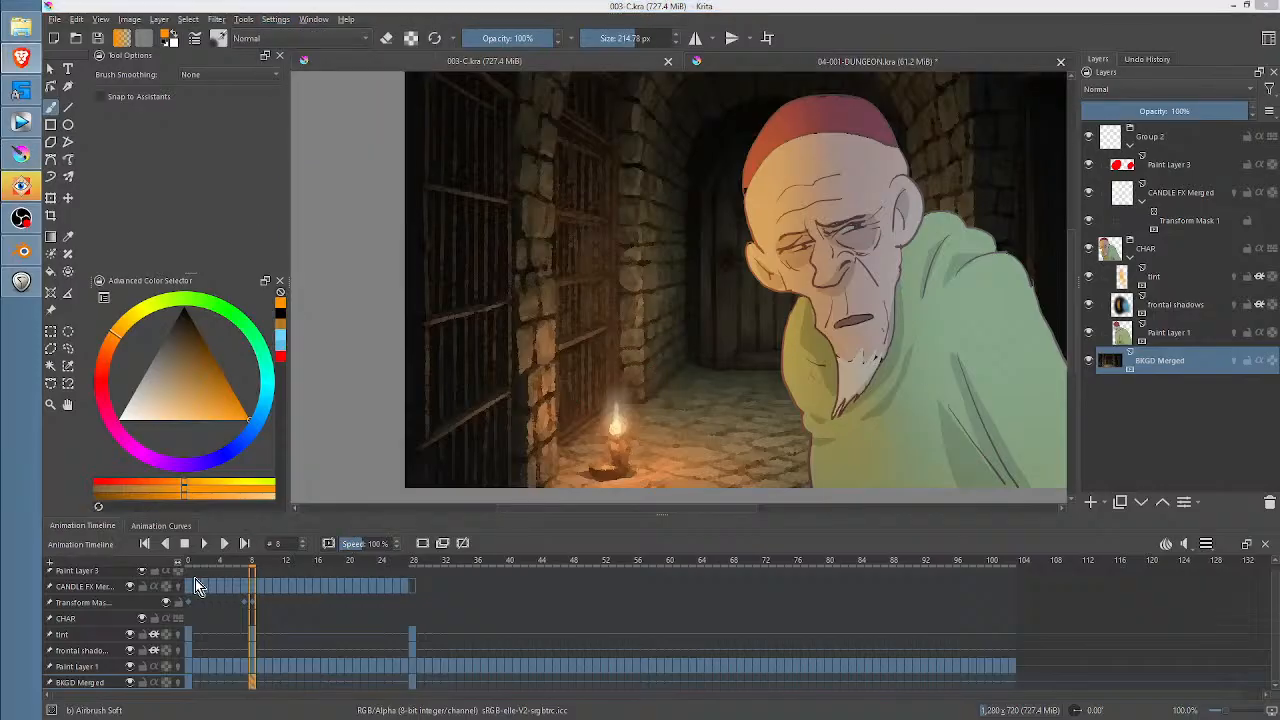
- Return the 003-C animation to frame 0, and play back the Grease Pencil character animation in Blender
click(189, 565)
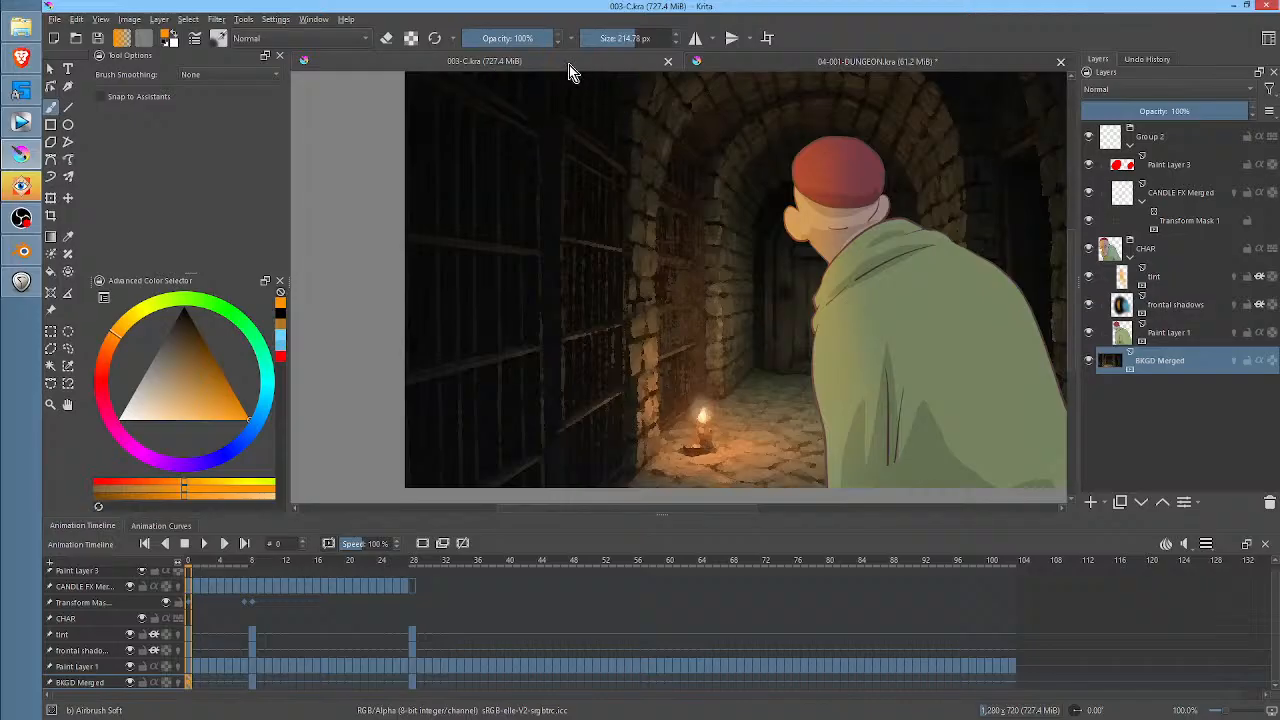
click(22, 250)
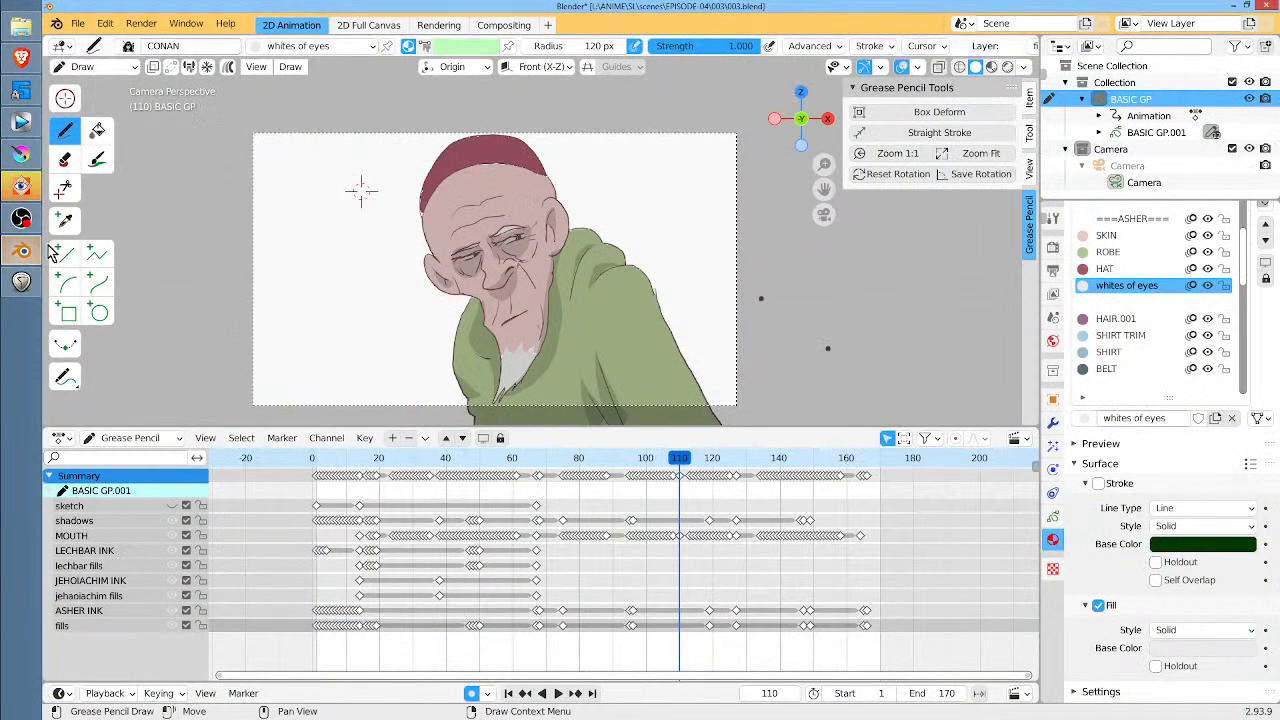
click(318, 465)
key(space)
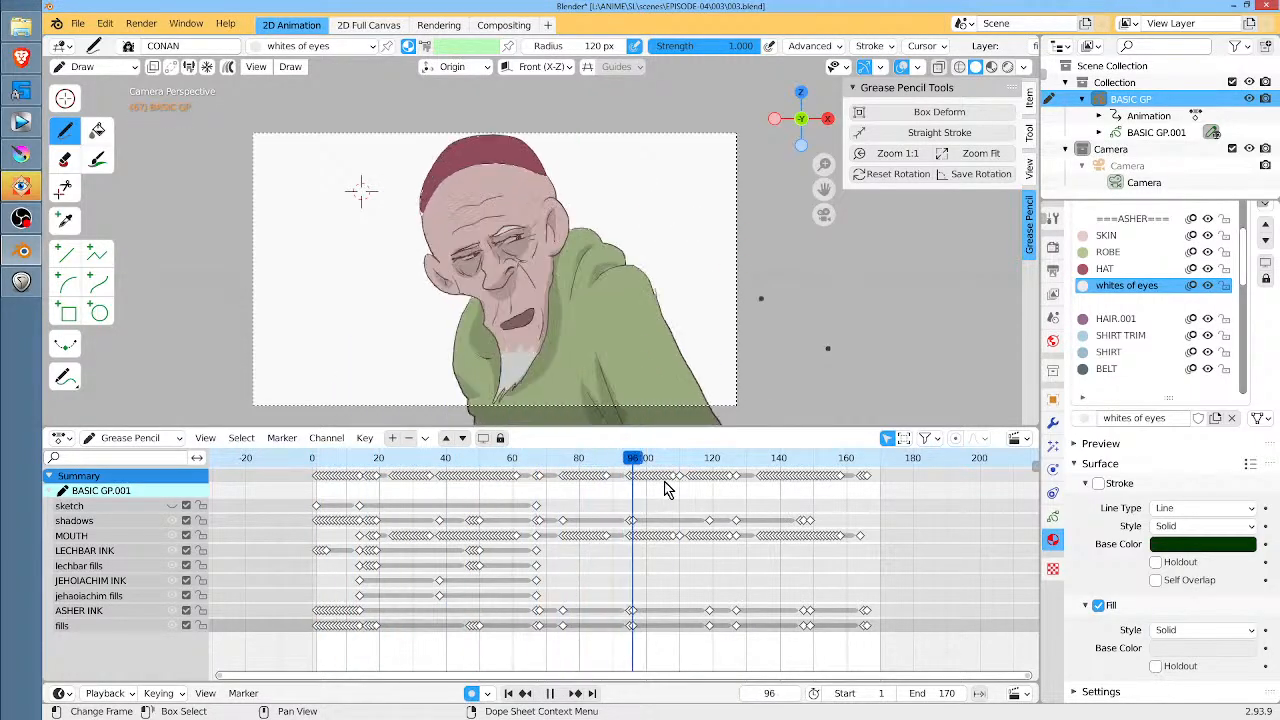
drag(668, 488, 757, 514)
key(space)
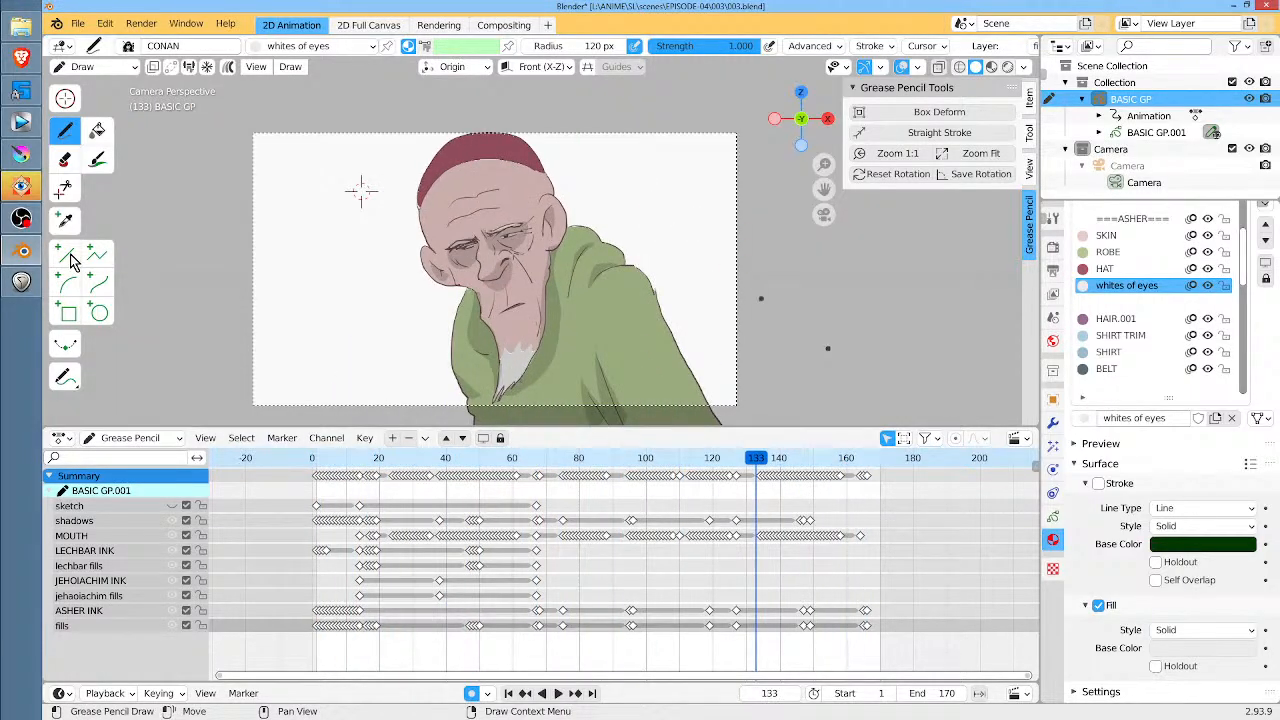
- Switch to Vegas Pro and play the edited dungeon scenes on the timeline from 00:01:14.00
click(20, 158)
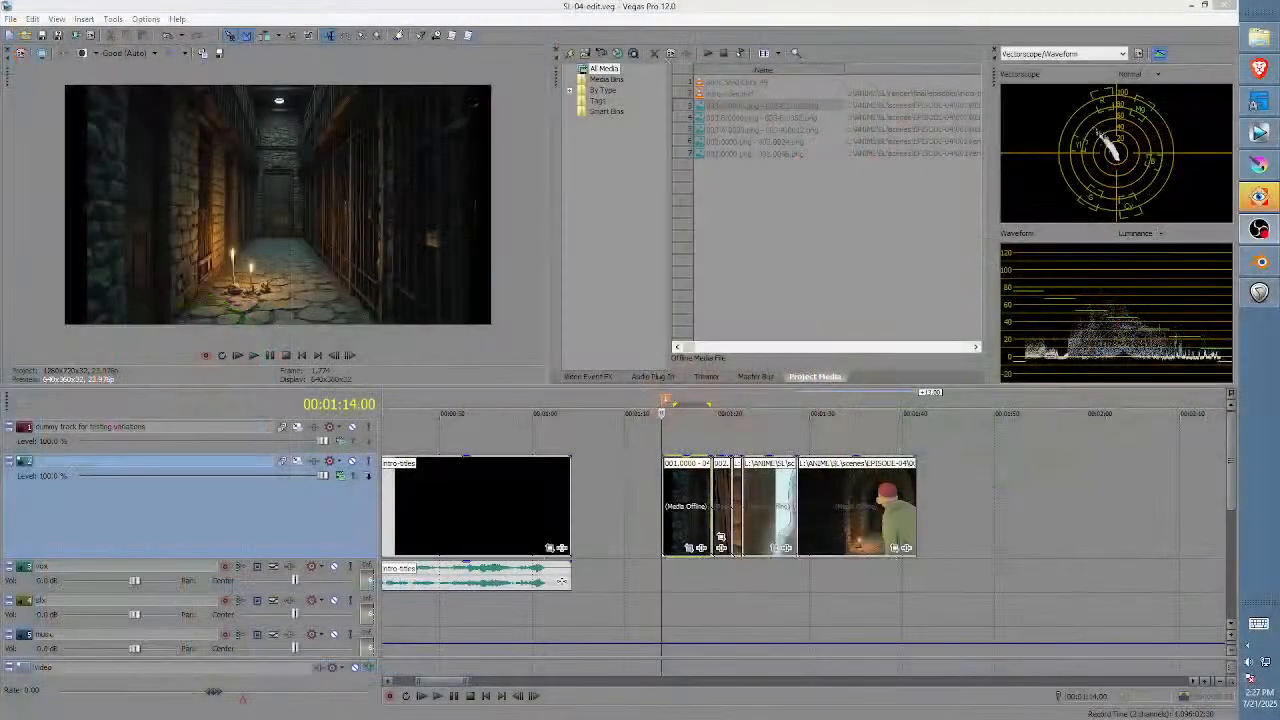
click(42, 38)
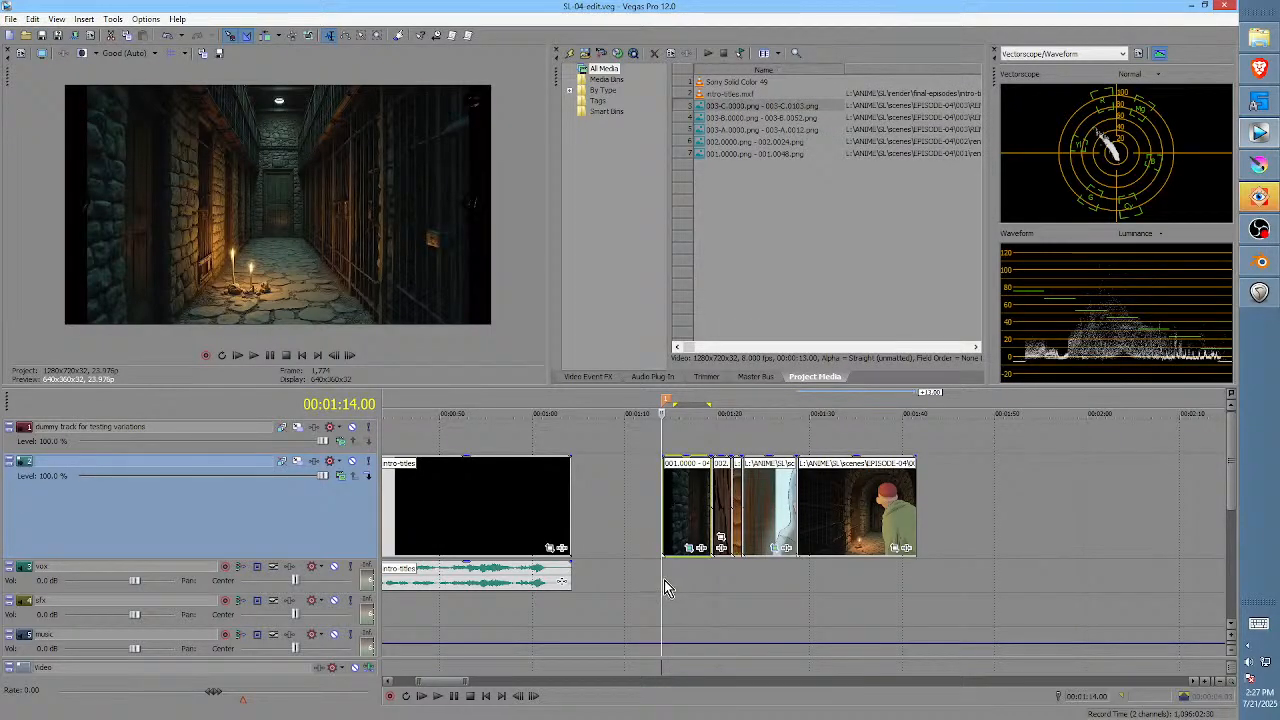
click(664, 580)
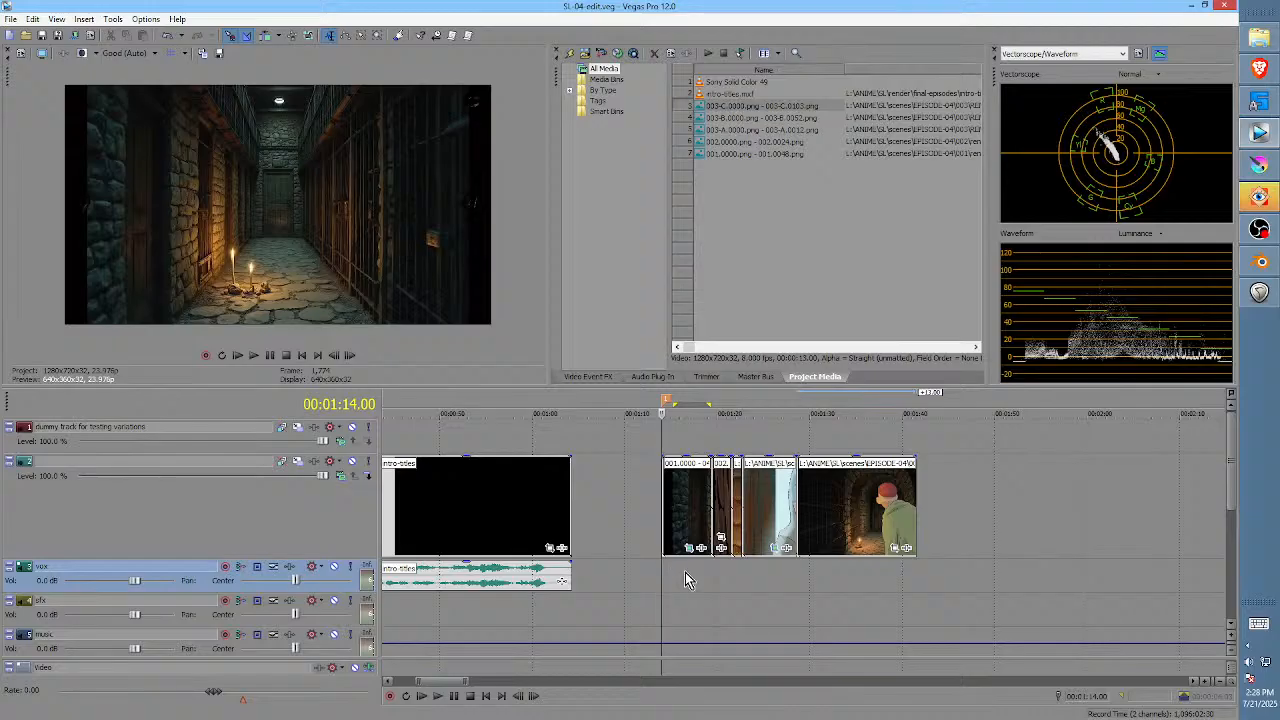
scroll(686, 580, up, 3)
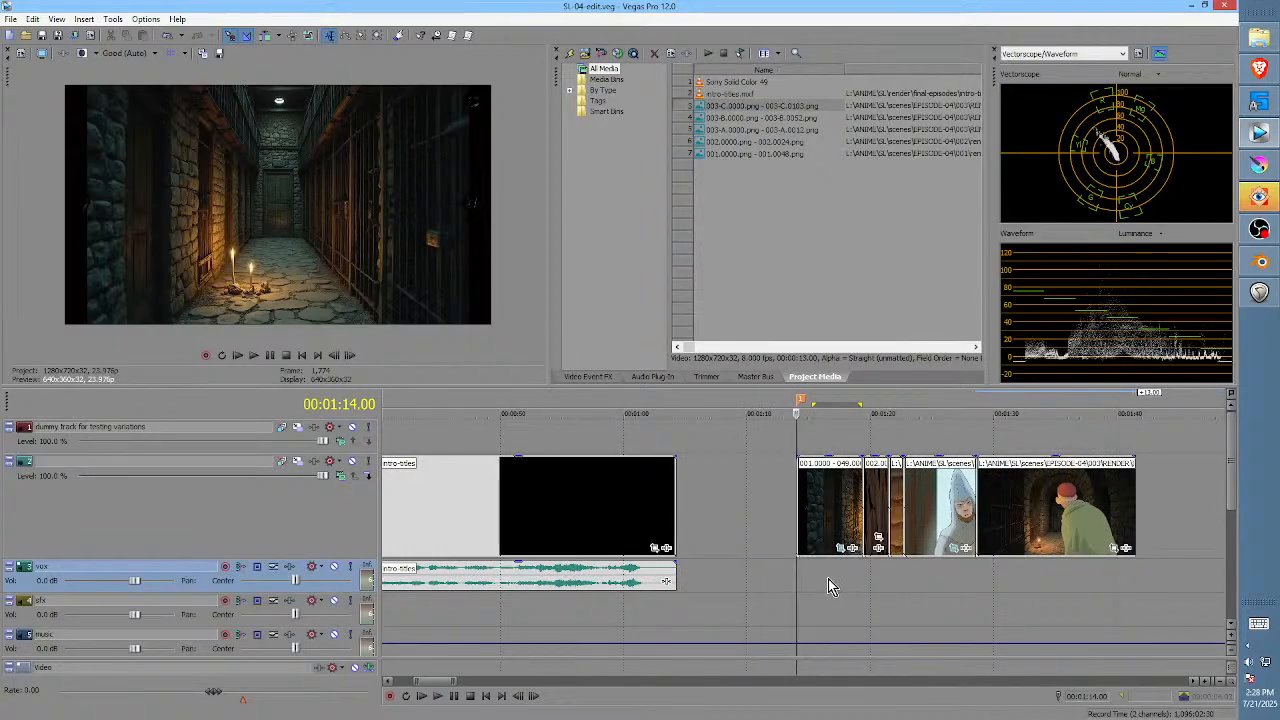
scroll(834, 575, right, 5)
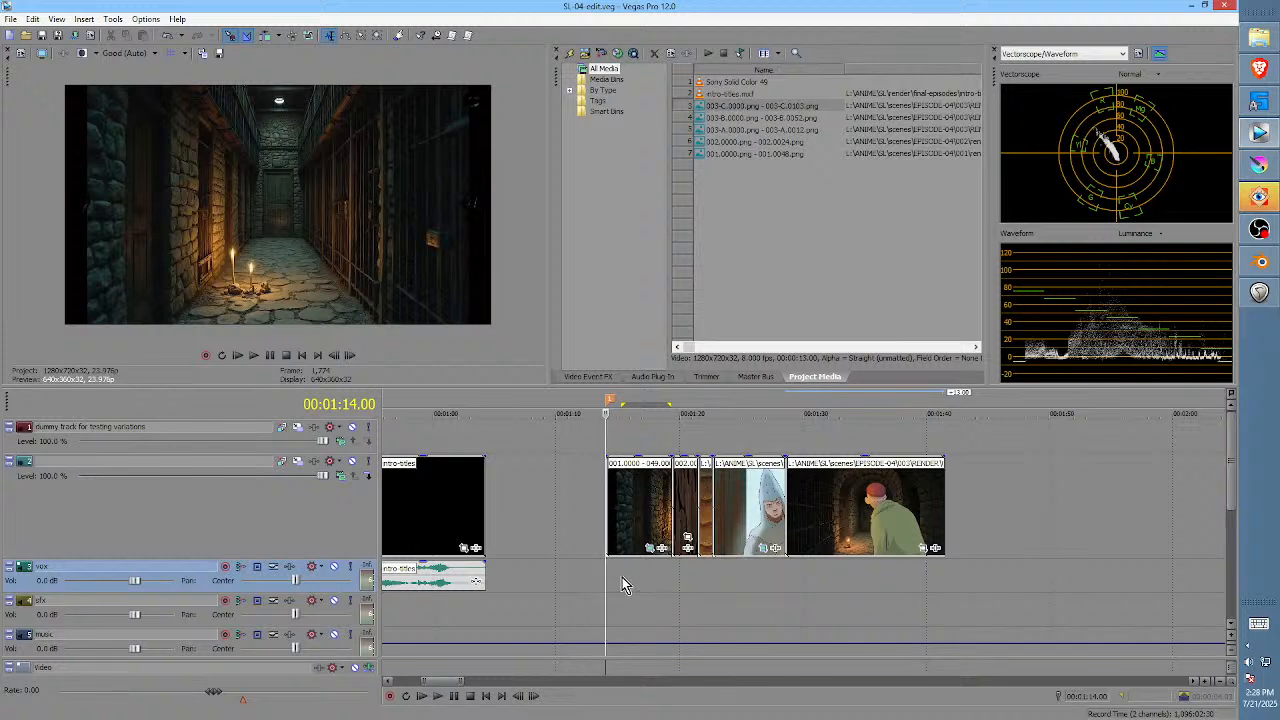
key(space)
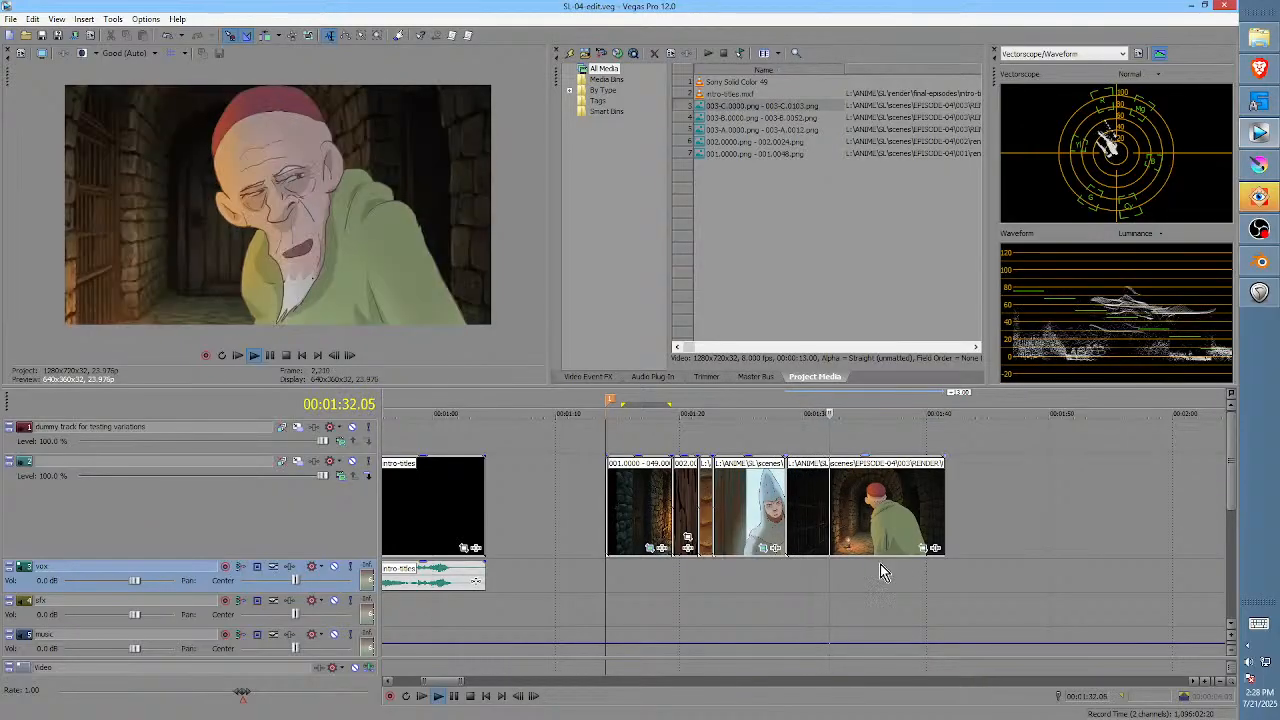
key(space)
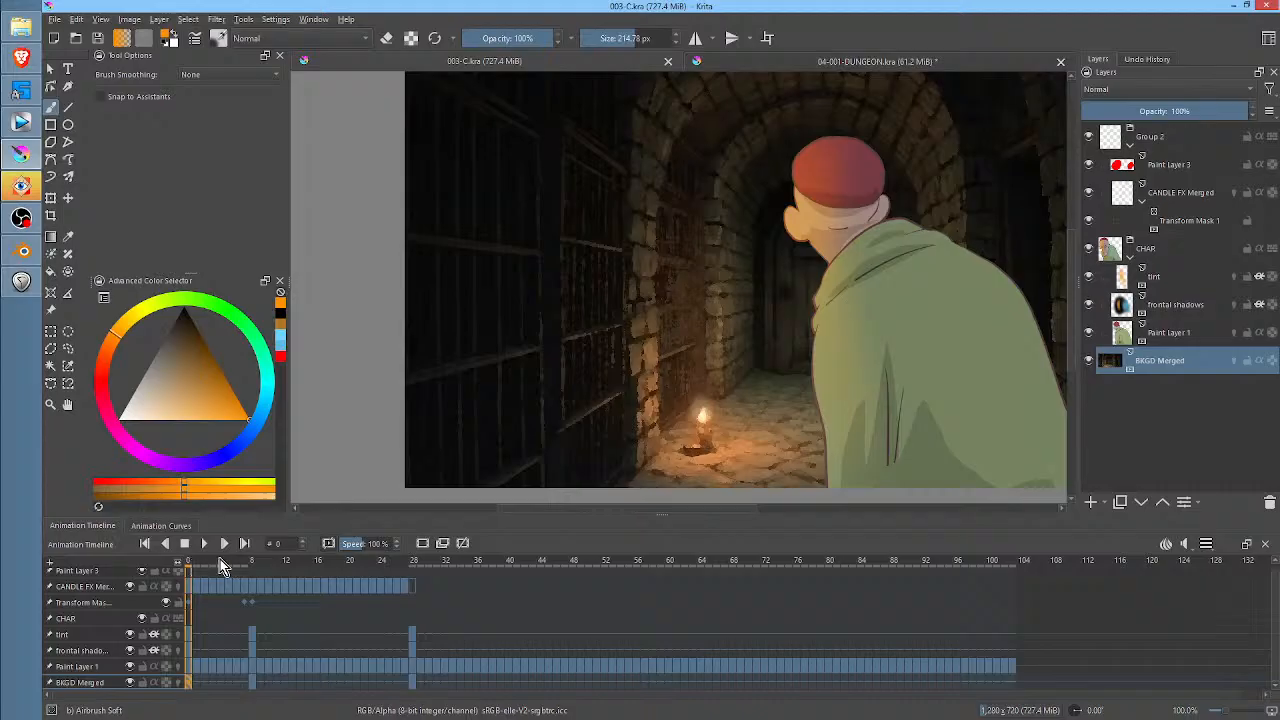
- Switch to Krita and play the 003-C animation from its first frame, stopping after the character turns around
key(space)
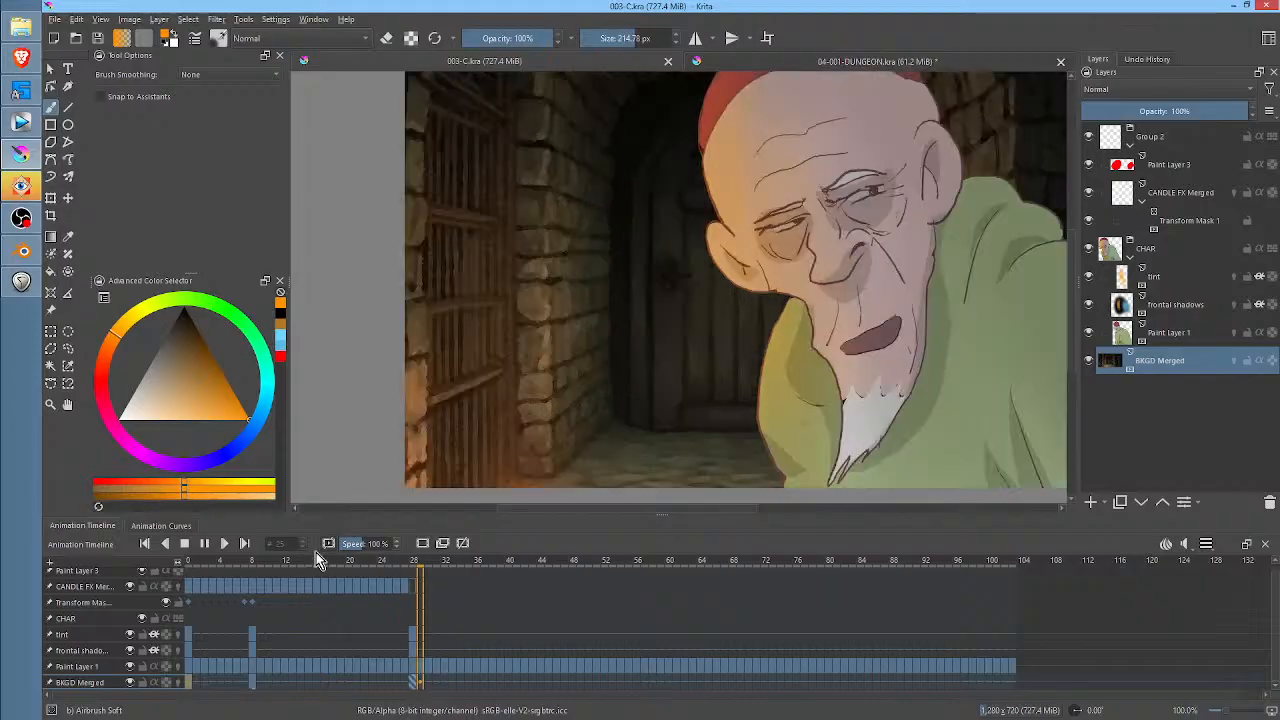
key(space)
click(184, 543)
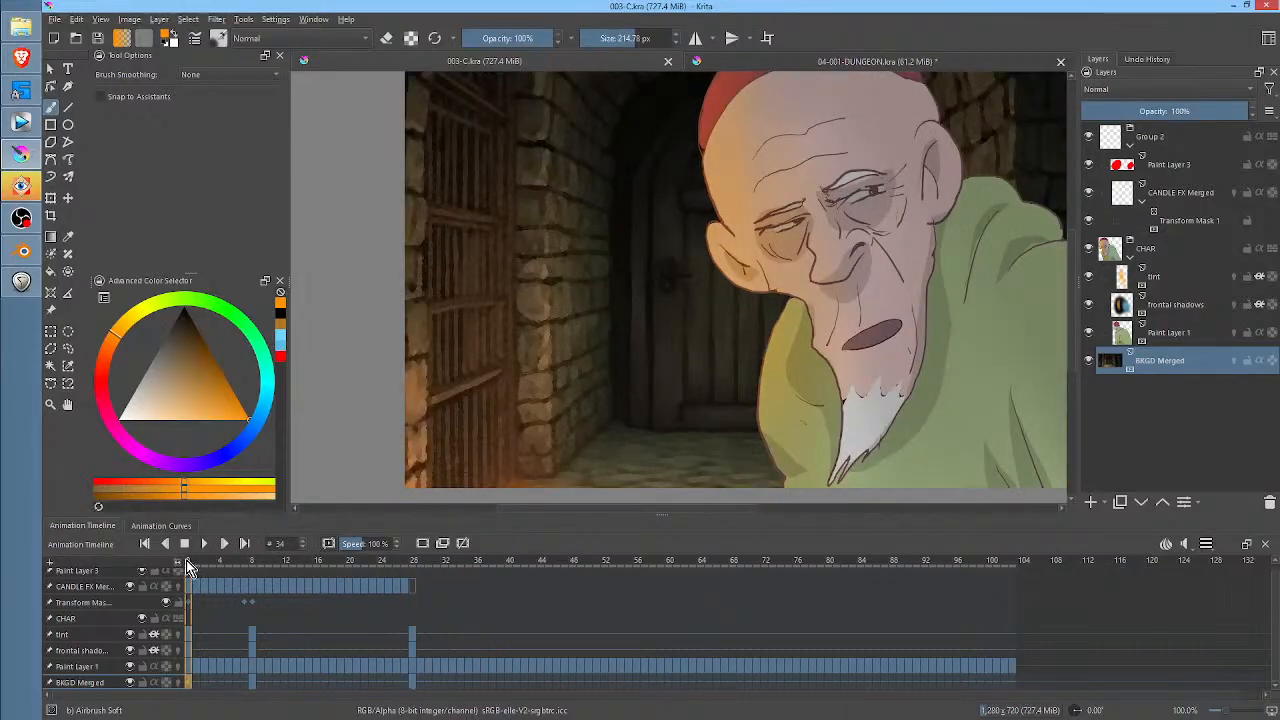
- Play the 04-001-DUNGEON animation from frame 0 and close that document
click(812, 68)
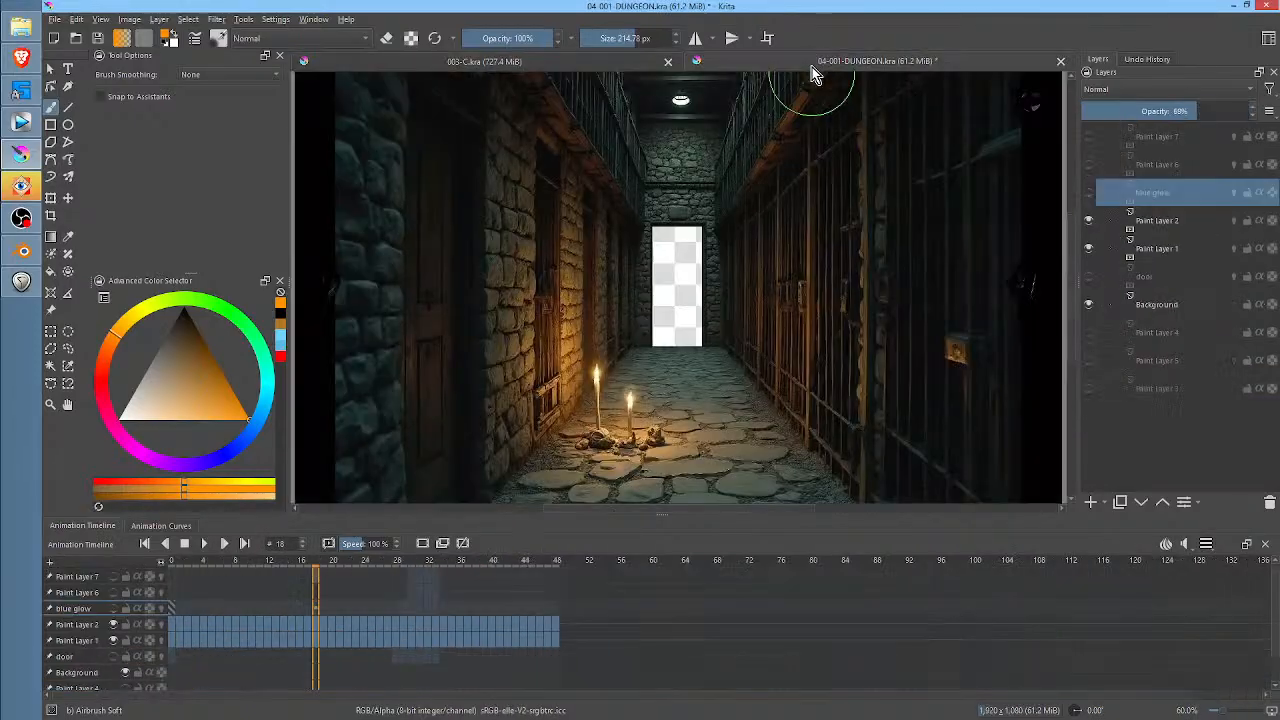
click(171, 560)
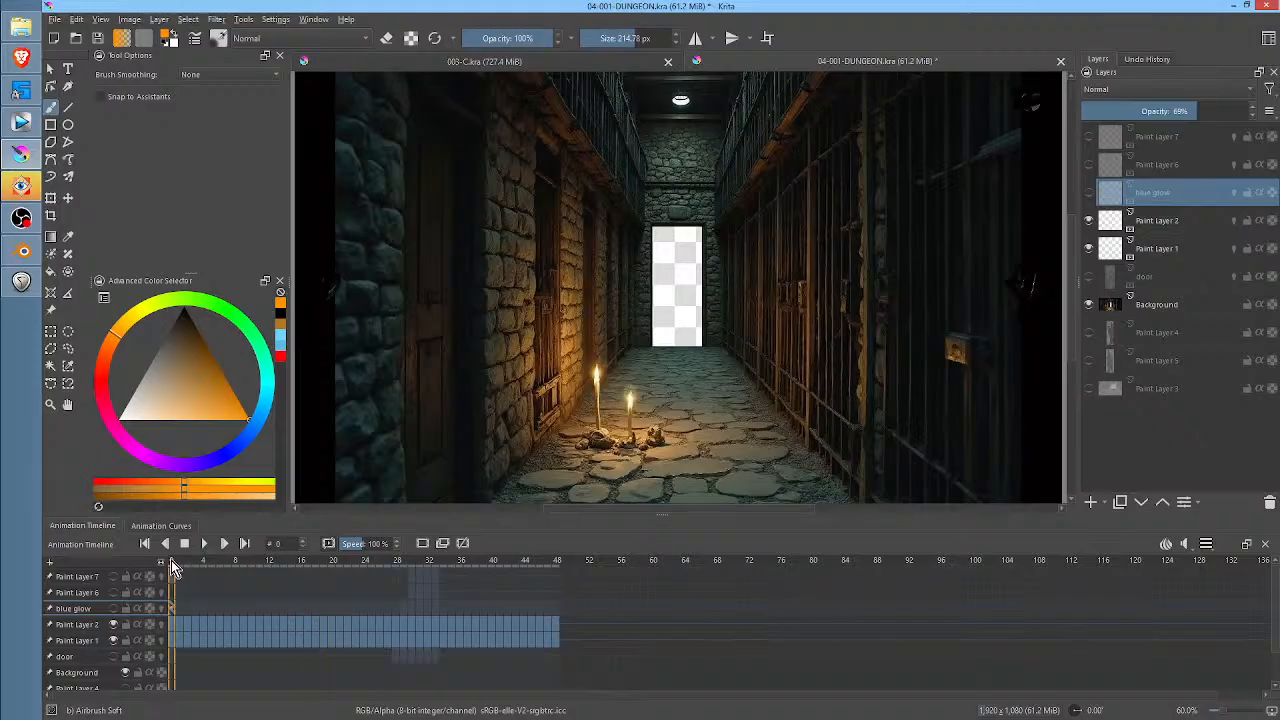
key(space)
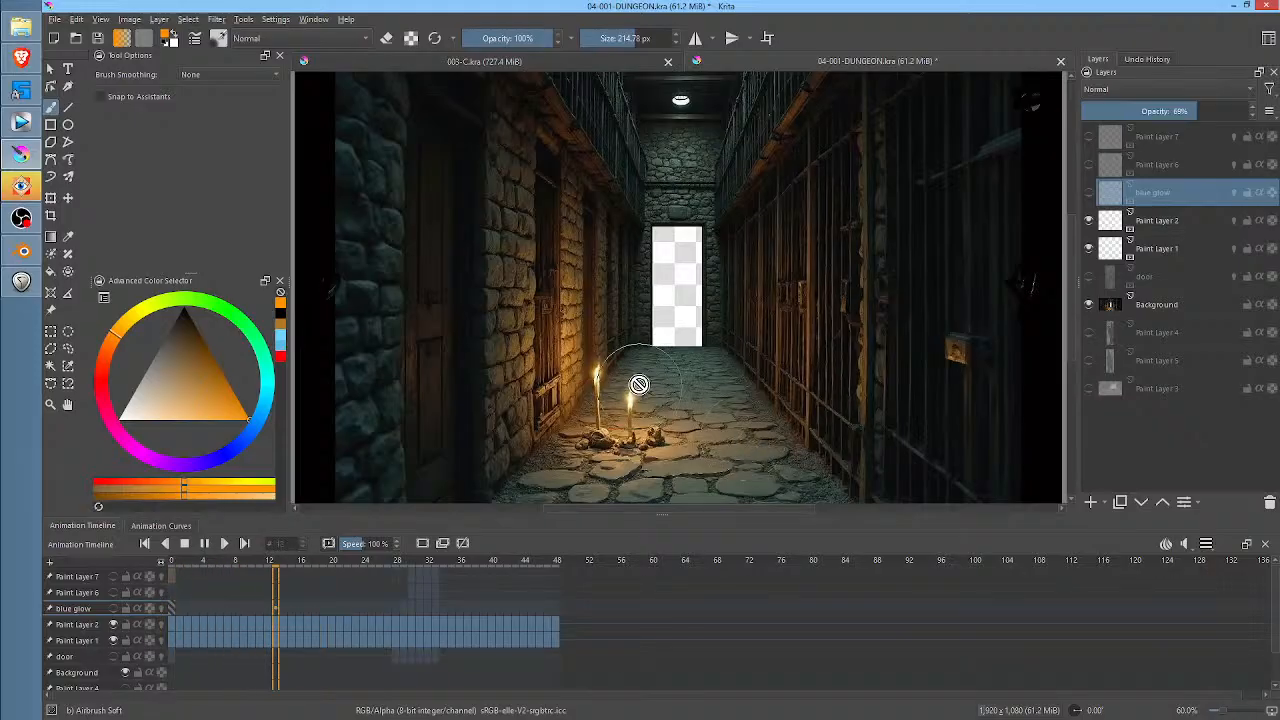
key(space)
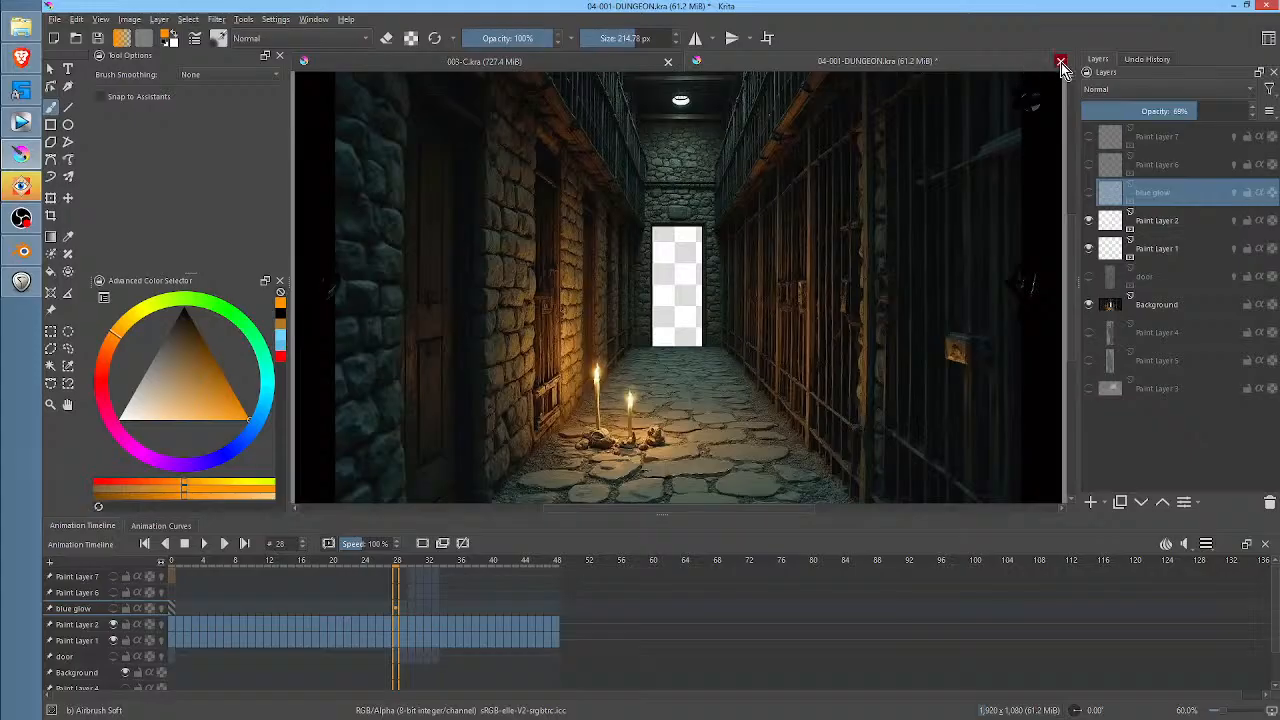
click(1061, 61)
click(697, 385)
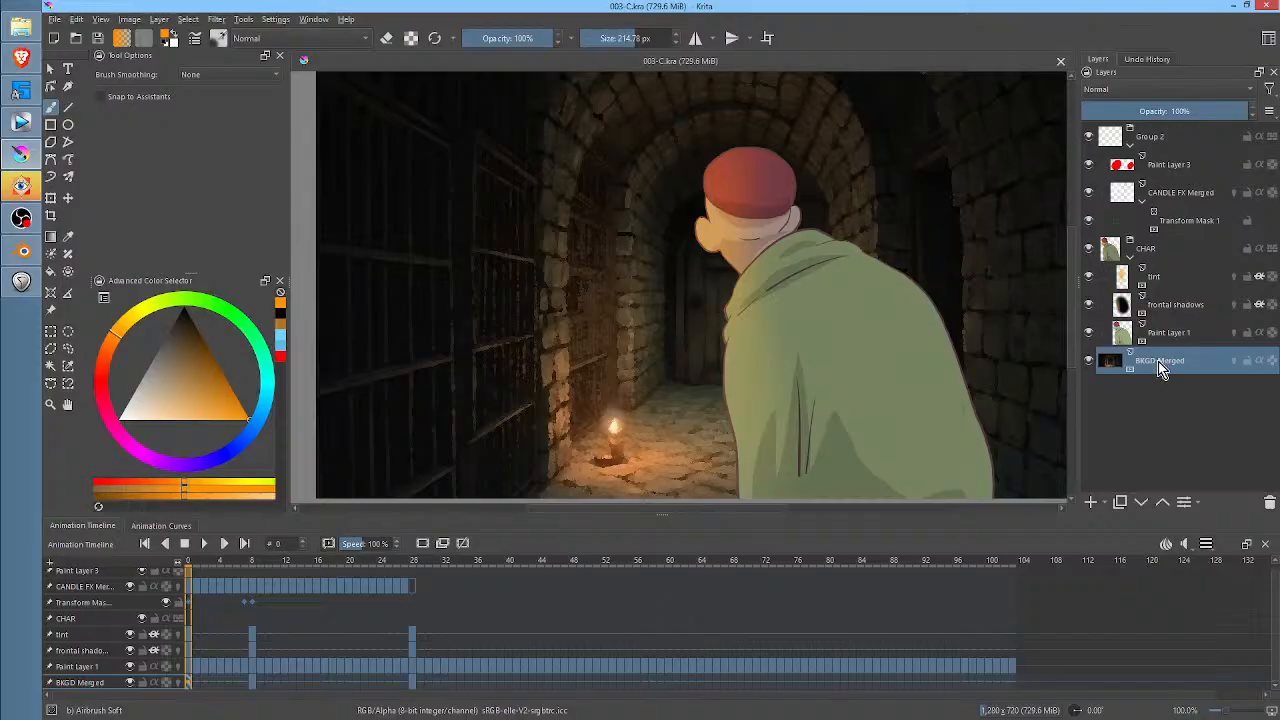
- Replay the 003-C animation from frame 0 to review the character's turn and the background change
mouse_move(195, 558)
mouse_down()
mouse_move(212, 561)
mouse_move(183, 561)
mouse_move(420, 593)
mouse_move(193, 579)
mouse_move(456, 591)
mouse_move(163, 593)
mouse_move(212, 582)
mouse_move(184, 571)
mouse_up()
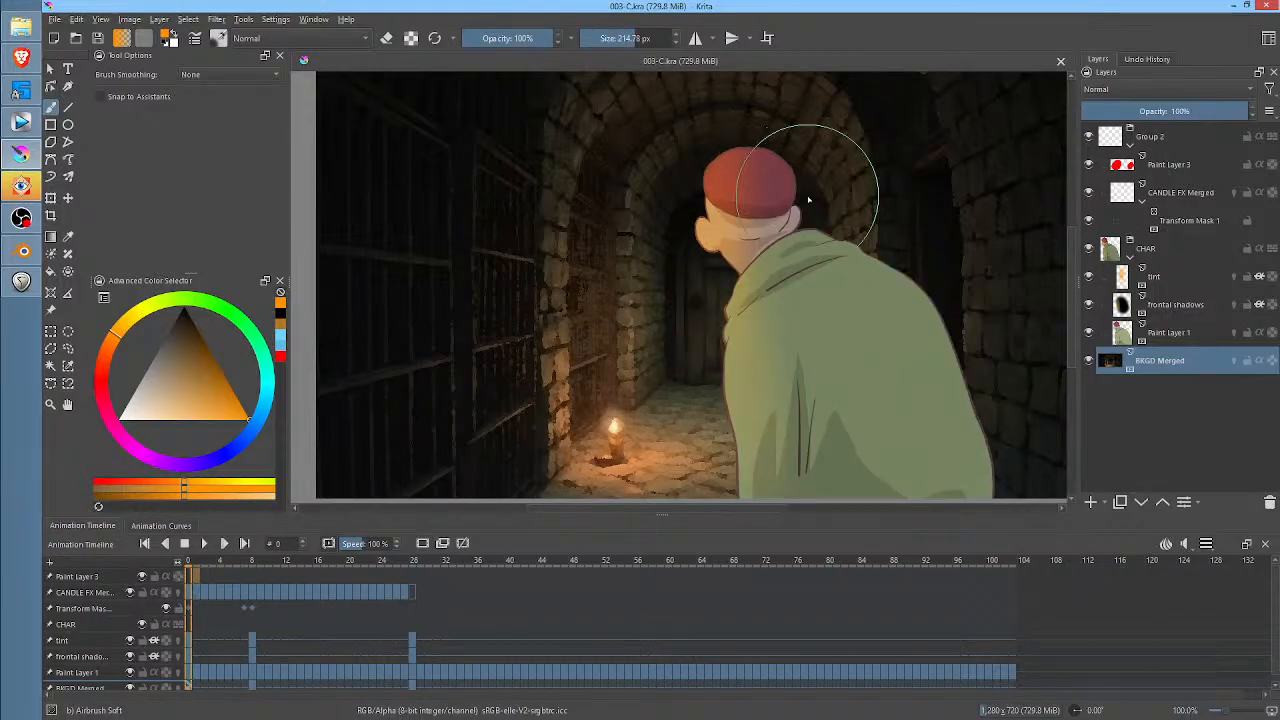
key(space)
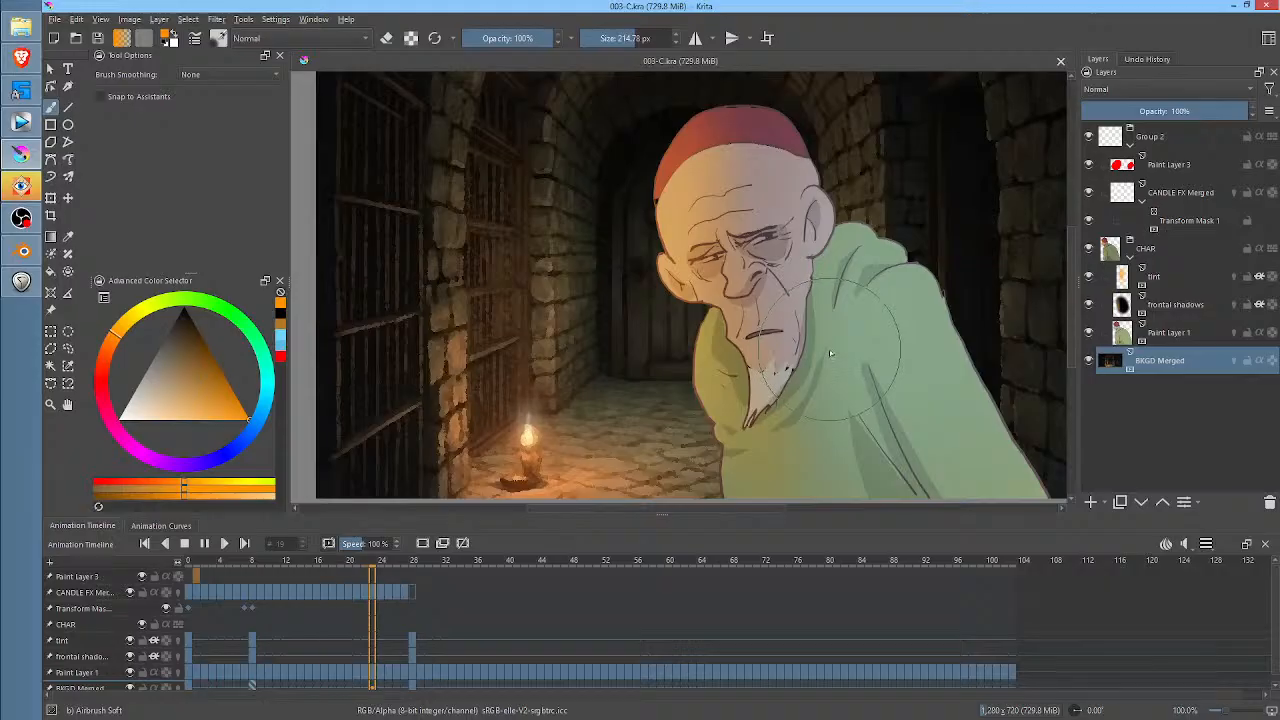
key(space)
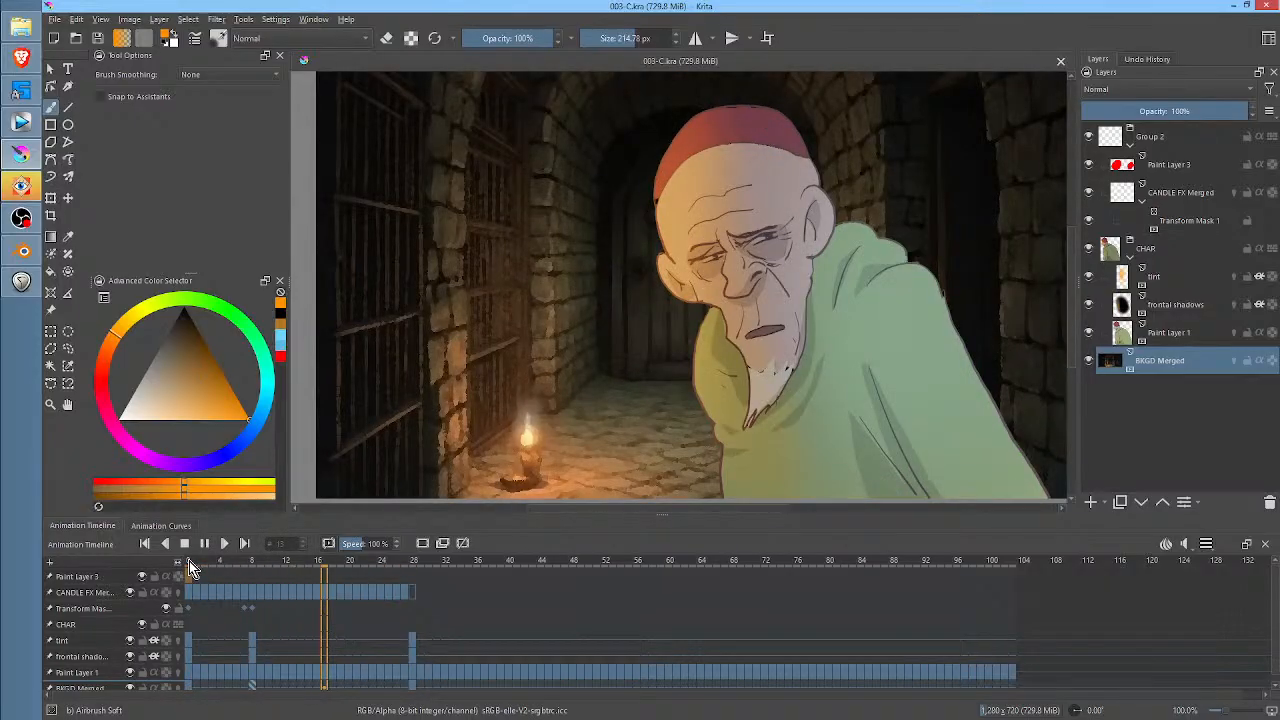
key(space)
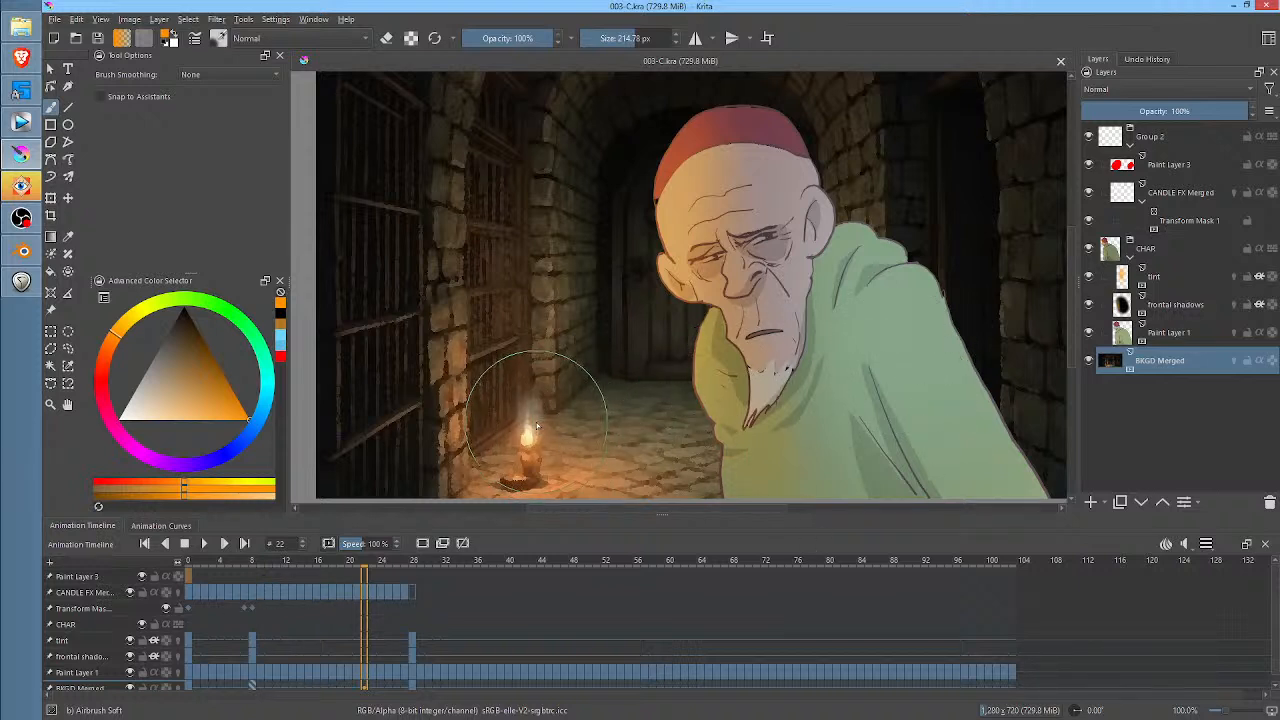
click(189, 559)
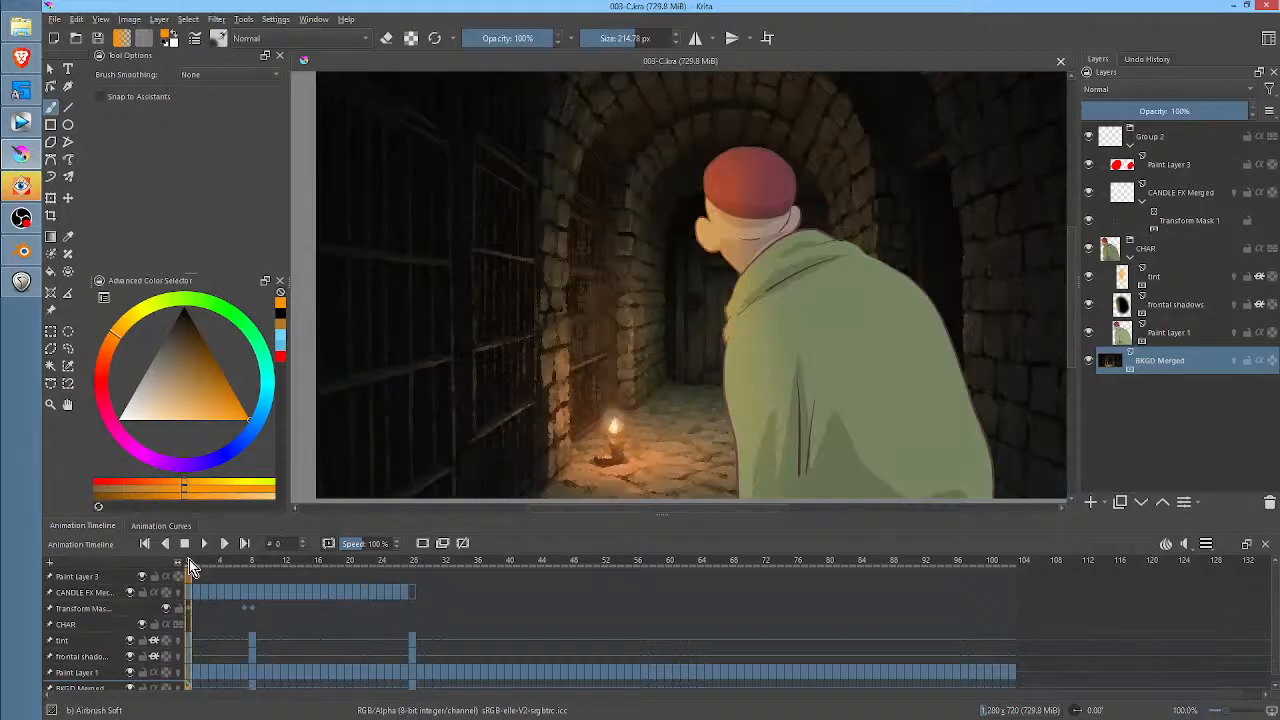
key(space)
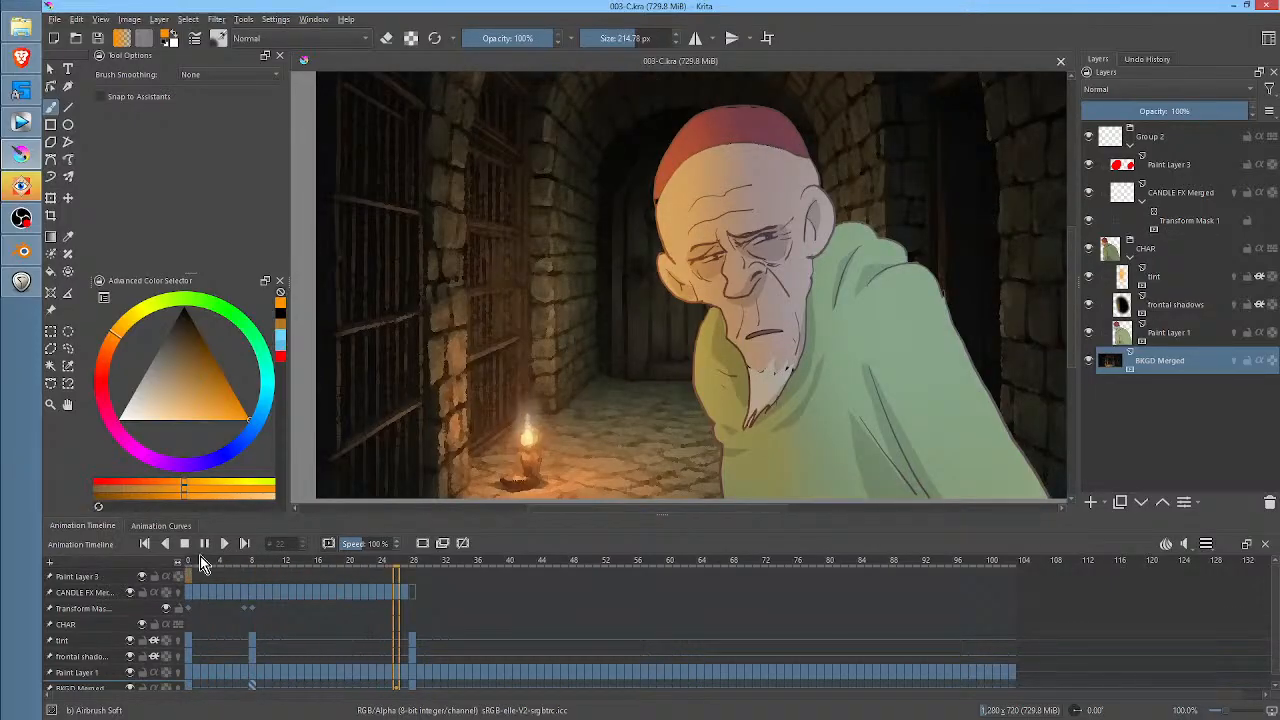
key(space)
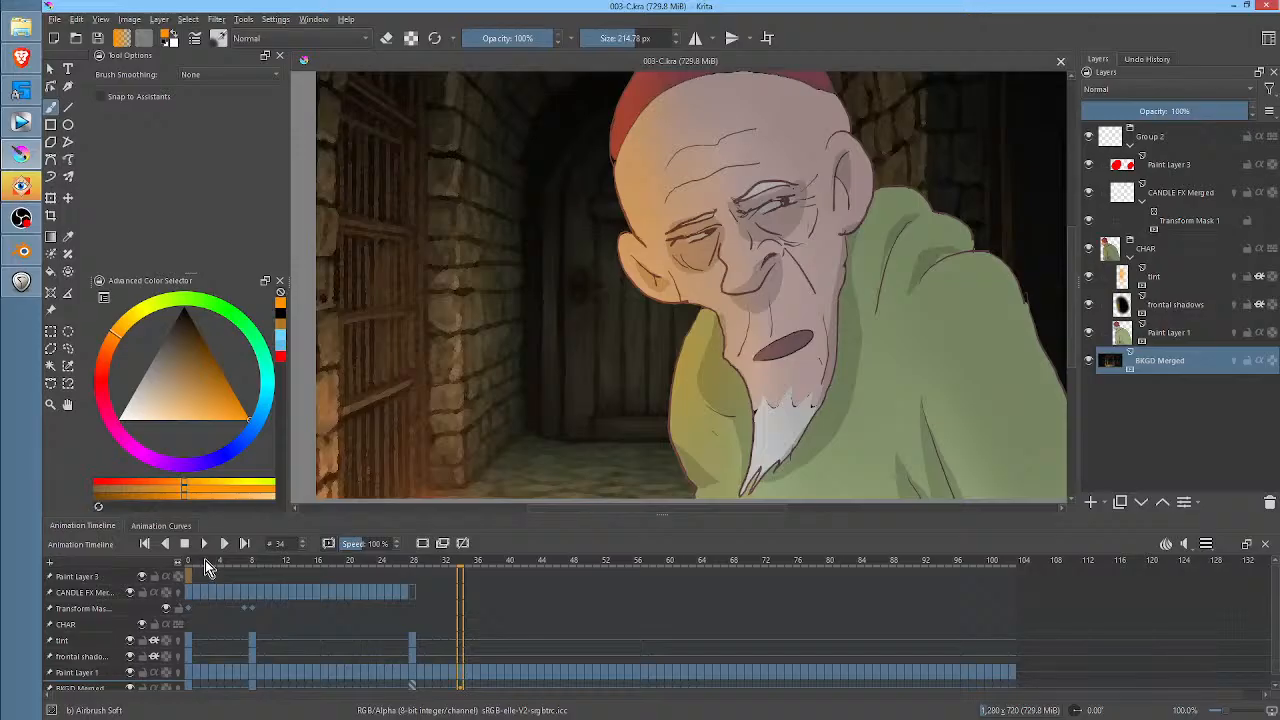
- Compare frames 0, 1 and 2 of the 003-C animation to examine how the character's turn begins
mouse_move(205, 560)
mouse_down()
mouse_move(297, 560)
mouse_move(190, 565)
mouse_up()
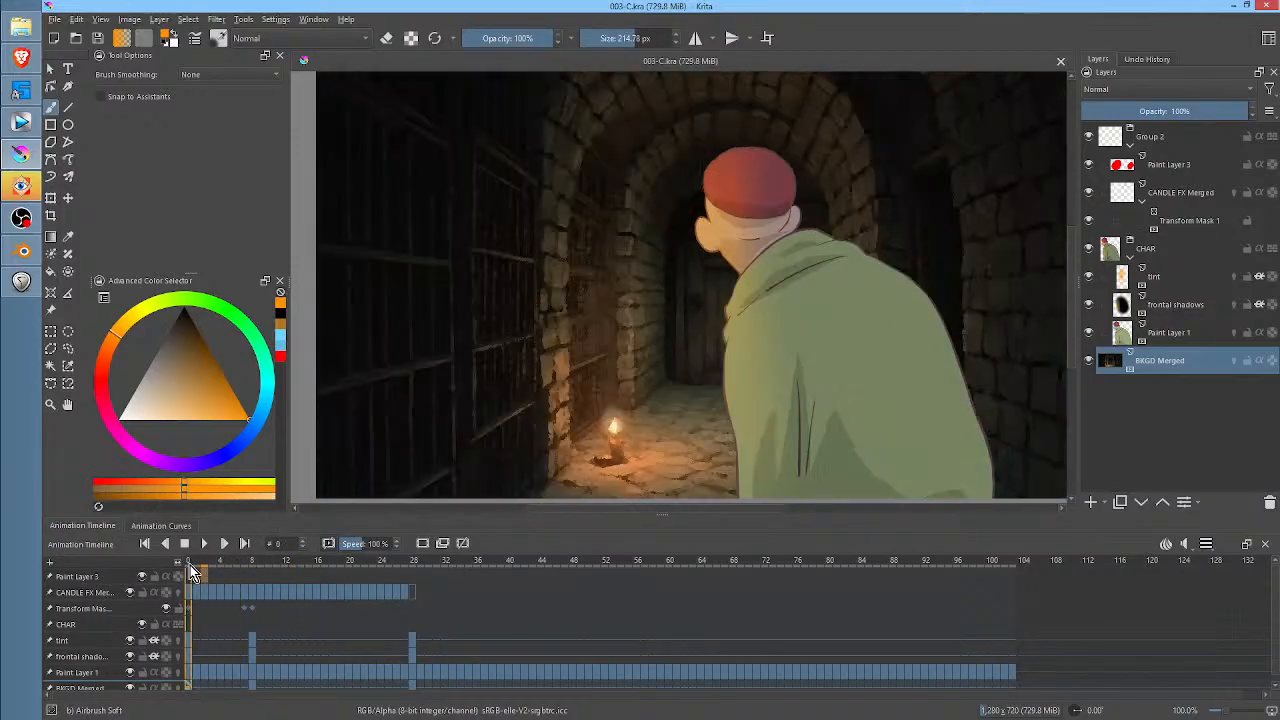
click(204, 564)
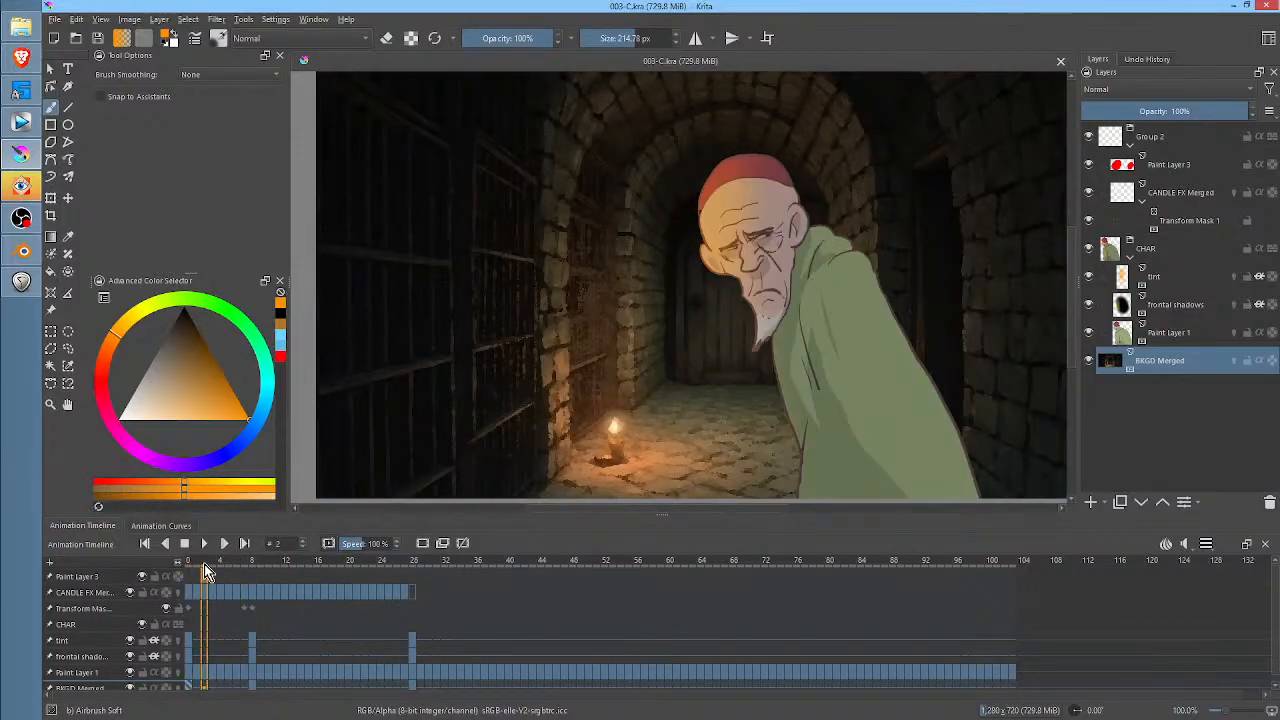
click(180, 565)
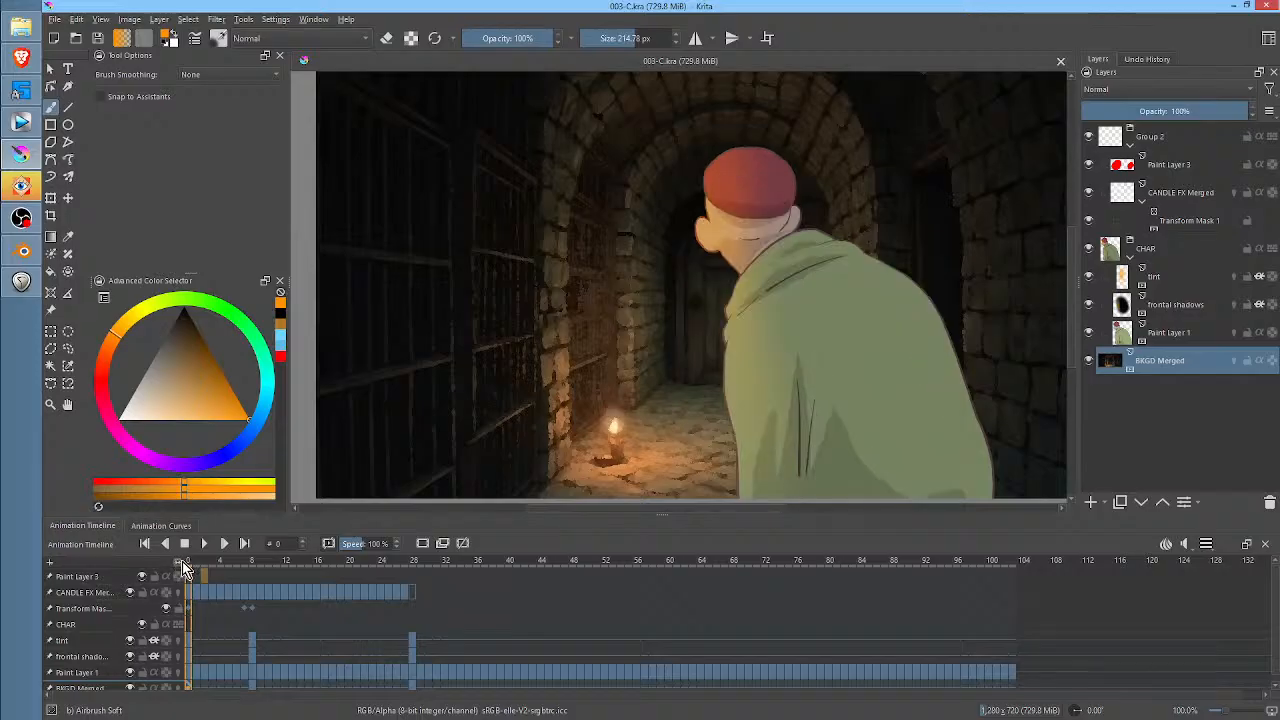
click(196, 565)
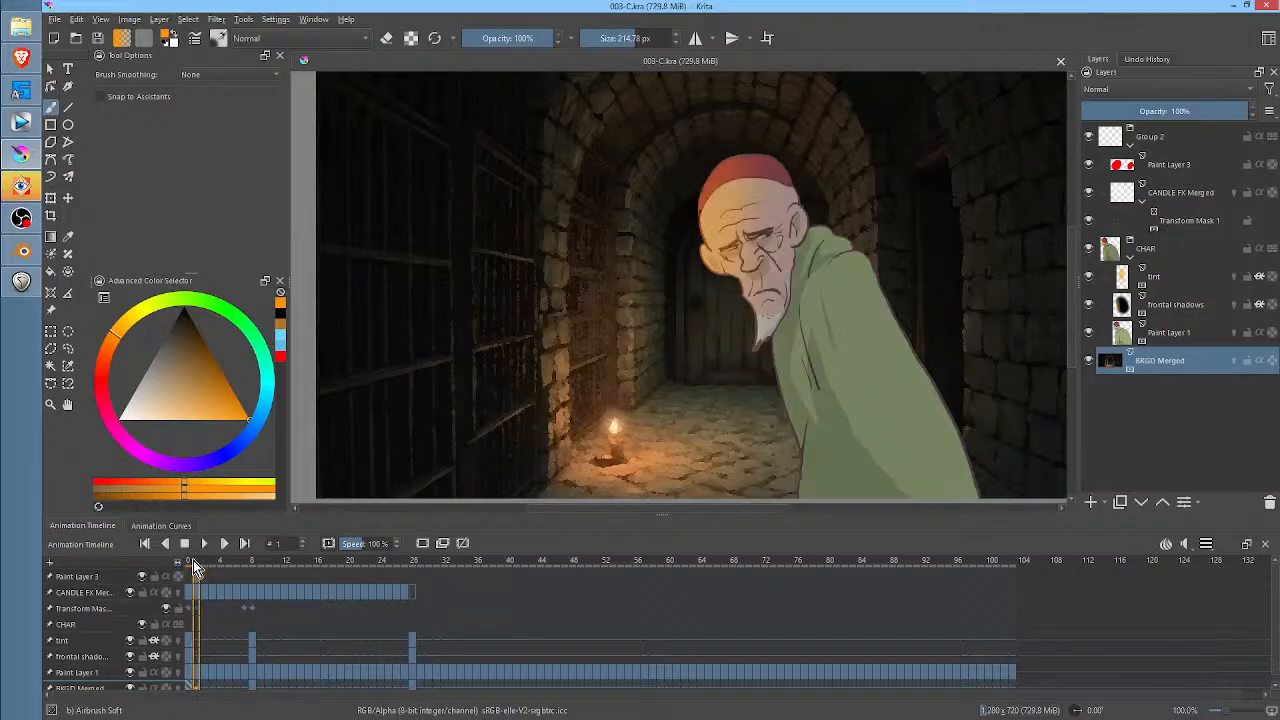
click(190, 565)
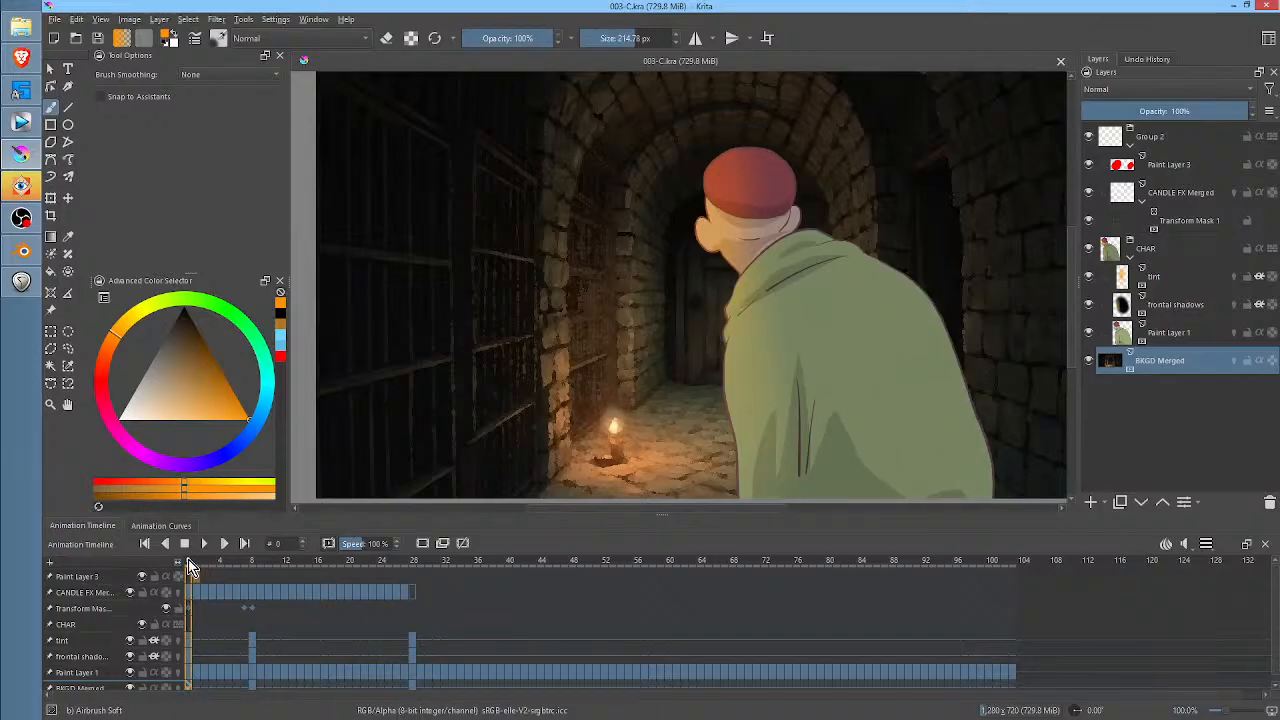
drag(190, 565, 176, 597)
- Hide the tint and frontal shadows layers in the CHAR group, leaving Paint Layer 1 visible
mouse_move(1163, 255)
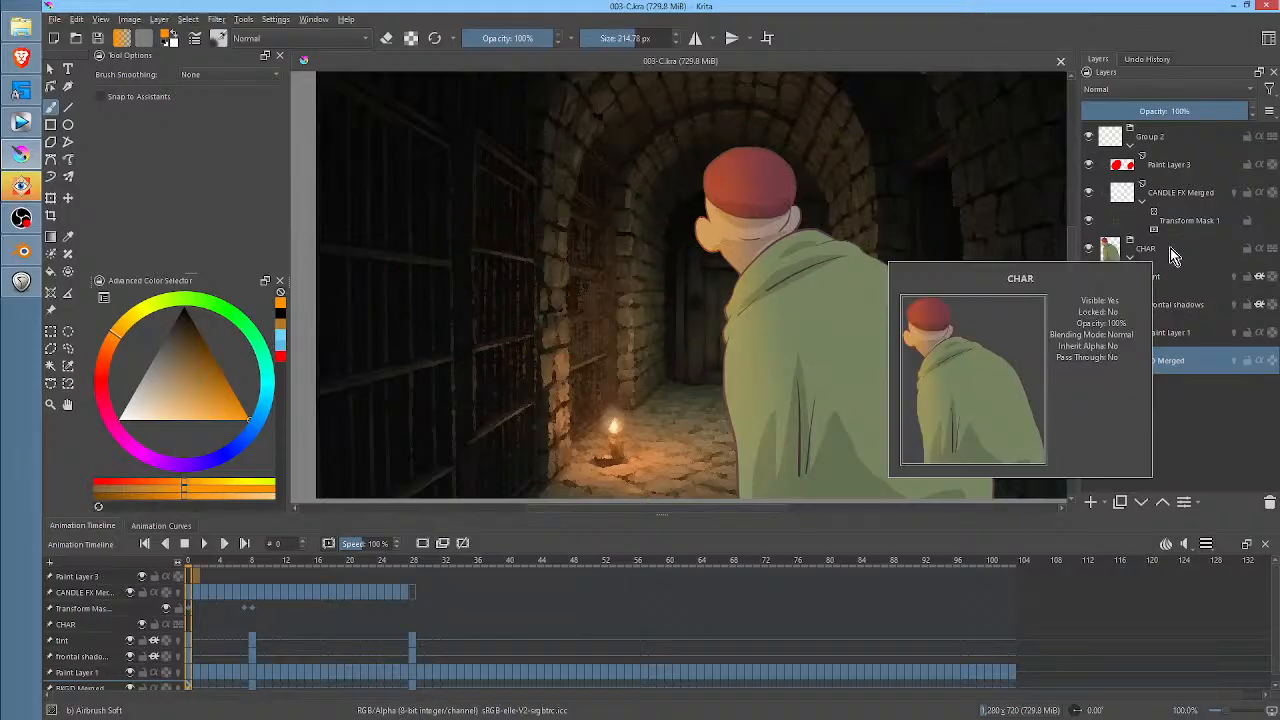
mouse_move(1150, 285)
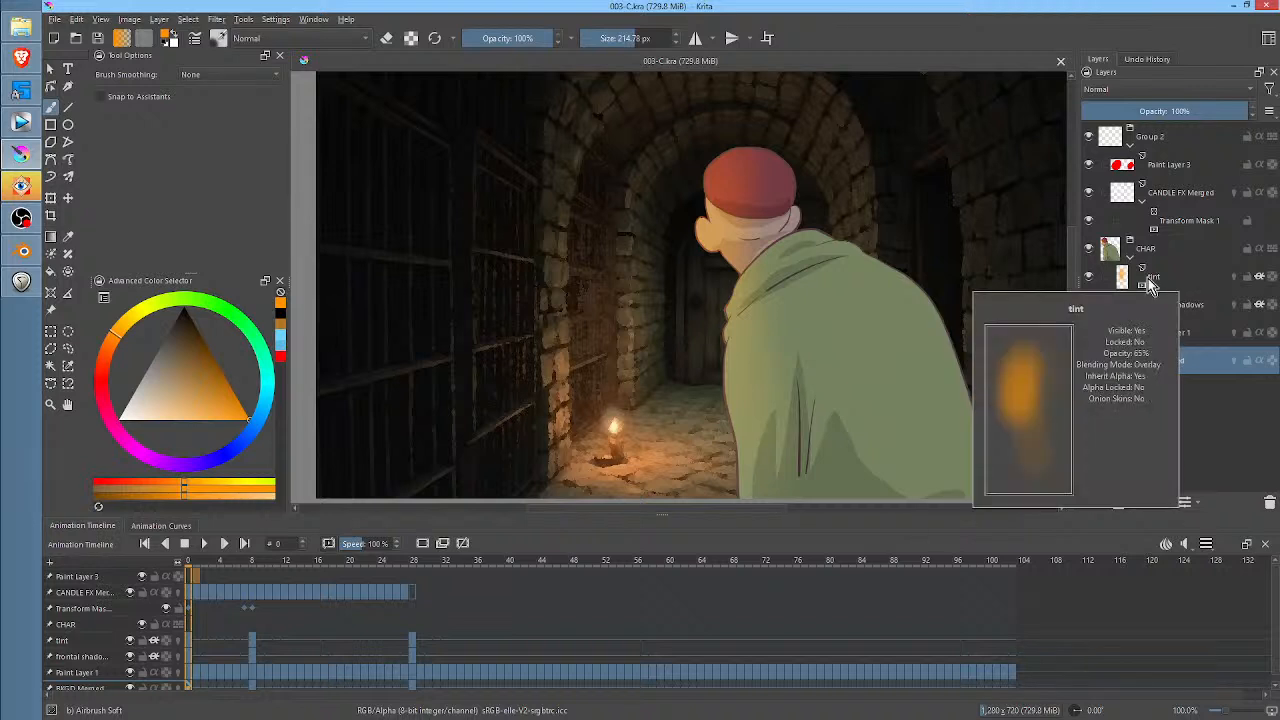
click(1090, 282)
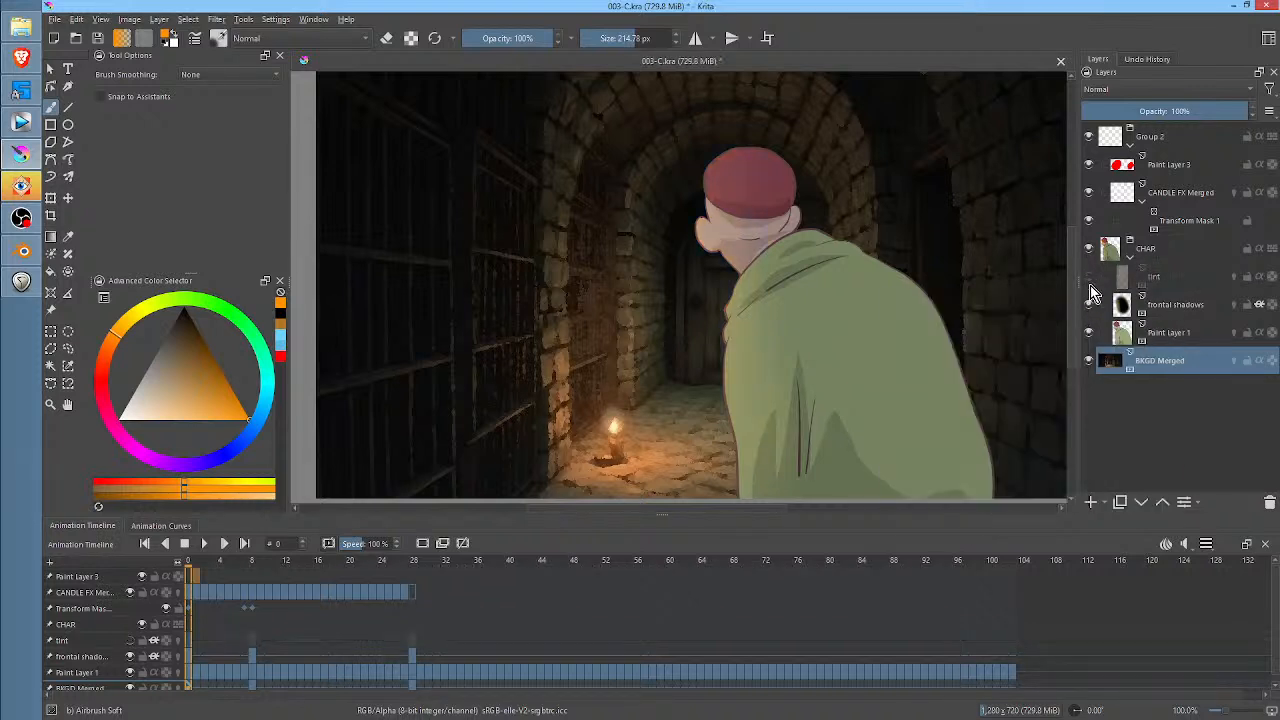
click(1089, 304)
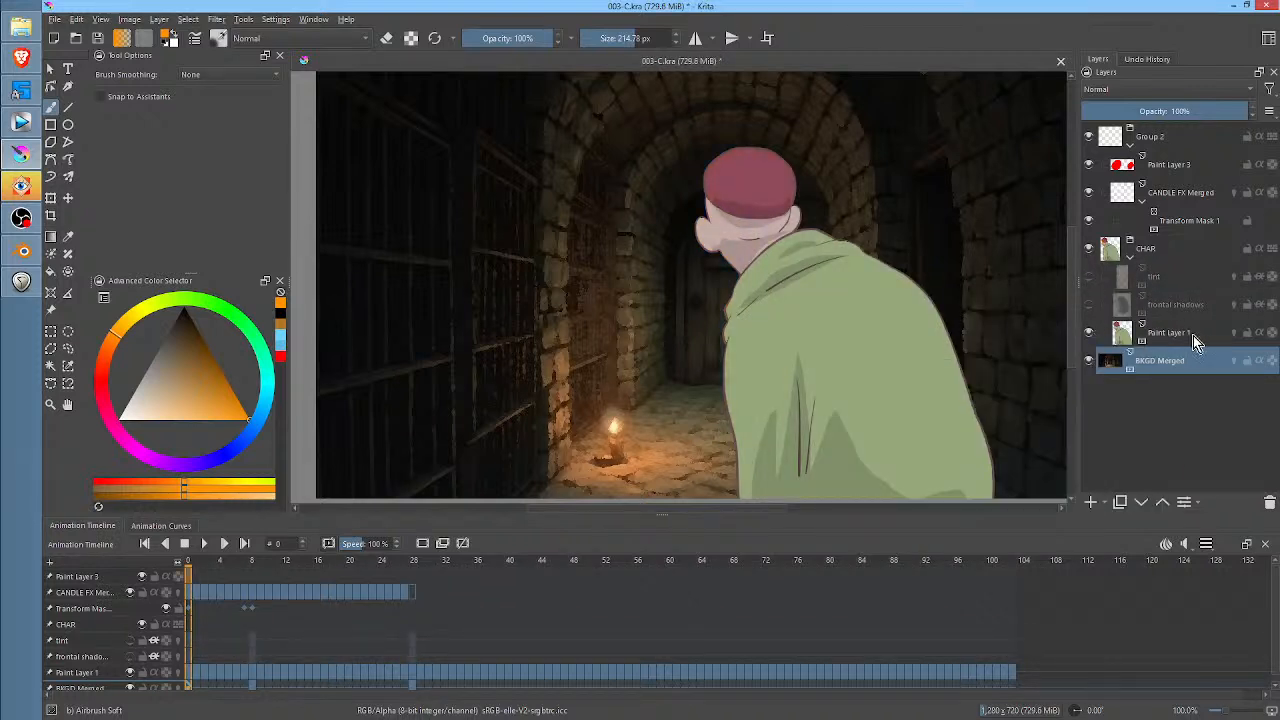
mouse_move(1202, 340)
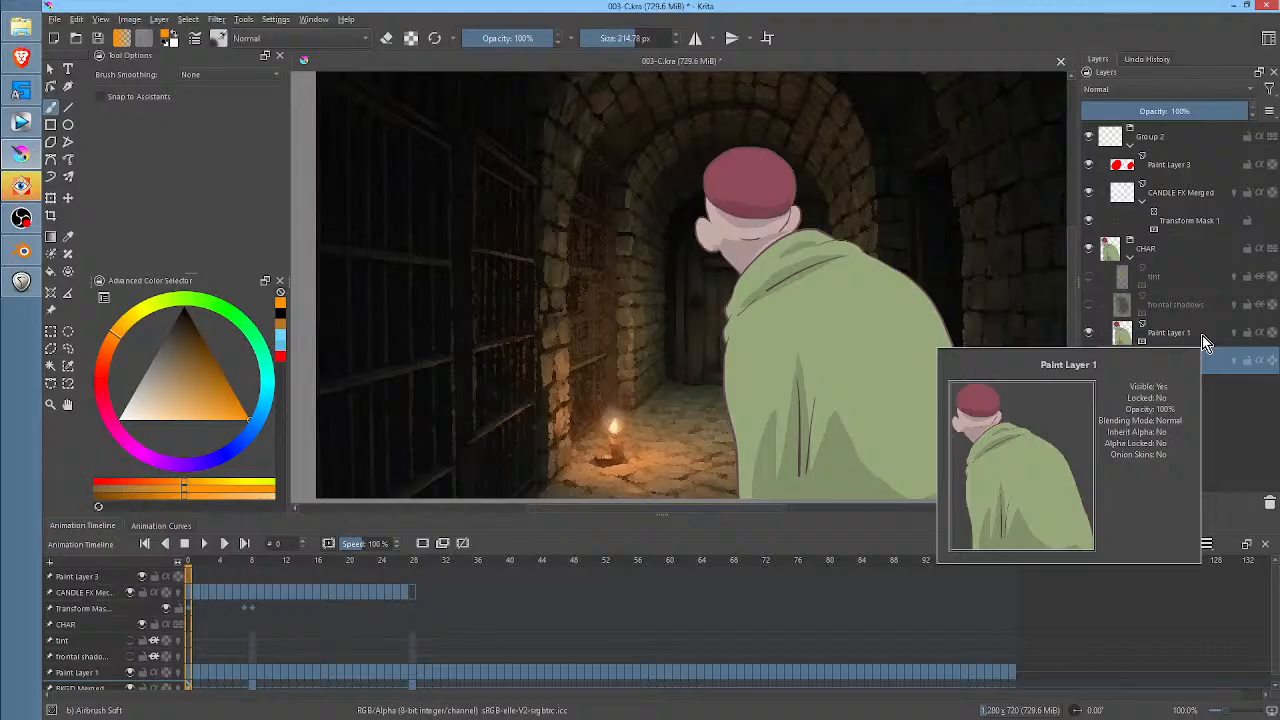
- Show the frontal shadows layer in the CHAR group and toggle its visibility to compare the character with and without shading
click(1202, 338)
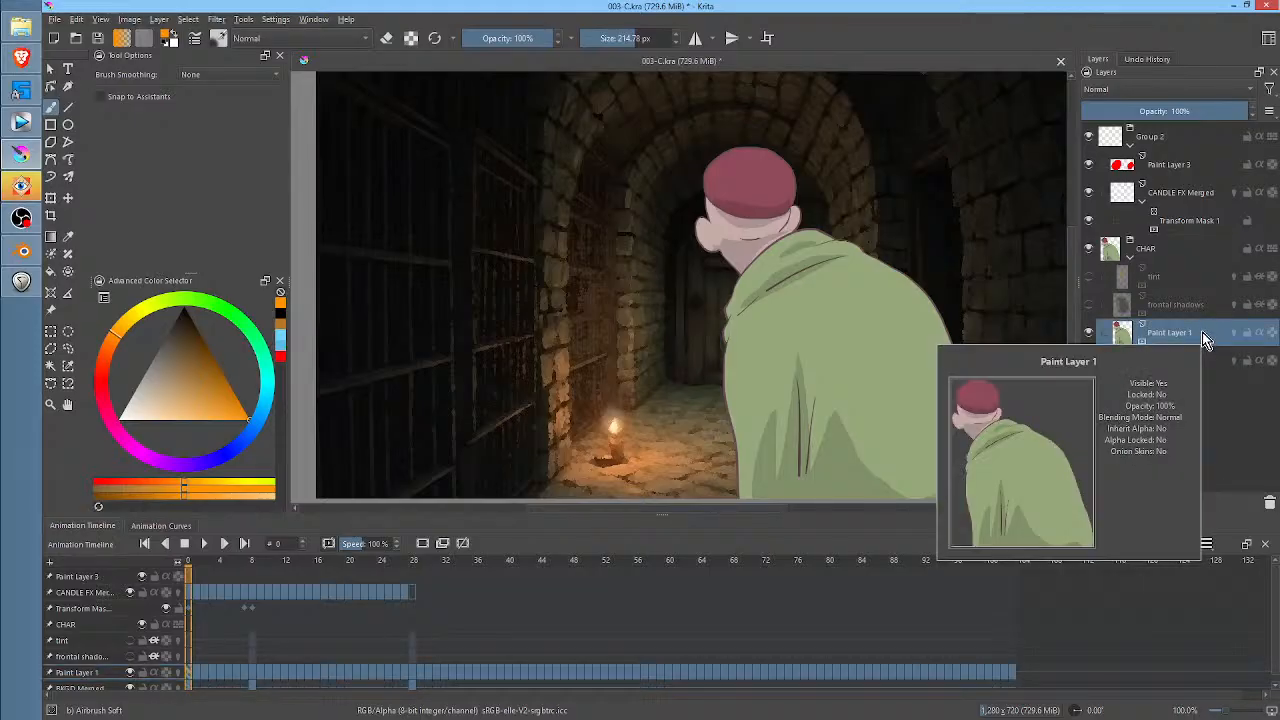
click(1090, 305)
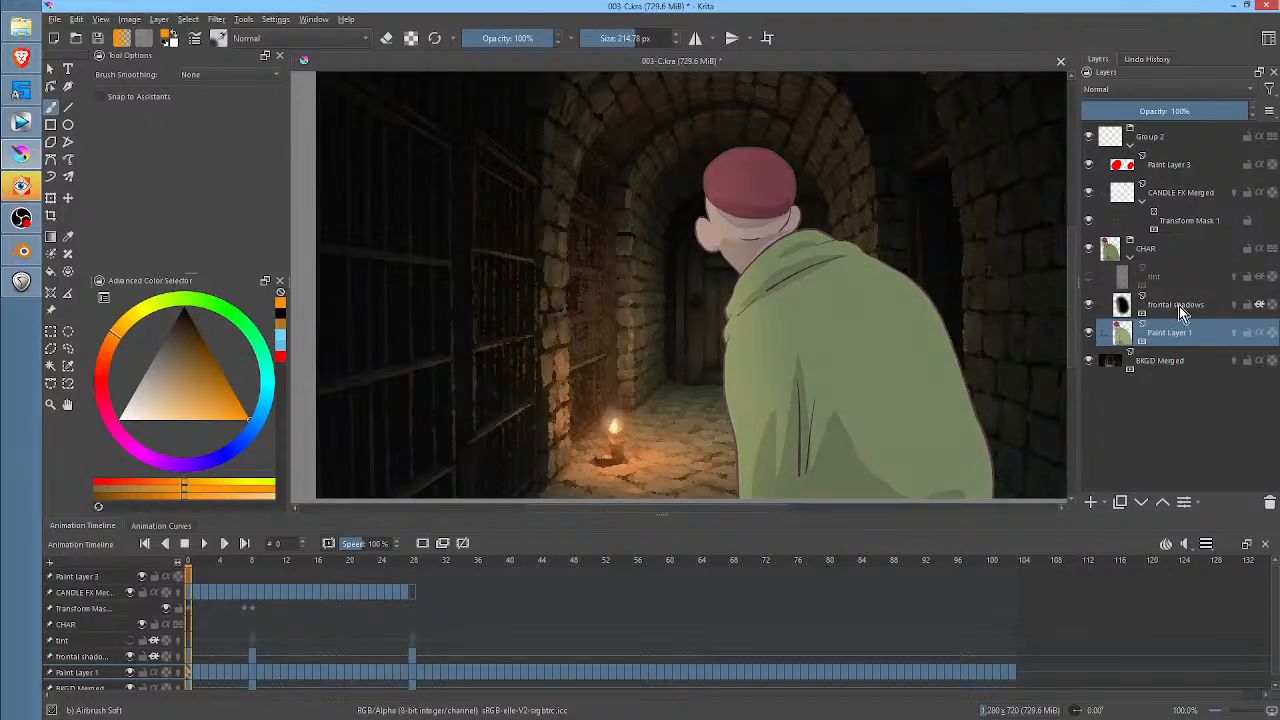
click(1182, 310)
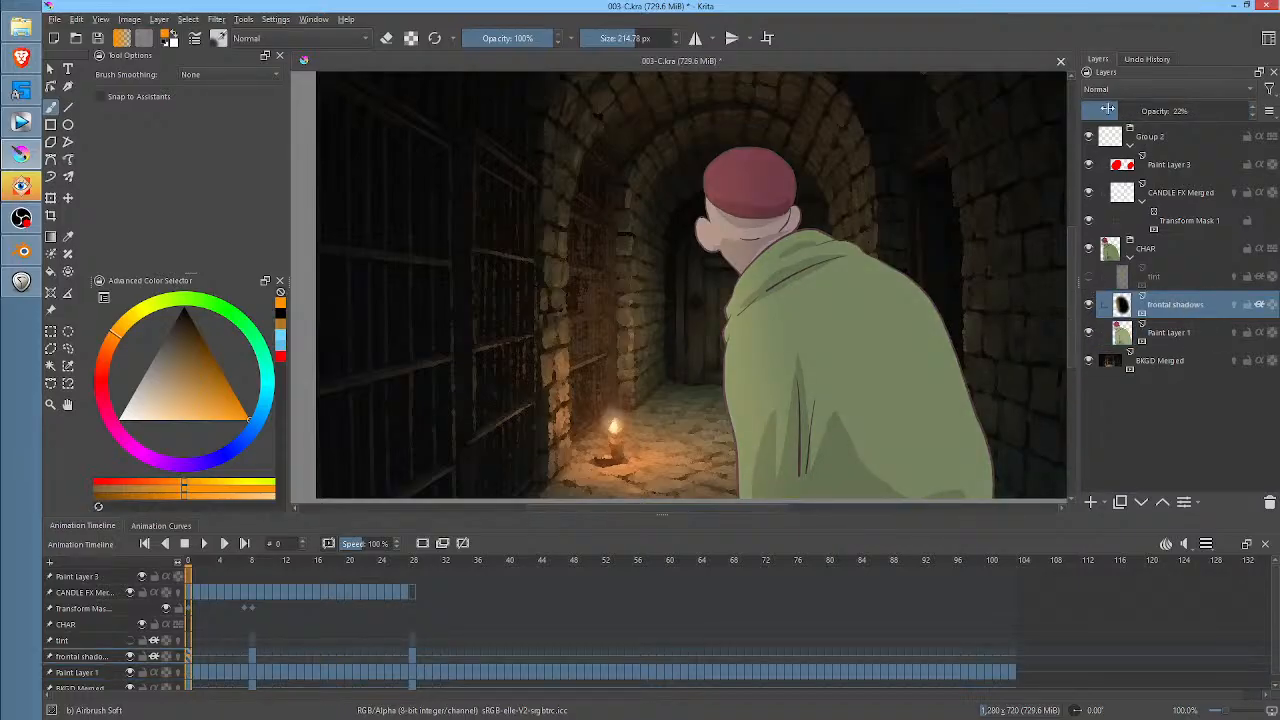
click(1090, 305)
click(1090, 305)
click(1089, 305)
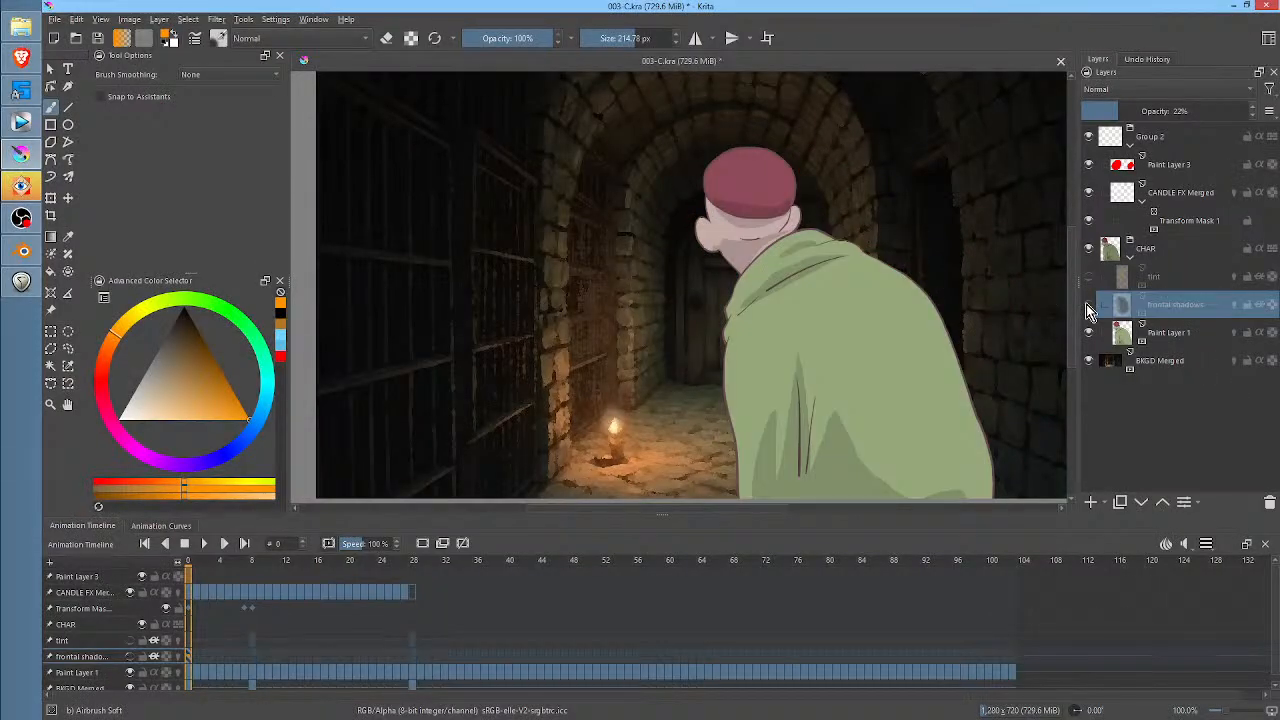
click(1088, 306)
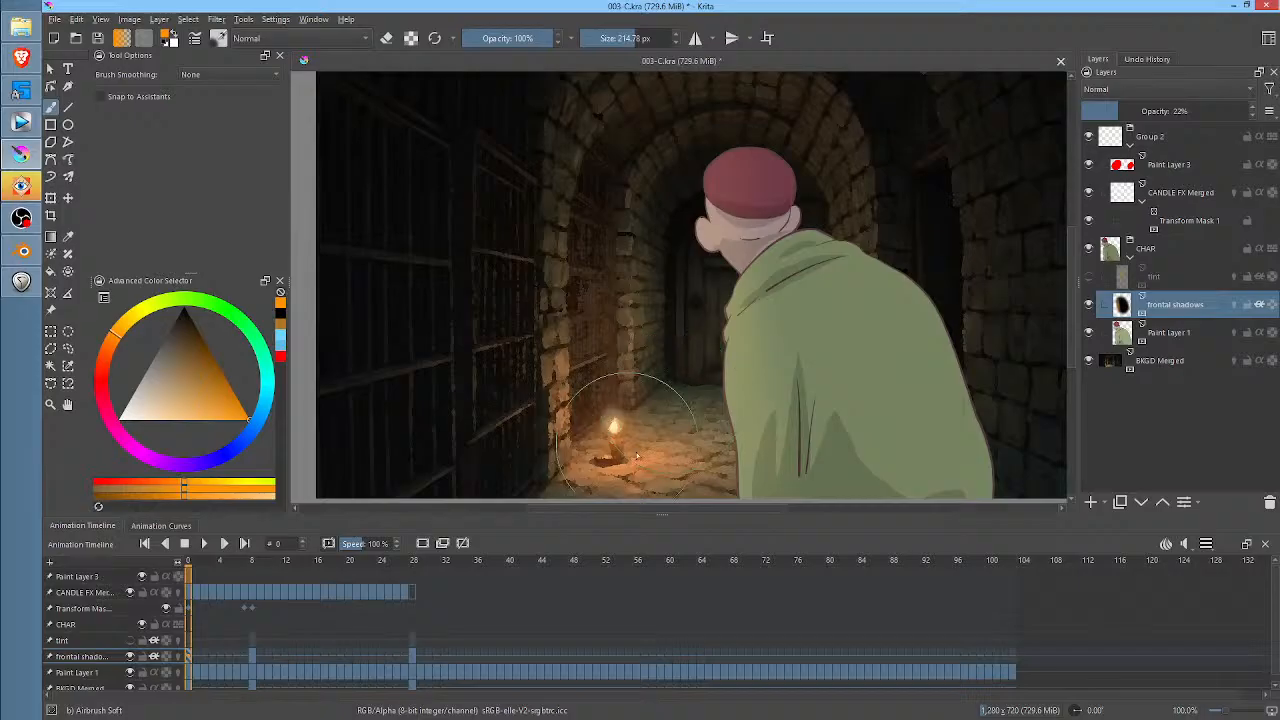
- Show the tint layer in the CHAR group and set its opacity to 58%
click(1092, 278)
click(1100, 284)
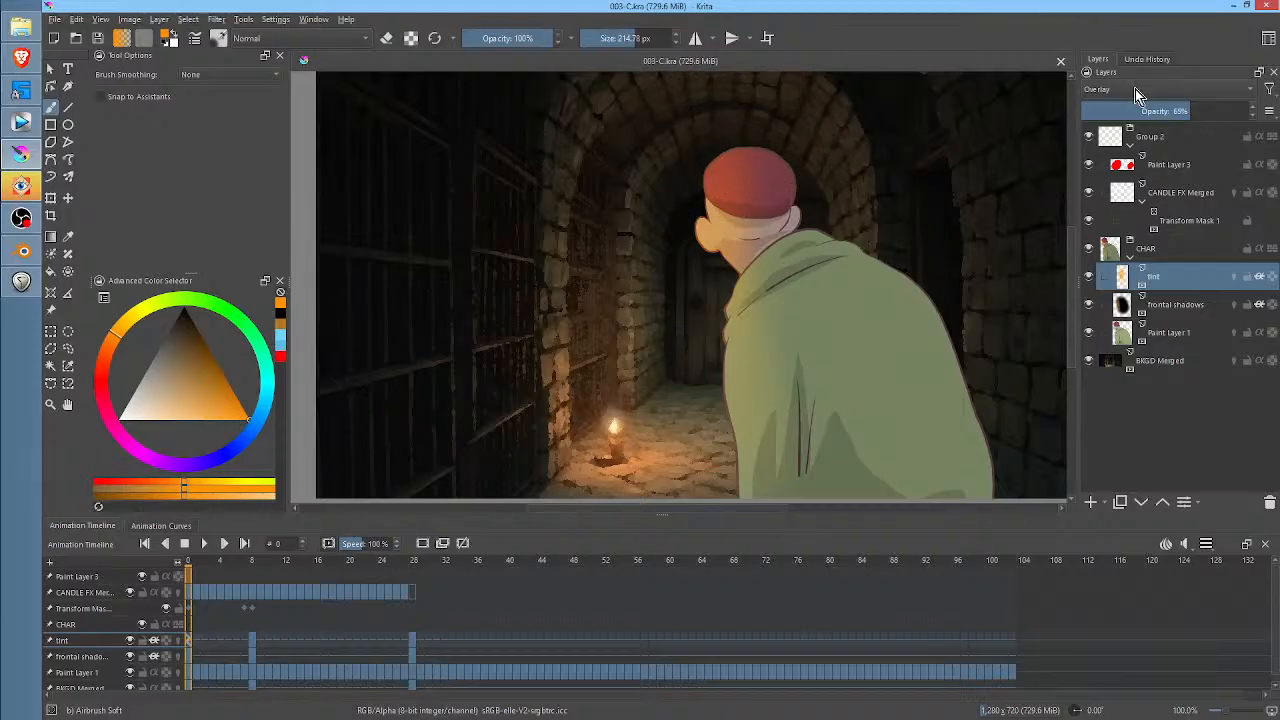
mouse_move(1190, 111)
mouse_down()
mouse_move(1262, 113)
mouse_move(1102, 117)
mouse_move(1198, 119)
mouse_move(1161, 121)
mouse_move(1198, 121)
mouse_move(1178, 121)
mouse_up()
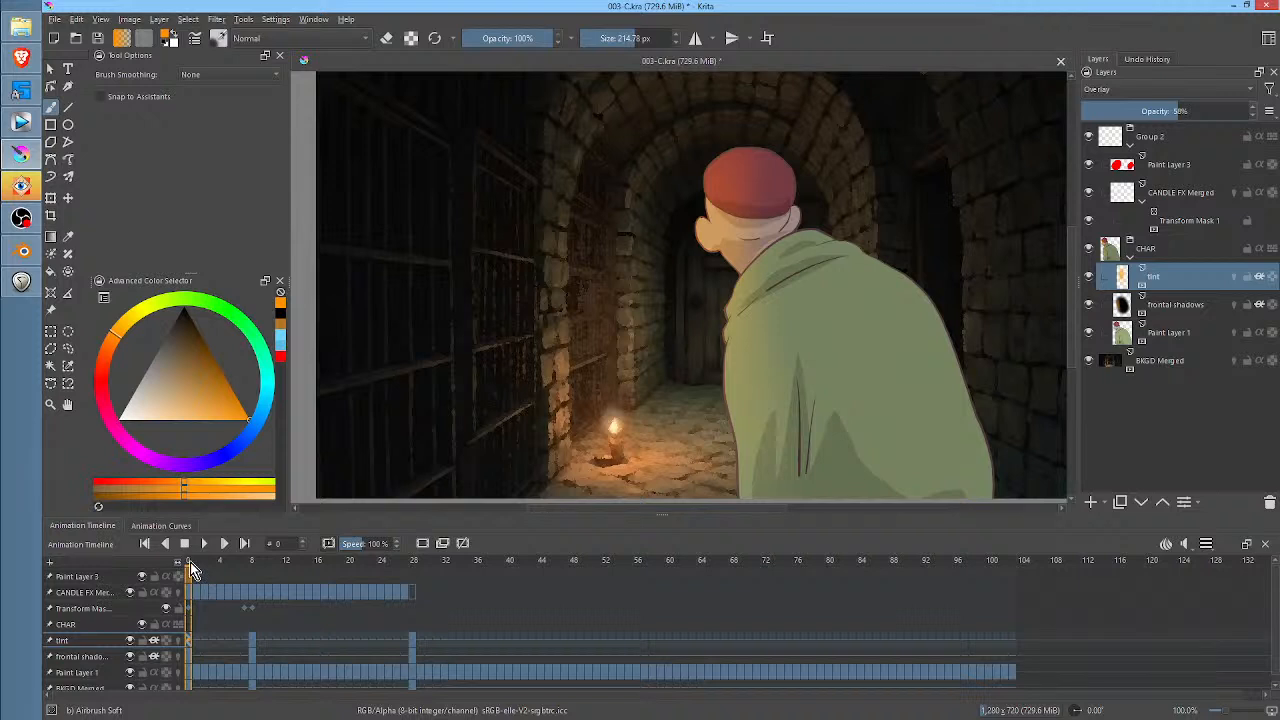
- Play the 003-C animation from frame 0 to review the tinted character's turn and speech, stopping at frame 78
key(space)
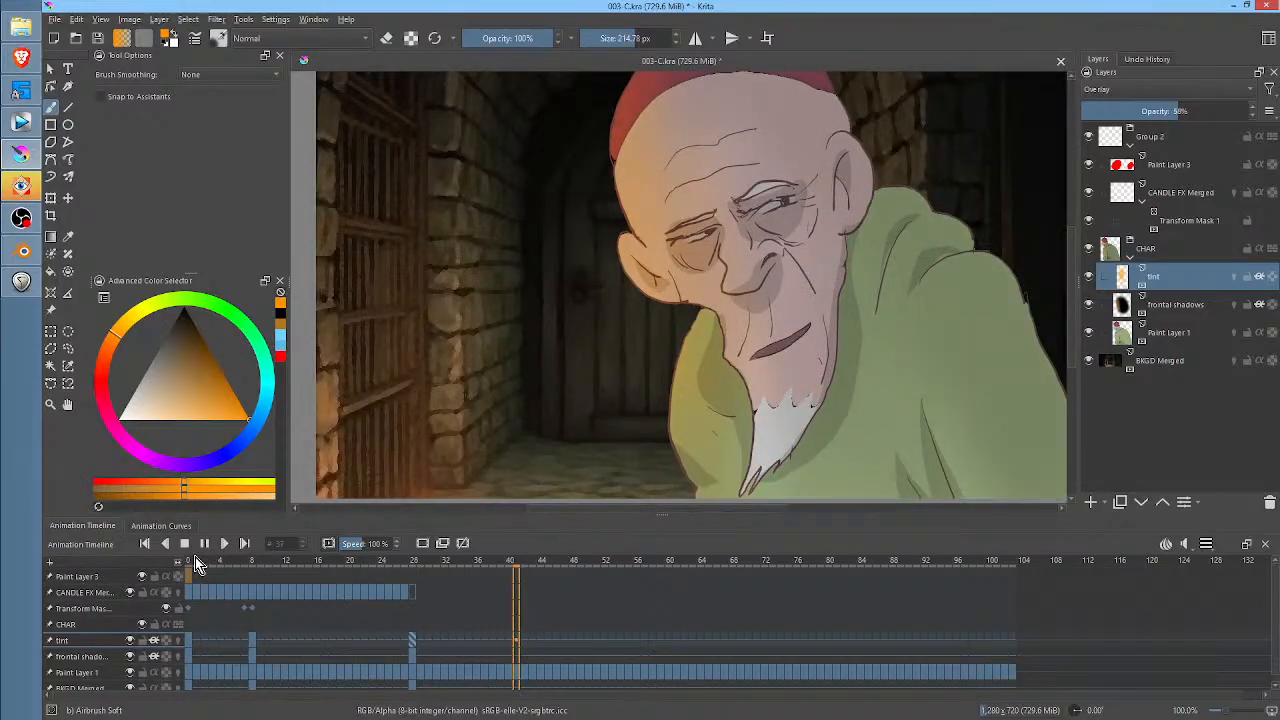
scroll(807, 338, down, 2)
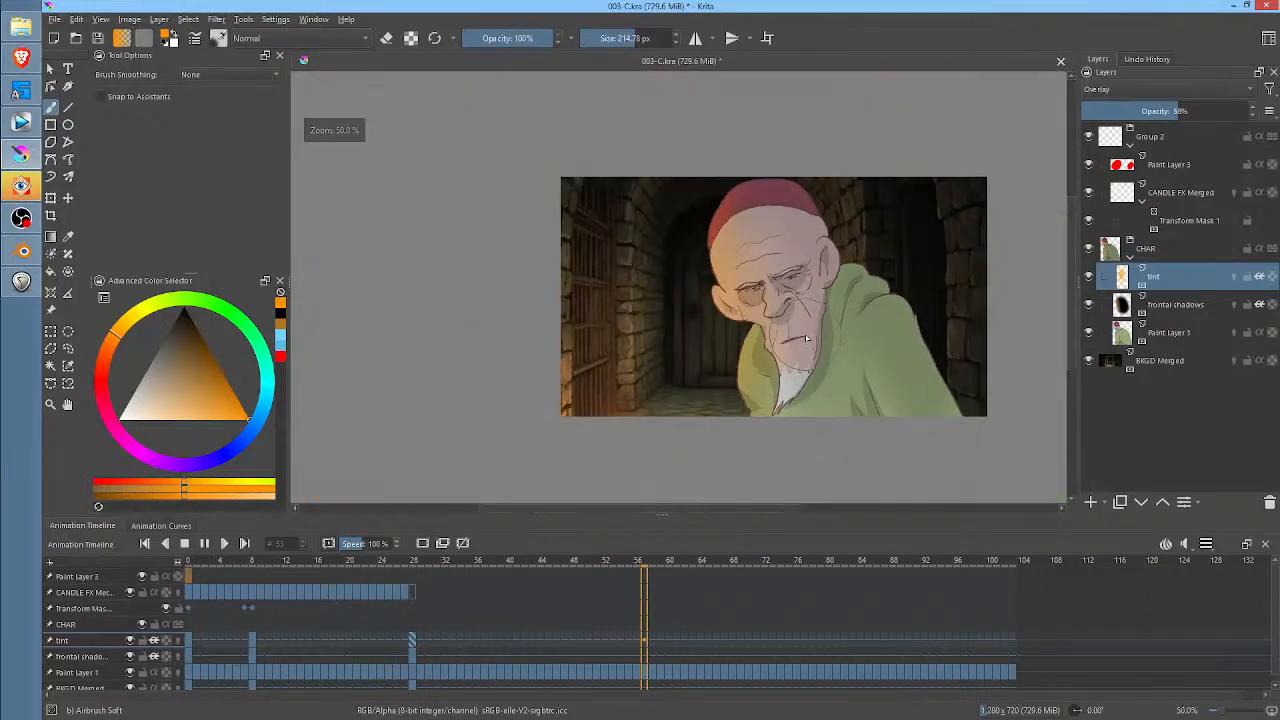
drag(854, 372, 758, 361)
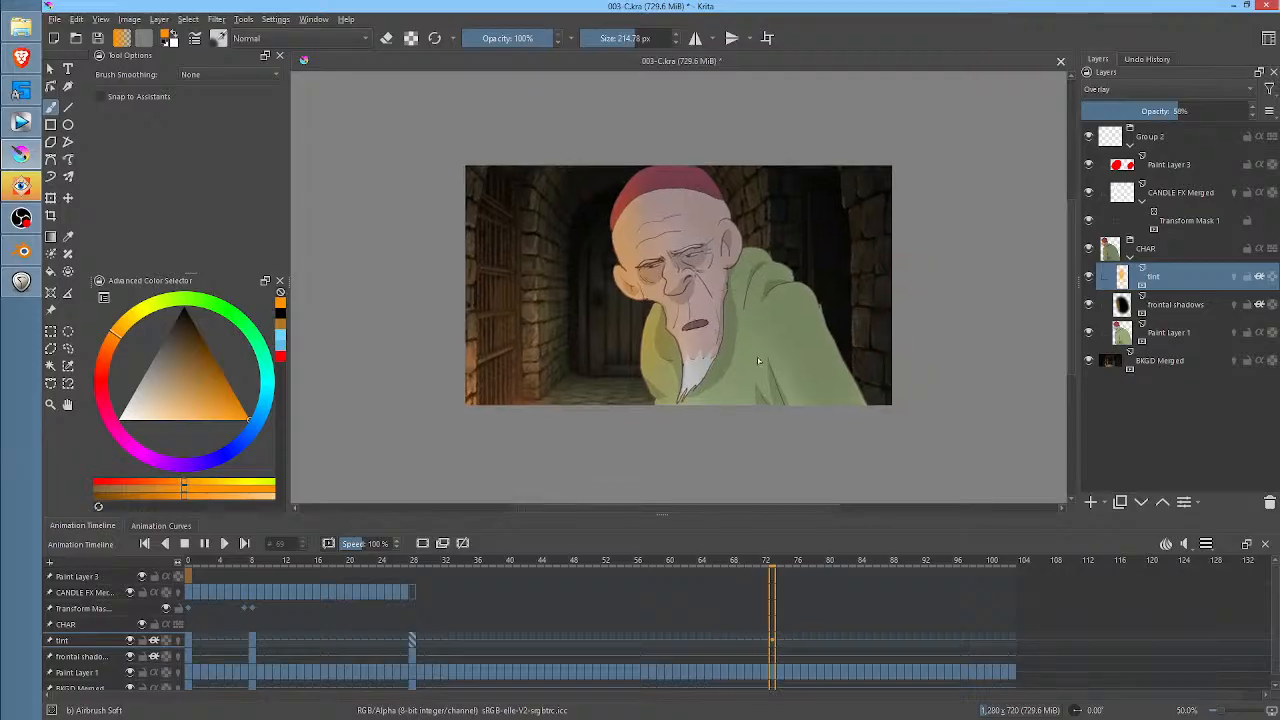
key(space)
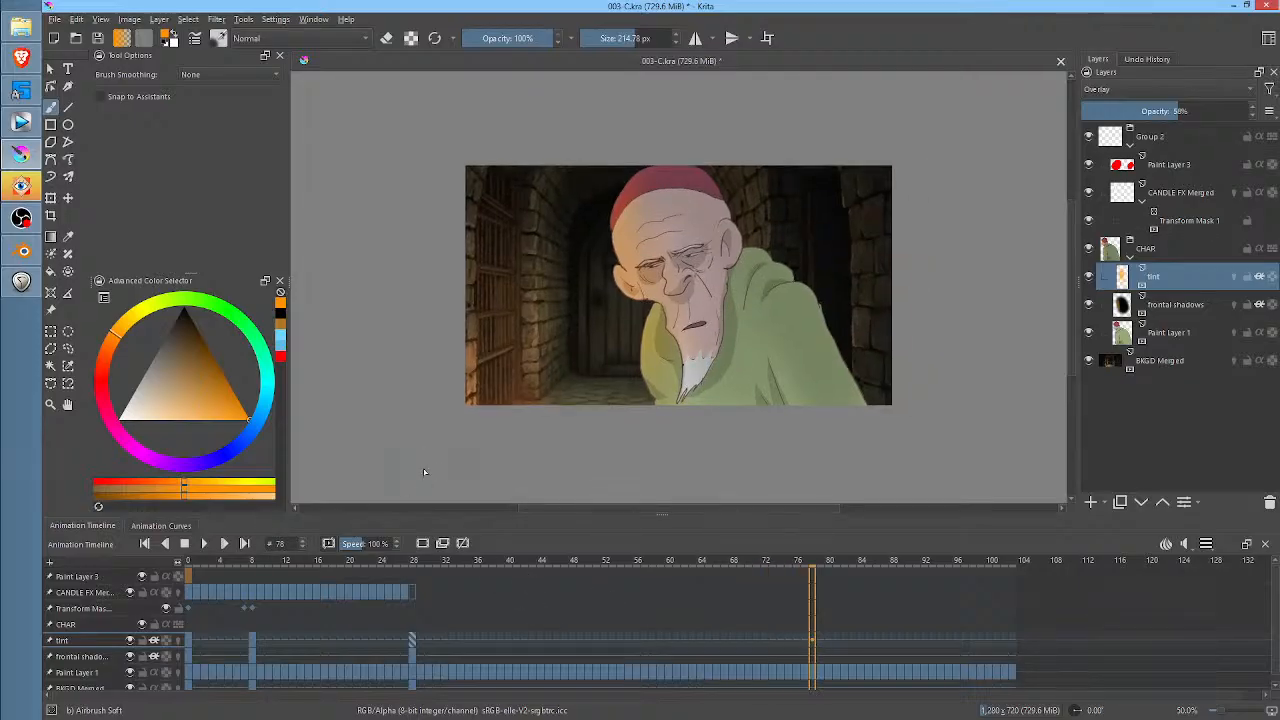
scroll(729, 316, up, 1)
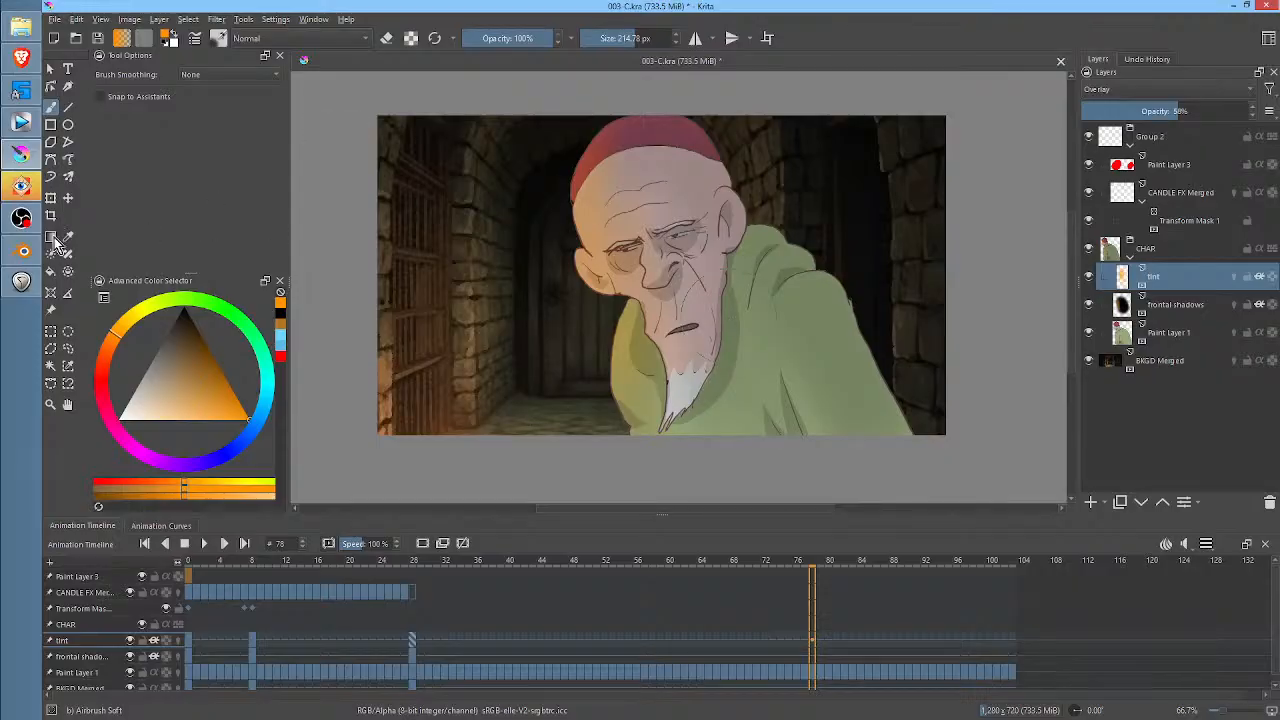
- Switch to Blender and start a new General file without saving the changes to 003.blend
click(22, 250)
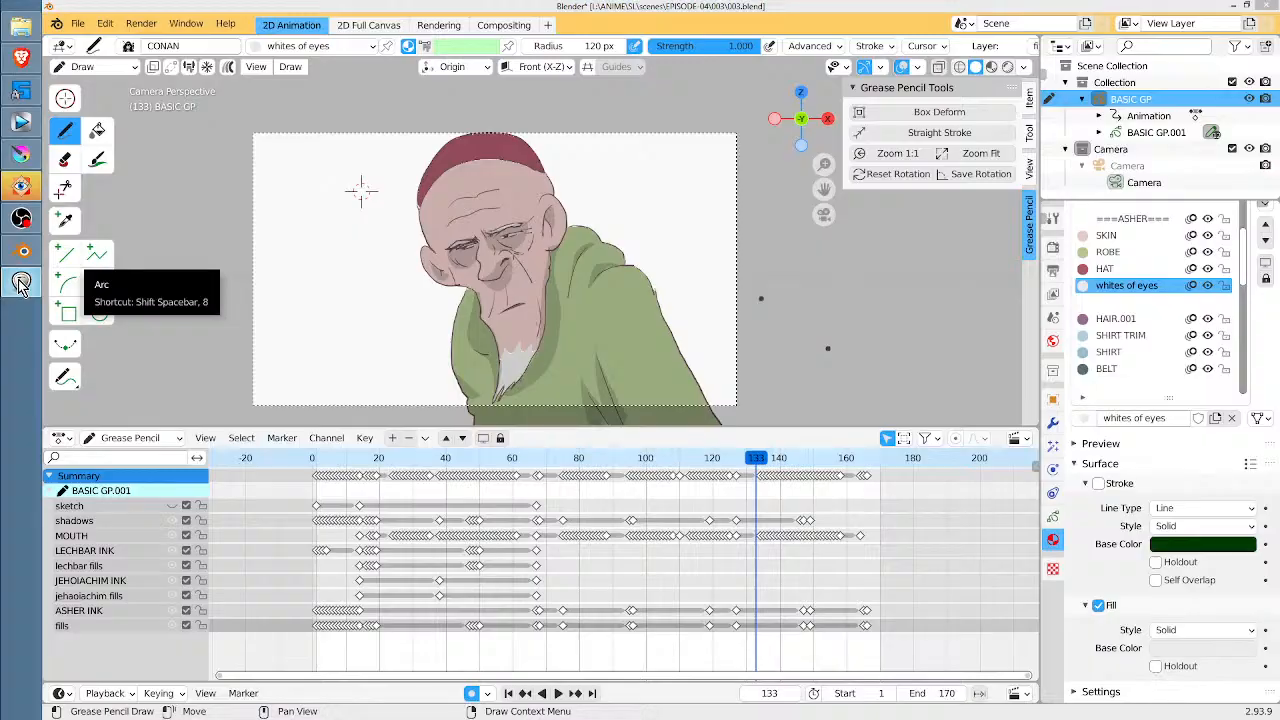
click(20, 285)
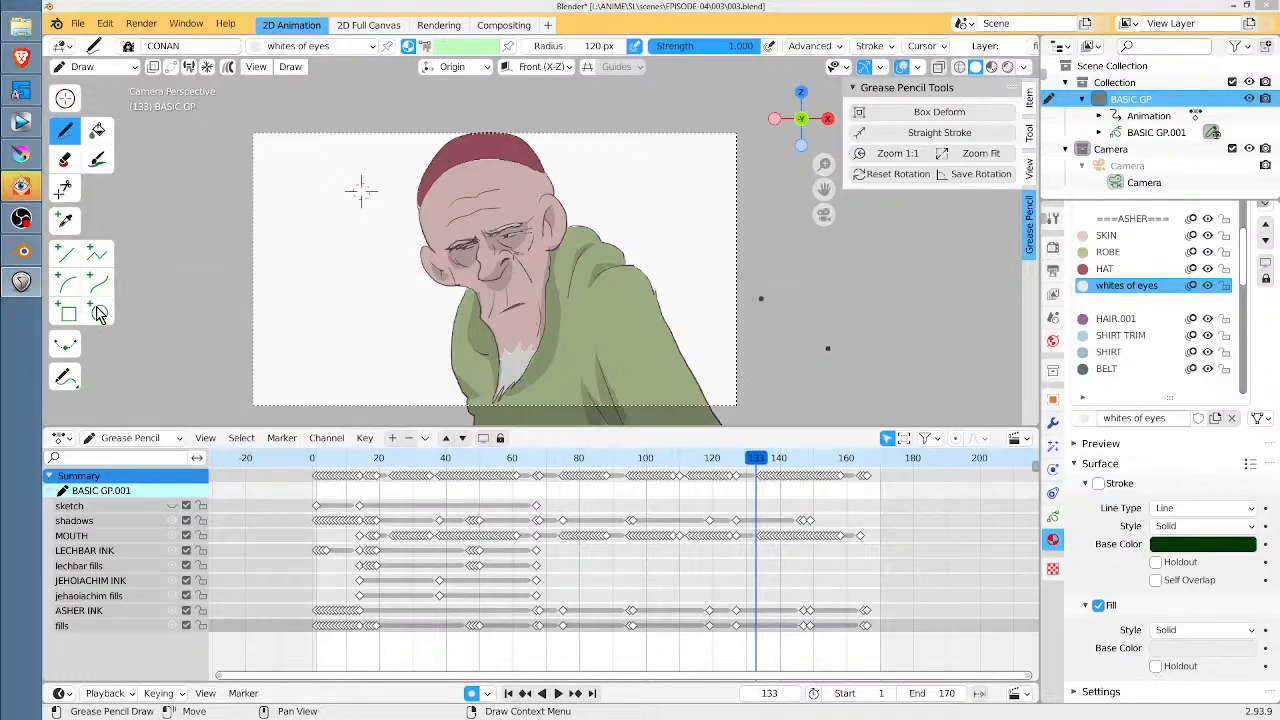
mouse_move(26, 155)
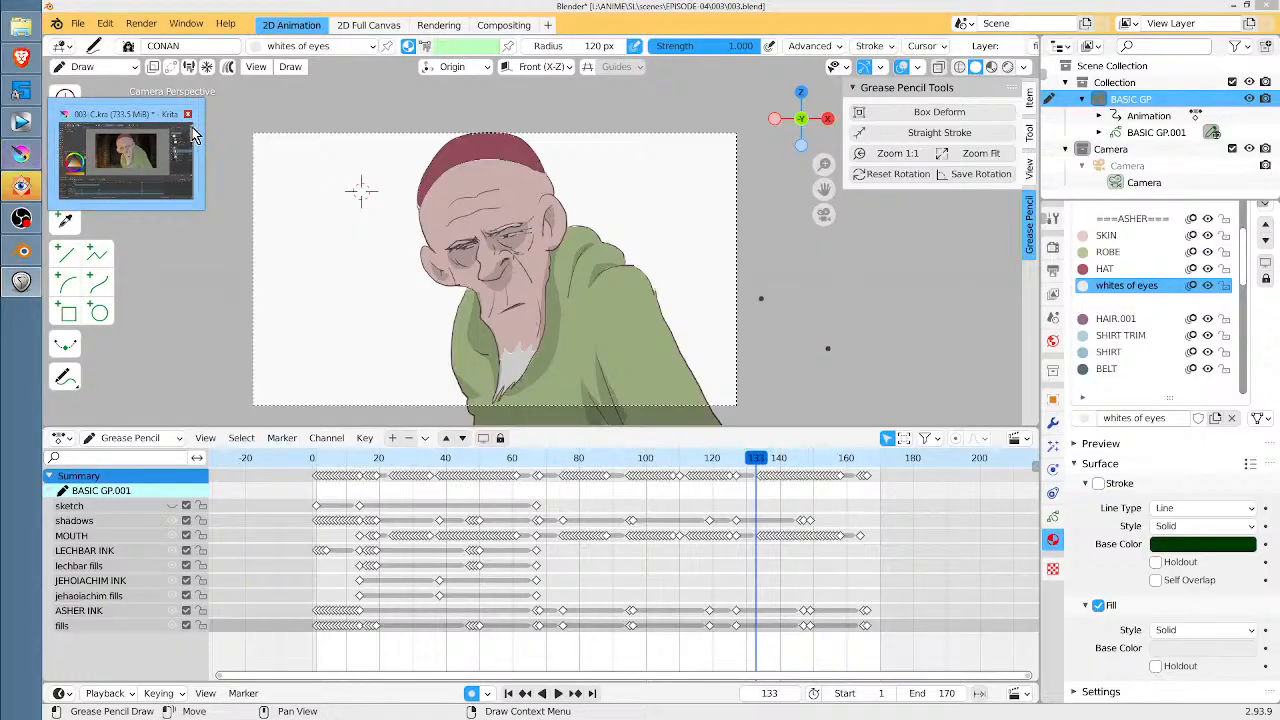
click(78, 25)
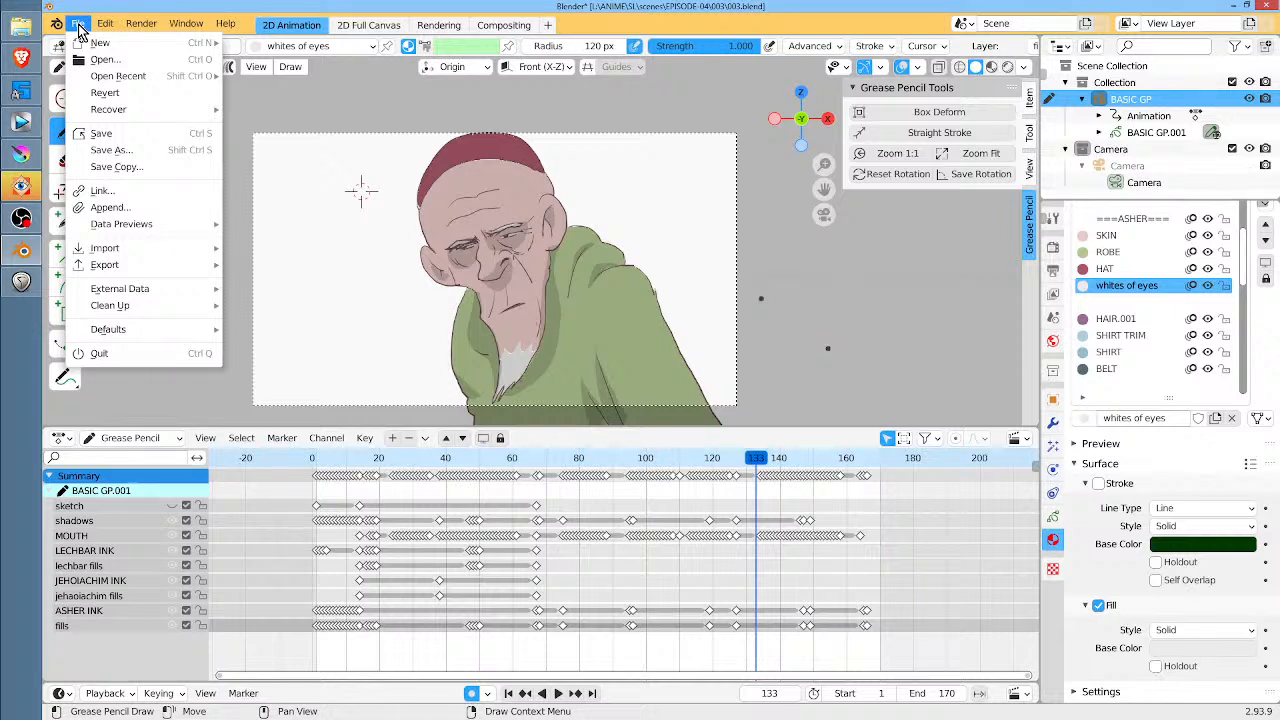
mouse_move(87, 44)
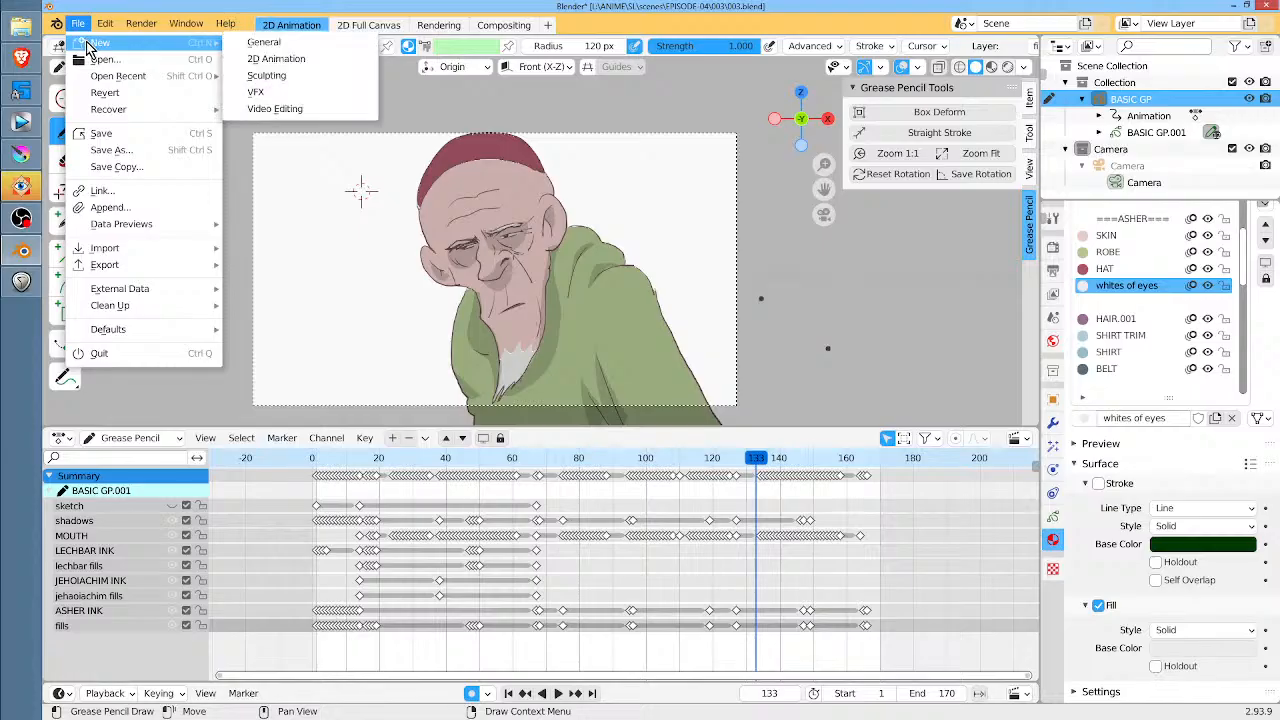
click(288, 44)
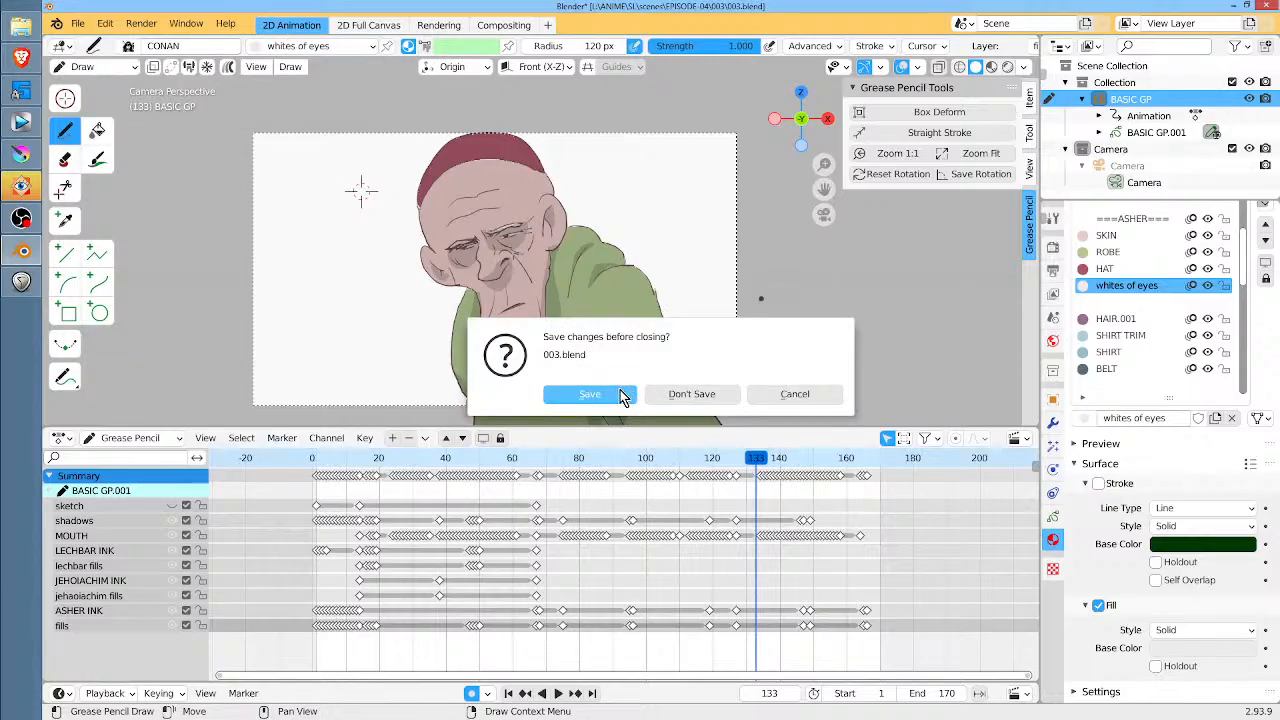
click(688, 400)
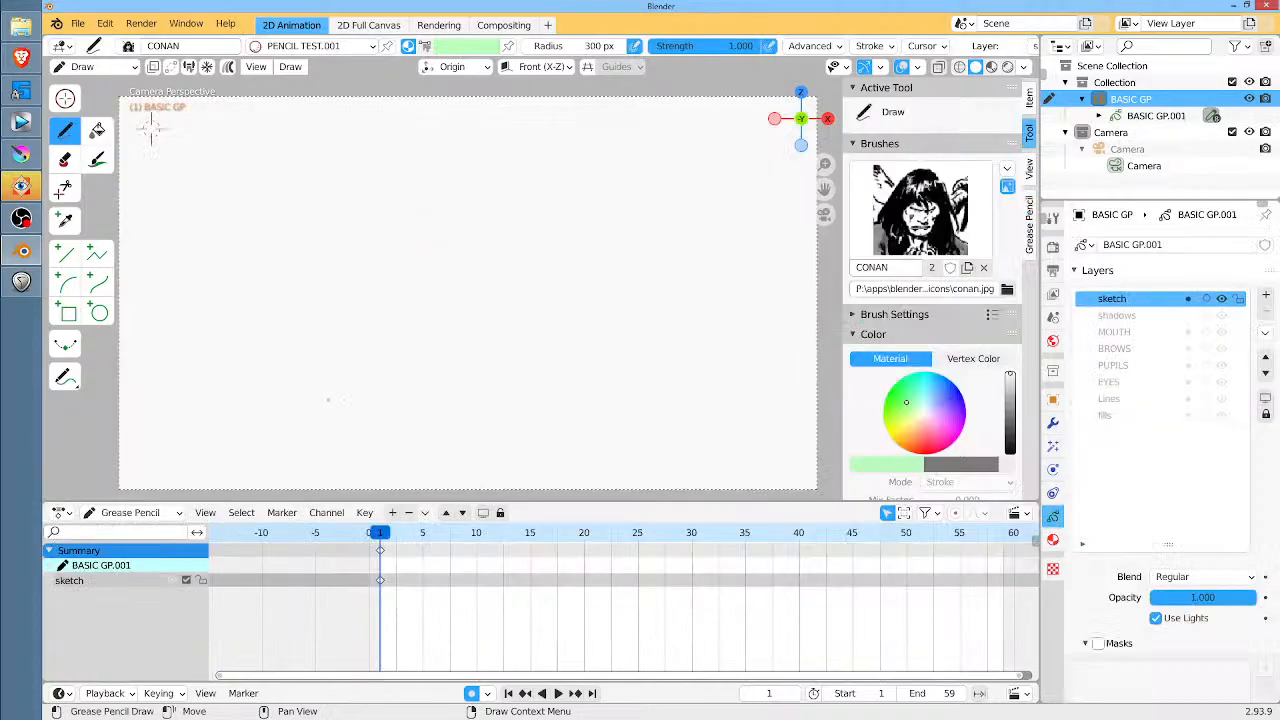
- Switch back to Krita and scrub through the 003-C animation to review the character's facial movement and turn
click(25, 155)
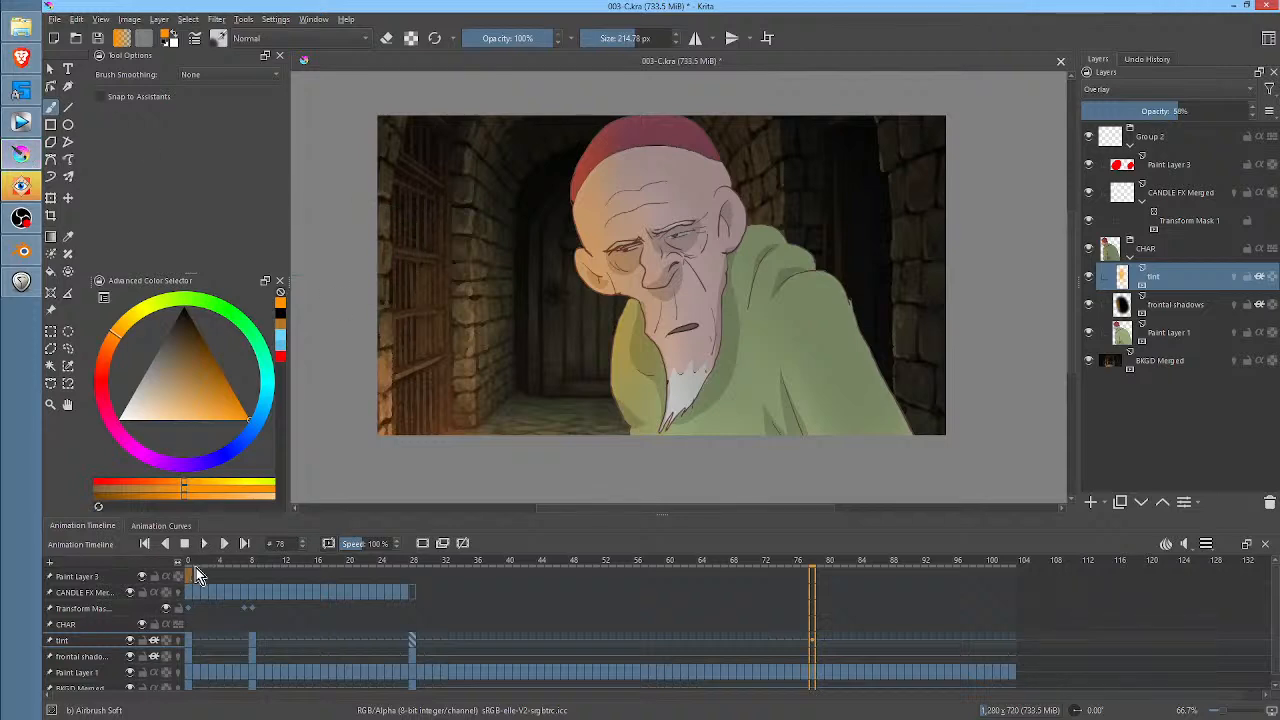
drag(200, 562, 646, 577)
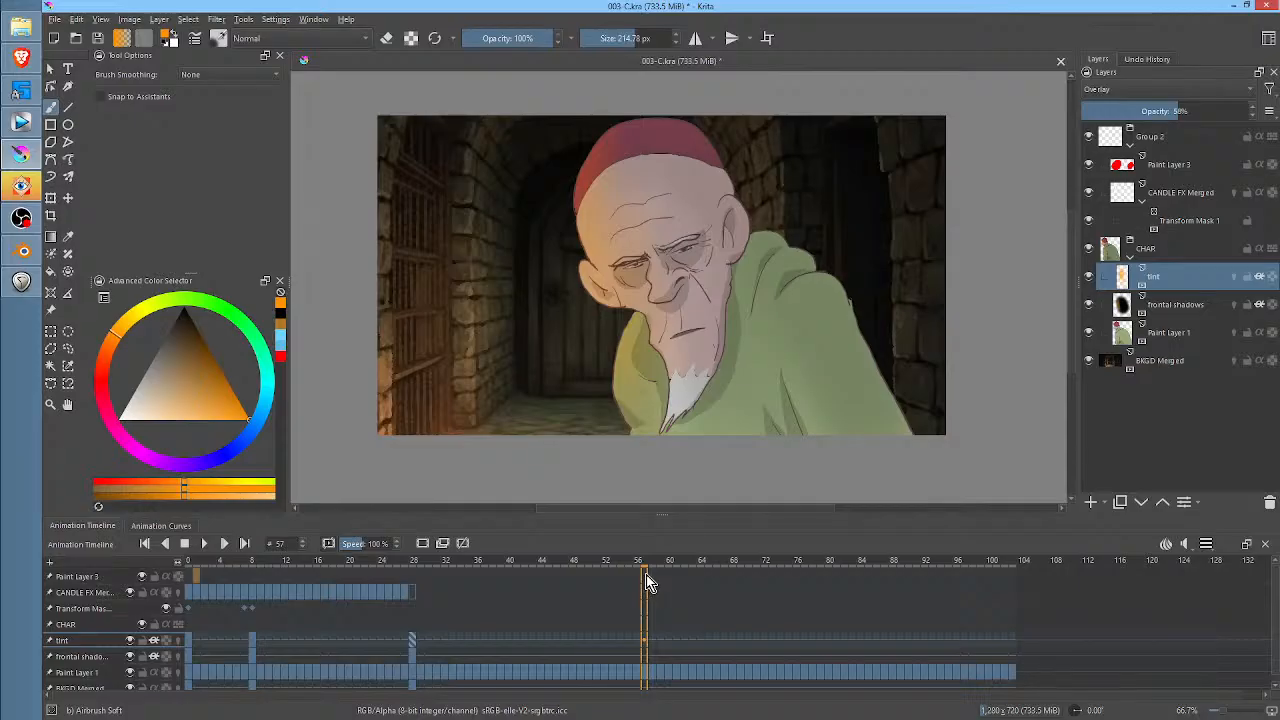
drag(658, 566, 602, 570)
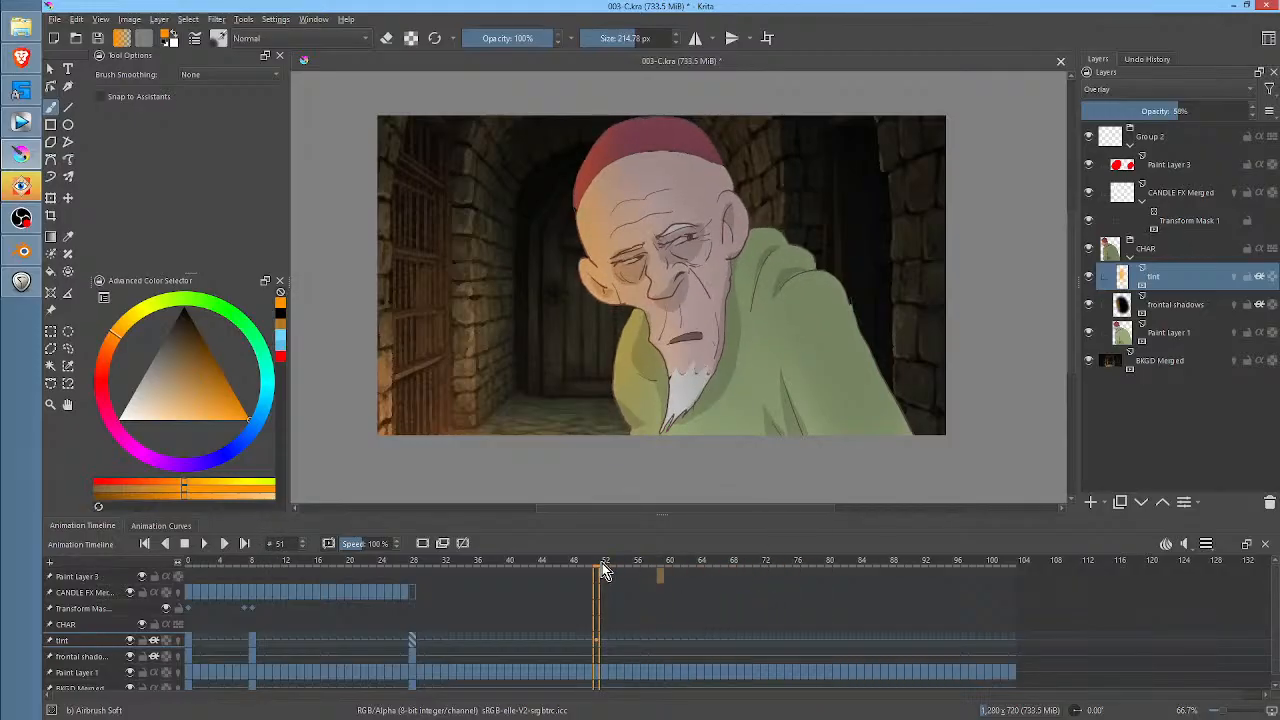
drag(316, 561, 353, 563)
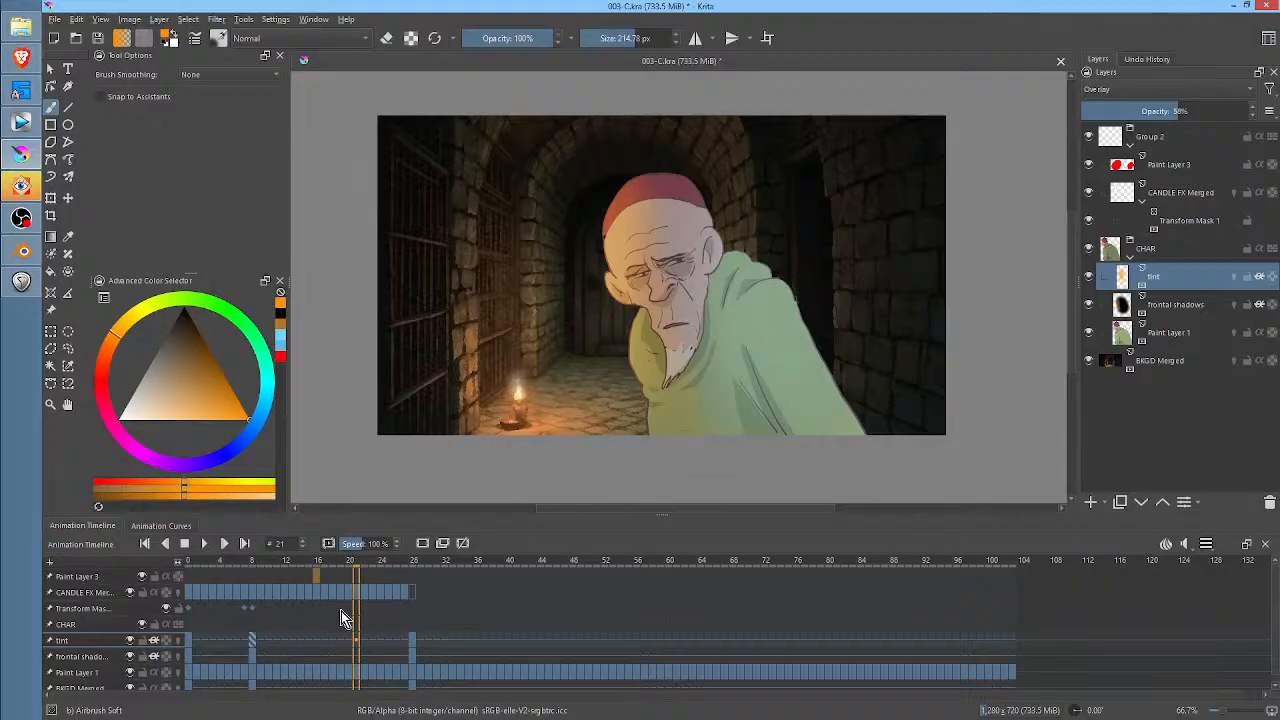
- Return the 003-C animation to frame 0, then save and close the document
click(189, 563)
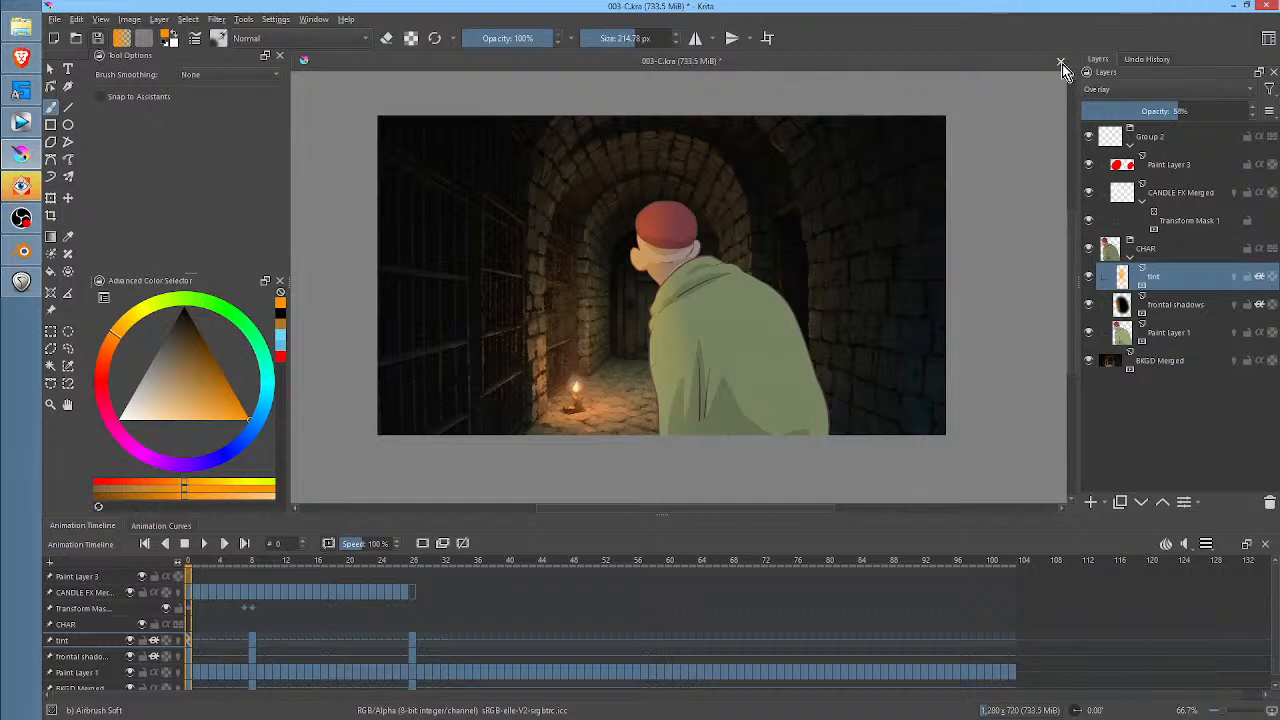
key(ctrl+s)
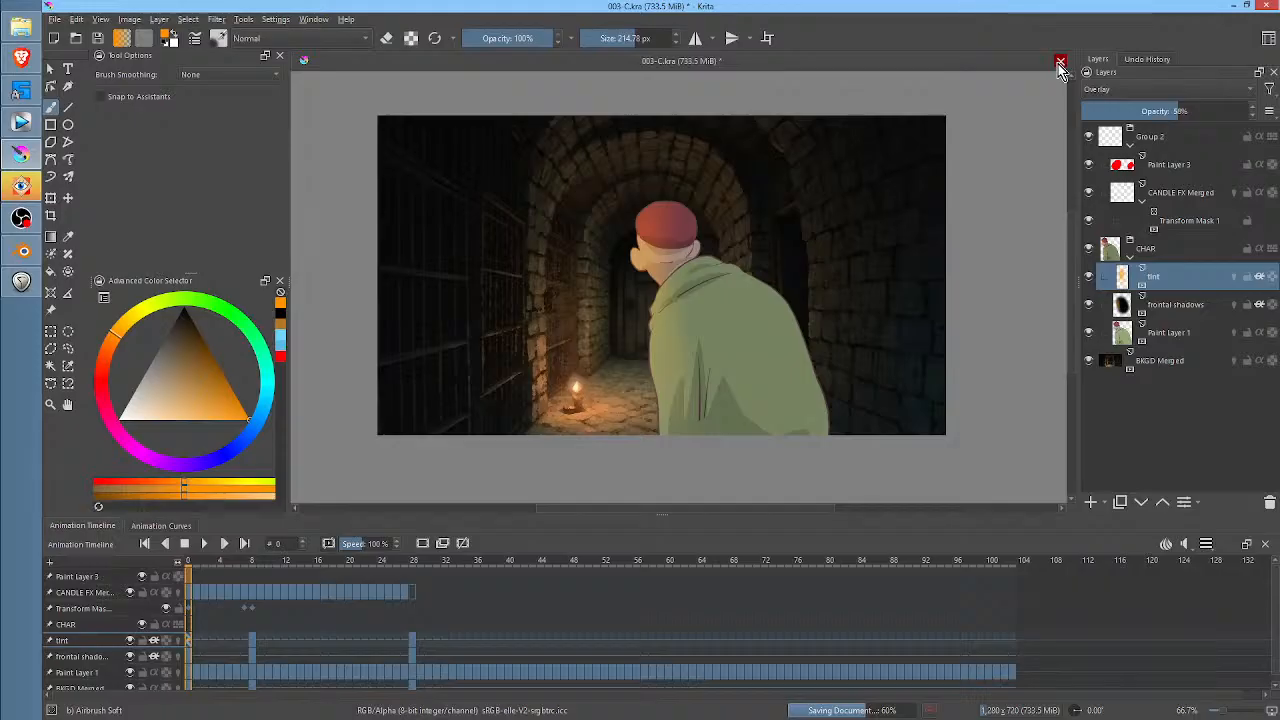
click(1060, 64)
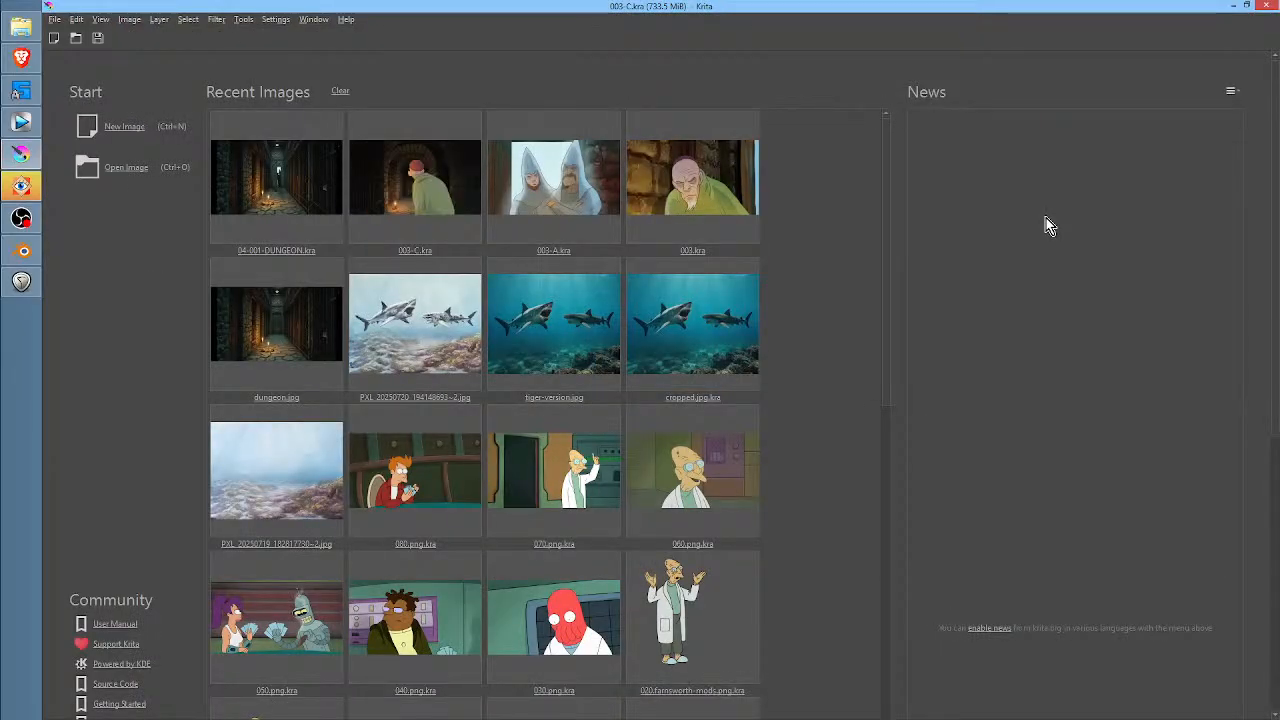
- Switch to the TCOM03 project in REAPER, select the LIVE SCORE verb track and collapse the enlarged tracks to minimum height
click(23, 282)
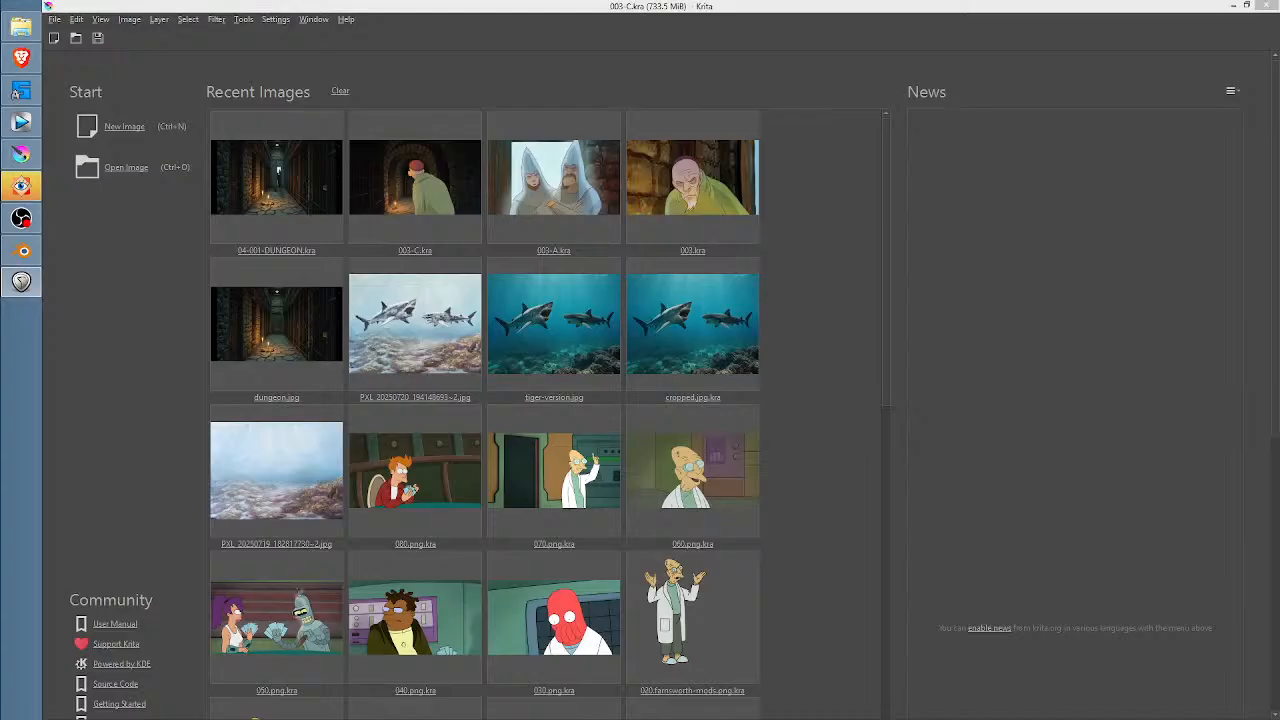
click(823, 222)
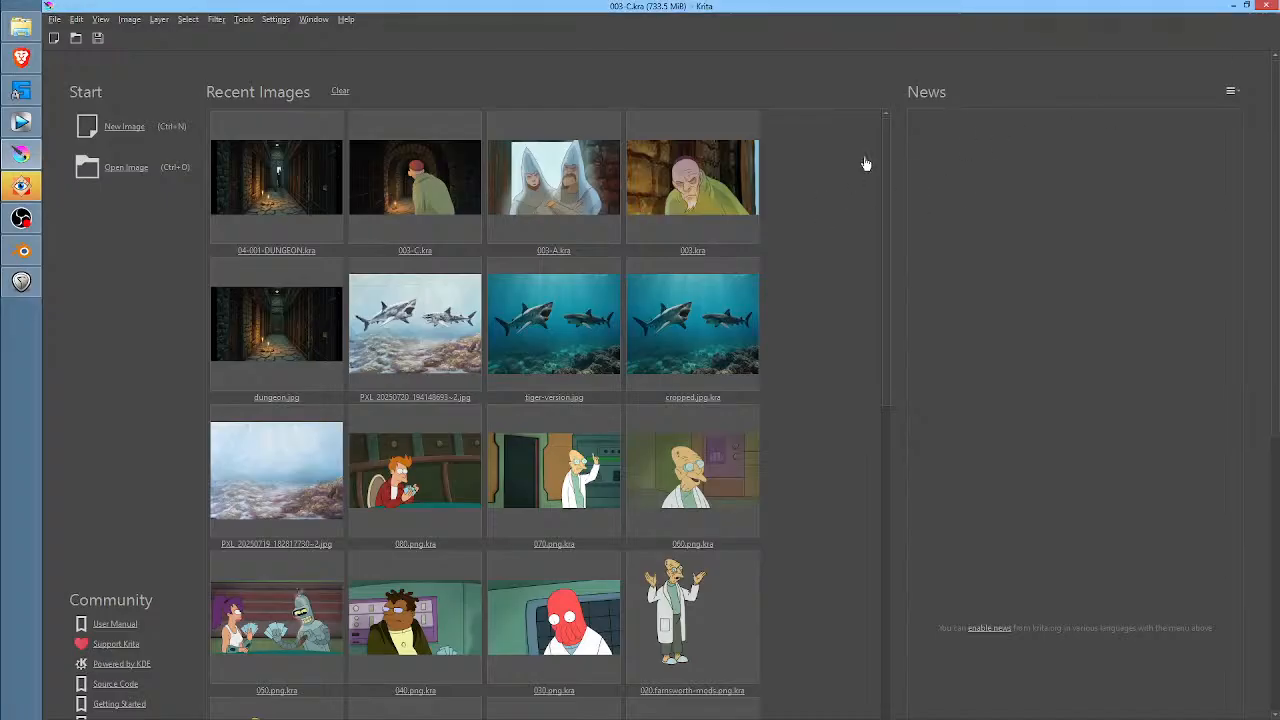
drag(890, 152, 903, 128)
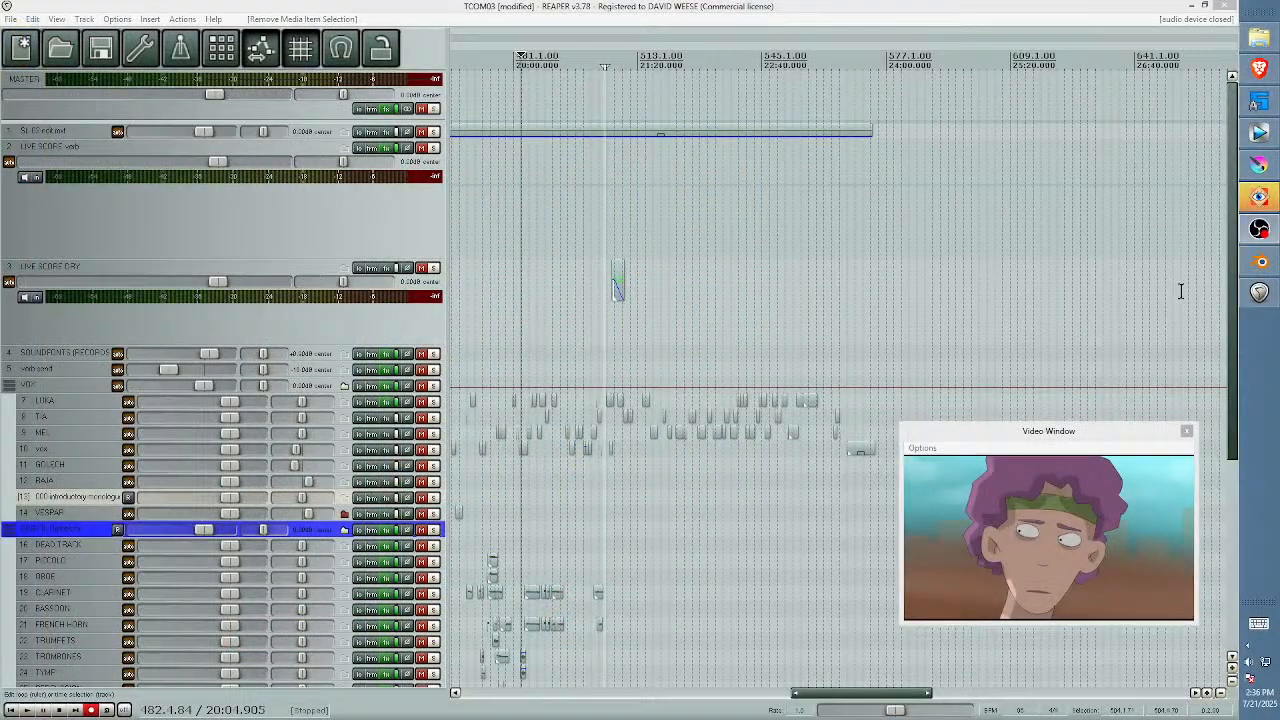
click(288, 229)
key(grave)
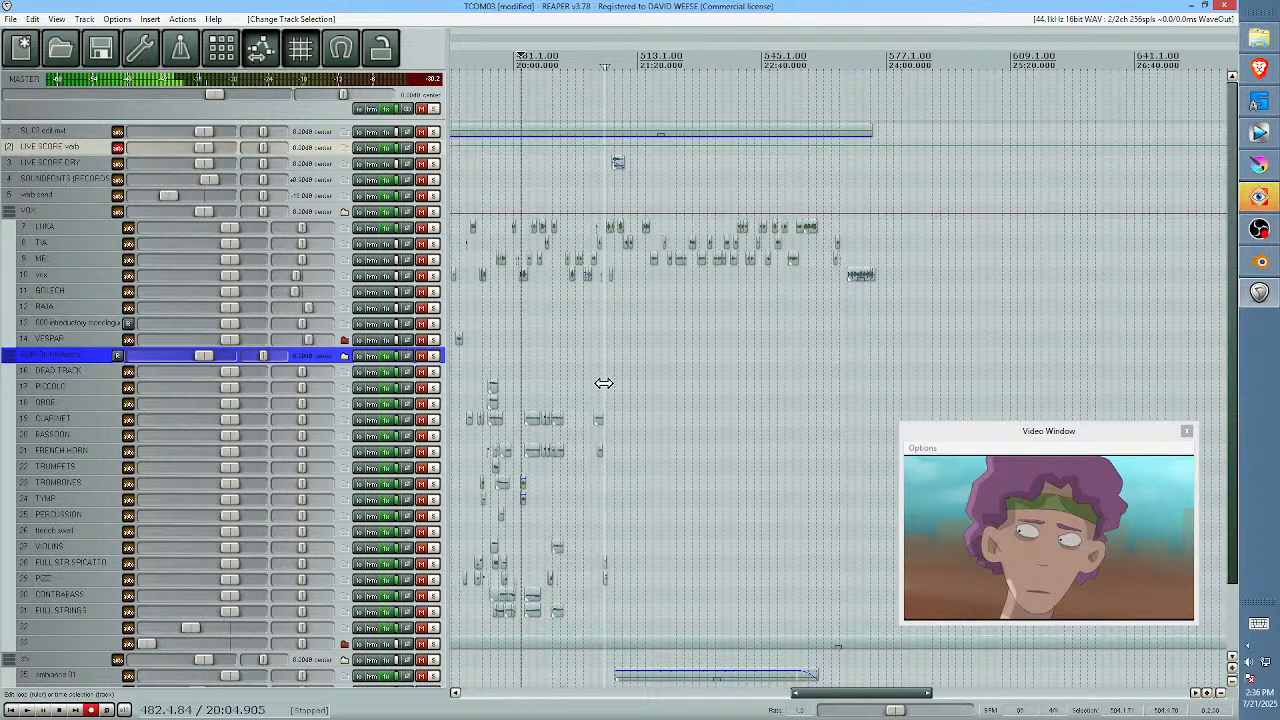
- Display the Big Clock and place it just above the video window
scroll(633, 363, left, 2)
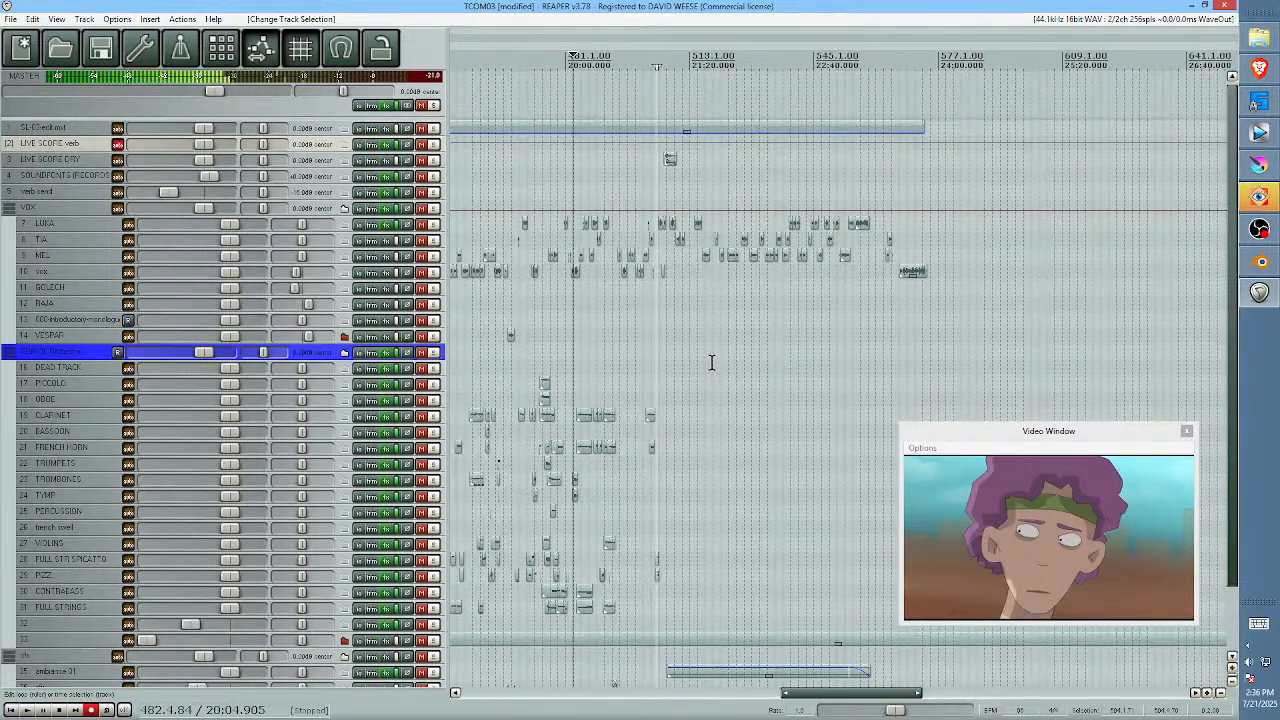
key(ctrl+alt+b)
drag(1208, 426, 1143, 358)
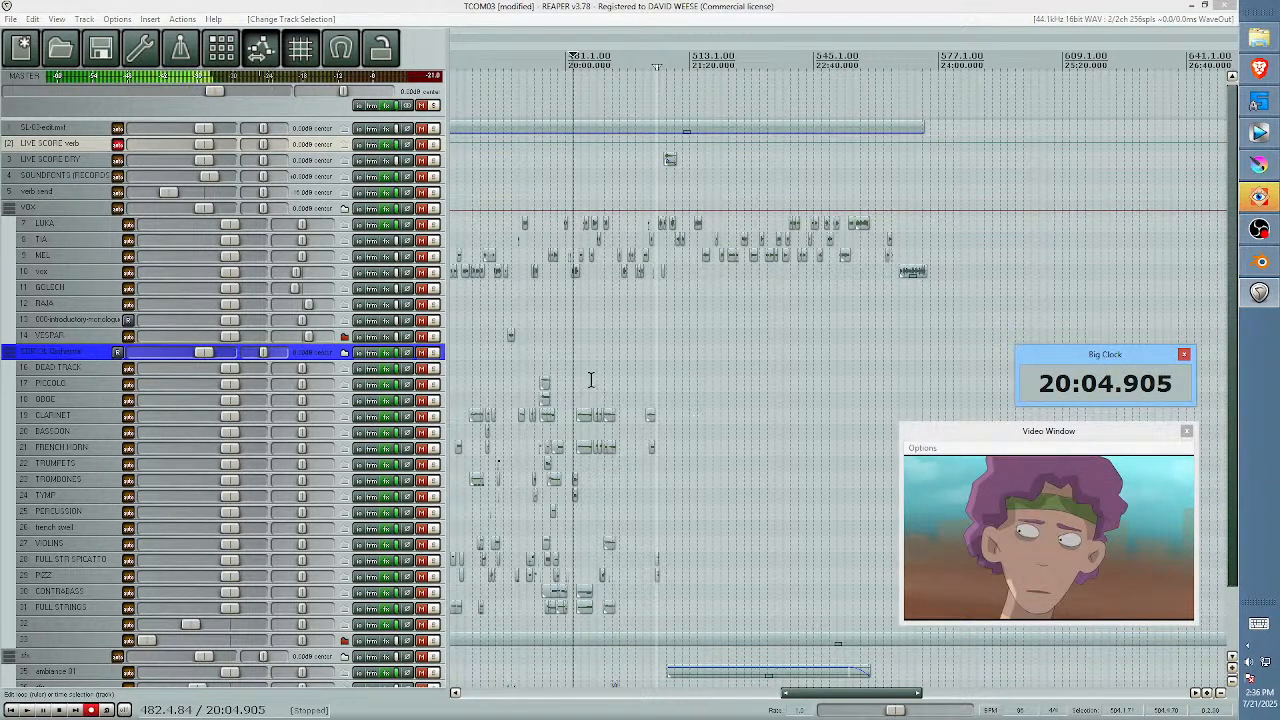
- Move the edit cursor to 20:58.182, at the end of the orchestral clips
click(655, 343)
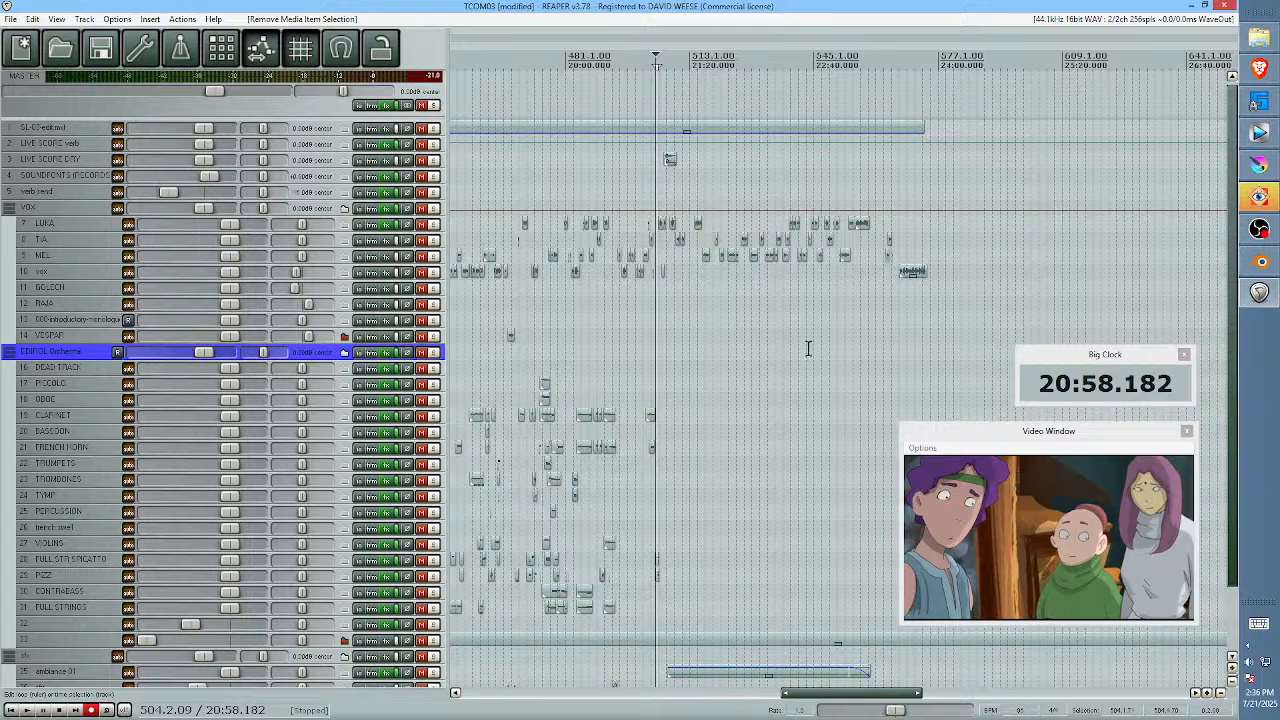
scroll(800, 390, down, 6)
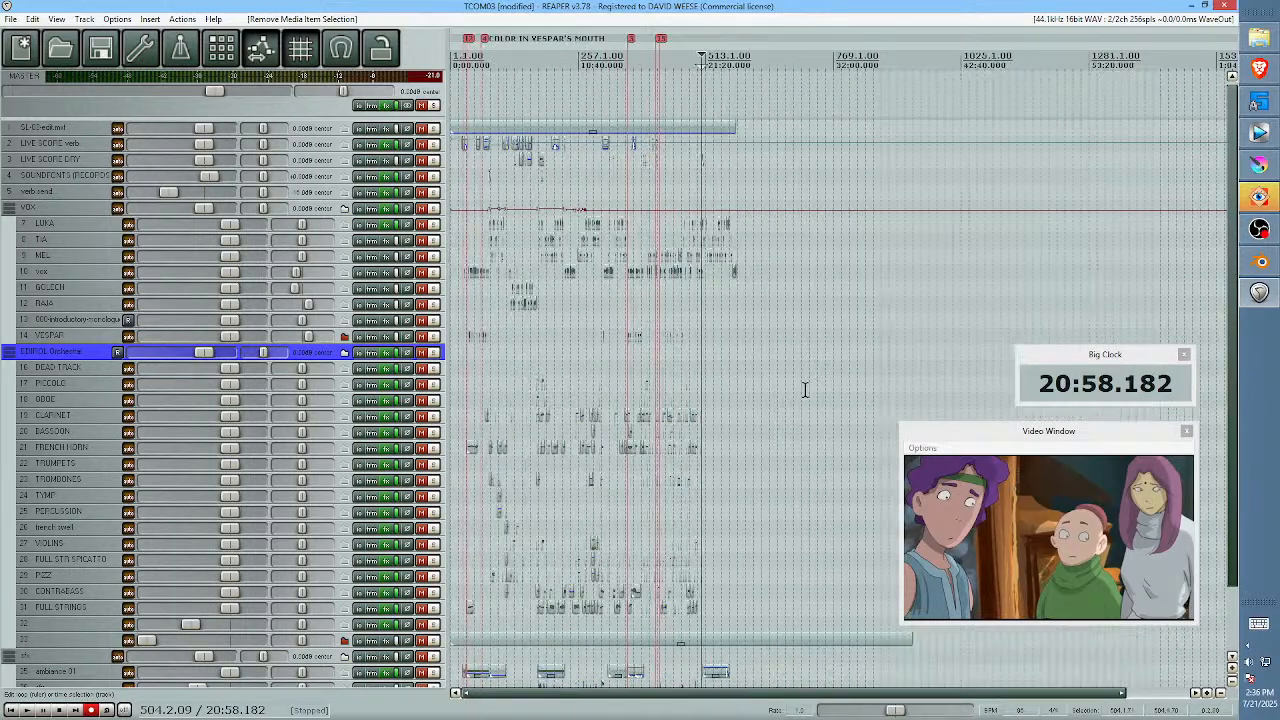
scroll(700, 378, left, 3)
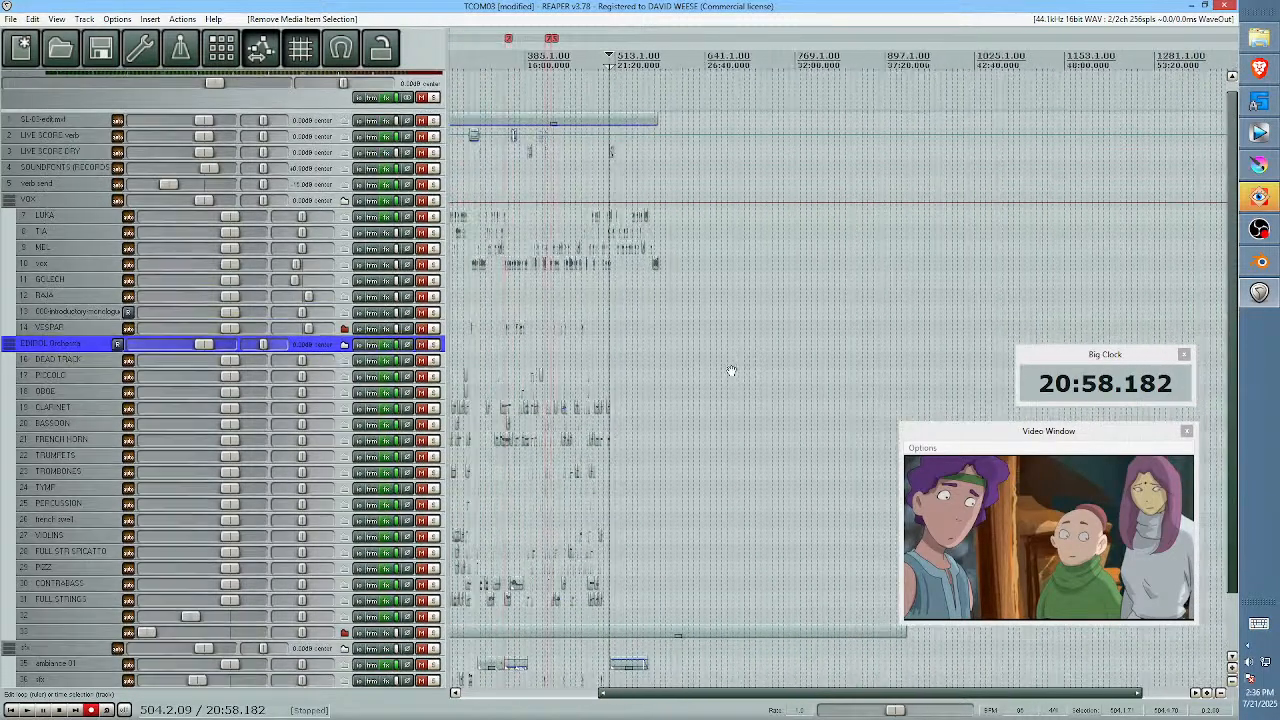
- Move the edit cursor back to 10:15.754 in the timeline
scroll(728, 371, down, 1)
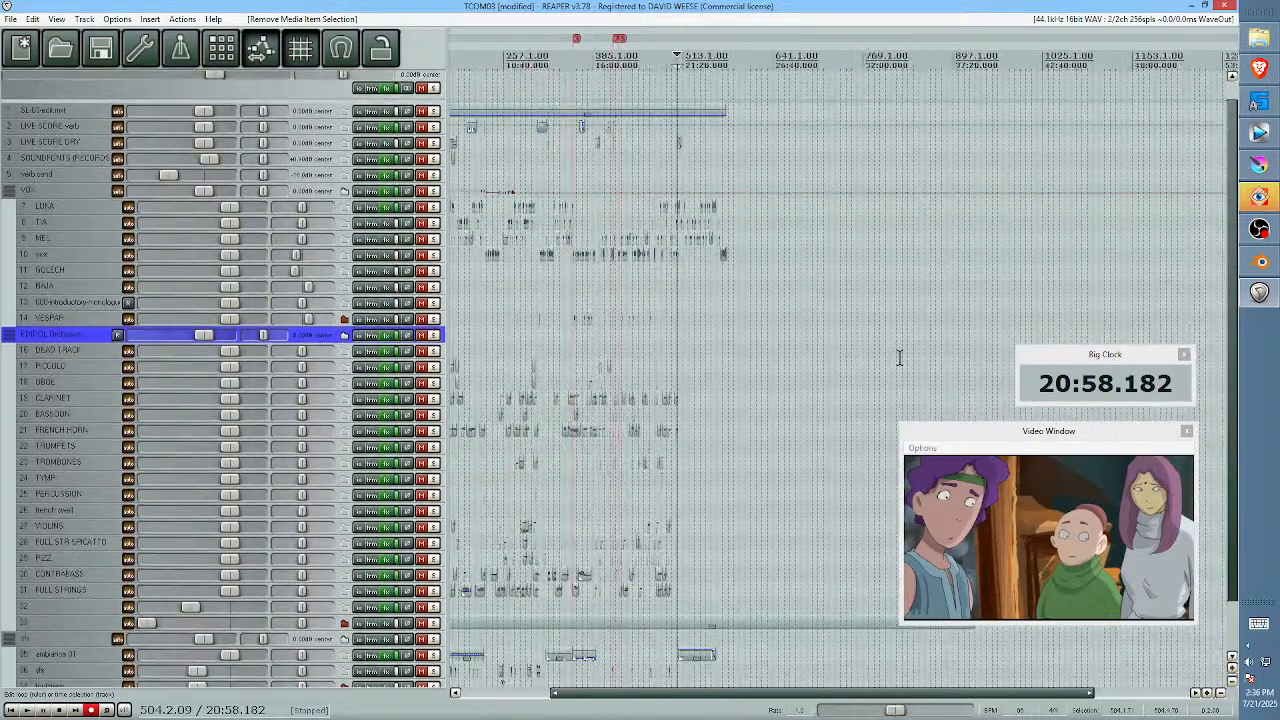
click(474, 328)
drag(555, 334, 629, 331)
click(557, 332)
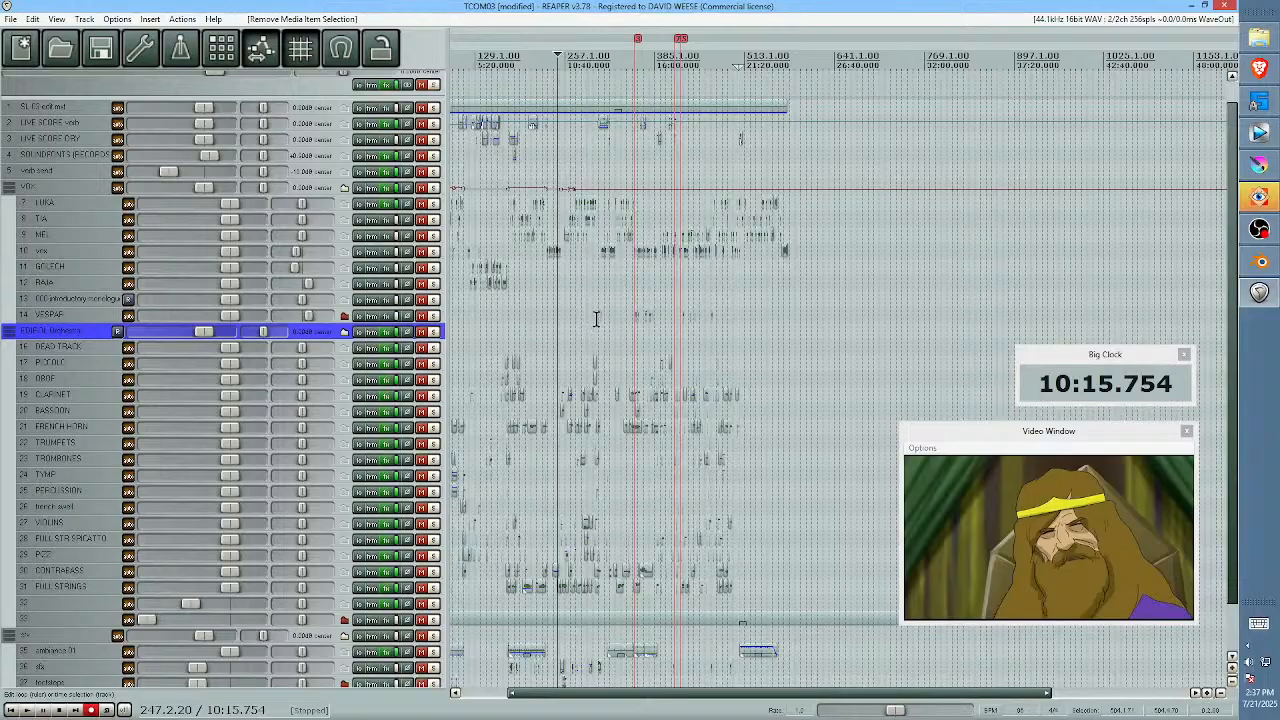
- Play the episode from about 12:35 with a closer view of the clips, and stop with the edit cursor at 12:56.140
click(597, 322)
key(space)
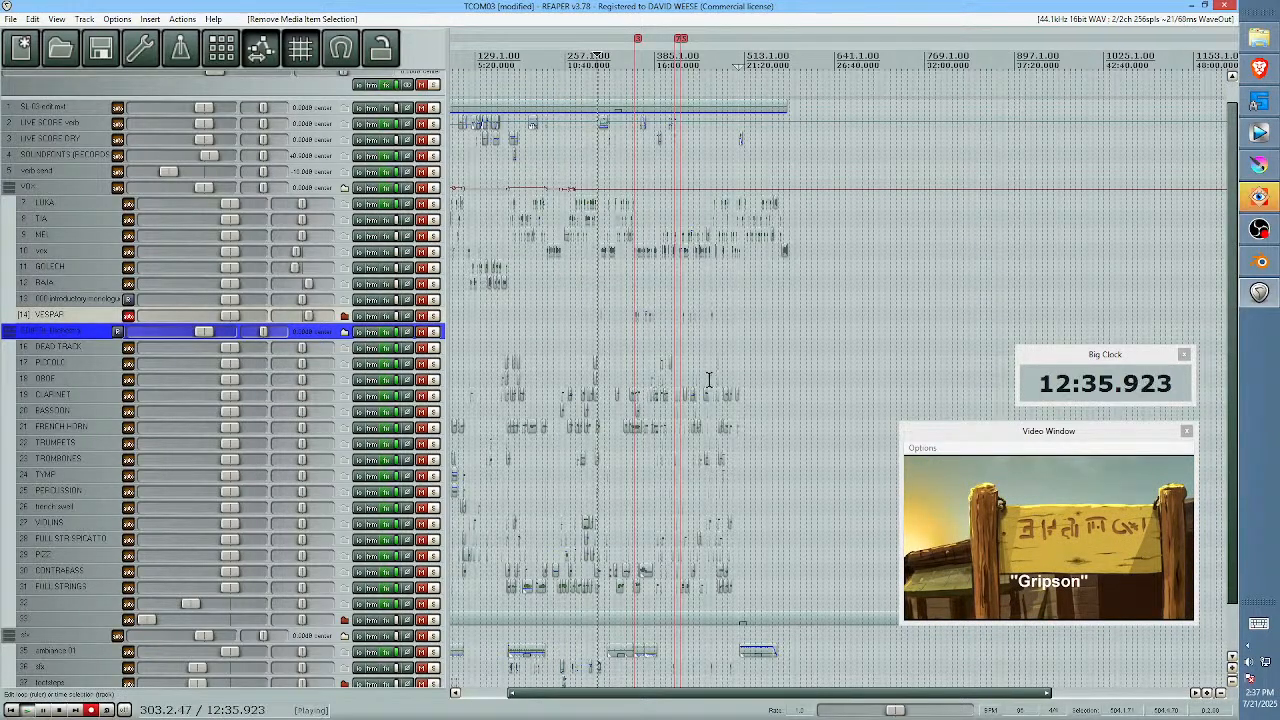
scroll(660, 358, up, 2)
scroll(660, 358, up, 2)
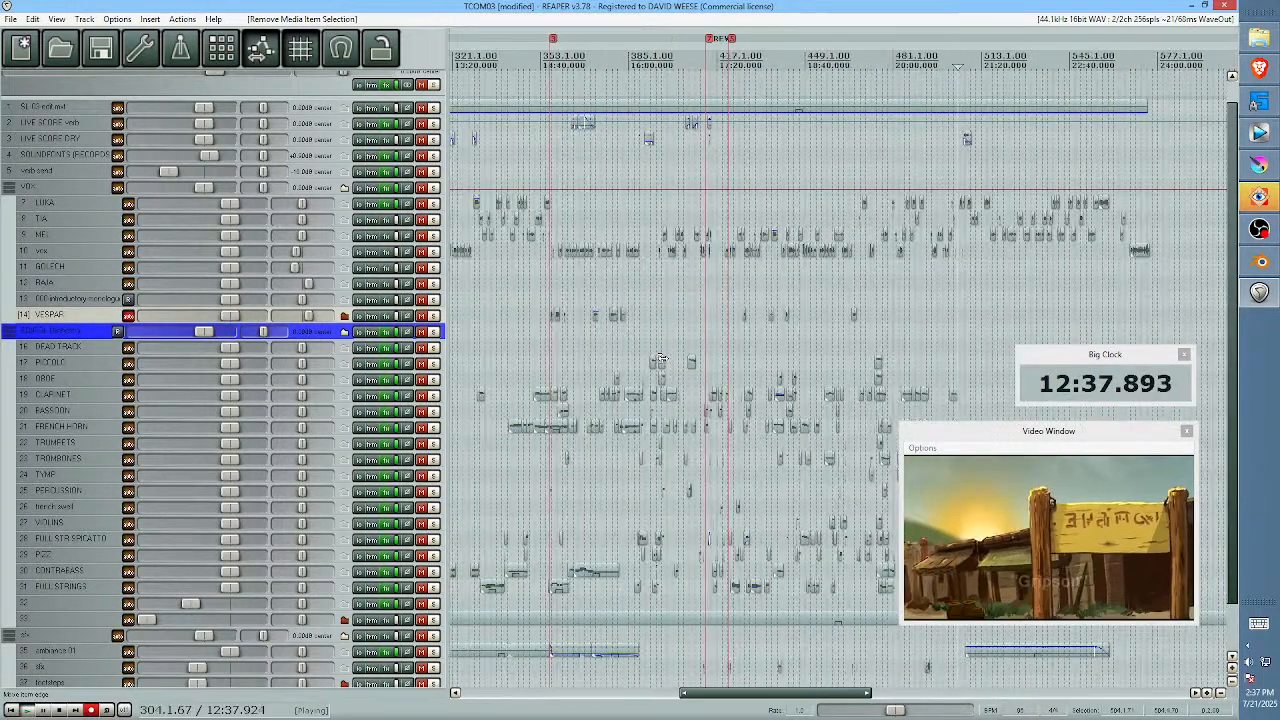
scroll(728, 330, up, 1)
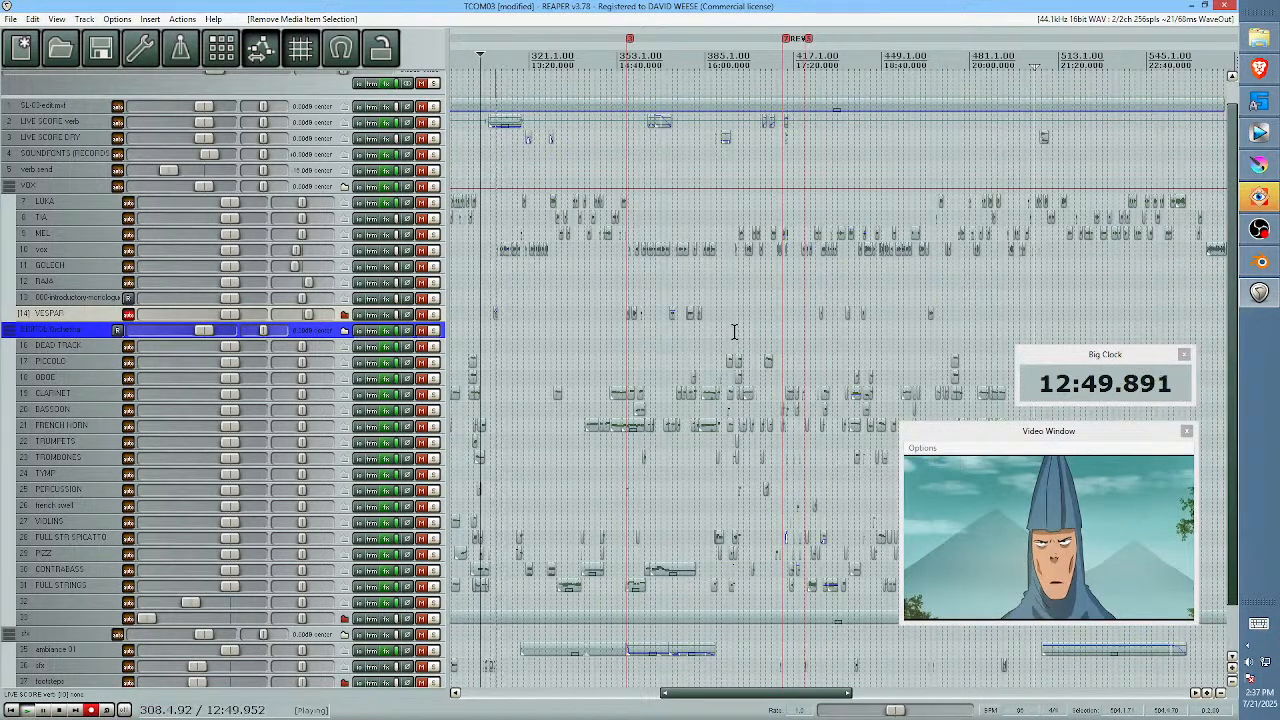
click(501, 455)
key(space)
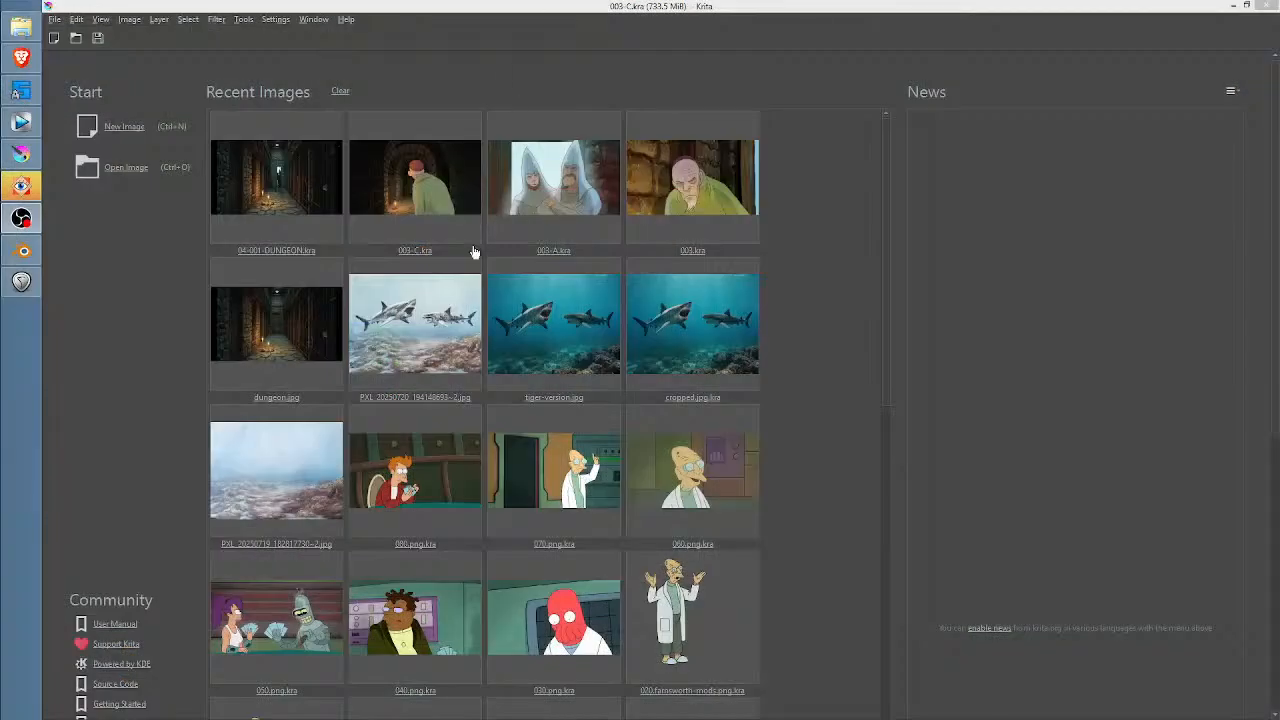
- Switch to Krita, open the recent shark painting PXL_20250720_194148693~2.jpg, look it over and close it
click(420, 328)
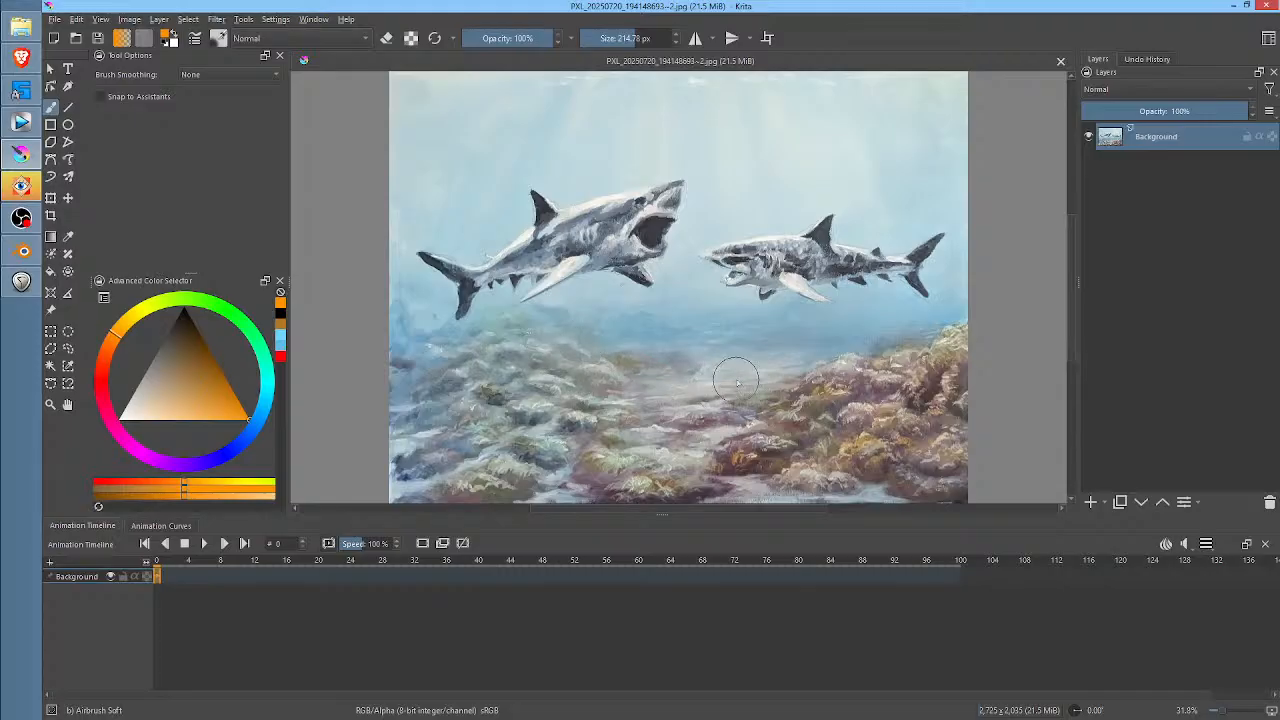
drag(737, 380, 708, 374)
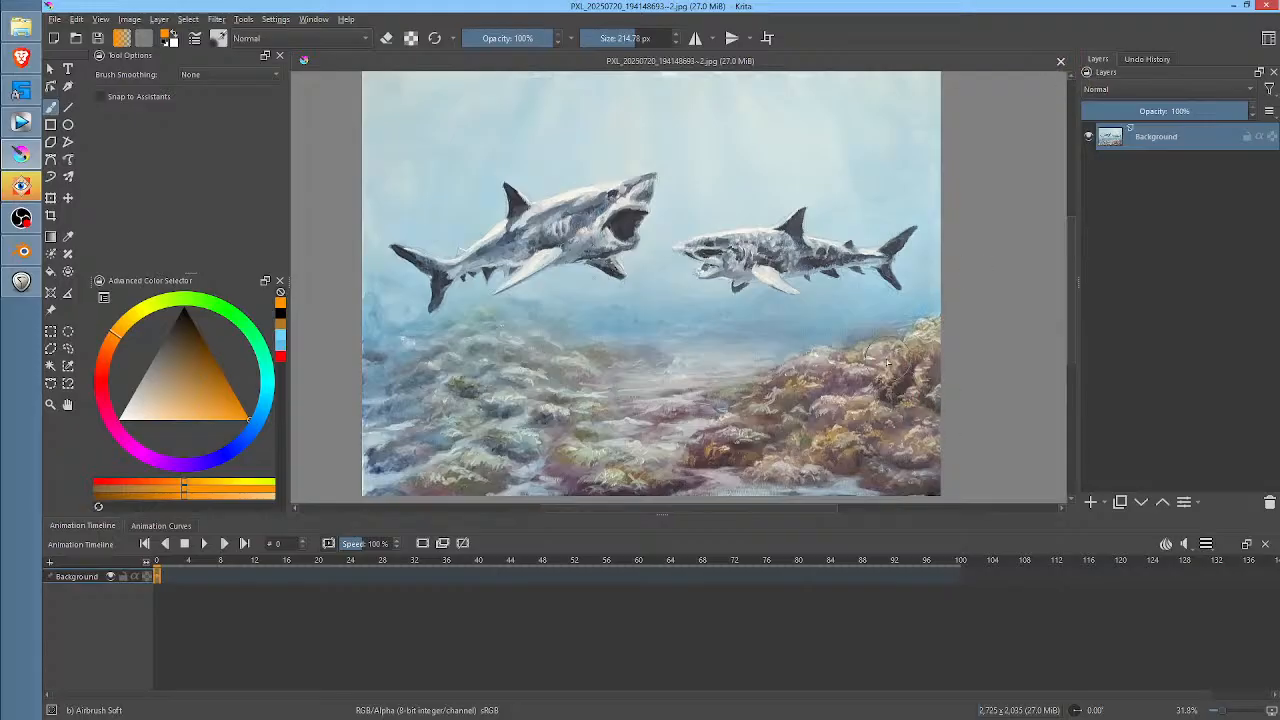
click(1058, 63)
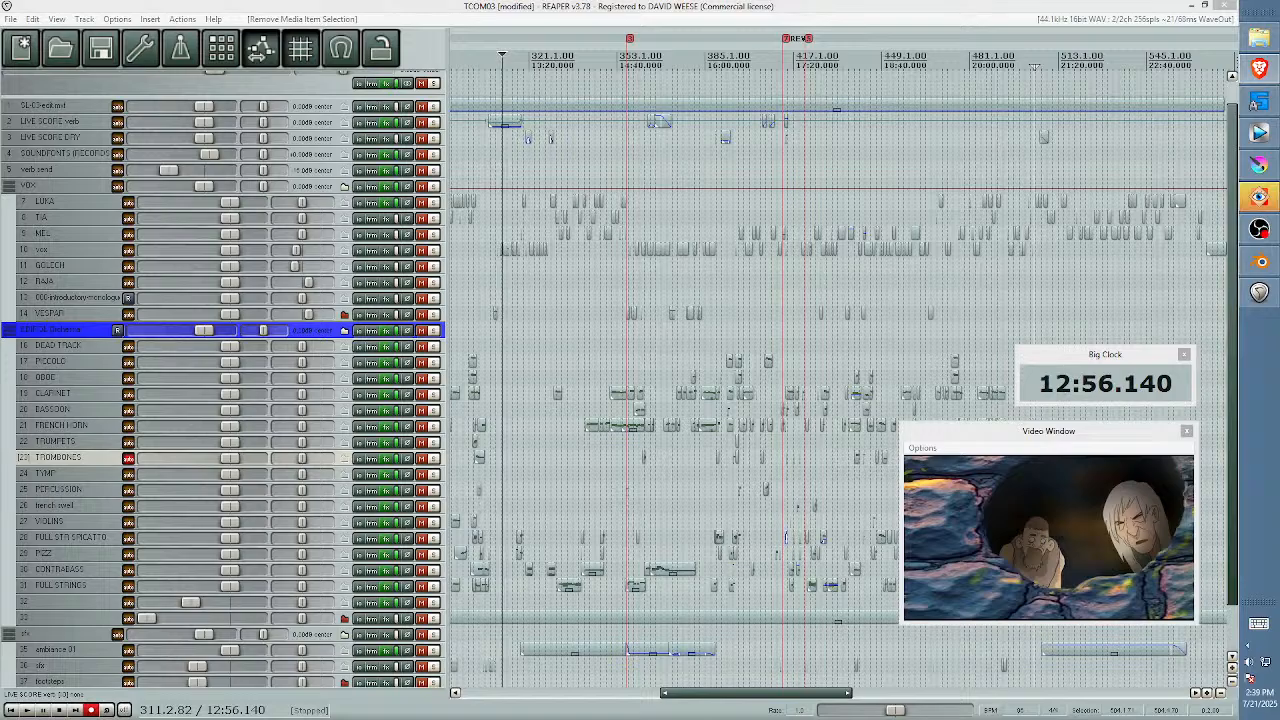
- Switch to REAPER, inspect the system's Volume Control Options and open the playback devices settings
click(1246, 661)
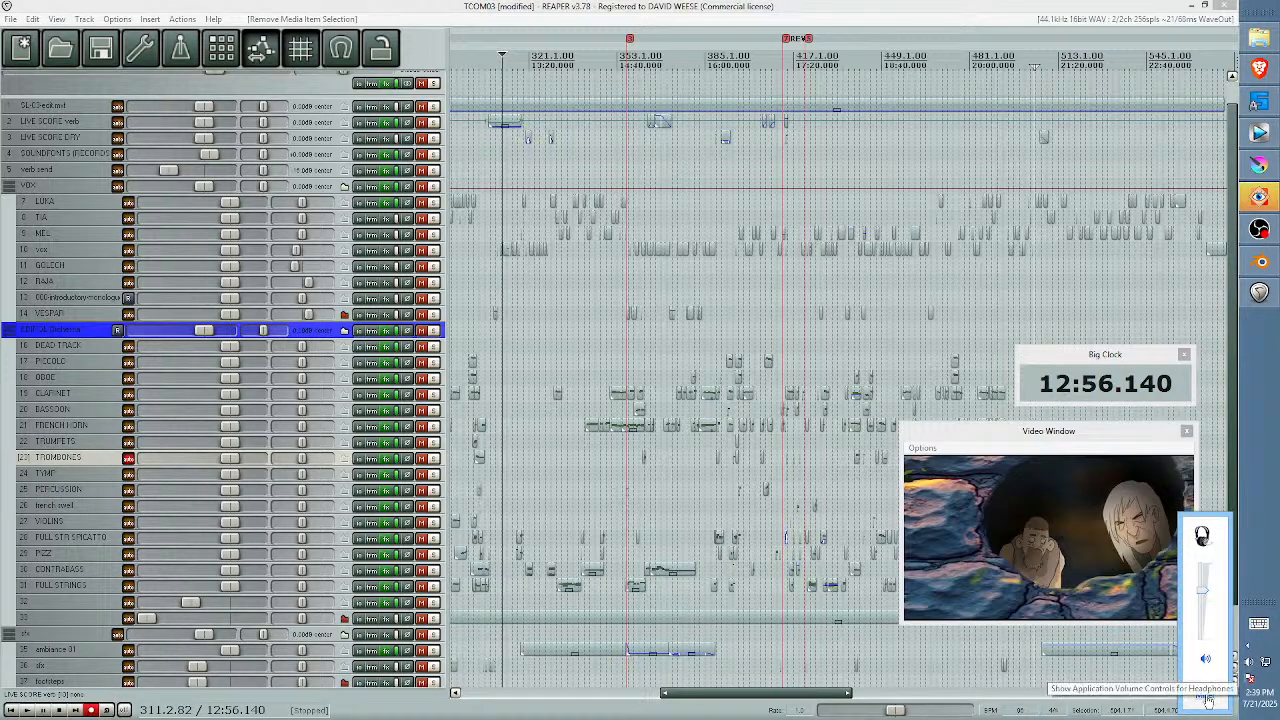
right_click(1253, 677)
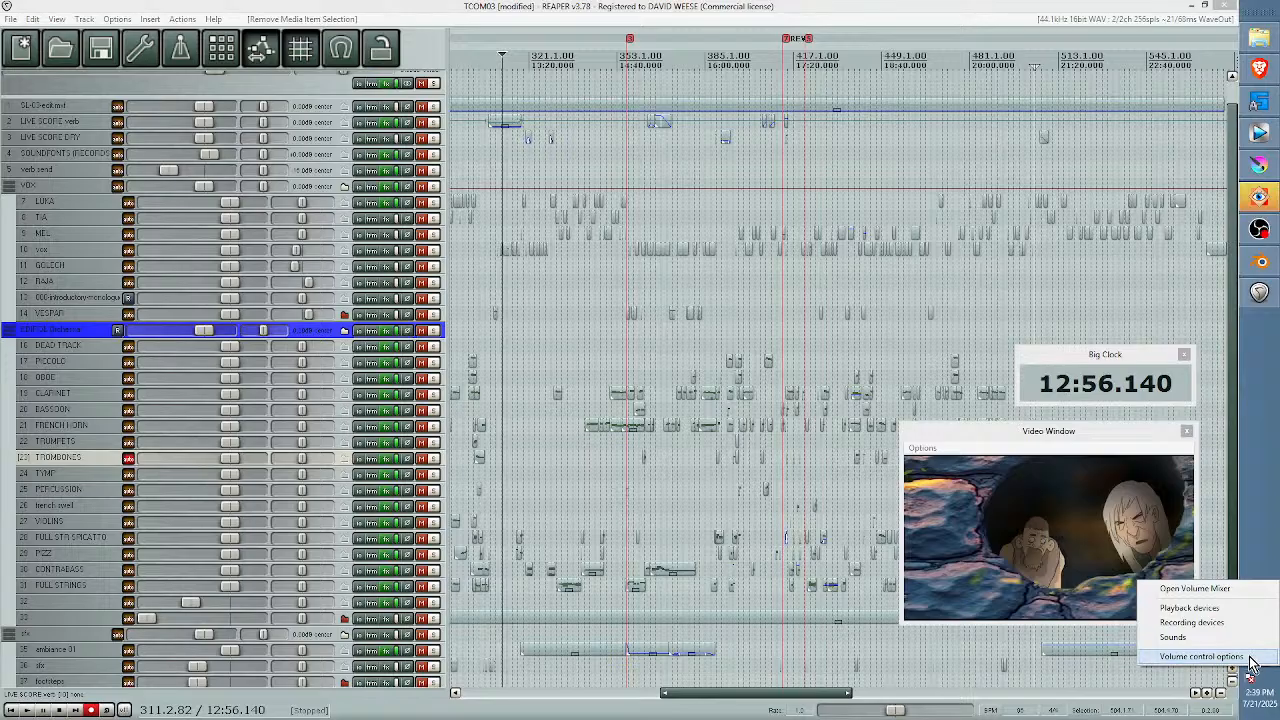
click(1200, 656)
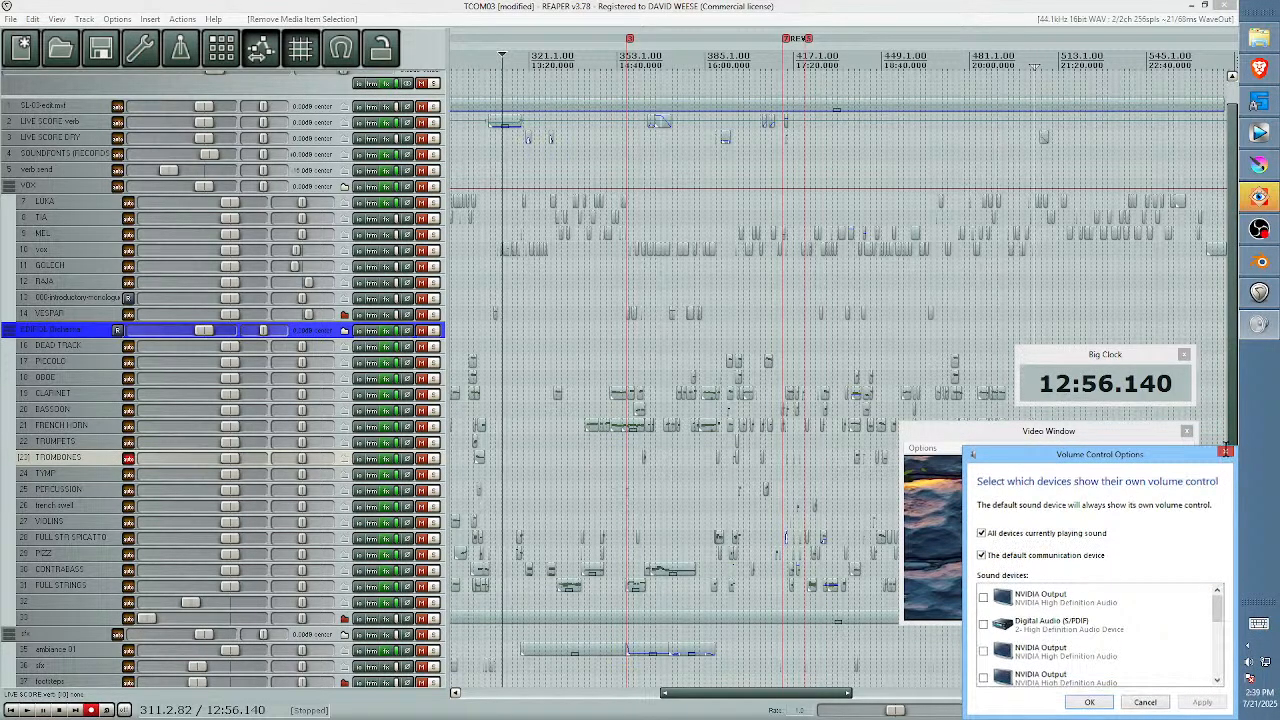
click(1090, 697)
right_click(1249, 663)
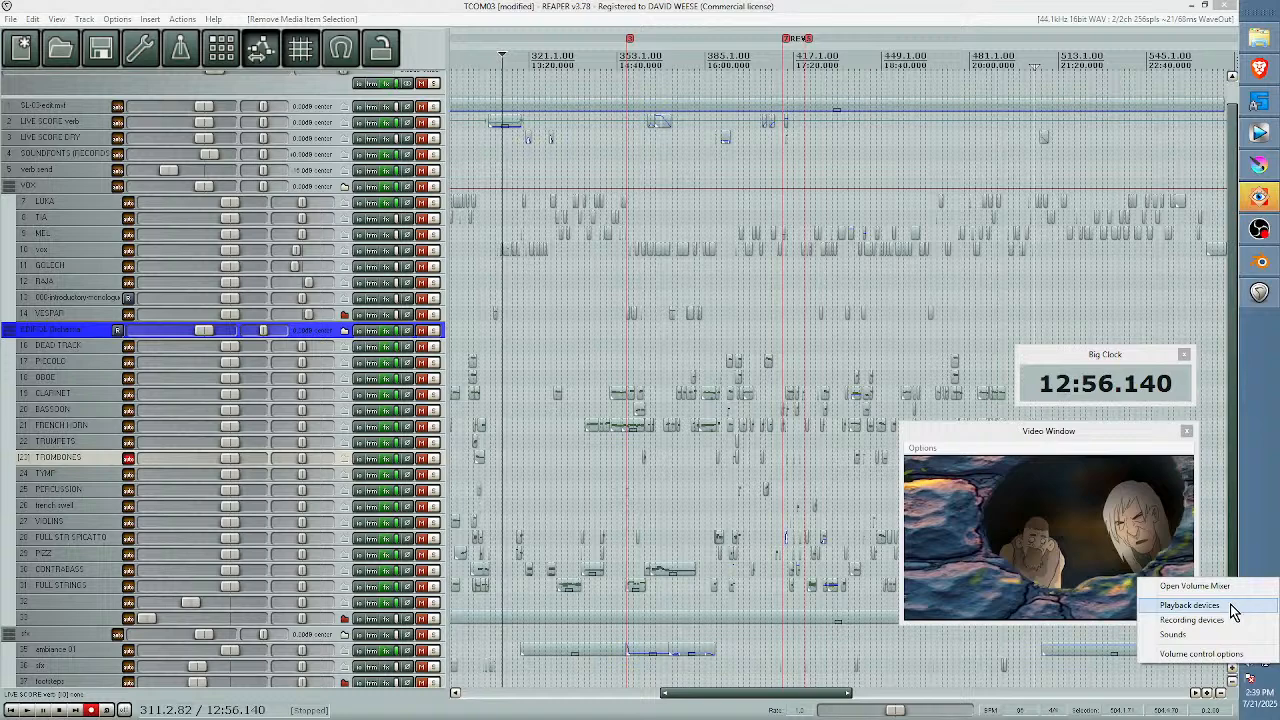
click(1236, 620)
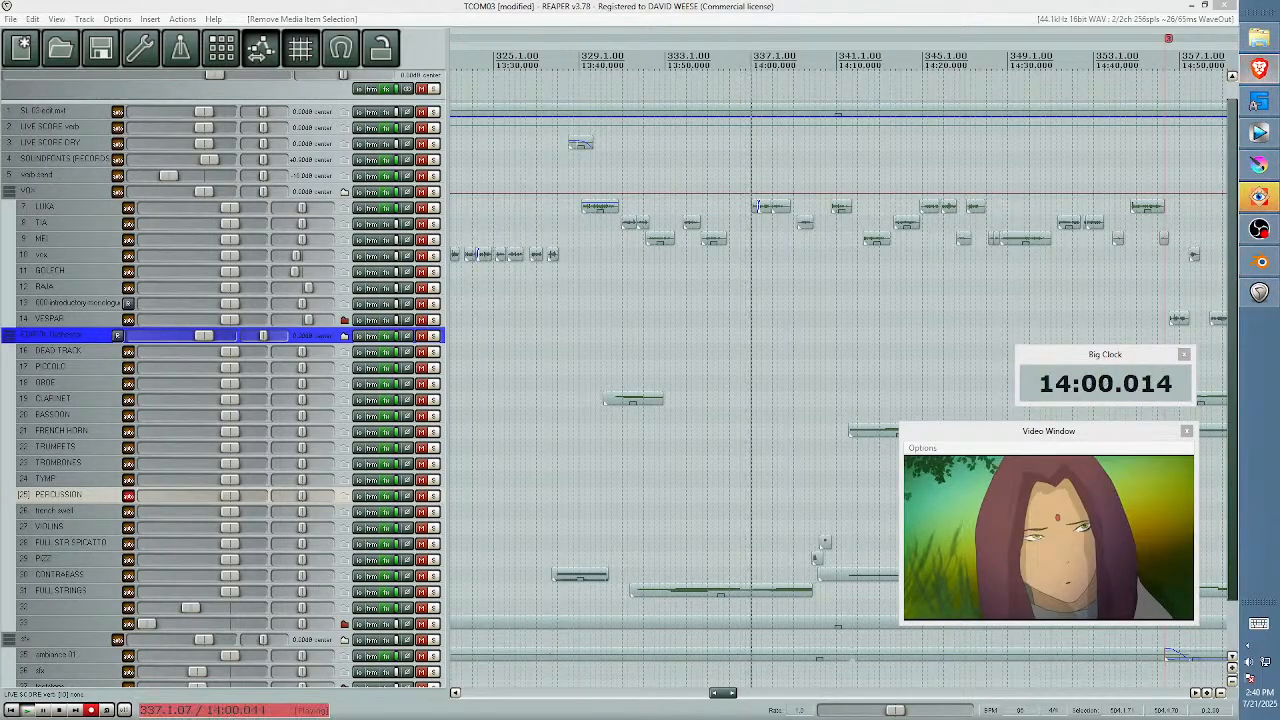
- Restart playback of the episode from 14:01.535 and follow the score clips
click(764, 398)
key(space)
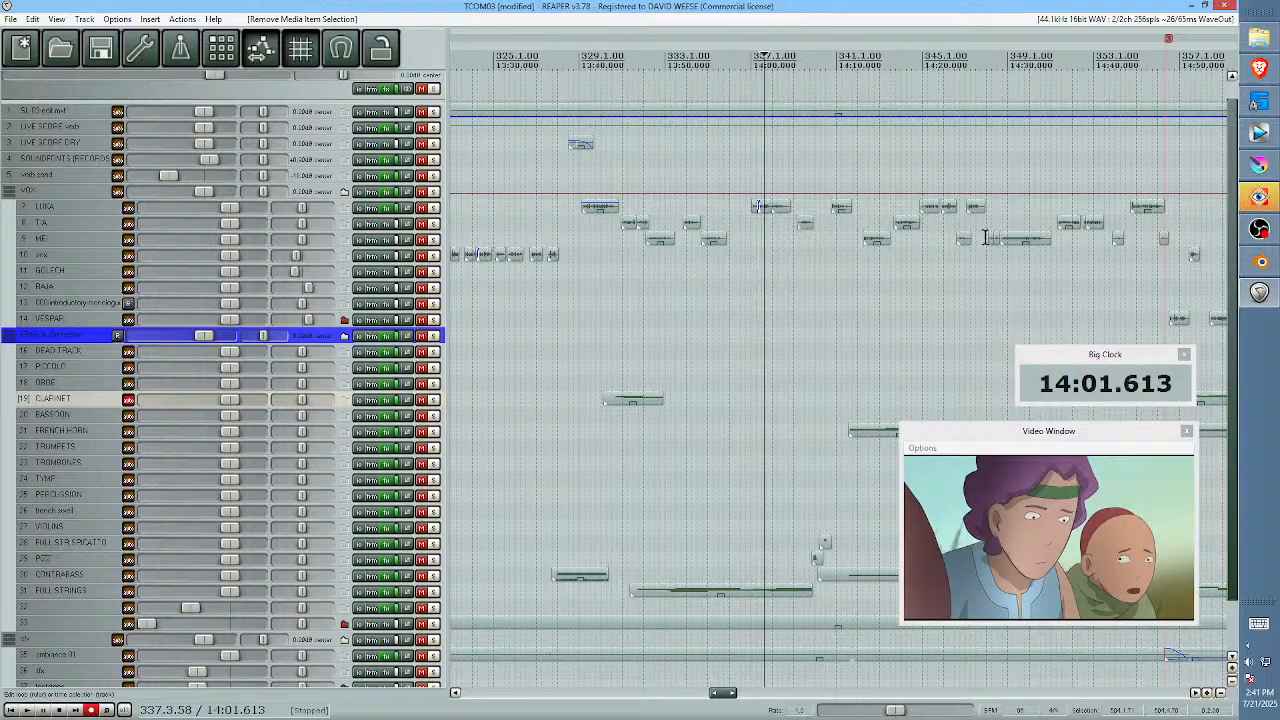
click(763, 381)
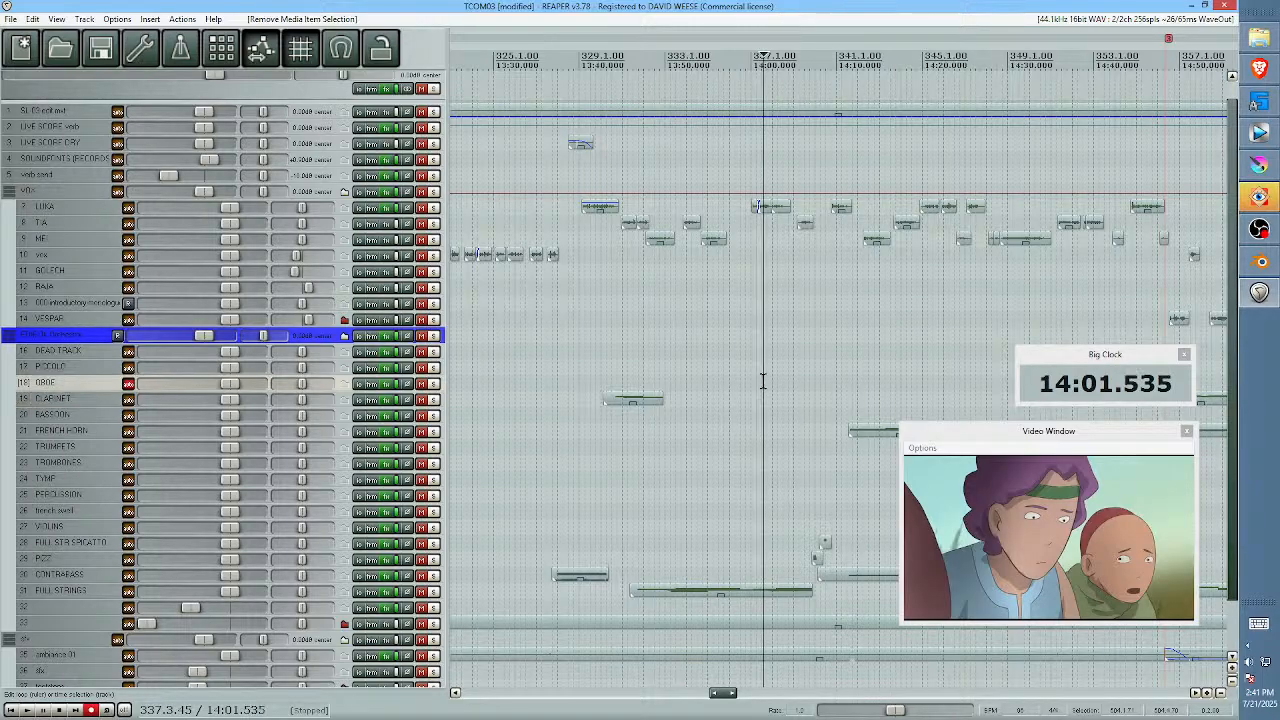
key(space)
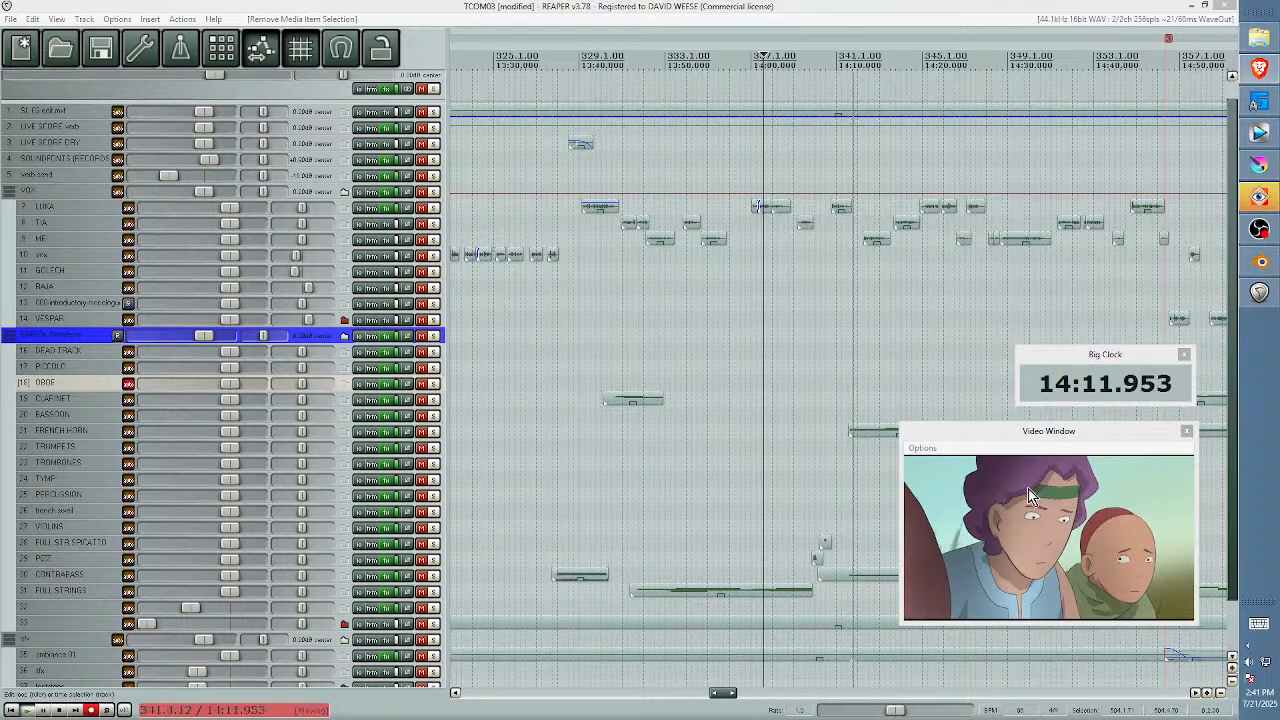
drag(955, 358, 749, 366)
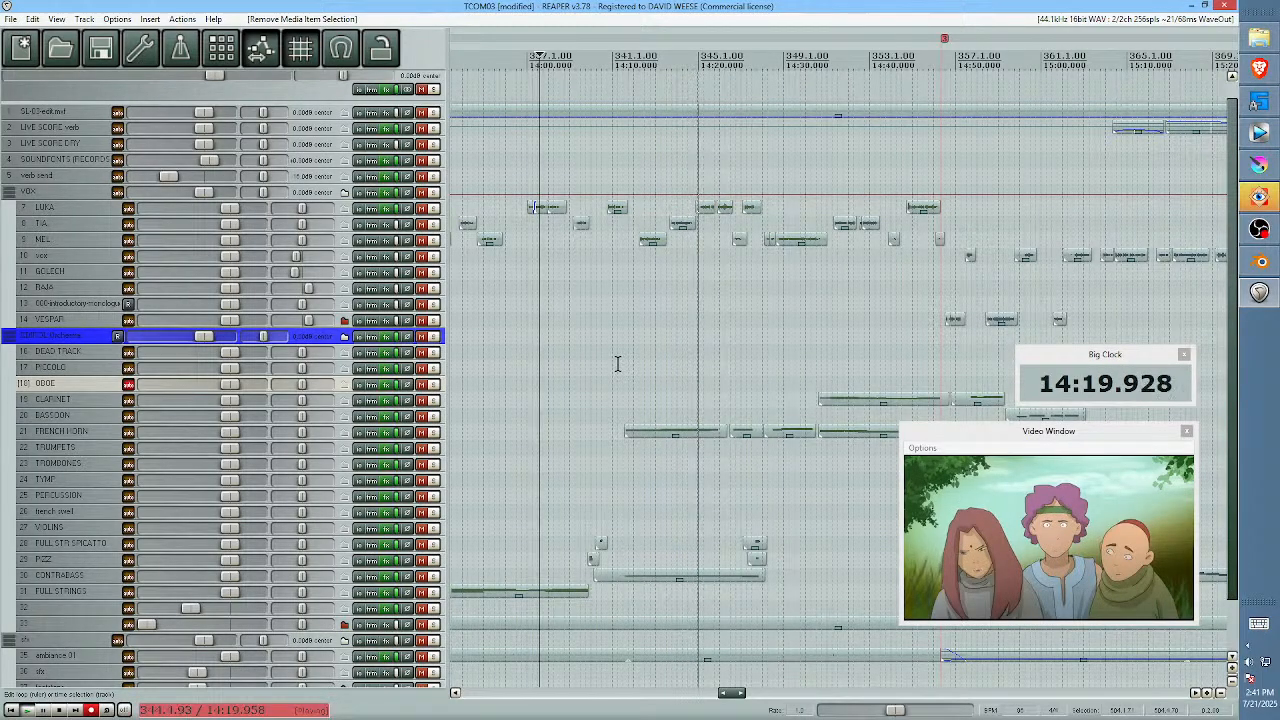
- Place the edit cursor at 14:21.599 and play the episode from there, following the dialogue and orchestral clips up to about 15:01
key(space)
click(700, 376)
click(711, 376)
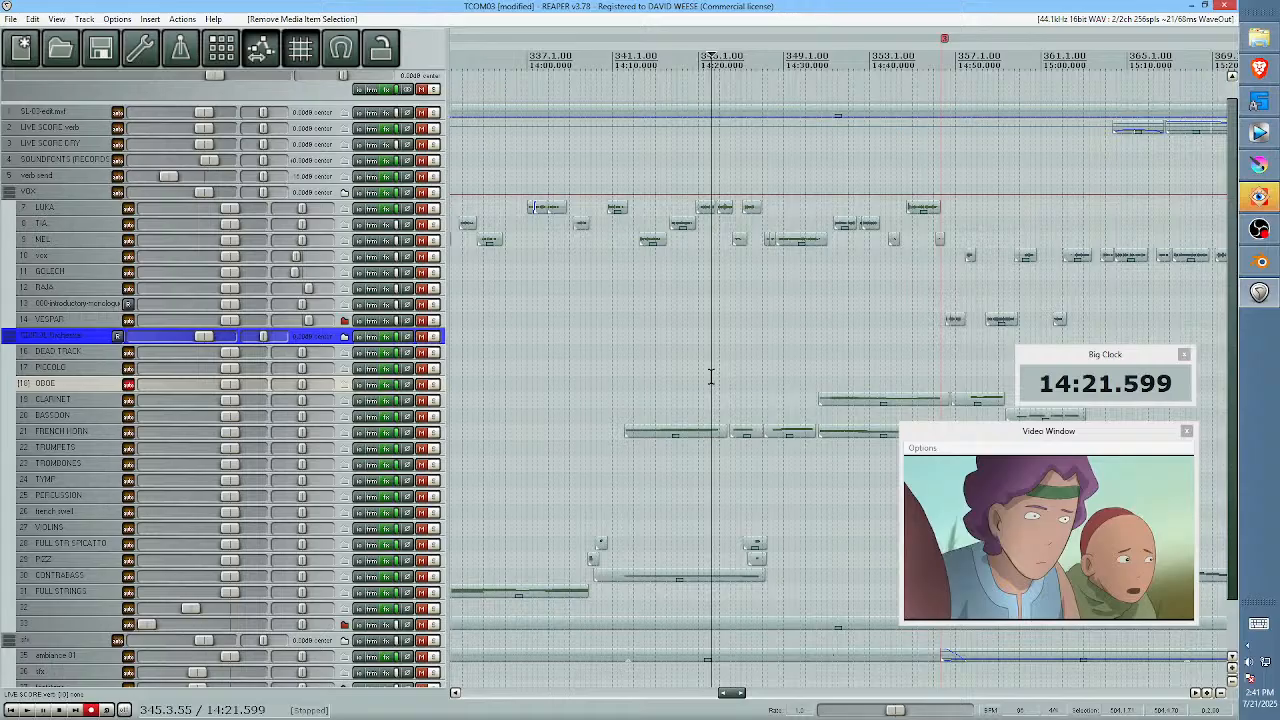
key(space)
key(space)
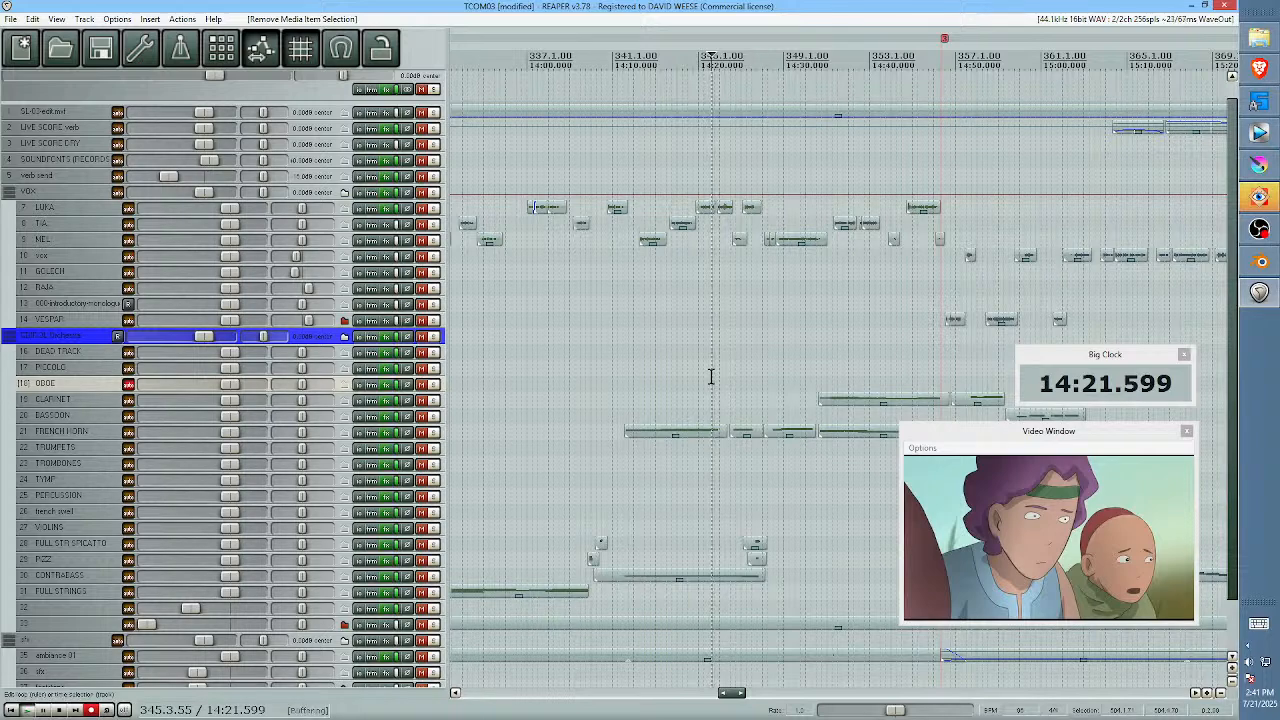
key(space)
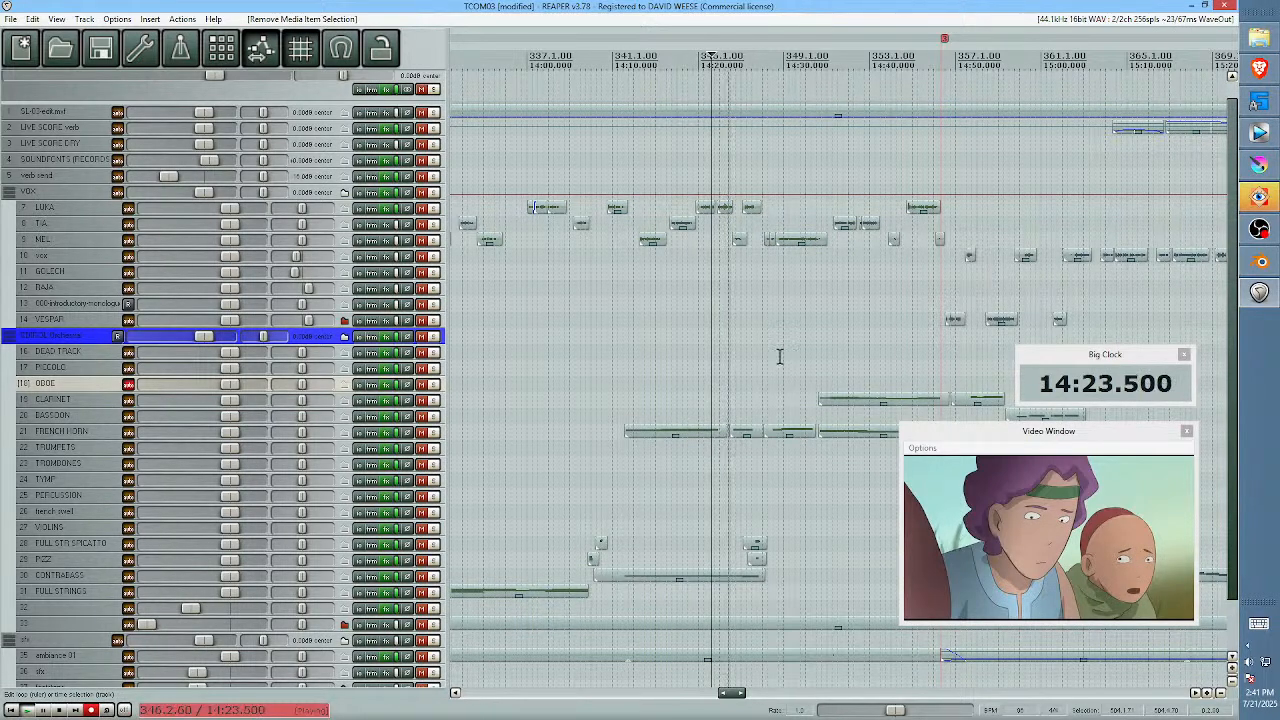
scroll(780, 357, up, 2)
drag(851, 346, 705, 343)
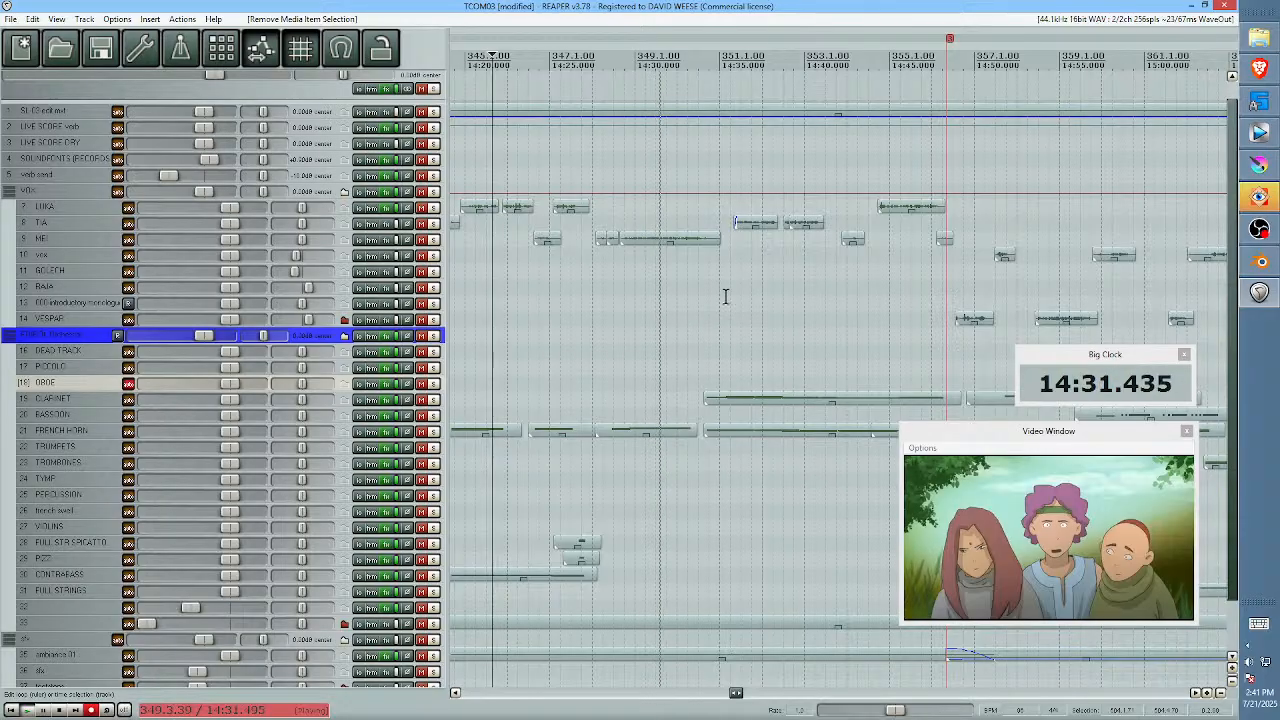
drag(788, 300, 669, 305)
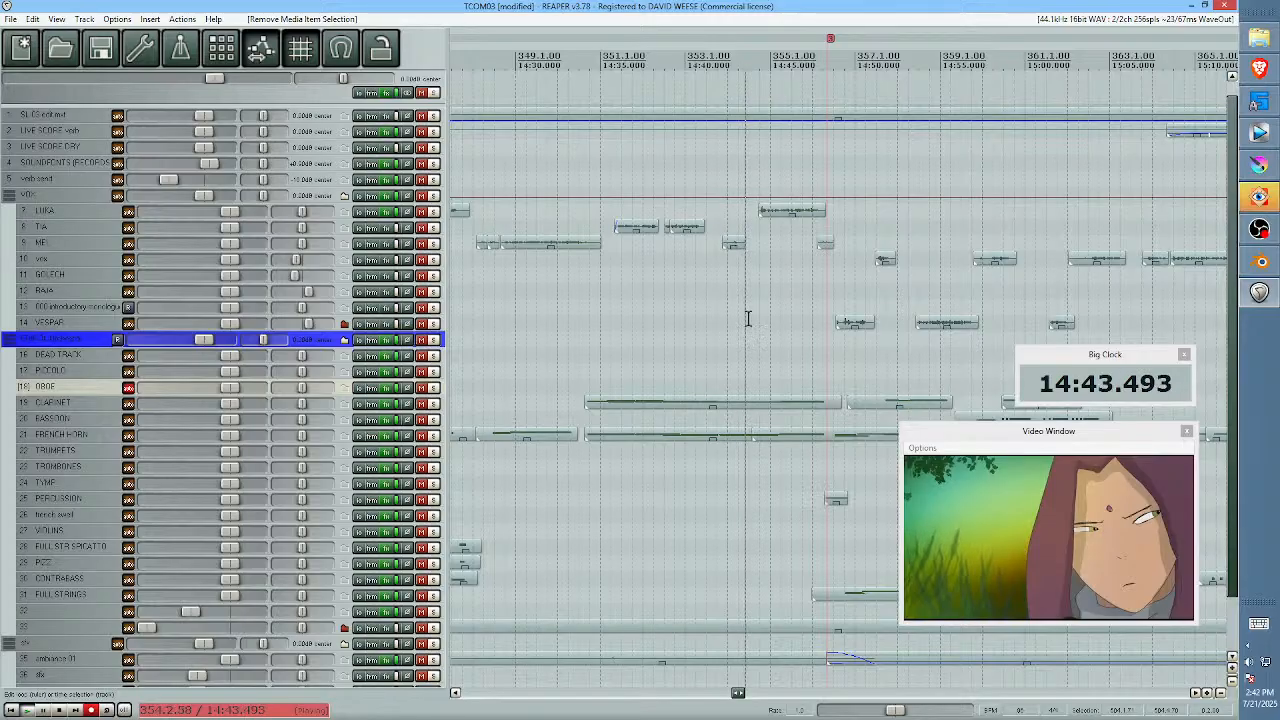
drag(781, 323, 583, 323)
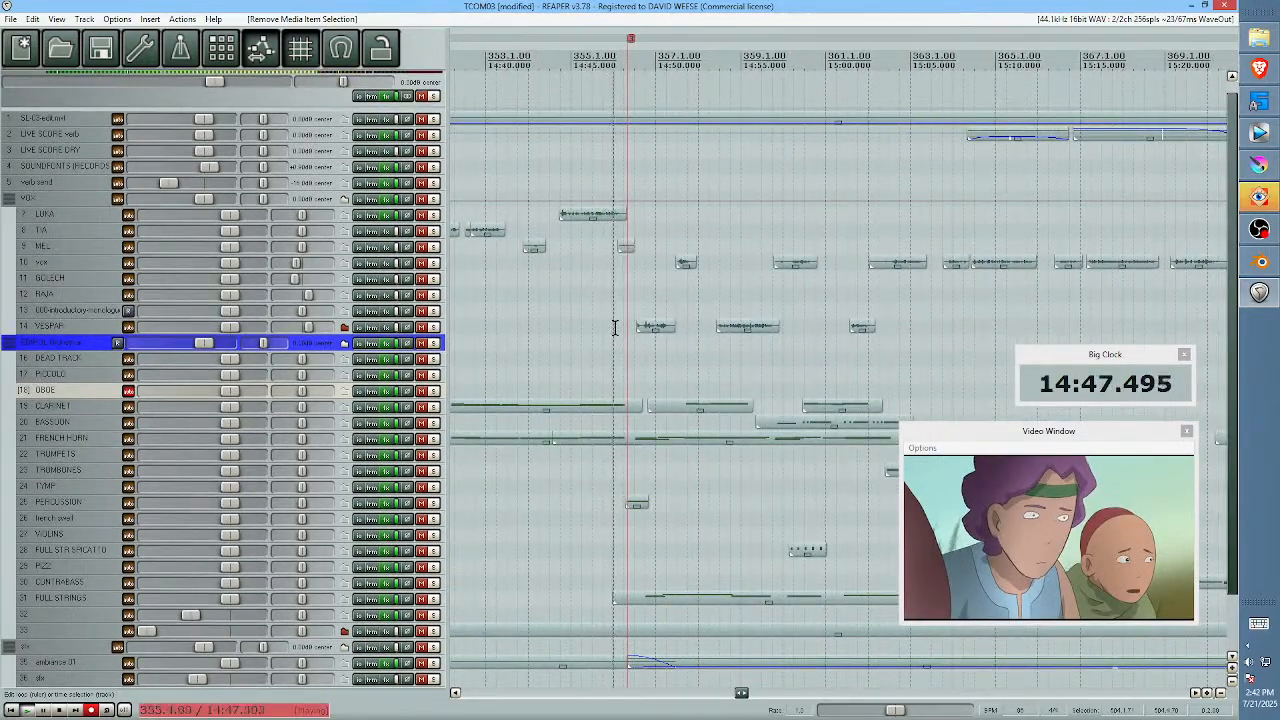
drag(940, 336, 846, 317)
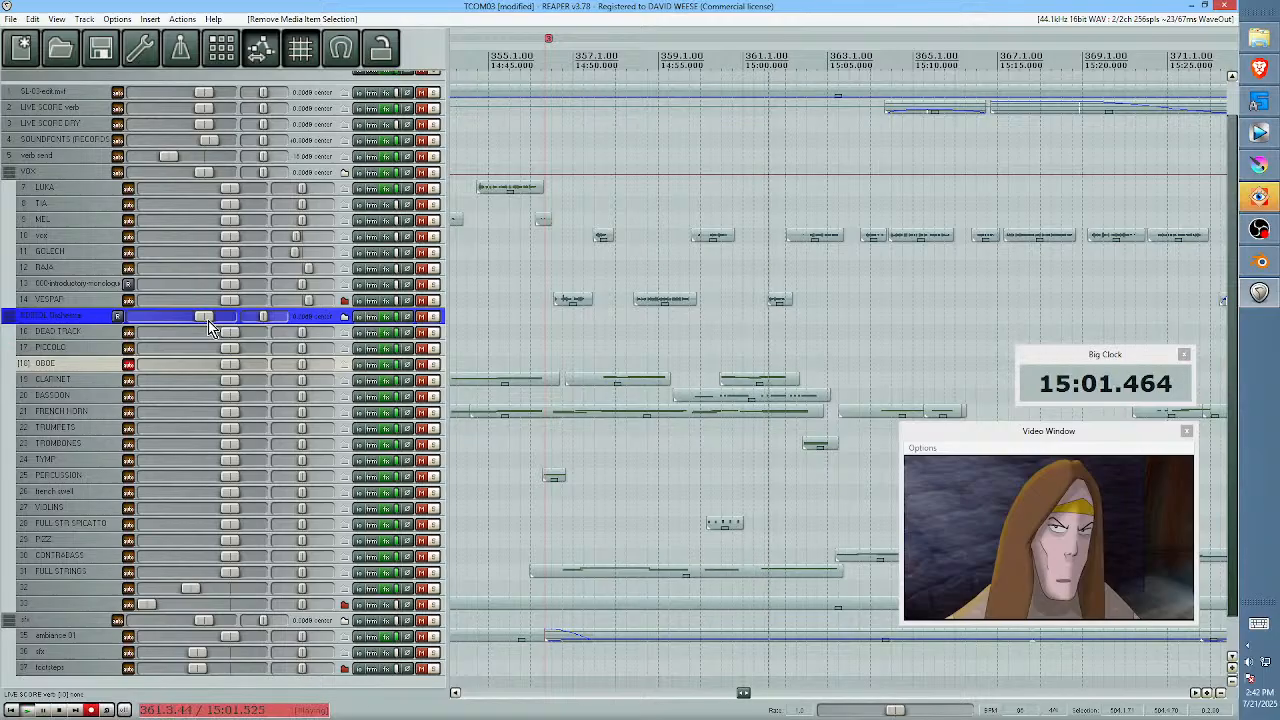
- Lower the EDIROL Orchestral folder track's volume to about -6 dB during playback, and open and close its track controls
drag(208, 321, 180, 316)
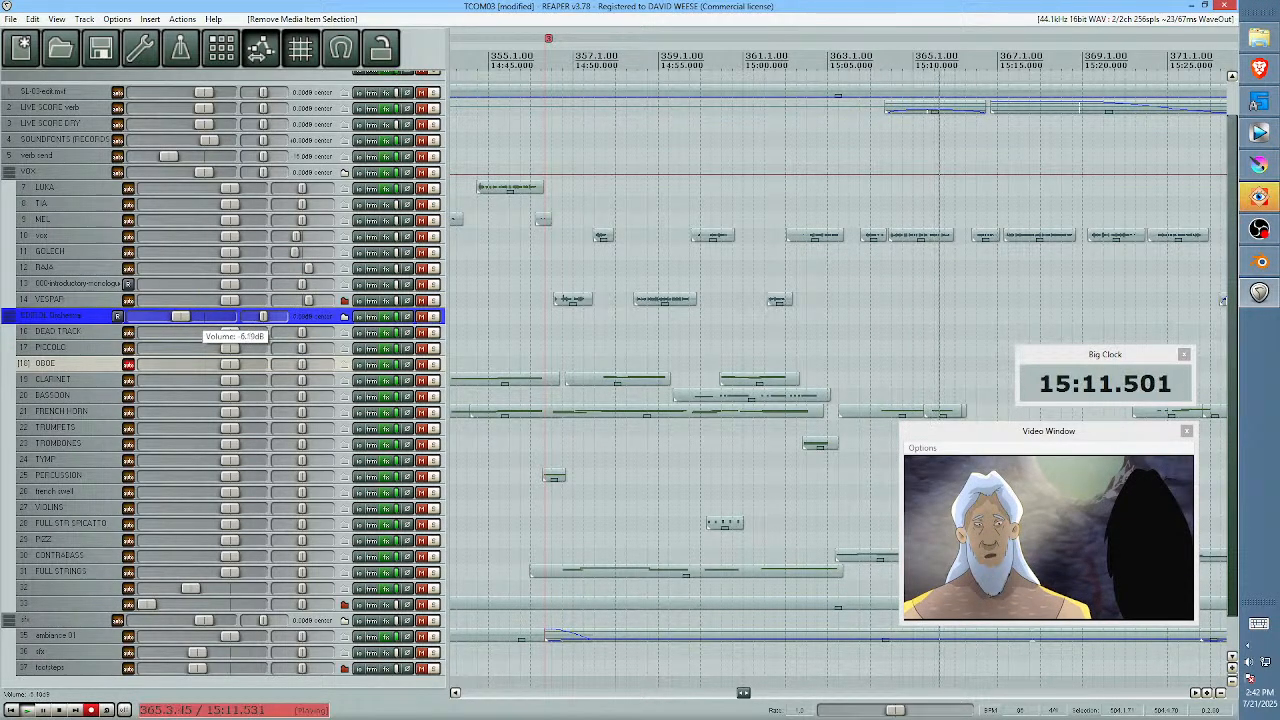
right_click(186, 320)
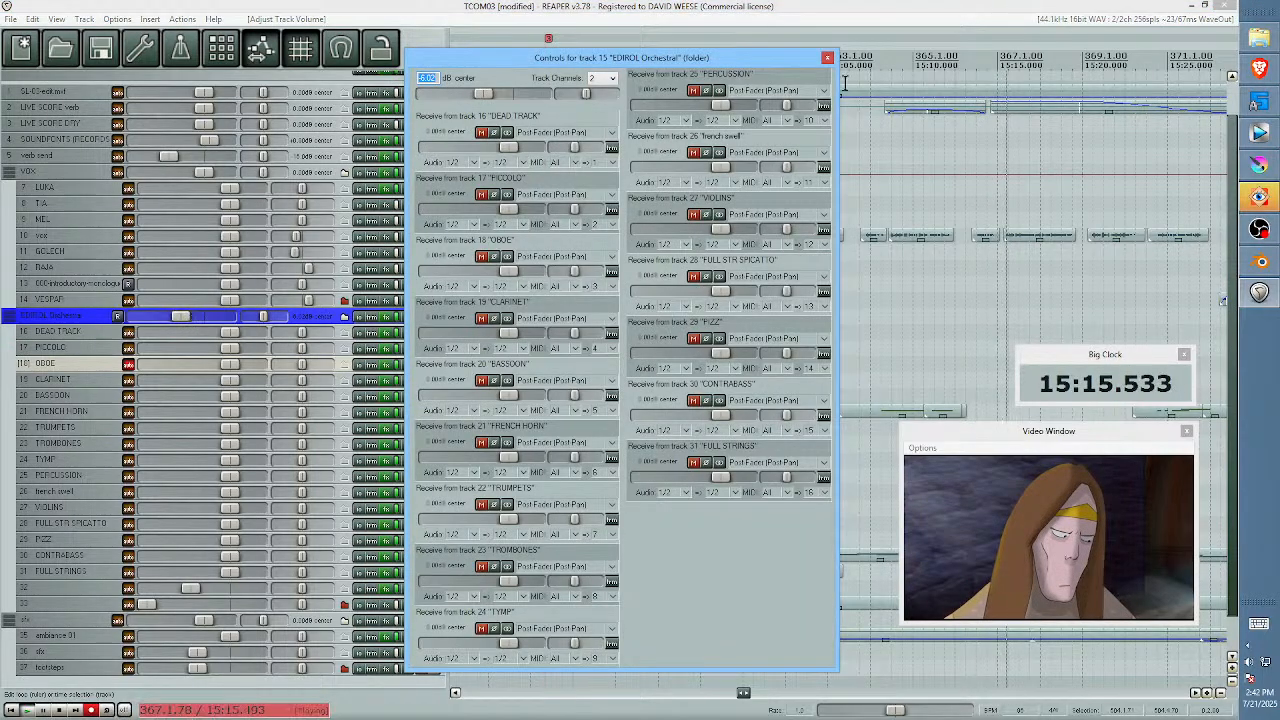
click(827, 57)
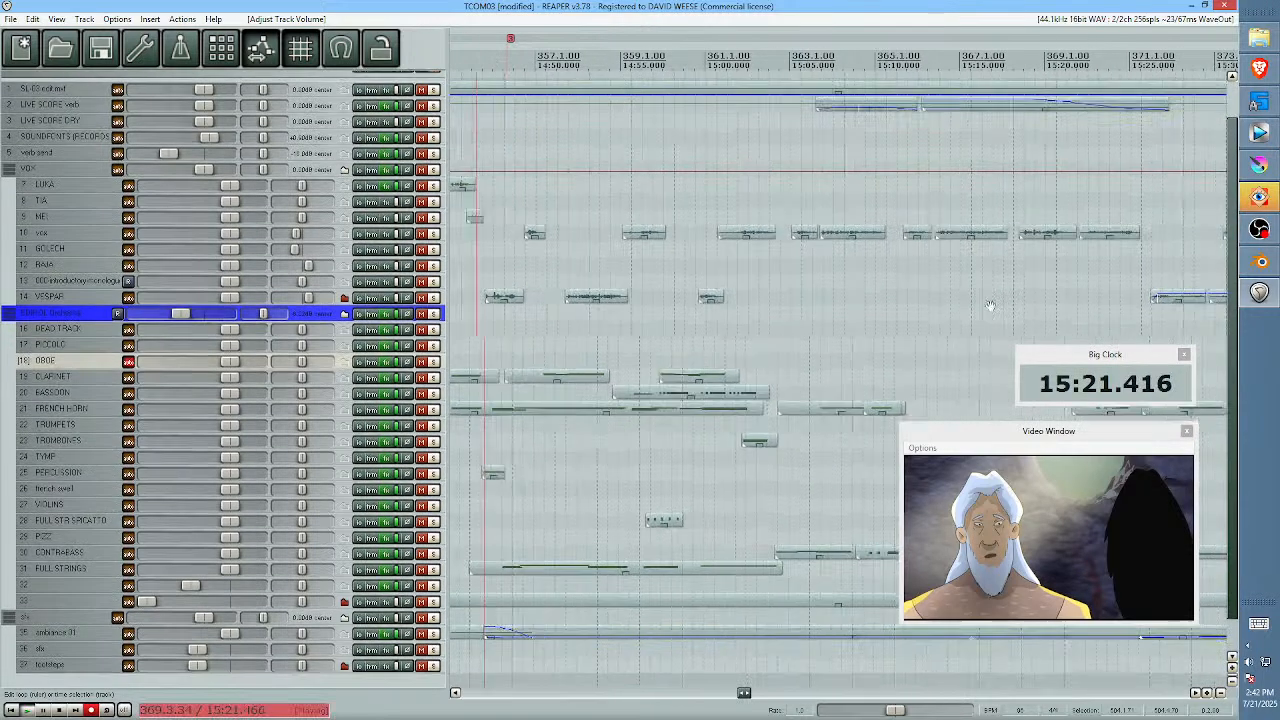
- Raise the EDIROL Orchestral folder track's volume gradually during playback and reset it to 0 dB
scroll(755, 335, down, 3)
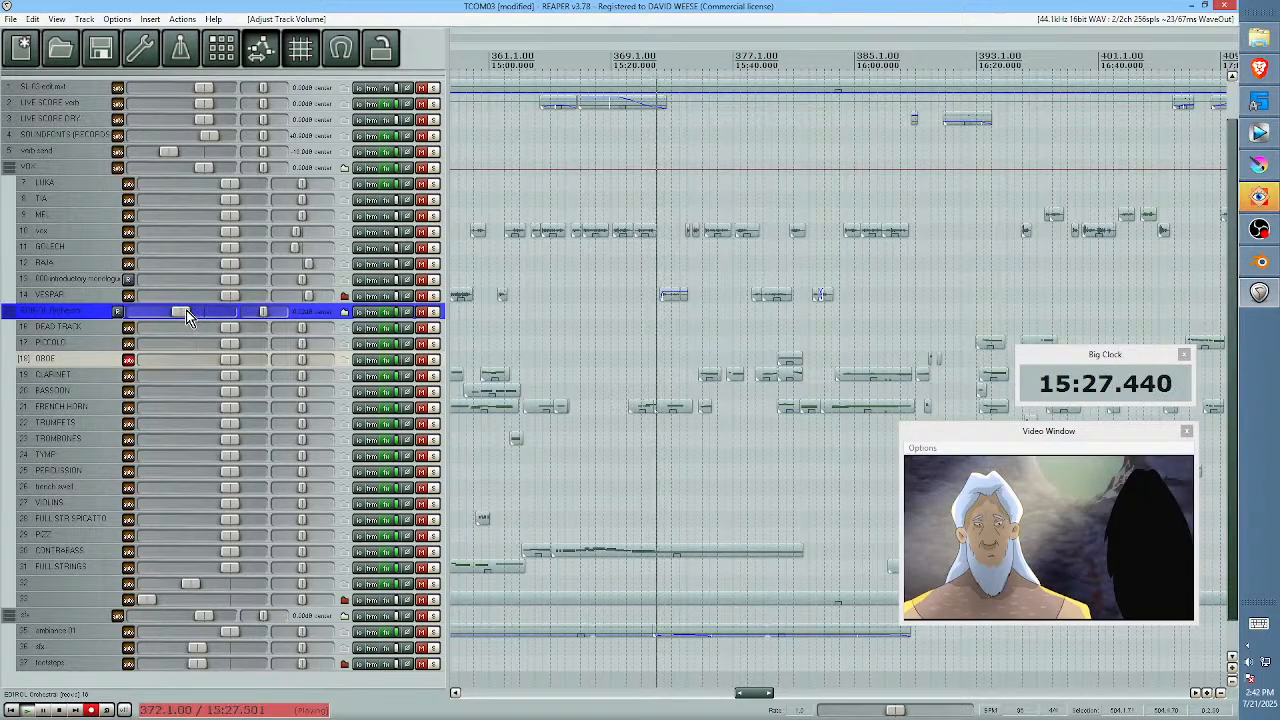
mouse_move(187, 310)
mouse_down()
mouse_move(180, 320)
mouse_move(196, 318)
mouse_up()
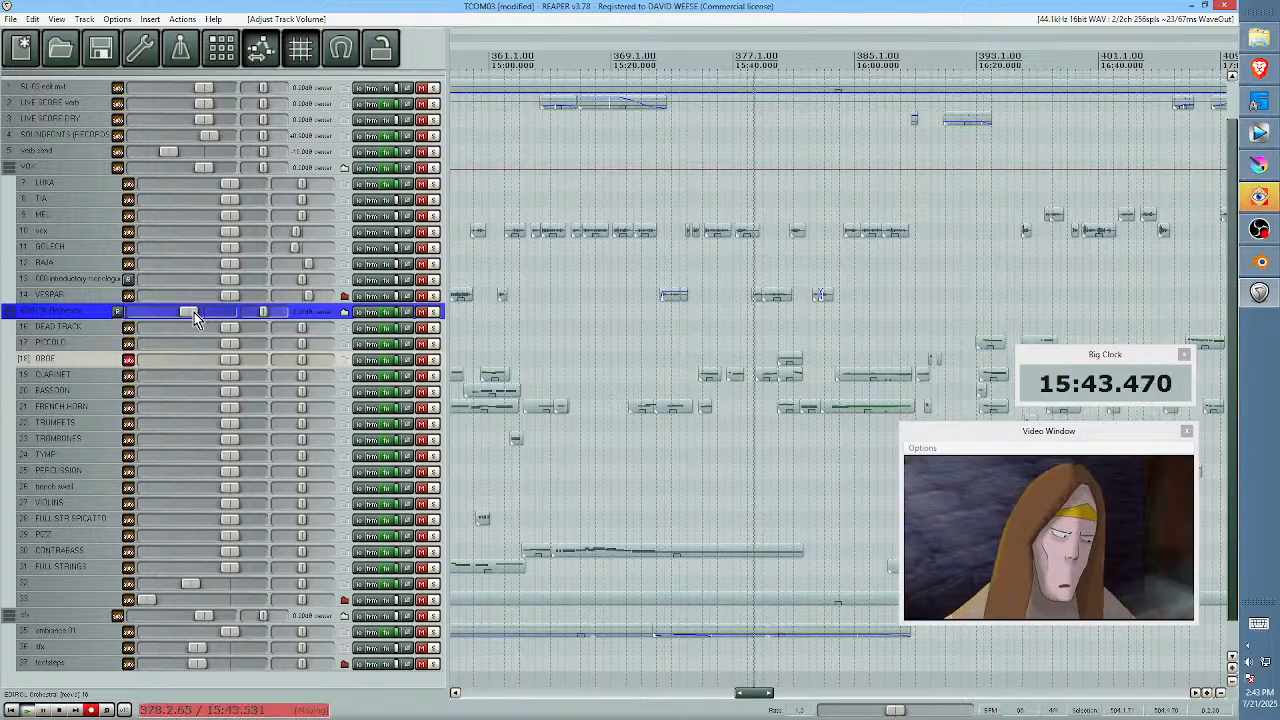
mouse_move(193, 318)
mouse_down()
mouse_move(208, 318)
mouse_move(198, 312)
mouse_up()
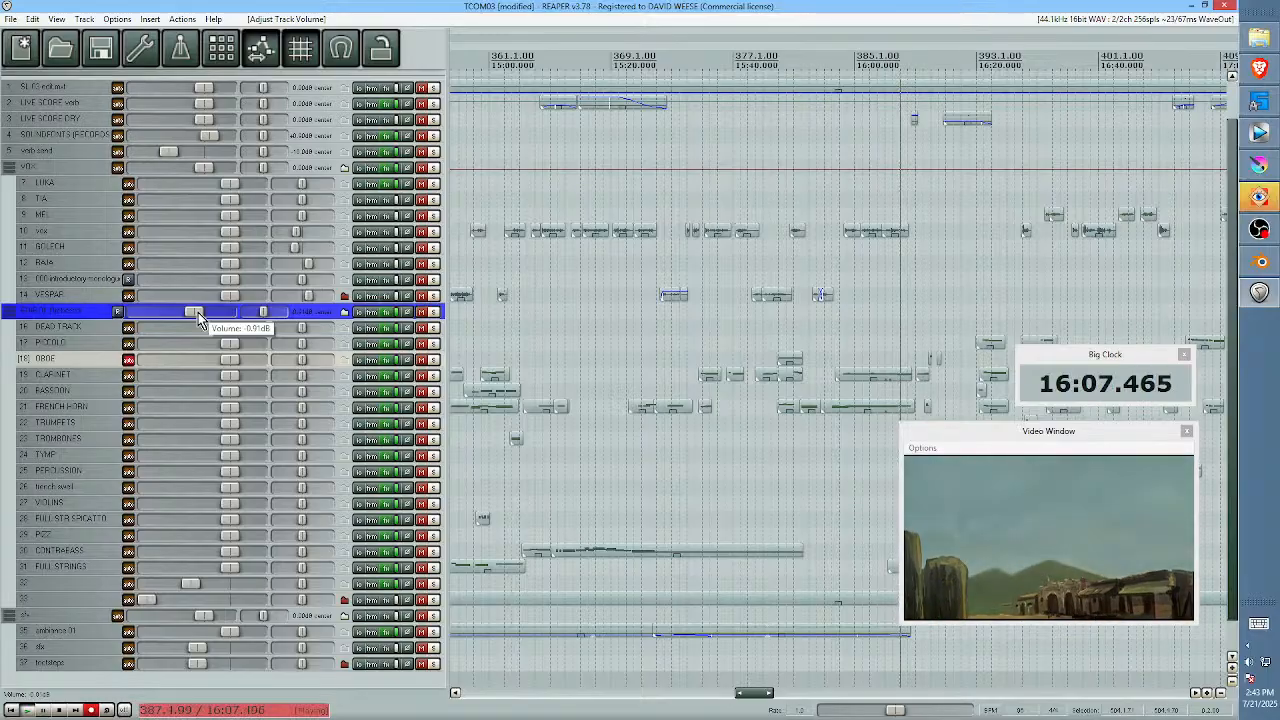
double_click(198, 312)
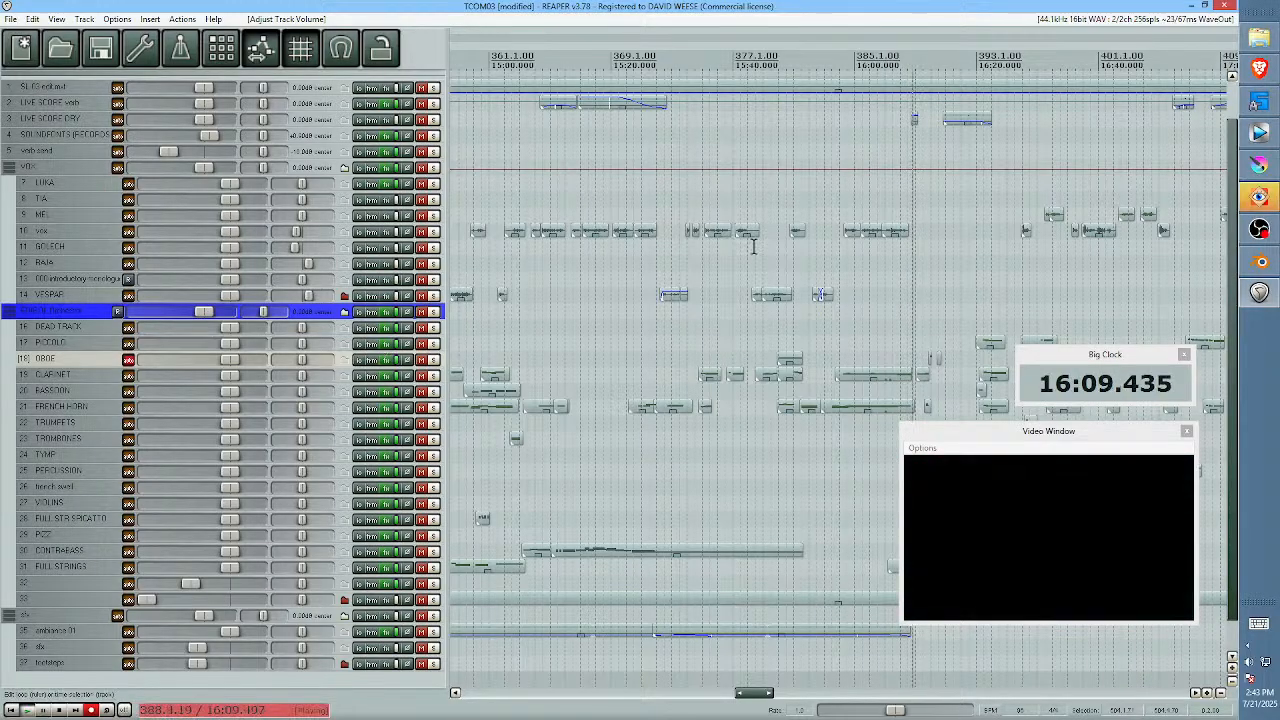
- Lower the EDIROL Orchestral folder track's volume to about -0.65 dB while the scene near 16:40 plays
scroll(700, 270, right, 5)
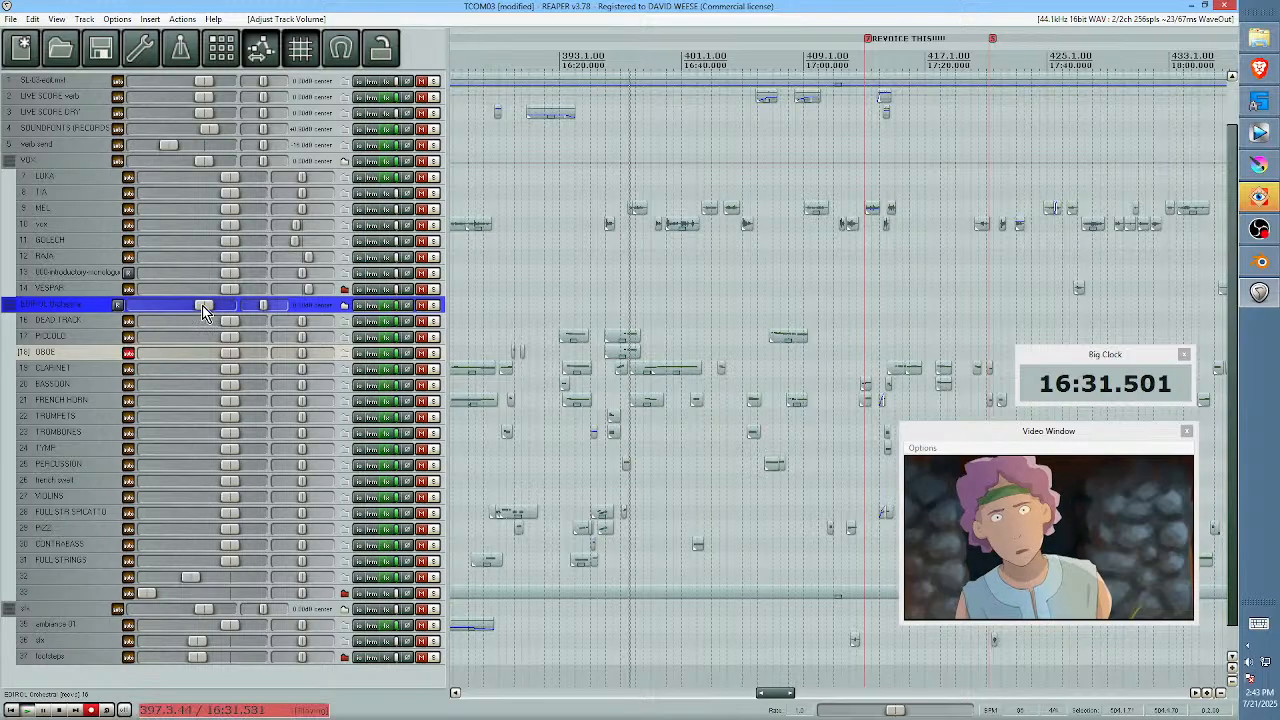
mouse_move(203, 311)
mouse_down()
mouse_move(185, 304)
mouse_move(198, 305)
mouse_up()
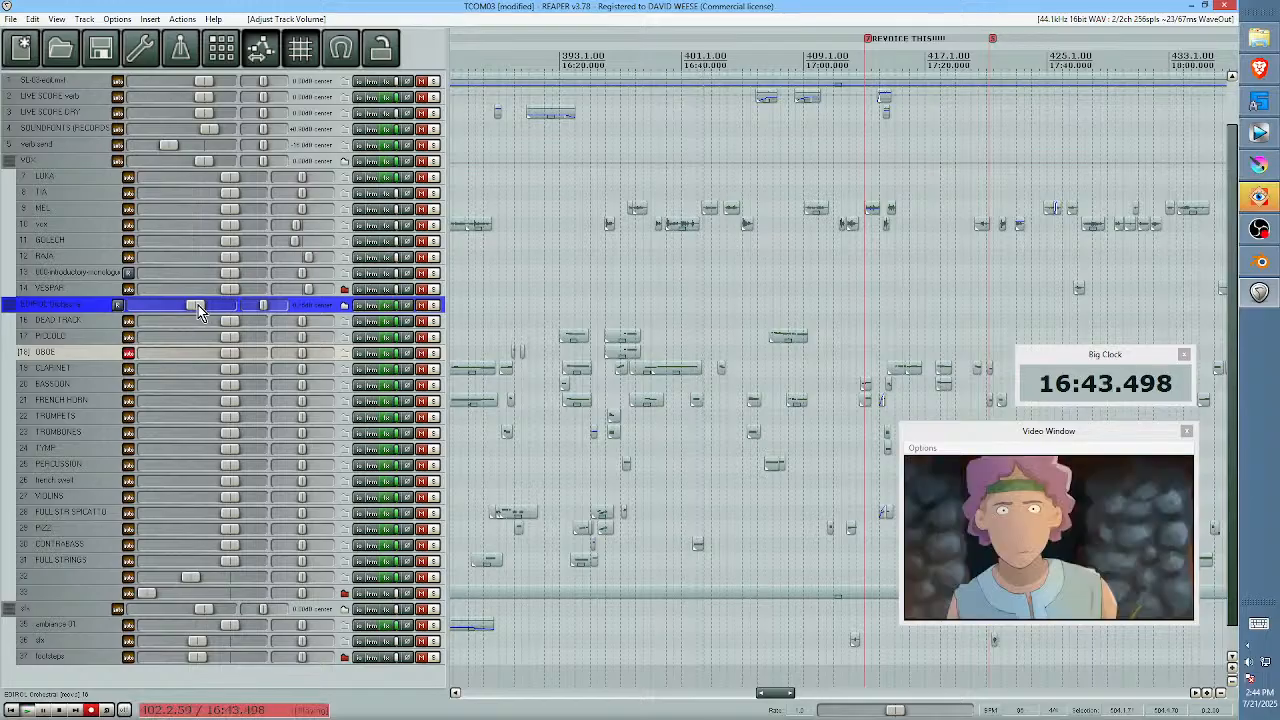
mouse_move(198, 305)
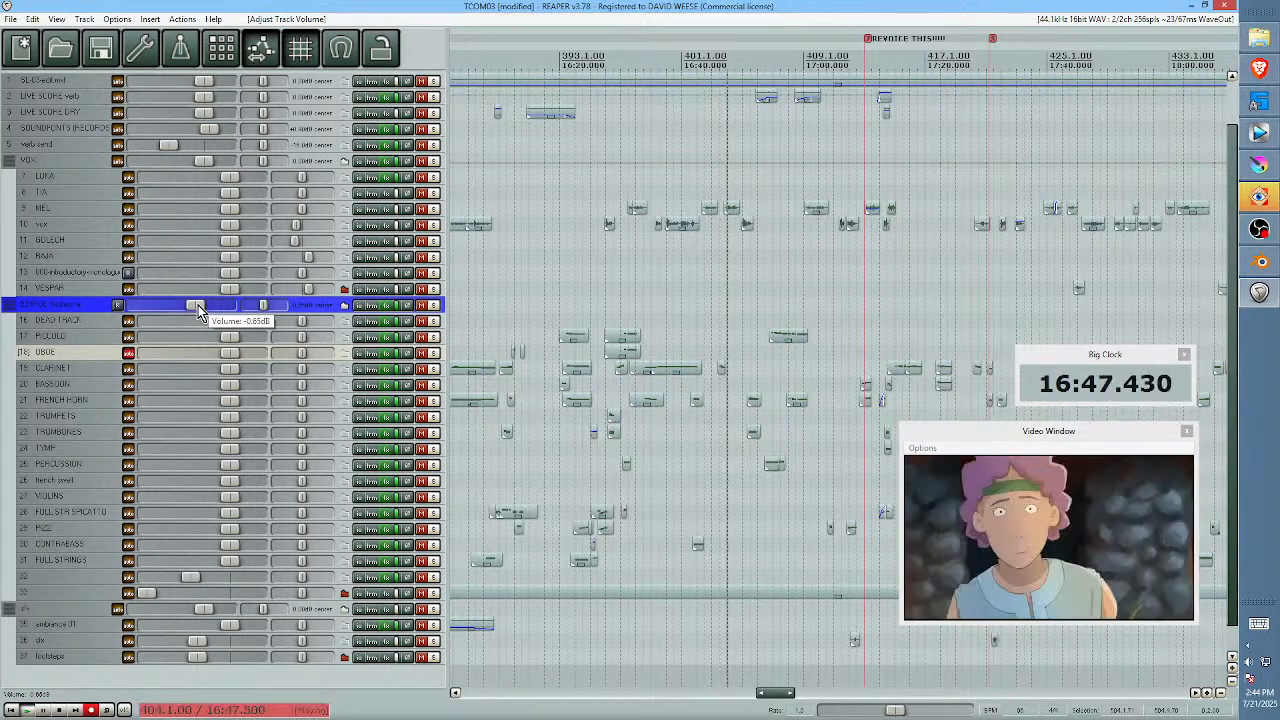
- Ride the EDIROL Orchestral folder track's volume down to about -4.66 dB during playback and reset it to 0 dB
drag(196, 305, 199, 305)
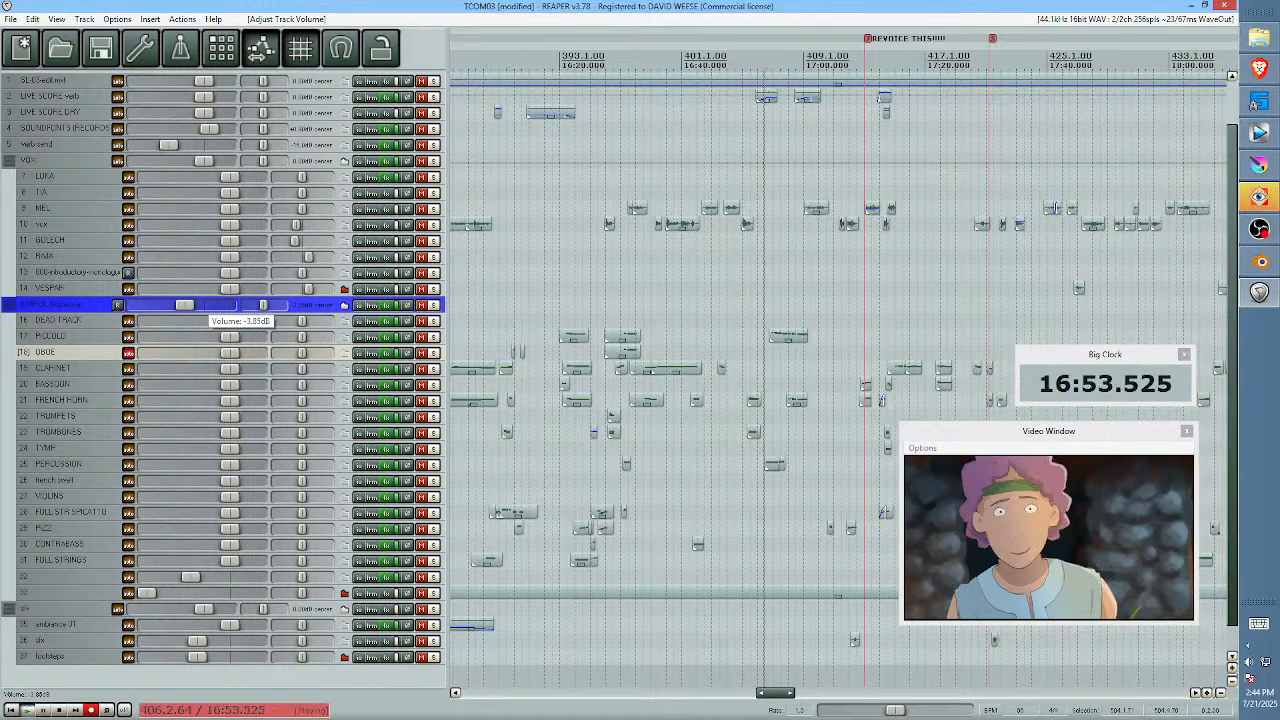
mouse_move(185, 305)
mouse_down()
mouse_move(173, 305)
mouse_move(186, 305)
mouse_up()
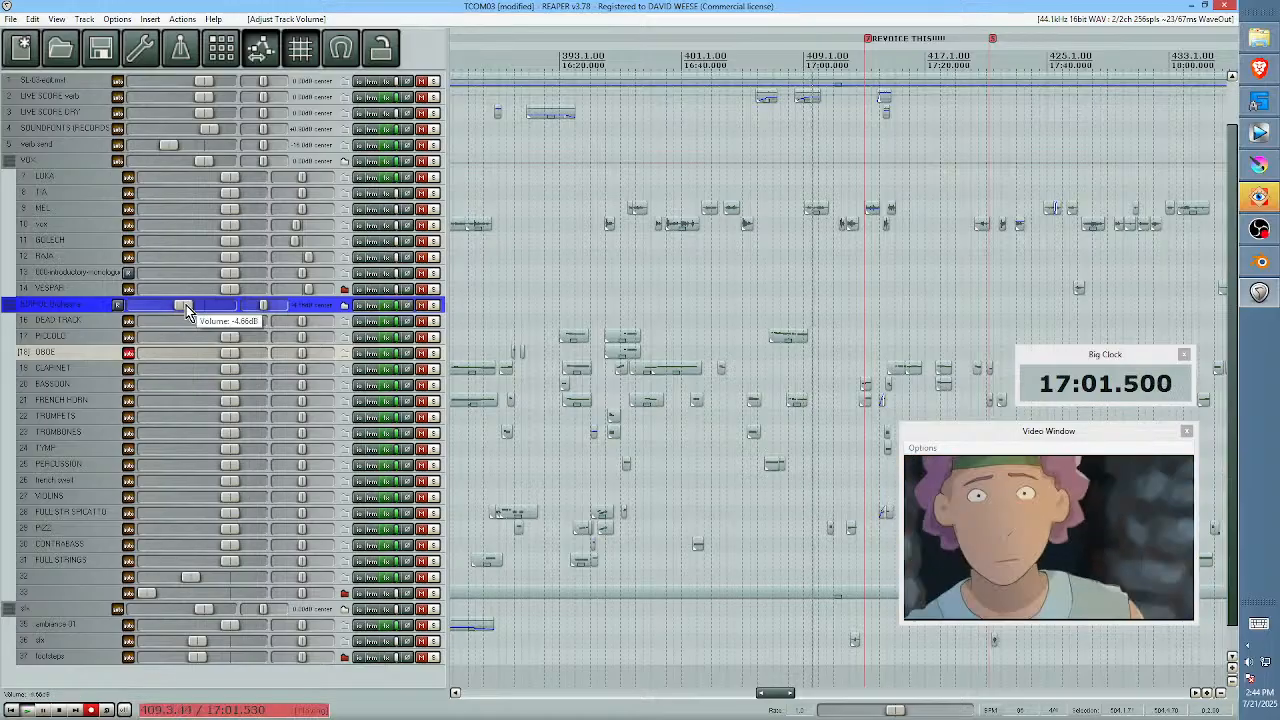
double_click(186, 305)
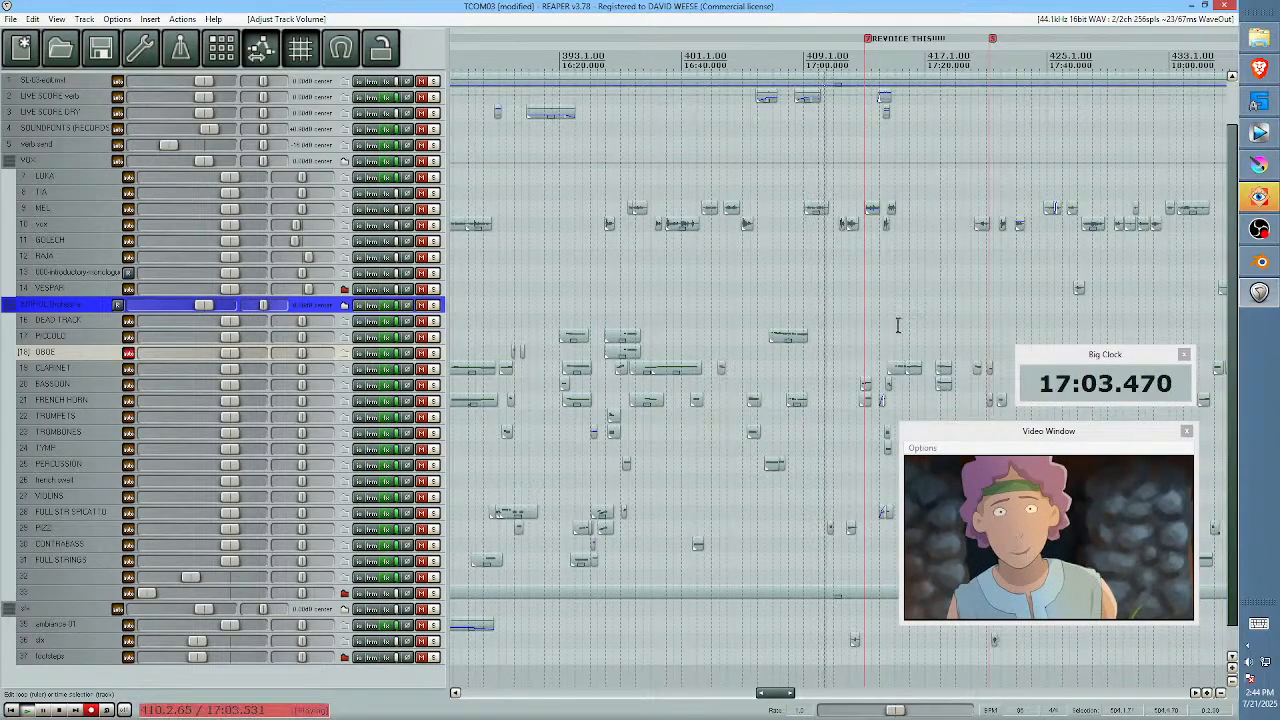
- Stop playback, set the edit cursor to about 17:10 near the REVOICE THIS marker, and replay the scene from there
drag(897, 326, 651, 317)
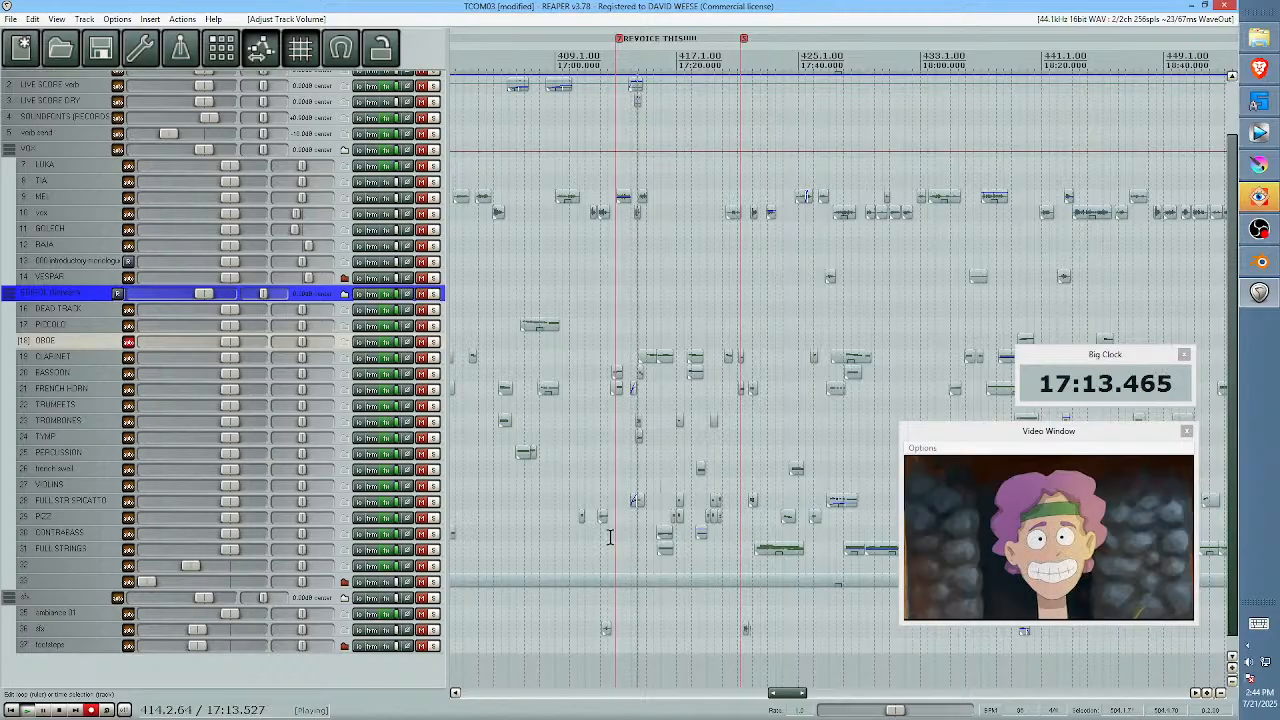
key(space)
click(625, 452)
scroll(625, 452, up, 5)
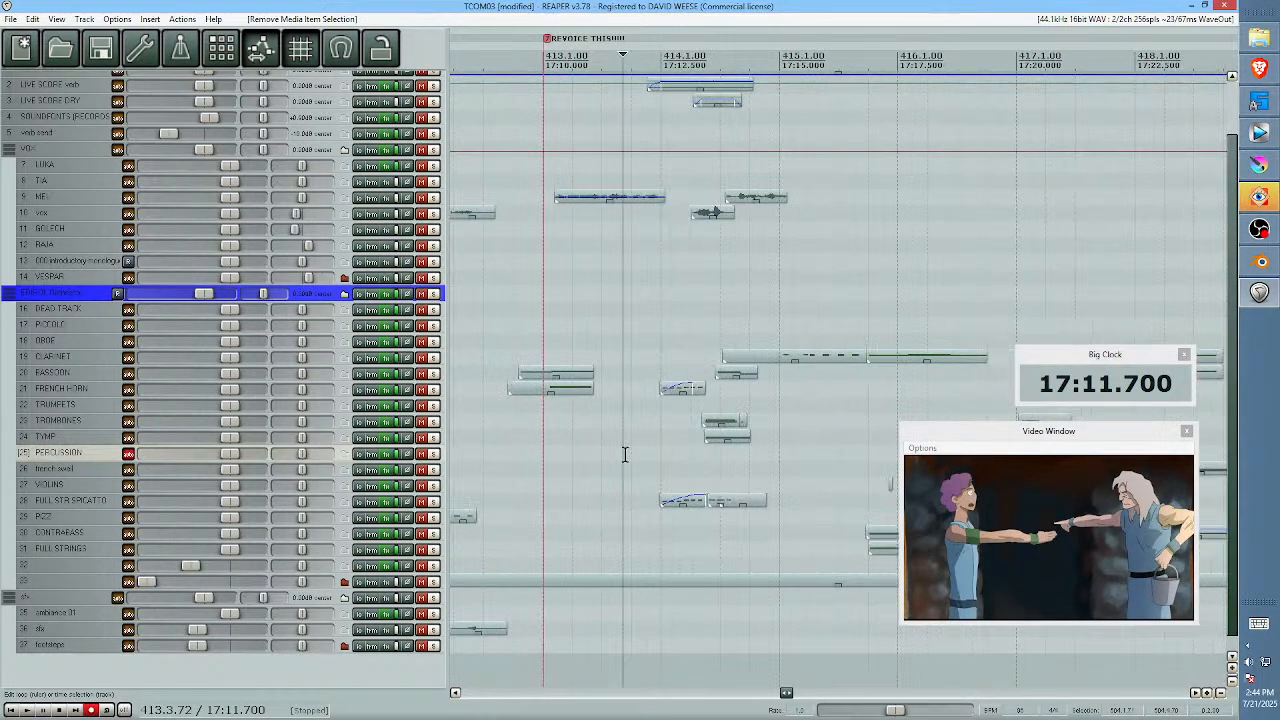
scroll(626, 446, down, 2)
click(585, 440)
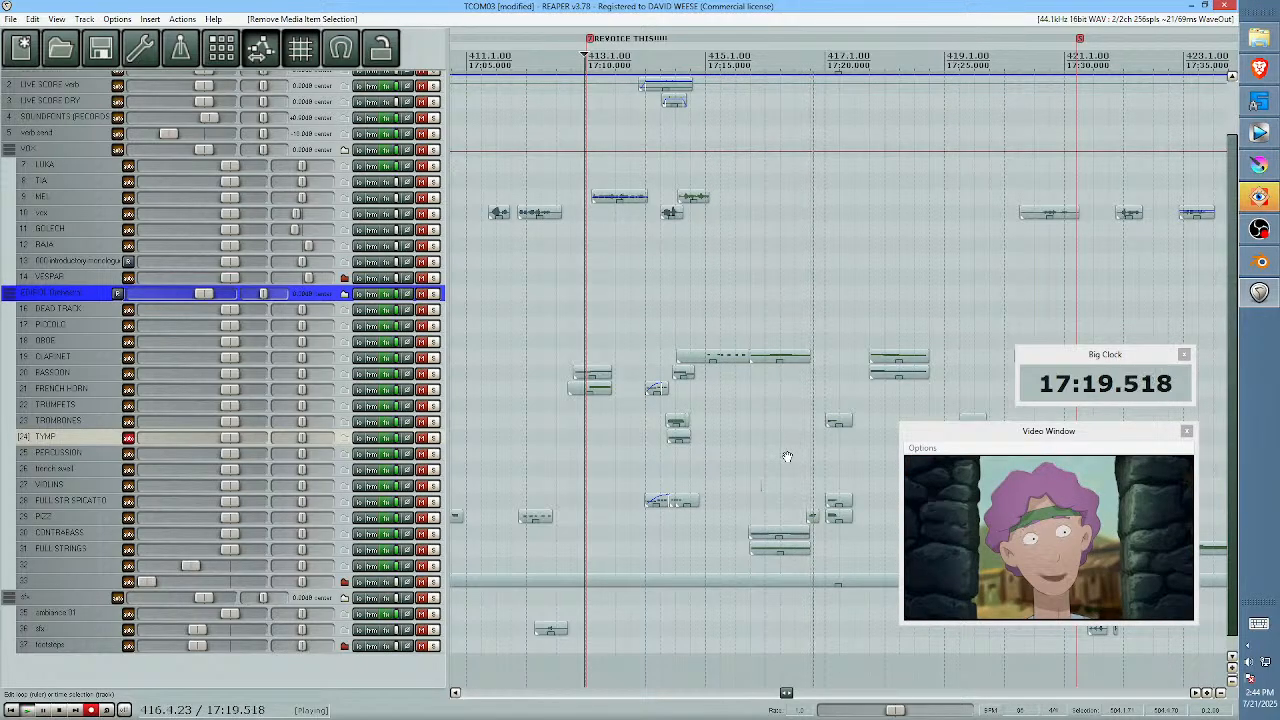
- Lower the EDIROL Orchestral folder track's volume to about -5.19 dB from 17:23 to 17:37 and reset it to 0 dB
drag(787, 457, 571, 446)
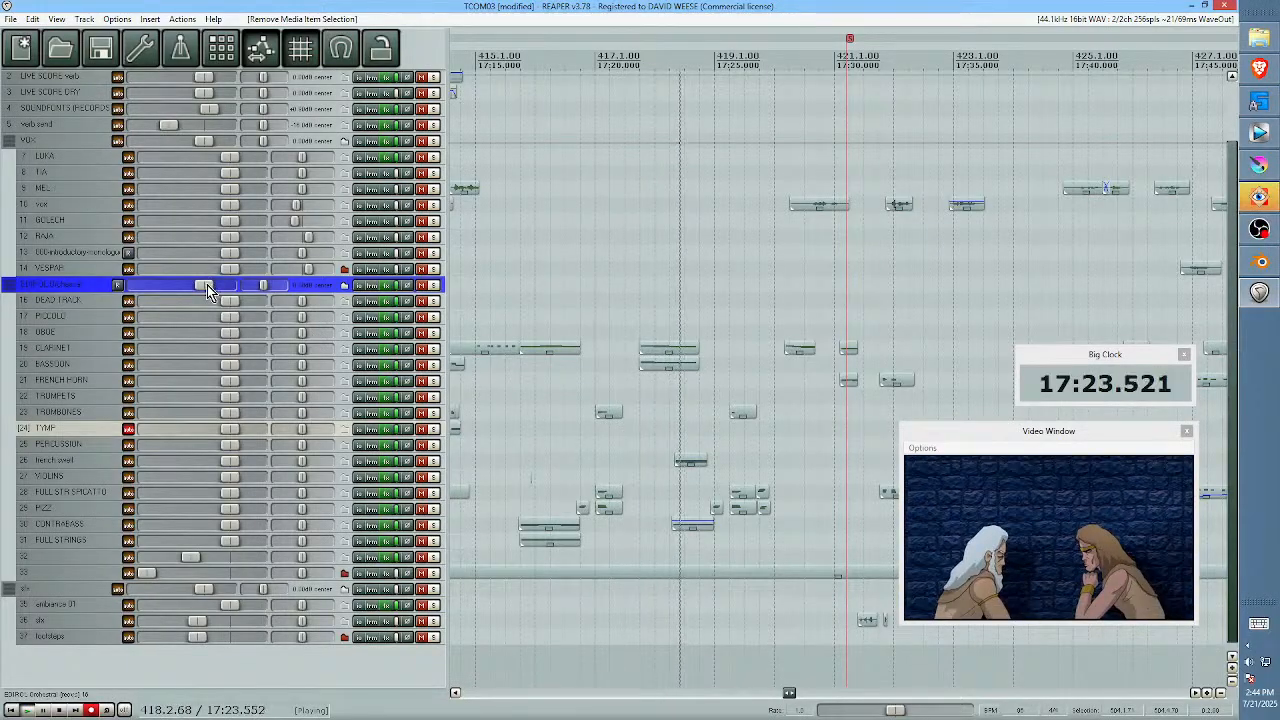
drag(207, 285, 187, 285)
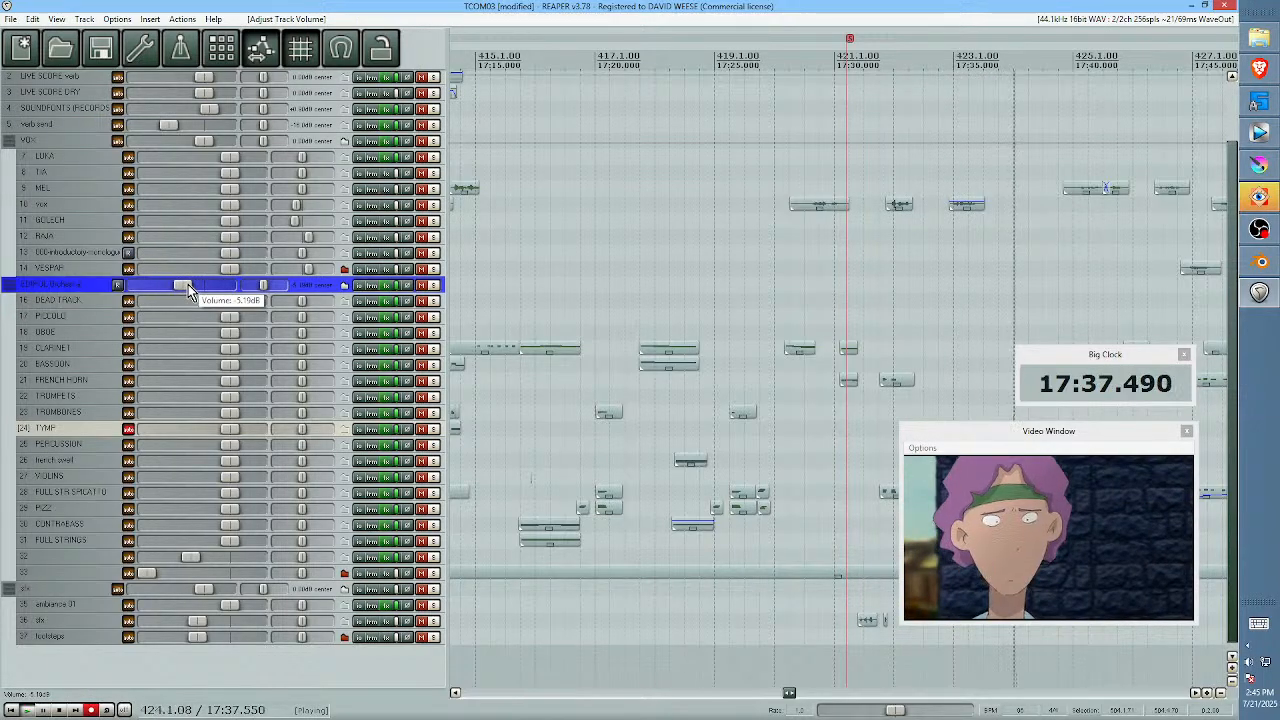
double_click(188, 284)
- Ride the EDIROL Orchestral folder track's volume between about -5.24 dB and higher levels from 17:47 to 18:25, and reset it to 0 dB
drag(1006, 278, 557, 280)
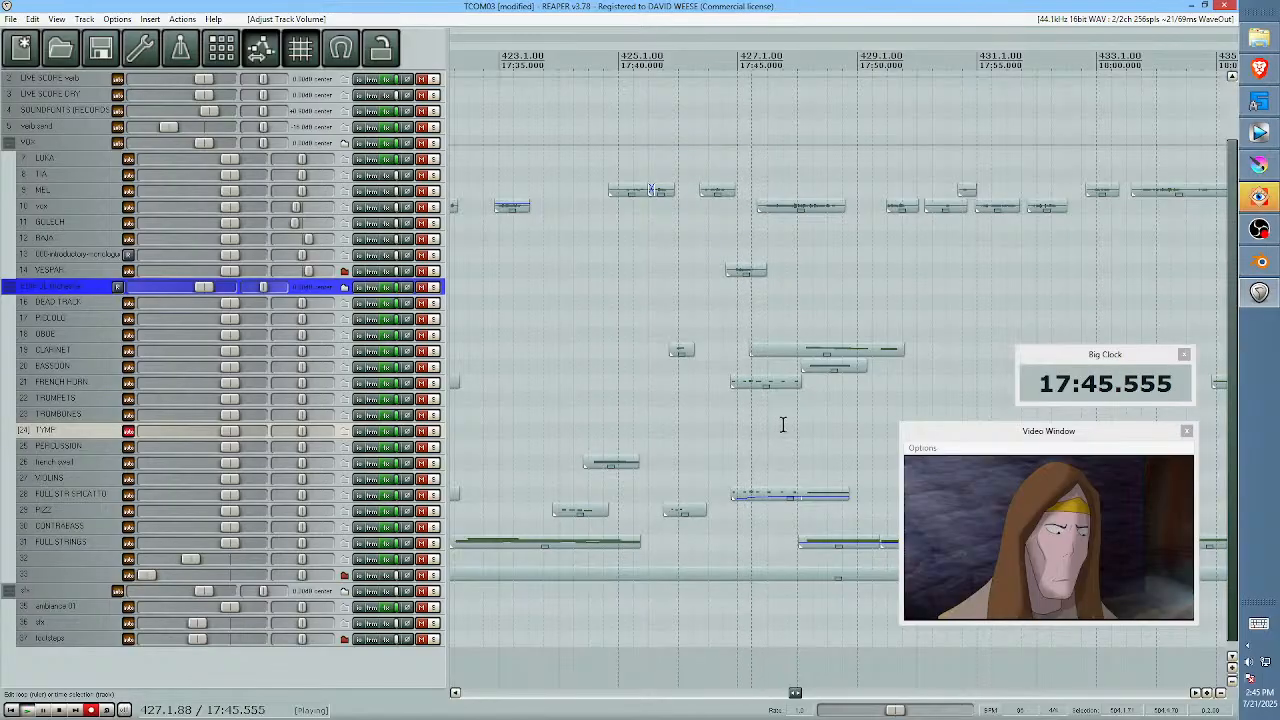
drag(783, 426, 606, 414)
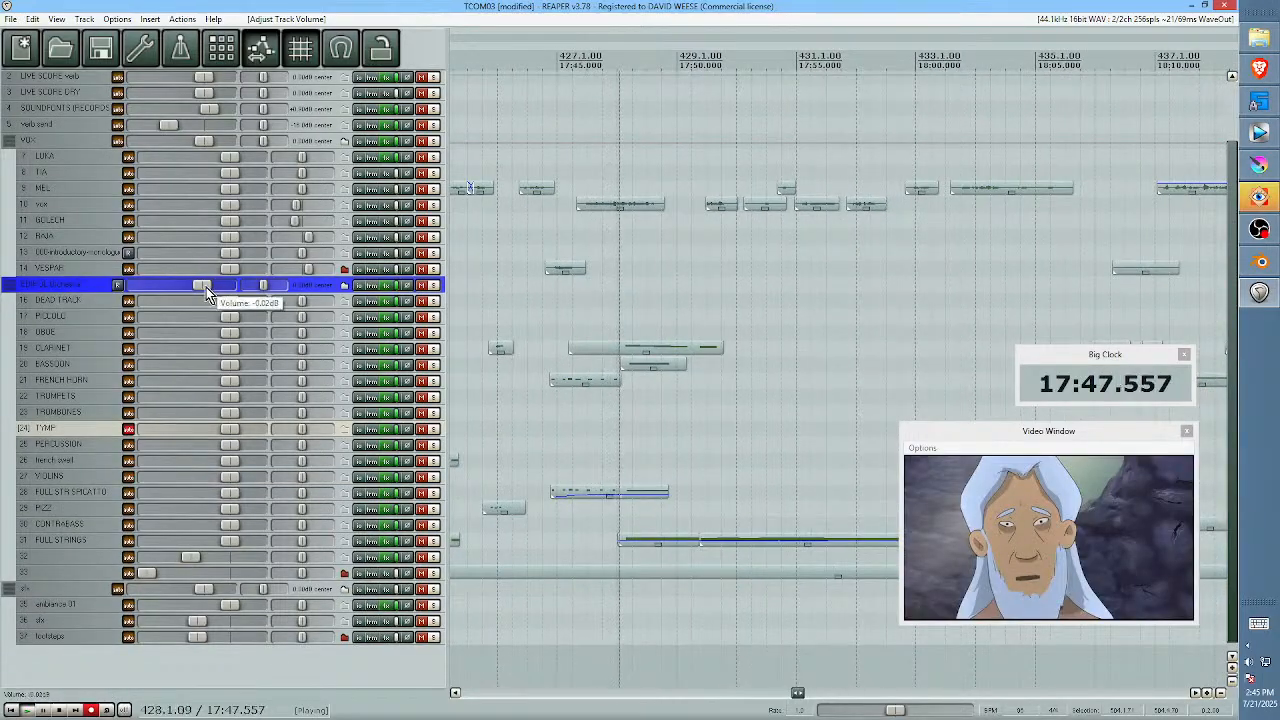
drag(206, 287, 187, 288)
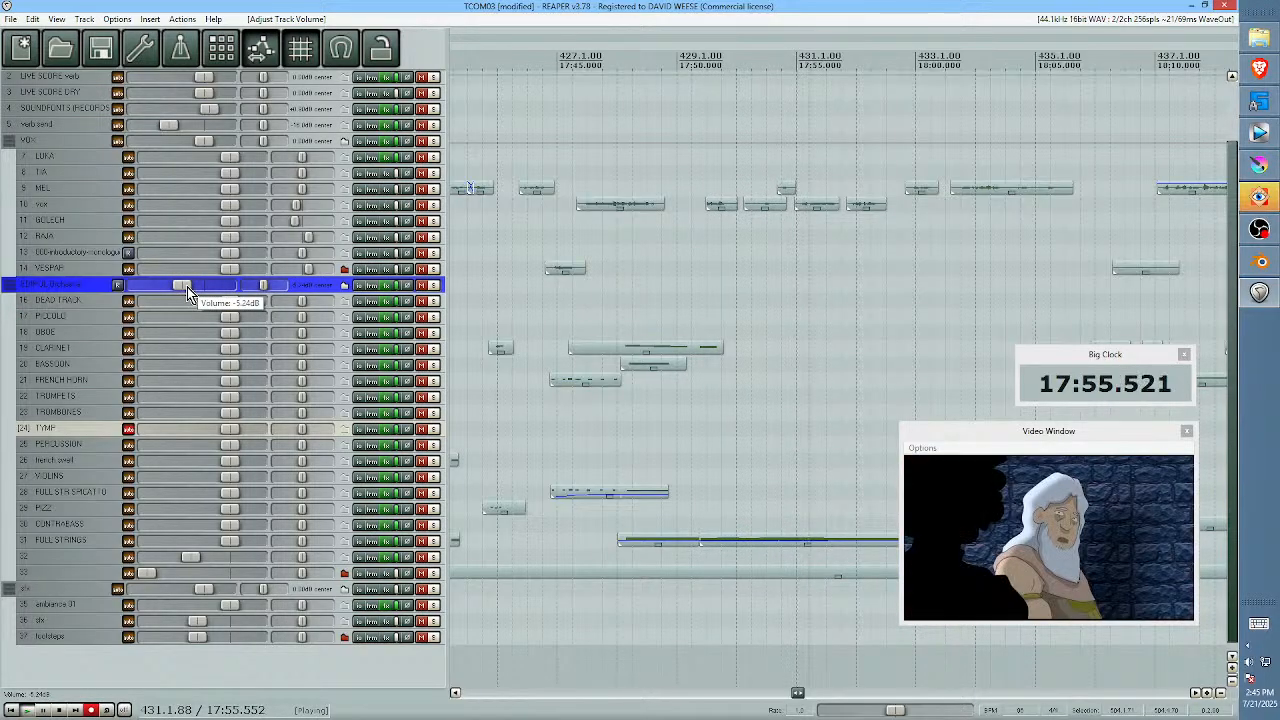
drag(188, 287, 195, 291)
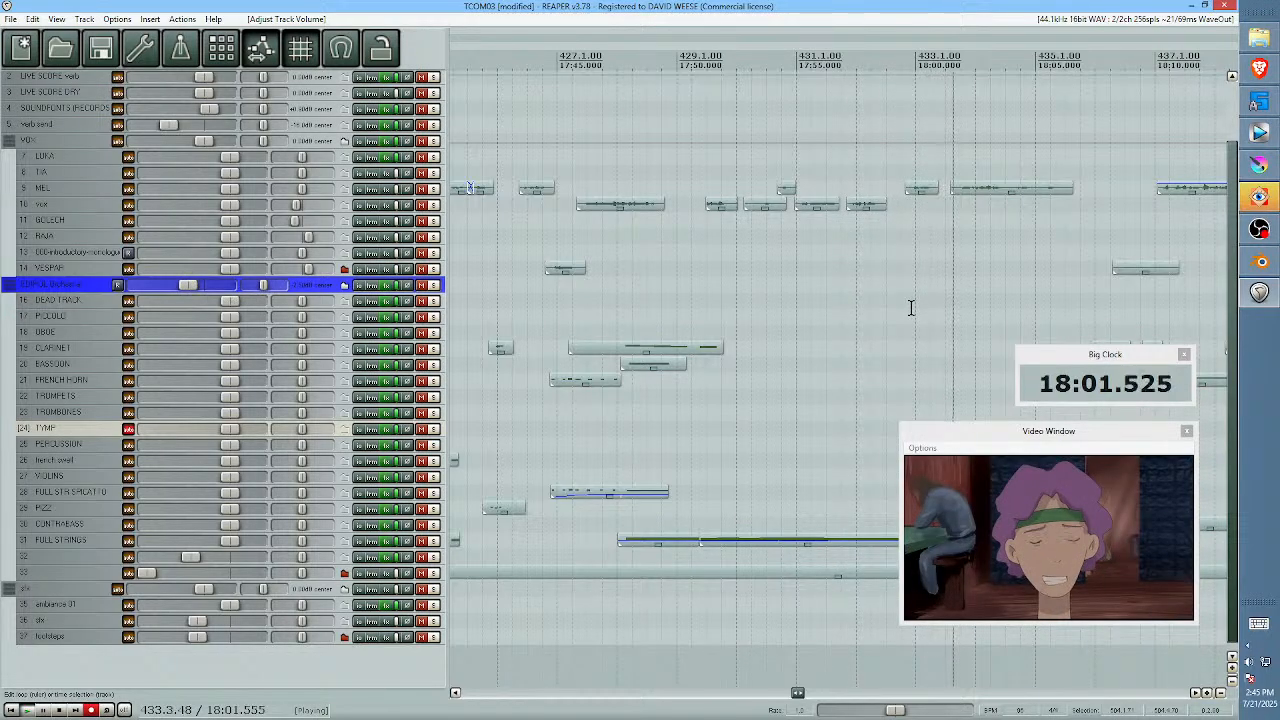
scroll(899, 325, down, 4)
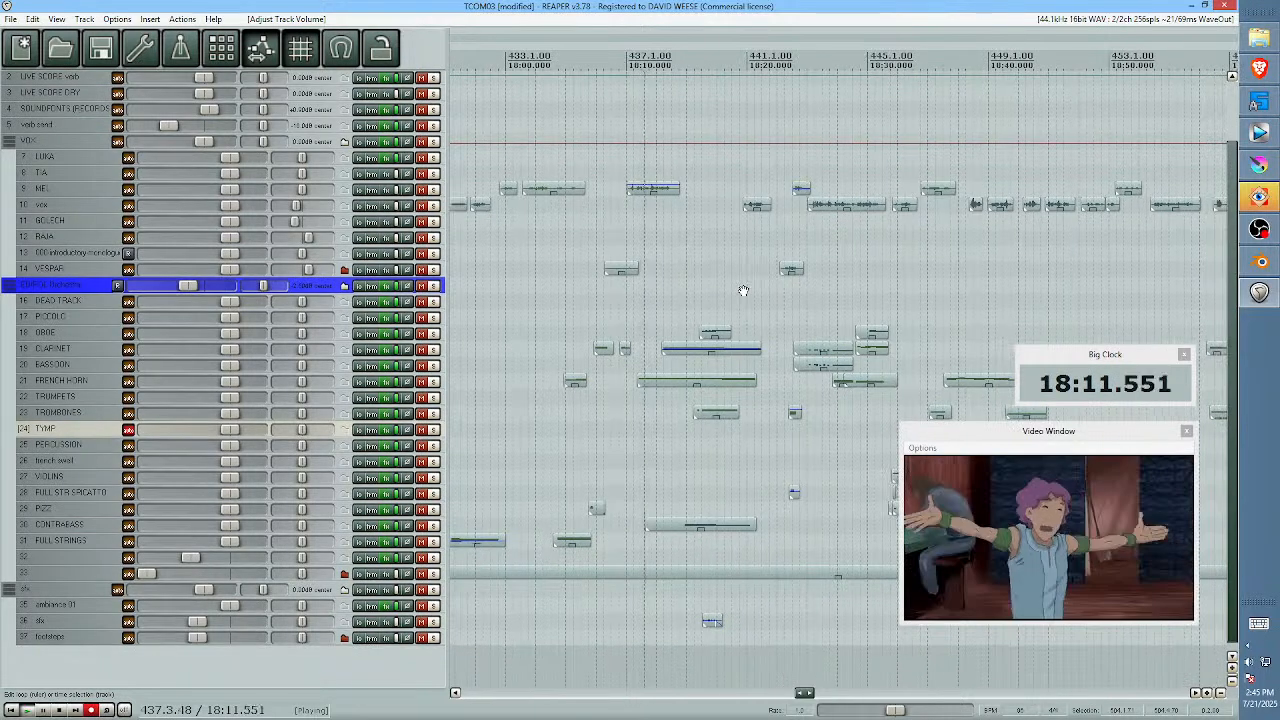
drag(189, 287, 185, 287)
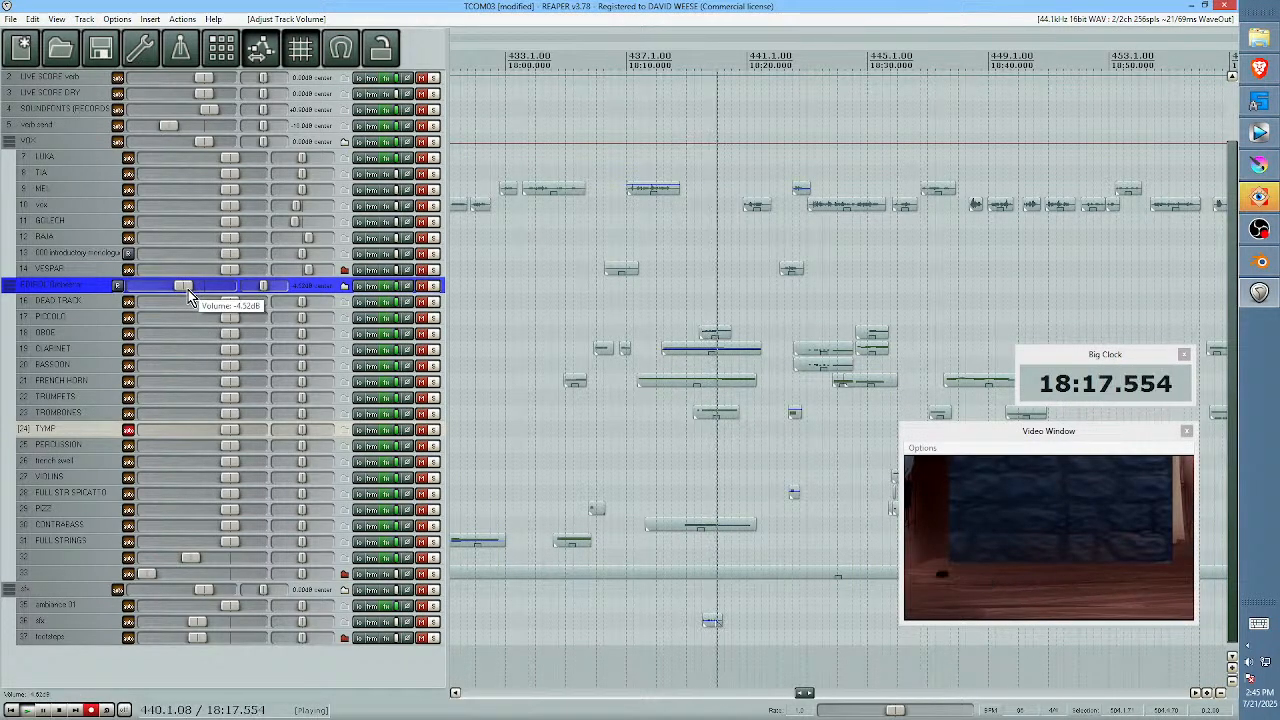
drag(188, 291, 176, 284)
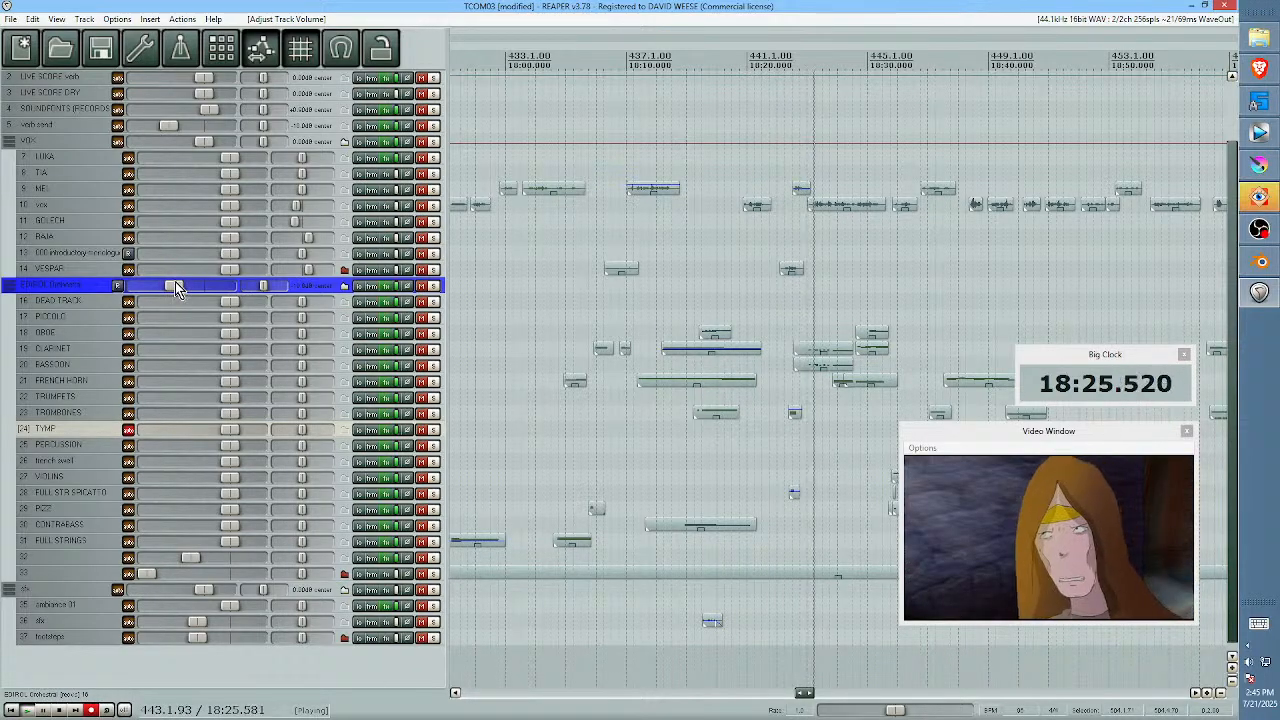
double_click(176, 288)
- Place the edit cursor at 18:23.123 and replay the scene from there, following the dialogue and orchestral clips
click(785, 418)
key(space)
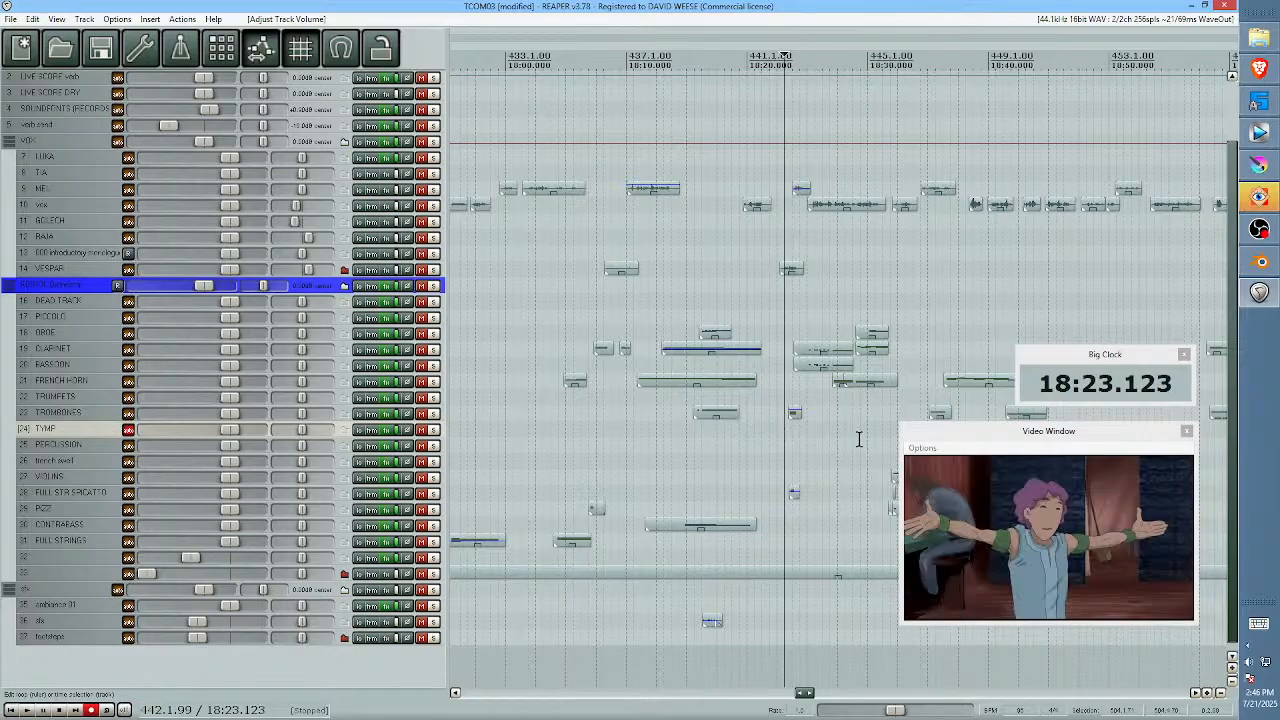
scroll(850, 442, up, 3)
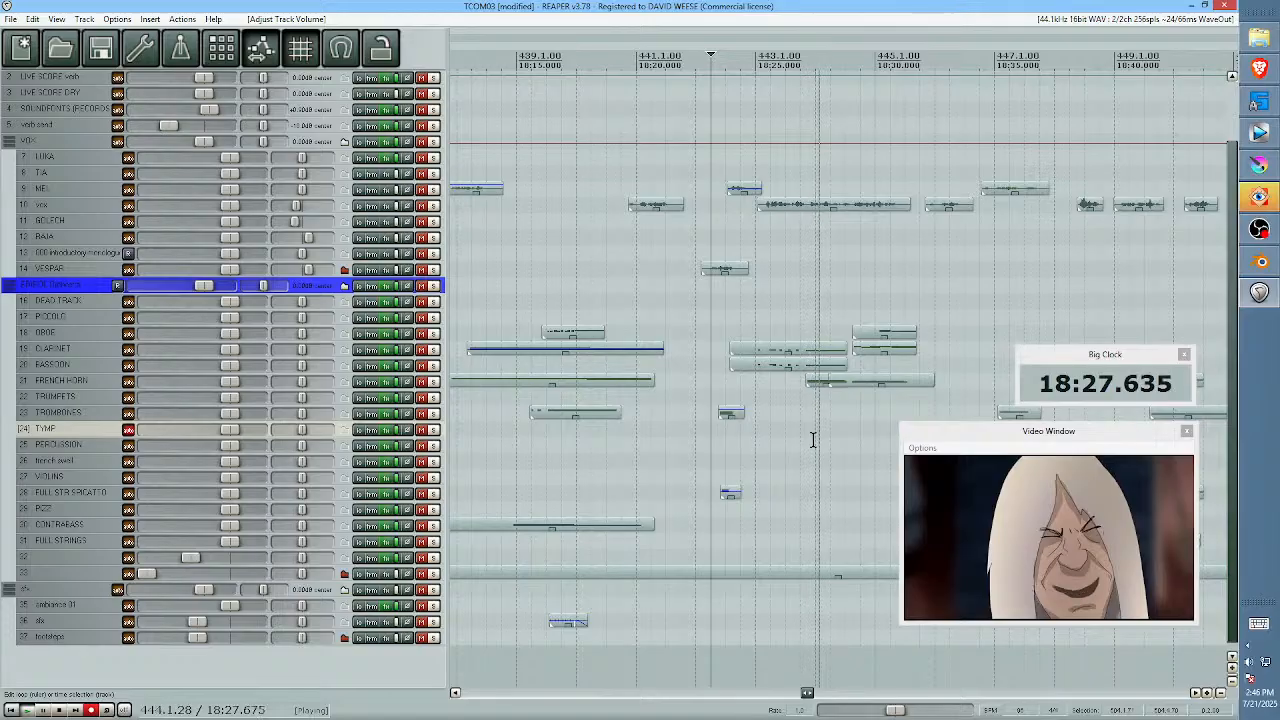
scroll(790, 440, down, 2)
scroll(650, 435, down, 2)
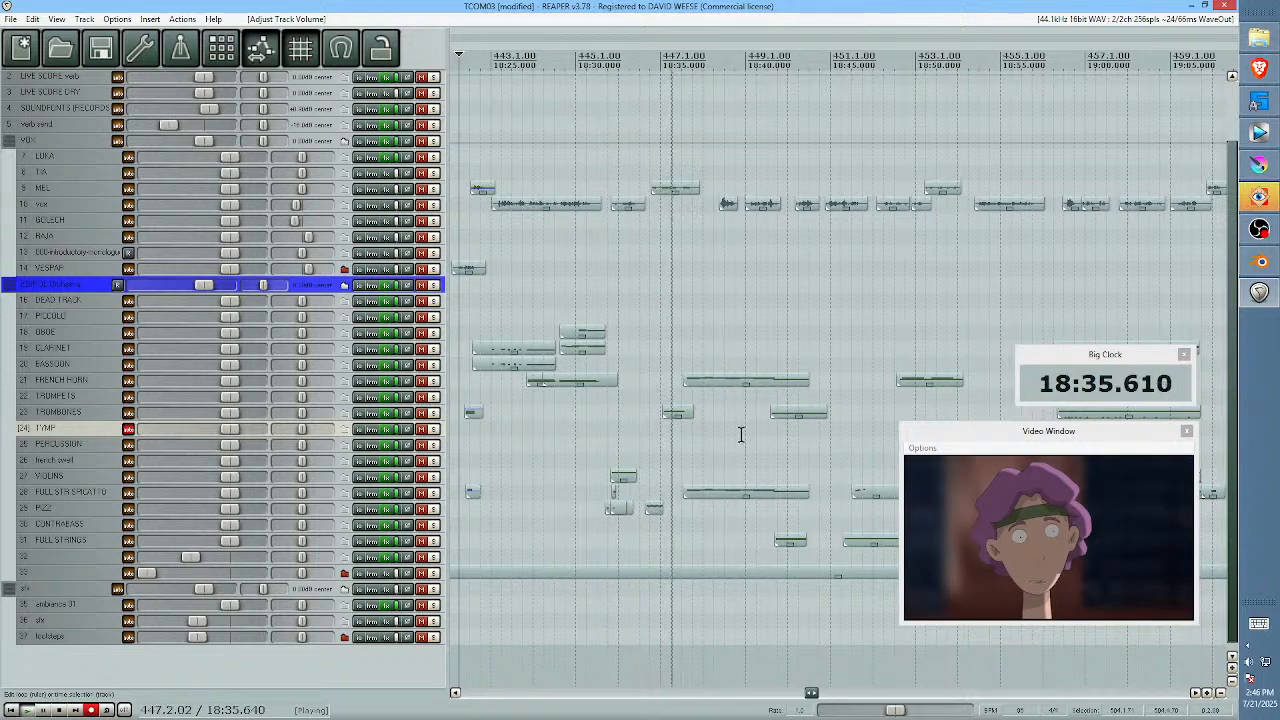
scroll(740, 434, down, 3)
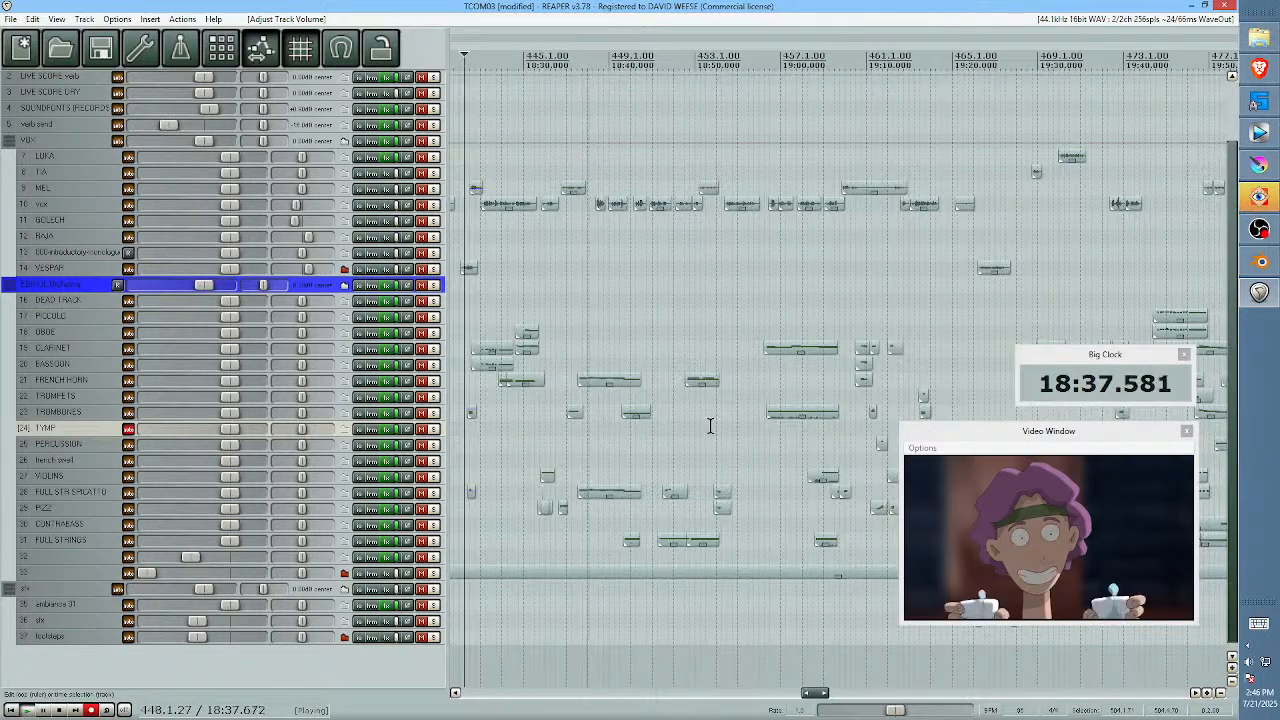
- Lower the EDIROL Orchestral folder track's volume to about -1.86 dB during the dialogue after 18:37 and return it to 0 dB
mouse_move(211, 285)
drag(203, 285, 191, 285)
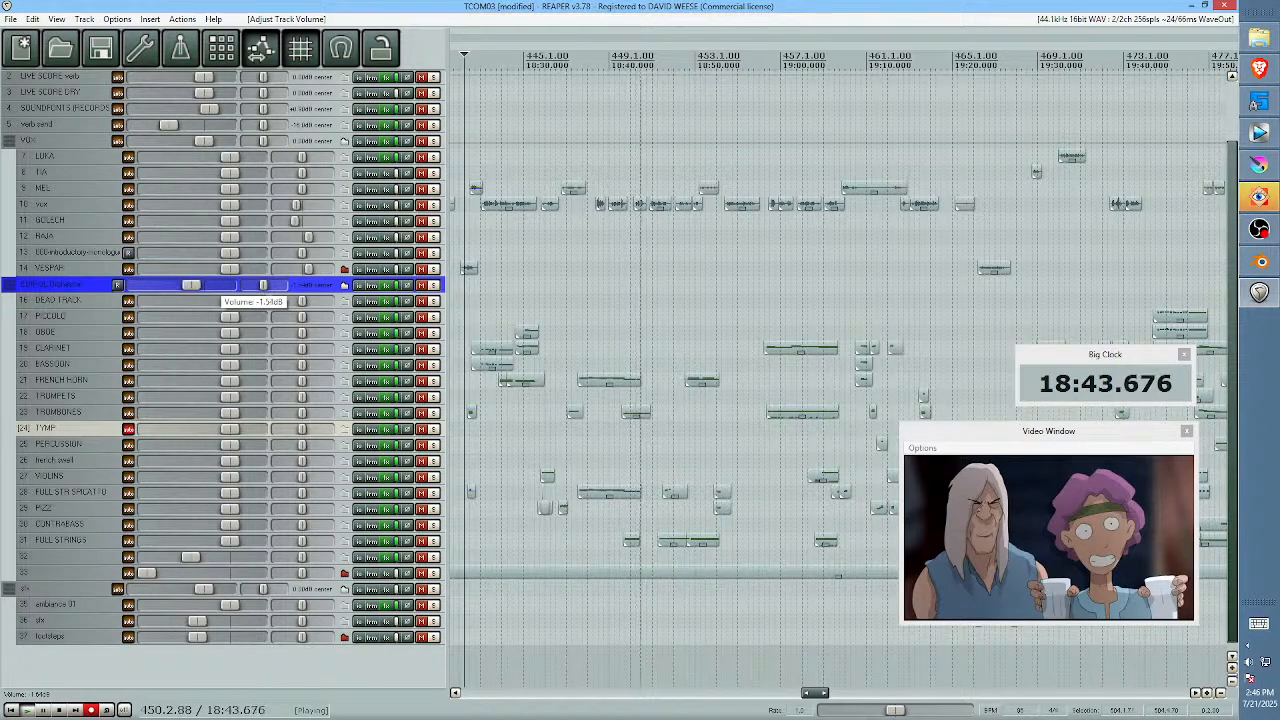
drag(191, 285, 189, 285)
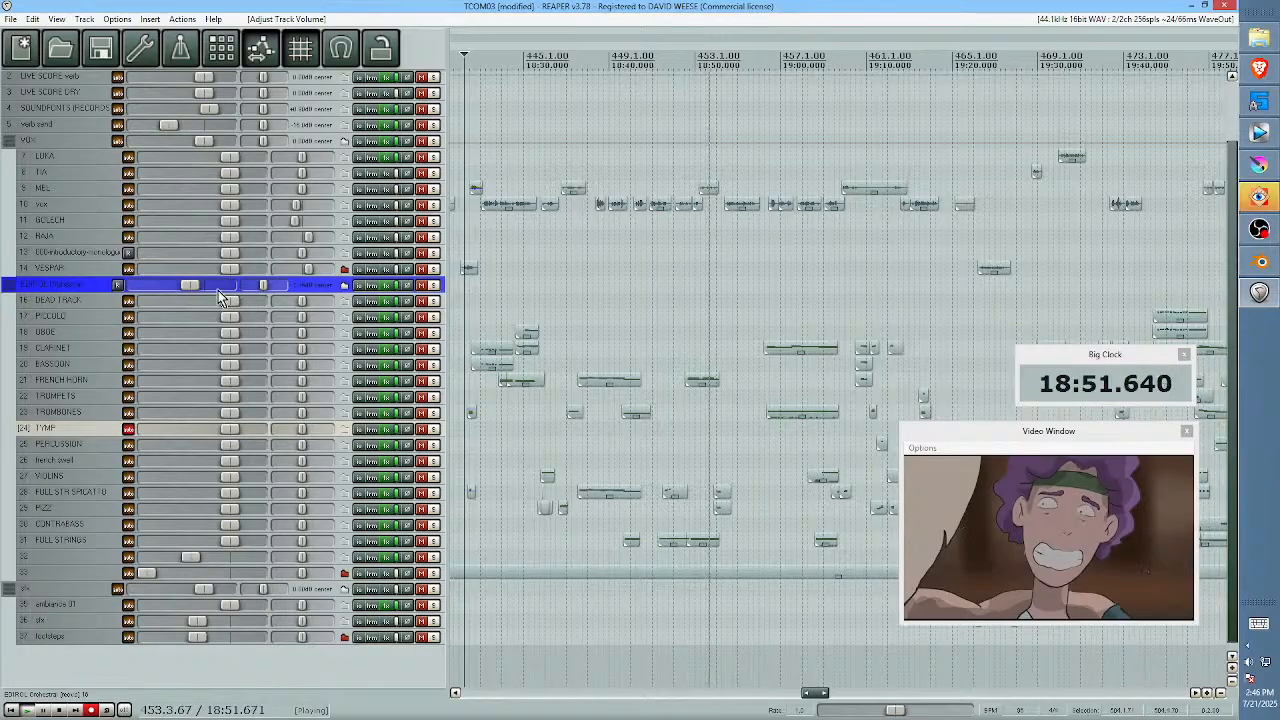
mouse_move(194, 291)
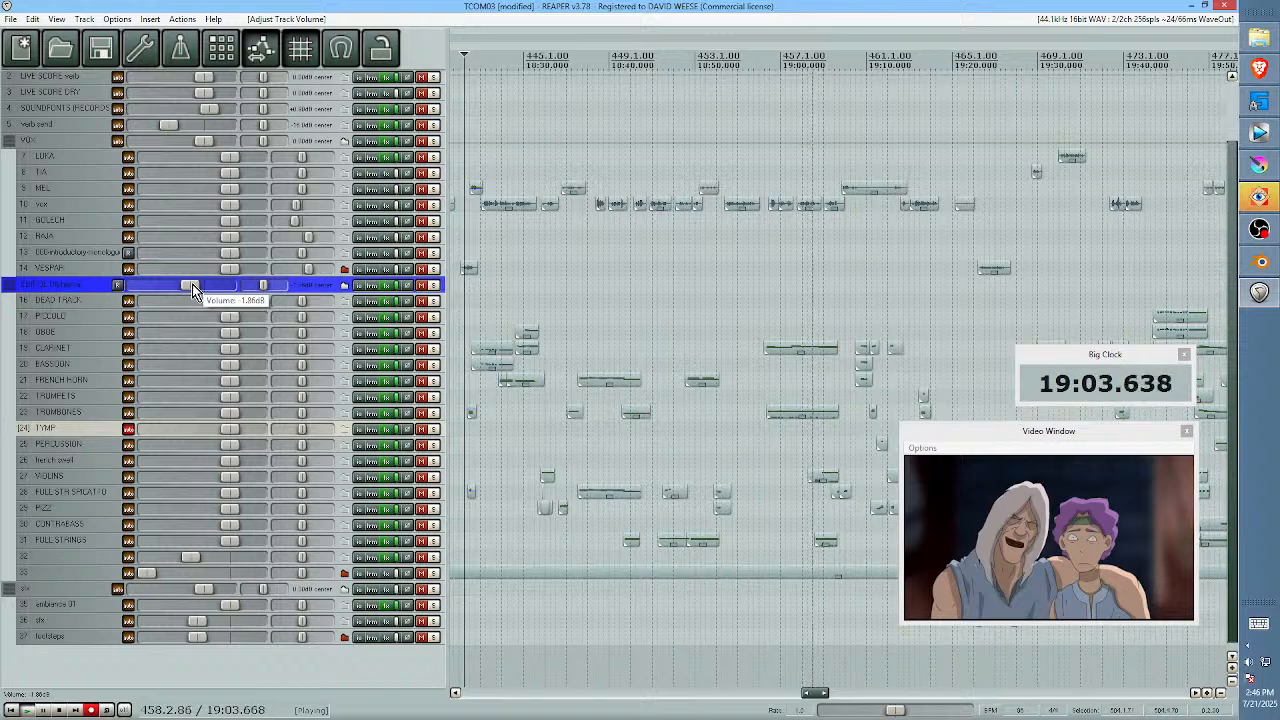
mouse_move(193, 287)
mouse_down()
mouse_move(175, 288)
mouse_move(205, 283)
mouse_up()
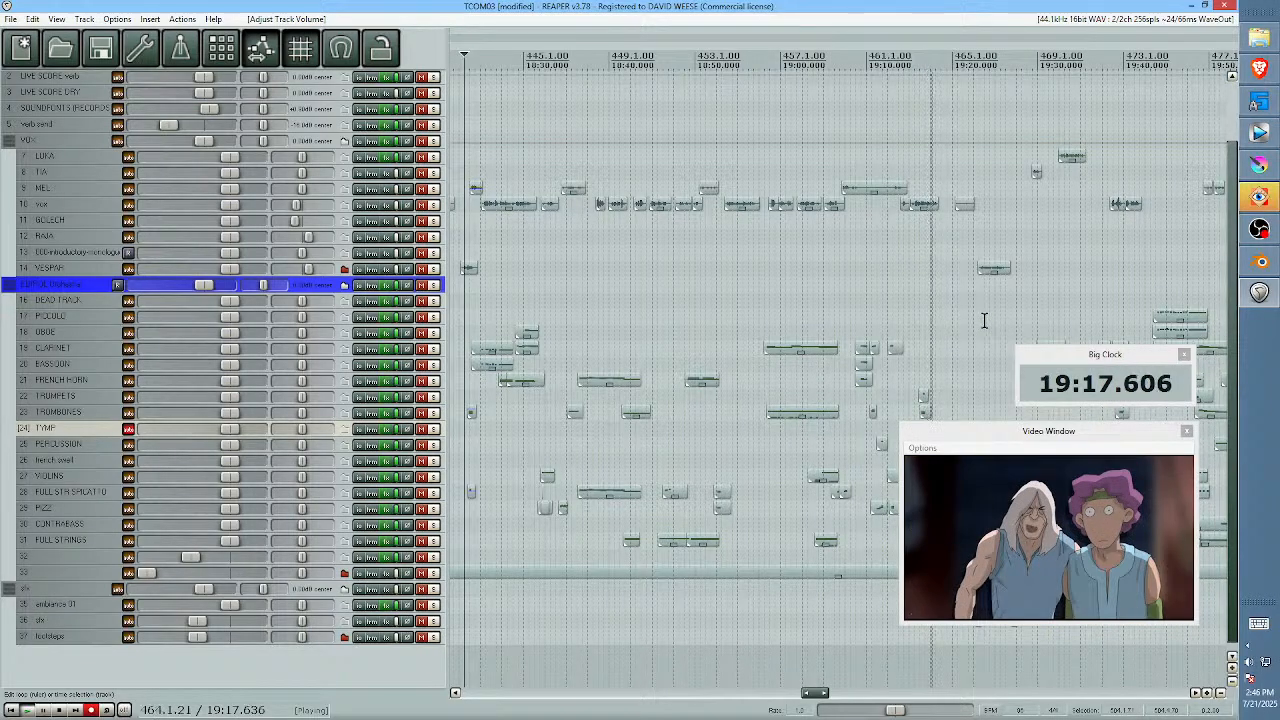
- Follow the playback from 19:17 to about 20:13 along the dialogue and orchestral clips
drag(968, 323, 613, 323)
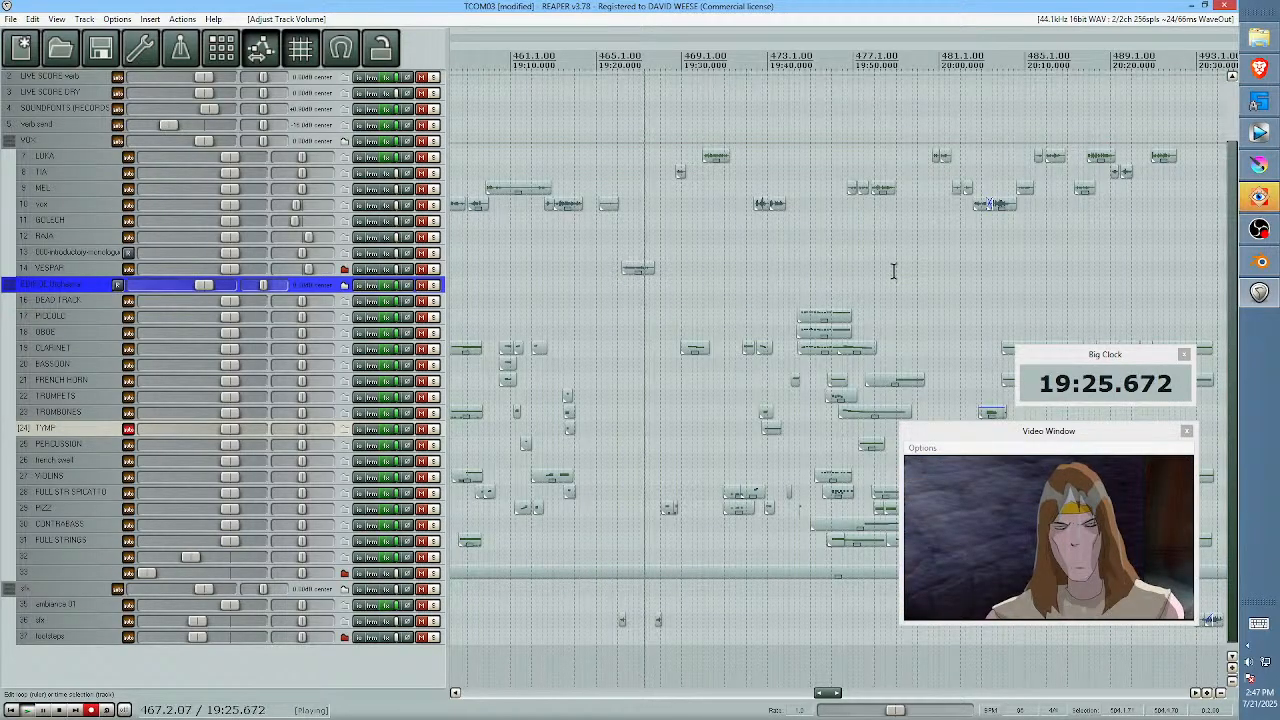
drag(891, 271, 741, 265)
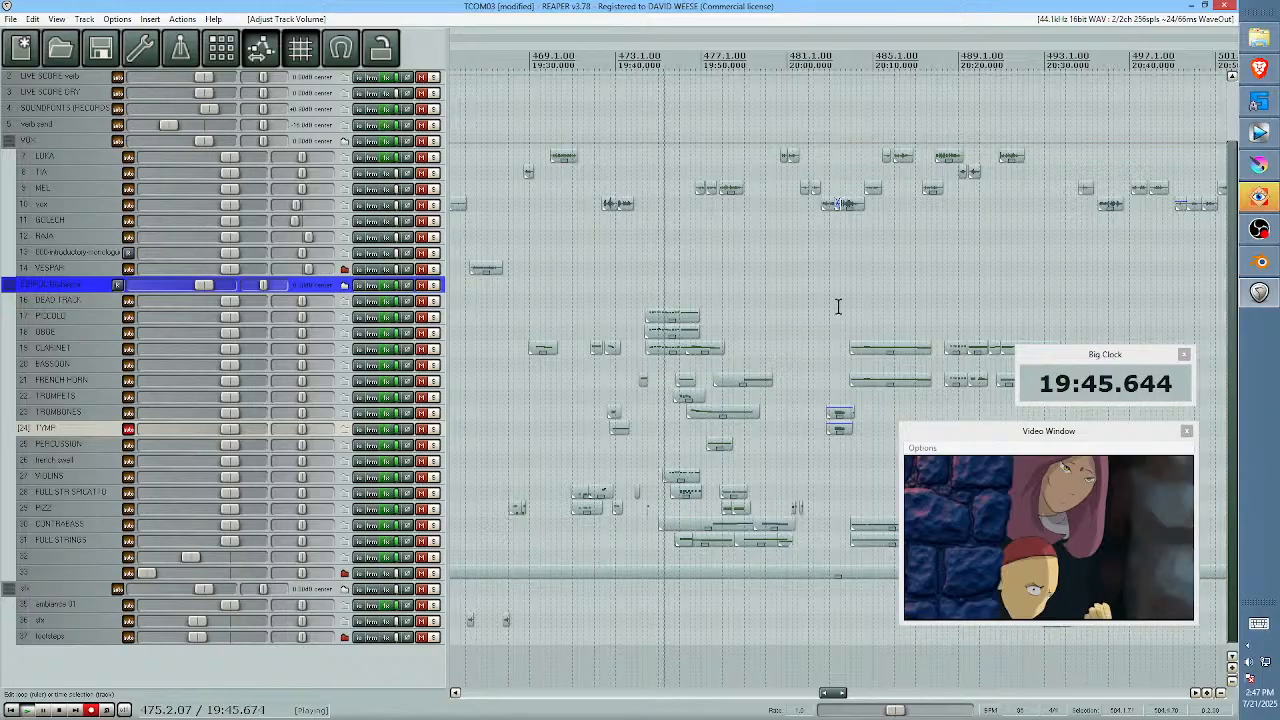
scroll(794, 308, up, 1)
drag(794, 308, 739, 302)
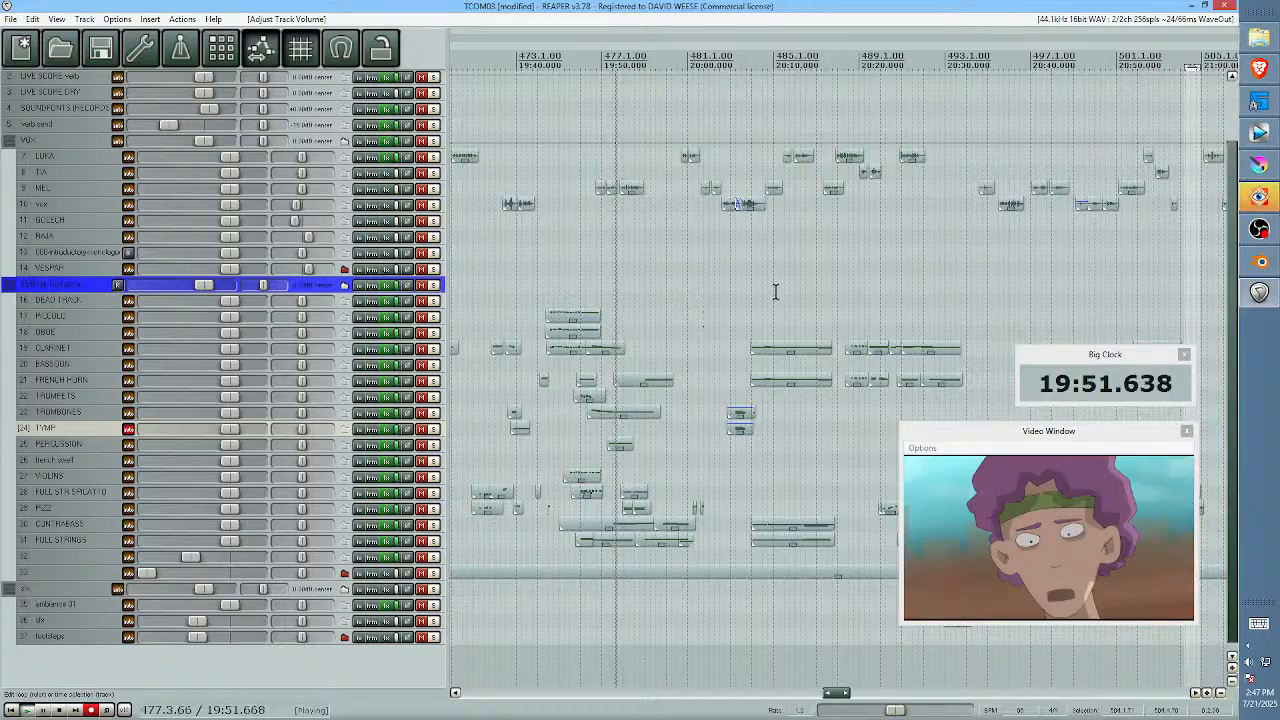
drag(776, 292, 687, 289)
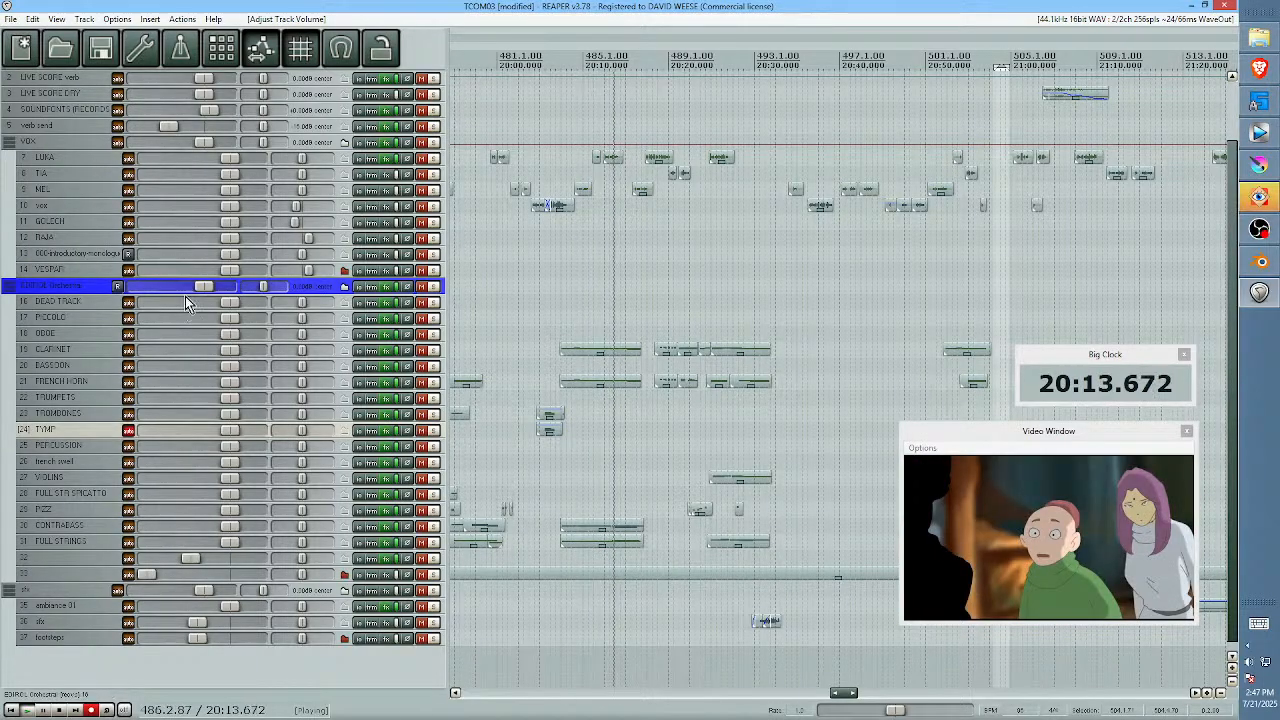
- Lower the EDIROL Orchestral folder track's volume to about -3.4 dB near 20:31 and undo the change
mouse_move(205, 287)
mouse_down()
mouse_move(182, 287)
mouse_move(206, 288)
mouse_up()
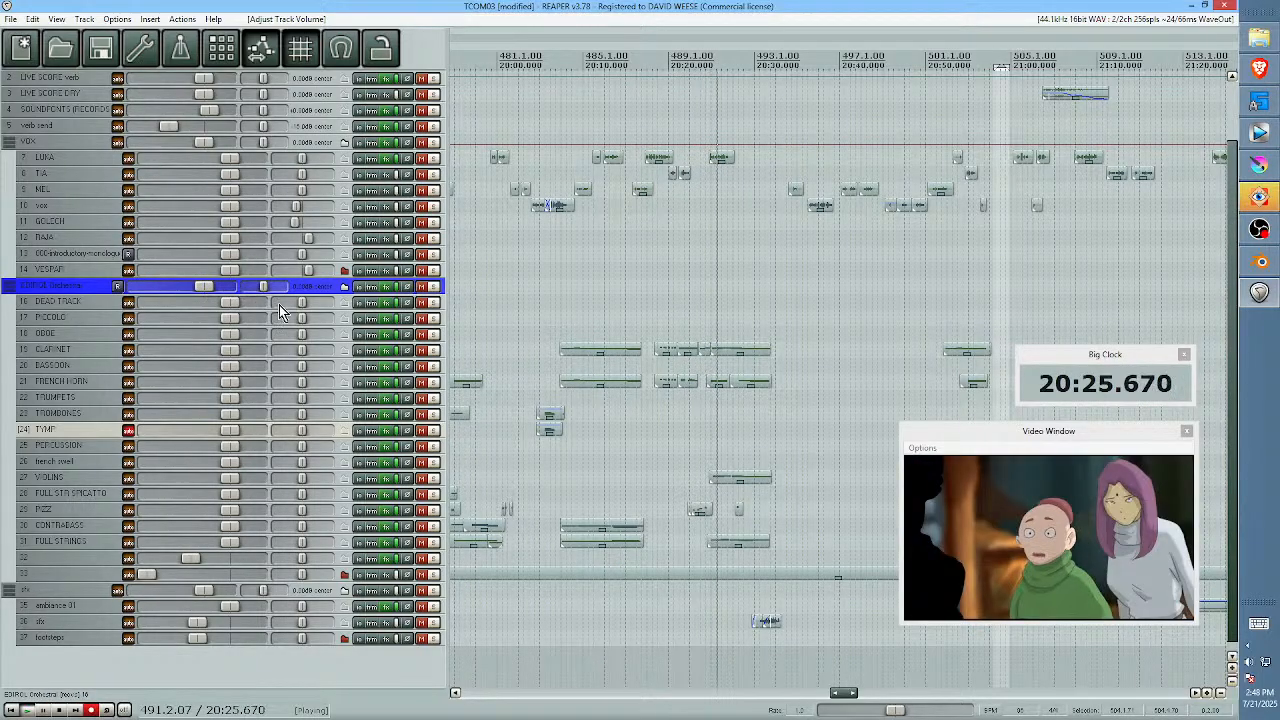
drag(206, 287, 185, 287)
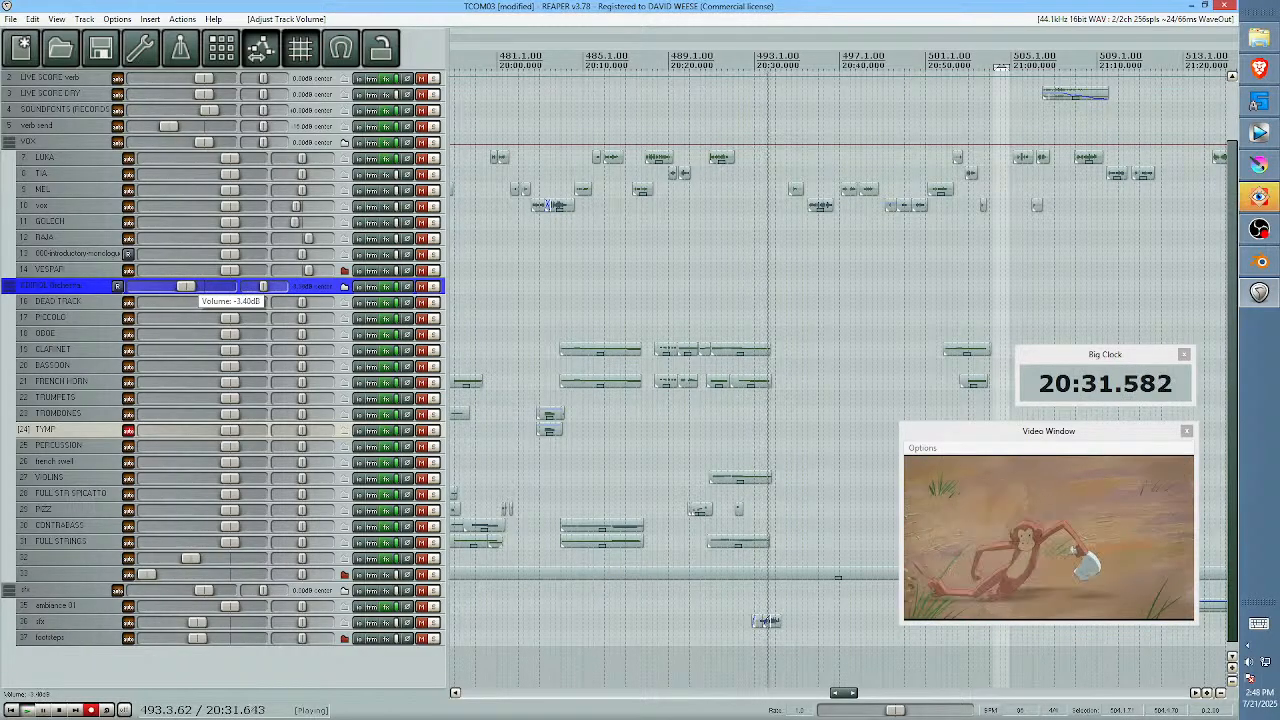
key(ctrl+z)
- Stop playback, open the CLARINET track's MIDI item near 20:25, and audition its notes from measure 491
key(space)
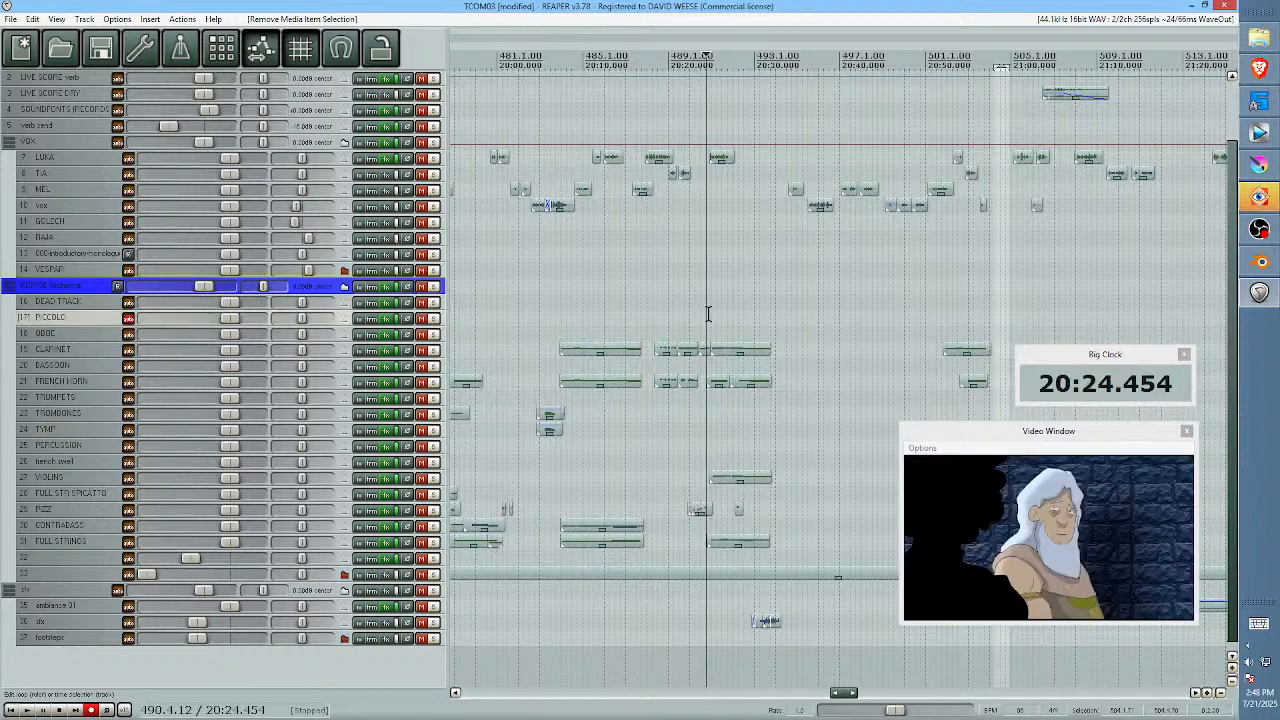
click(731, 349)
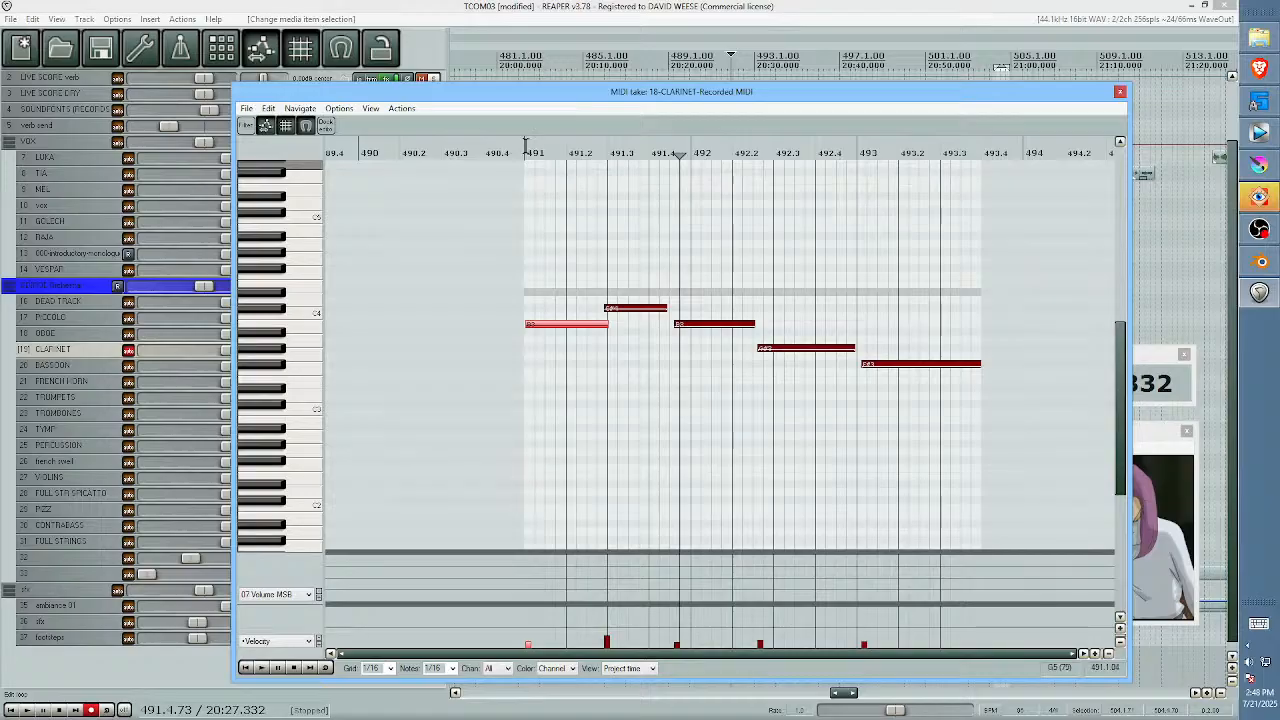
key(space)
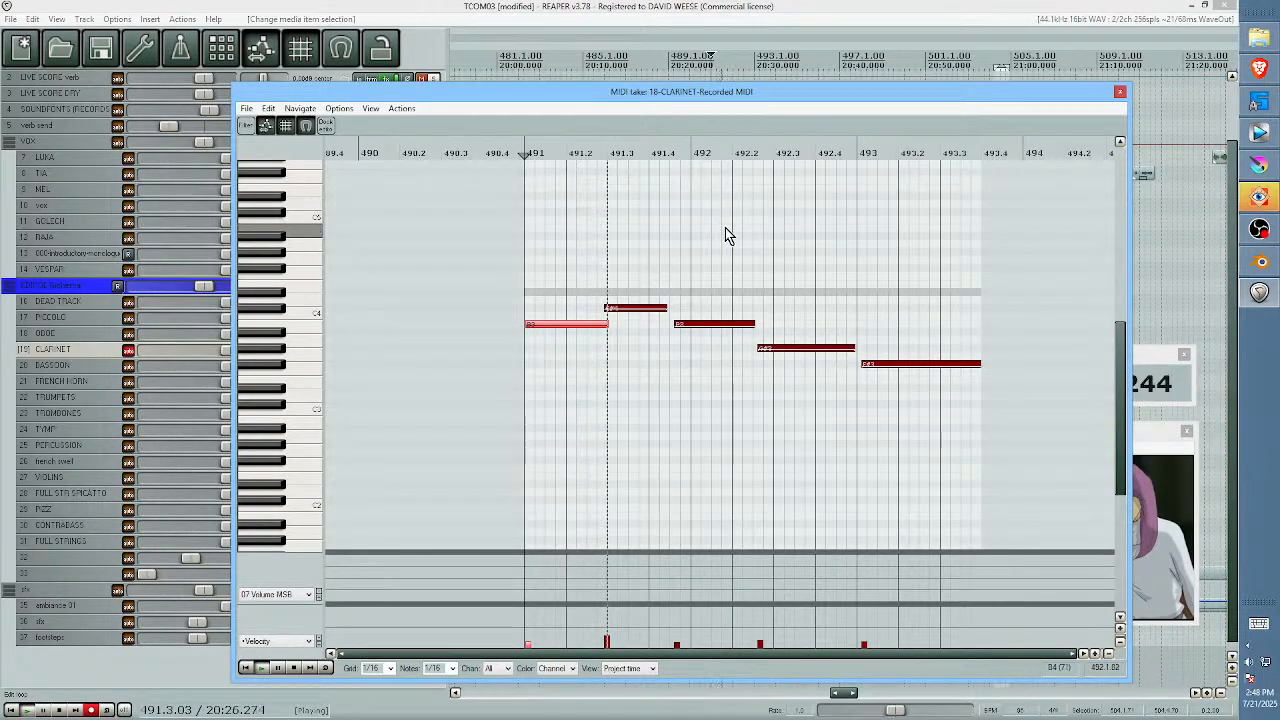
key(space)
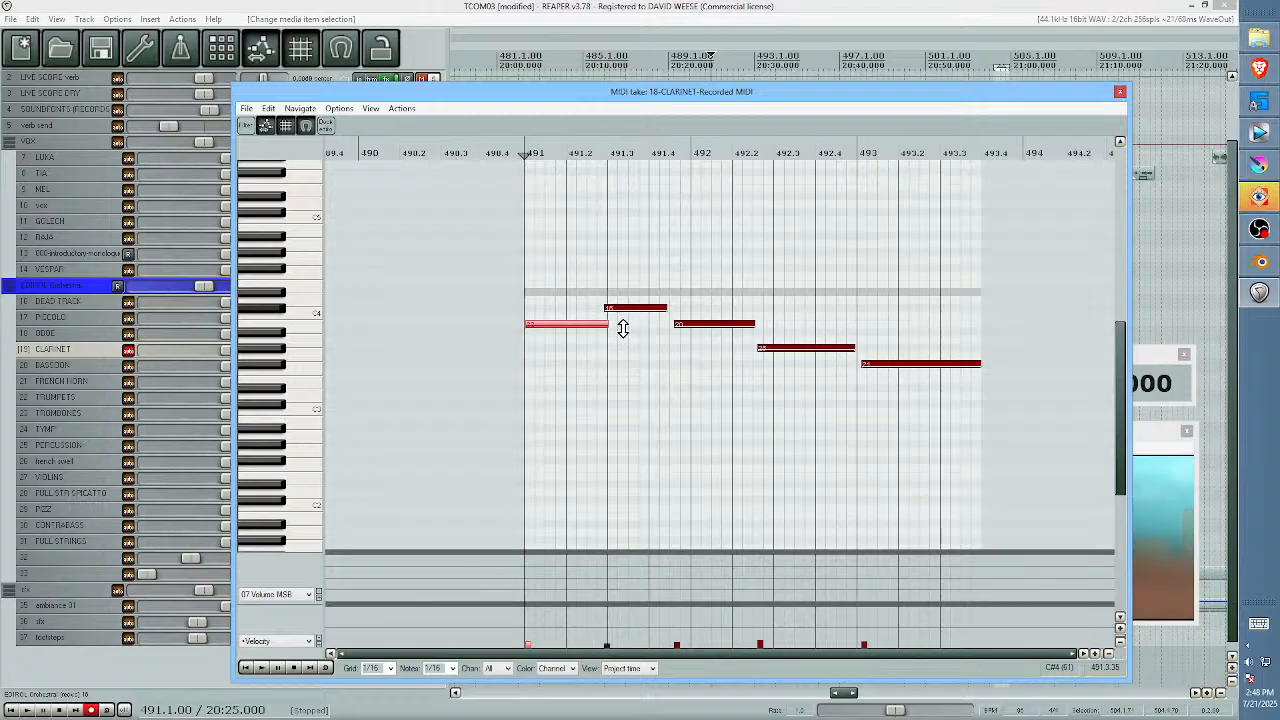
- Lower the velocity of the last three notes in the CLARINET item and close its MIDI editor
drag(729, 296, 892, 366)
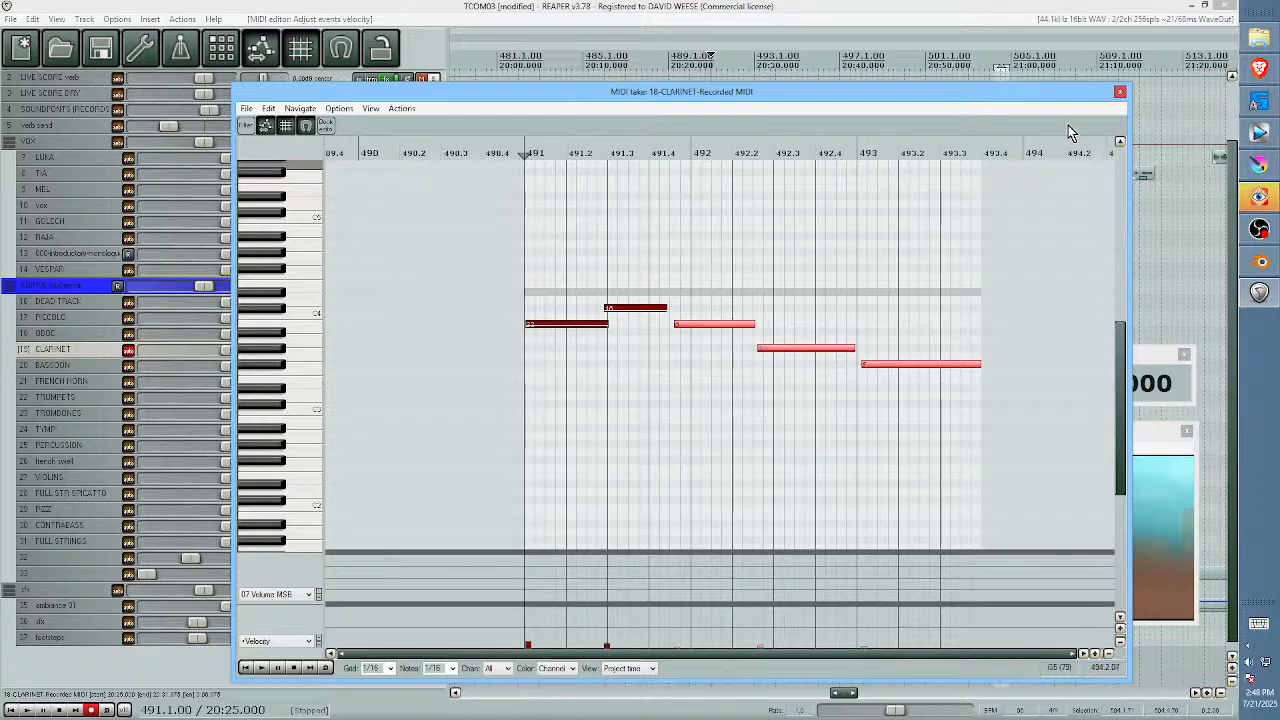
click(1119, 93)
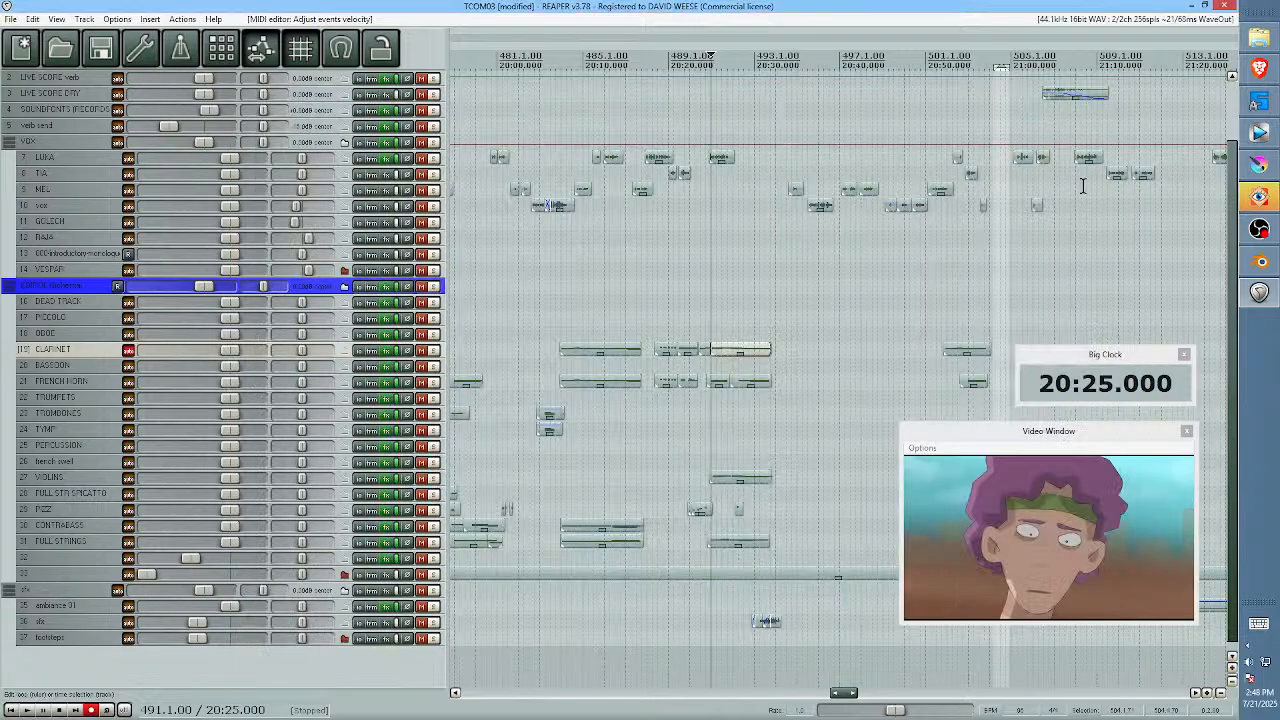
- Play back the clarinet and string passage from just before 20:25 and replay it near 20:30
click(702, 316)
key(space)
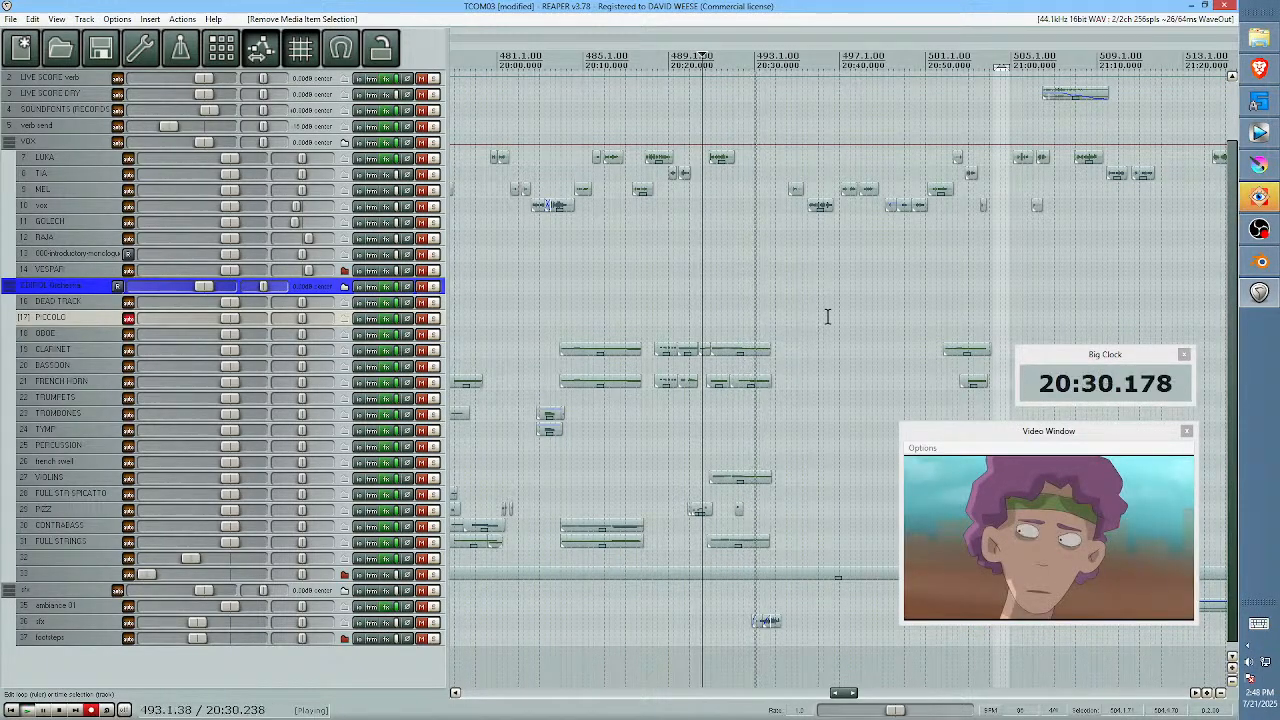
drag(845, 314, 706, 318)
click(617, 317)
- Adjust the velocity of the first two notes in the CLARINET track's MIDI item near 20:25 and close its editor
key(space)
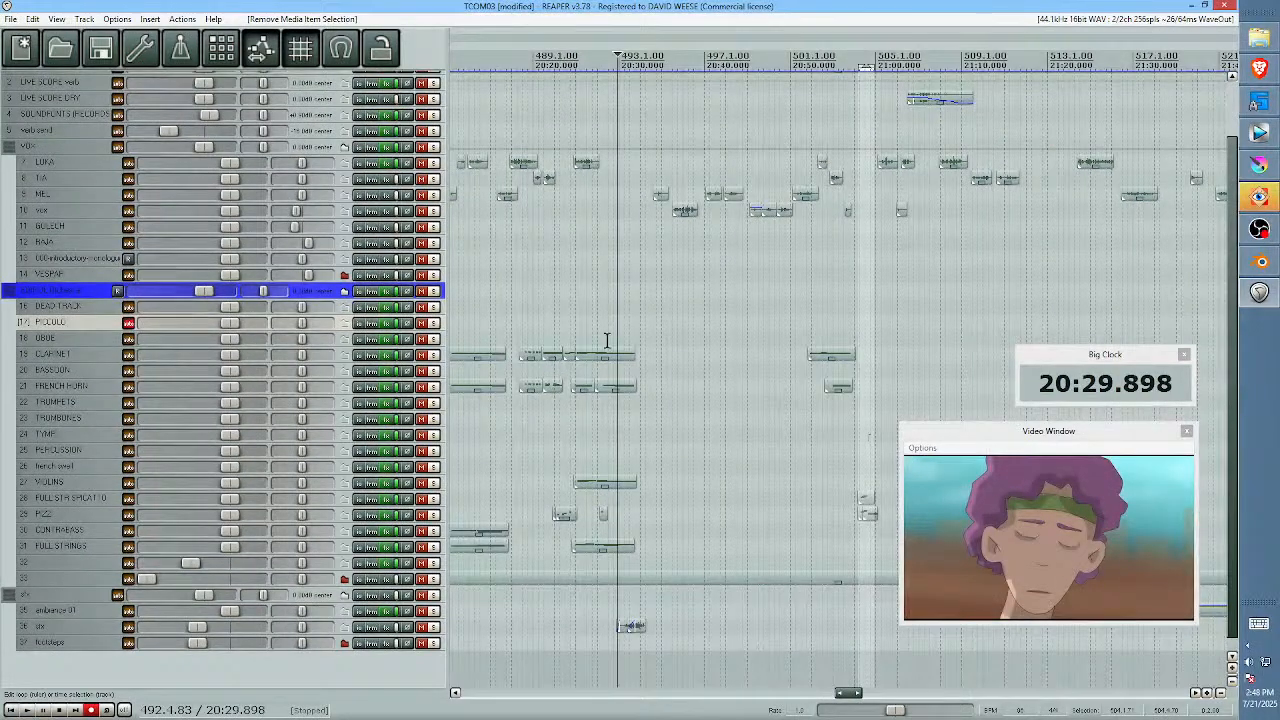
double_click(598, 354)
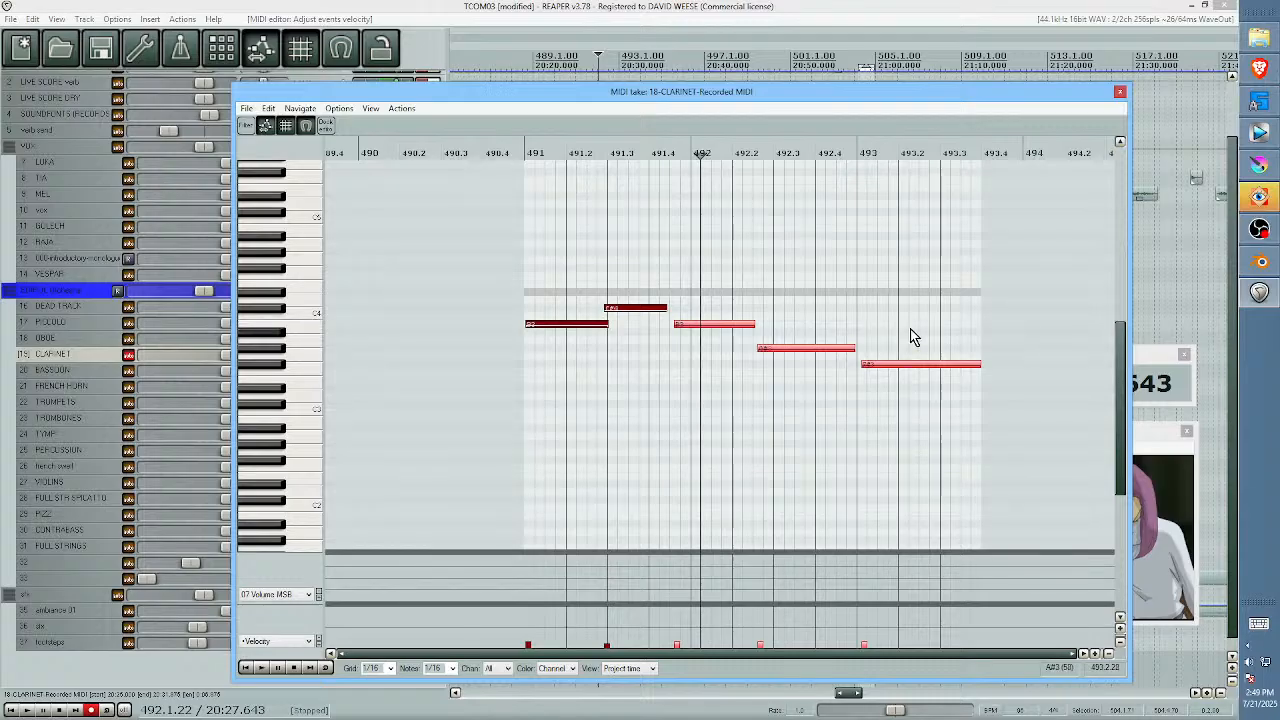
key(Escape)
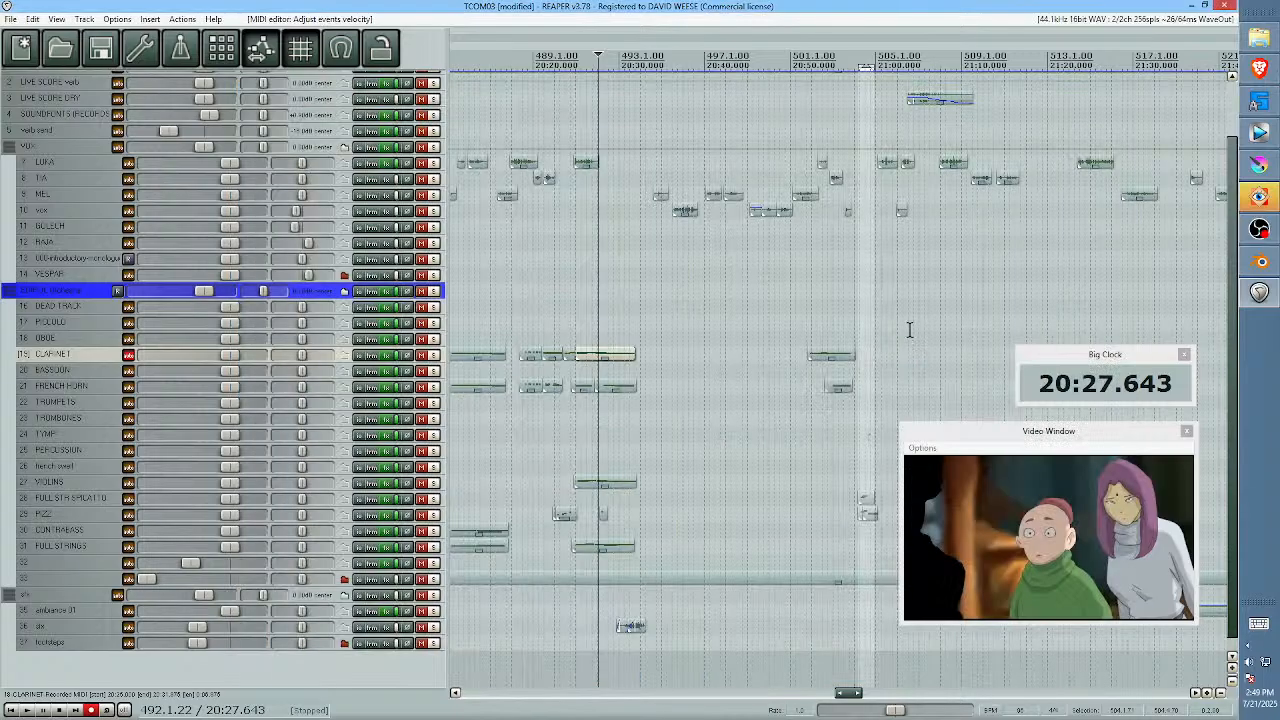
- Play back the mix from about 20:22 to 21:00, following the dialogue clips, and stop
click(566, 320)
key(space)
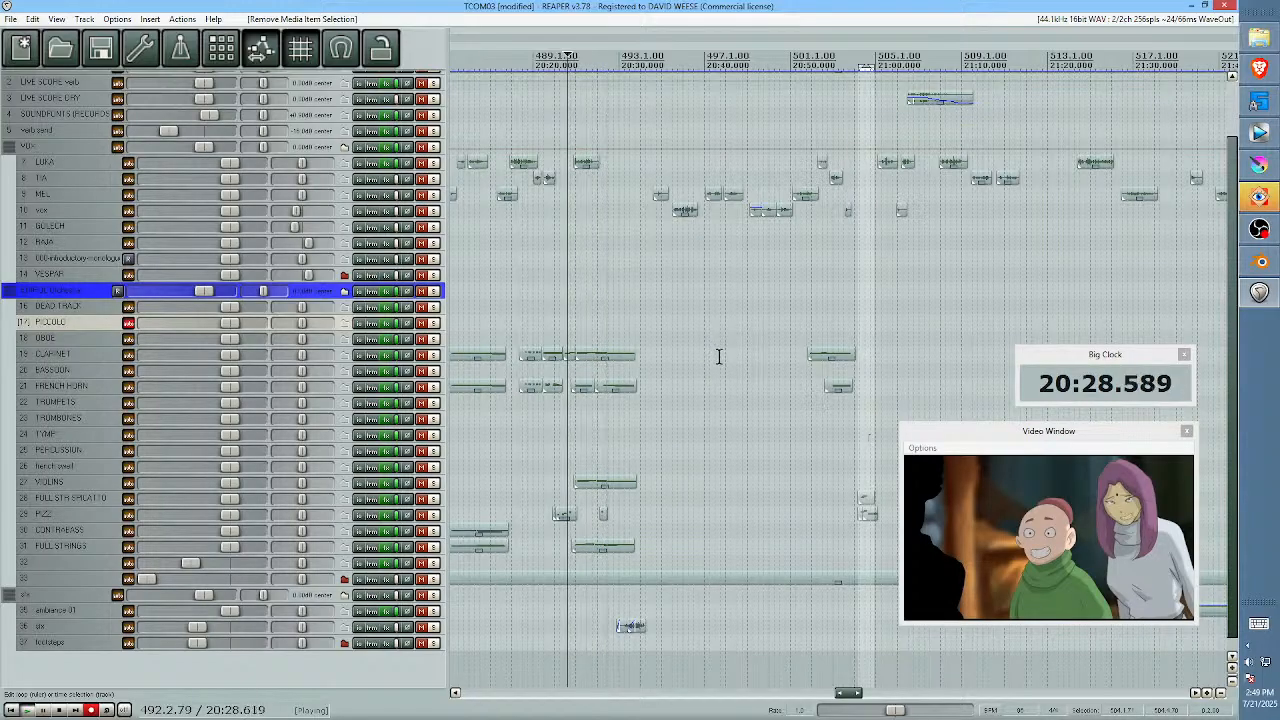
drag(744, 346, 676, 340)
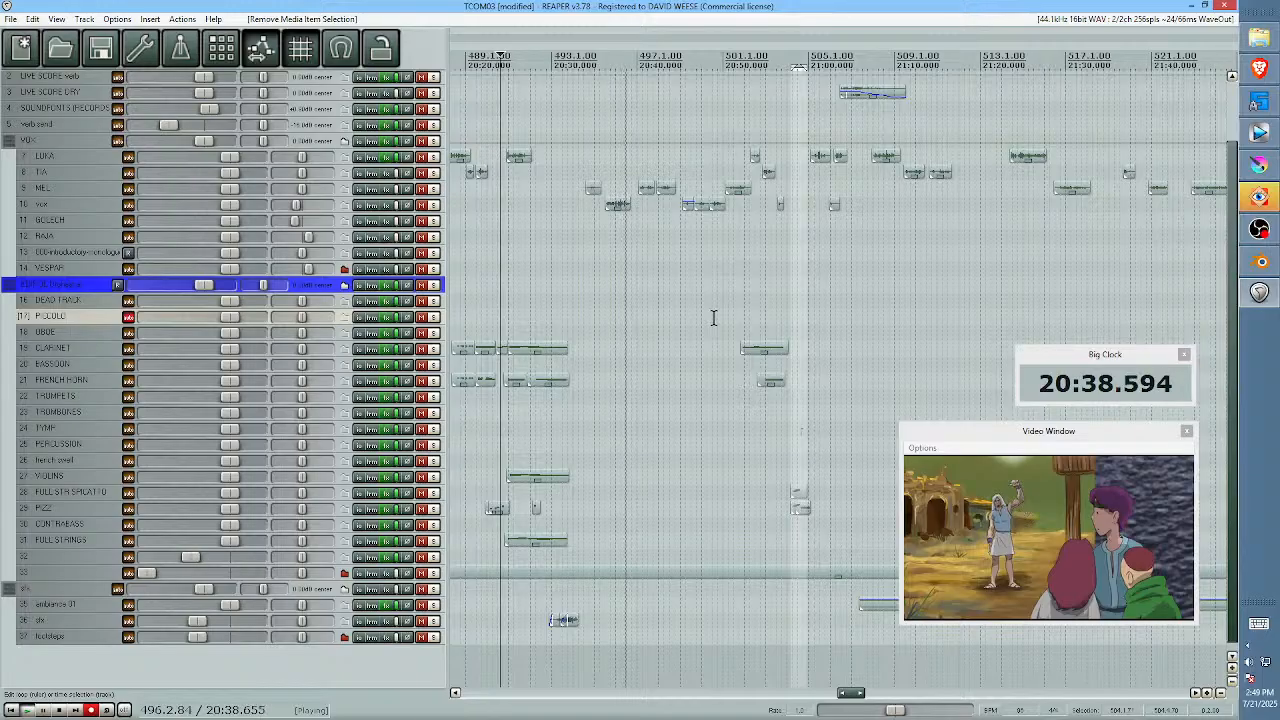
drag(714, 318, 618, 308)
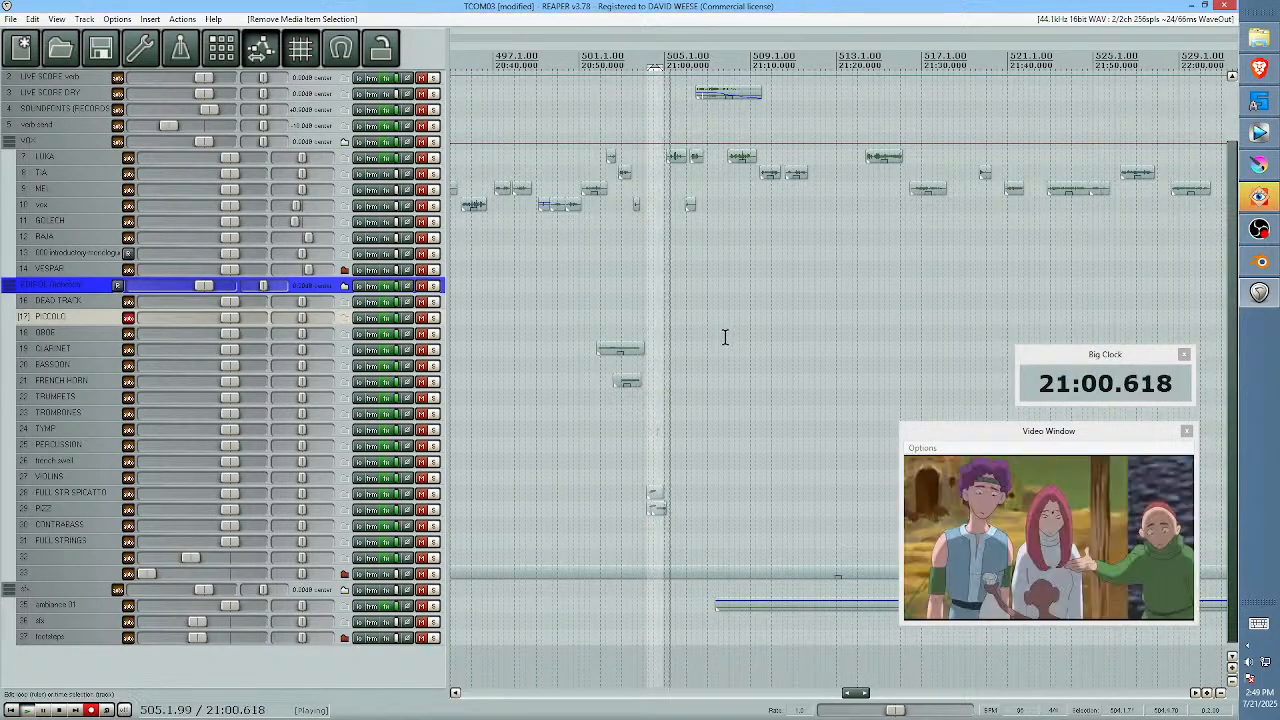
key(space)
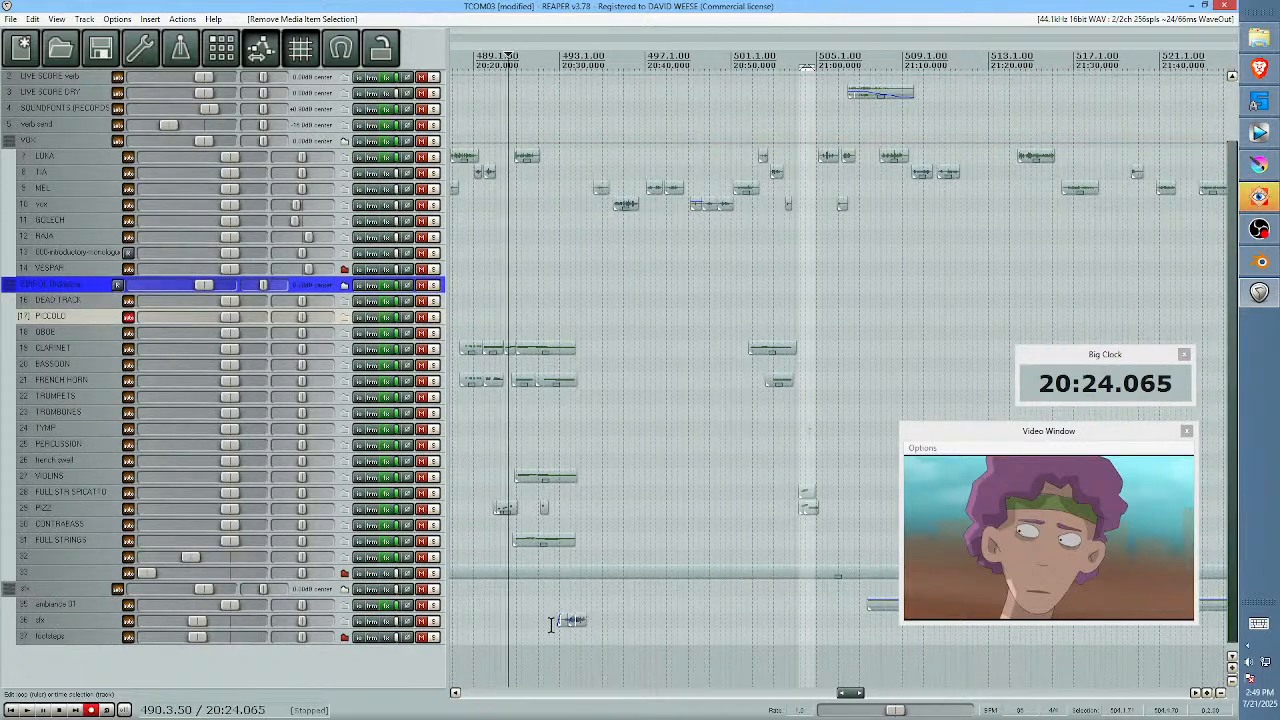
- Solo the sfx track, audition its clip near 20:30, and unsolo the track
click(436, 622)
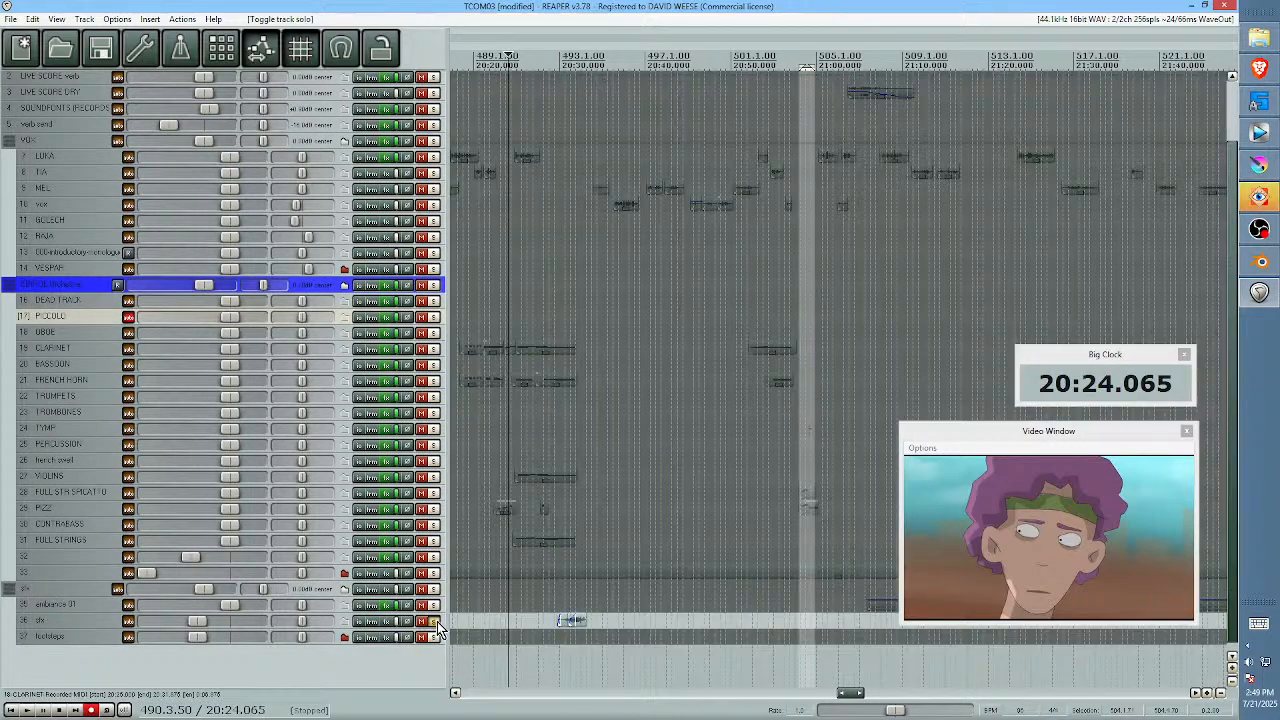
click(548, 621)
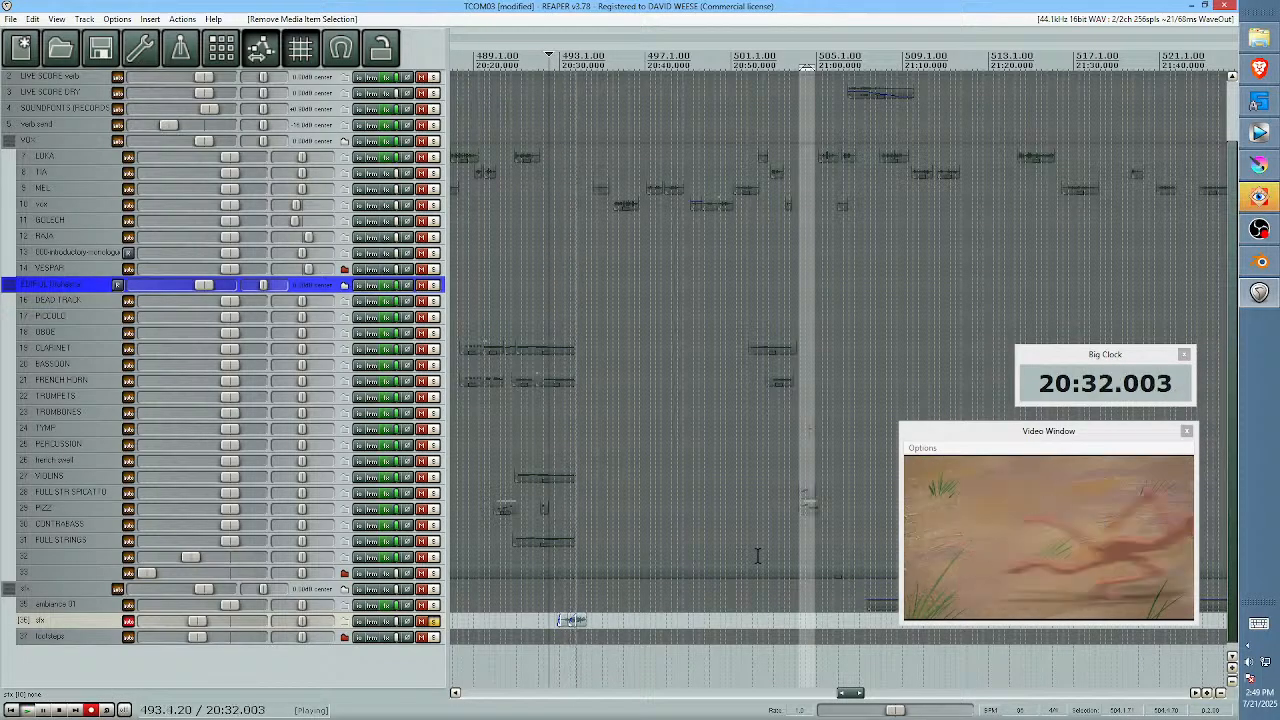
key(space)
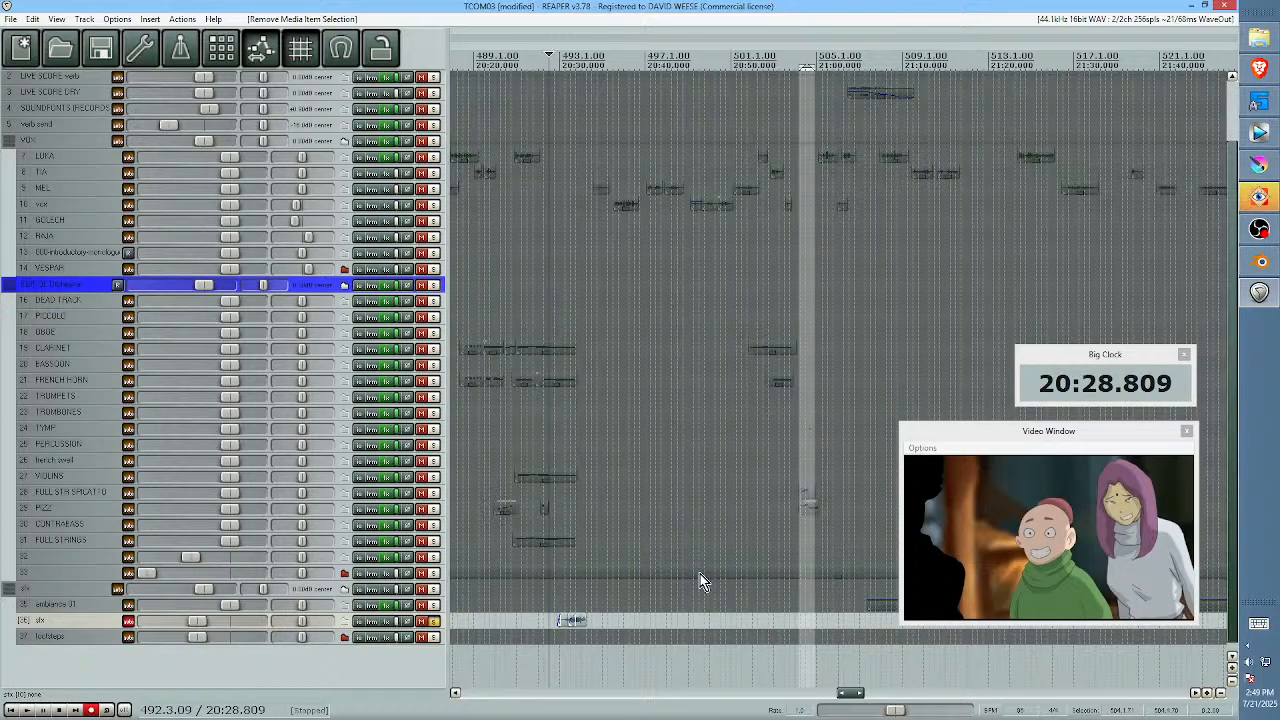
click(433, 622)
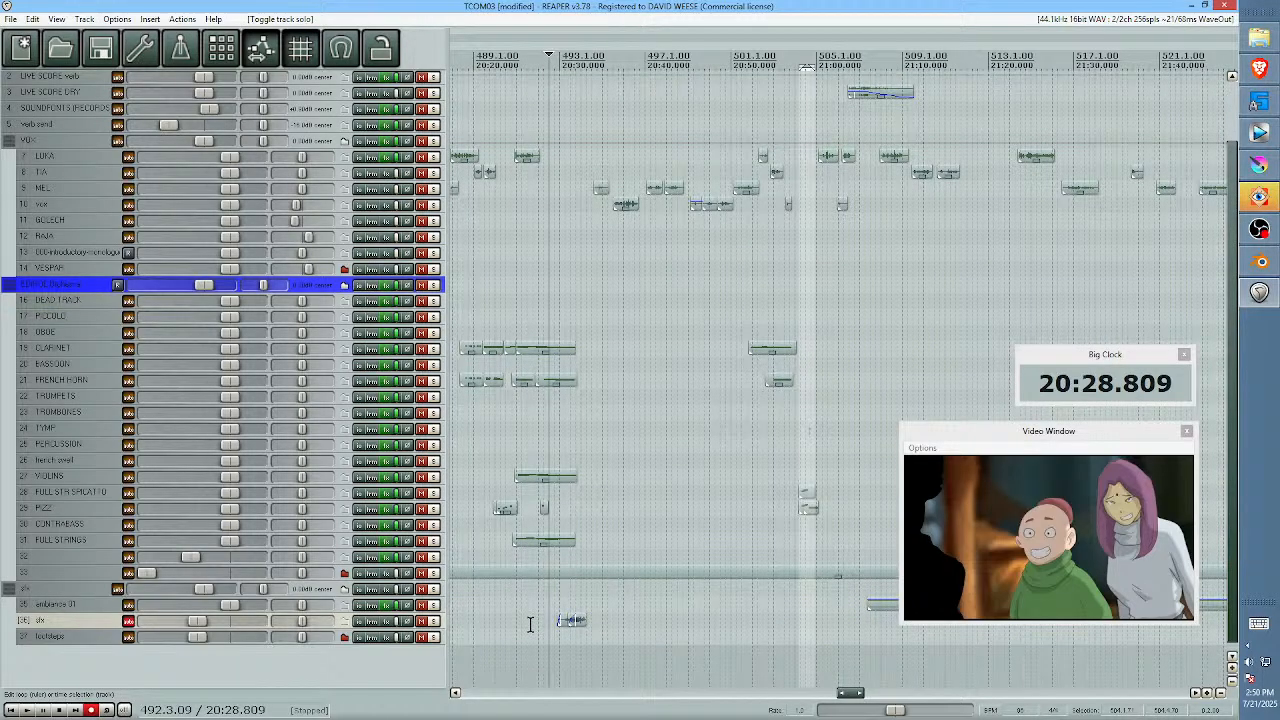
- Play back the full mix around the sfx clip from about 20:27 and stop
click(536, 620)
key(space)
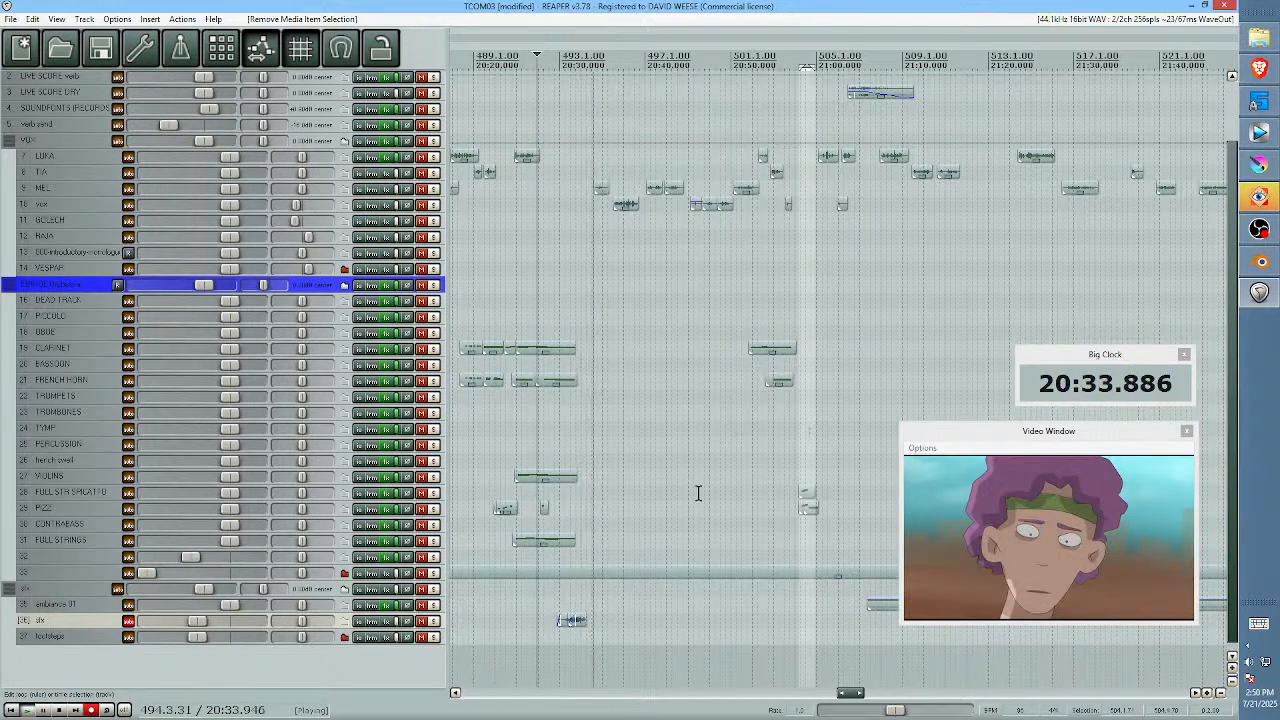
scroll(690, 488, right, 5)
key(space)
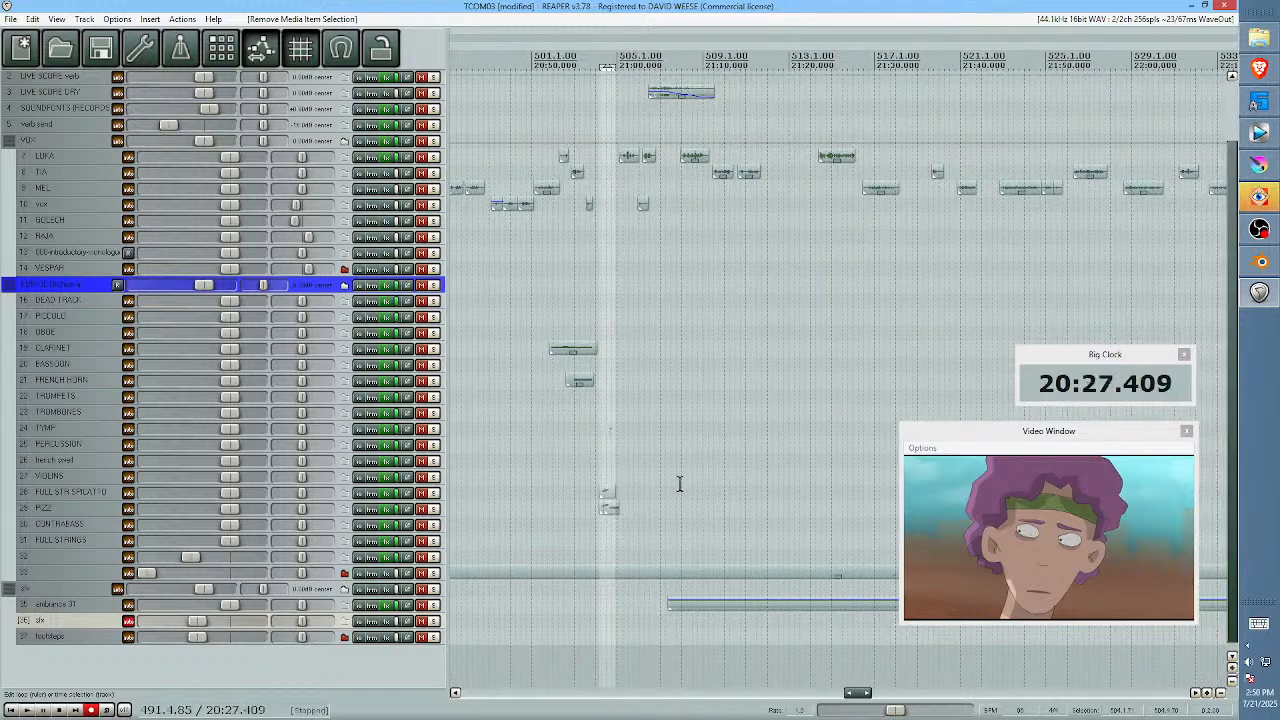
- Play back the river boat scene from about 21:02 to 21:13, checking the dialogue clips
click(636, 532)
key(space)
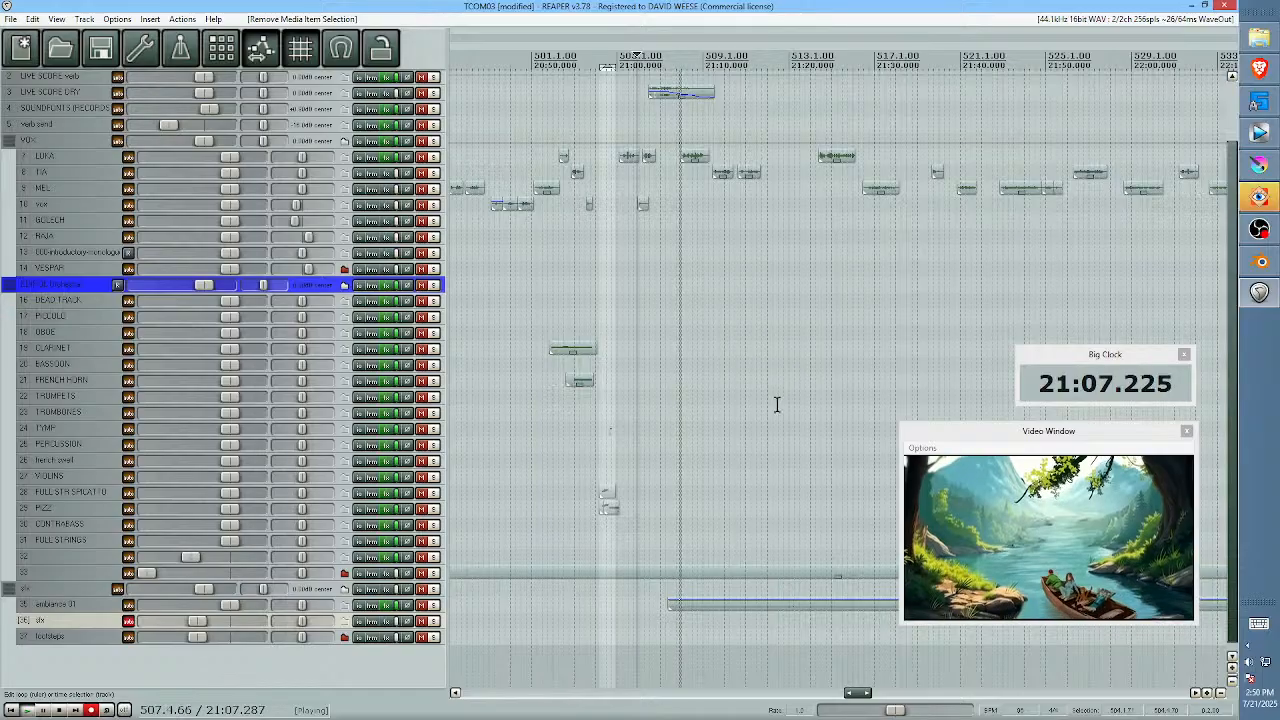
scroll(566, 374, down, 3)
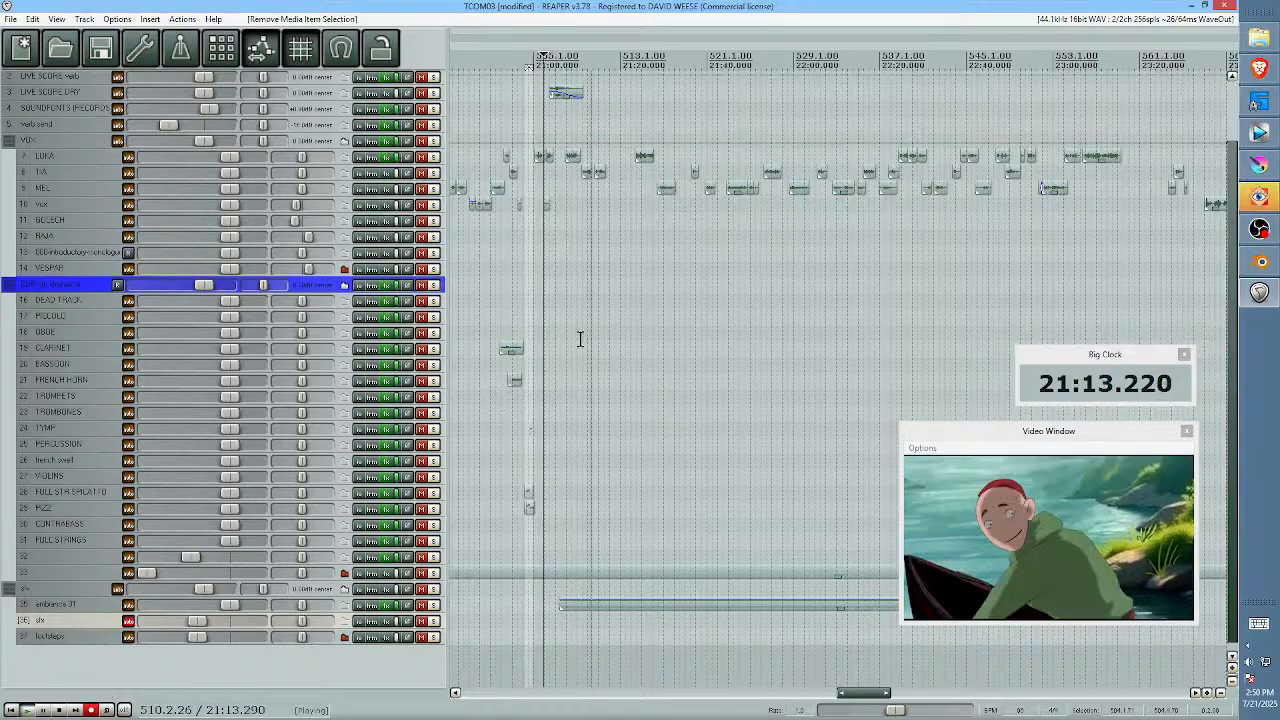
key(space)
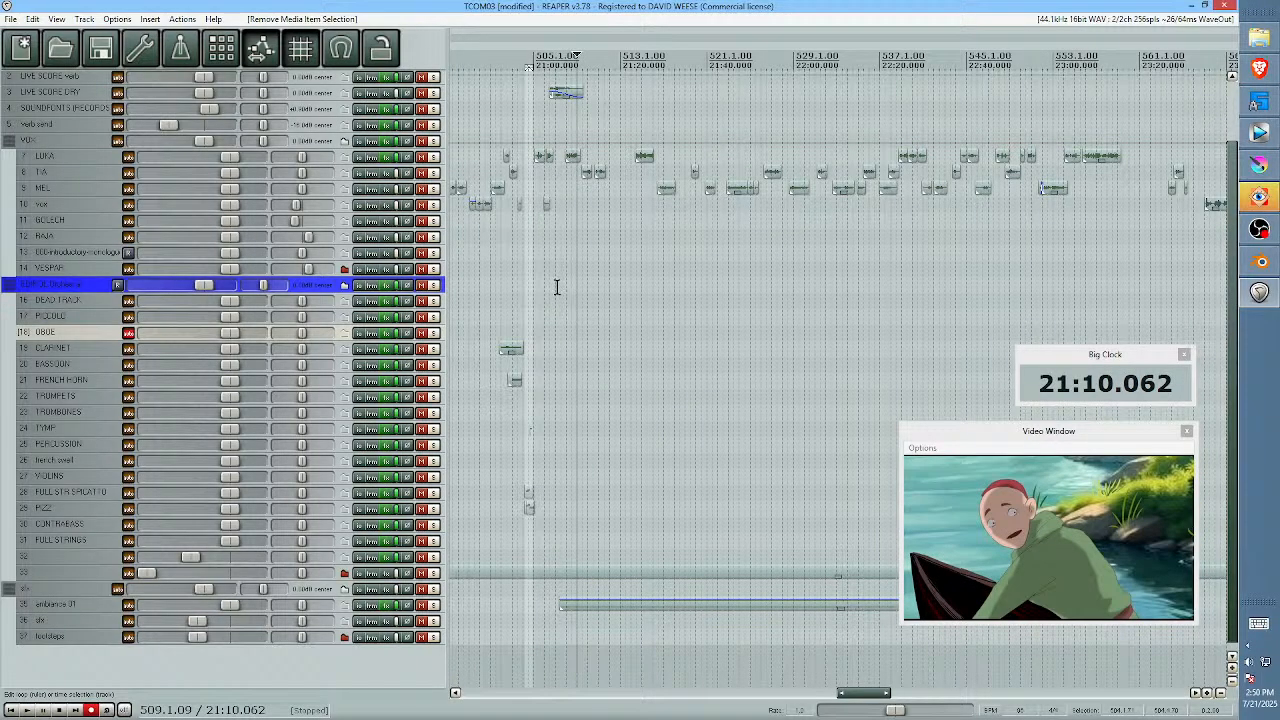
- Replay the boat scene from about 21:10 and save the project
key(space)
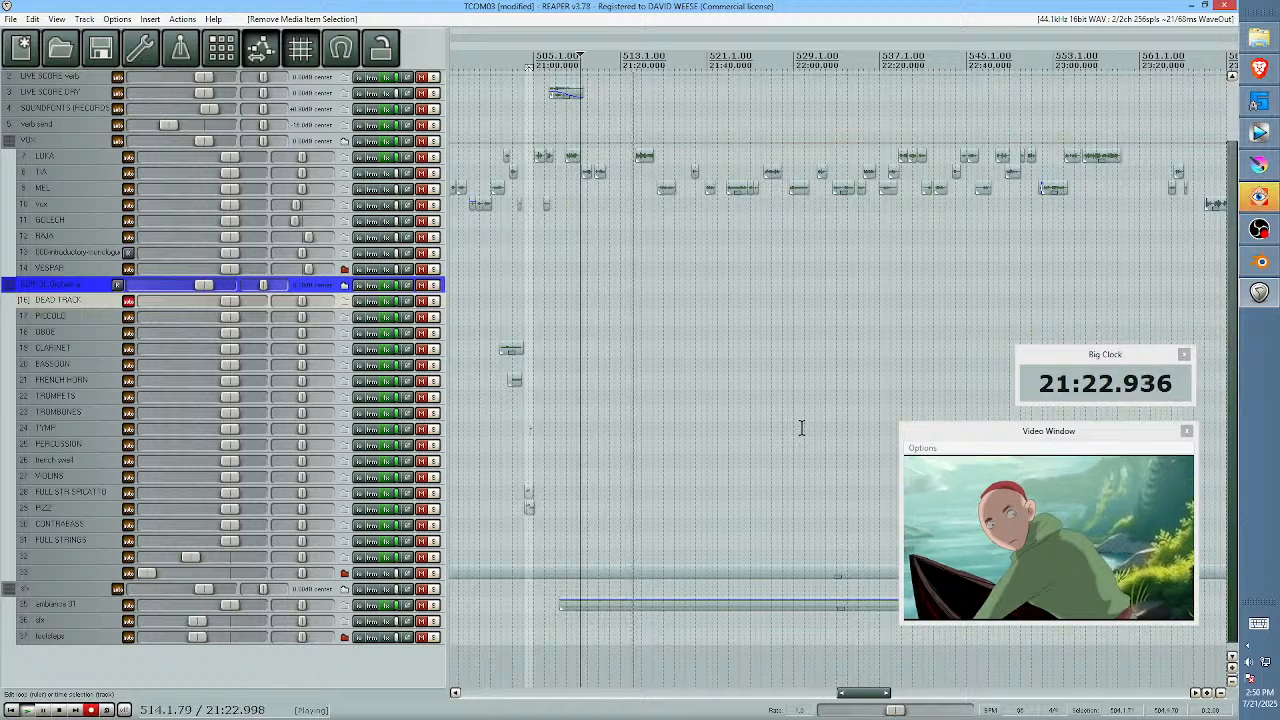
key(space)
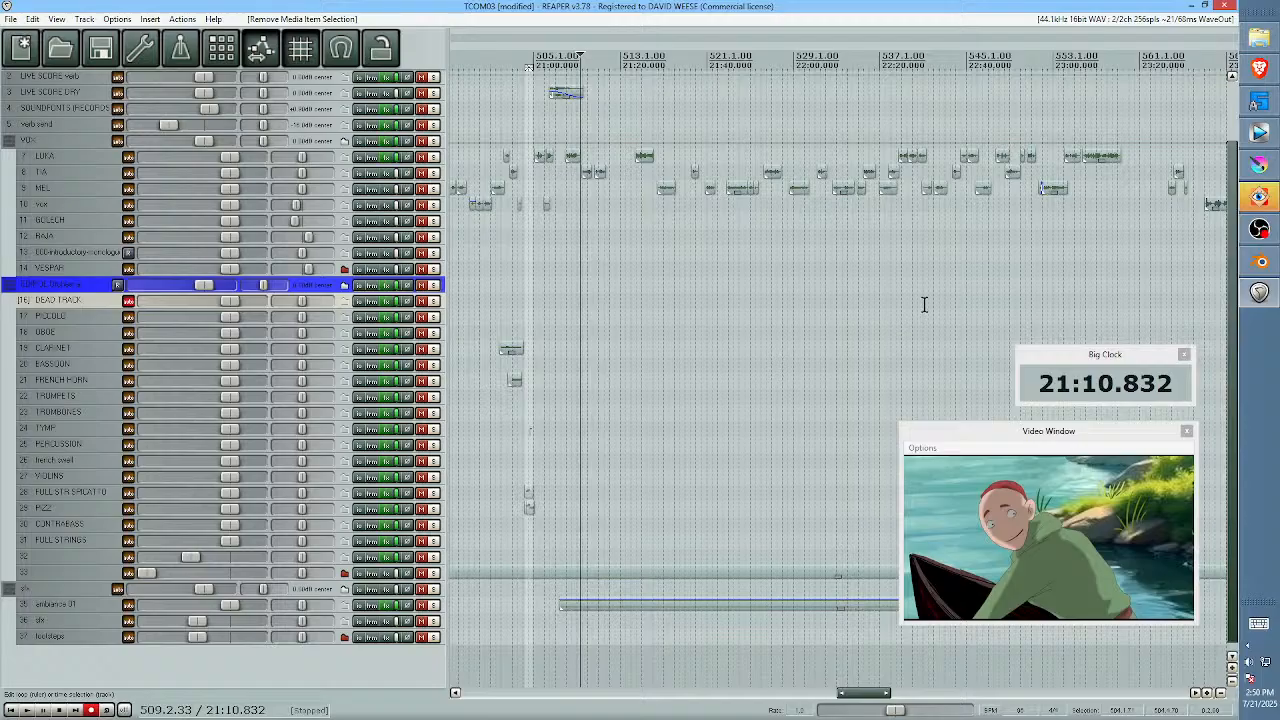
click(100, 52)
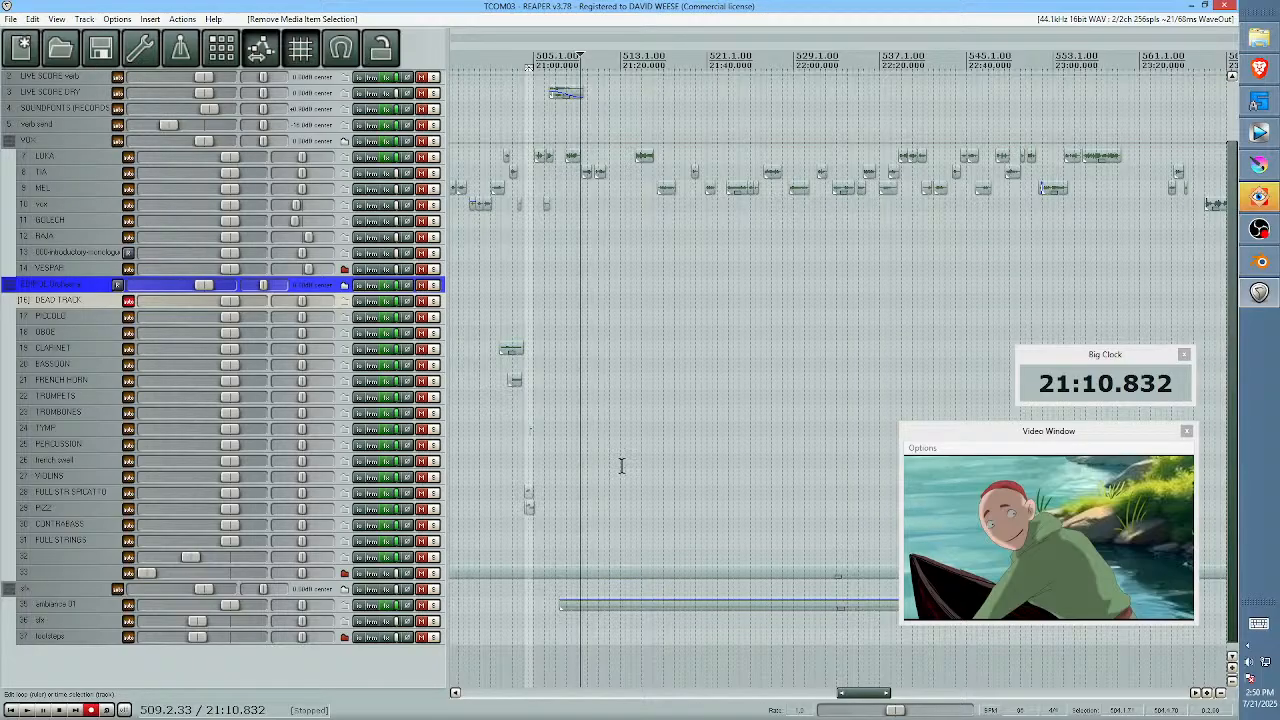
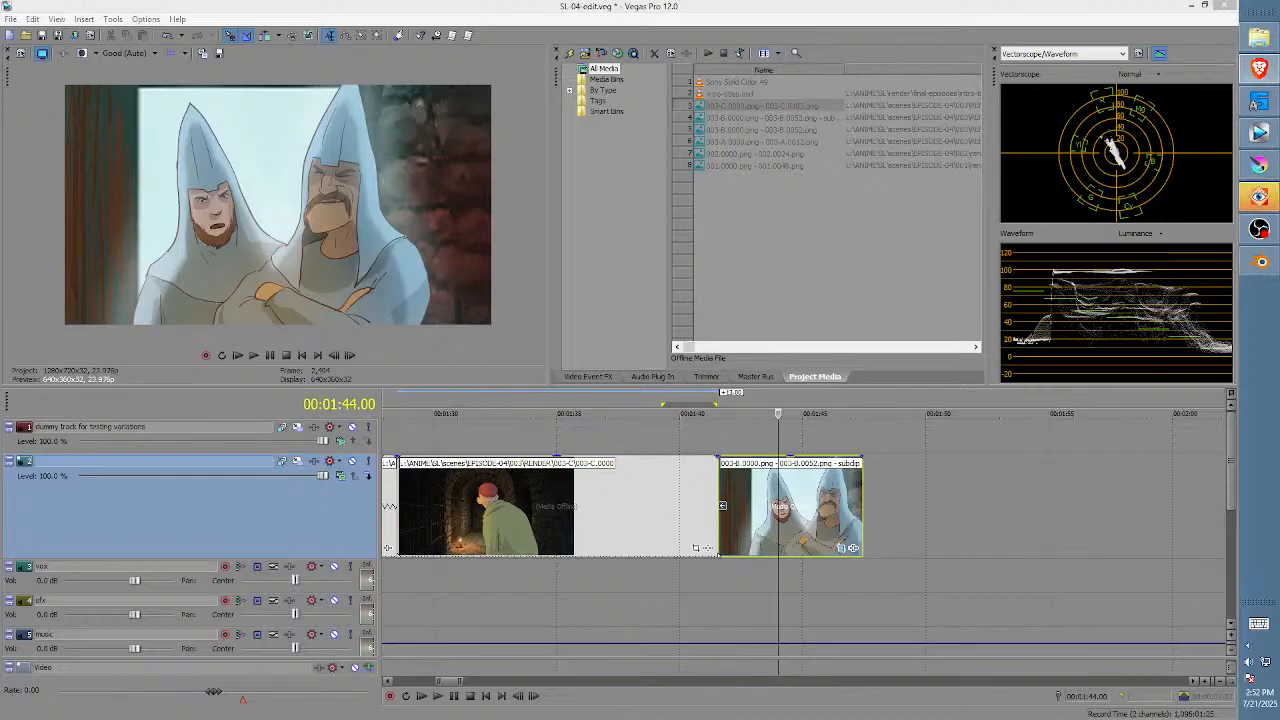
- Switch to the SL-04-edit project in Vegas Pro and play the cut to the two guards from 1:41.06
click(713, 575)
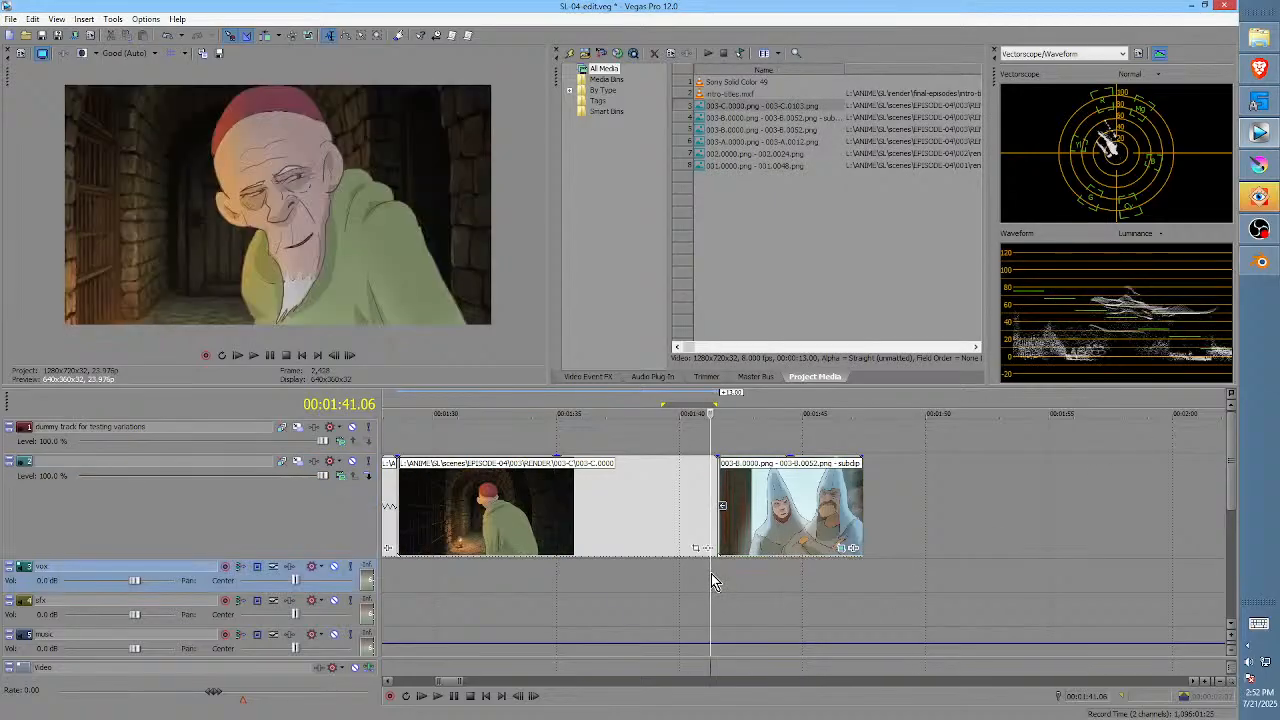
key(space)
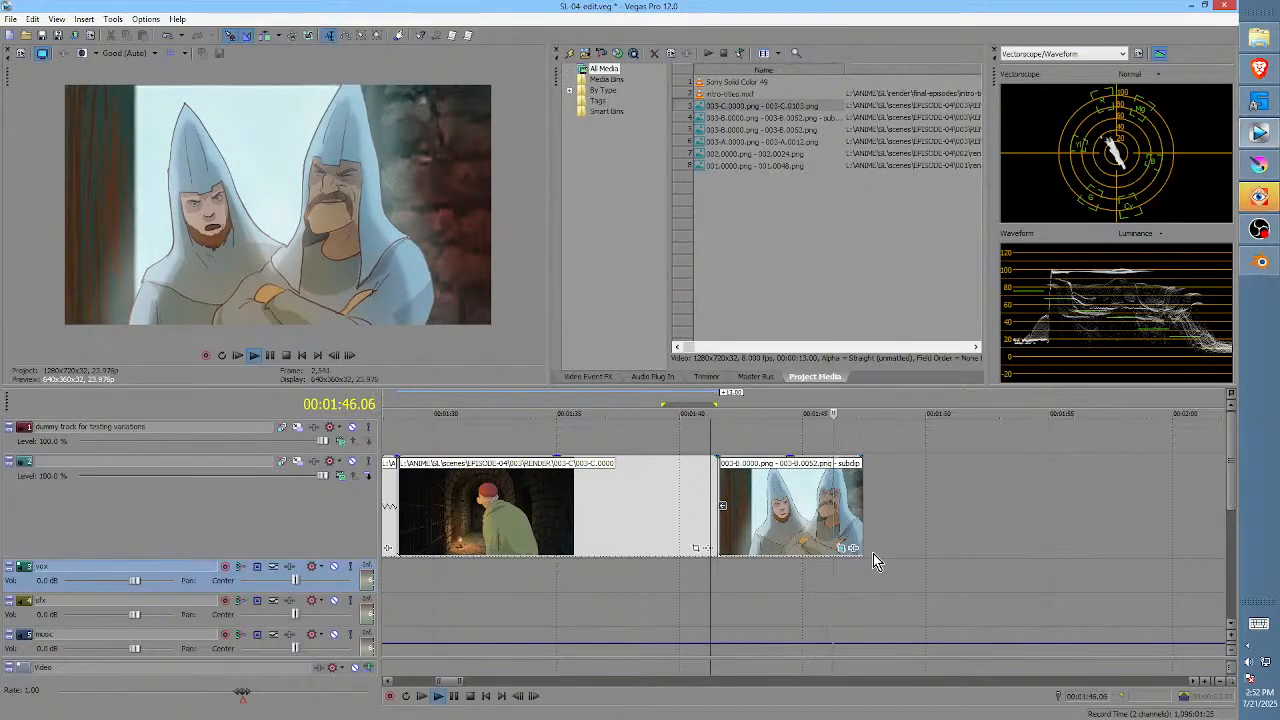
key(space)
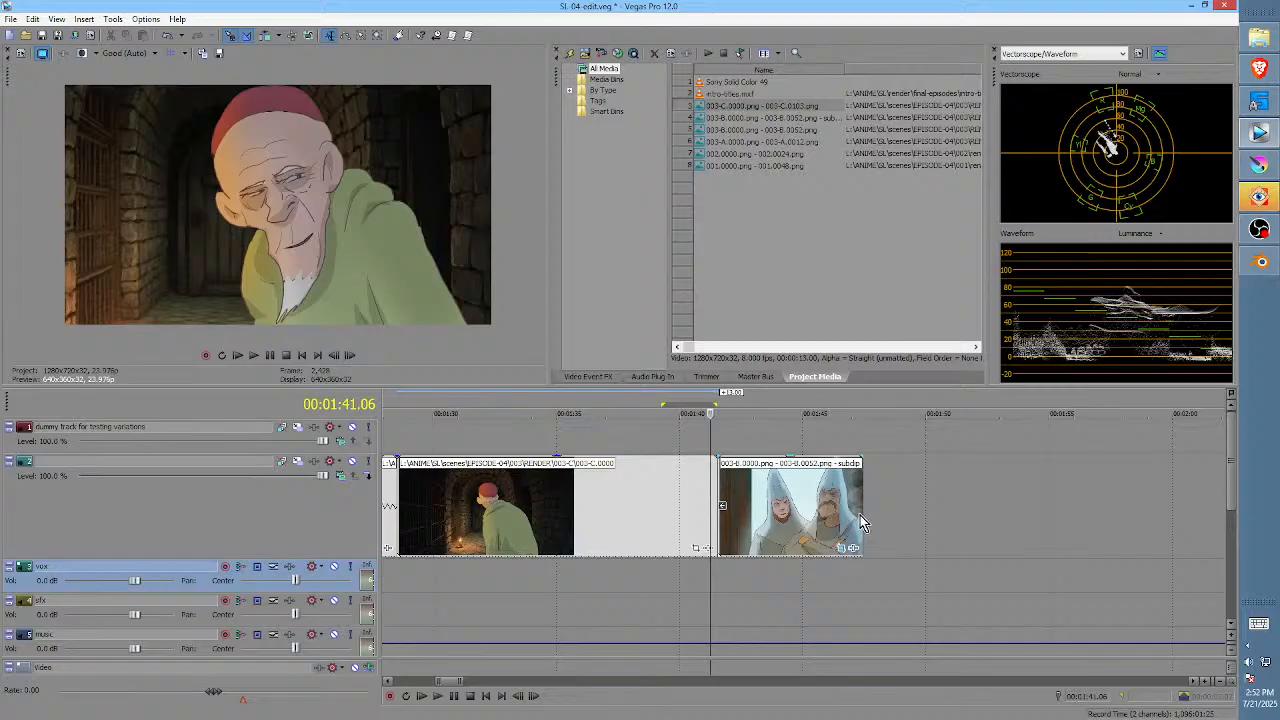
- Open Pan/Crop for the 003-B guards event and delete the position keyframe near its end at 4.23
mouse_move(711, 570)
mouse_down()
mouse_move(727, 568)
mouse_move(710, 568)
mouse_up()
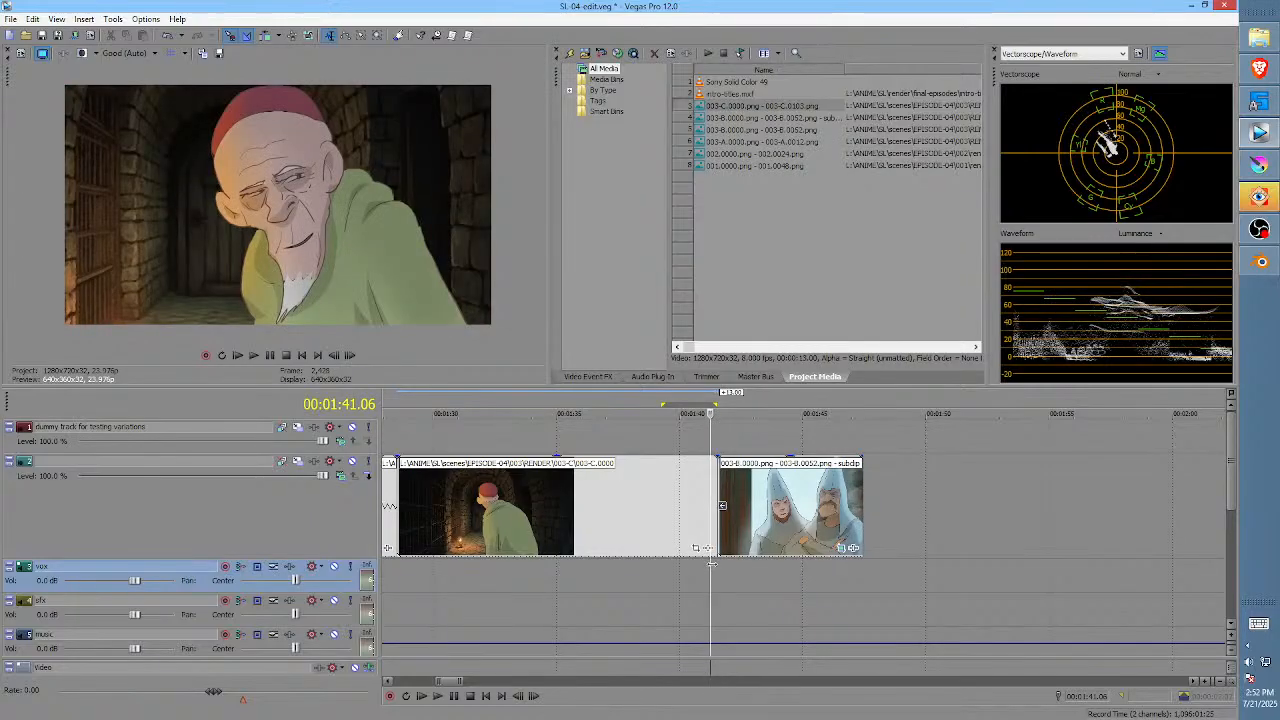
click(847, 548)
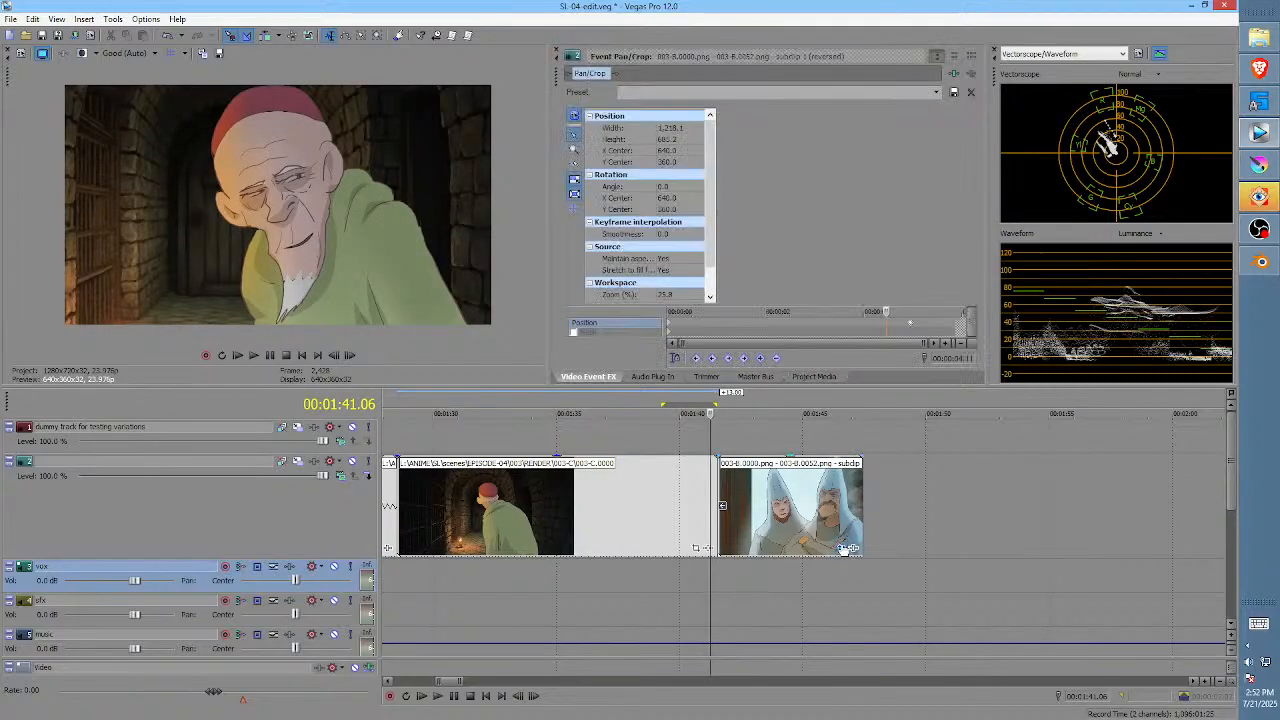
click(911, 329)
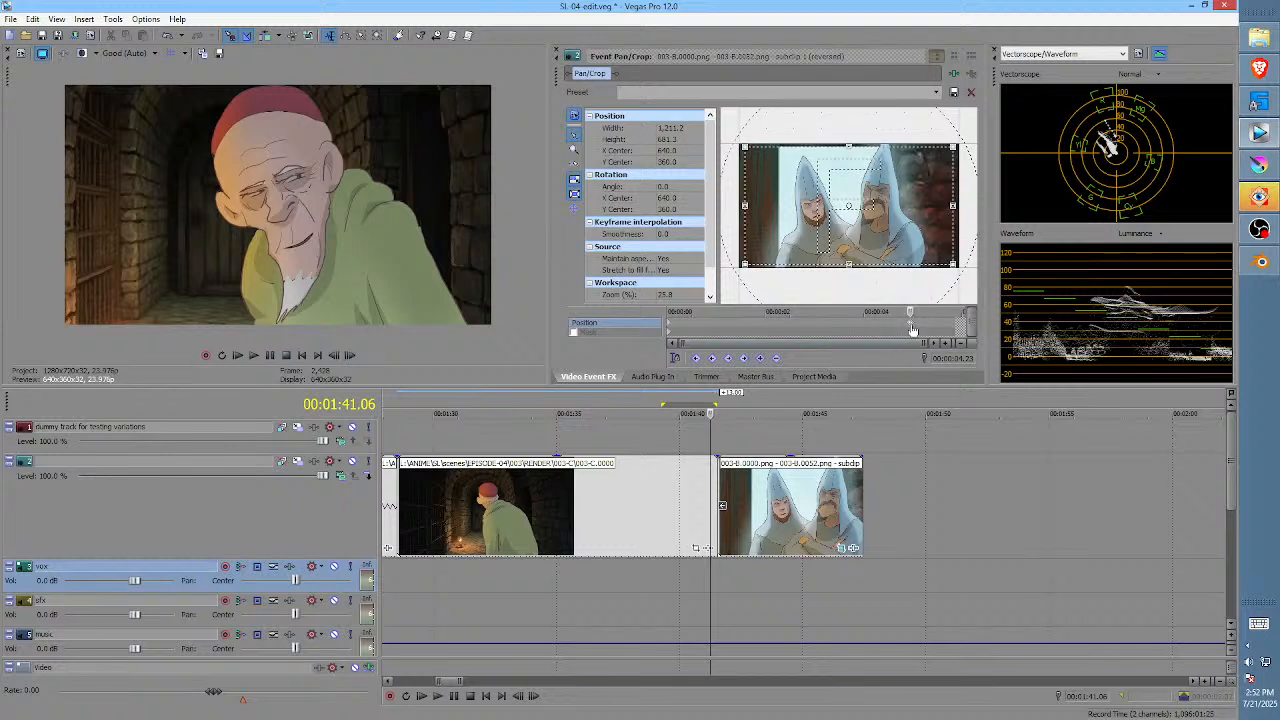
key(Delete)
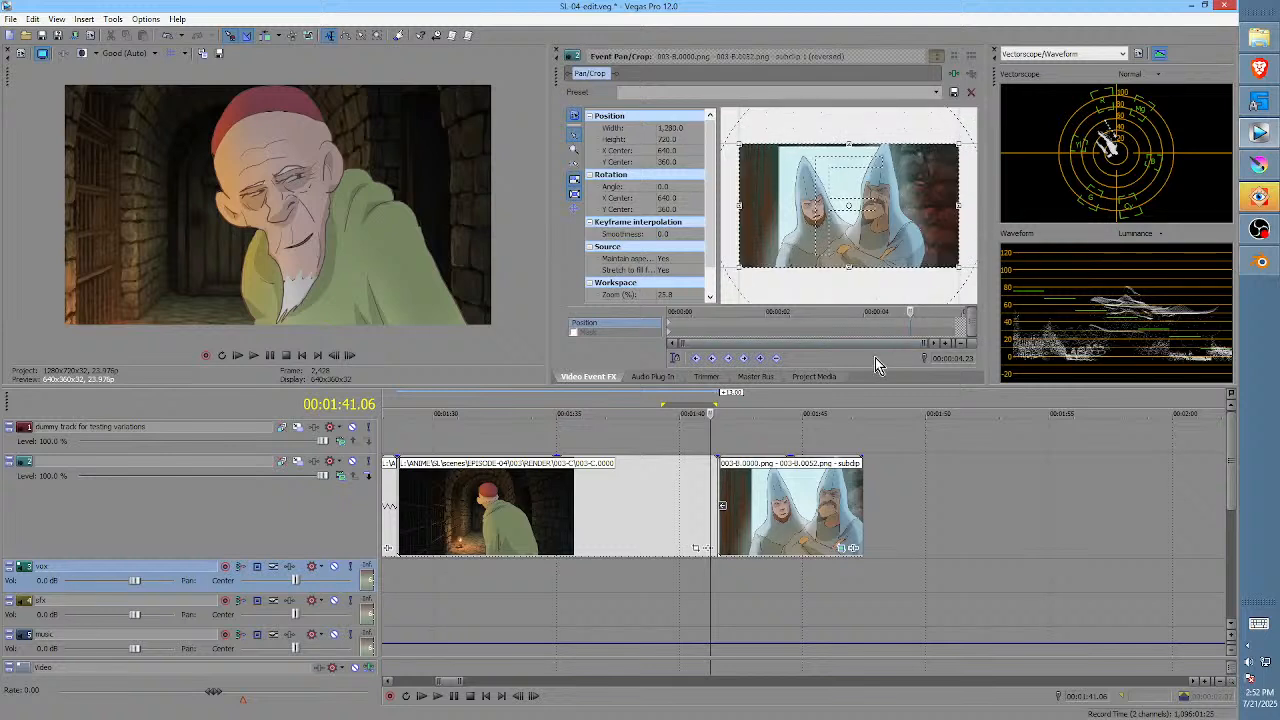
- Play the cut from the old man to the guards starting at 1:40.01
click(680, 583)
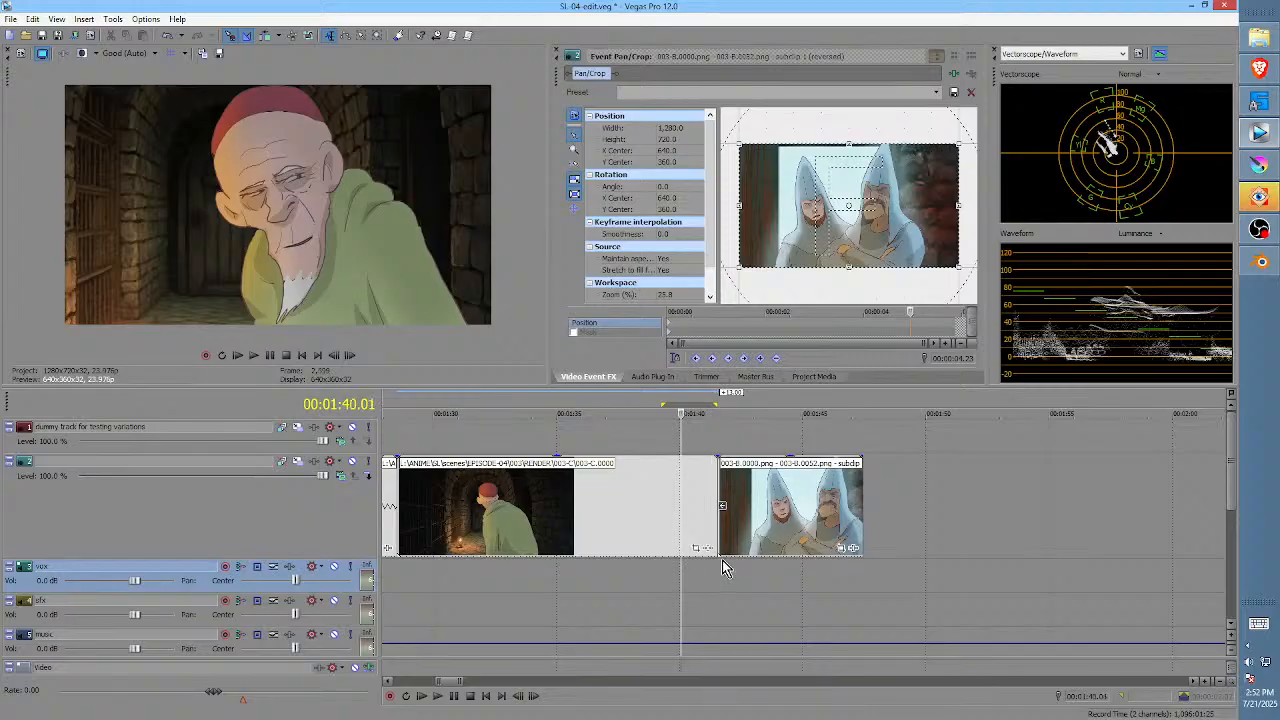
key(space)
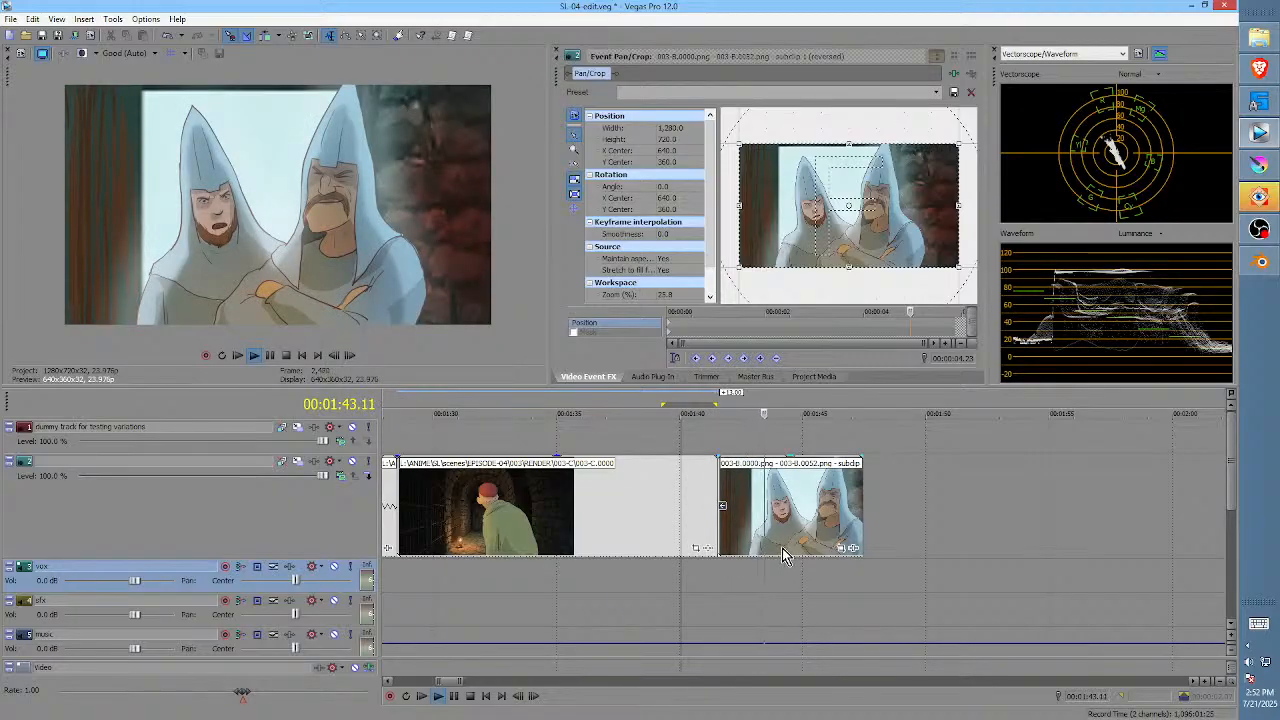
key(space)
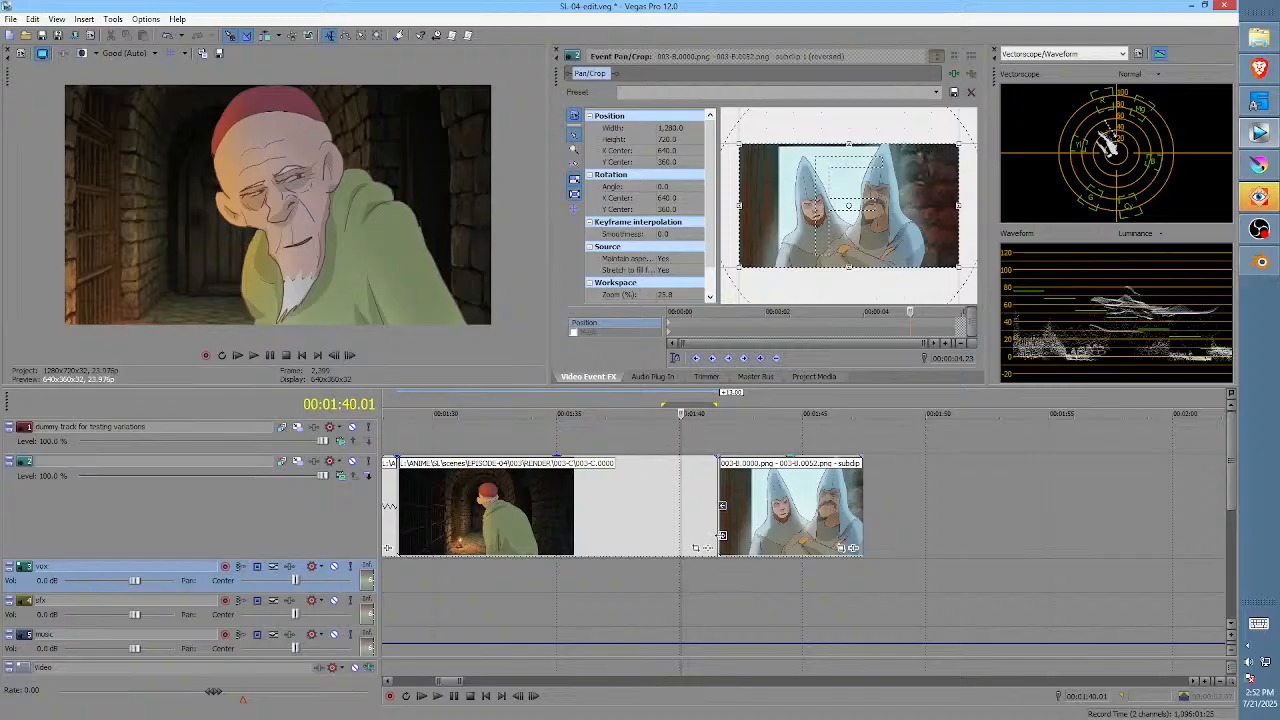
- Tighten the guards event's opening Pan/Crop frame to about 1,032 by 581, centred at X 612.9, and play the cut
click(721, 545)
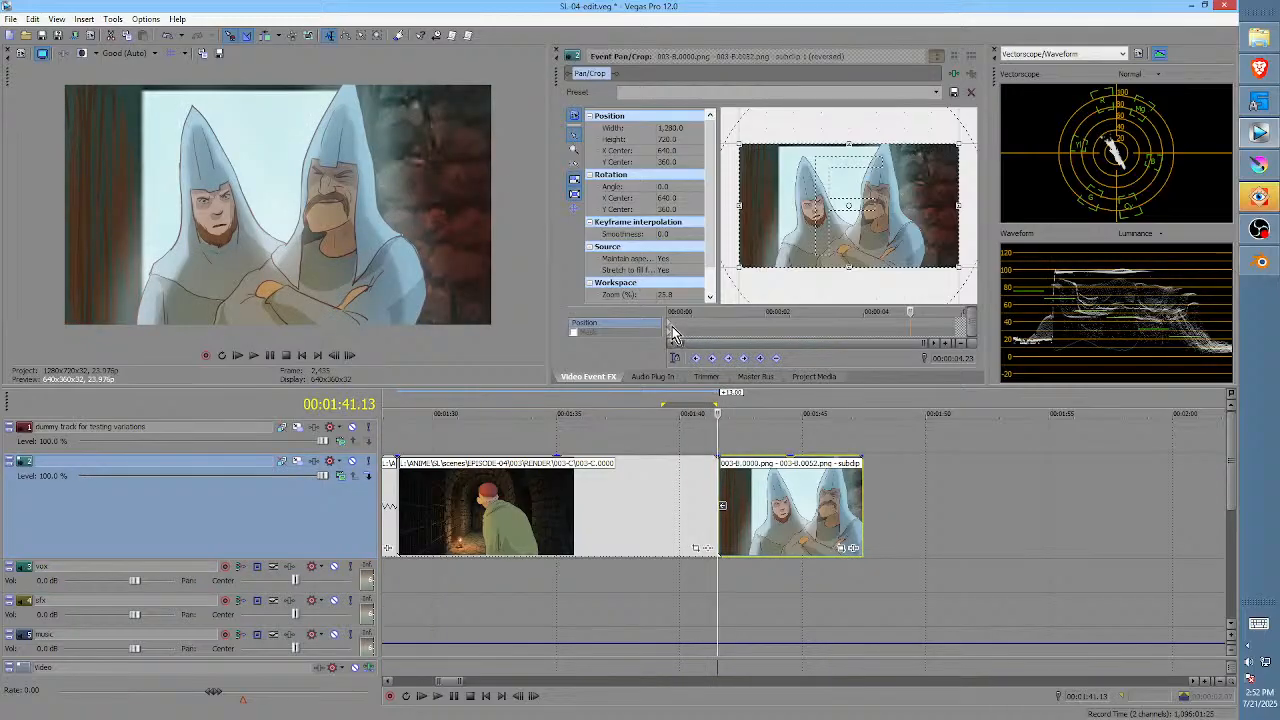
click(670, 330)
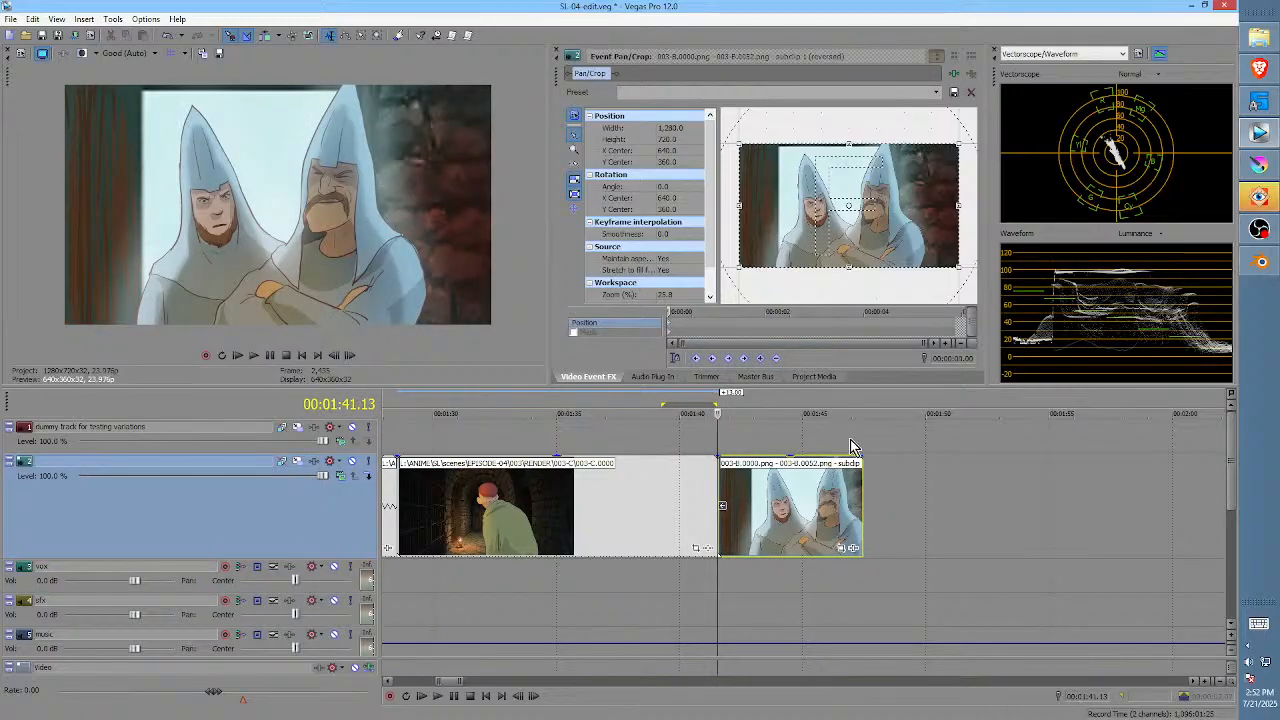
drag(958, 267, 878, 235)
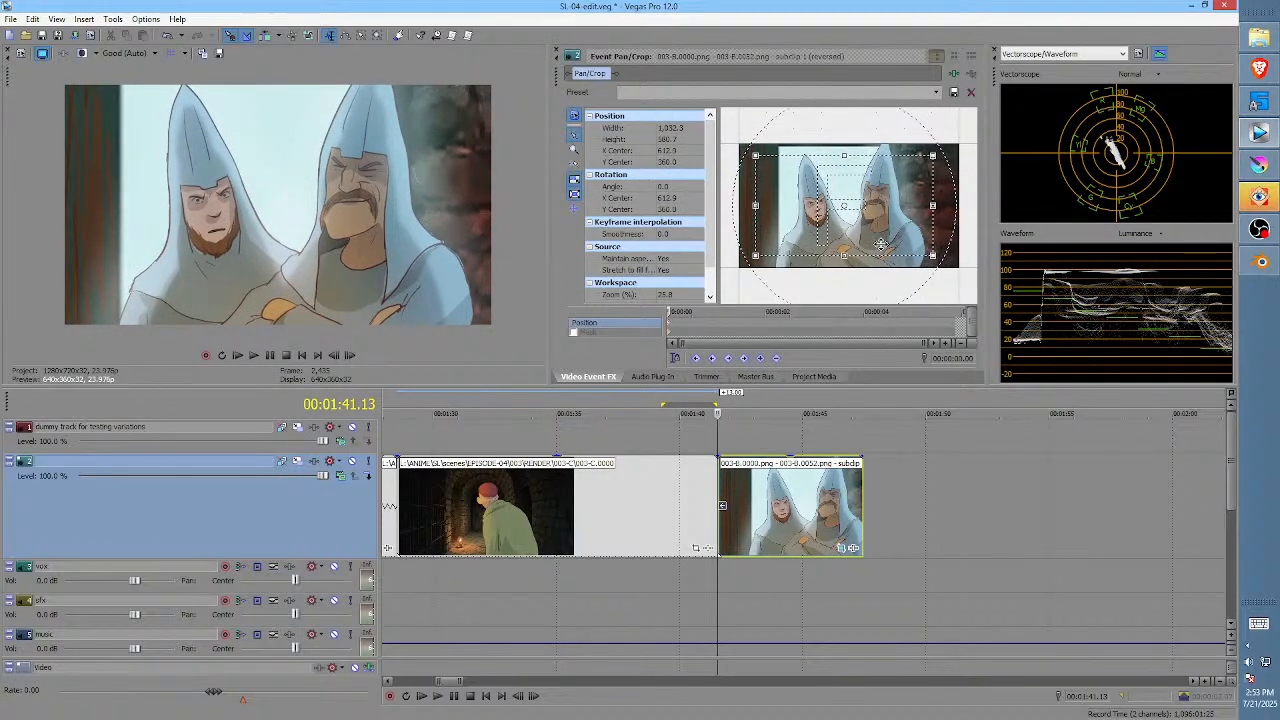
click(690, 580)
key(space)
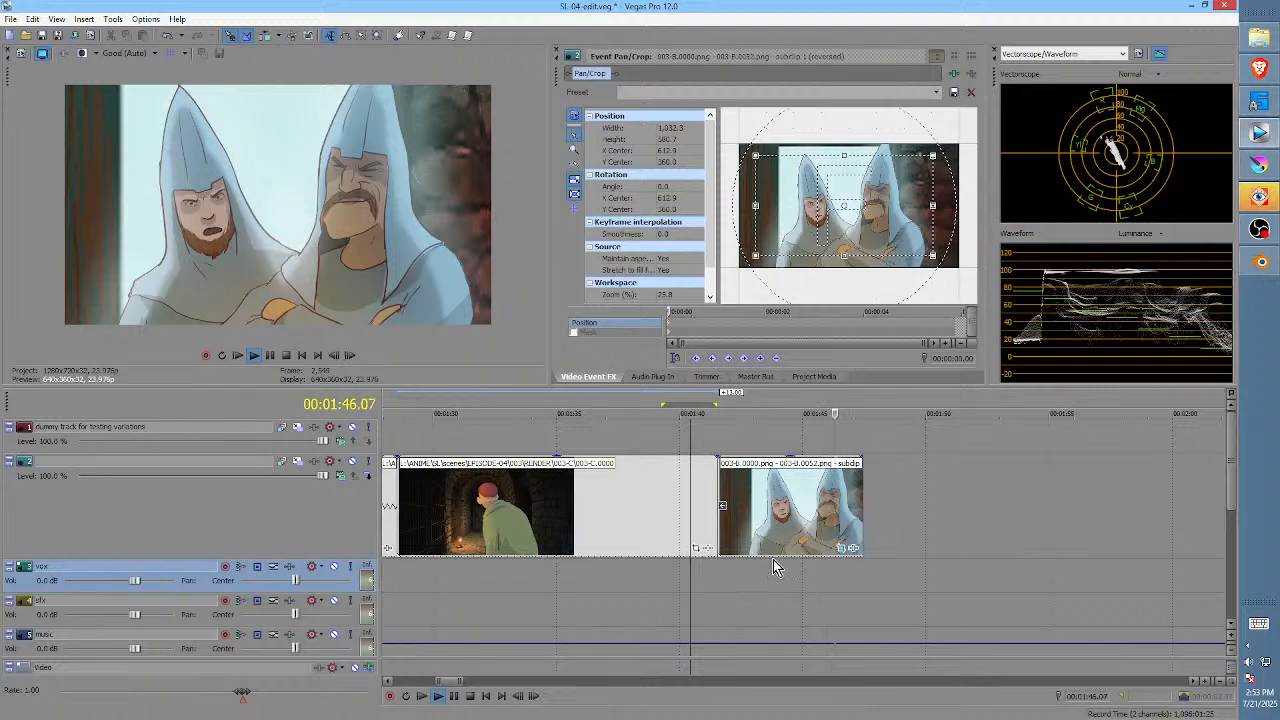
- Replay the guards shot from its opening at 1:41.13
key(space)
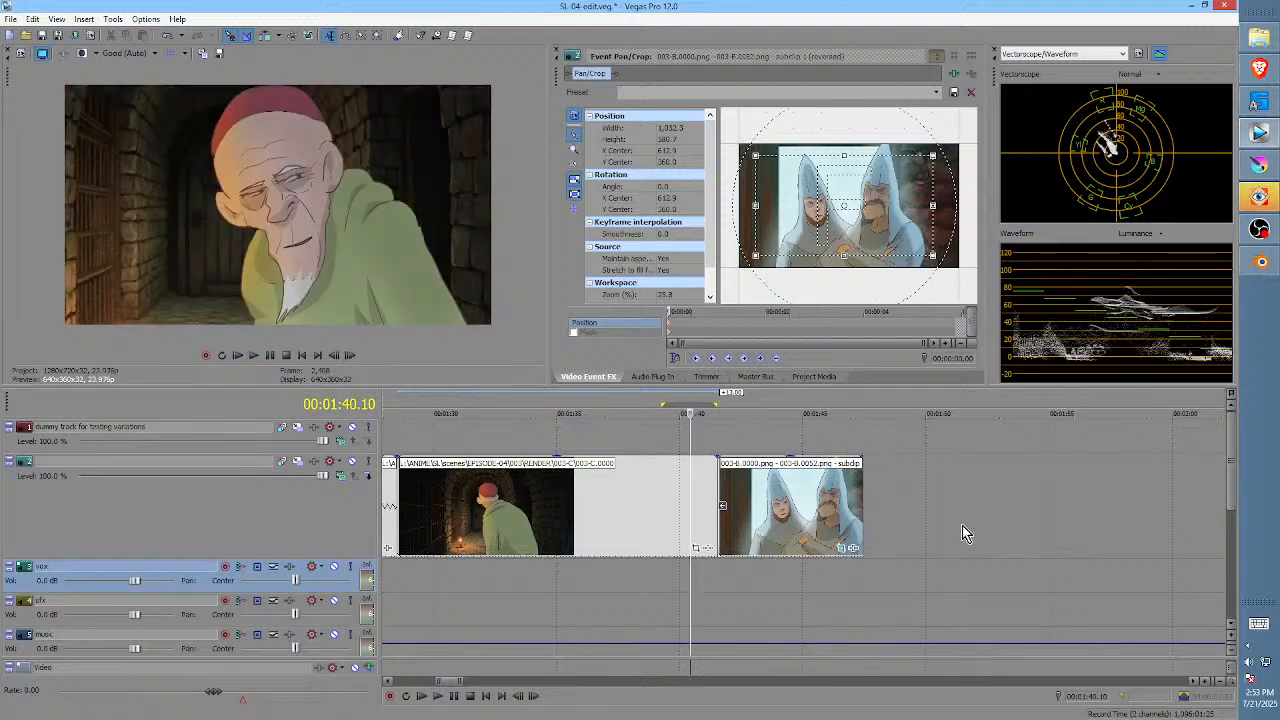
click(720, 568)
key(space)
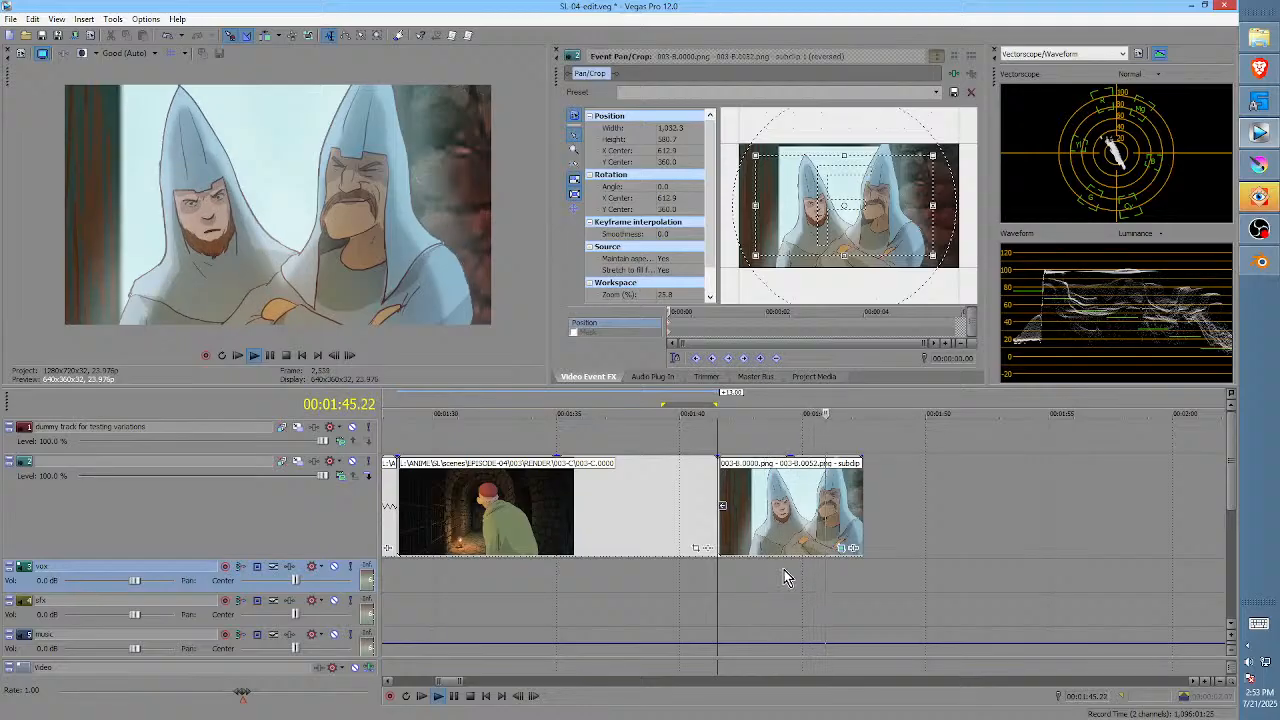
key(space)
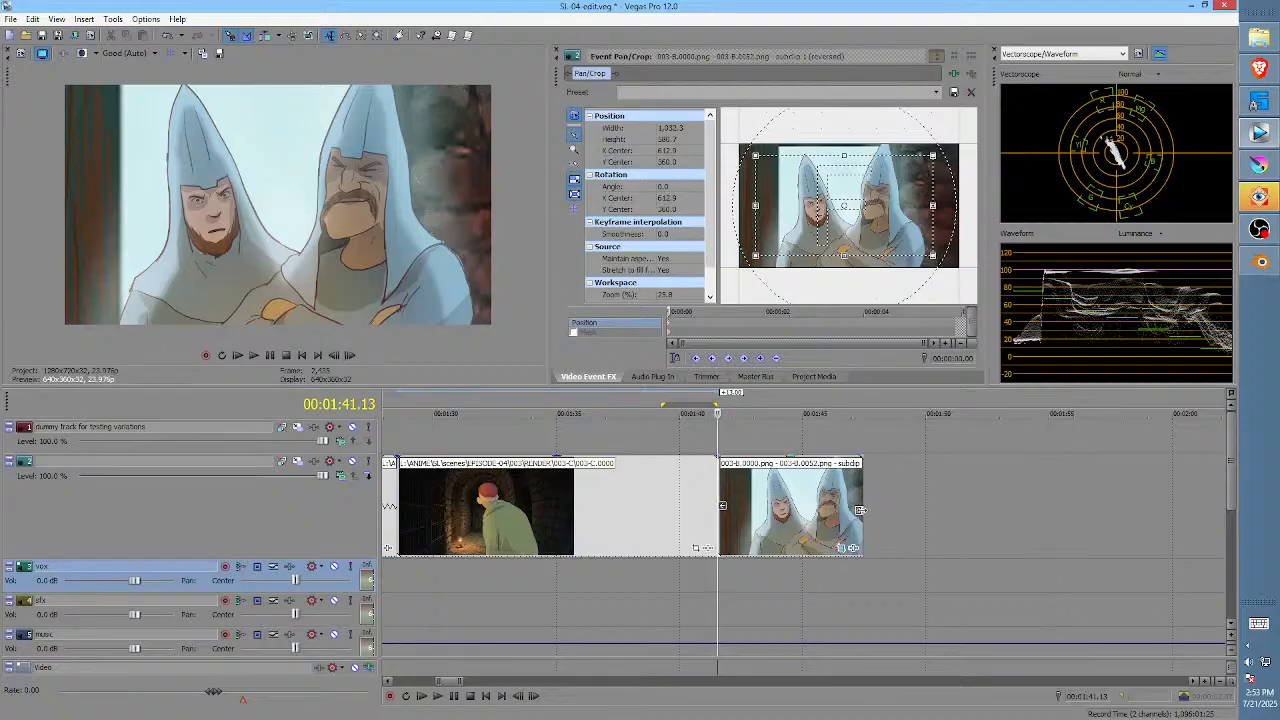
- Try splitting the guards event at 1:44.21 and trimming the start of its second piece, and undo both edits
click(800, 520)
scroll(801, 515, up, 3)
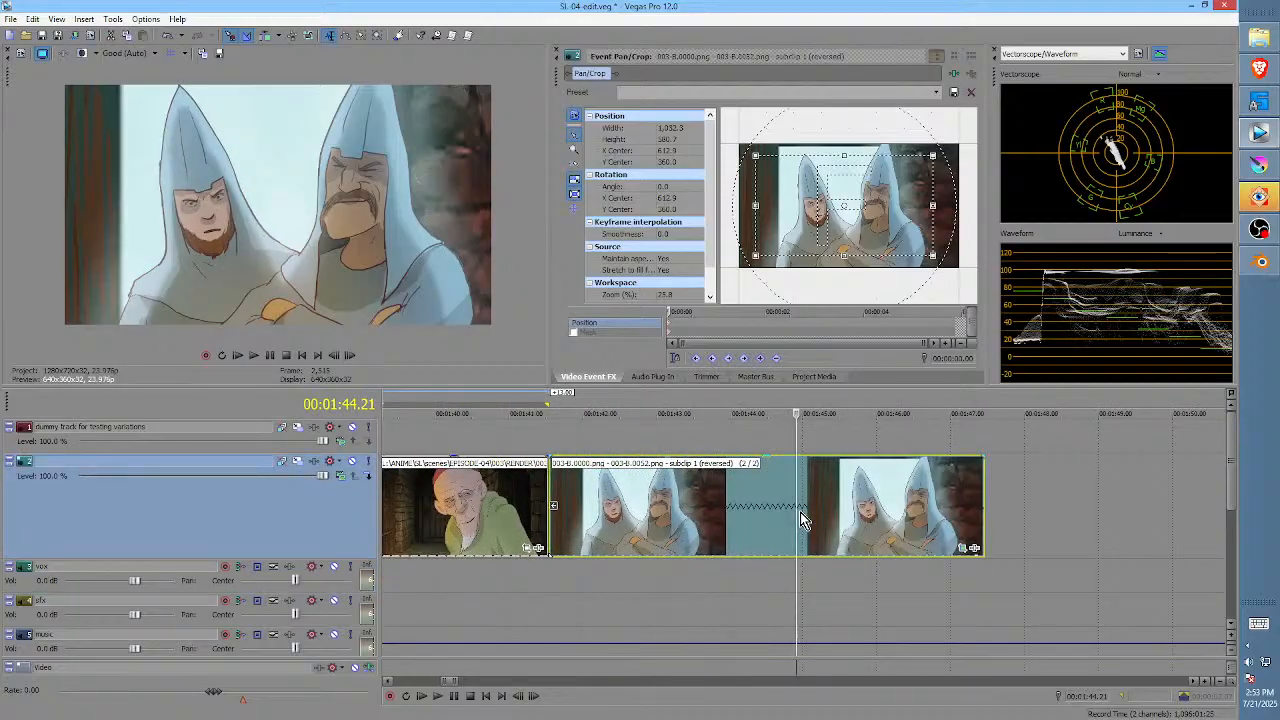
mouse_move(785, 575)
mouse_down()
mouse_move(729, 563)
mouse_move(797, 568)
mouse_up()
click(797, 569)
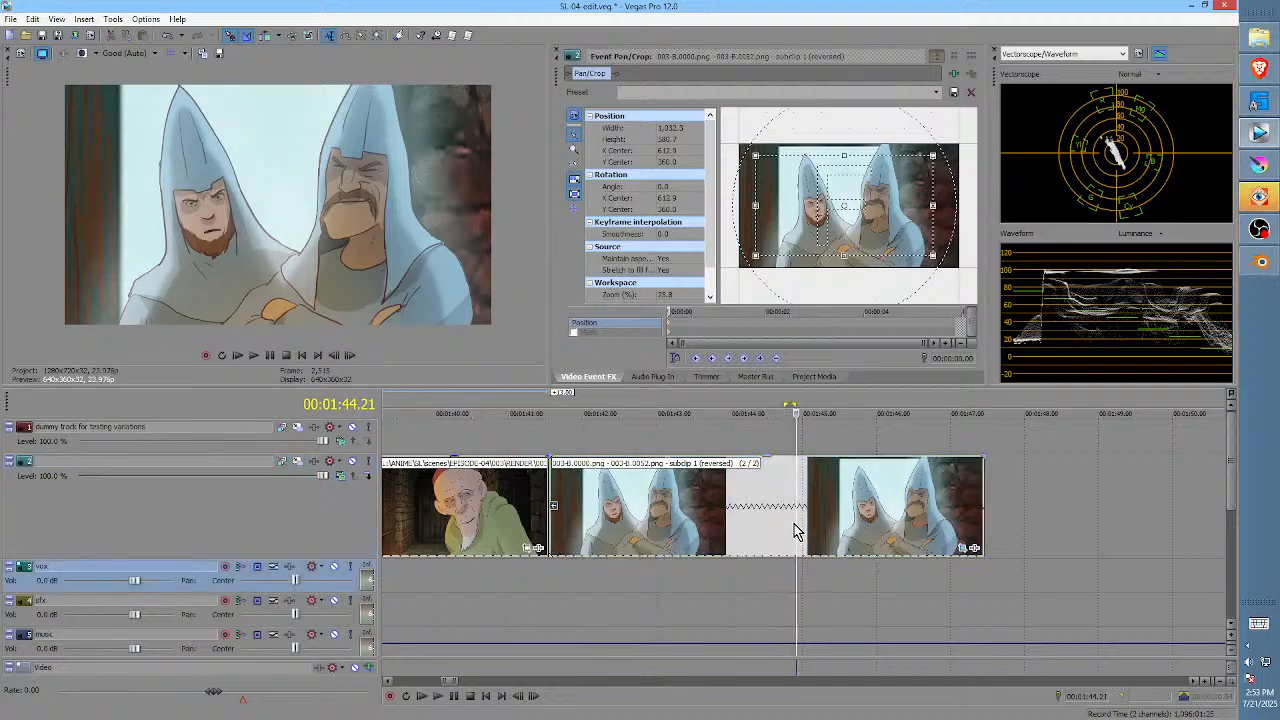
click(795, 524)
key(s)
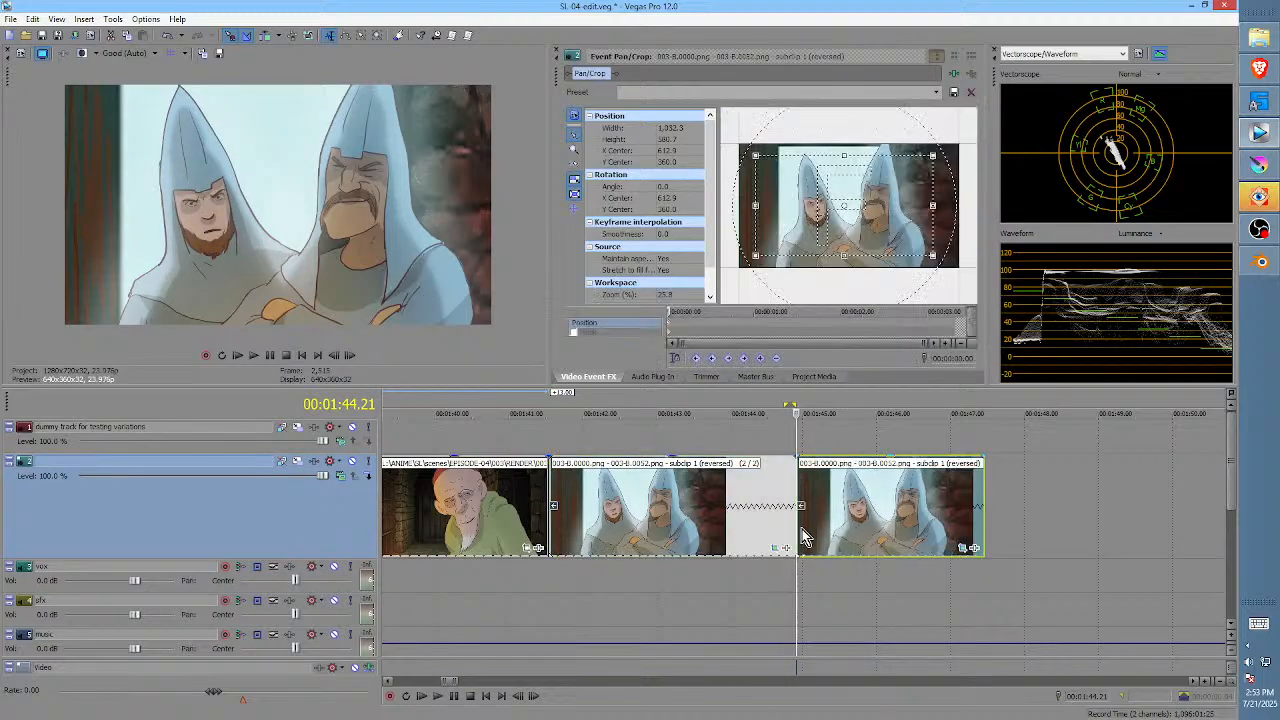
mouse_move(800, 528)
mouse_down()
mouse_move(824, 528)
mouse_move(810, 528)
mouse_up()
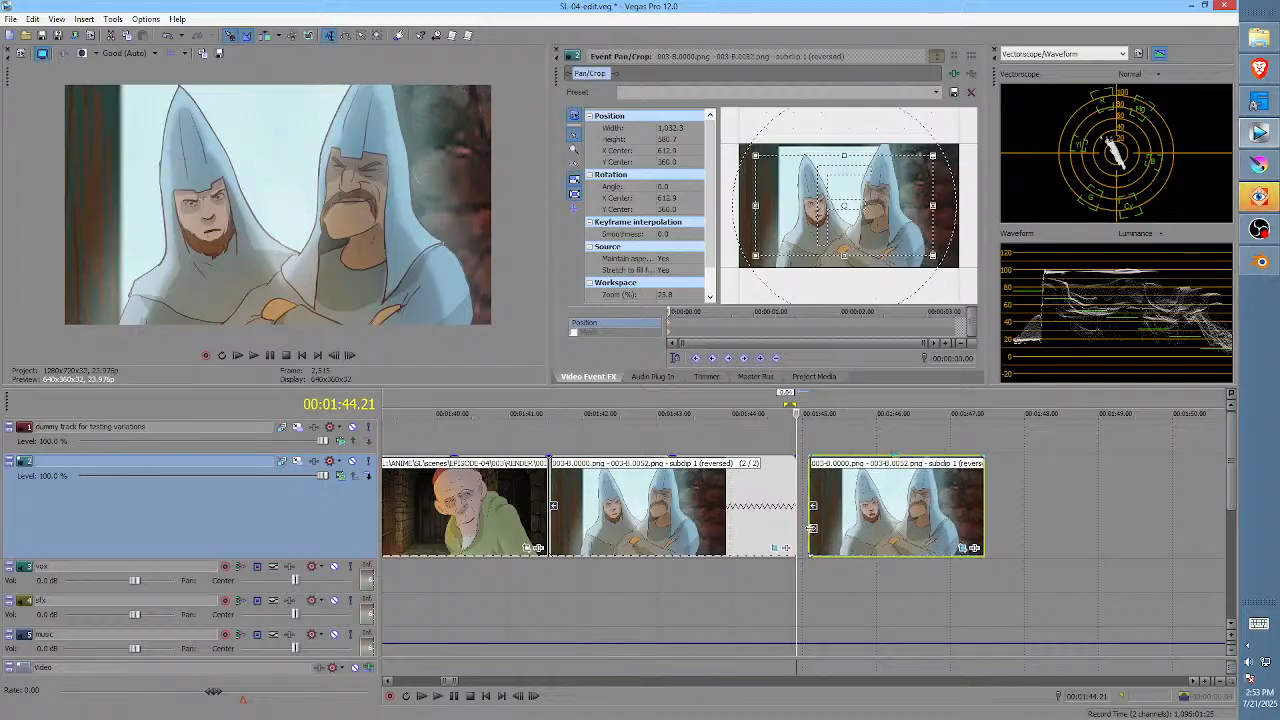
drag(810, 575, 940, 567)
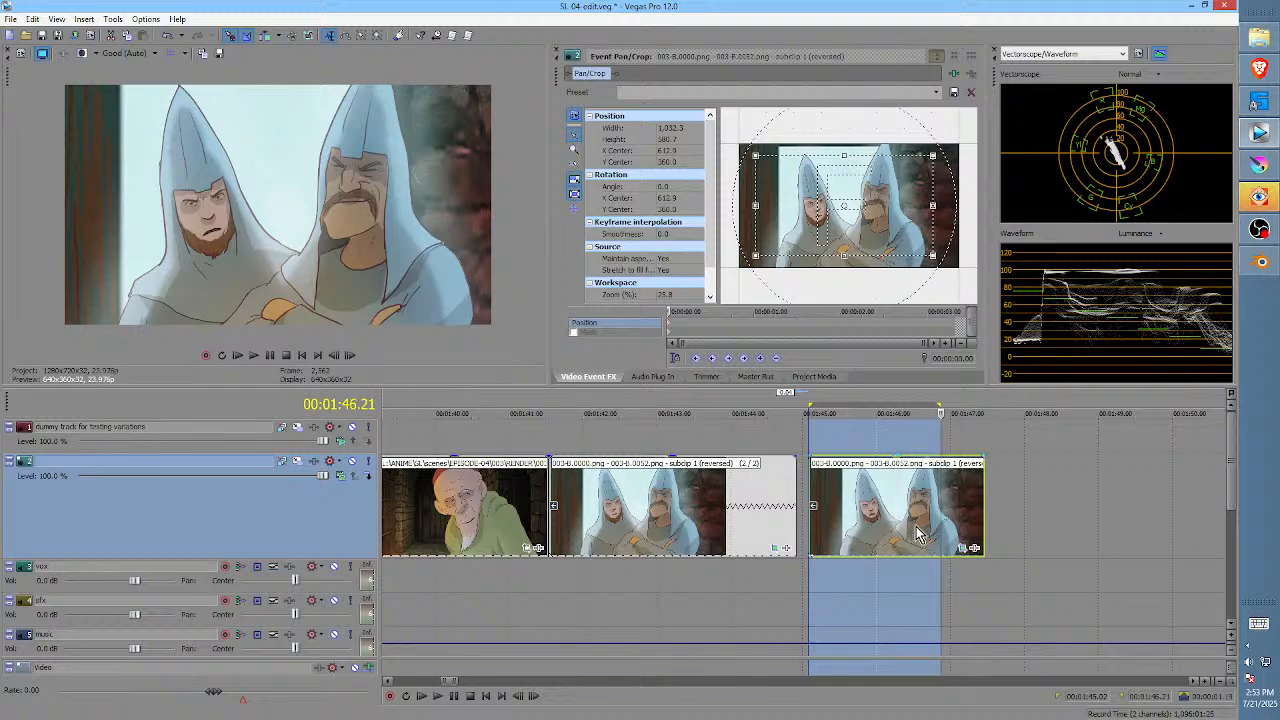
key(ctrl+z)
key(ctrl+z)
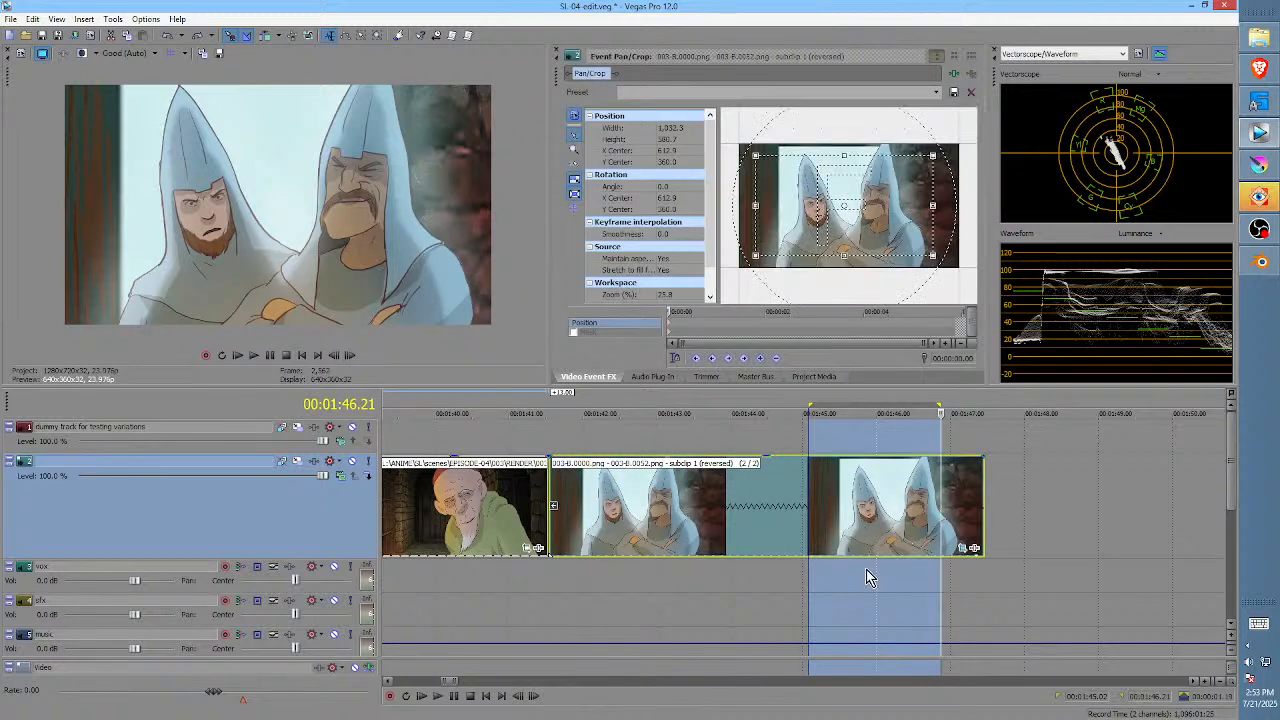
- Split the guards event at 1:46.11, trim about 11 frames off the second piece's start and close the gap
drag(868, 572, 912, 540)
click(912, 535)
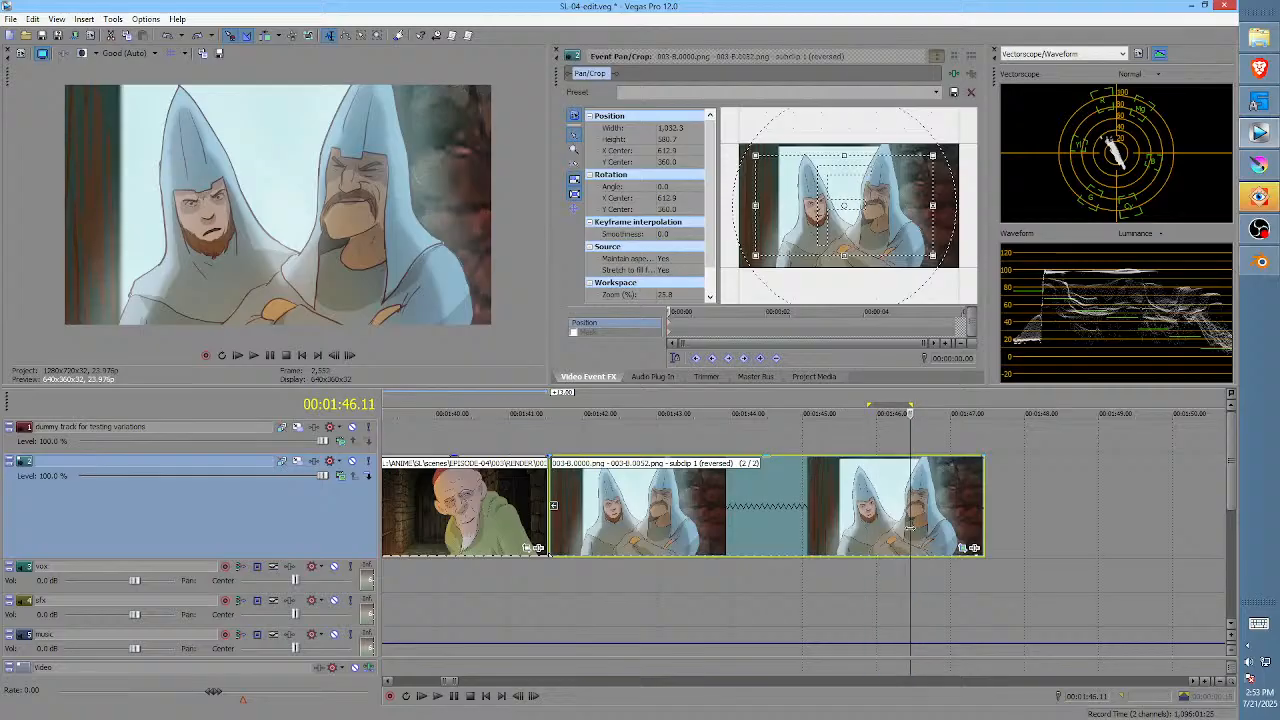
key(s)
mouse_move(912, 529)
mouse_down()
mouse_move(948, 527)
mouse_move(927, 527)
mouse_up()
key(KP_4)
key(KP_4)
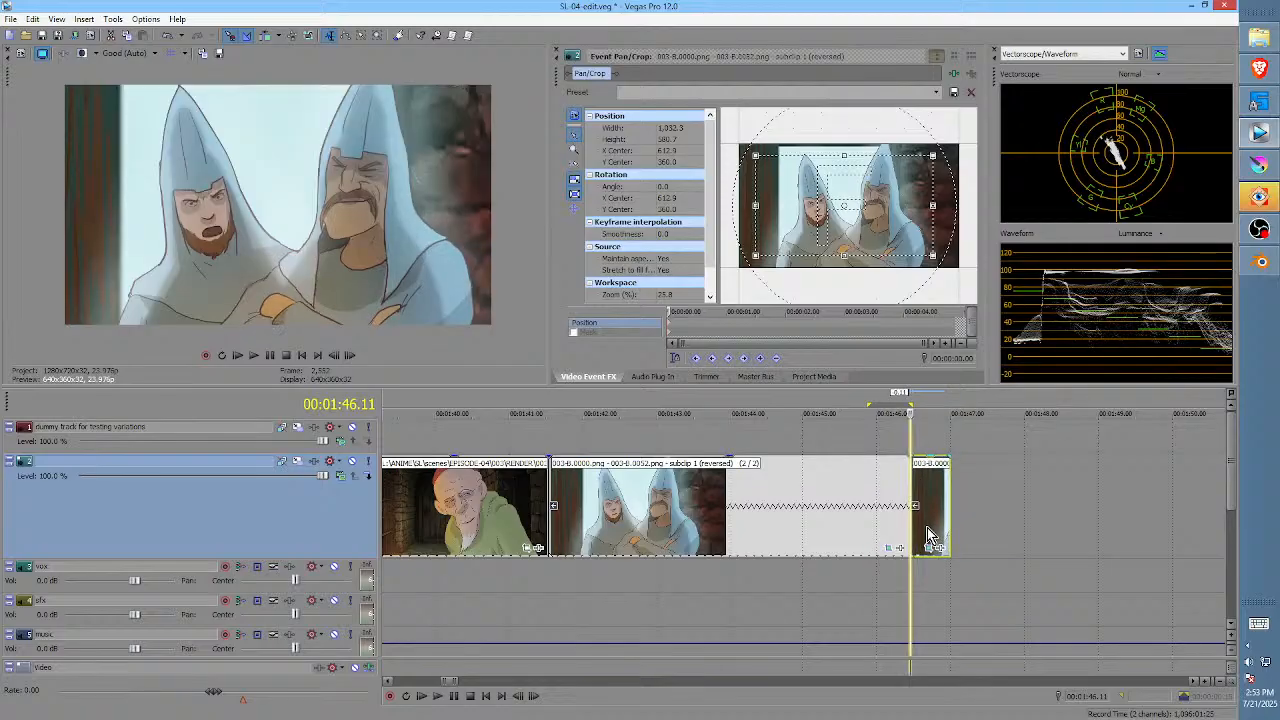
- Play the cut from the old man through the split guards shot starting at 1:39.00, and replay it from slightly further on
click(539, 576)
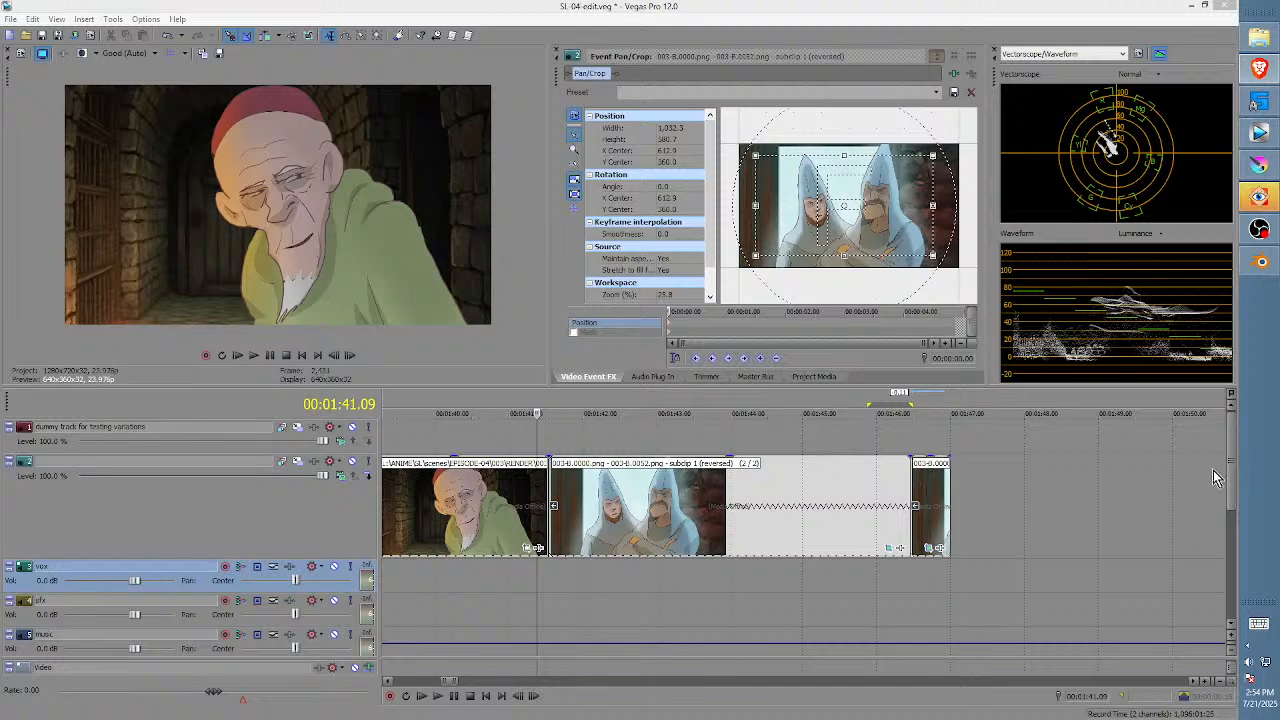
click(489, 588)
scroll(560, 584, down, 3)
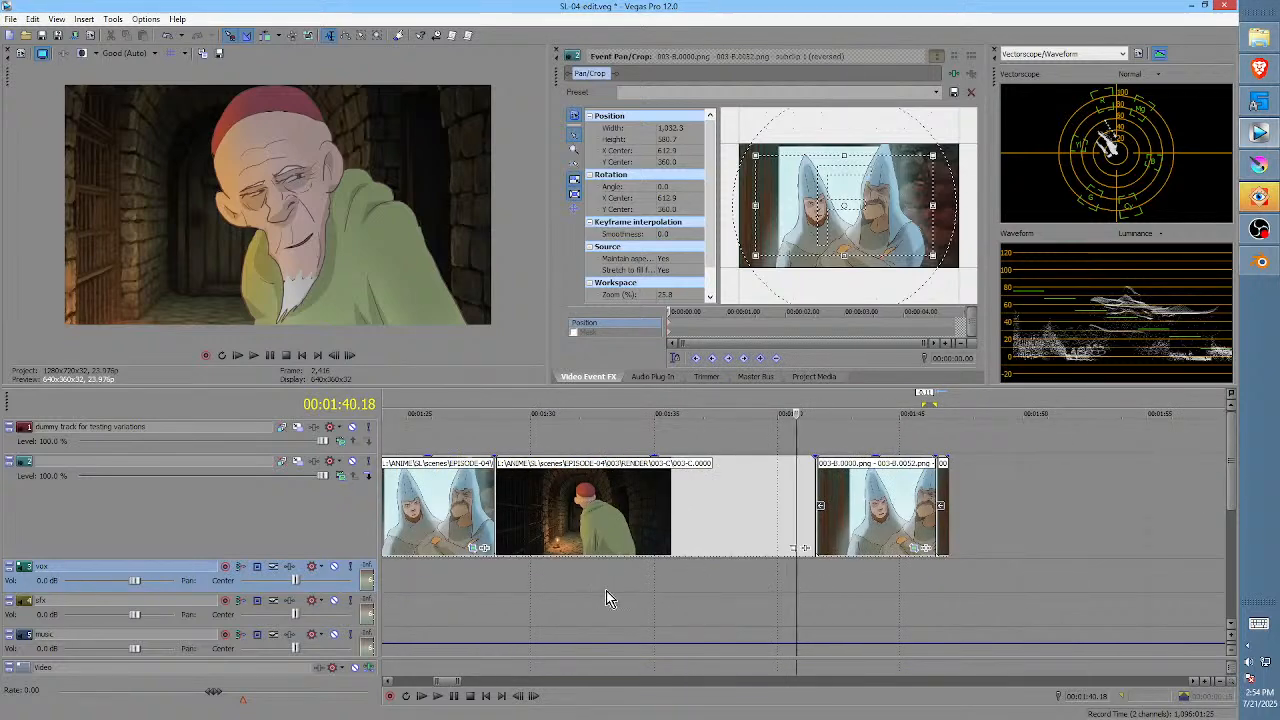
scroll(606, 598, down, 2)
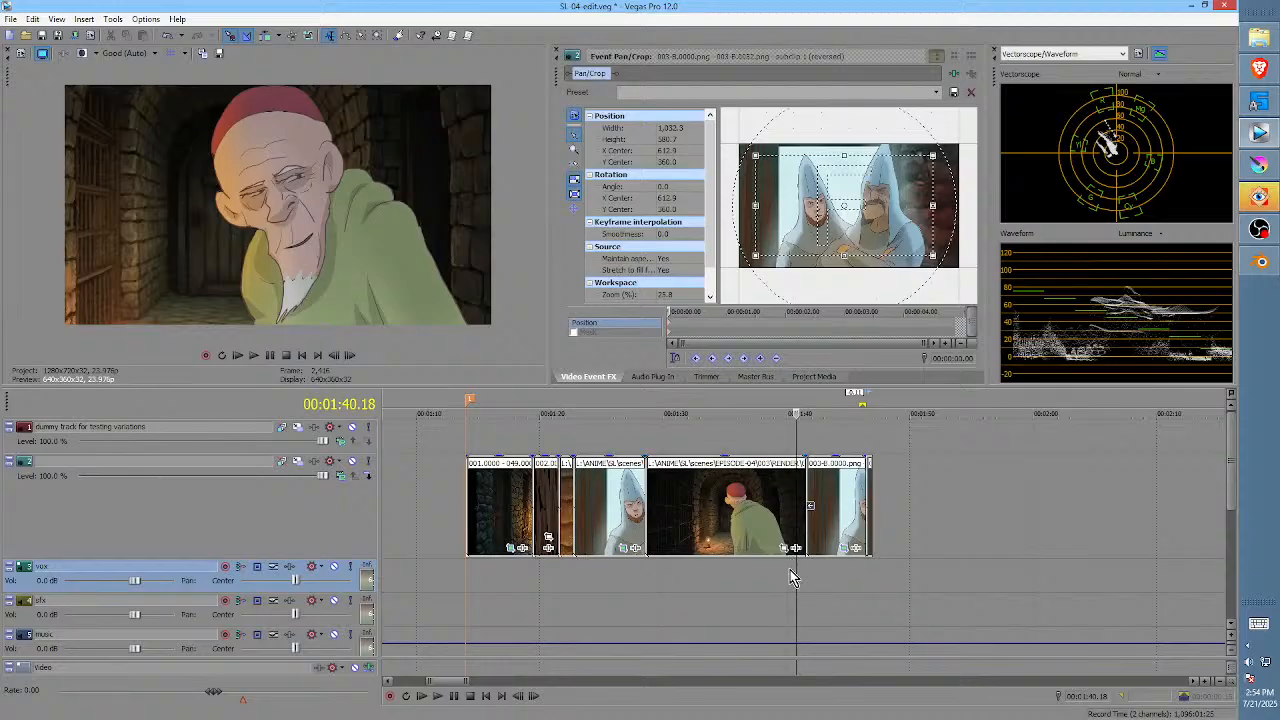
scroll(785, 585, up, 5)
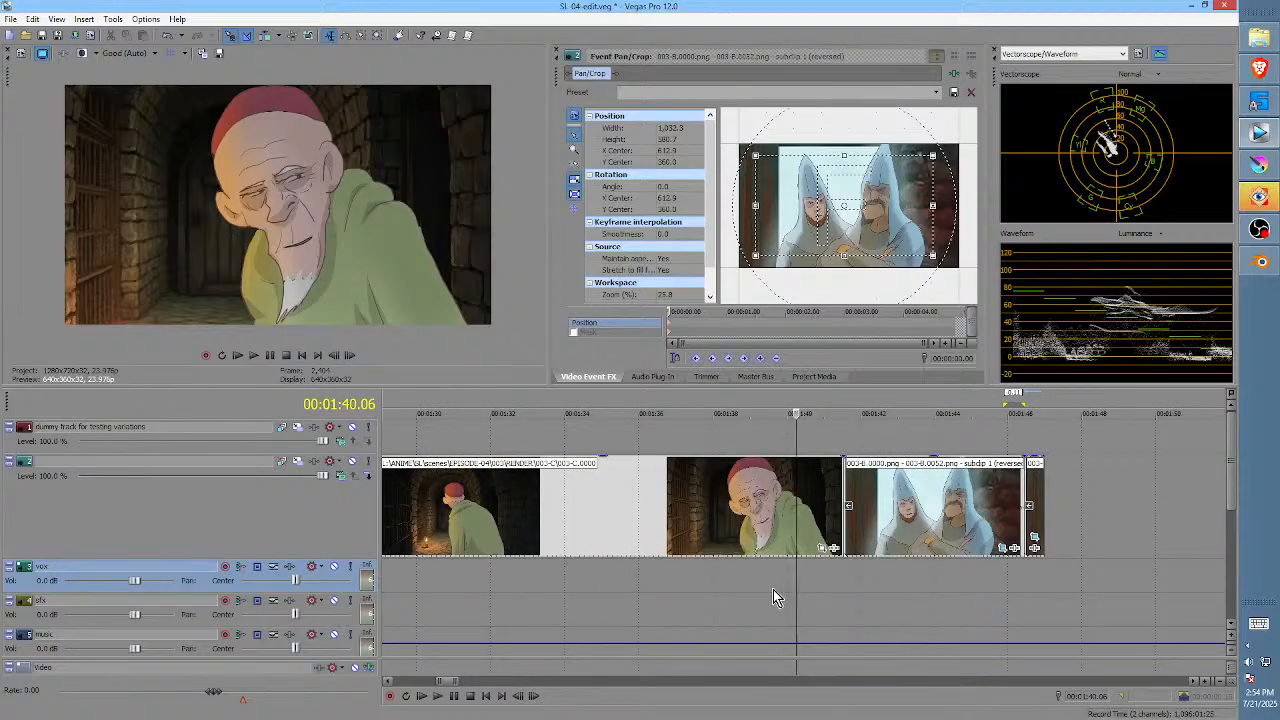
click(750, 578)
key(space)
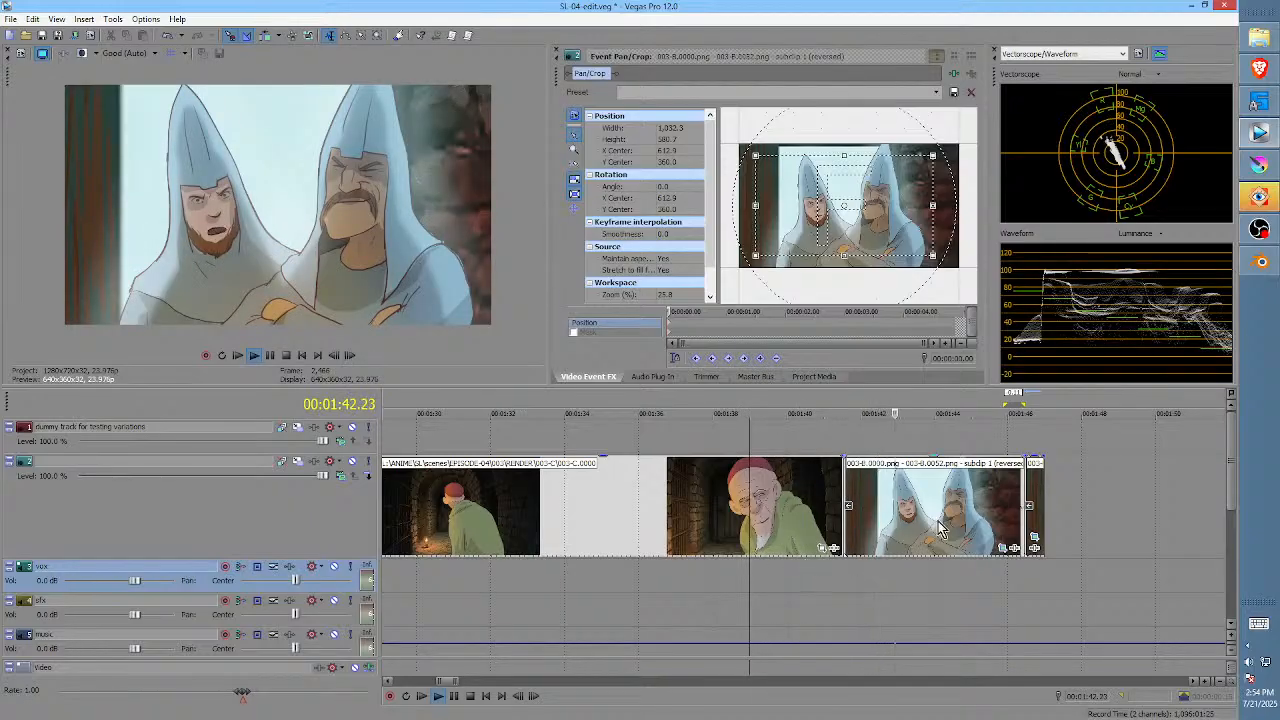
key(space)
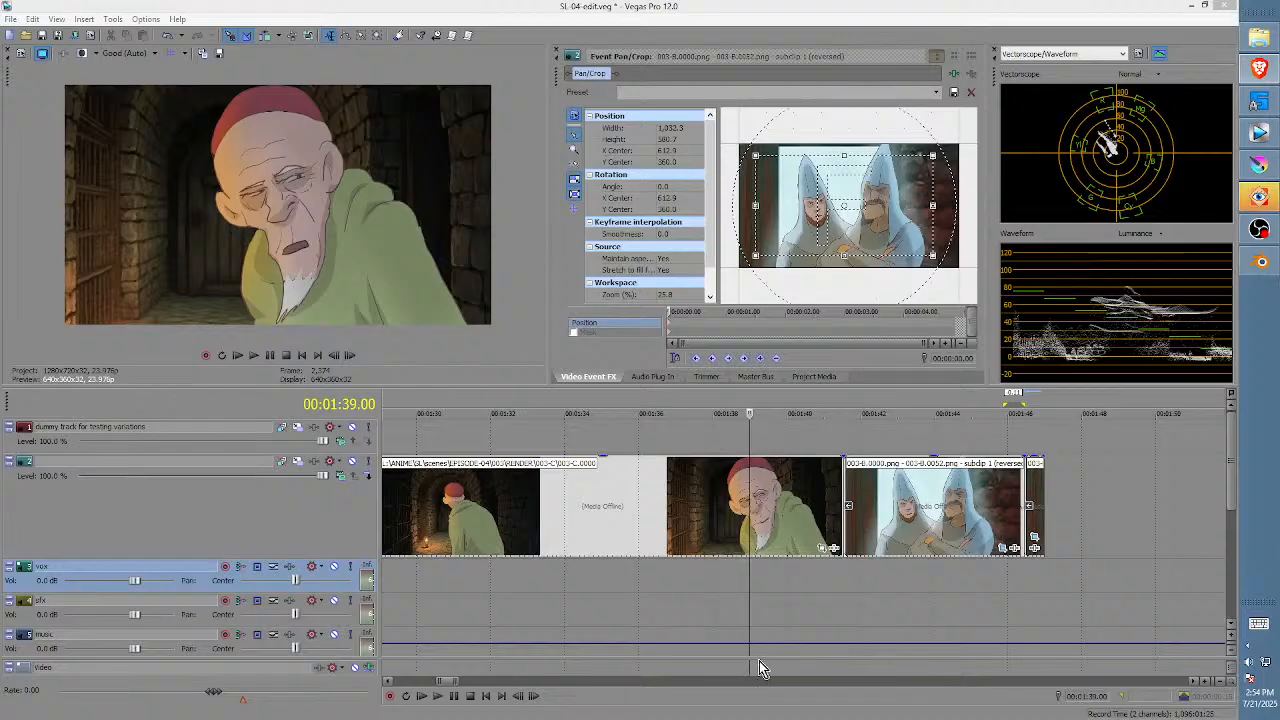
click(777, 563)
key(space)
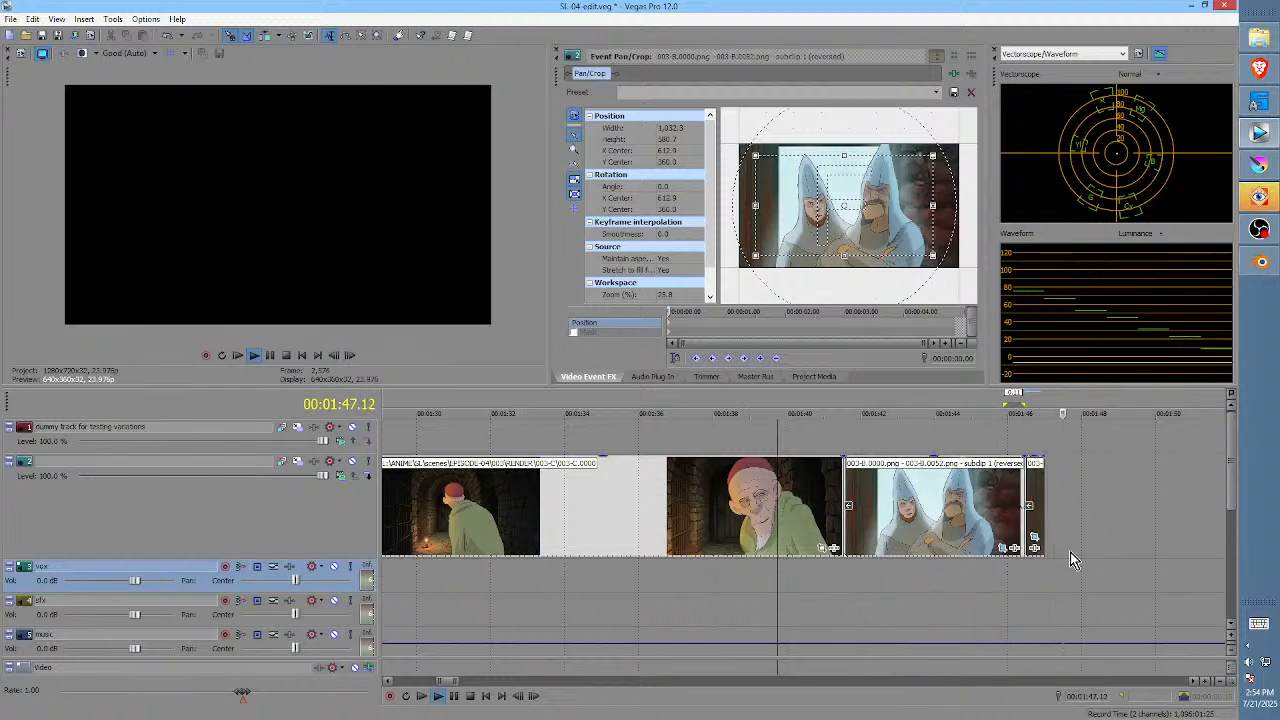
key(space)
- Extend the end of the last guards piece by about 14 frames and review the transition between the two pieces
click(1043, 528)
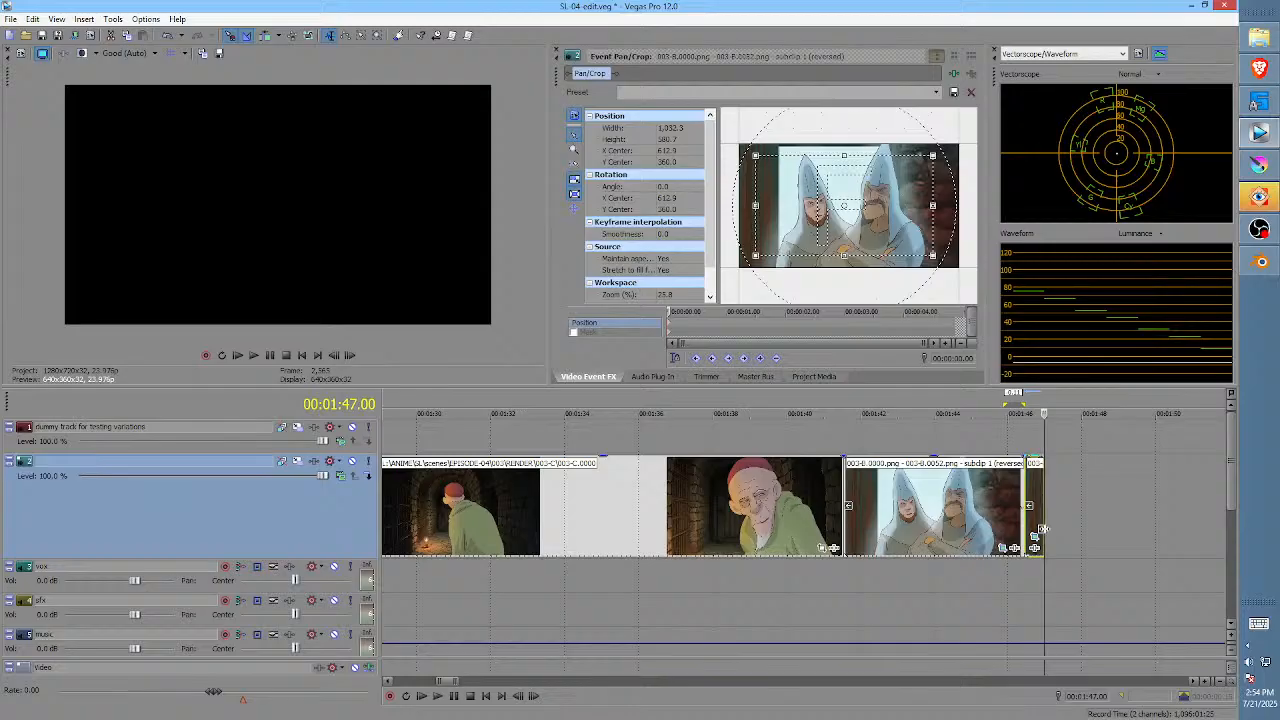
mouse_move(1046, 528)
mouse_down()
mouse_move(1078, 534)
mouse_move(1064, 534)
mouse_up()
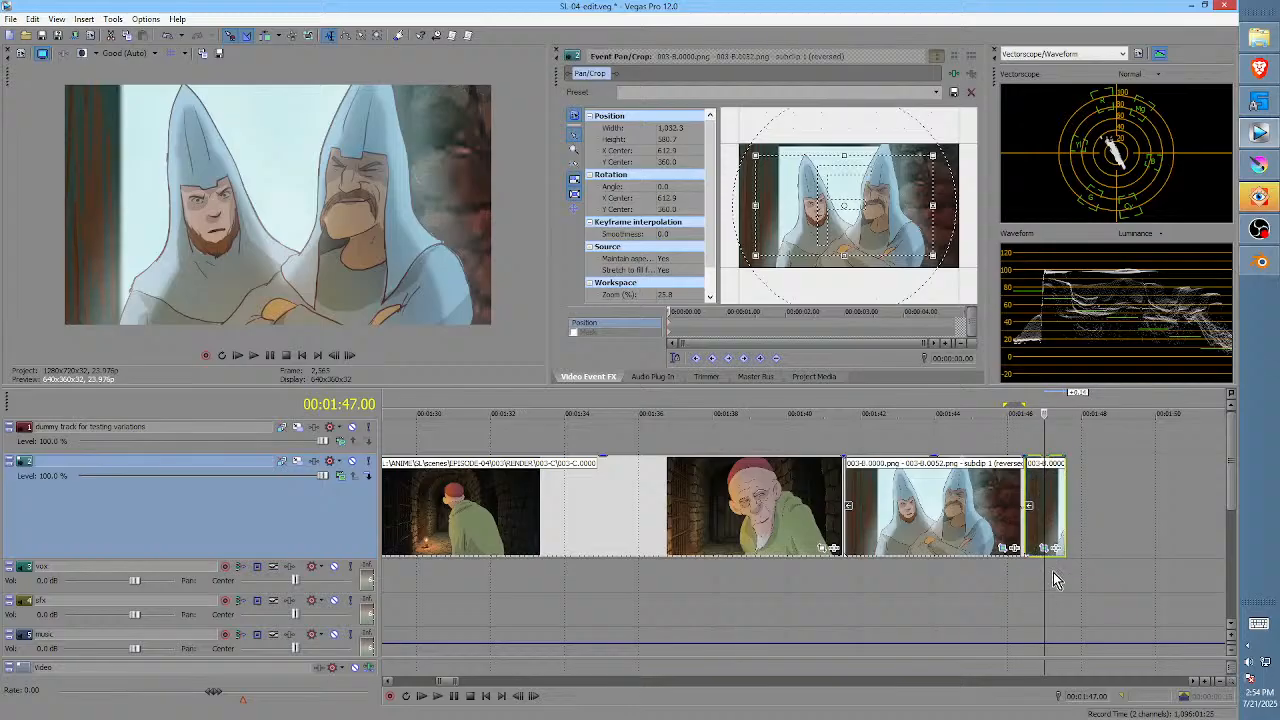
click(1055, 580)
scroll(950, 555, up, 3)
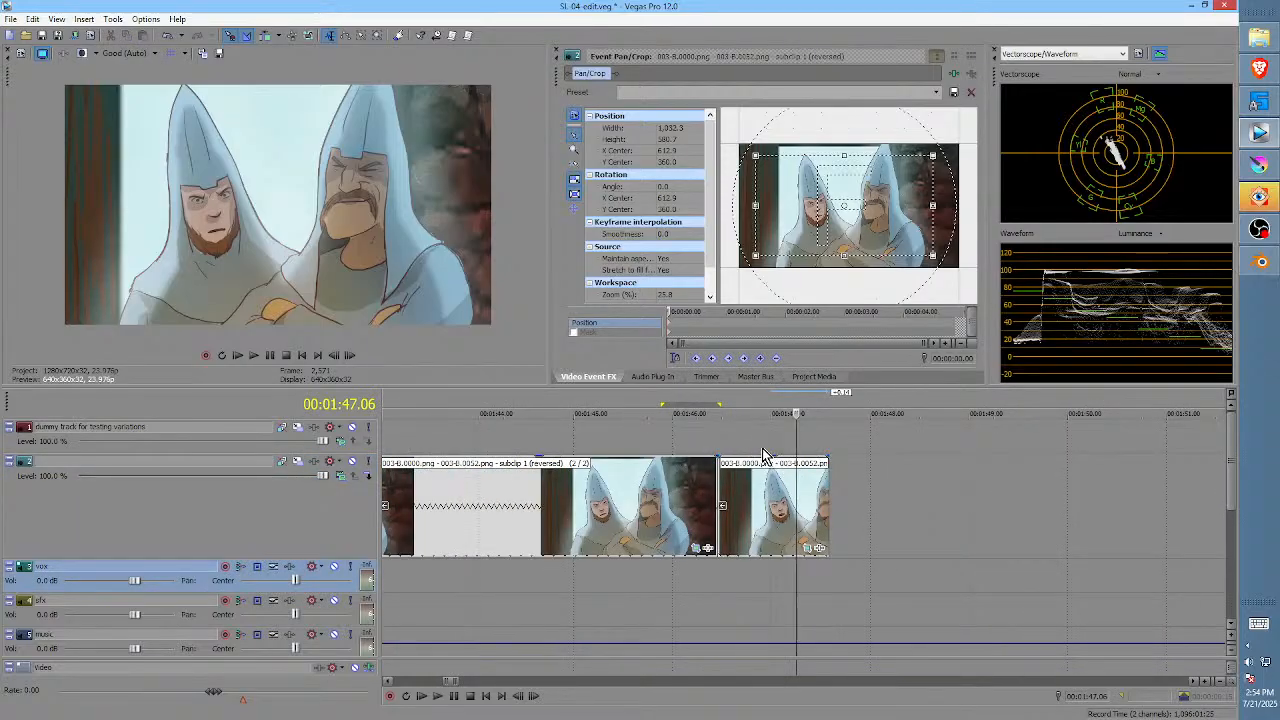
drag(665, 586, 770, 572)
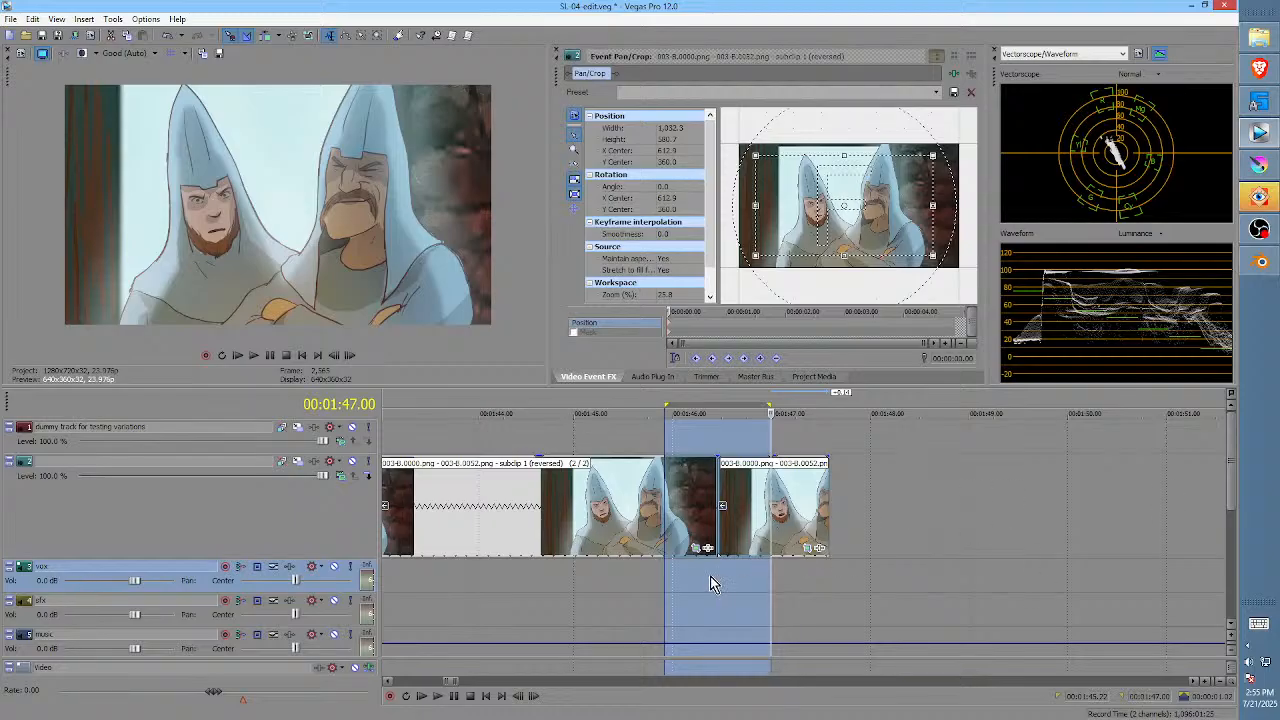
click(636, 573)
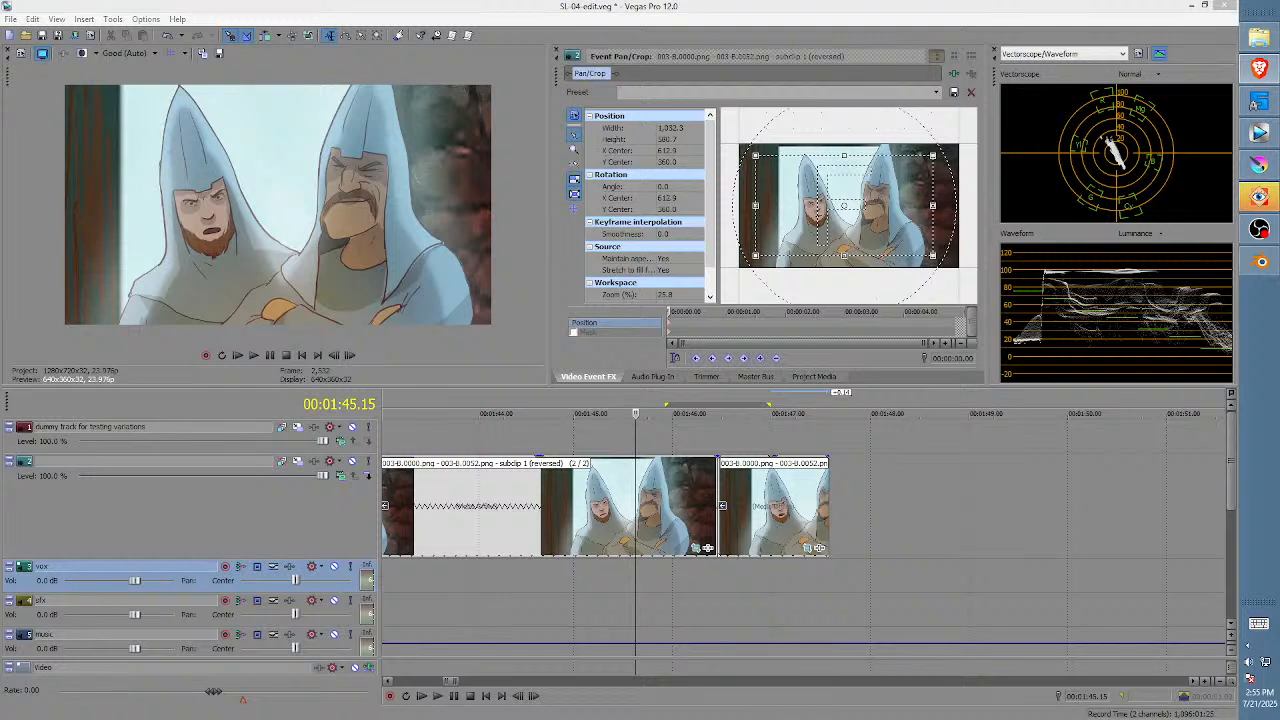
- Switch to the SL04 screenplay in the browser and add a (BEAT) and "I just don't understand why Golech---" after Joahkim's "know it, Asher."
key(alt+Tab)
double_click(824, 130)
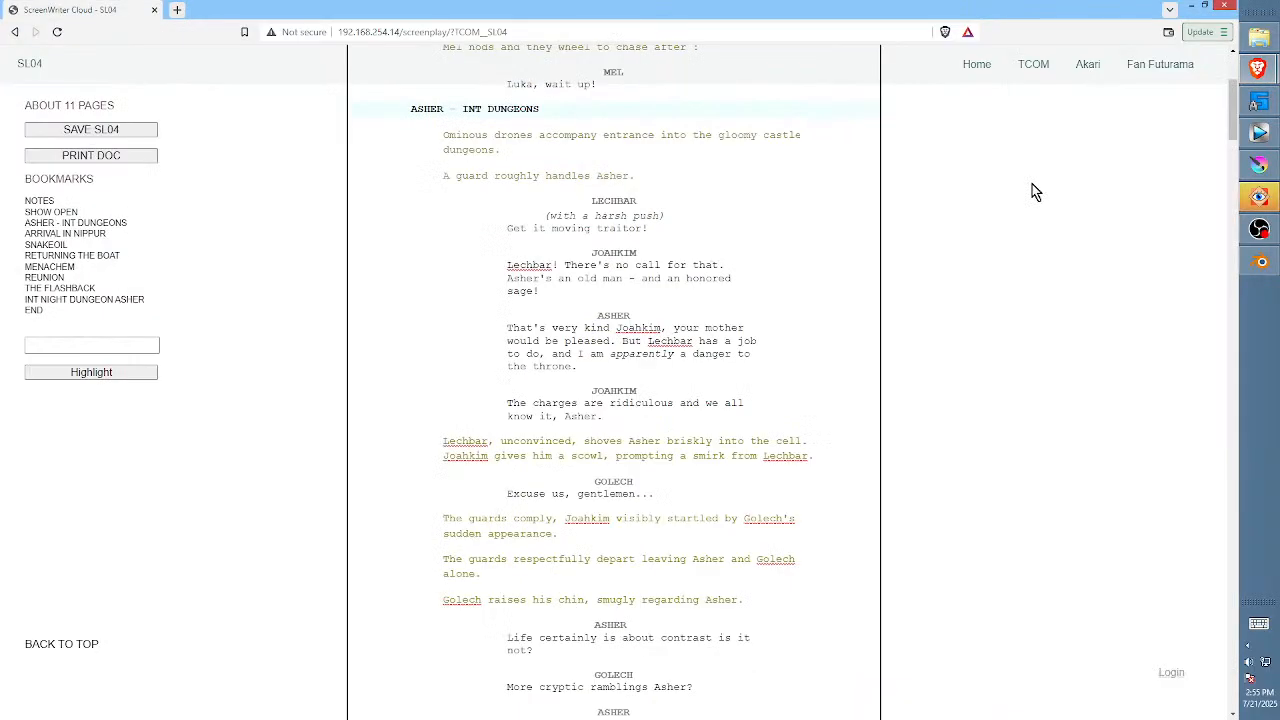
click(649, 432)
key(Return)
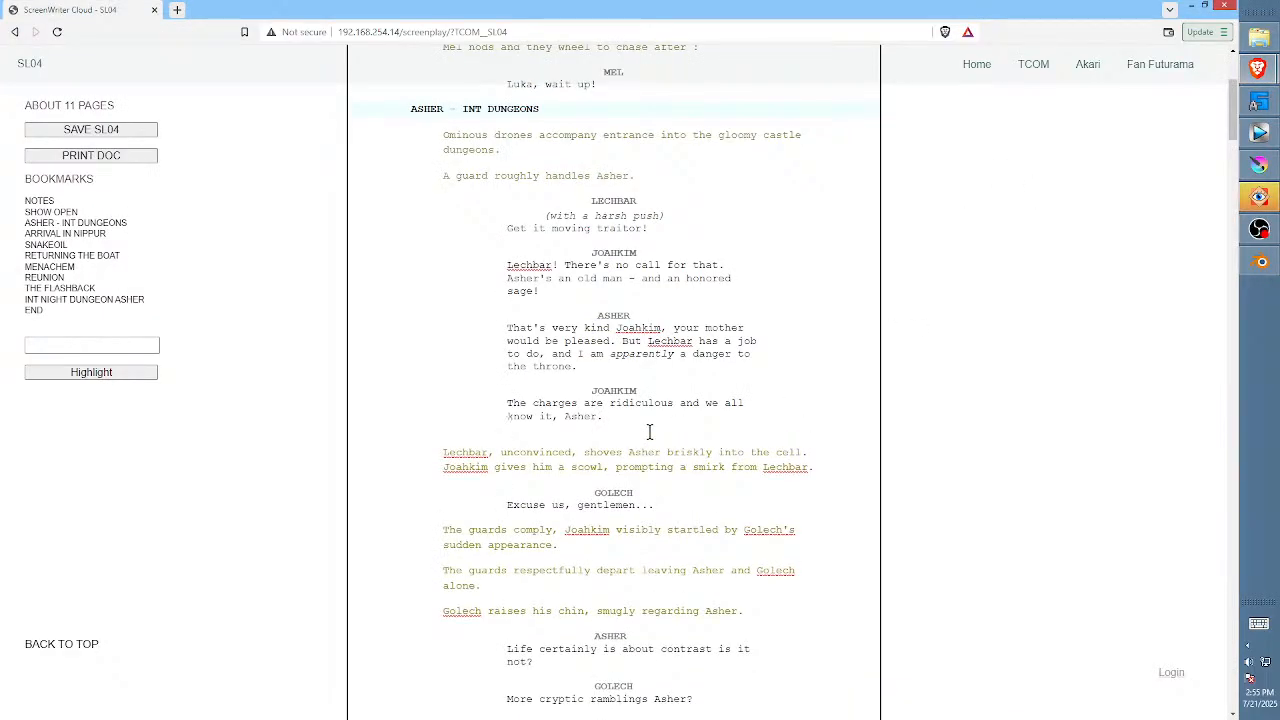
text(BEAT)
key(Return)
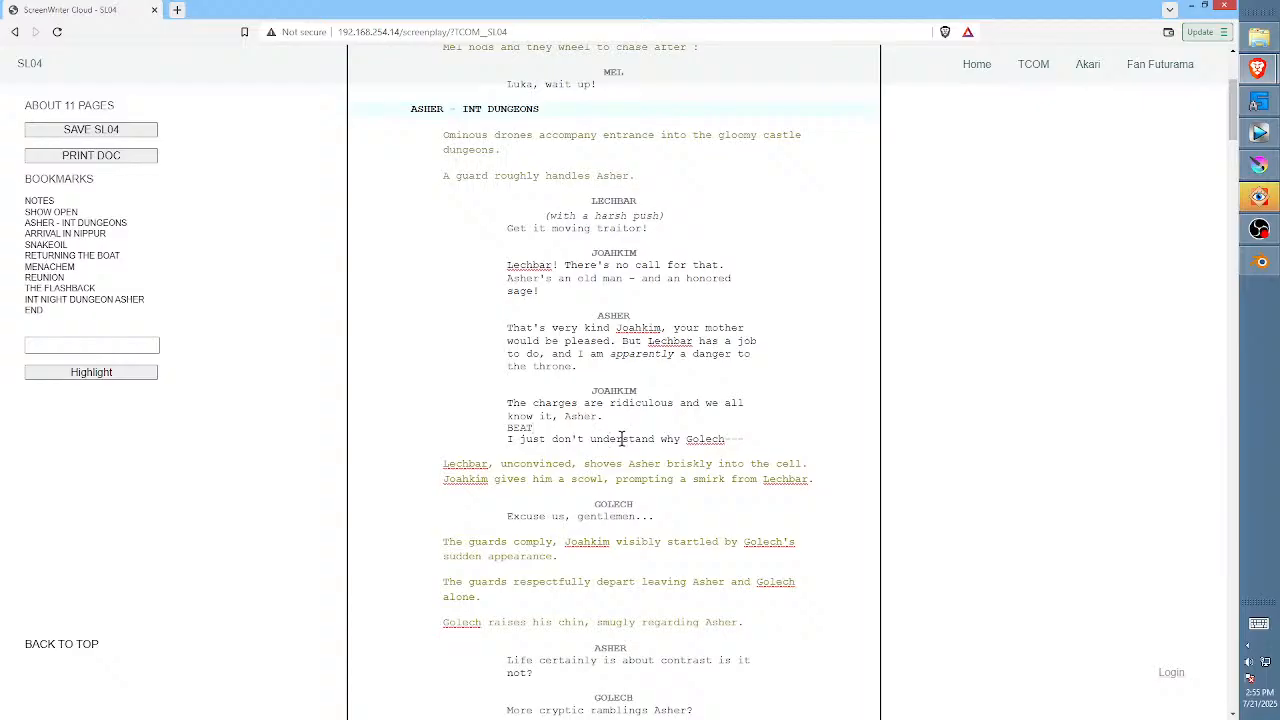
key(Tab)
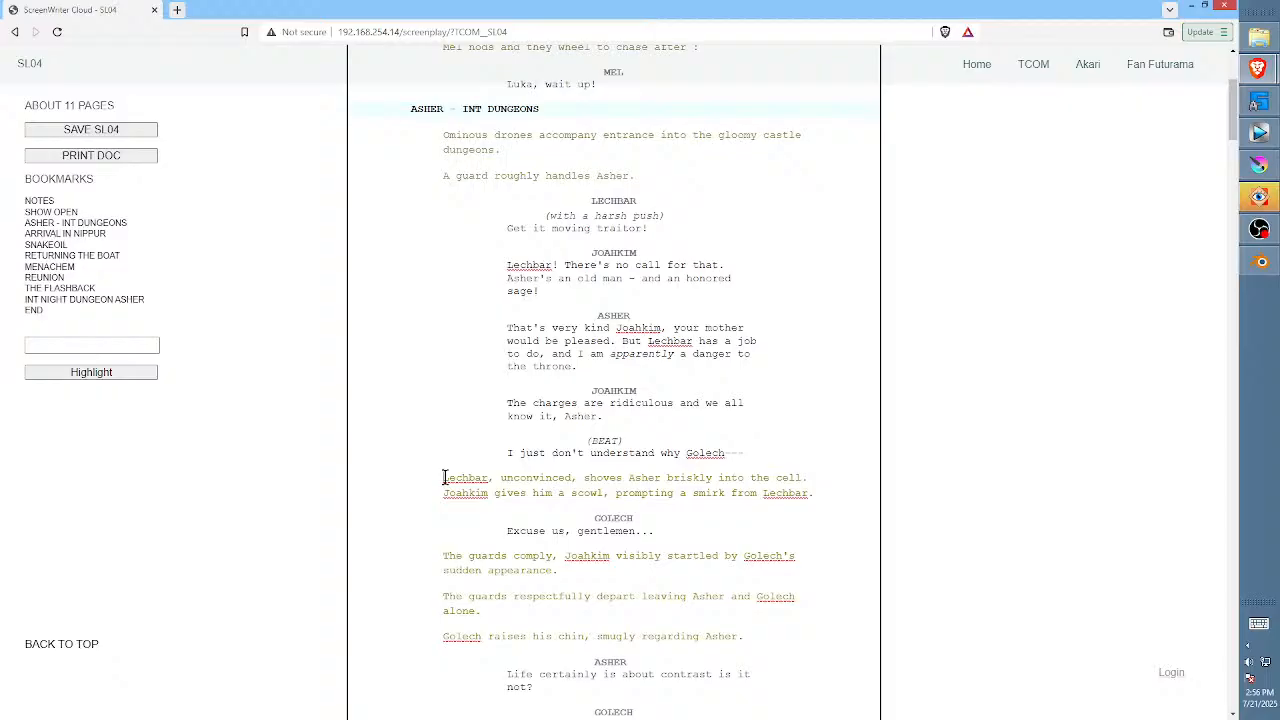
- Copy and remove the "Lechbar, unconvinced, shoves Asher" paragraph, and prefix Golech's "Excuse us, gentlemen..." with "--"
drag(444, 478, 825, 496)
key(ctrl+c)
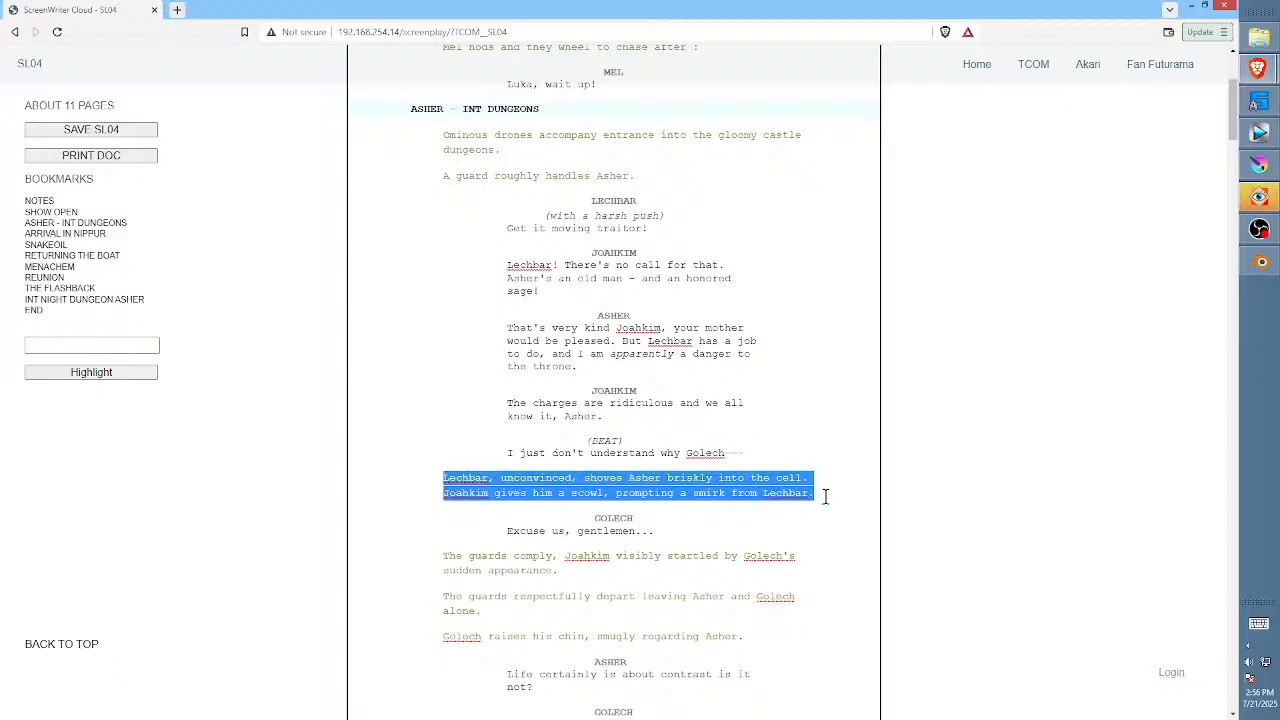
key(BackSpace)
key(BackSpace)
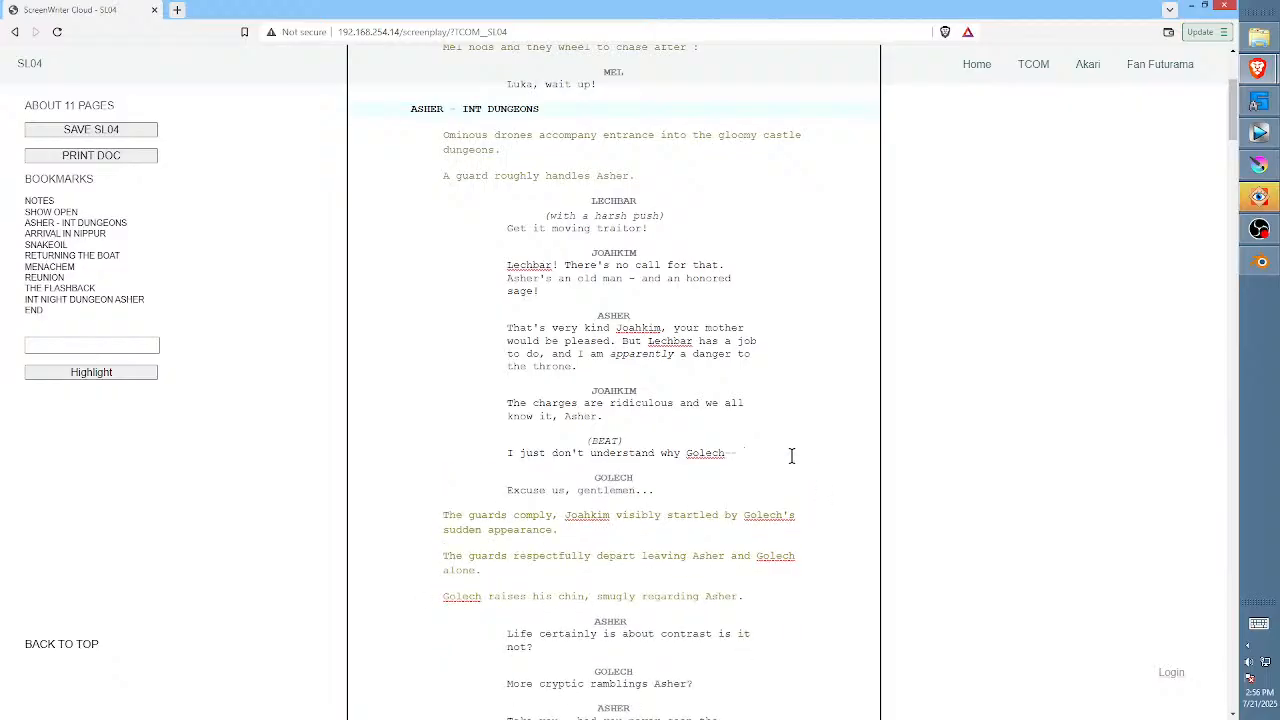
click(508, 490)
text(--)
- Paste the copied Lechbar paragraph below "Get it moving traitor!" and format it as an action paragraph
click(691, 229)
key(ctrl+v)
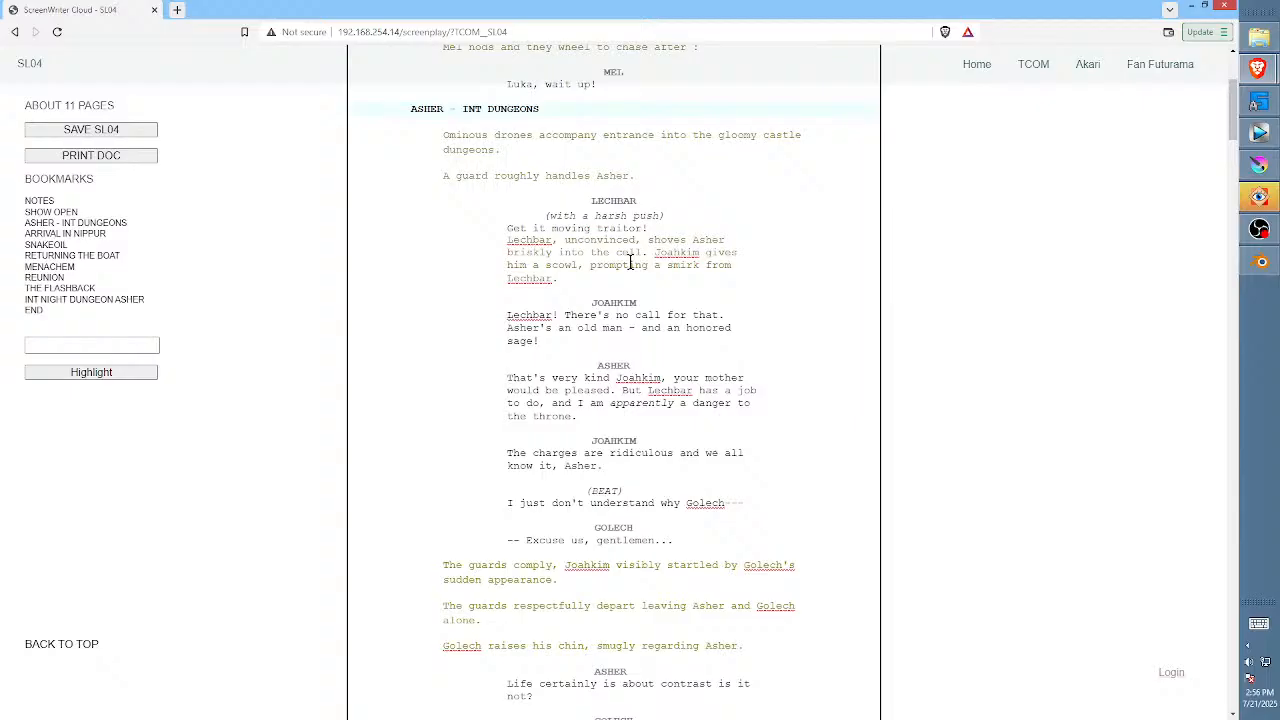
key(Tab)
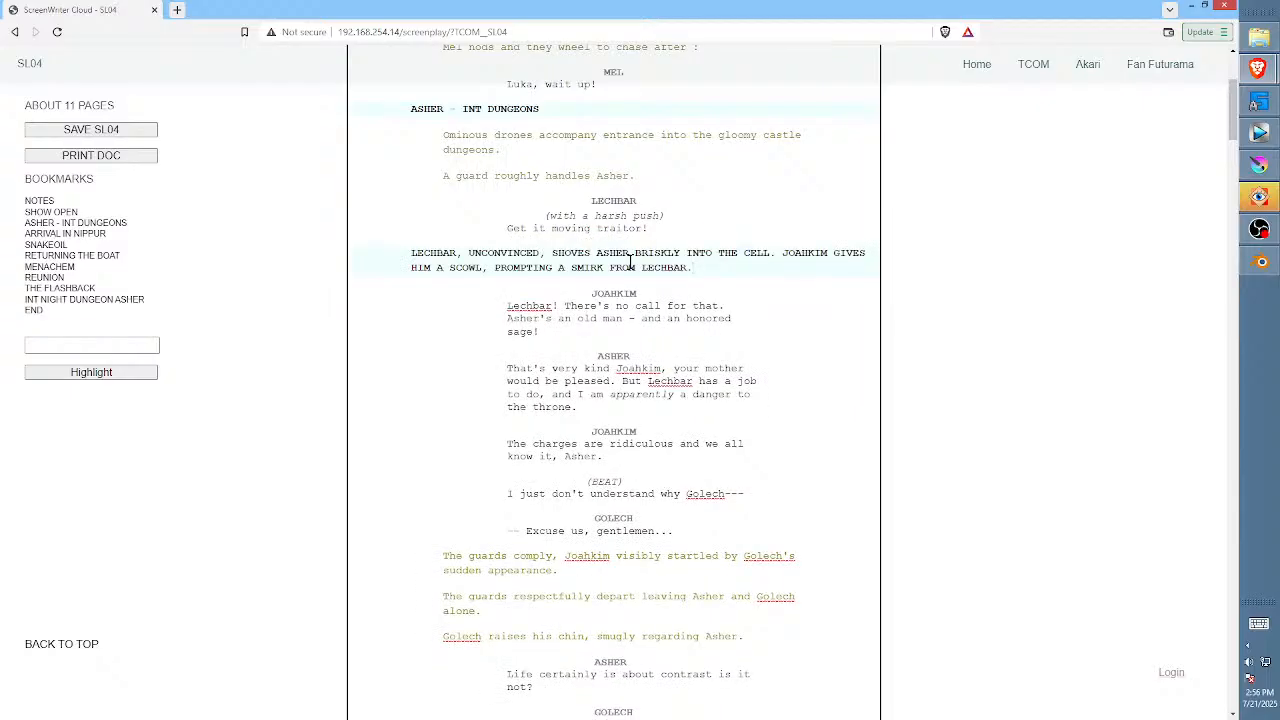
key(Tab)
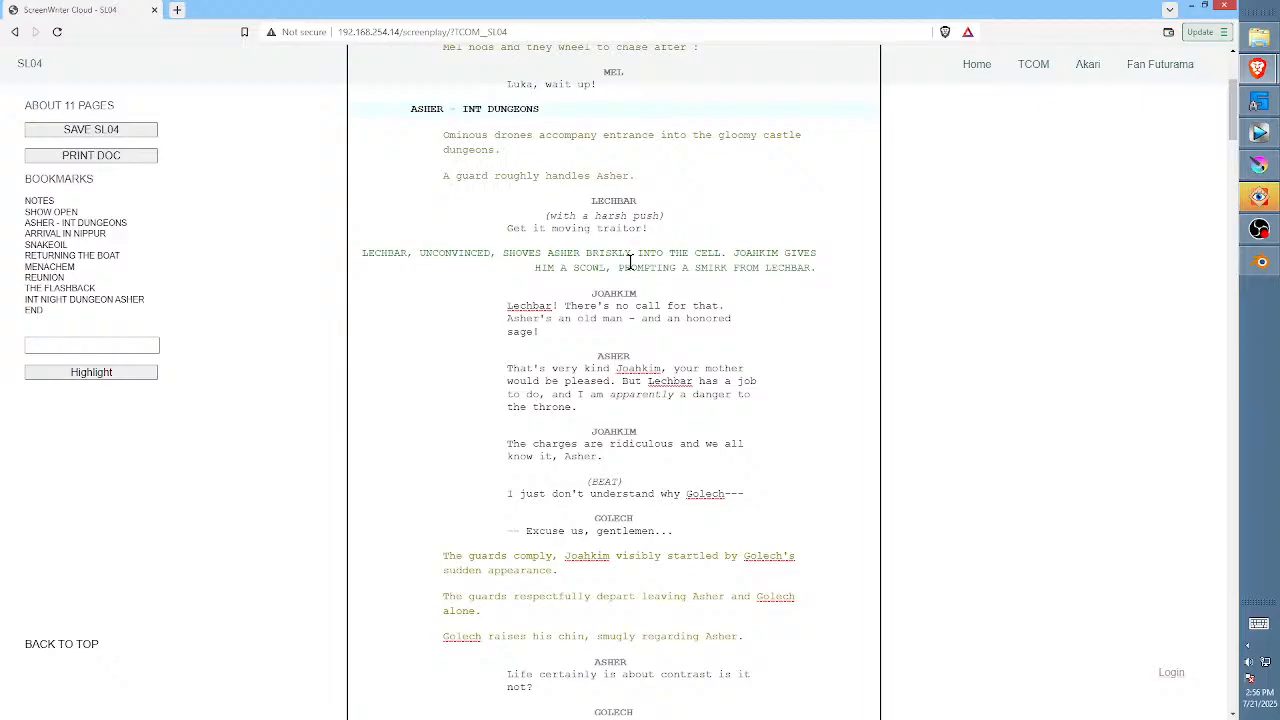
key(Tab)
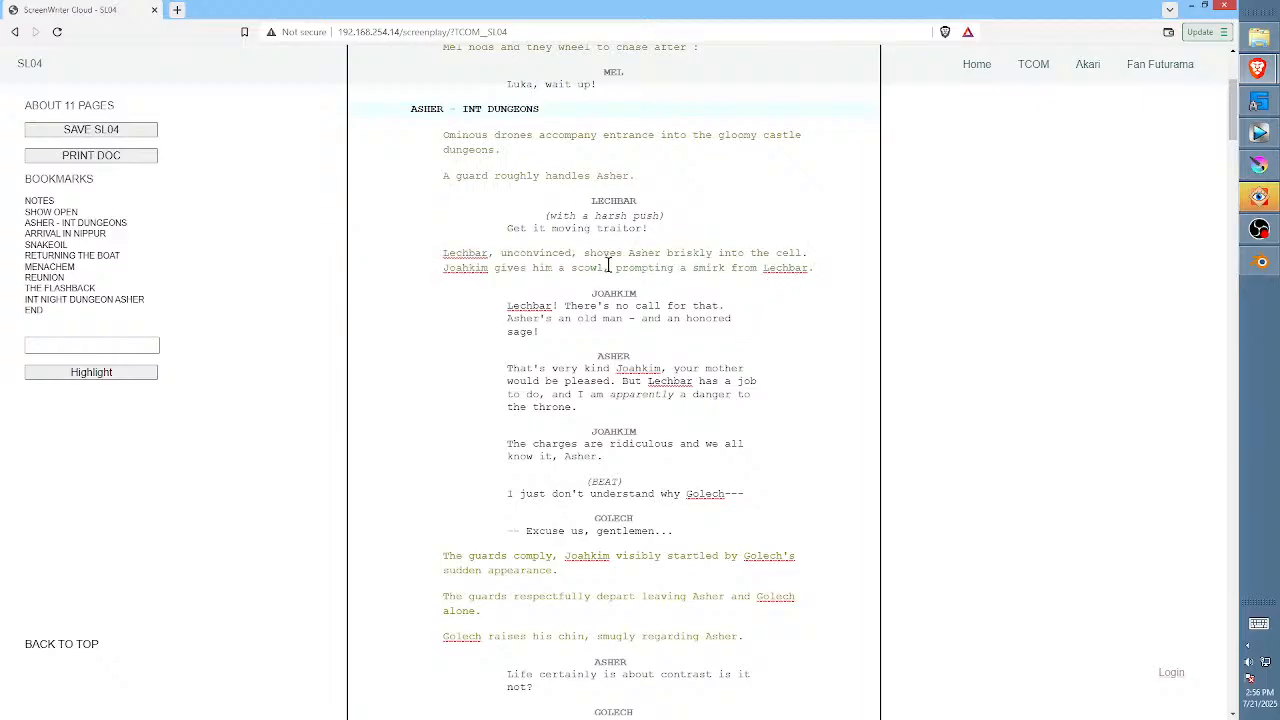
- Save the SL04 screenplay and switch back to the SL-04 edit in Vegas Pro
click(116, 131)
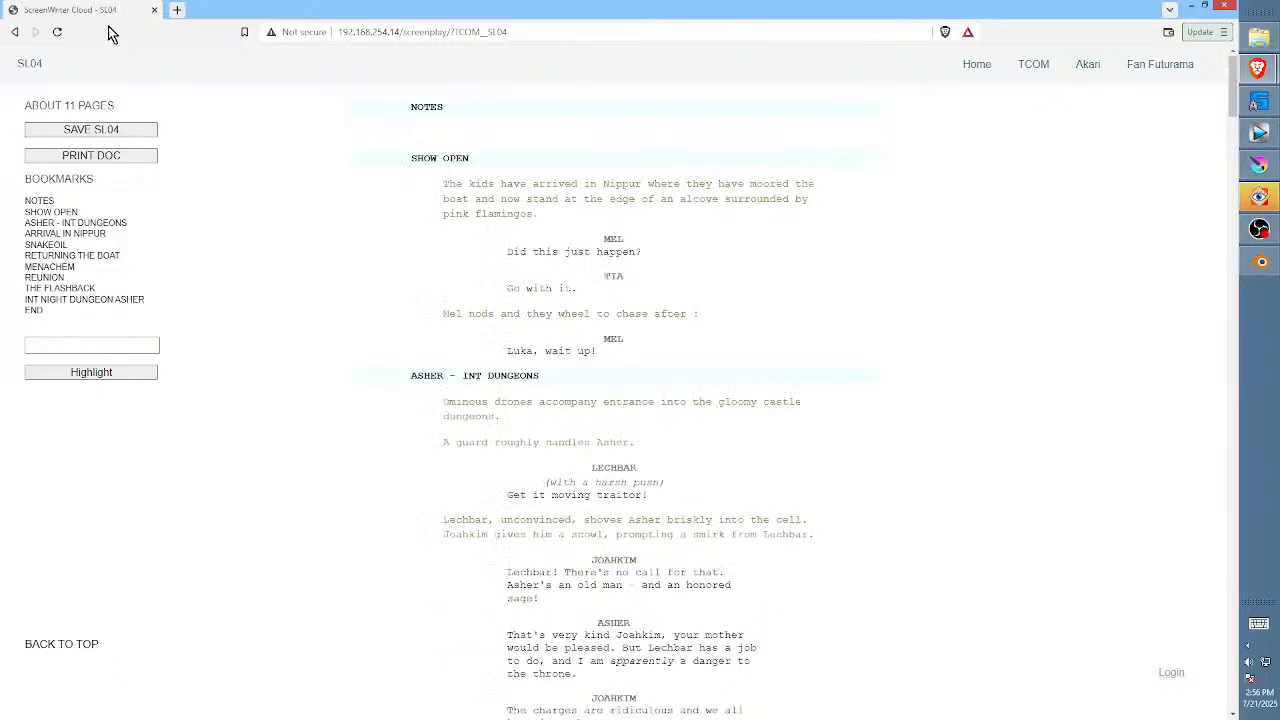
drag(80, 18, 1238, 300)
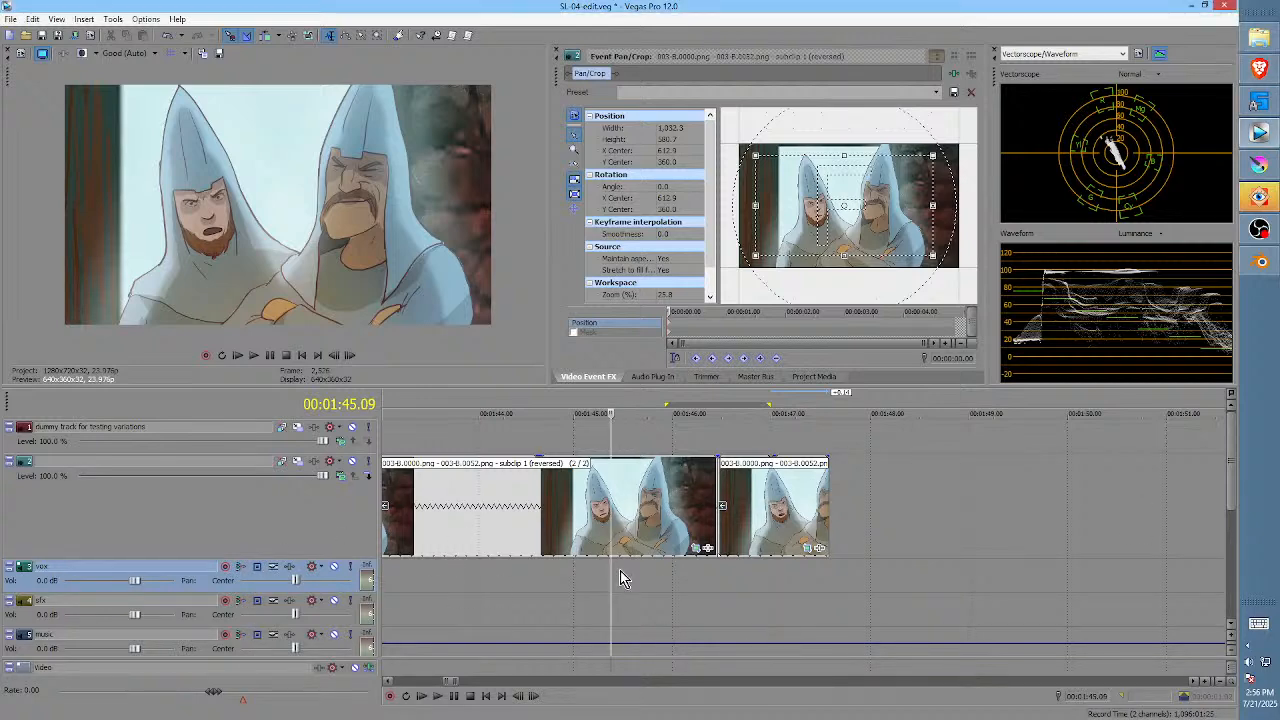
- Play back the cut from the old man's shot into the guards shot from about 1:41 to check its timing
scroll(623, 580, down, 2)
click(488, 577)
key(space)
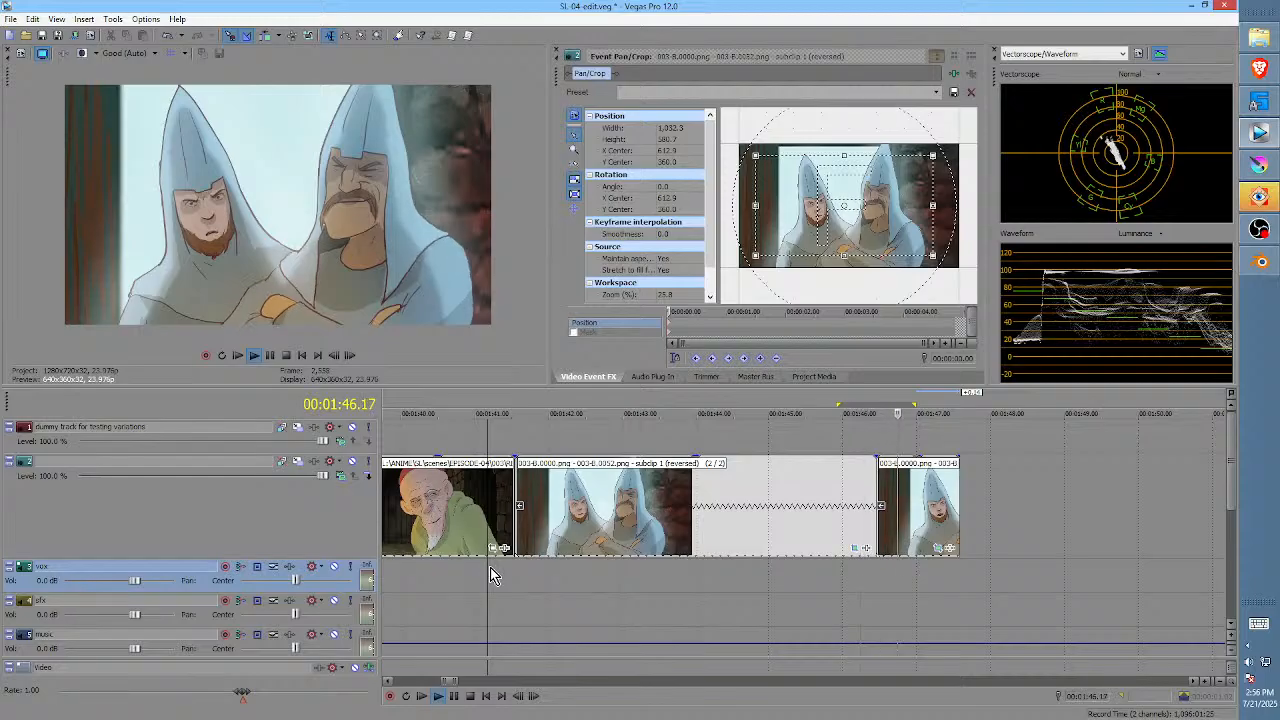
key(space)
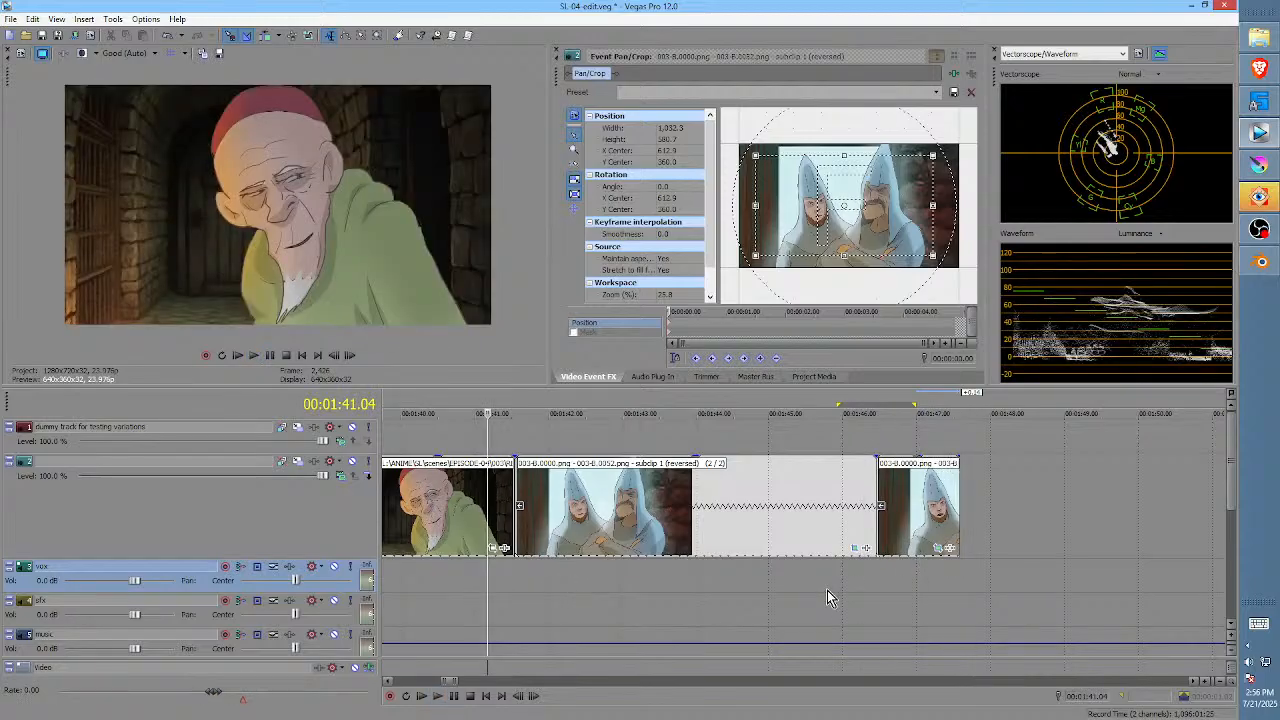
click(690, 578)
key(space)
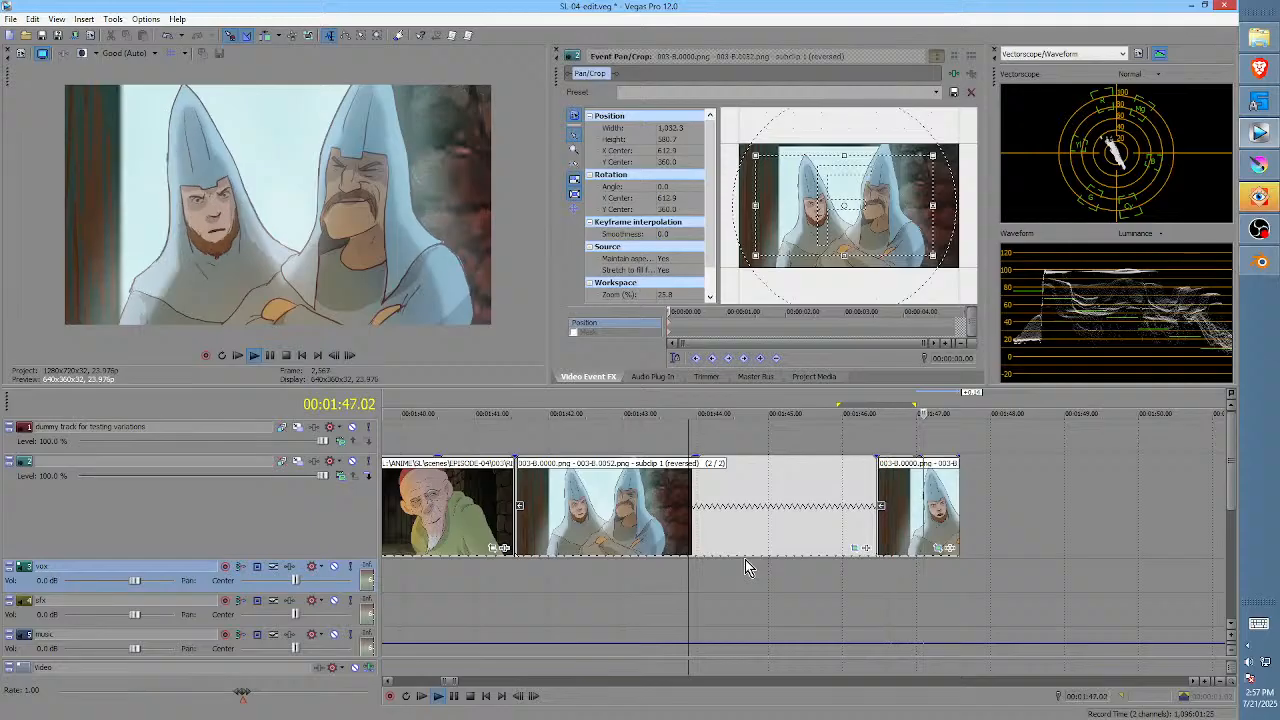
- Replay the end of the guards shot around 1:45 and inspect frames near the cut from the old man
click(813, 565)
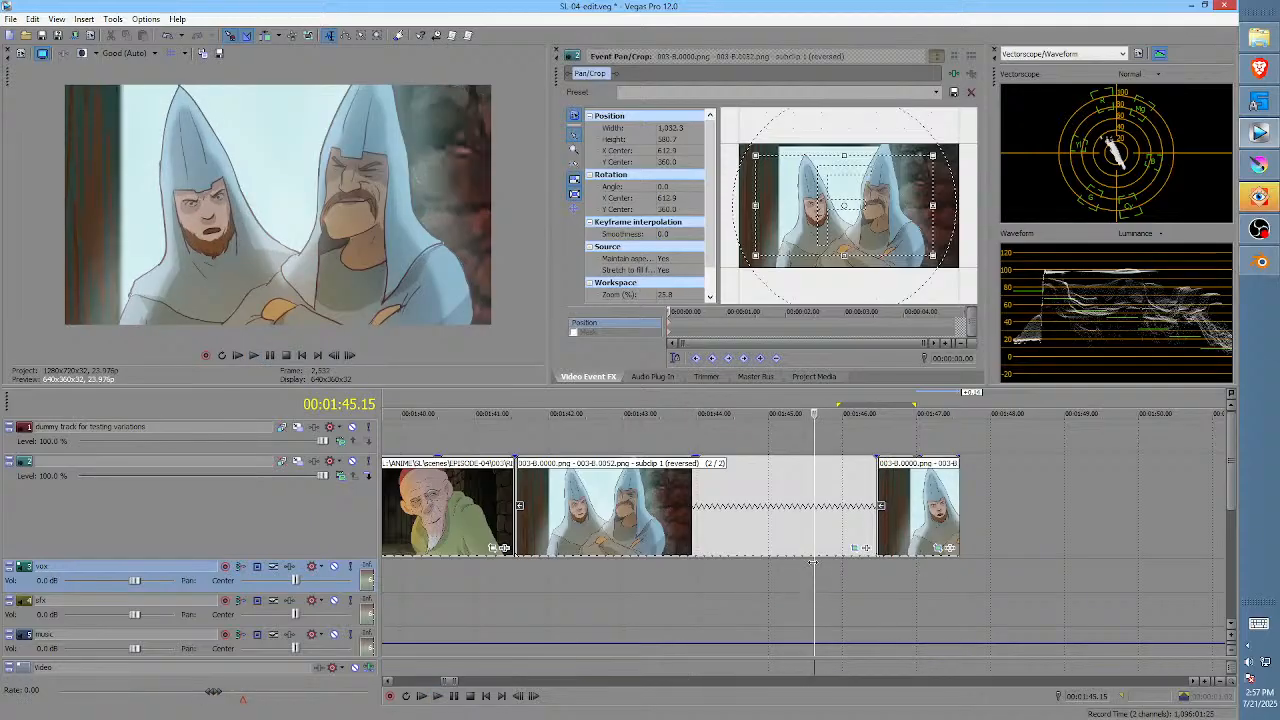
key(space)
key(space)
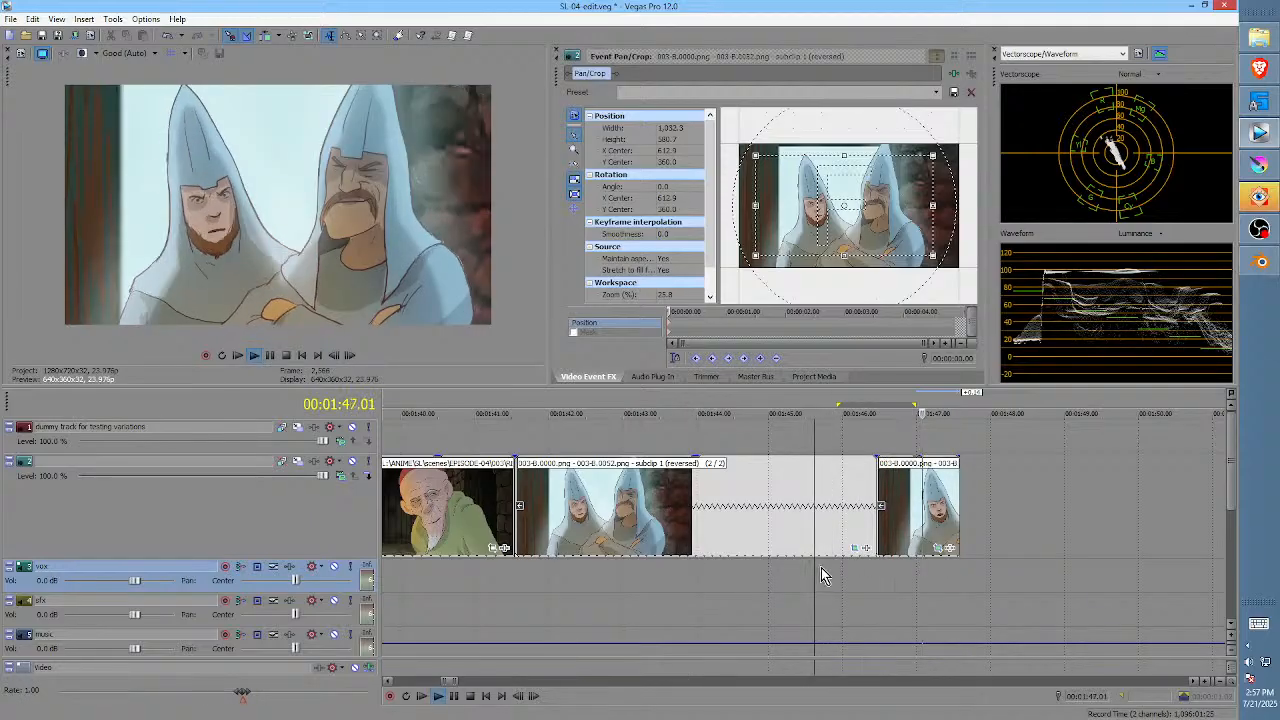
key(space)
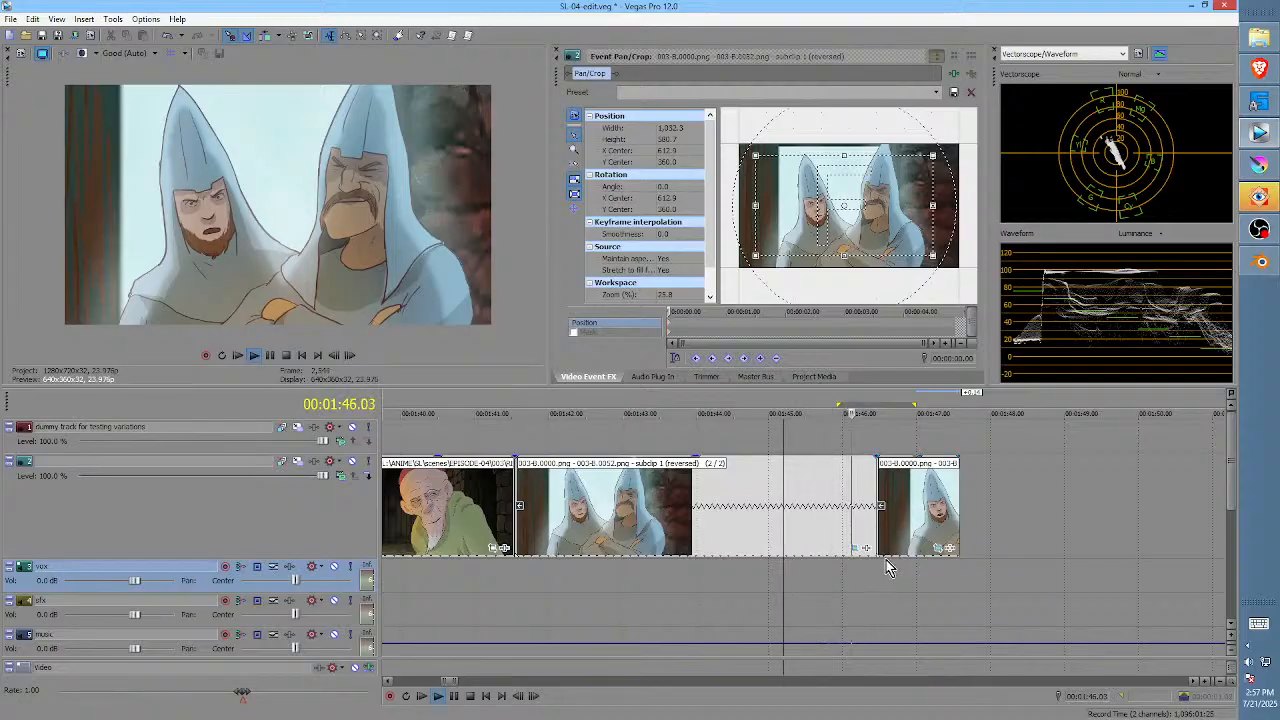
key(space)
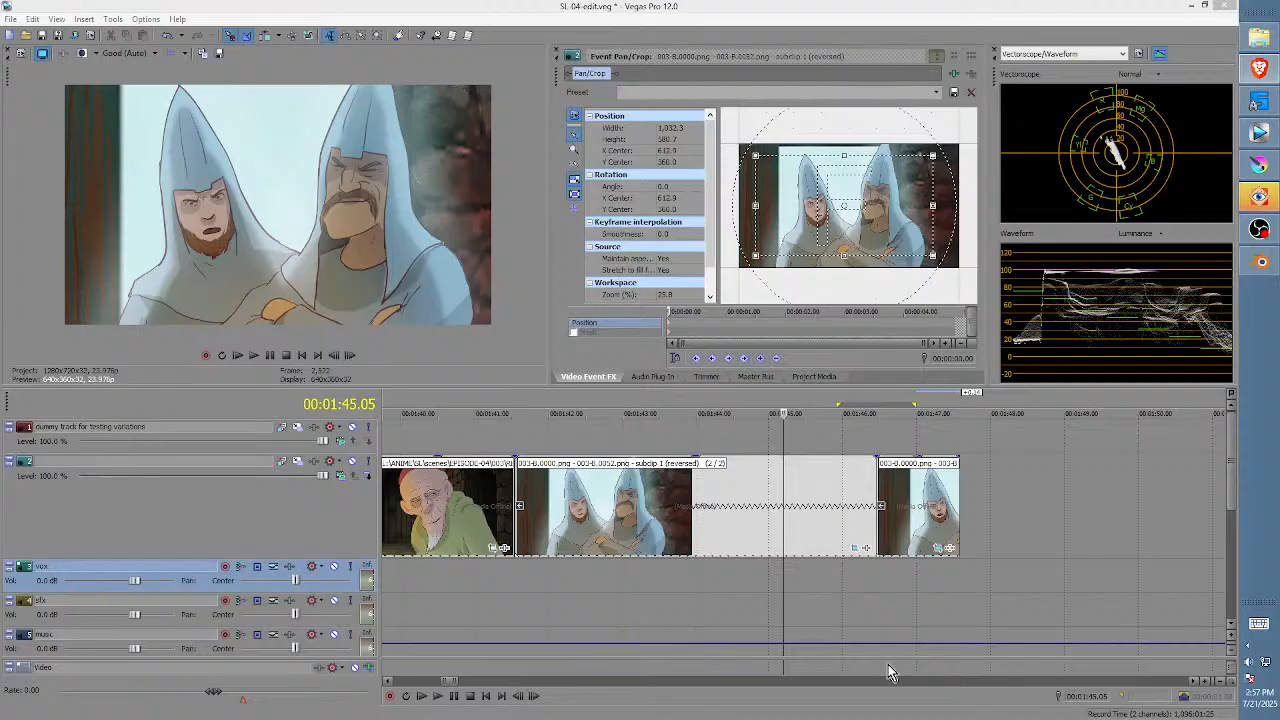
click(768, 566)
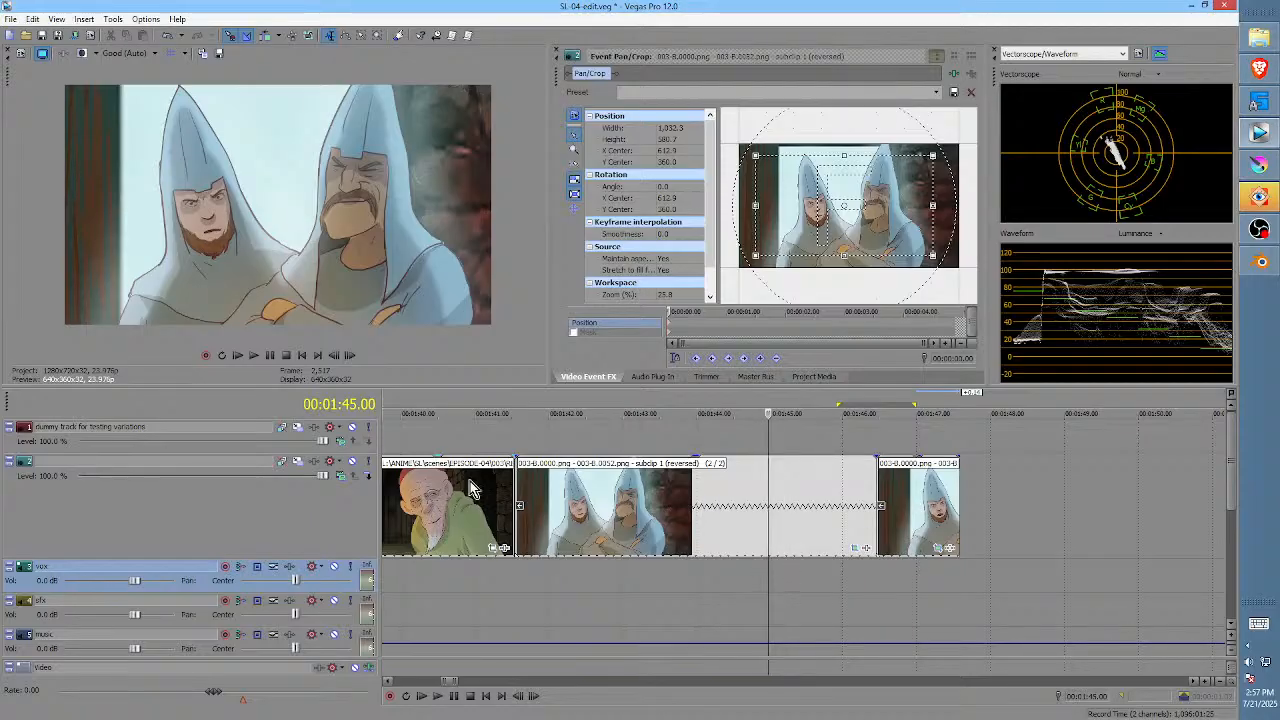
click(472, 572)
click(646, 572)
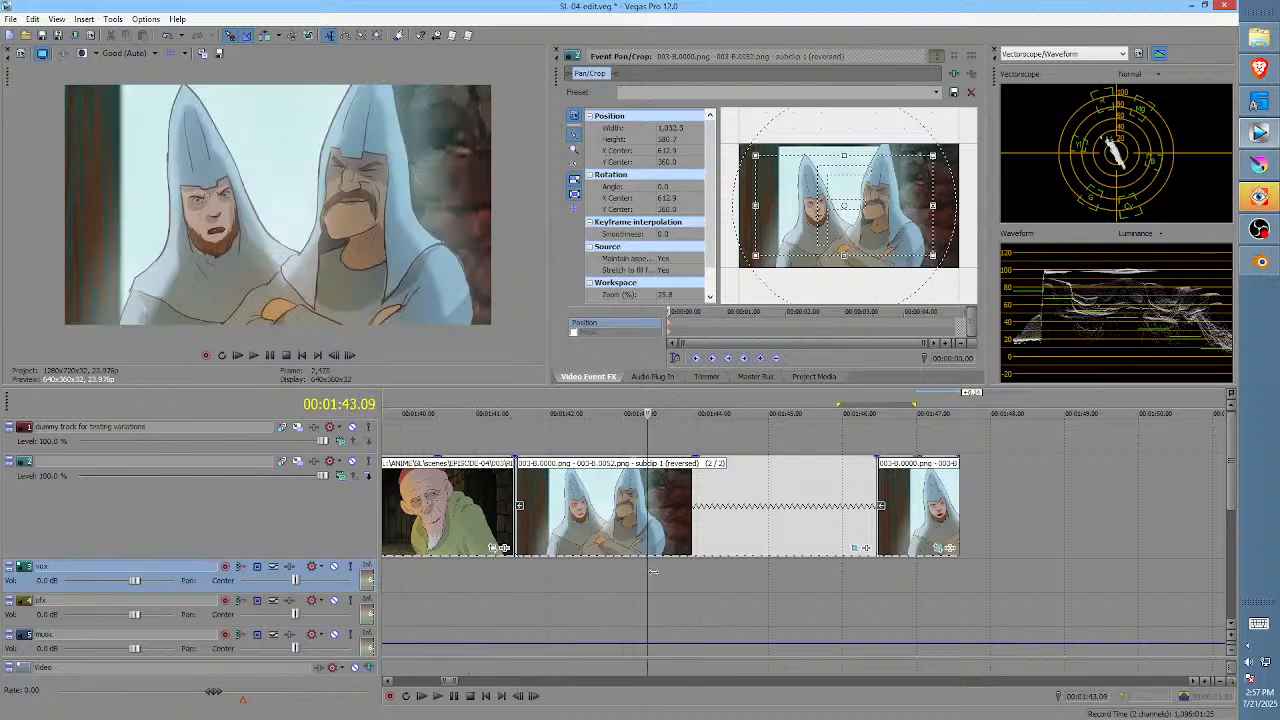
click(659, 573)
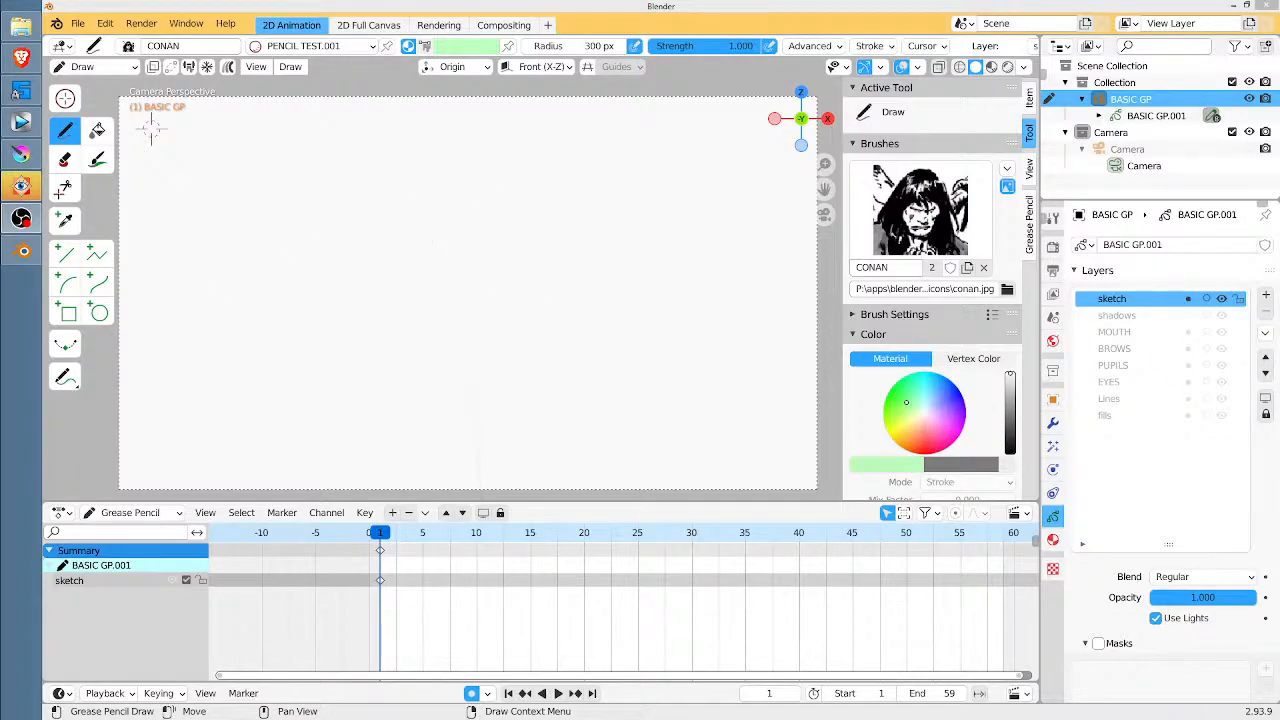
- Switch to Blender and sketch a small bald head with eyes, ears, a pointed chin and a hood near the canvas centre
click(446, 244)
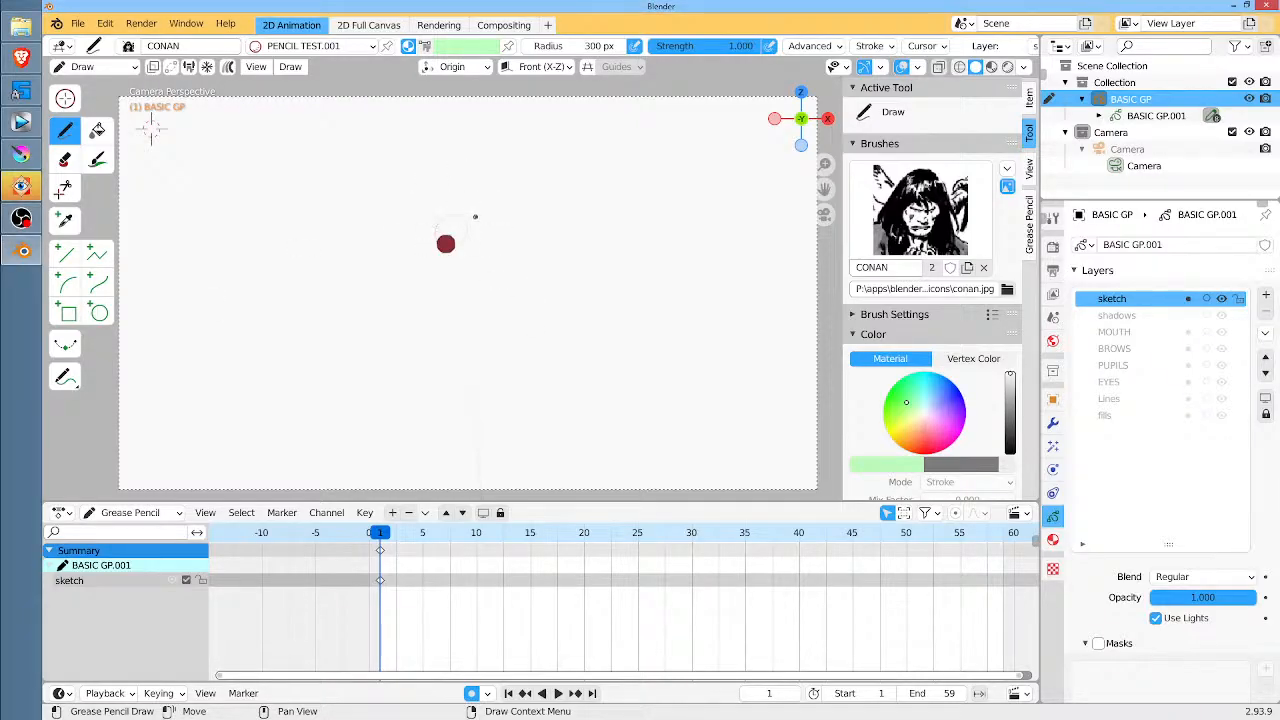
key(ctrl+z)
mouse_move(472, 258)
mouse_down()
mouse_move(447, 240)
mouse_move(452, 276)
mouse_move(425, 233)
mouse_move(465, 232)
mouse_move(431, 273)
mouse_move(427, 241)
mouse_move(448, 296)
mouse_move(434, 260)
mouse_move(452, 297)
mouse_move(476, 248)
mouse_move(479, 266)
mouse_move(449, 284)
mouse_move(455, 309)
mouse_move(483, 262)
mouse_move(456, 218)
mouse_move(469, 247)
mouse_move(438, 262)
mouse_move(472, 242)
mouse_up()
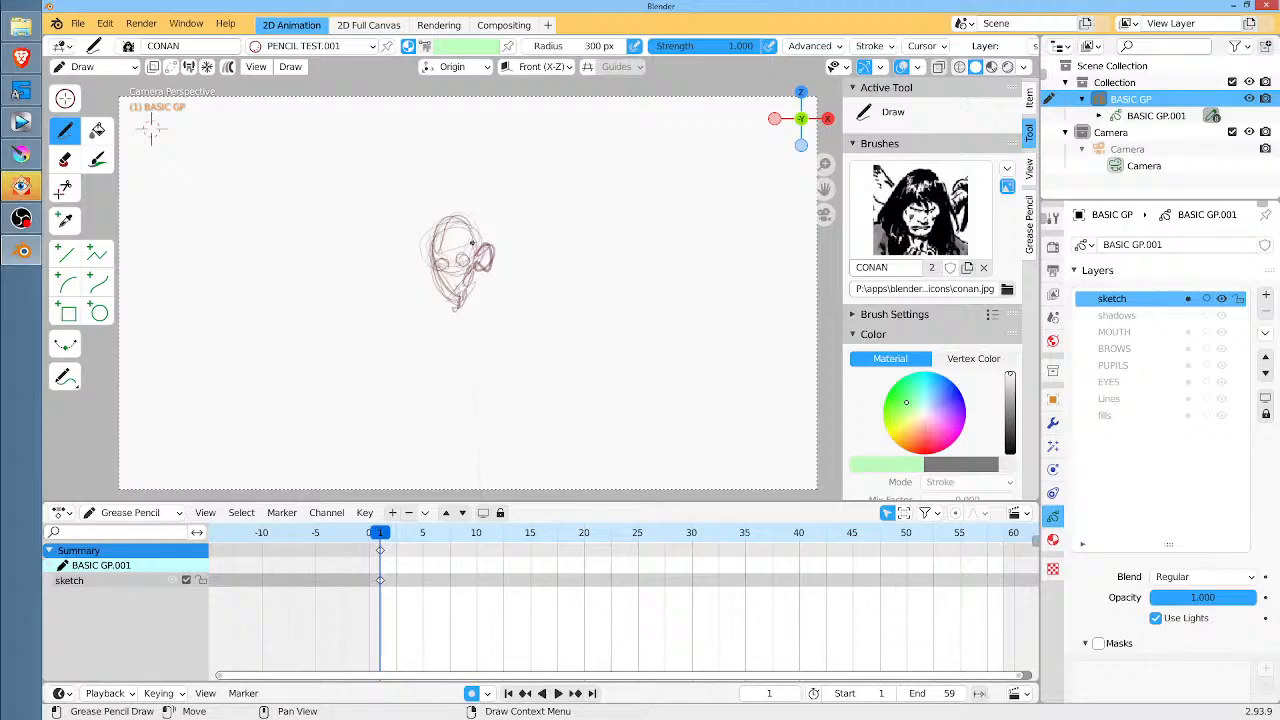
drag(434, 253, 428, 274)
mouse_move(448, 332)
mouse_down()
mouse_move(436, 300)
mouse_move(500, 296)
mouse_move(492, 310)
mouse_move(497, 262)
mouse_move(483, 315)
mouse_move(498, 283)
mouse_up()
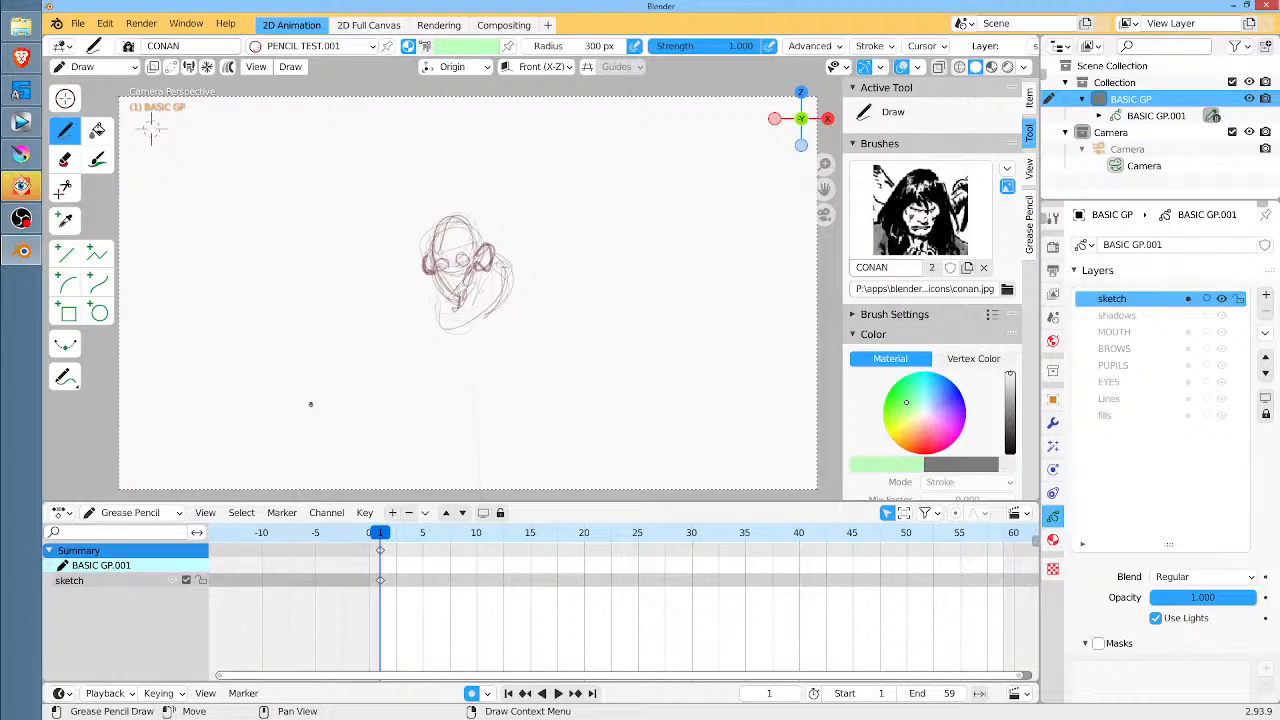
- Sketch two circled key poses numbered 1 and 2 joined by an arc below the head, and erase the diagram
mouse_move(315, 392)
mouse_down()
mouse_move(320, 416)
mouse_move(326, 376)
mouse_move(490, 366)
mouse_move(480, 400)
mouse_move(525, 364)
mouse_move(522, 404)
mouse_up()
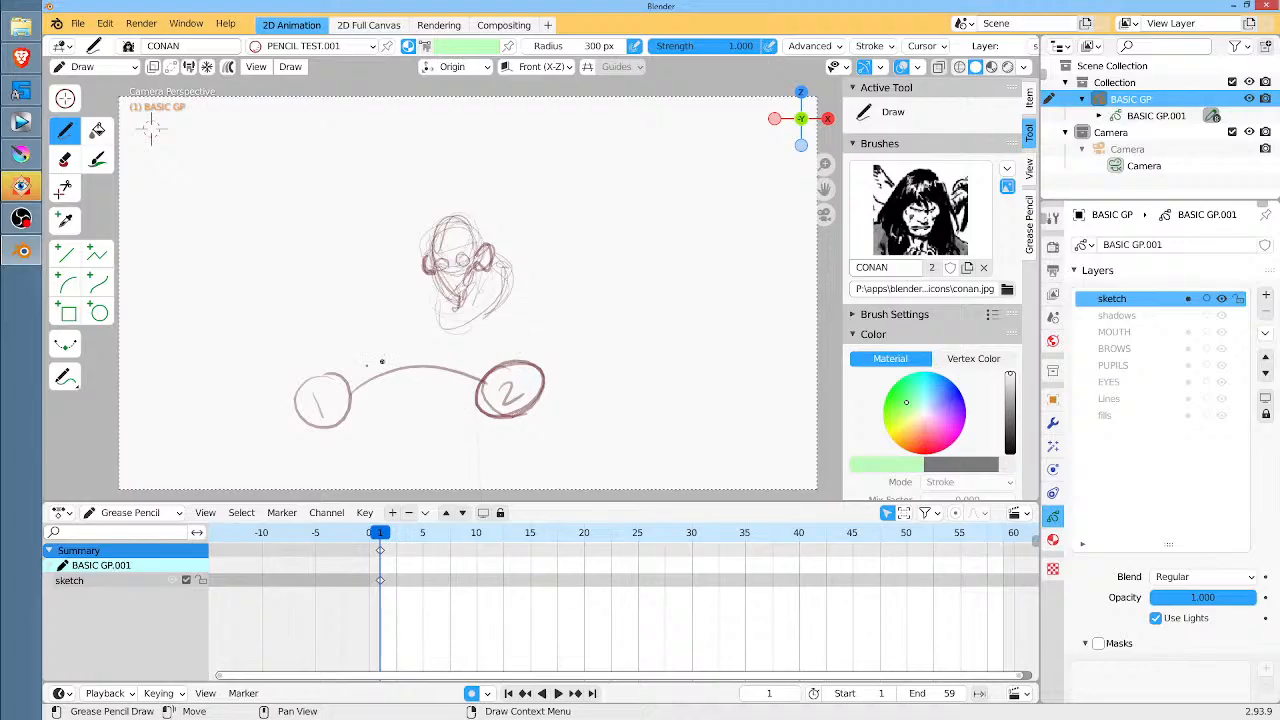
mouse_move(340, 362)
mouse_down()
mouse_move(296, 371)
mouse_move(366, 367)
mouse_move(336, 435)
mouse_move(287, 395)
mouse_move(322, 364)
mouse_move(326, 418)
mouse_up()
drag(315, 346, 314, 332)
drag(348, 341, 380, 337)
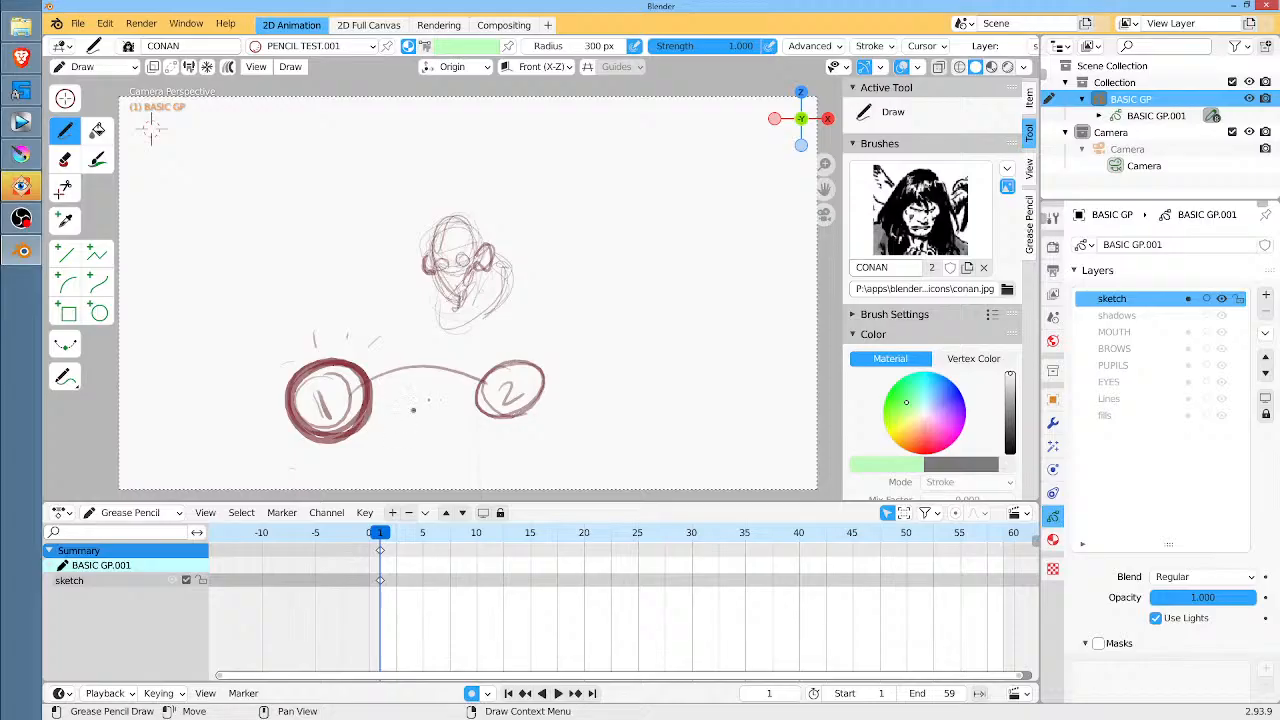
mouse_move(530, 363)
mouse_down()
mouse_move(512, 359)
mouse_move(505, 432)
mouse_move(552, 392)
mouse_move(530, 362)
mouse_up()
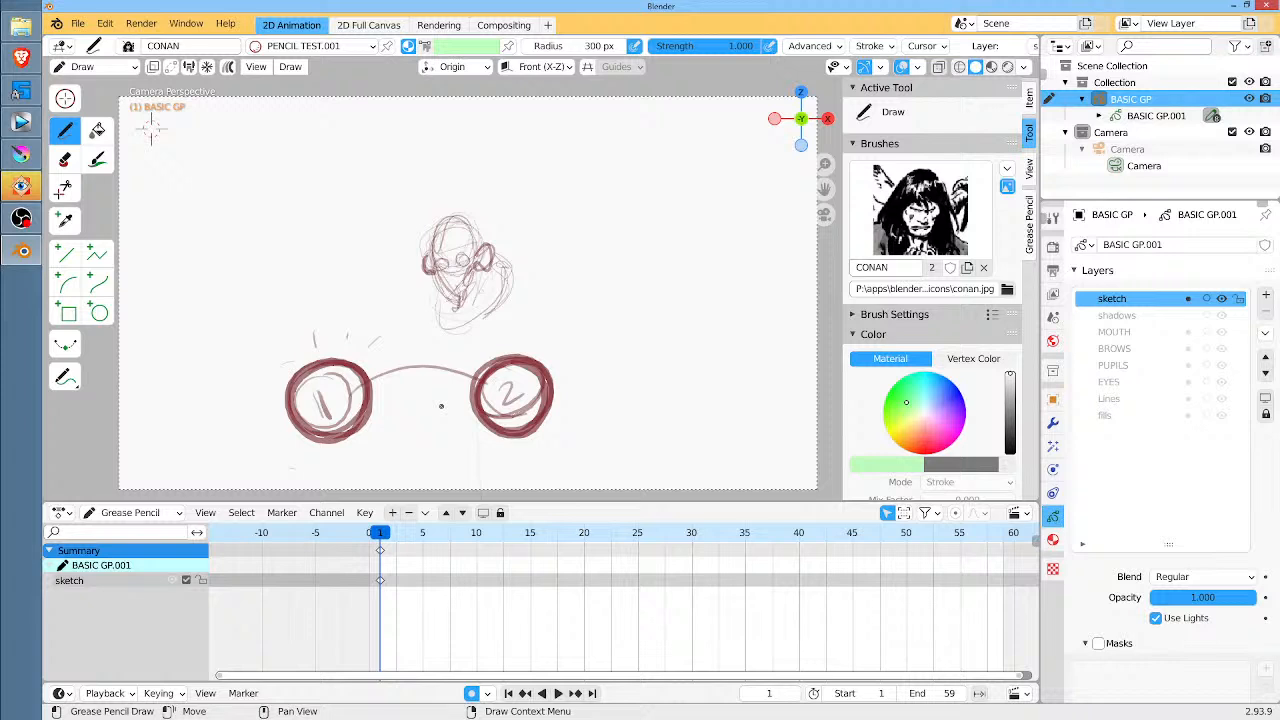
mouse_move(548, 400)
ctrl+mouse_down()
mouse_move(486, 446)
mouse_move(478, 424)
mouse_move(445, 409)
mouse_move(450, 394)
mouse_move(393, 422)
mouse_move(372, 417)
mouse_move(403, 390)
mouse_move(345, 412)
mouse_move(353, 392)
mouse_move(334, 366)
mouse_move(282, 371)
mouse_move(334, 351)
mouse_move(294, 414)
mouse_move(300, 426)
mouse_move(353, 399)
mouse_move(355, 439)
ctrl+mouse_up()
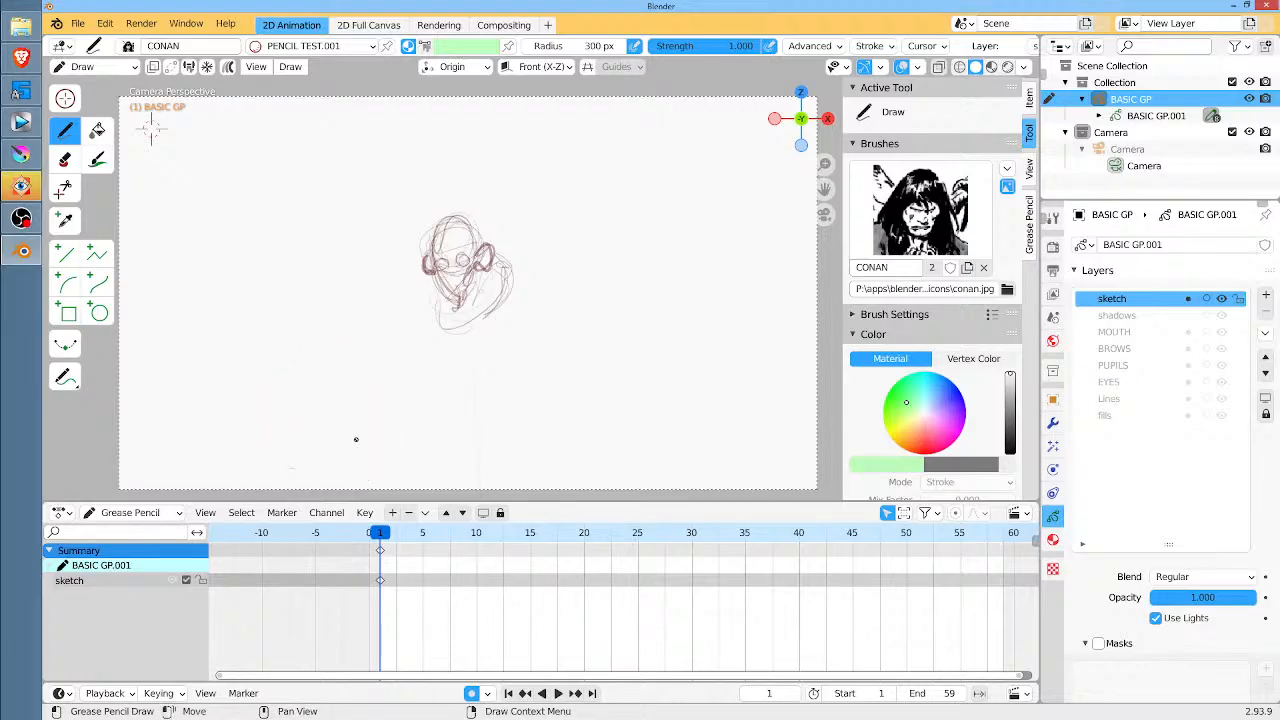
- Add nose and mouth lines to the sketched face and reinforce both eye circles
scroll(501, 302, up, 4)
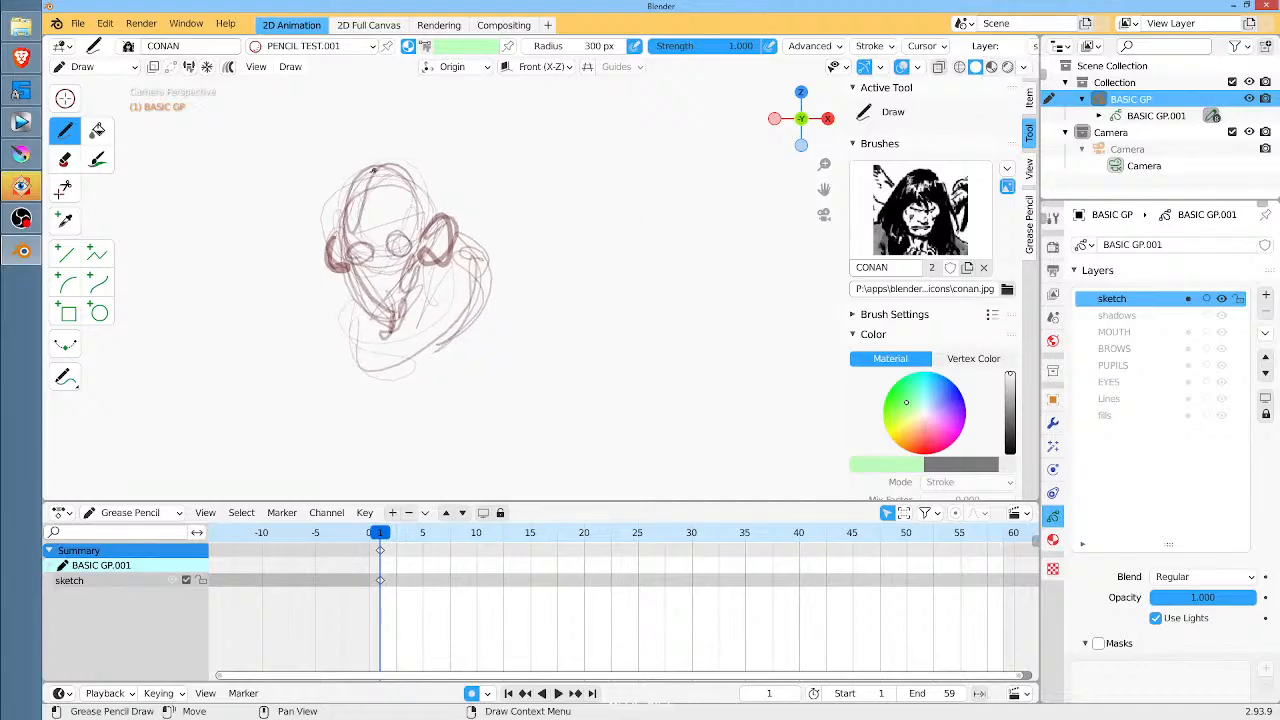
mouse_move(366, 258)
mouse_down()
mouse_move(370, 284)
mouse_move(392, 266)
mouse_move(412, 278)
mouse_move(376, 294)
mouse_move(394, 298)
mouse_move(360, 348)
mouse_move(408, 300)
mouse_up()
mouse_move(362, 240)
mouse_down()
mouse_move(356, 262)
mouse_move(393, 242)
mouse_up()
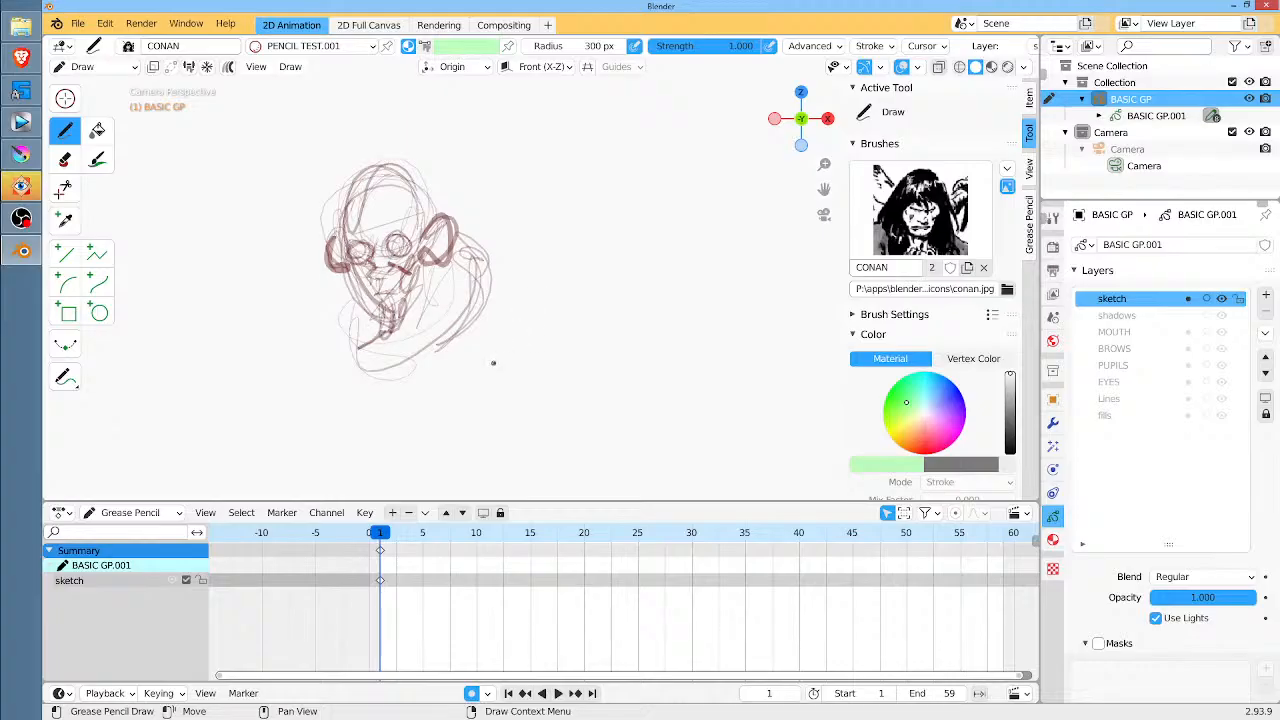
- Undo the thick stroke beside the chin and draw a darker hood contour sweeping under the chin up to the shoulder
scroll(554, 358, left, 5)
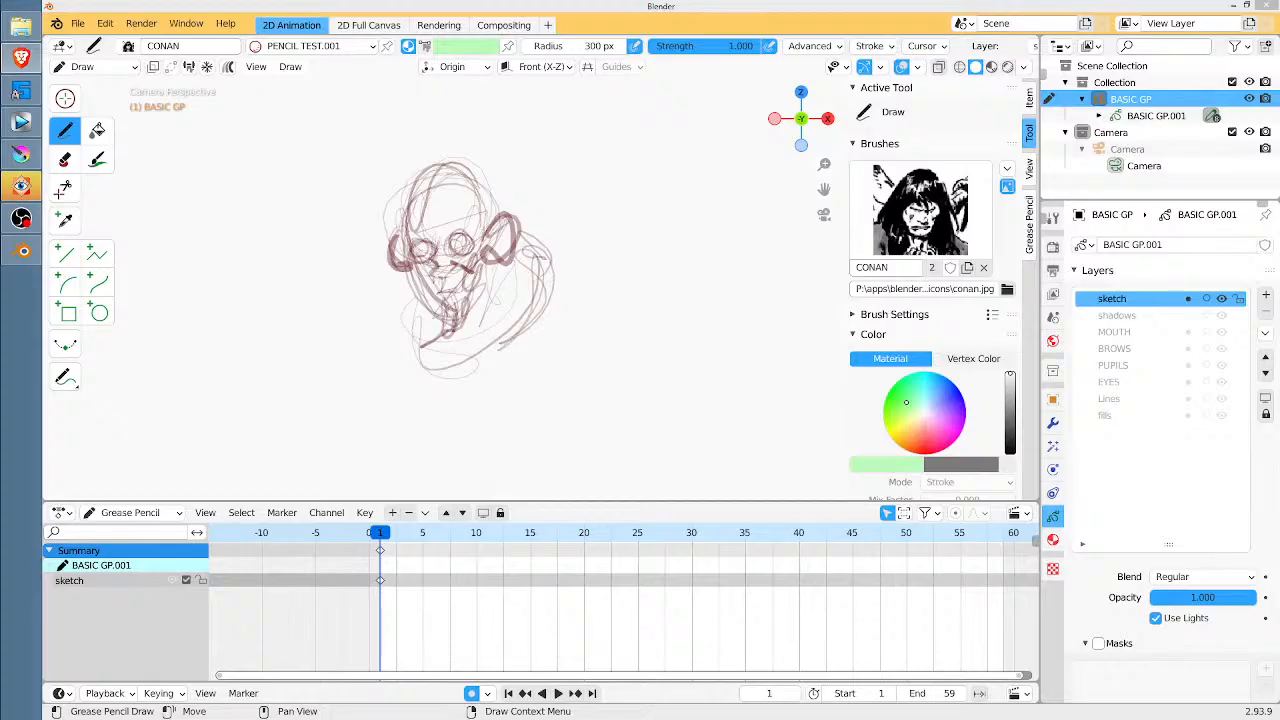
mouse_move(424, 300)
mouse_down()
mouse_move(393, 373)
mouse_move(414, 345)
mouse_move(461, 361)
mouse_up()
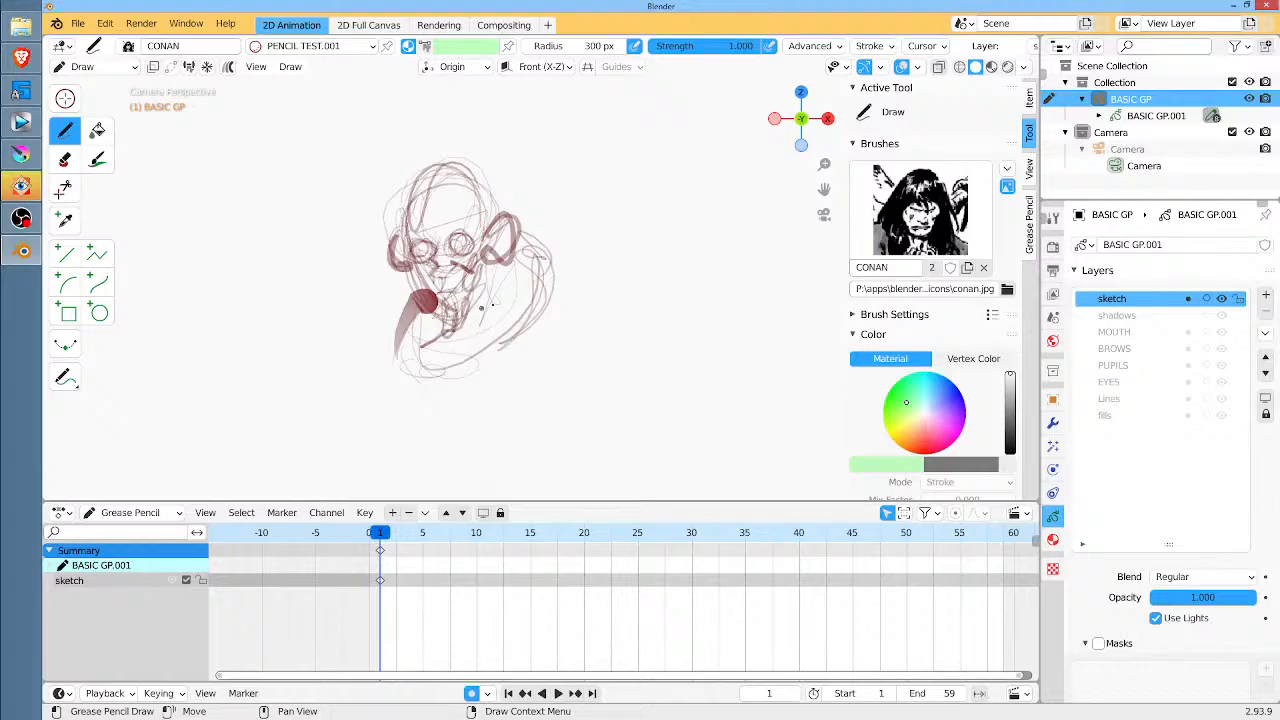
drag(557, 323, 557, 334)
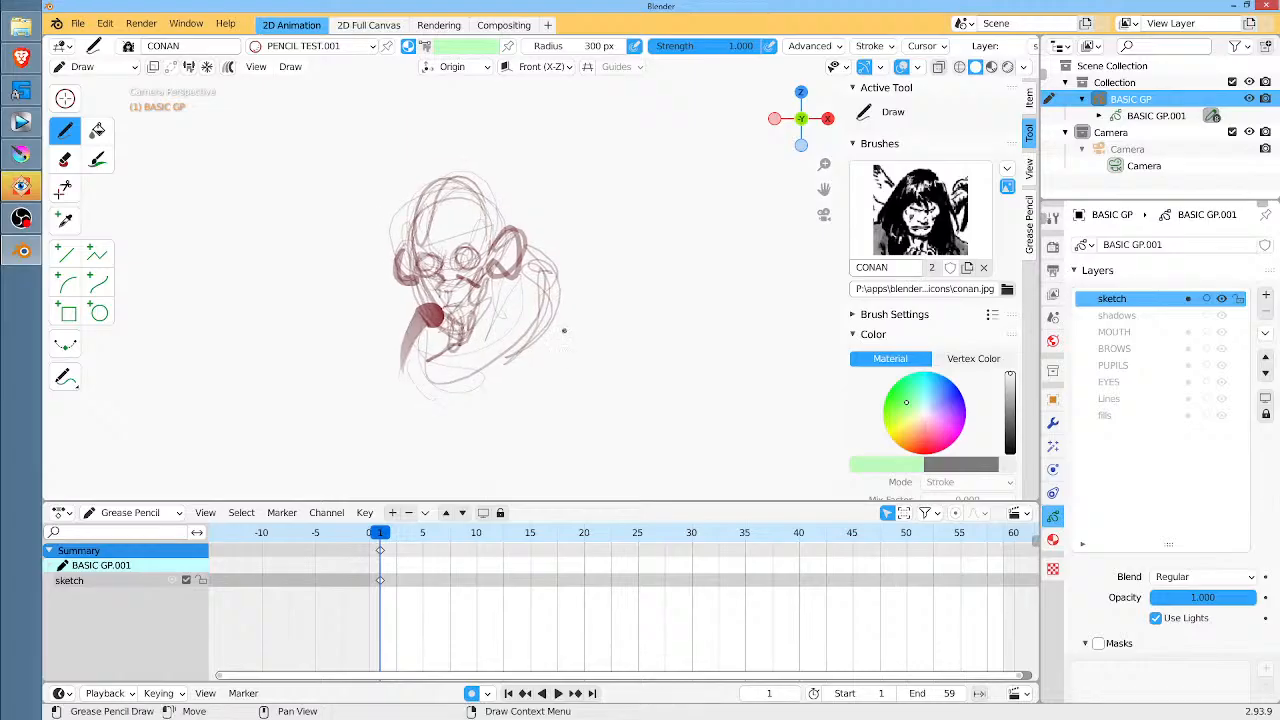
key(ctrl+z)
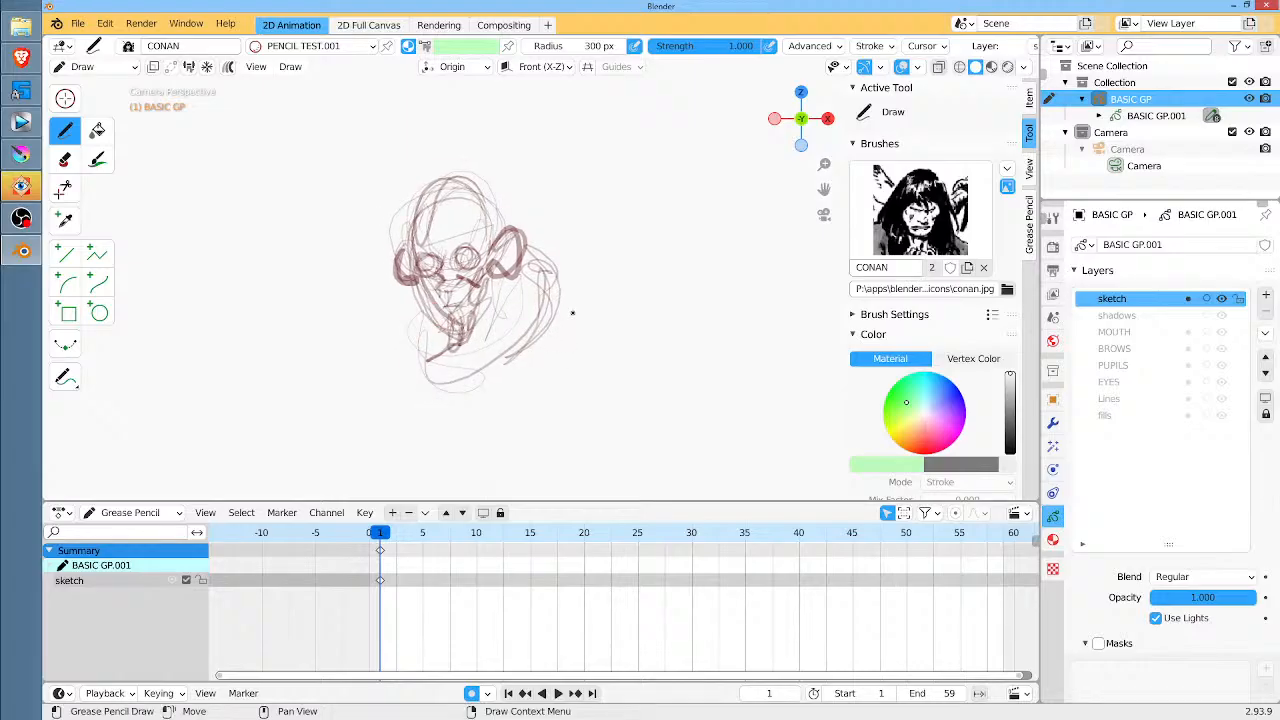
mouse_move(418, 330)
mouse_down()
mouse_move(417, 379)
mouse_move(418, 326)
mouse_move(429, 378)
mouse_move(411, 341)
mouse_move(442, 389)
mouse_move(552, 320)
mouse_move(563, 274)
mouse_up()
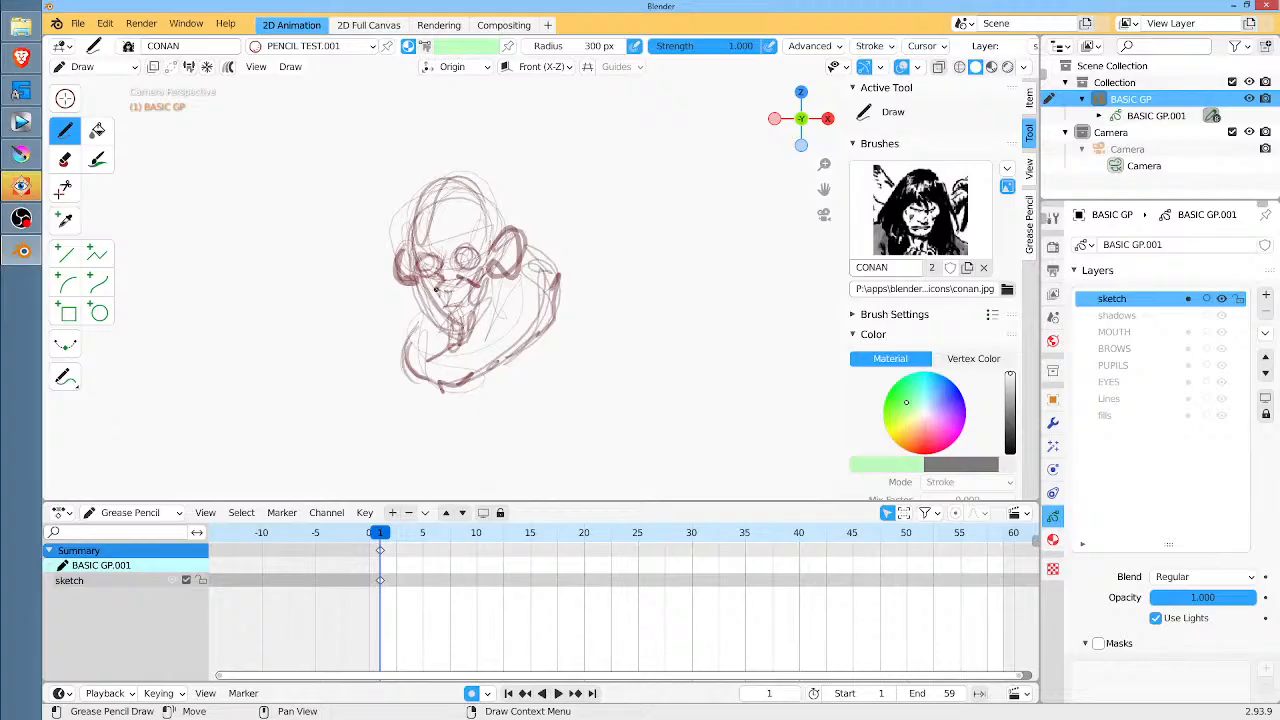
scroll(455, 350, down, 2)
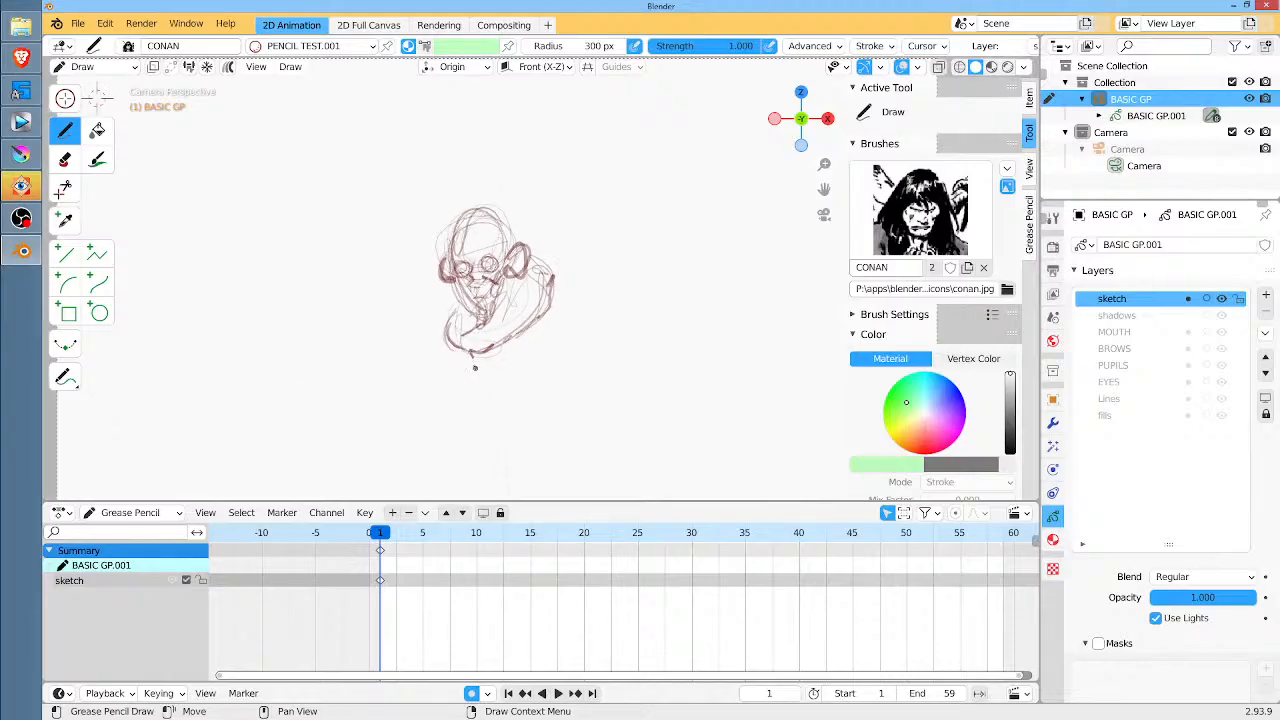
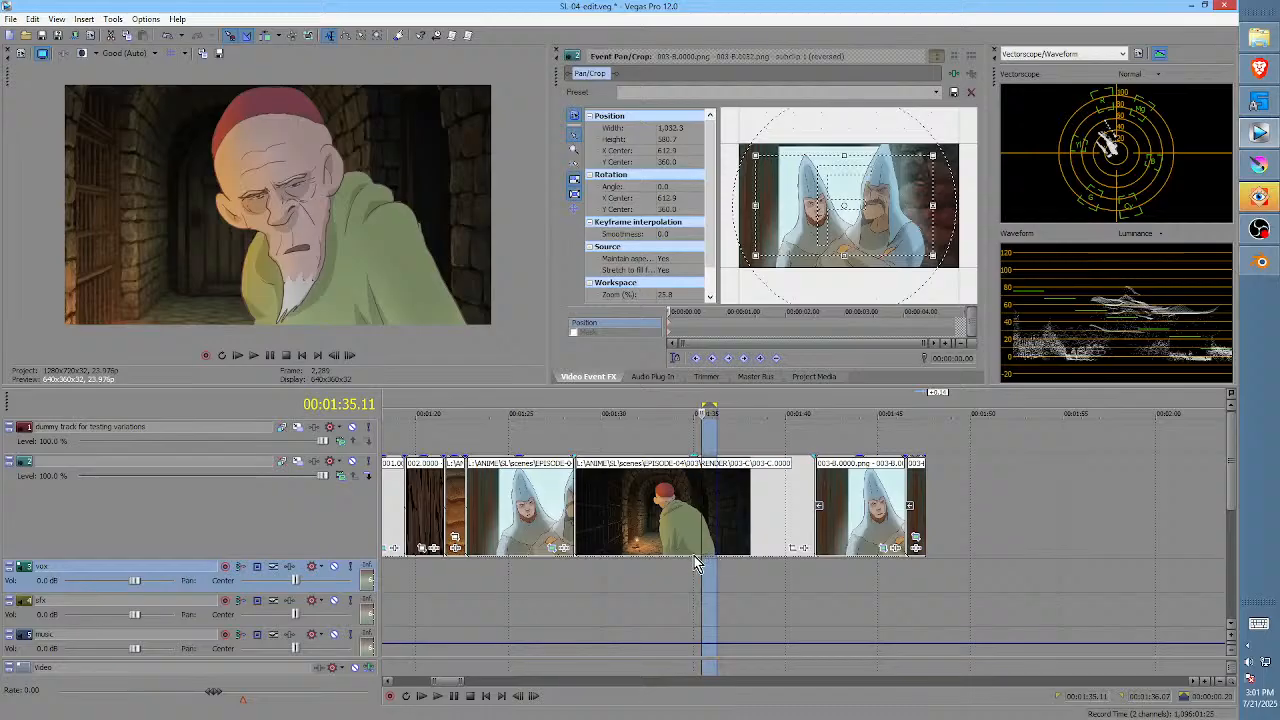
- Scrub the old man's shot in Vegas Pro, and open 003-C.kra in Krita at frame 75
drag(700, 568, 754, 575)
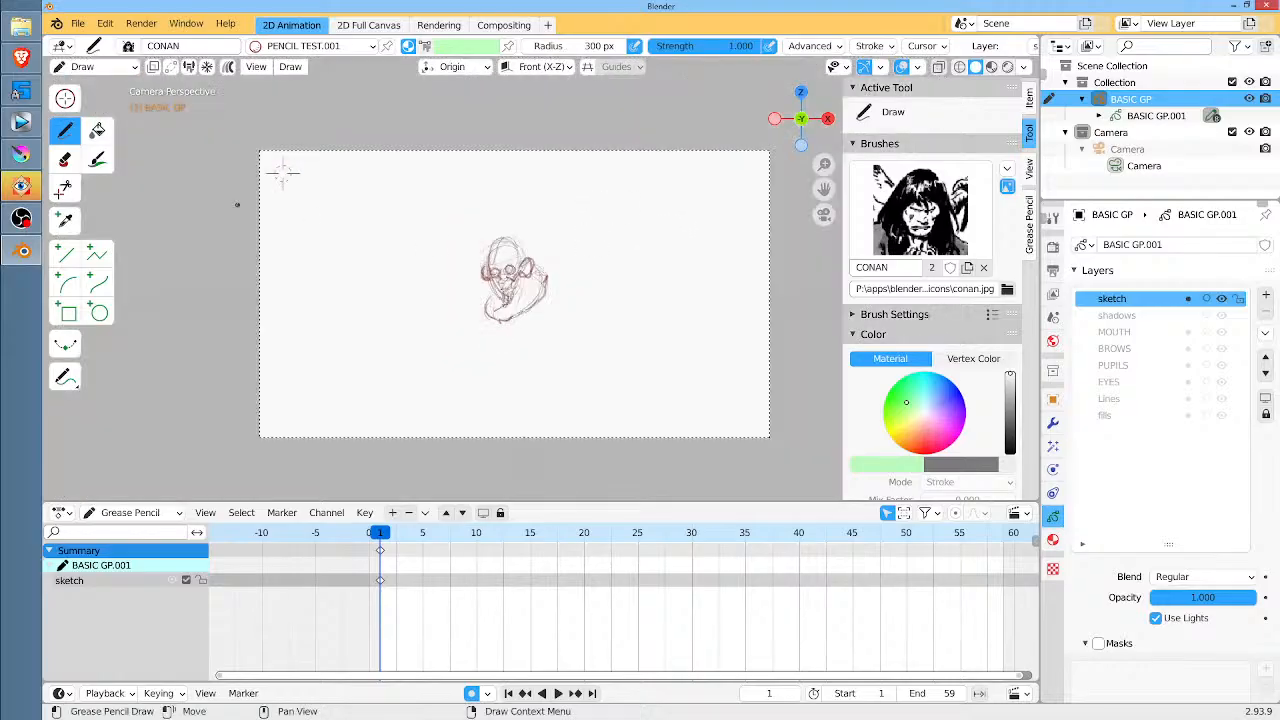
click(20, 157)
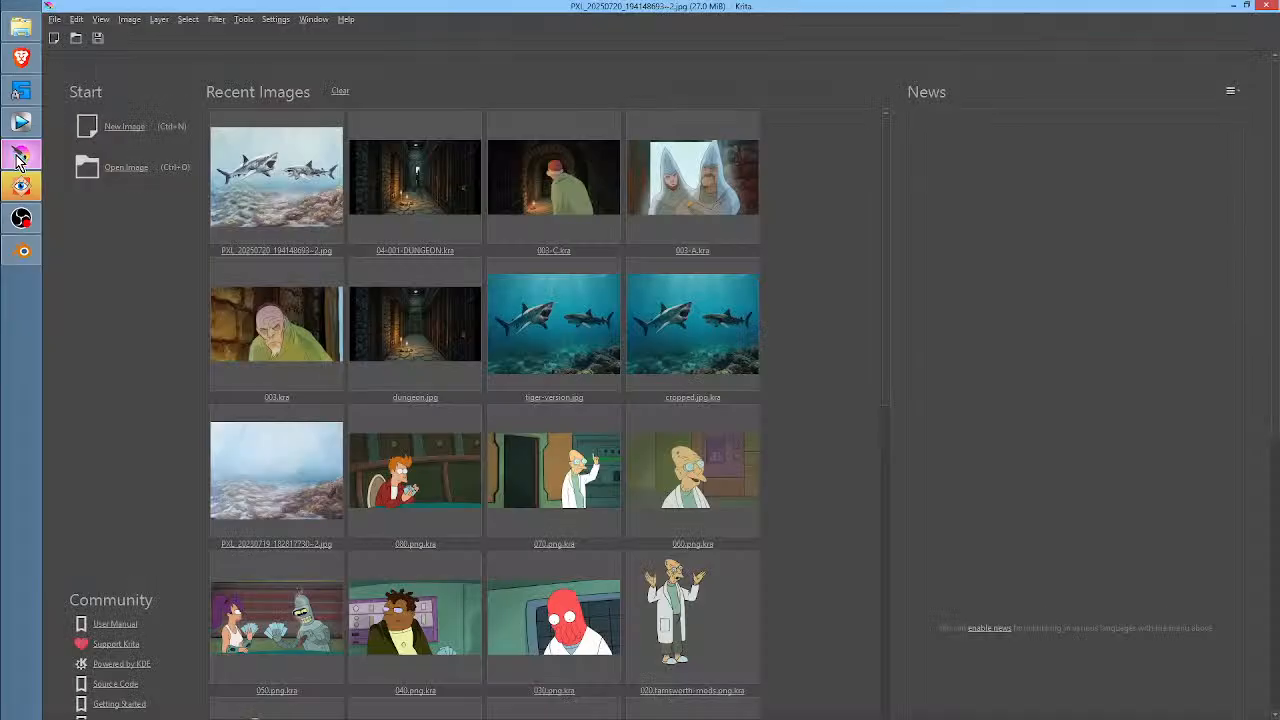
click(568, 190)
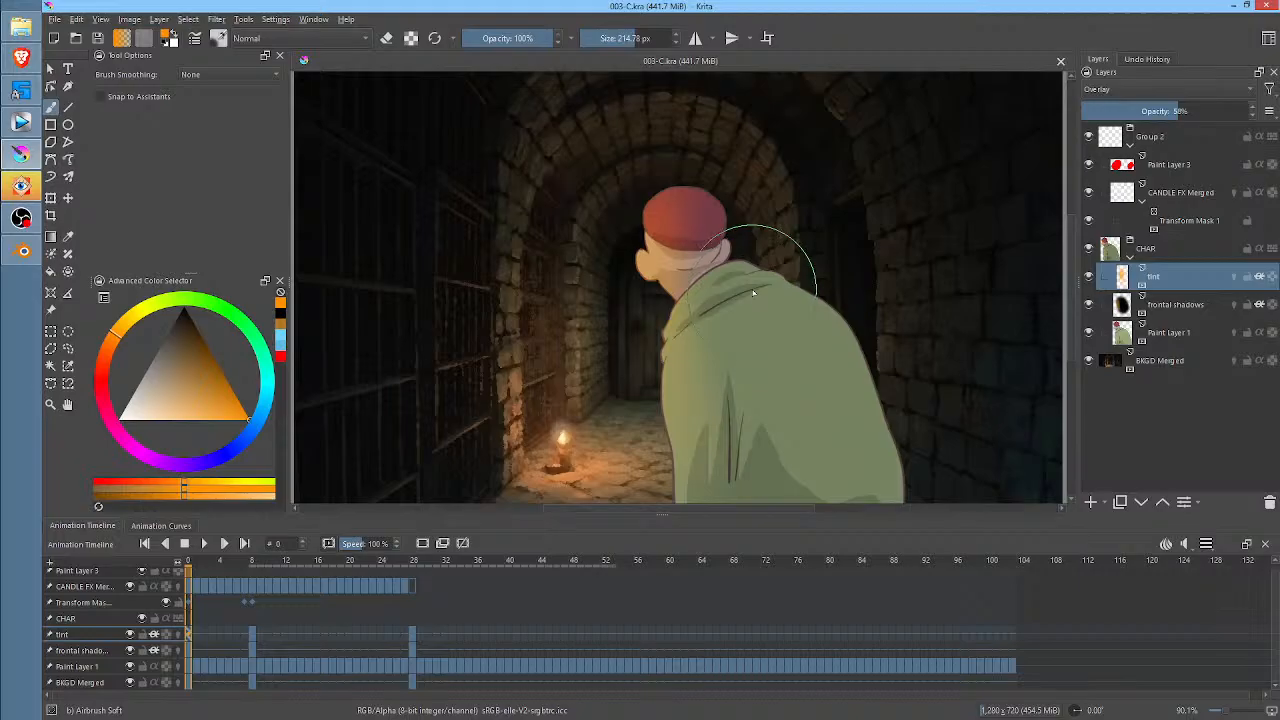
click(418, 563)
drag(418, 563, 789, 588)
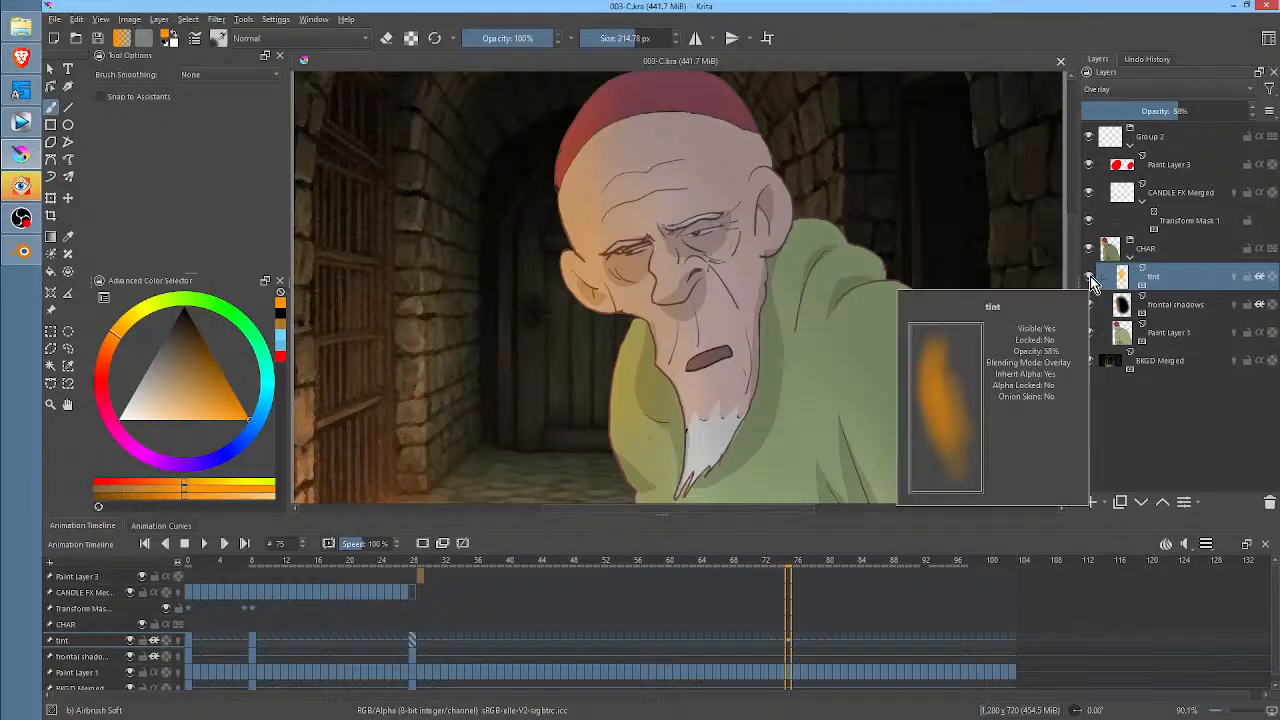
- Compare the old man with and without the tint and frontal shadows layers, leaving both hidden, with Paint Layer 1 selected and the timeline enlarged
click(1090, 277)
click(1090, 303)
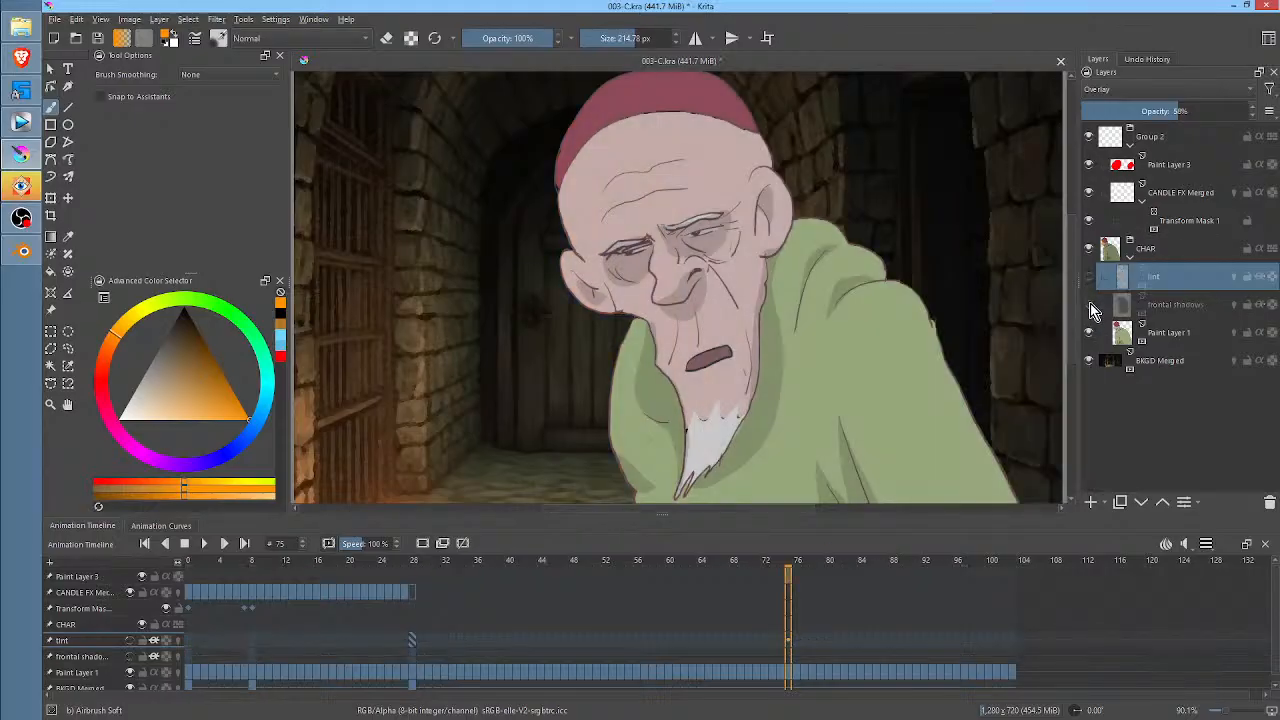
click(1184, 334)
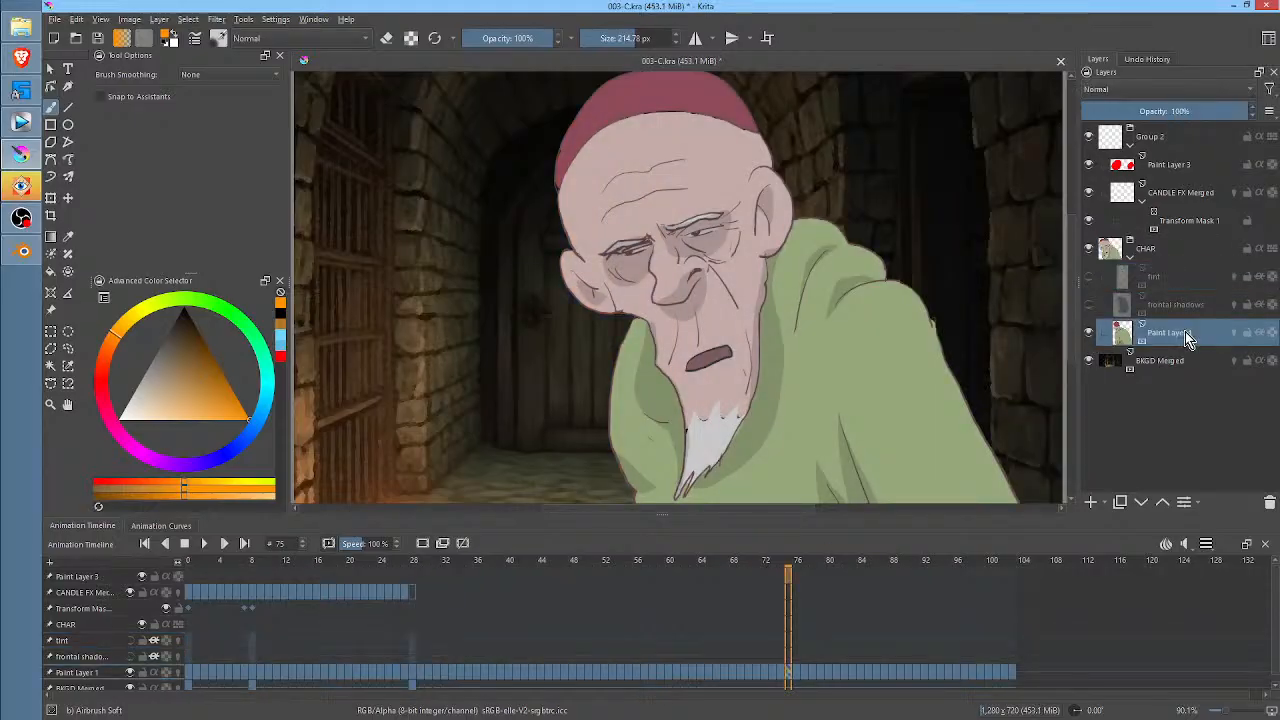
click(1090, 302)
click(1089, 278)
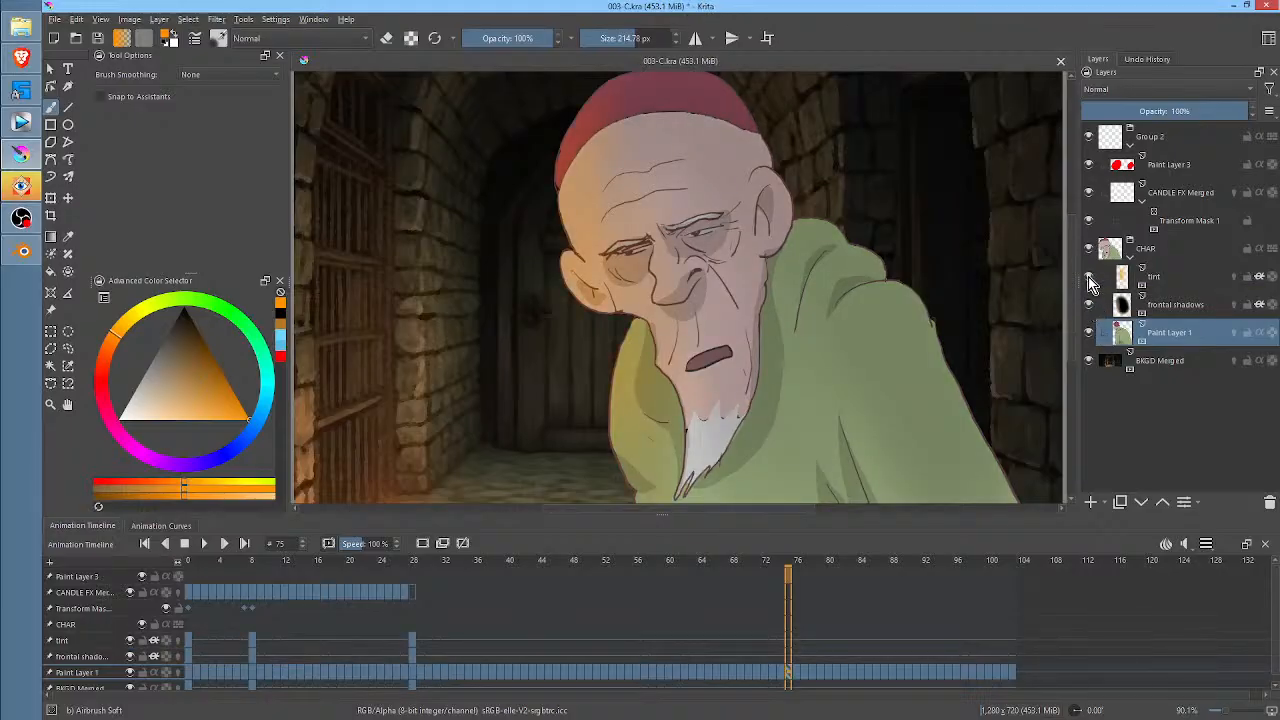
click(1089, 278)
click(1090, 304)
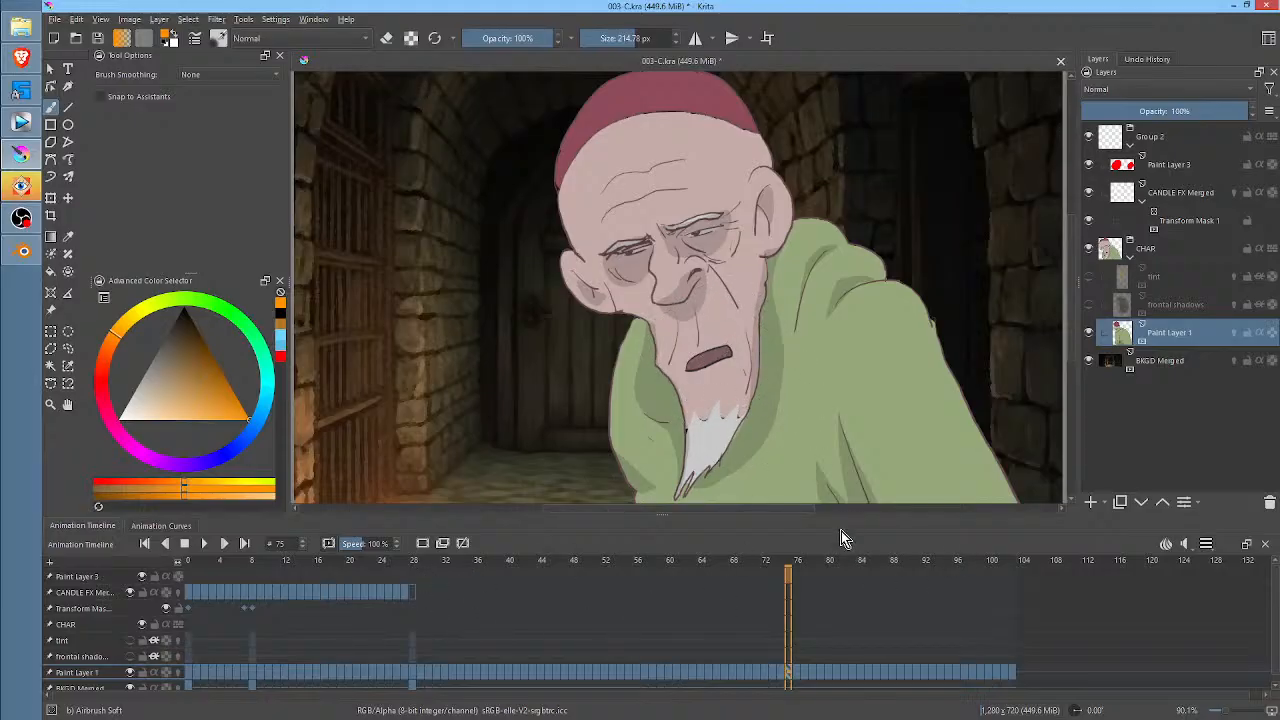
drag(843, 514, 837, 478)
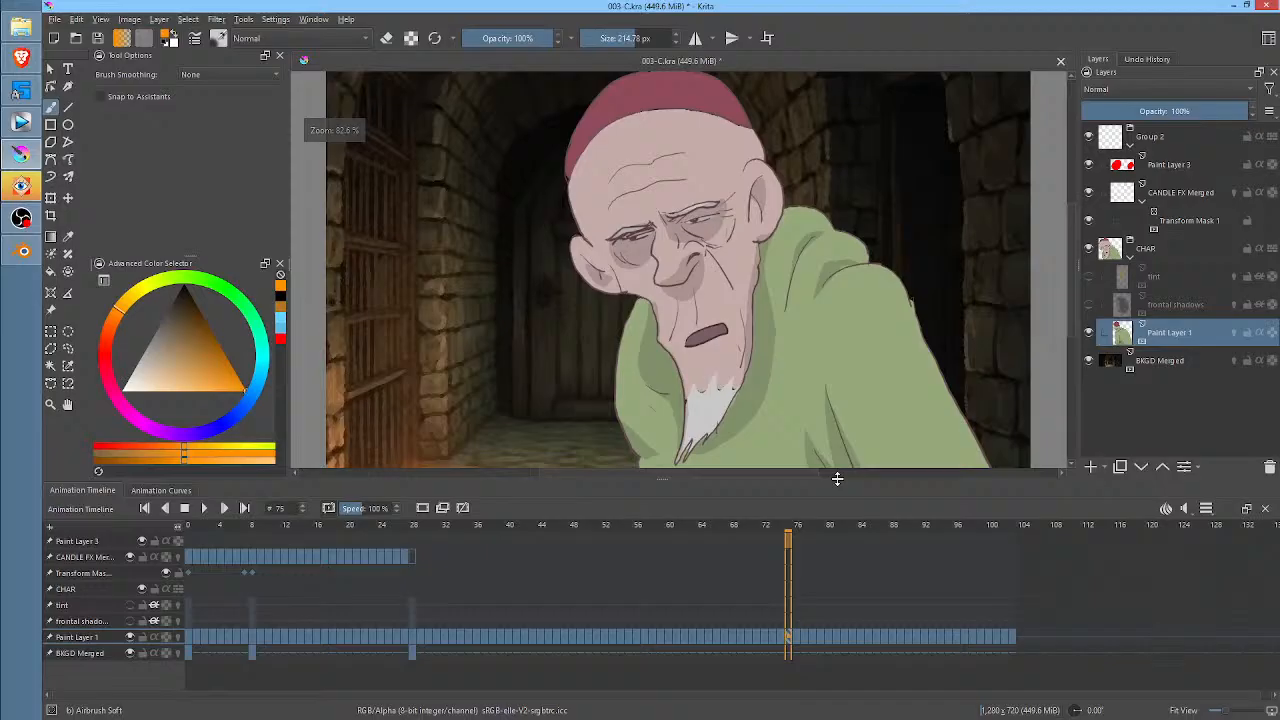
- Scrub the old man's animation from the opening frames through frame 38, and examine the range between frames 57 and 64
click(413, 656)
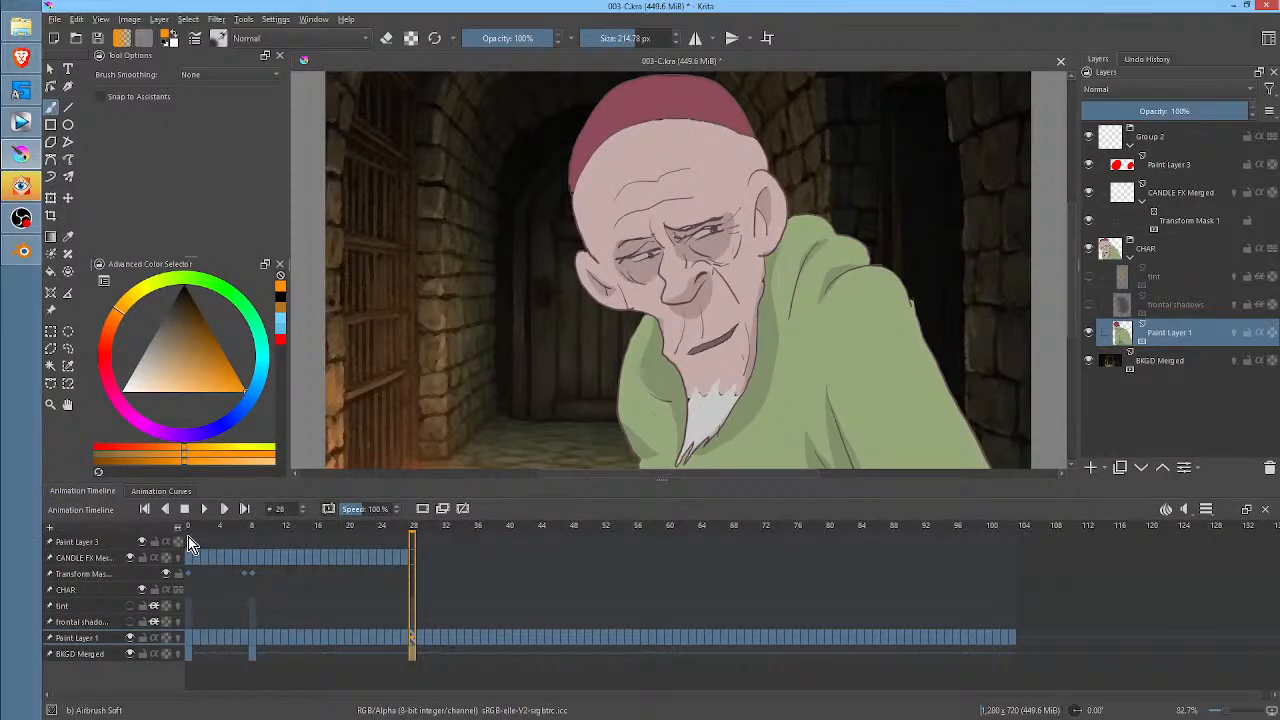
drag(187, 527, 491, 531)
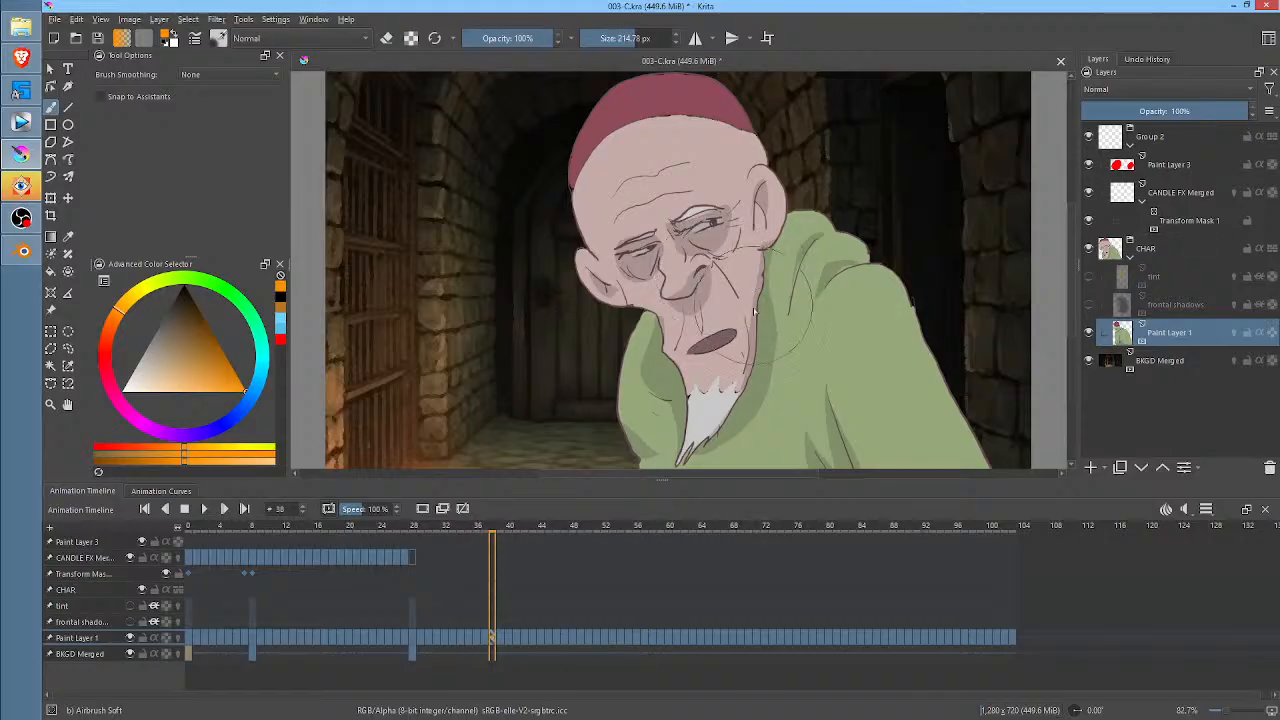
click(643, 527)
mouse_move(643, 527)
mouse_down()
mouse_move(734, 523)
mouse_move(560, 523)
mouse_move(699, 529)
mouse_up()
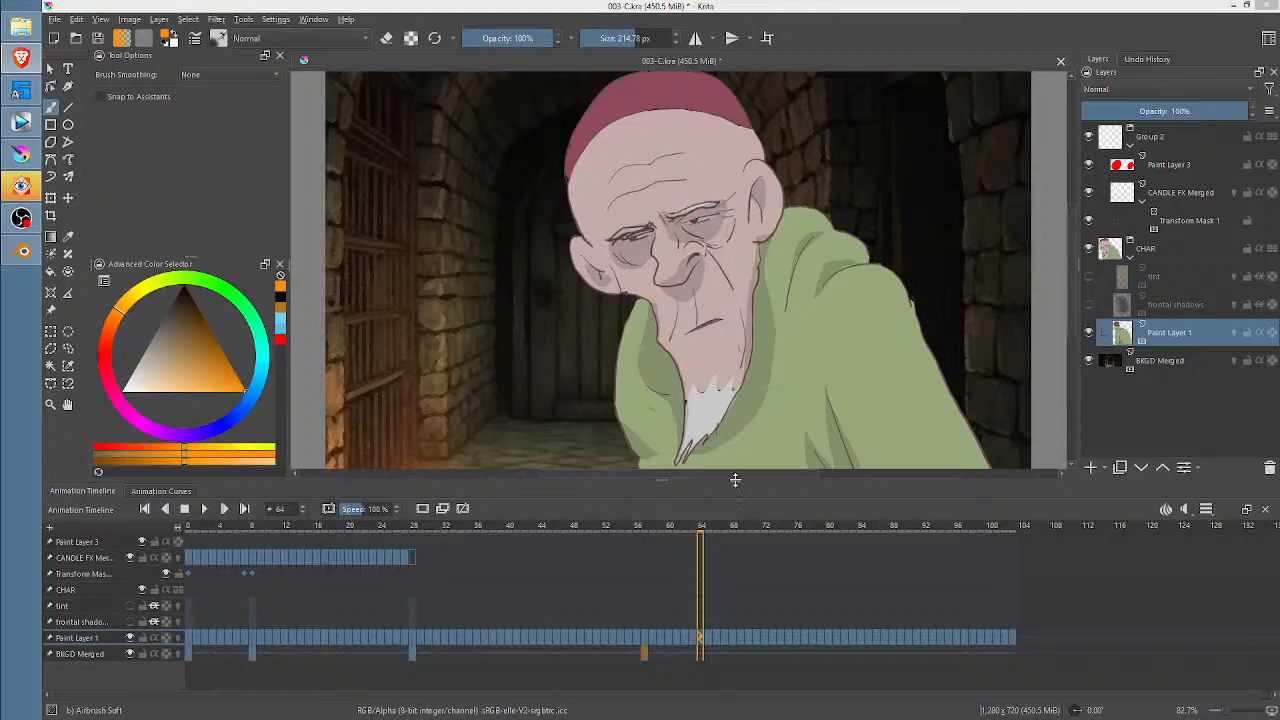
- Merge the candle effects group, Group 2, into a single layer
click(1181, 143)
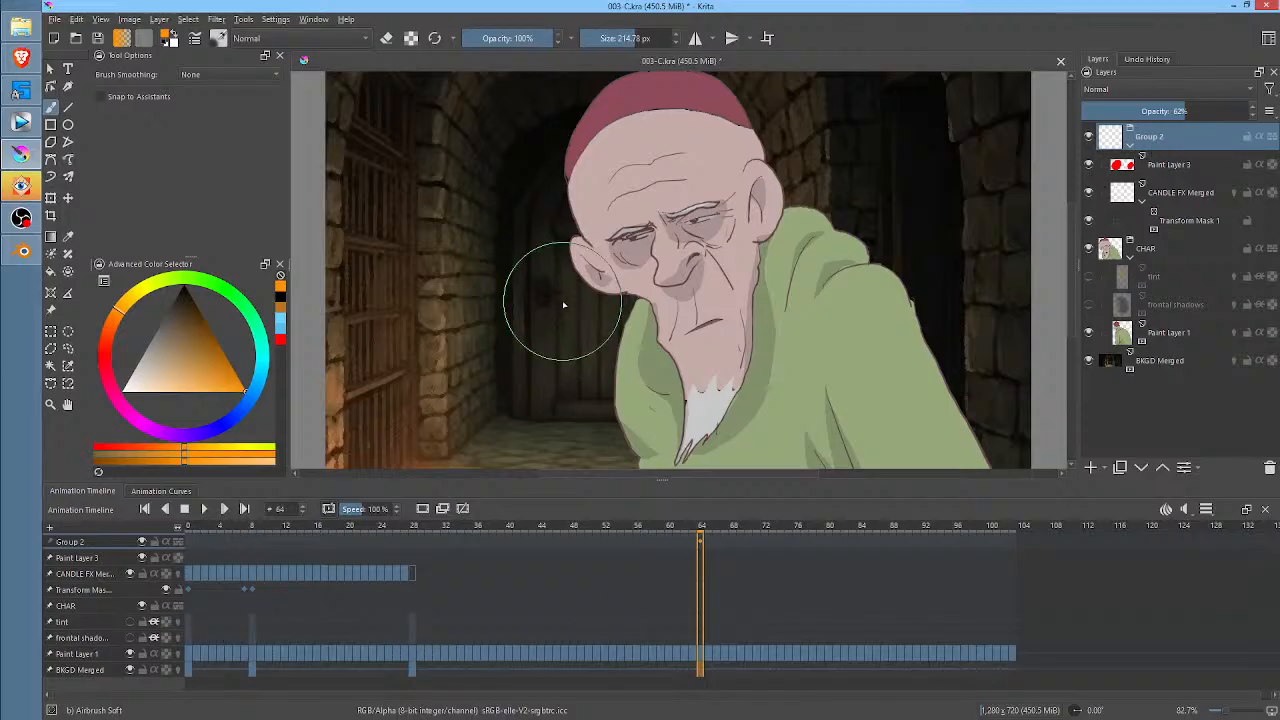
right_click(1154, 146)
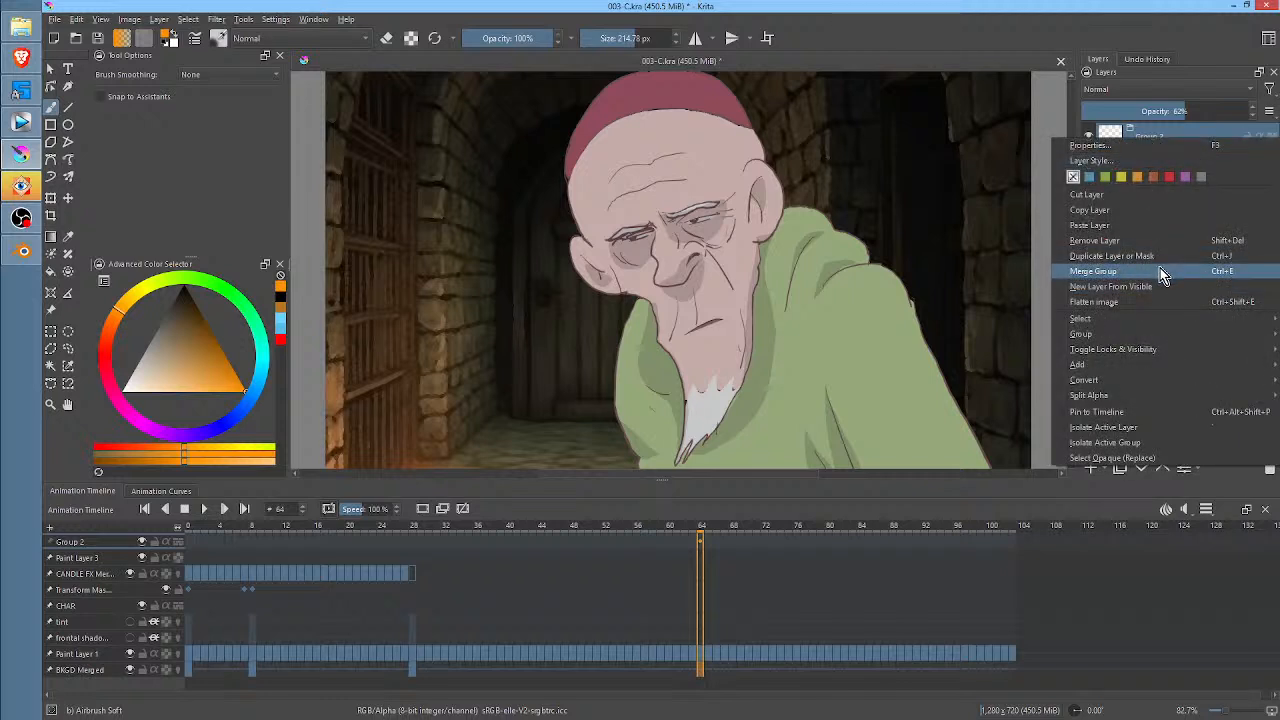
click(1160, 272)
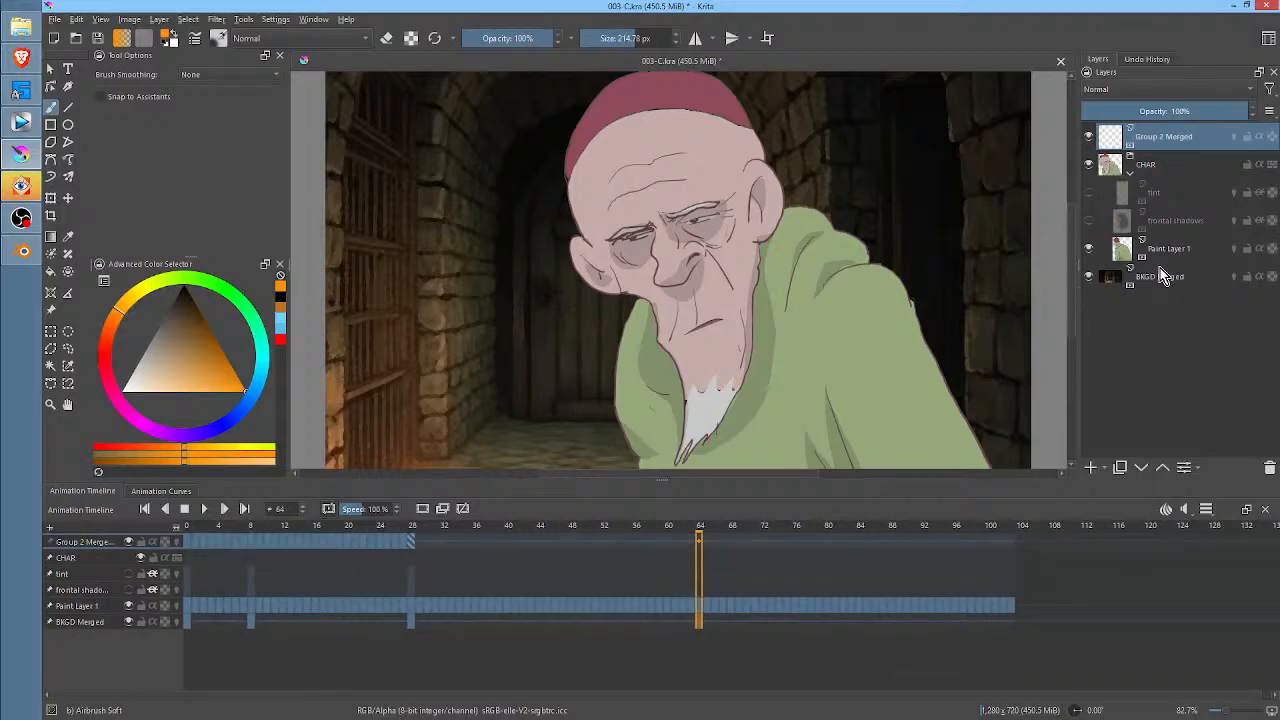
- Remove frames 0 to 27 across all timeline layers and pull the remaining frames back to the start
click(407, 541)
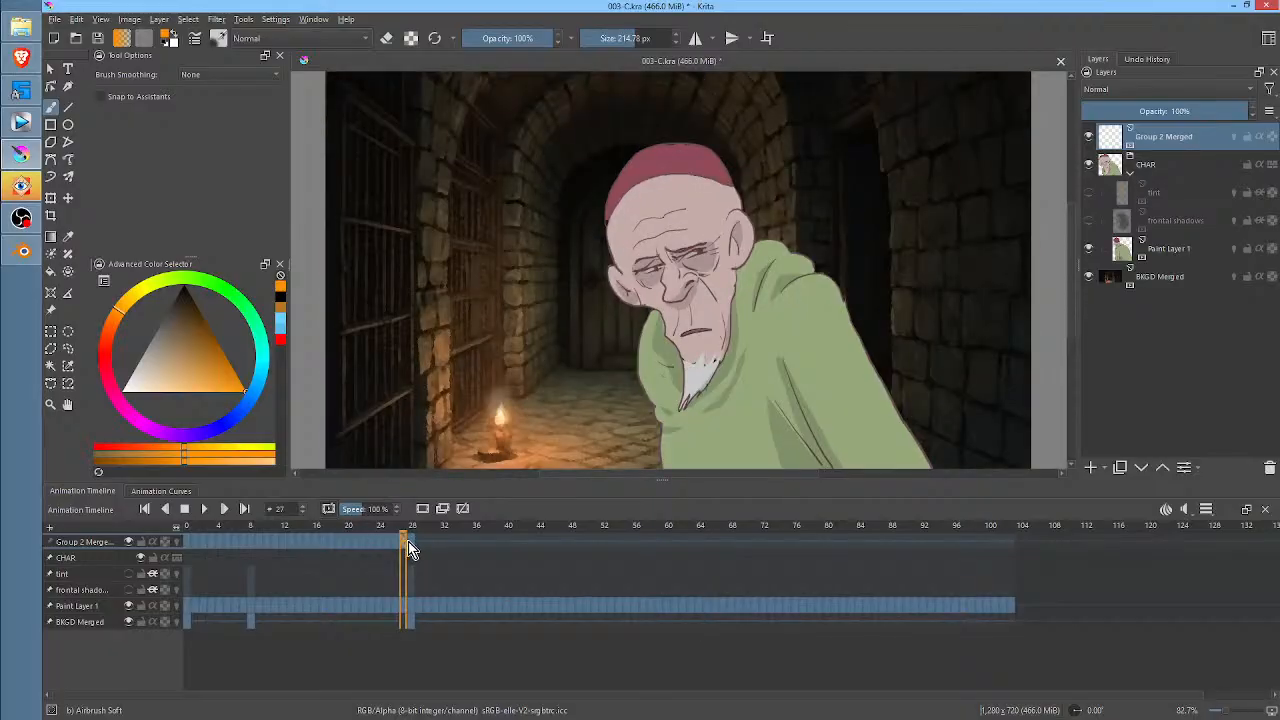
click(412, 541)
key(Left)
shift+click(188, 623)
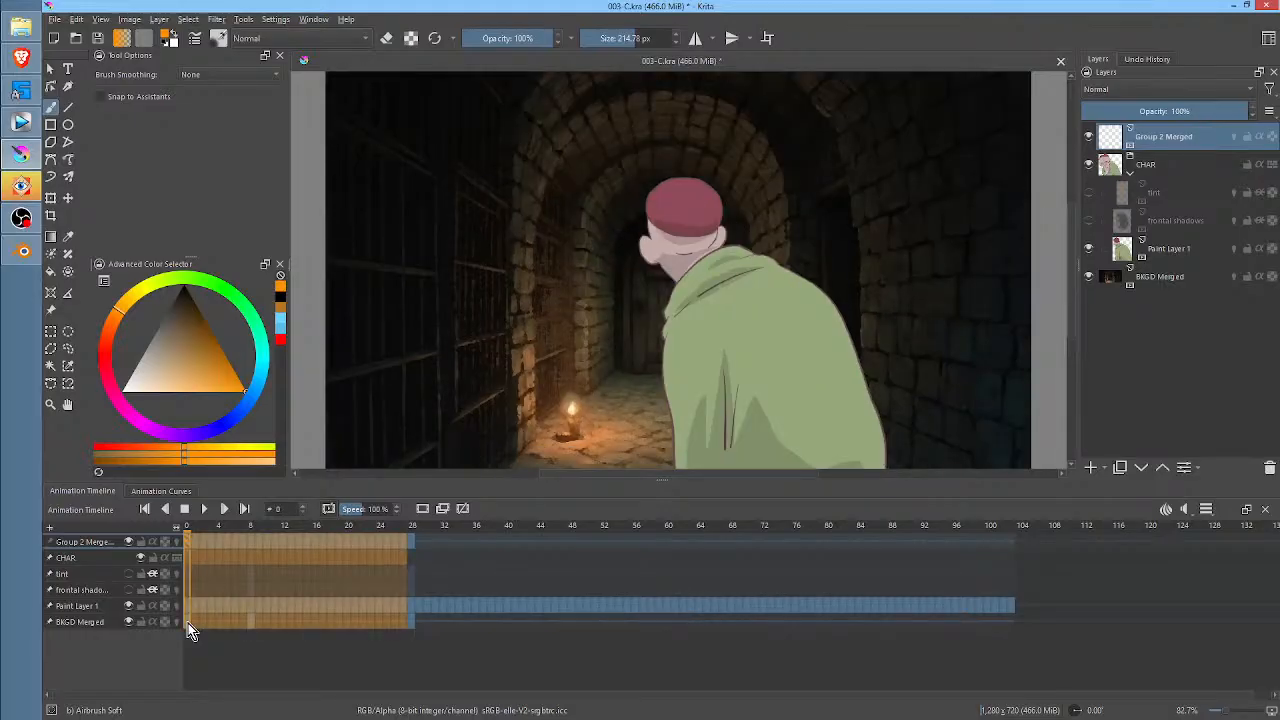
right_click(240, 541)
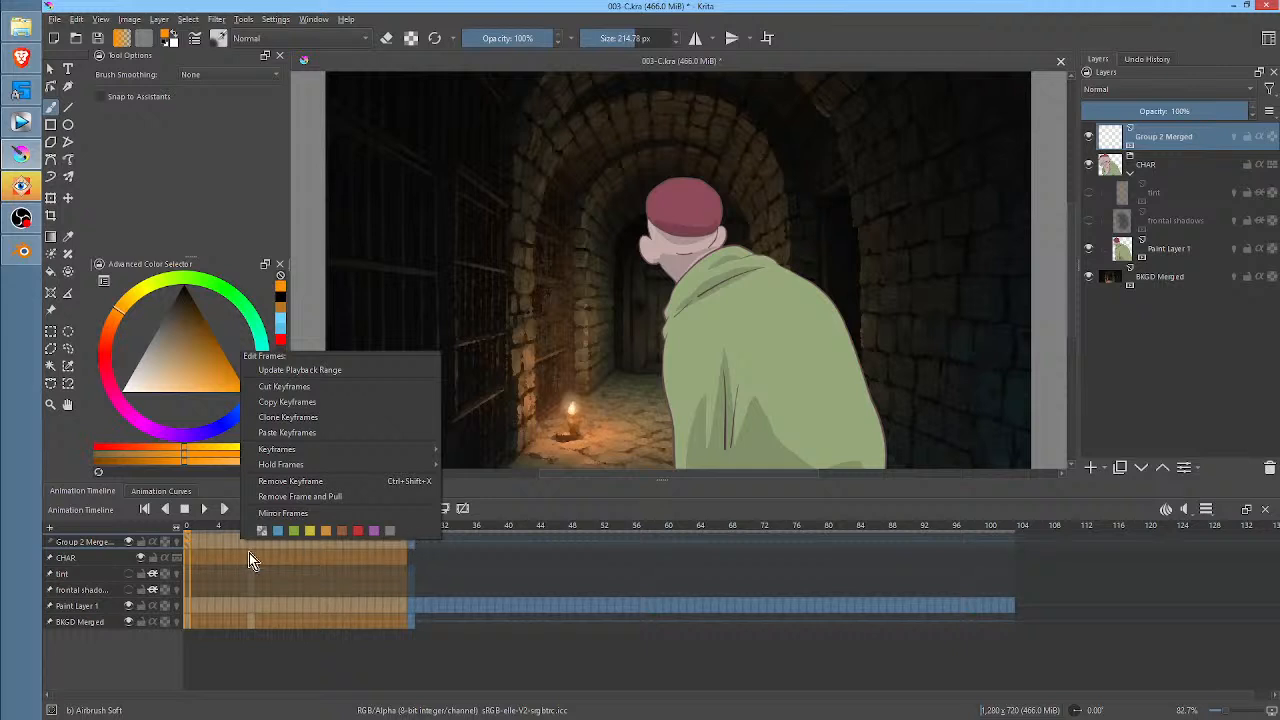
click(319, 491)
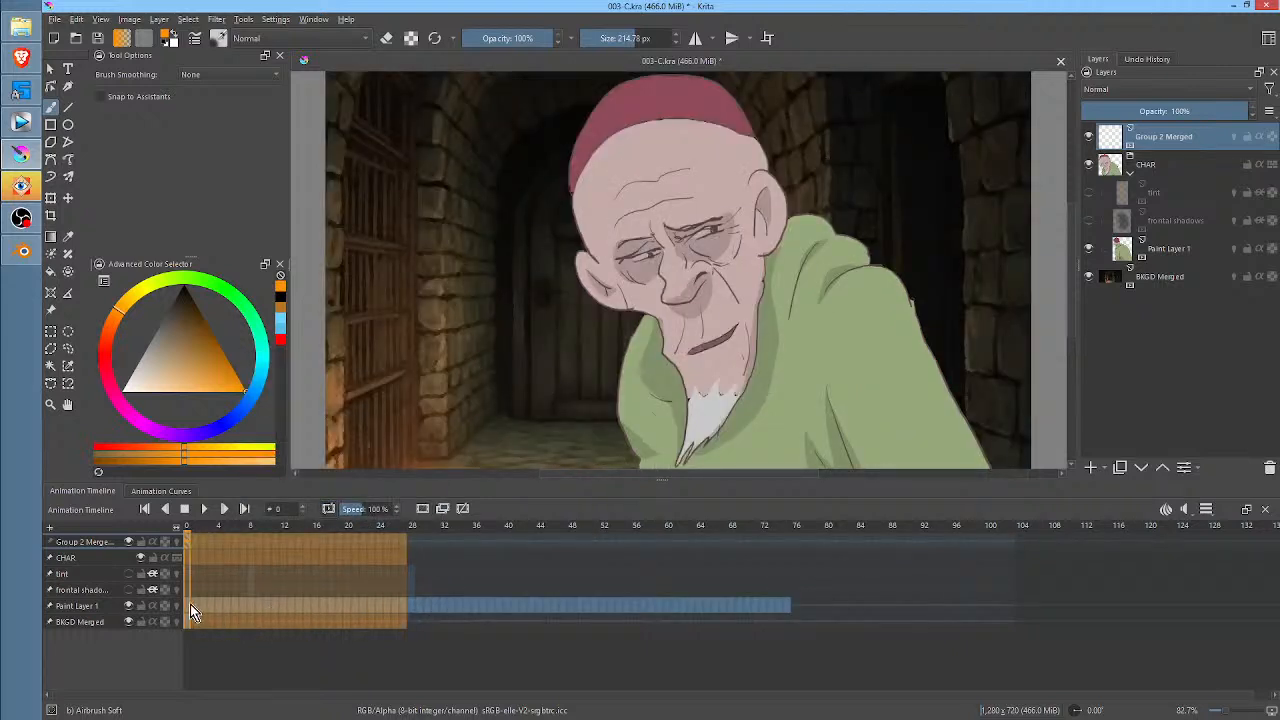
- Play the shortened animation from the start, and scrub through the old man's mouth poses up to frame 18
click(186, 604)
key(space)
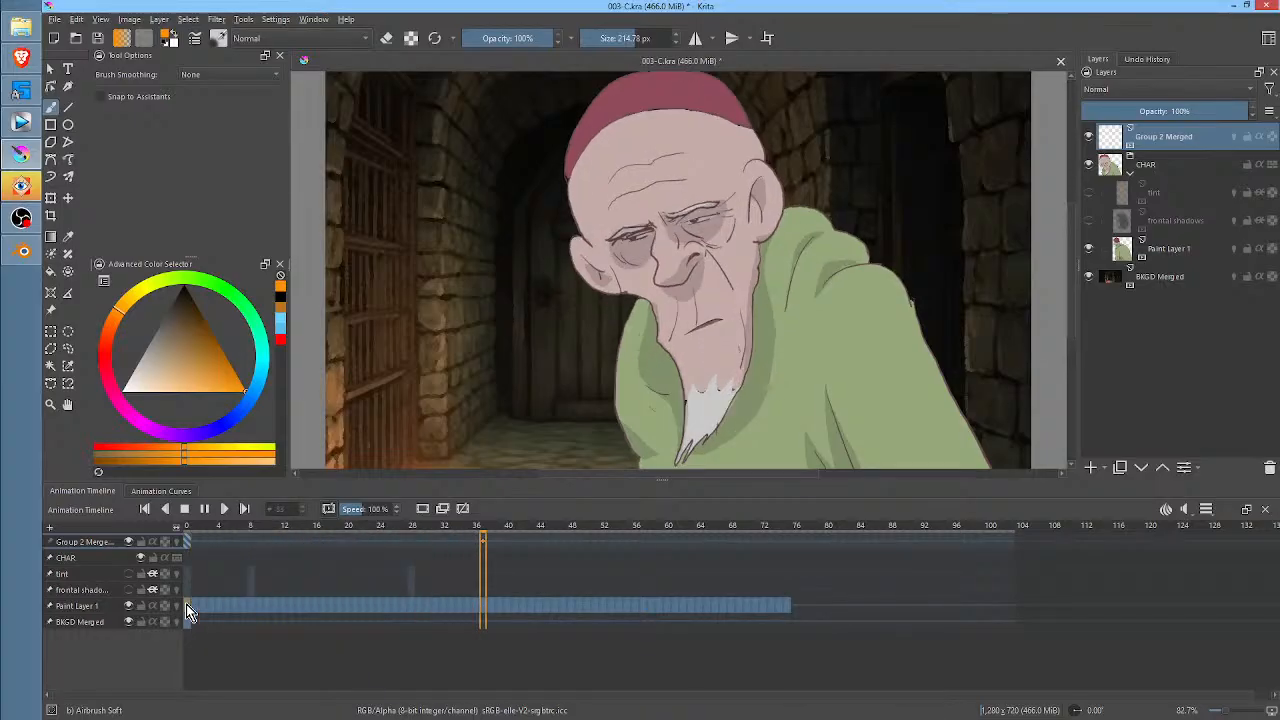
key(space)
drag(211, 527, 322, 540)
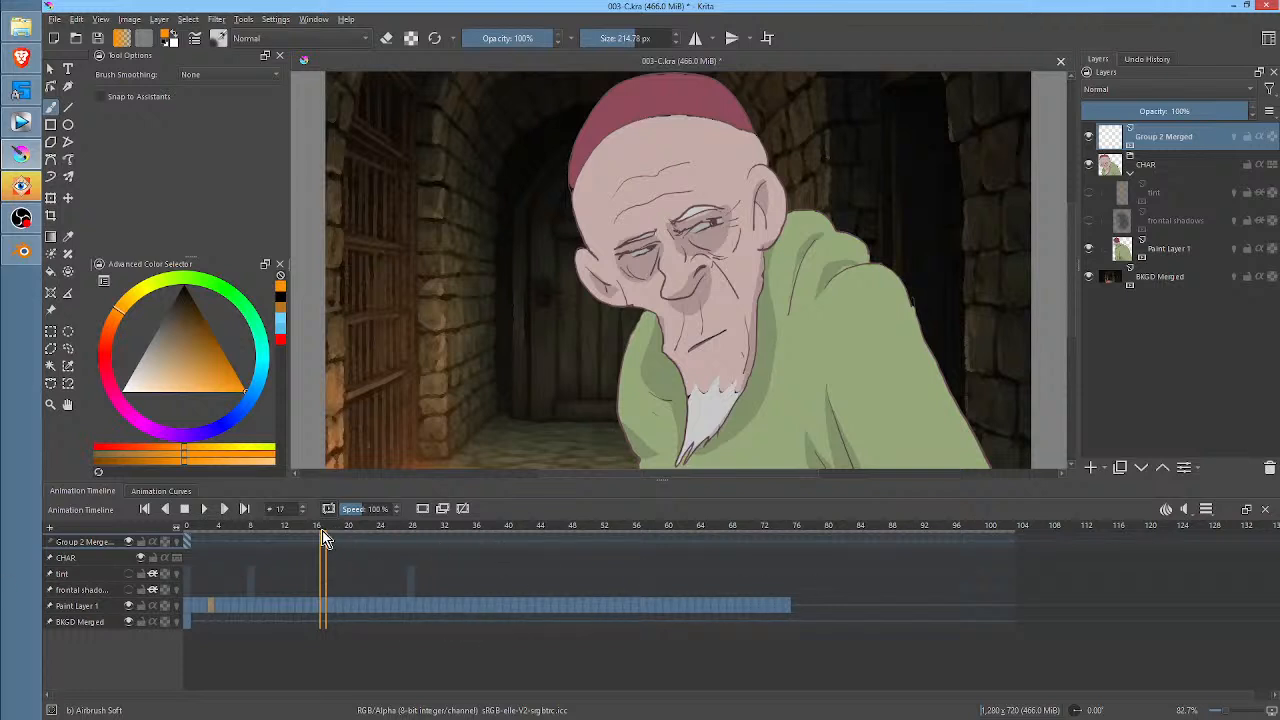
drag(325, 537, 333, 537)
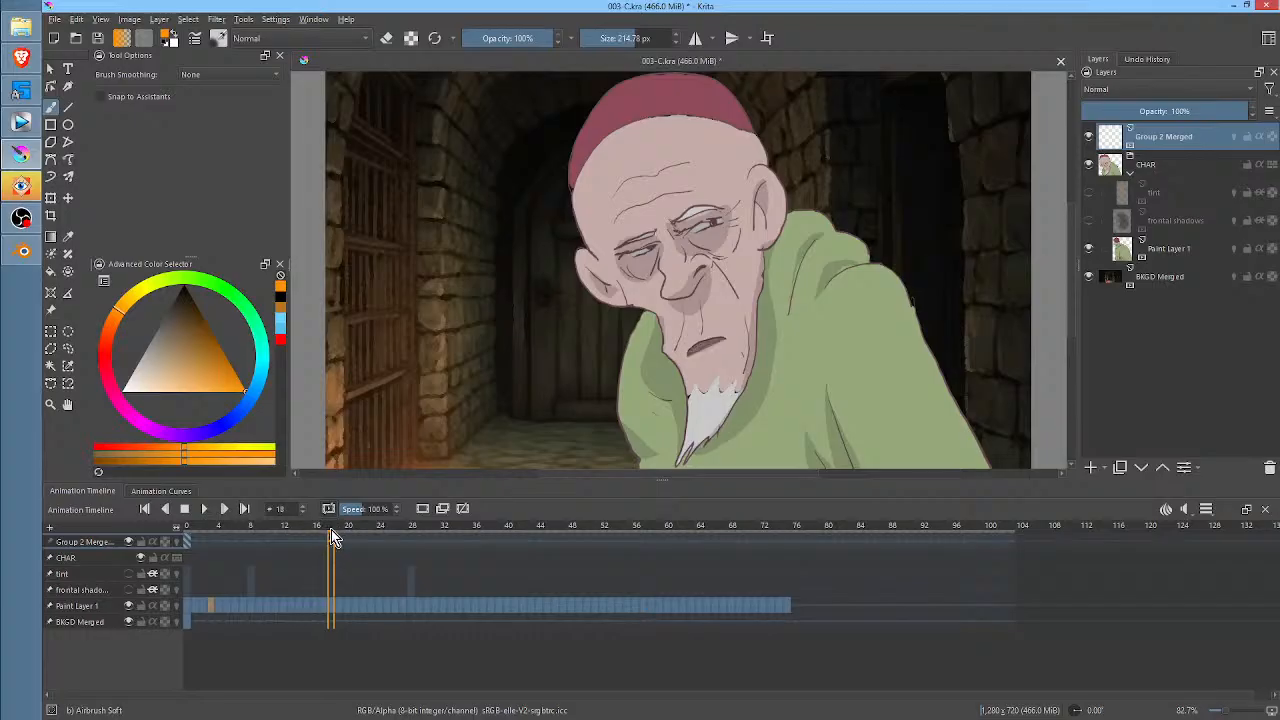
- On Paint Layer 1, shift the keyframes from frame 18 onward to start at frame 31, and move frame 17's keyframe to frame 26
click(331, 605)
drag(331, 603, 436, 602)
click(333, 605)
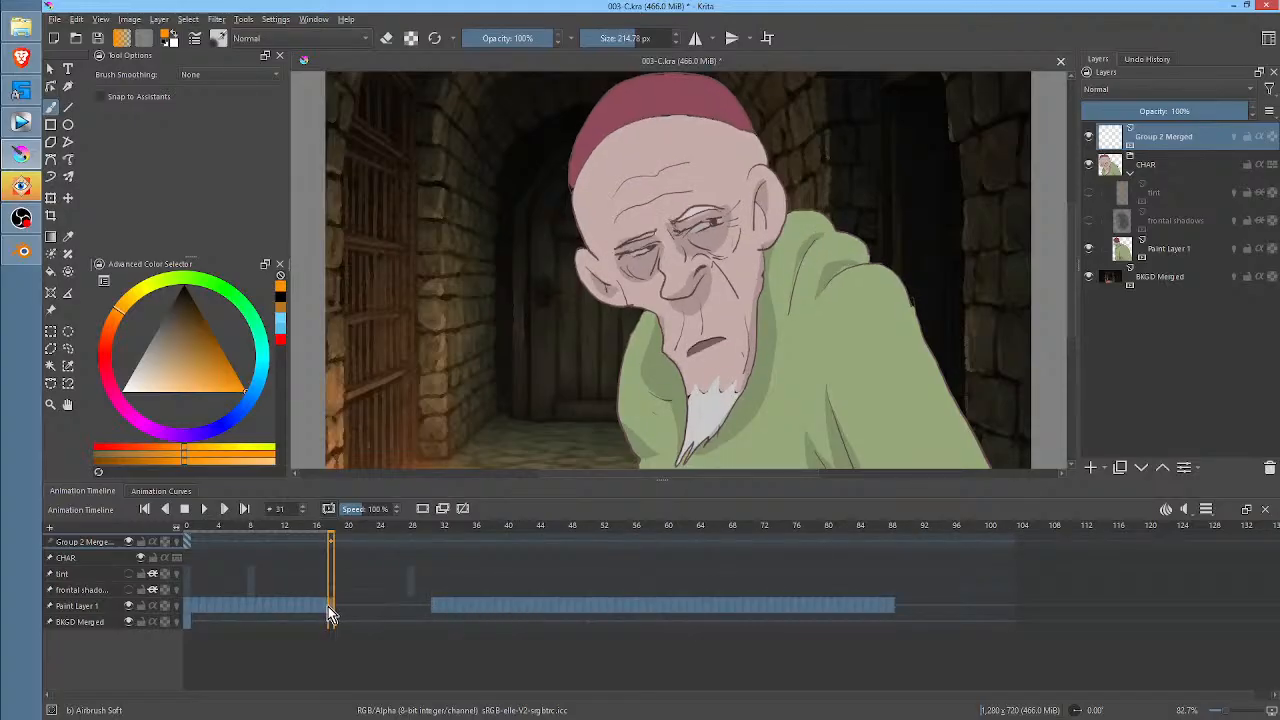
drag(334, 606, 403, 606)
key(Delete)
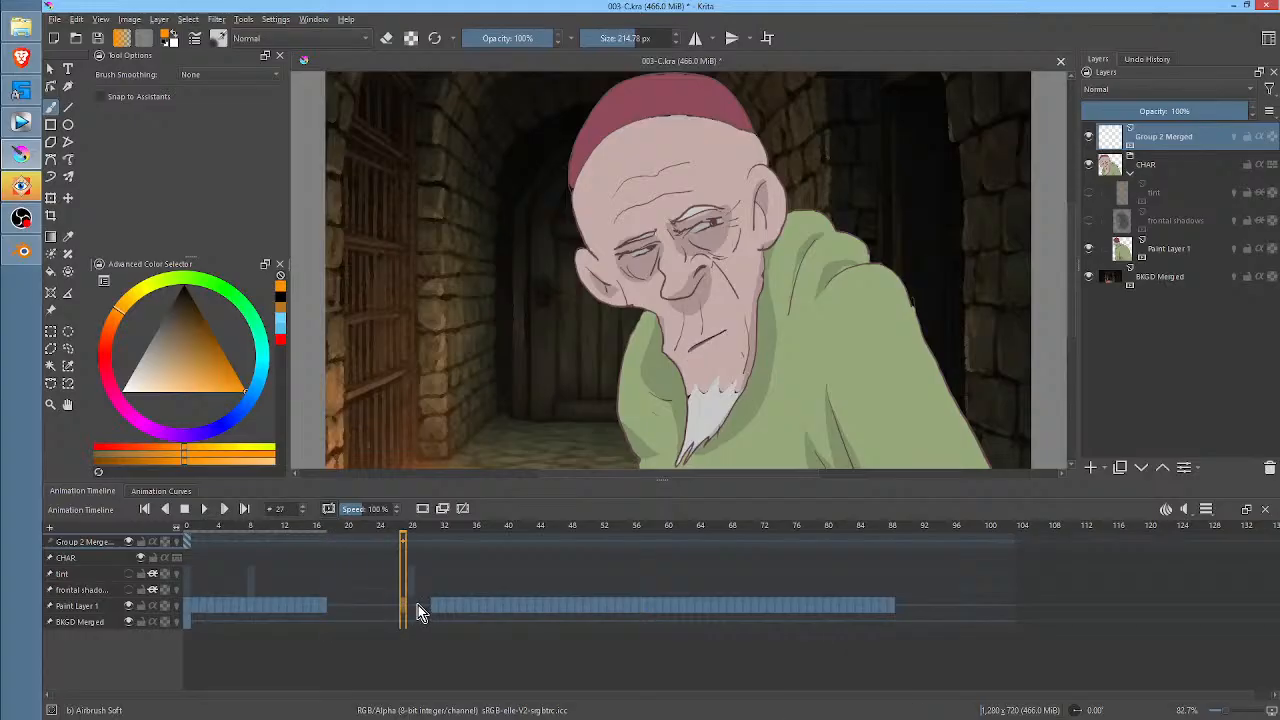
click(416, 615)
click(325, 610)
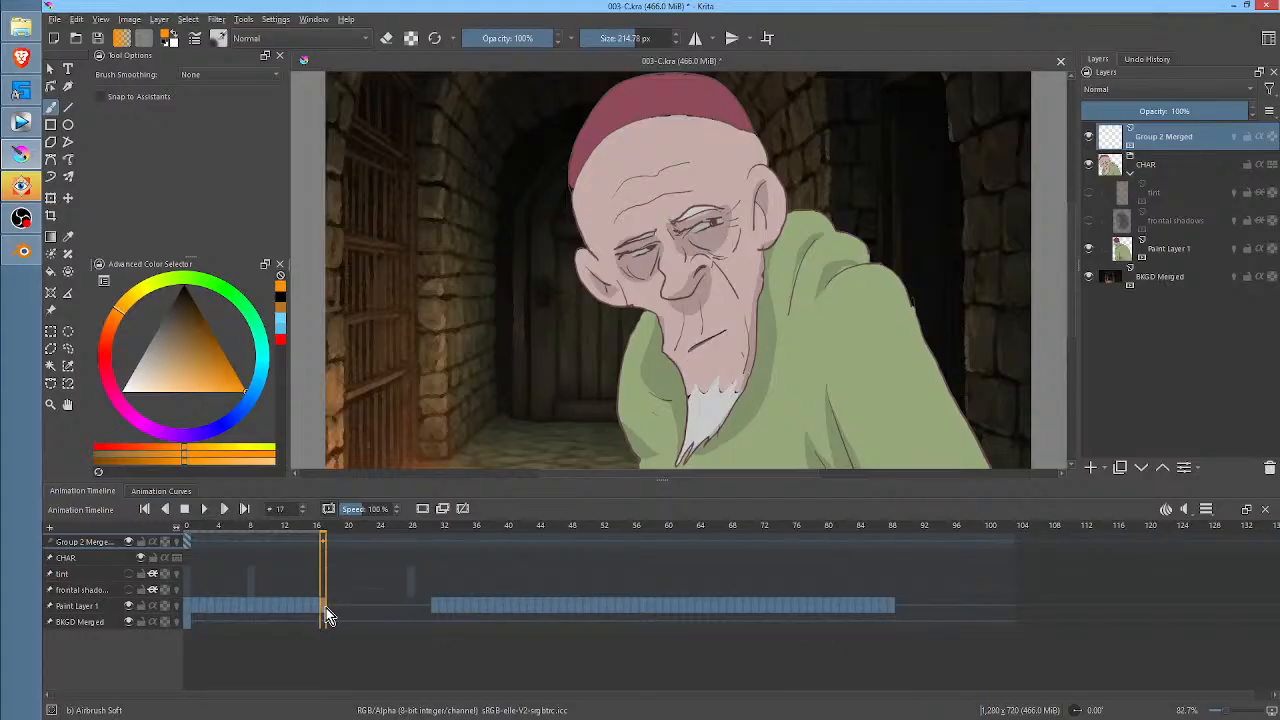
drag(323, 605, 395, 605)
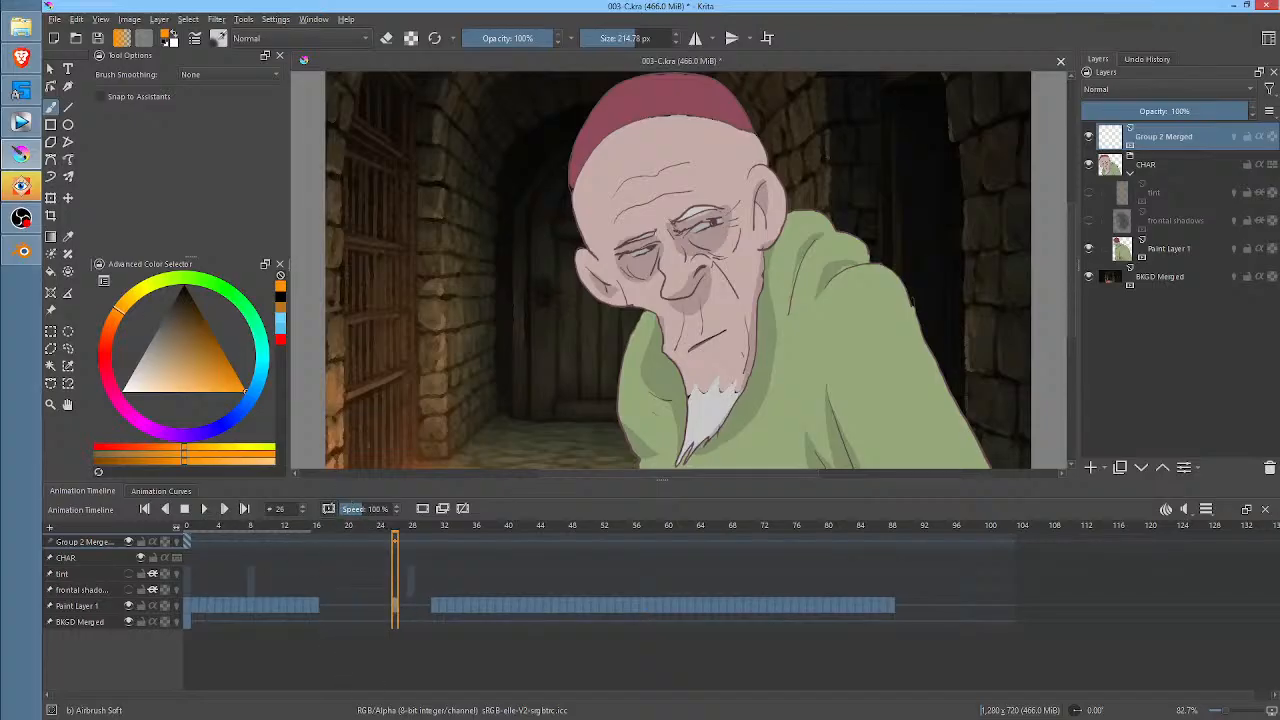
- Start saving a copy of the document, creating and opening a folder named 004 inside EPISODE-04
click(55, 19)
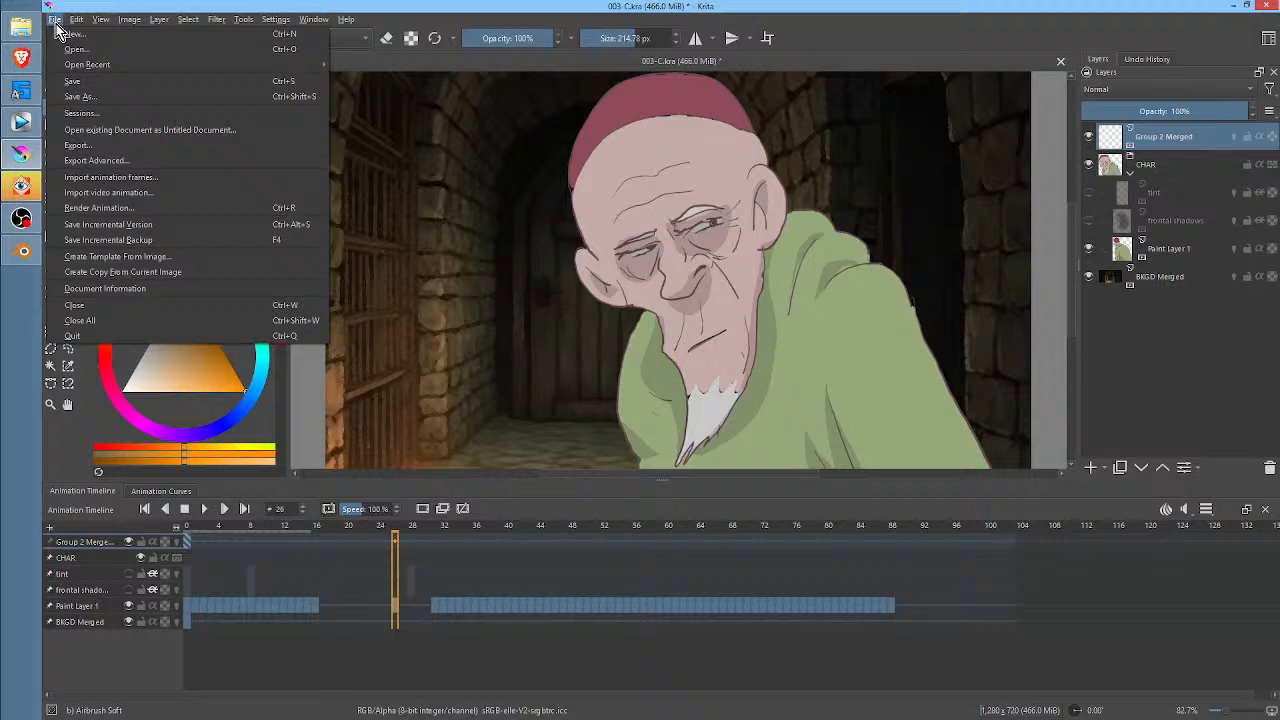
click(80, 97)
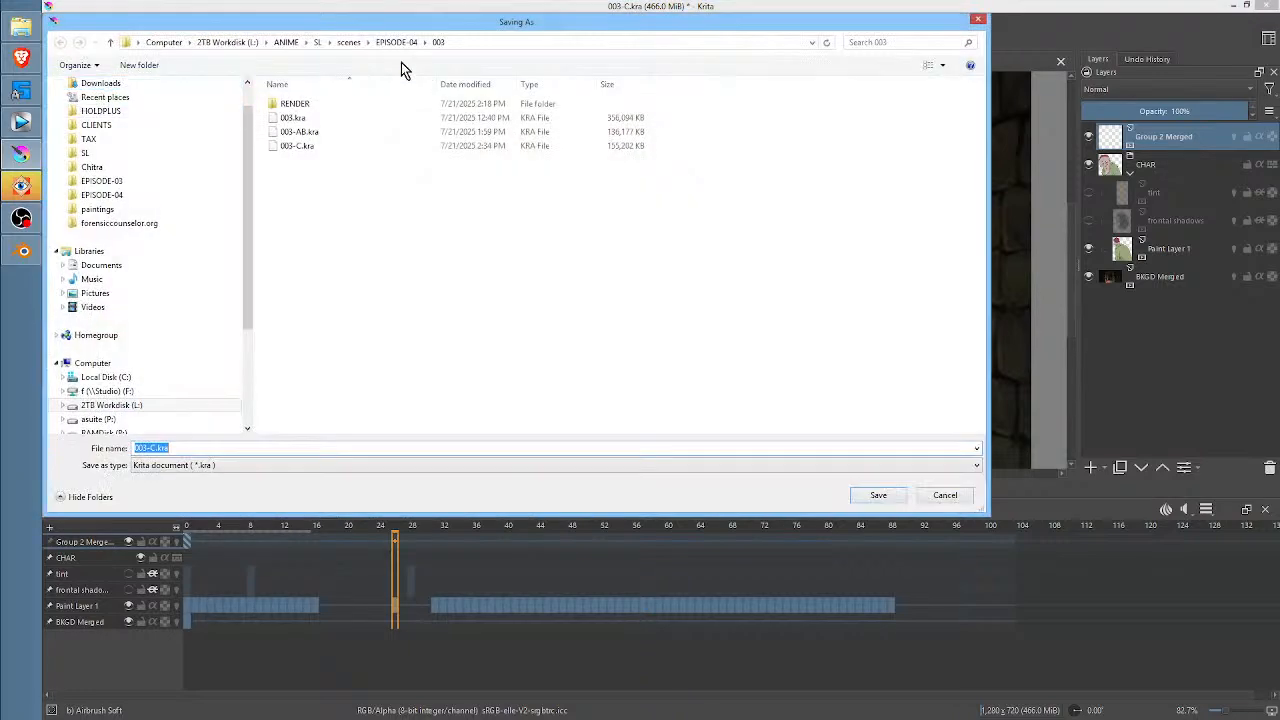
click(403, 43)
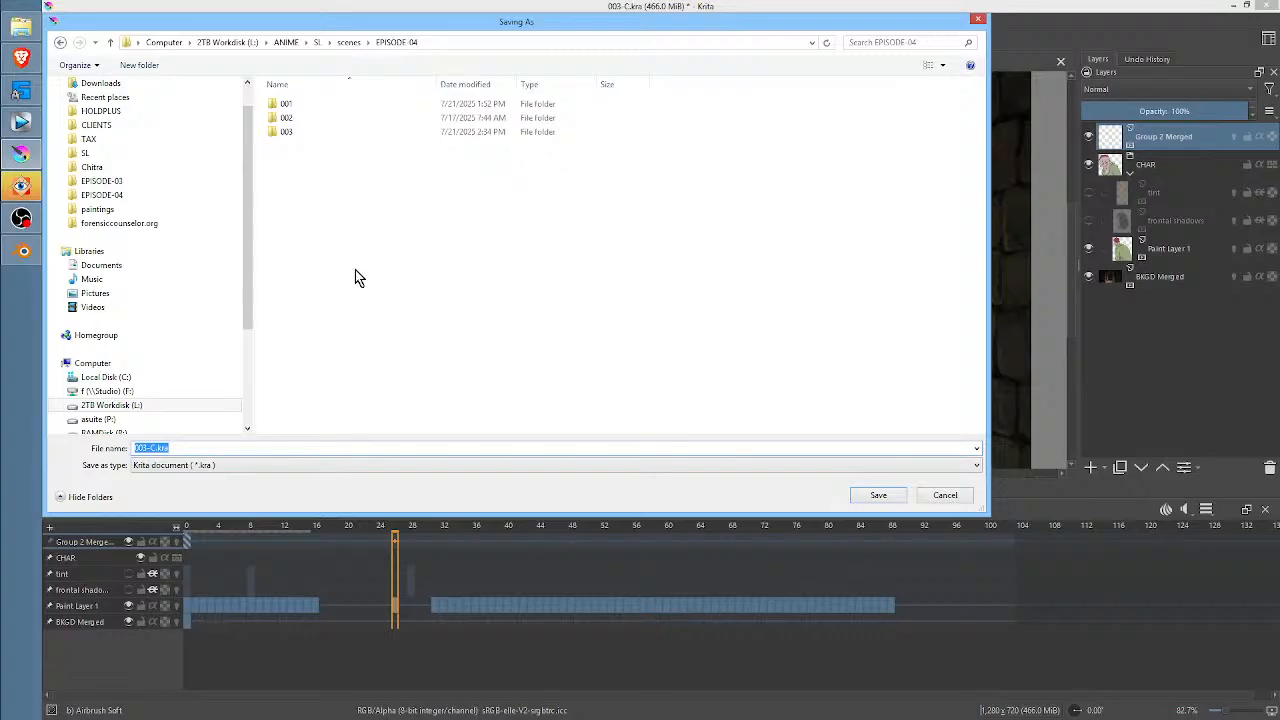
right_click(315, 220)
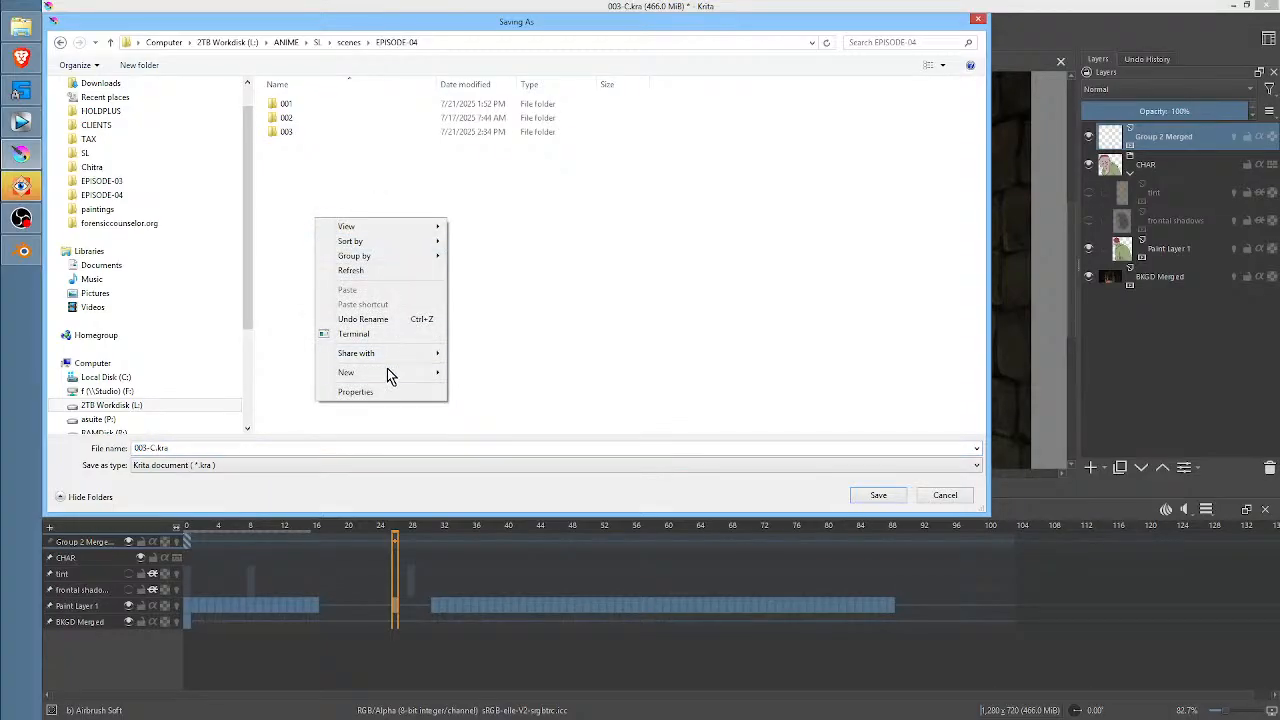
mouse_move(387, 372)
click(550, 376)
text(004)
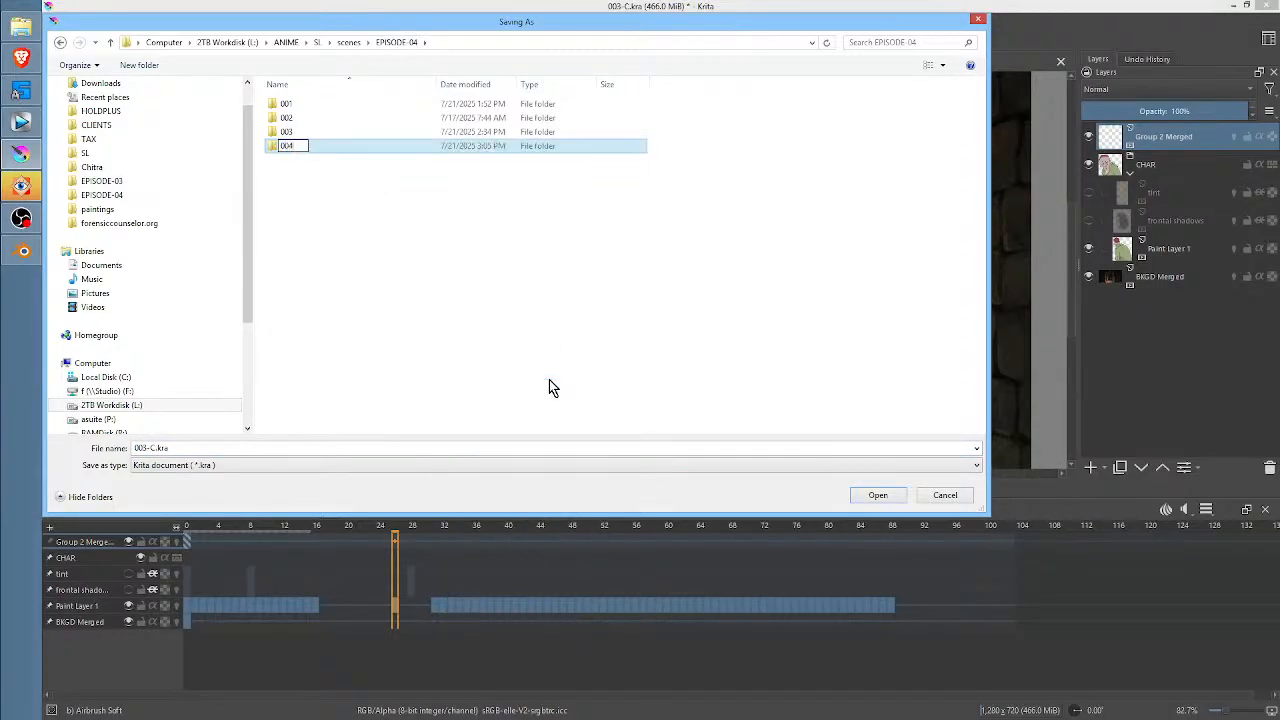
key(Return)
key(Return)
- Save the copy as 004.kra in the new 004 folder
double_click(216, 450)
text(0)
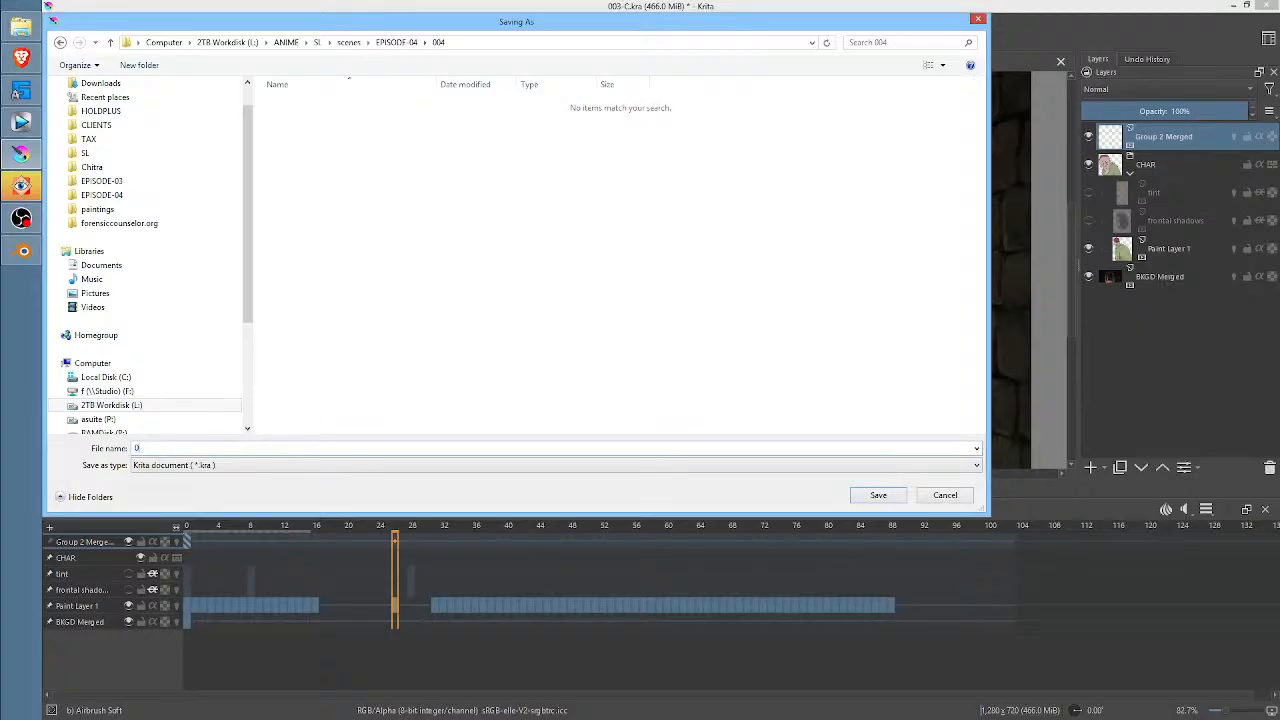
text(04)
key(Return)
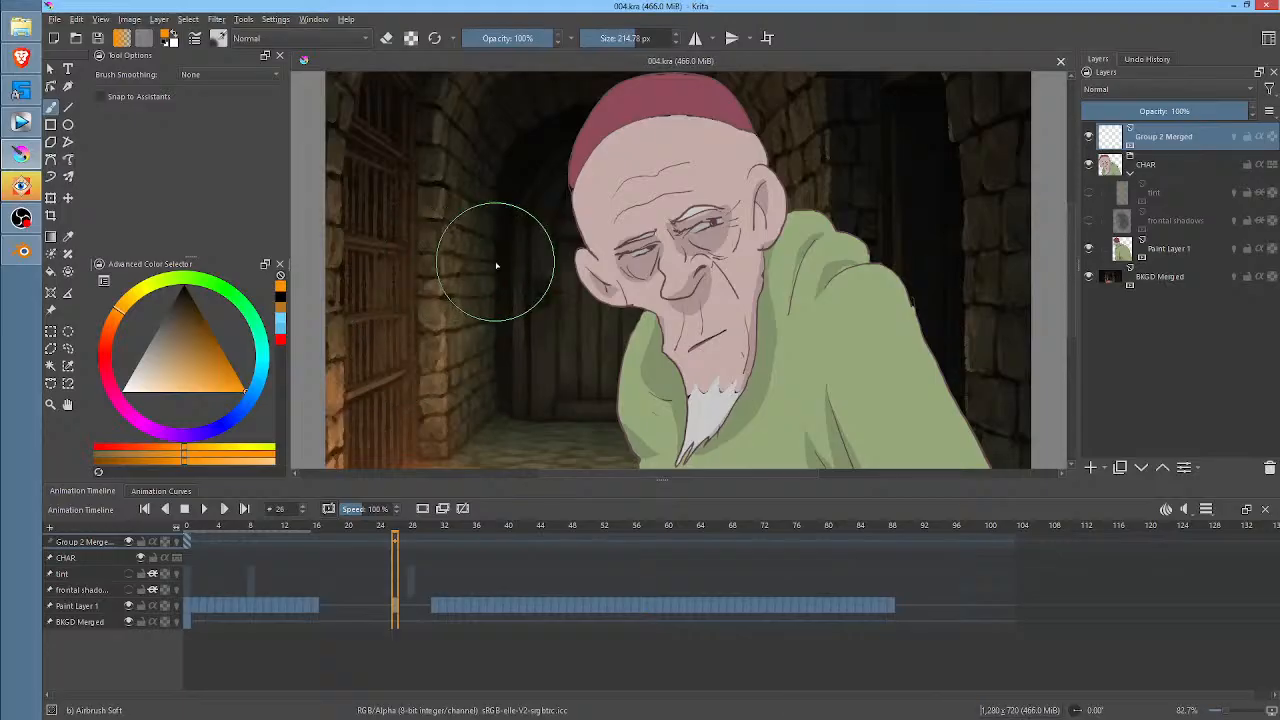
- Set up an animation render with the image location ending in EPISODE-04/003/RENDER/004 and the base name "004."
key(ctrl)
key(ctrl+r)
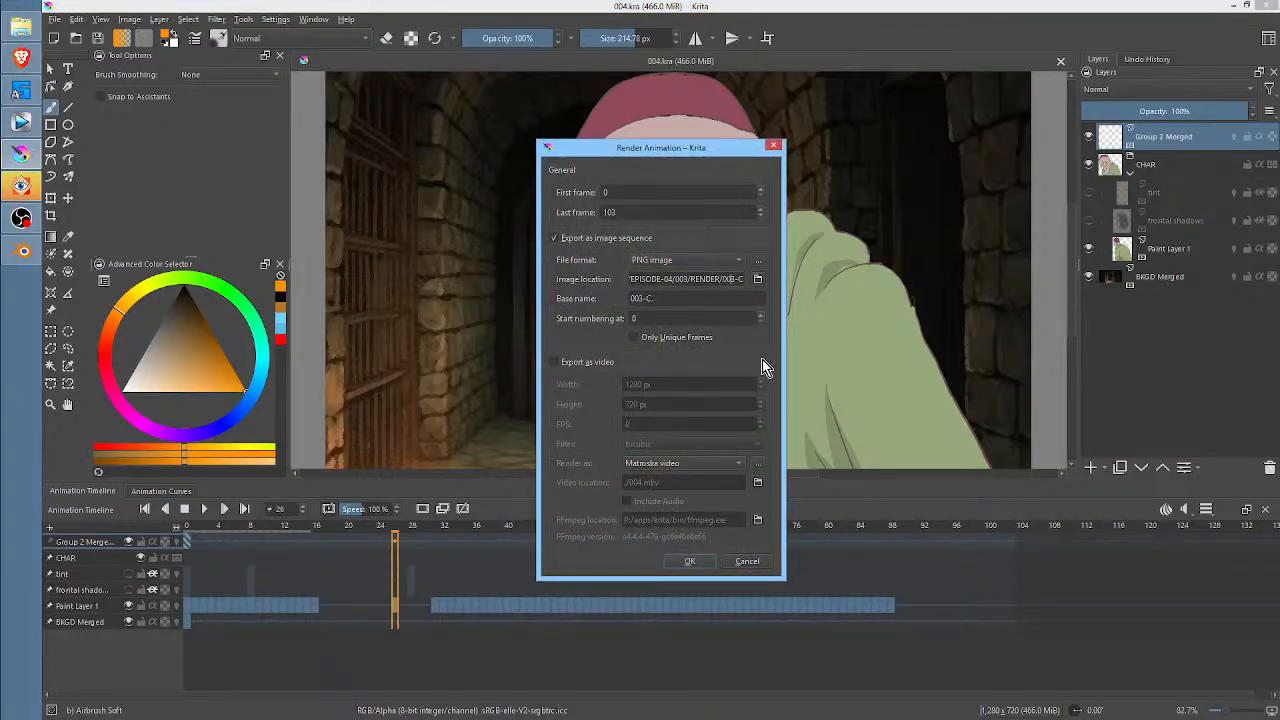
key(BackSpace)
key(BackSpace)
key(BackSpace)
text(4)
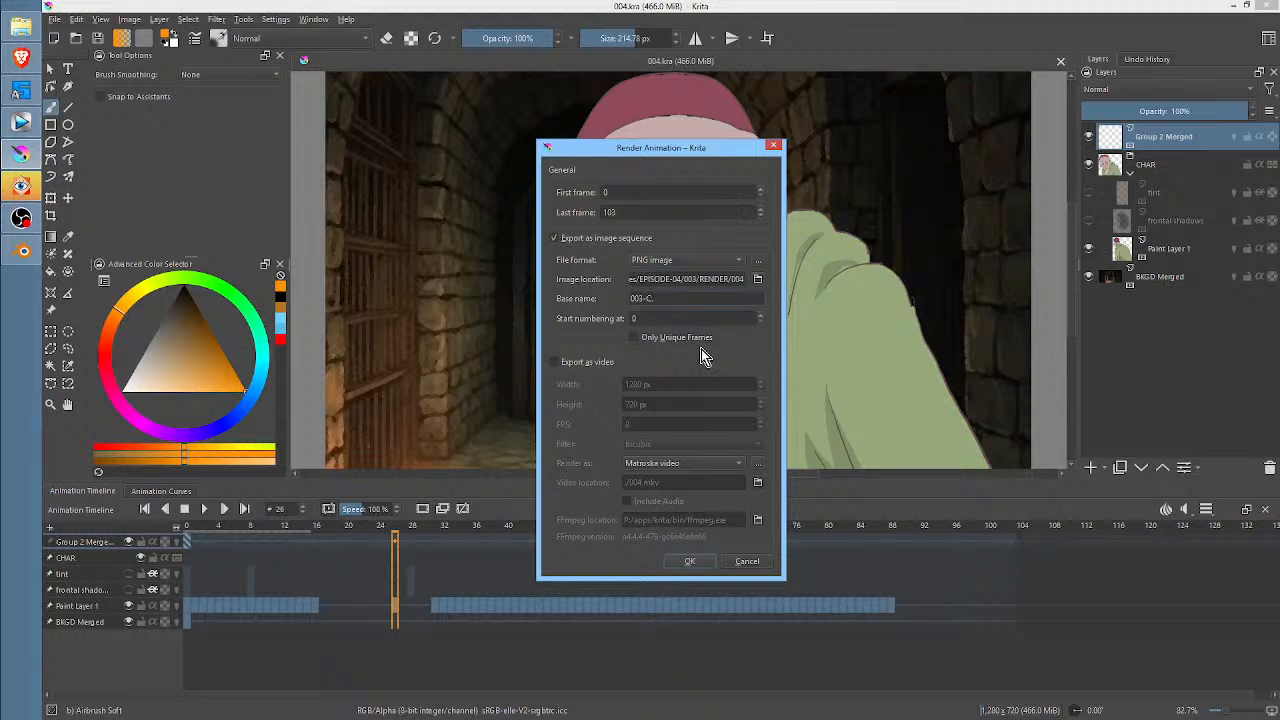
key(BackSpace)
key(BackSpace)
key(BackSpace)
text(4.)
- Edit the render's last frame number and export the animation as a PNG image sequence
drag(630, 210, 609, 213)
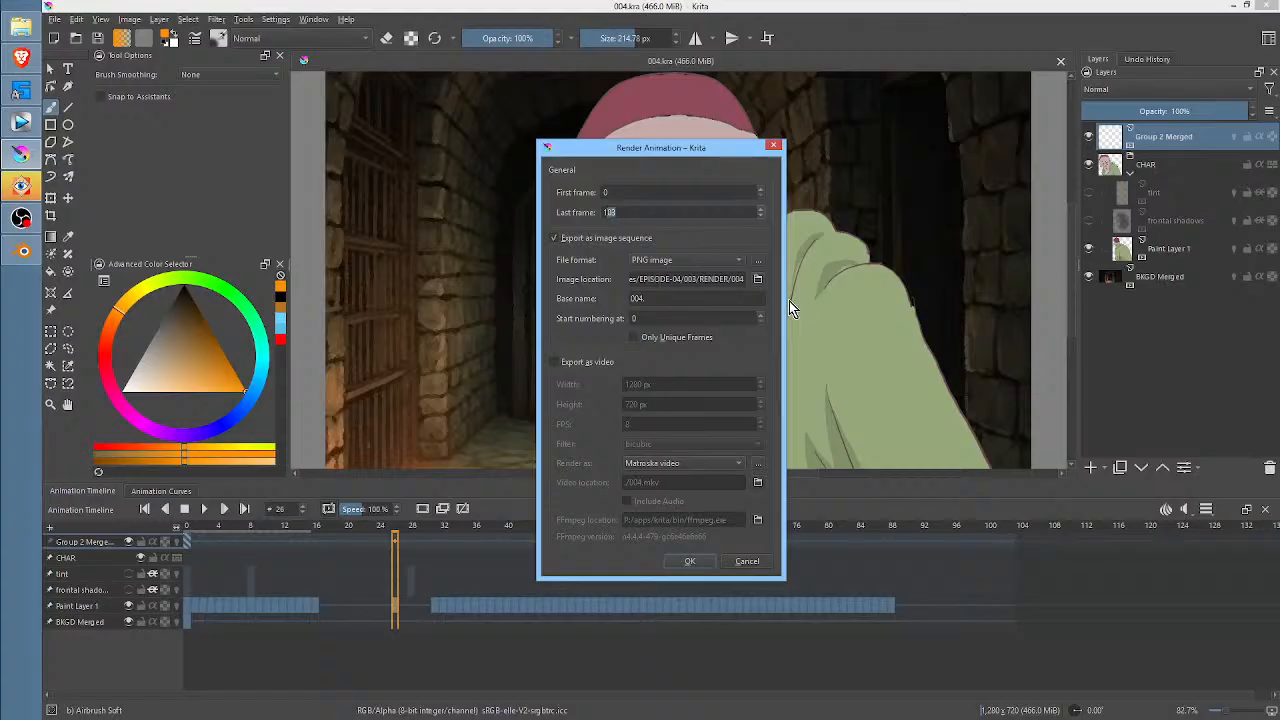
key(BackSpace)
click(690, 561)
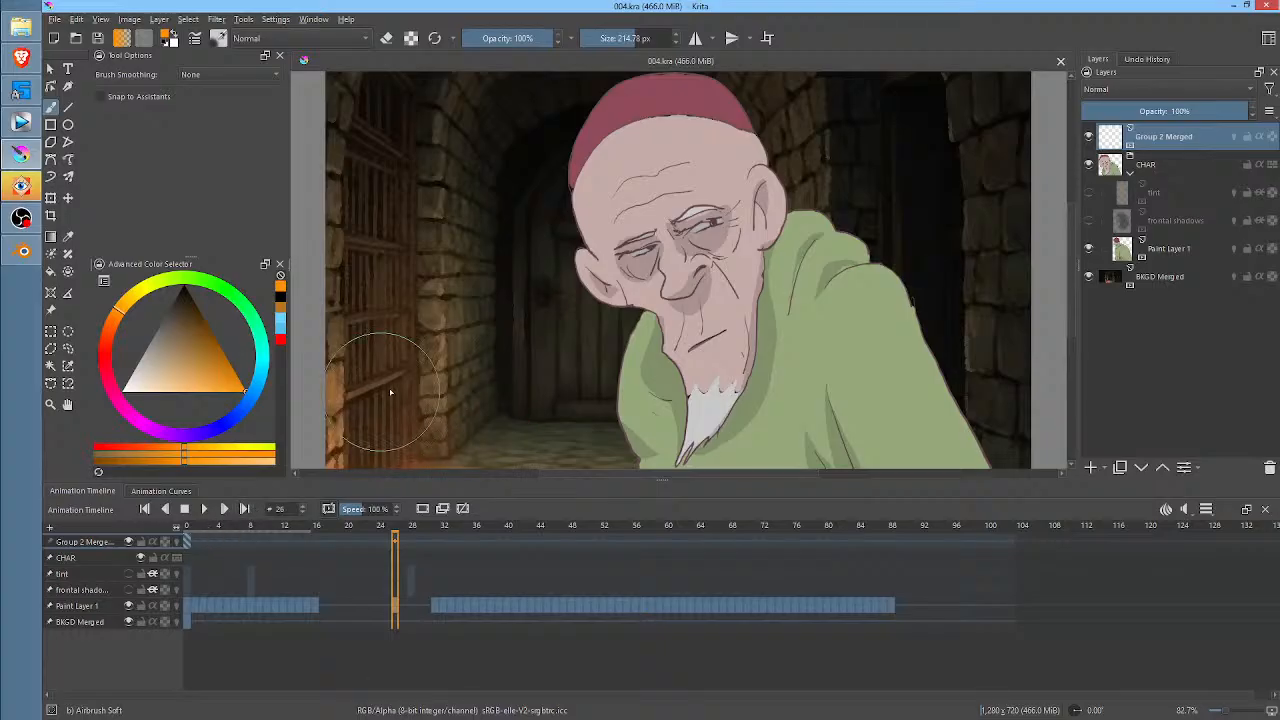
- Play the animation from the isolated keyframe at frame 26 to check how long the closed mouth is held
click(189, 537)
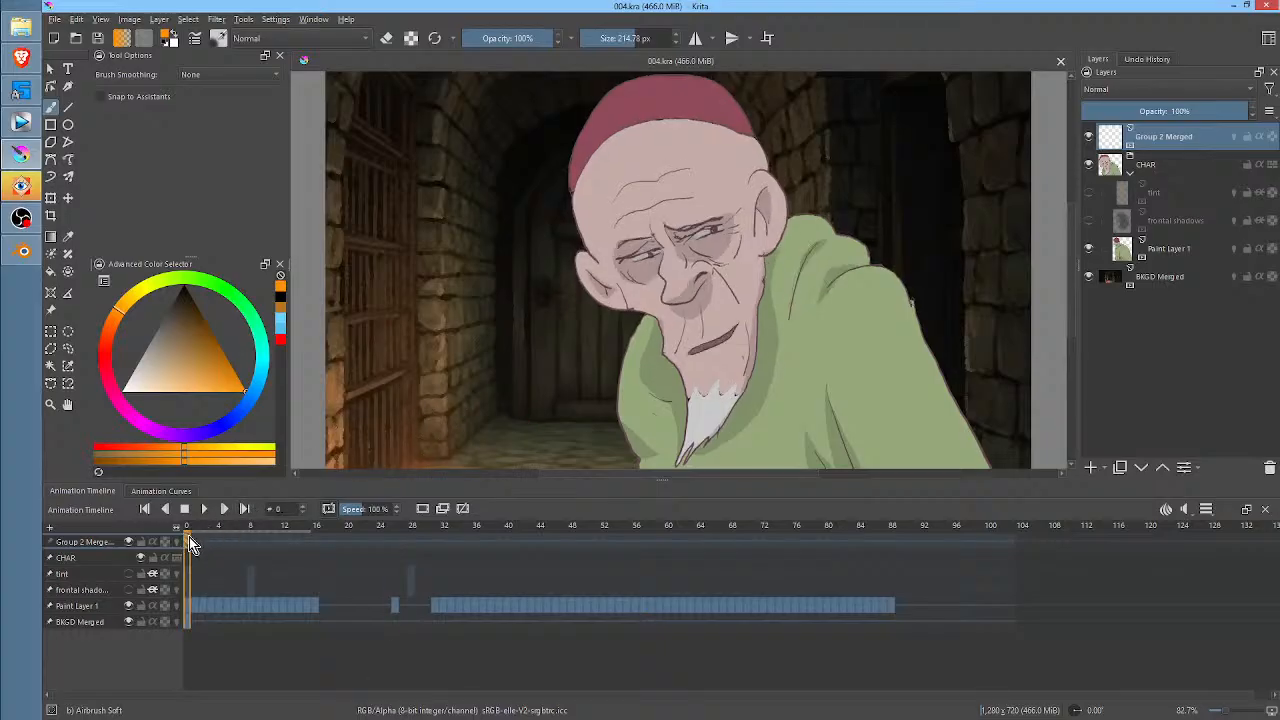
click(395, 608)
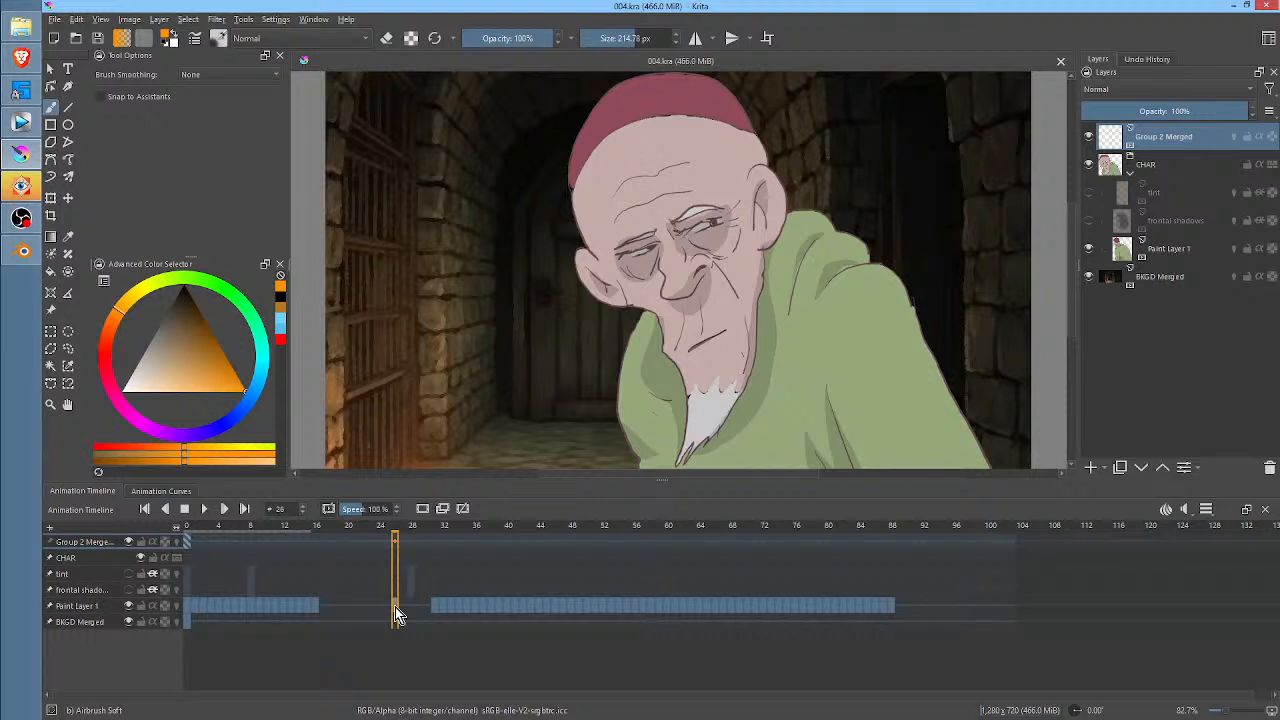
key(space)
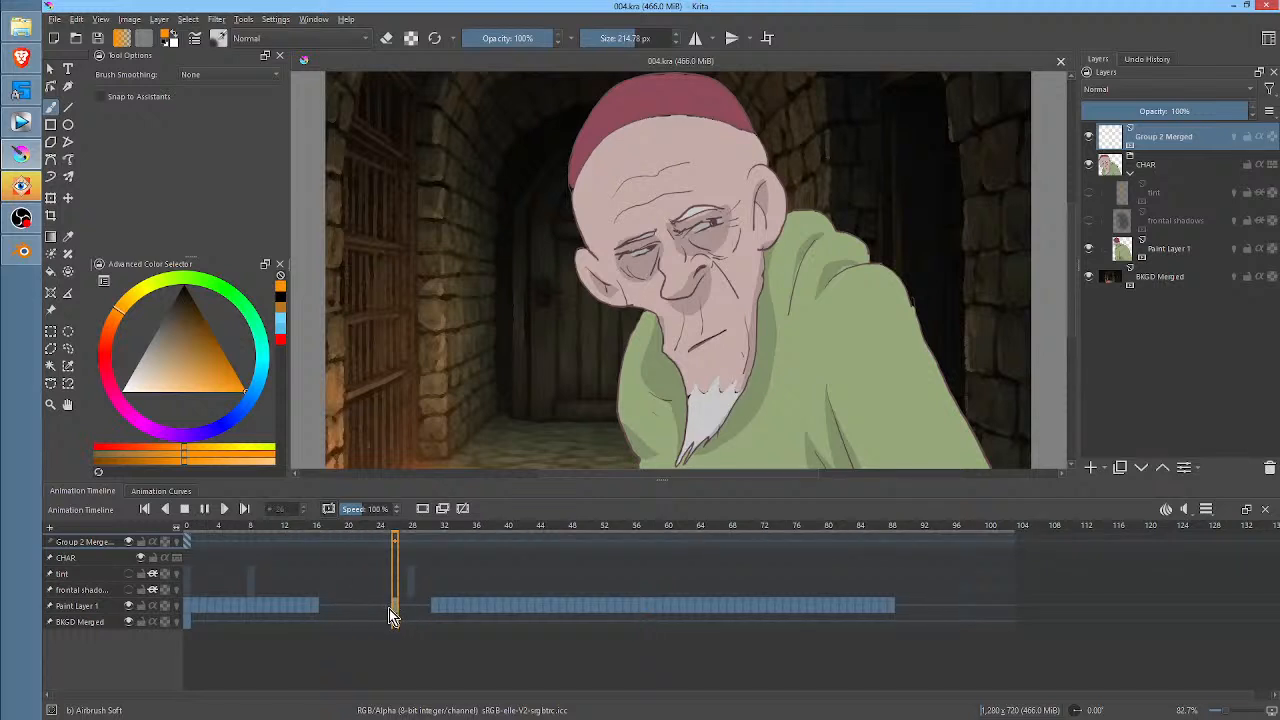
key(space)
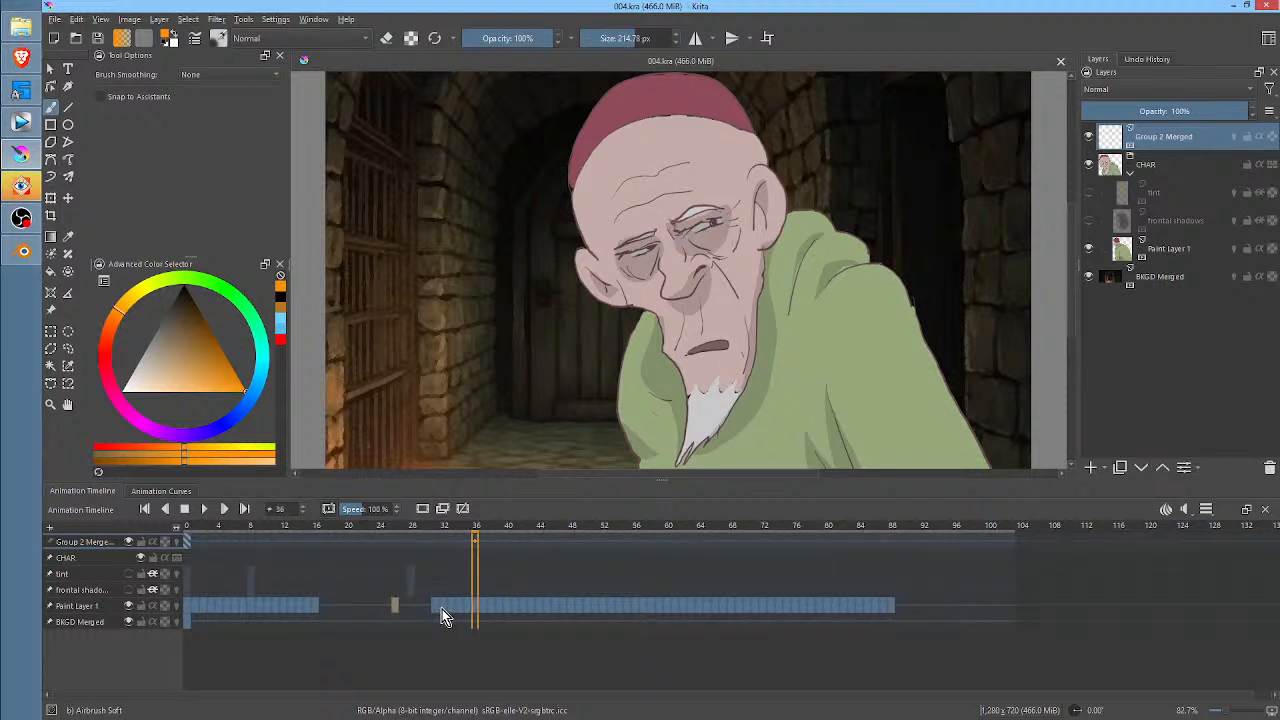
- On Paint Layer 1, shift the keyframes from frame 32 onward to start at frame 37, and return to the frame 26 keyframe
click(442, 609)
drag(445, 607, 524, 607)
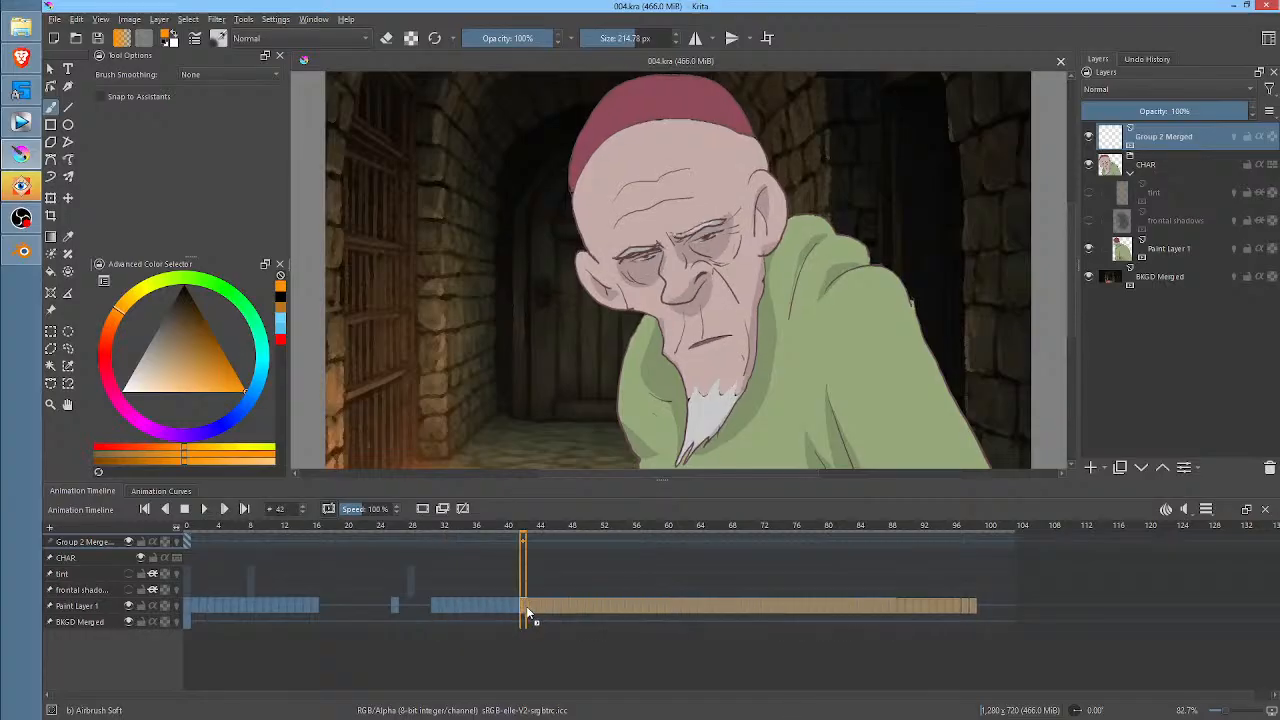
click(443, 607)
drag(443, 607, 481, 607)
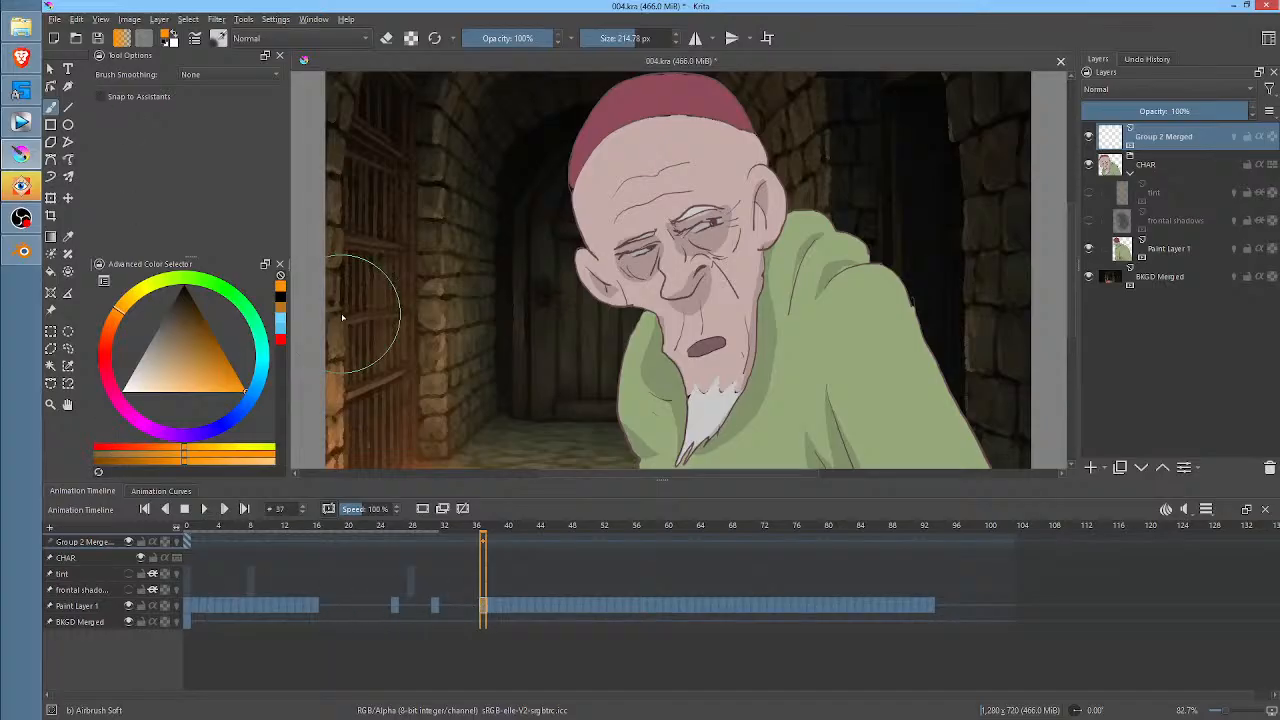
click(395, 607)
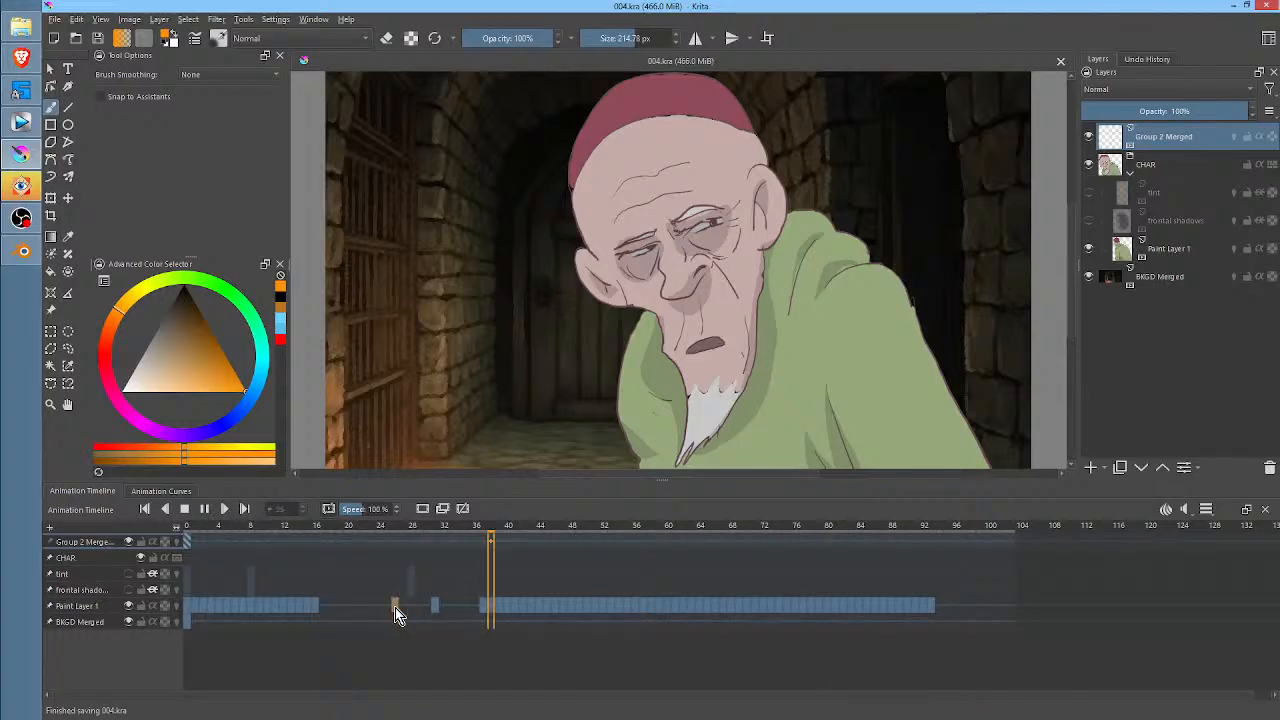
- Play the animation and compare the Paint Layer 1 drawings at frames 31 and 37, scrubbing ahead to frame 41
key(space)
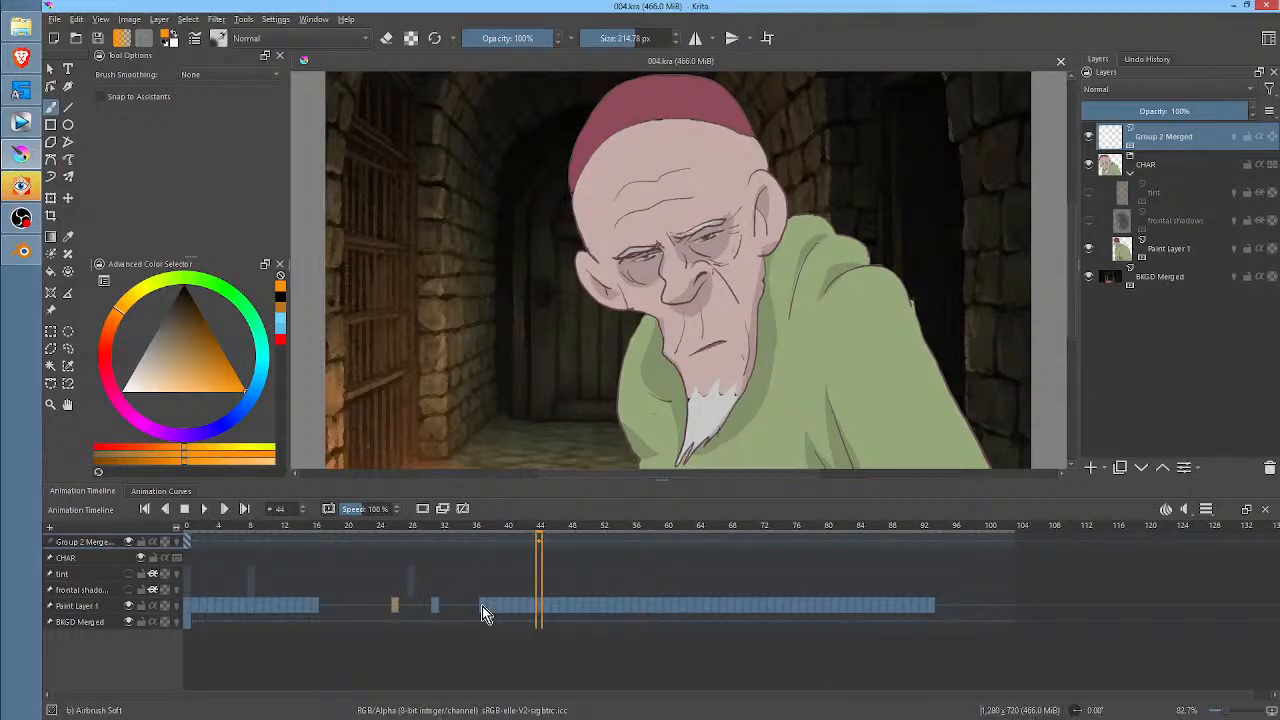
click(434, 606)
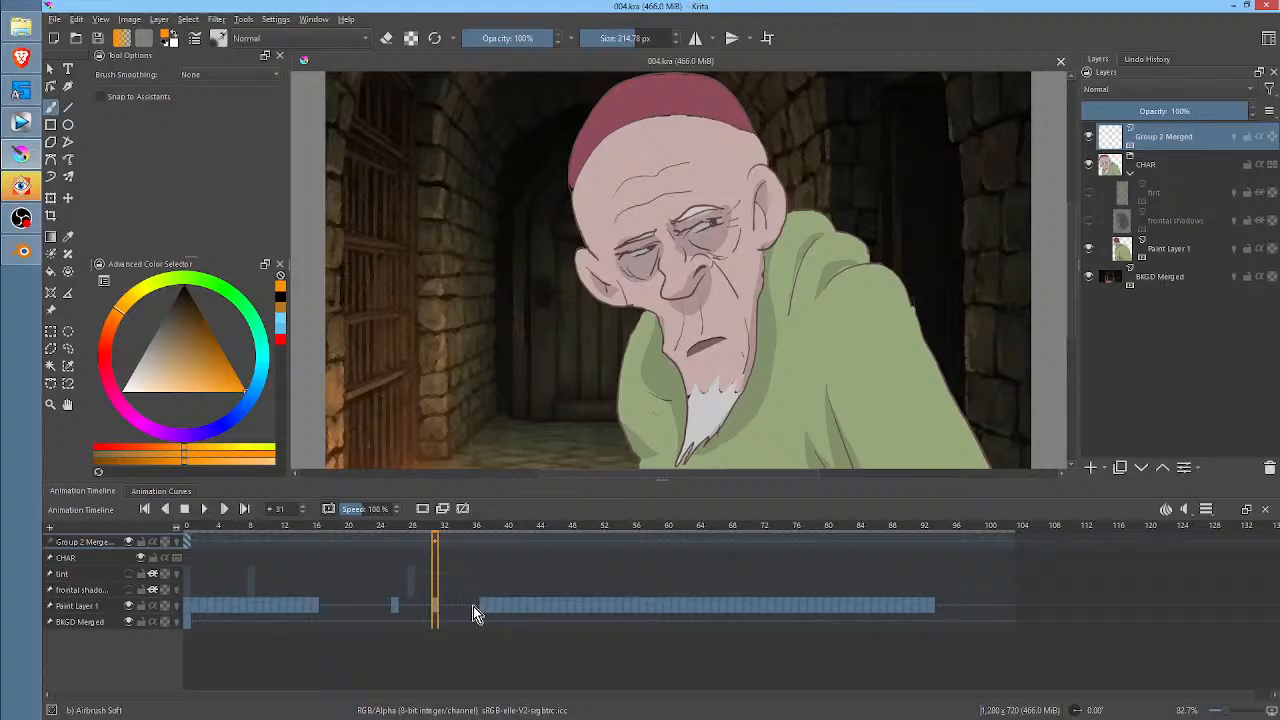
click(482, 606)
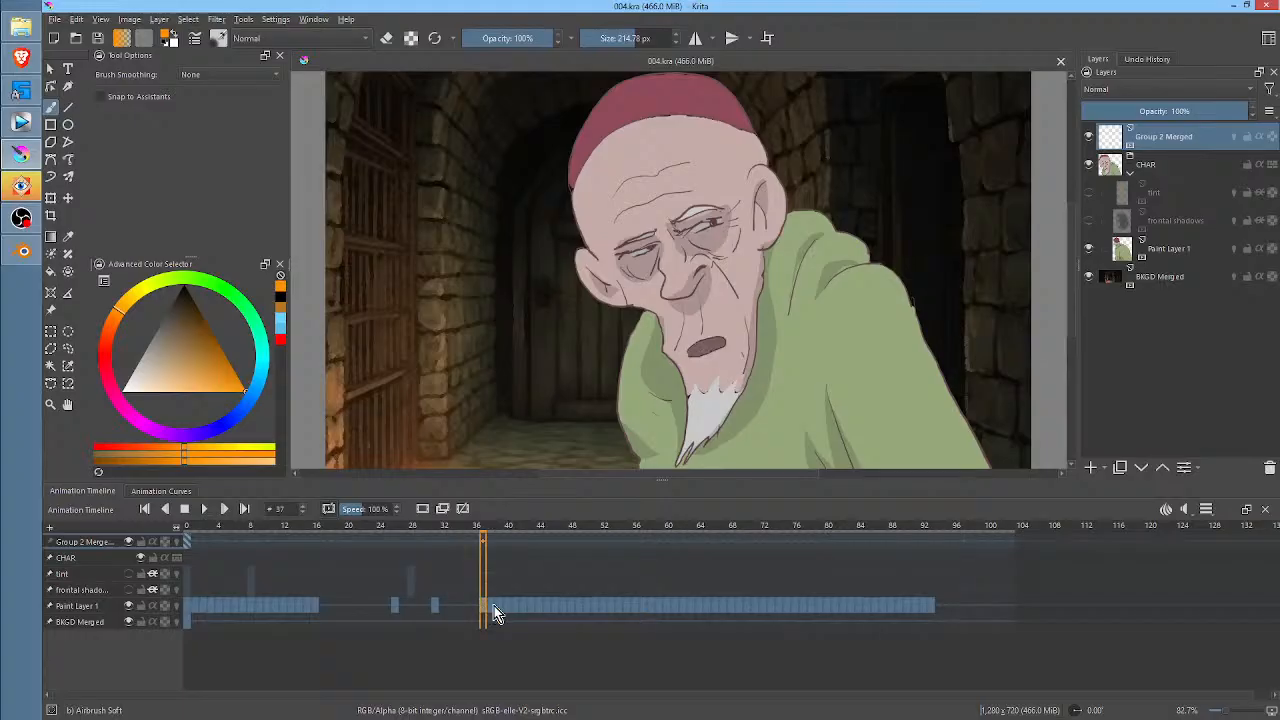
click(436, 608)
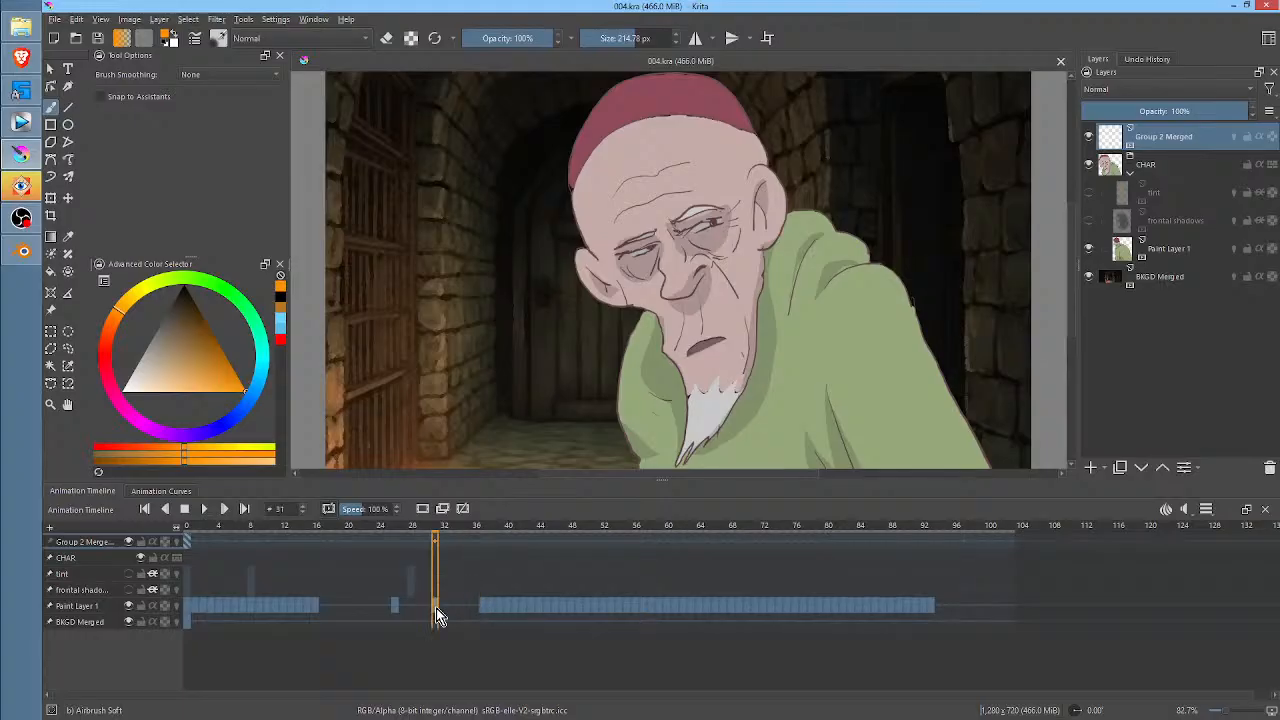
click(484, 607)
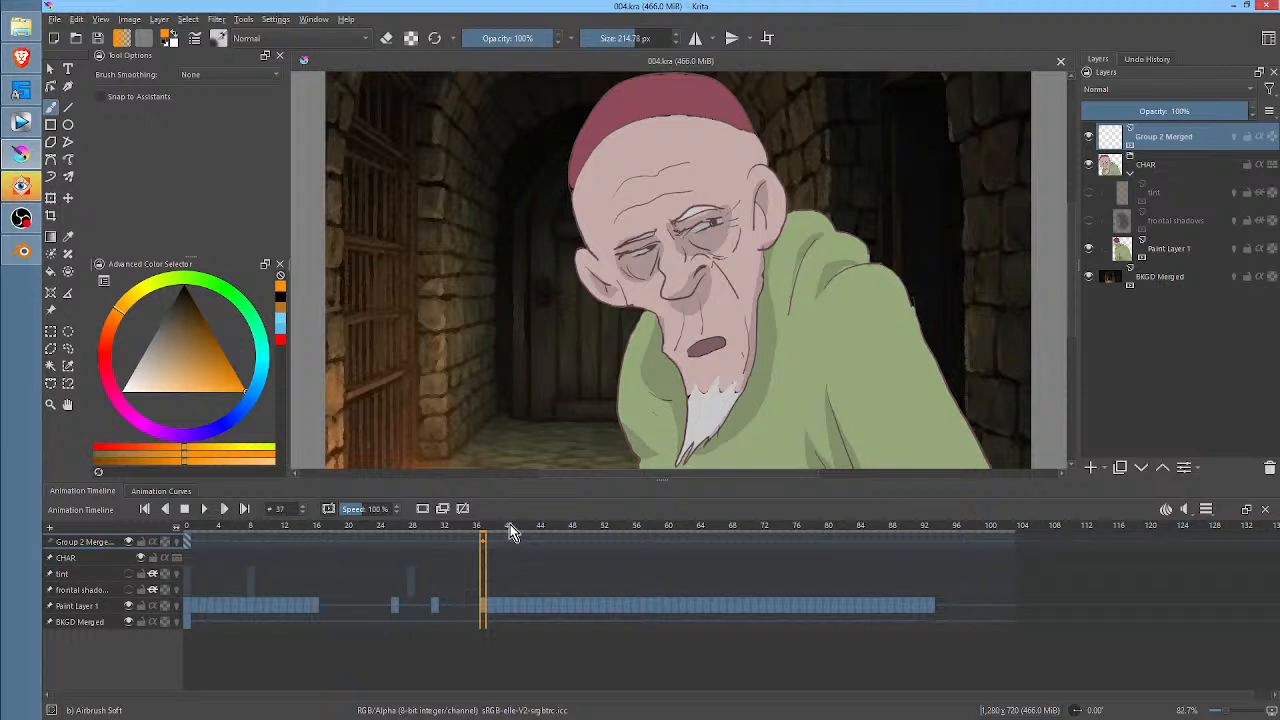
drag(489, 524, 516, 527)
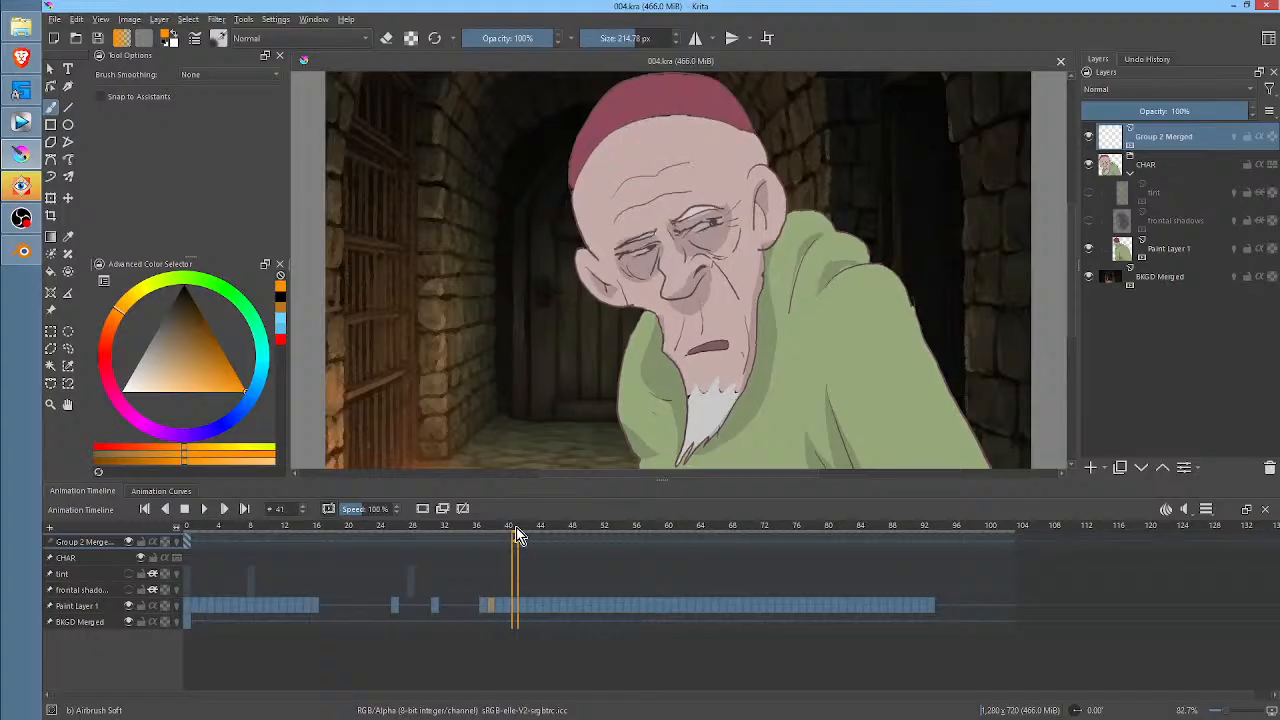
- Remove the Paint Layer 1 keyframes from frame 37 through frame 41, comparing the following drawings with the frame 31 keyframe
click(483, 607)
drag(483, 609, 516, 616)
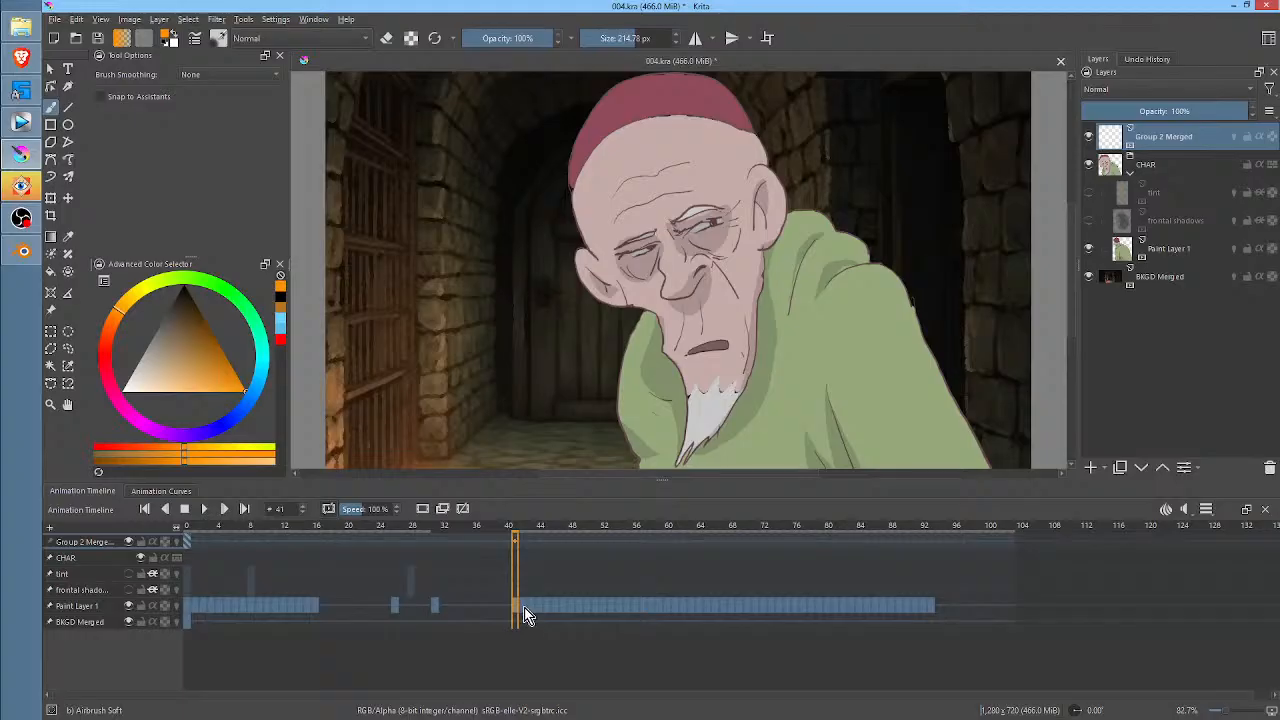
click(526, 608)
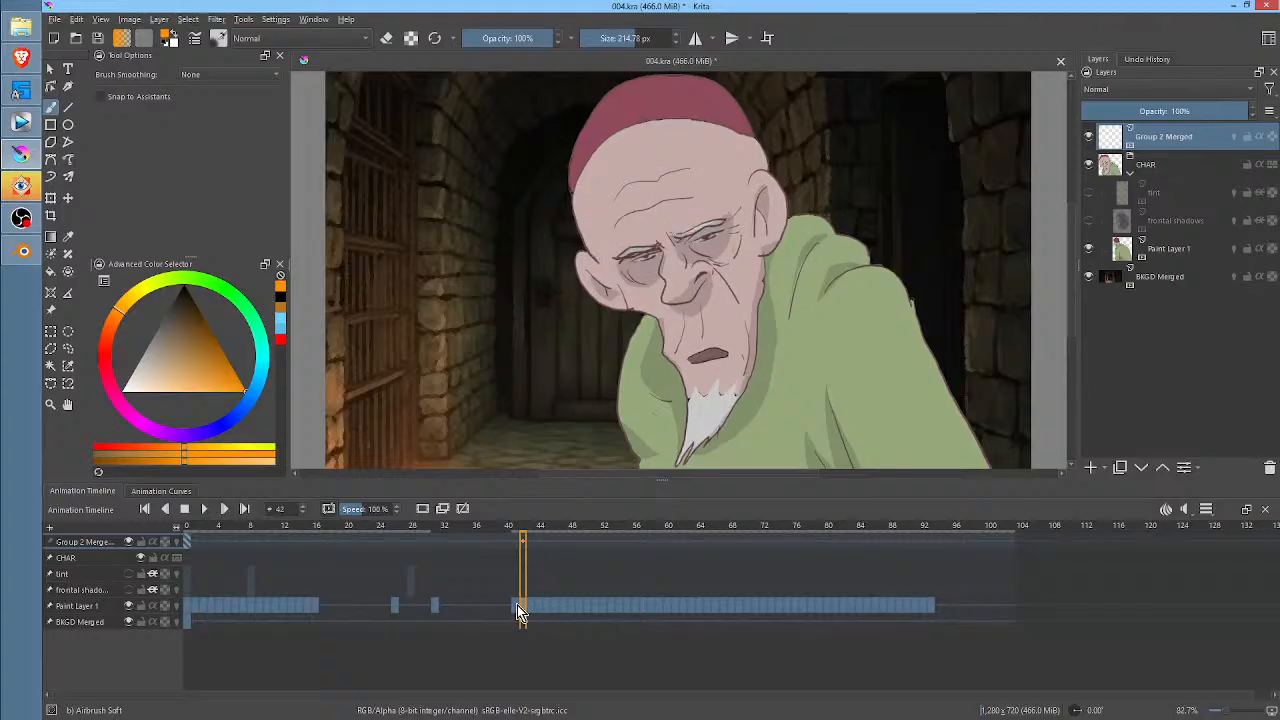
drag(517, 610, 434, 609)
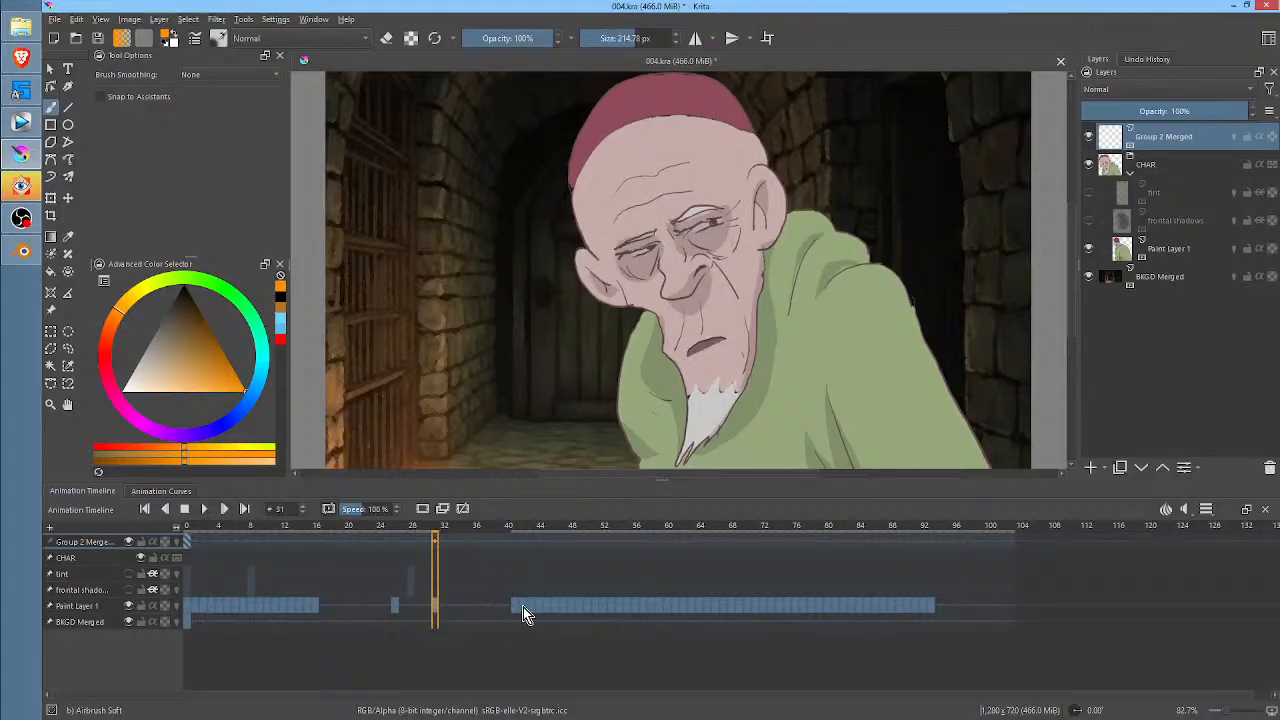
click(523, 607)
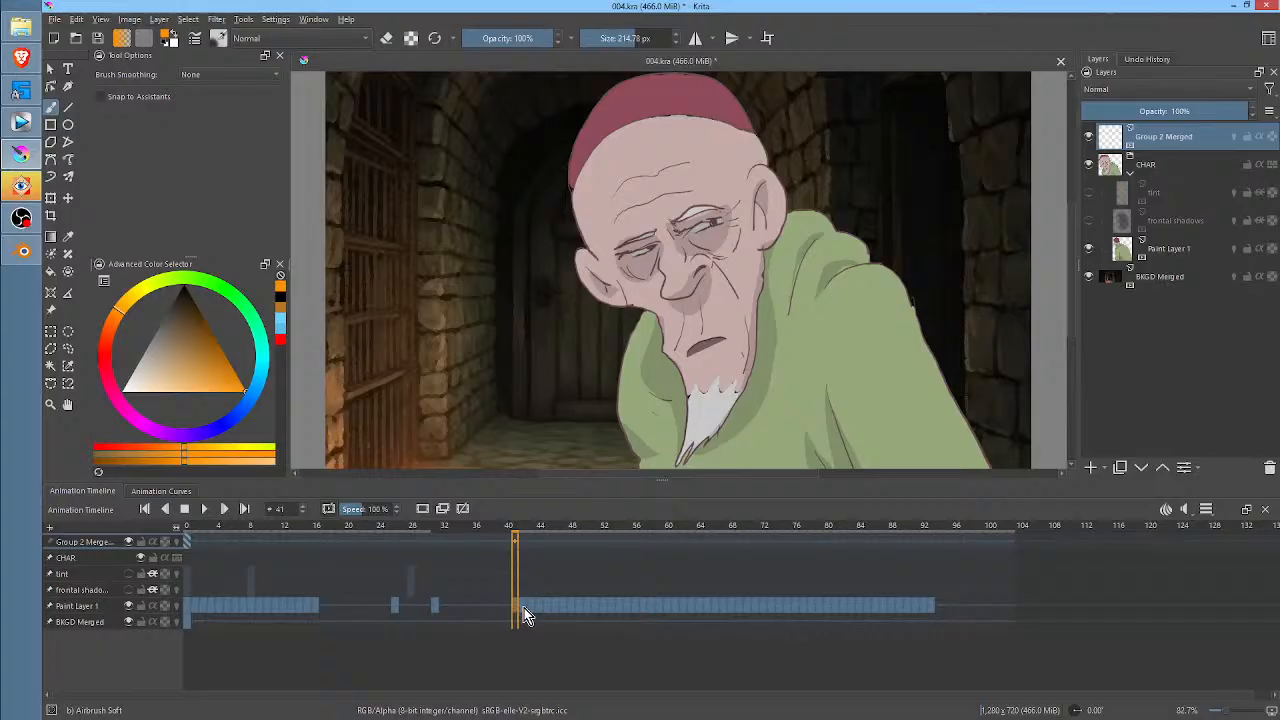
click(526, 612)
click(534, 612)
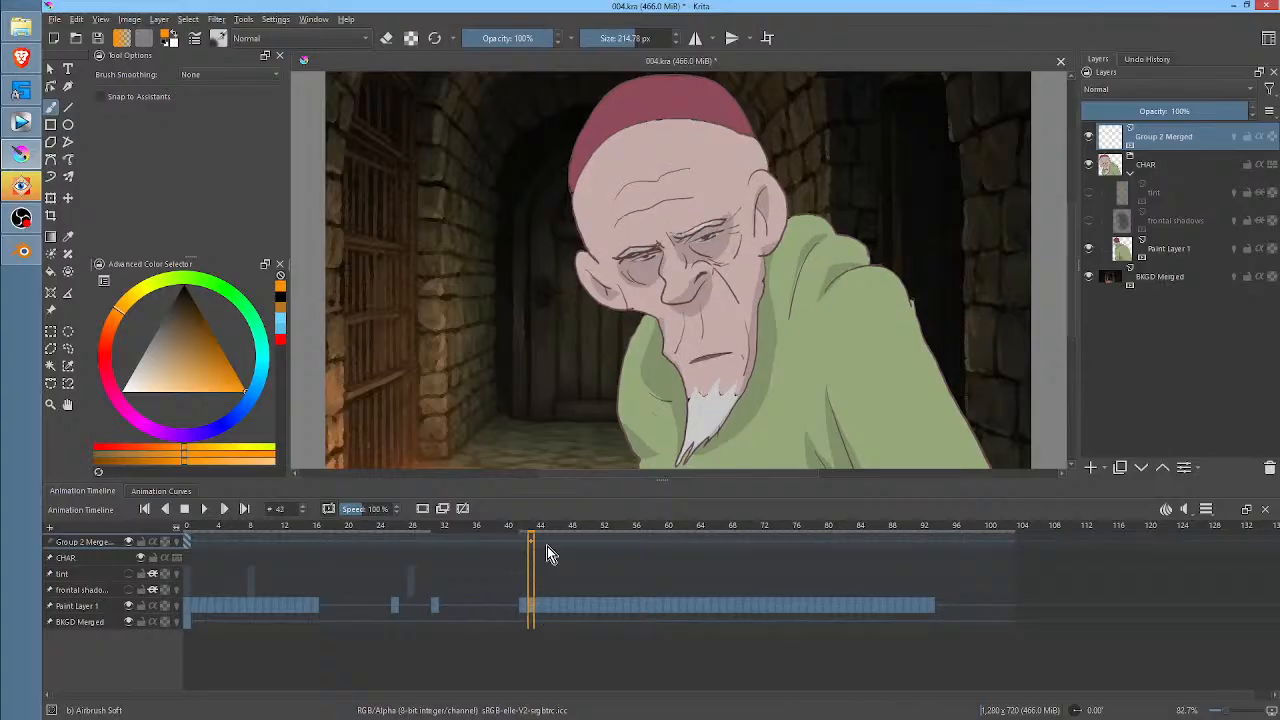
- Find the end of the needed head movement and remove all Paint Layer 1 keyframes from frame 52 onward
drag(536, 530, 593, 529)
click(602, 608)
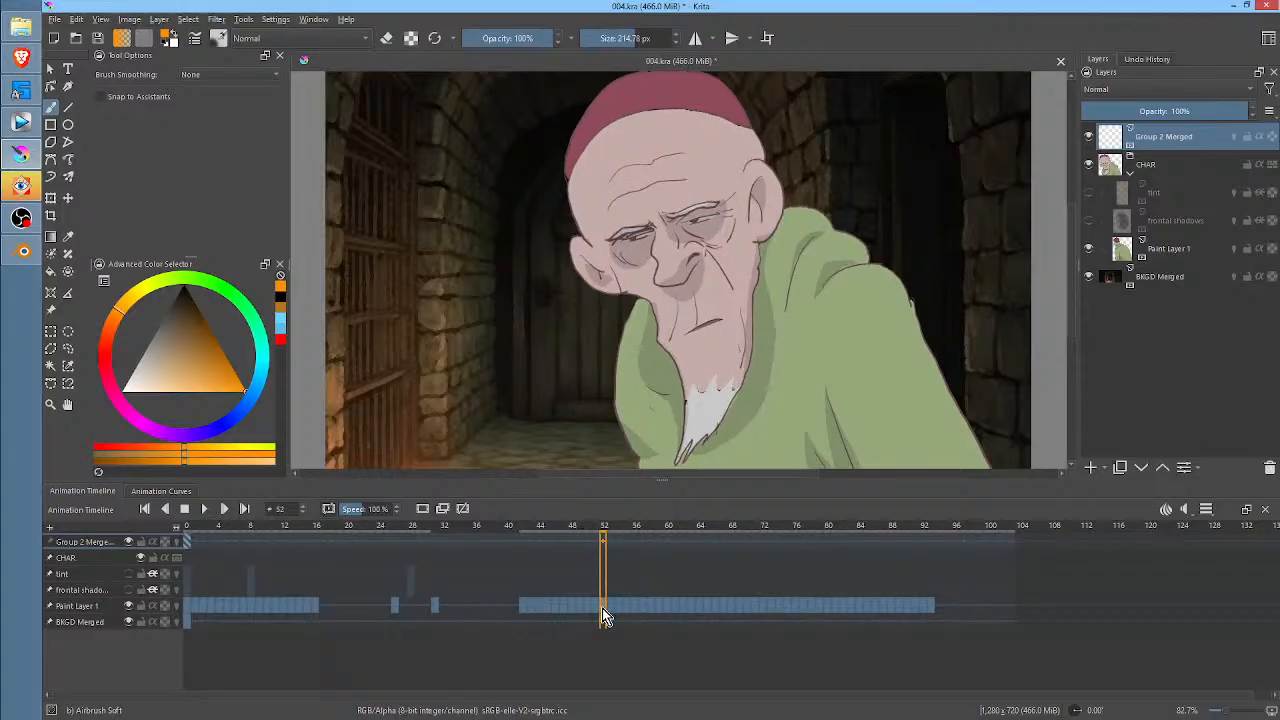
shift+click(937, 605)
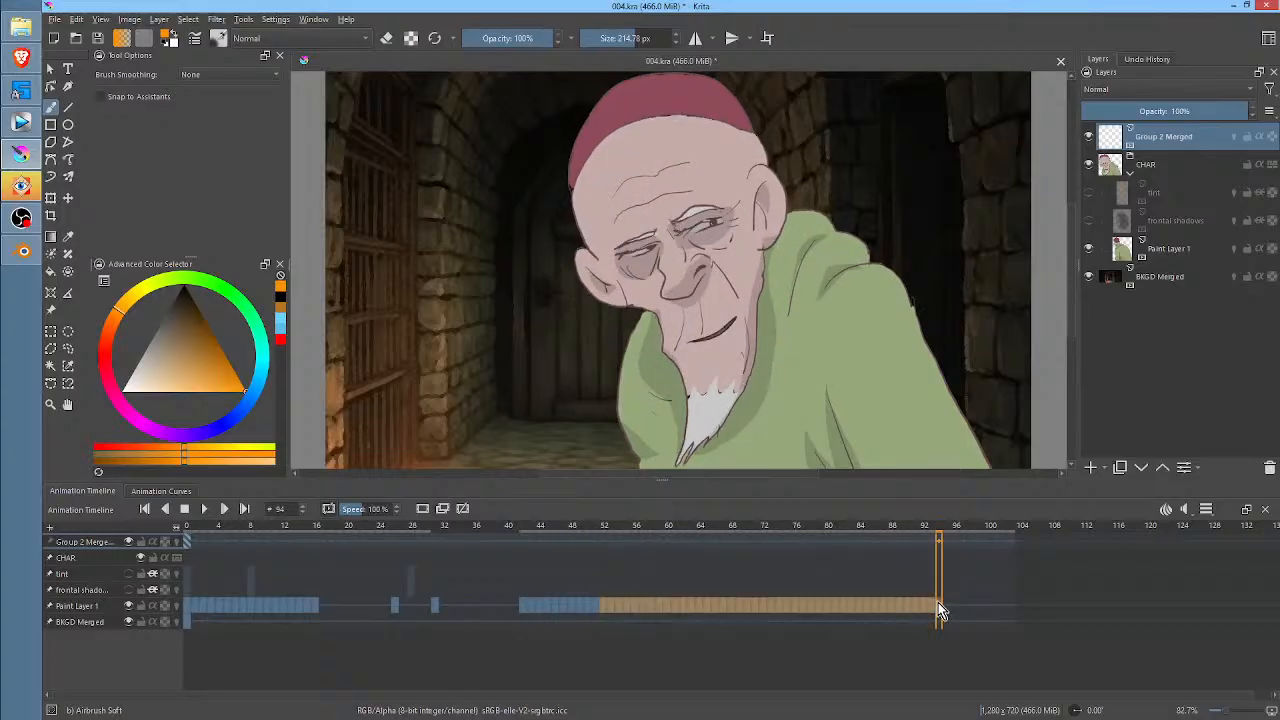
click(592, 607)
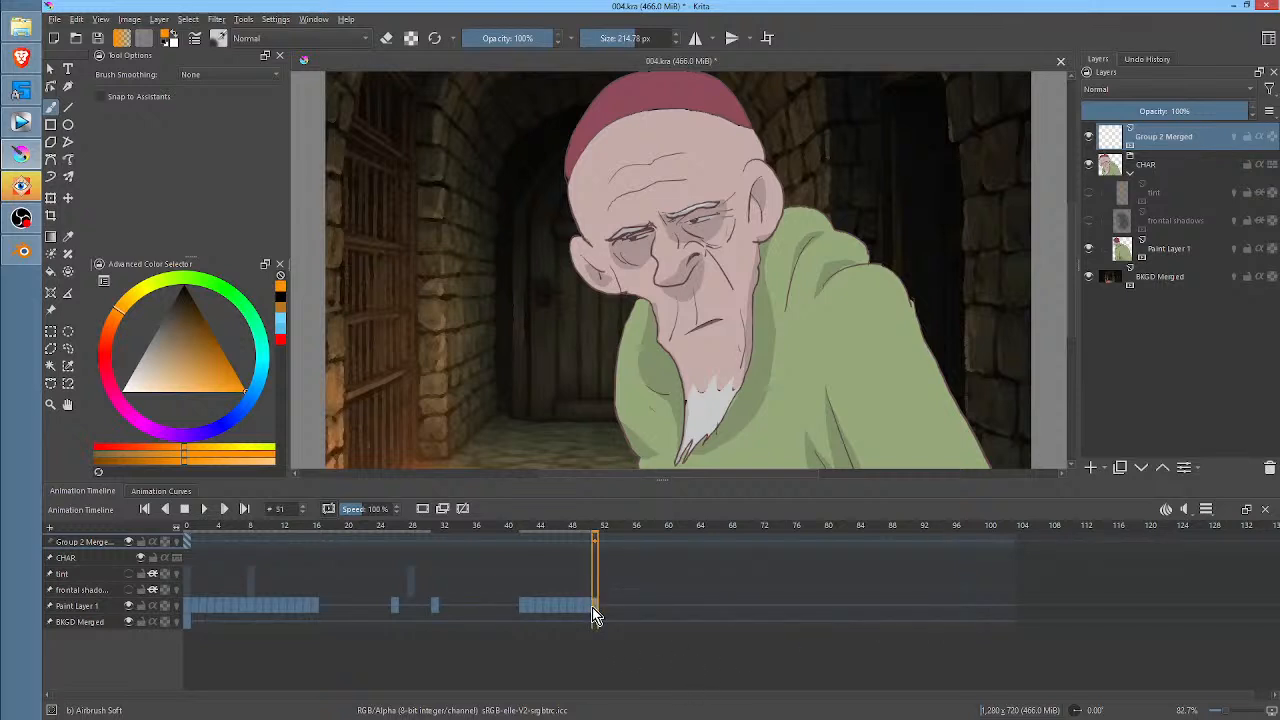
- Show the frontal shadows and tint layers, and remove their frames 0 through 27, pulling the remaining keyframes back to the start
click(384, 607)
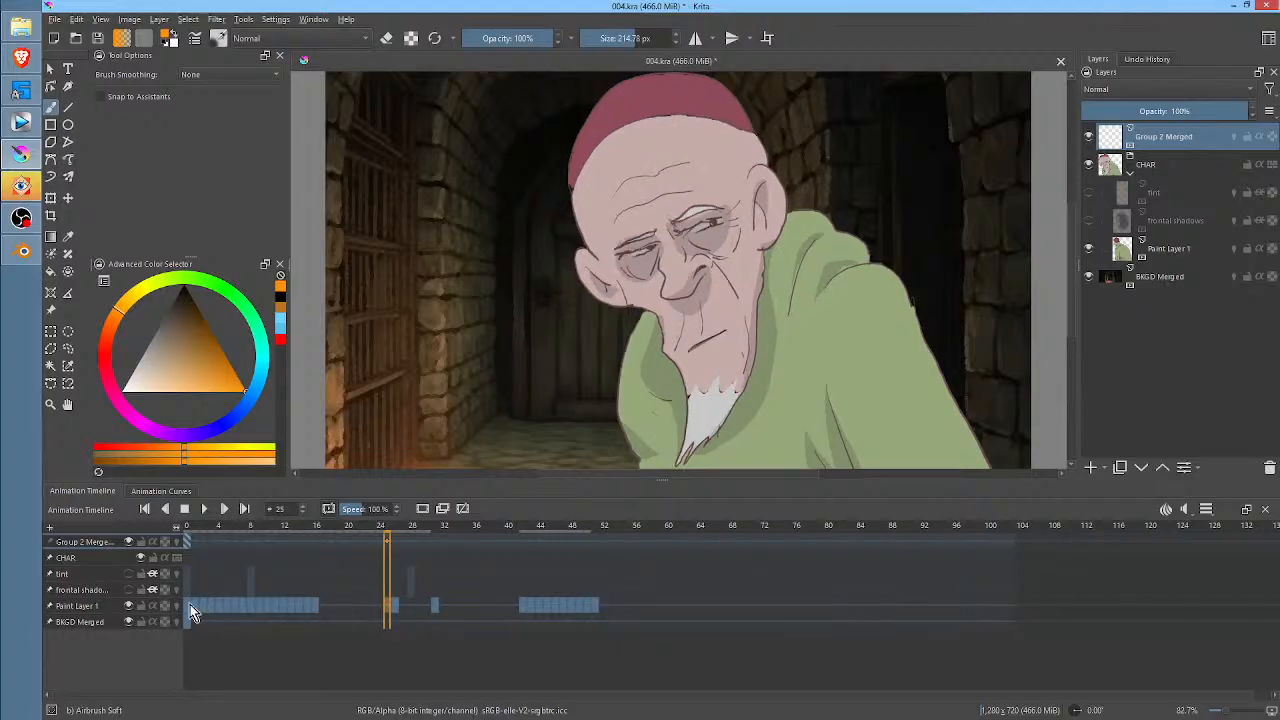
click(405, 590)
click(1089, 220)
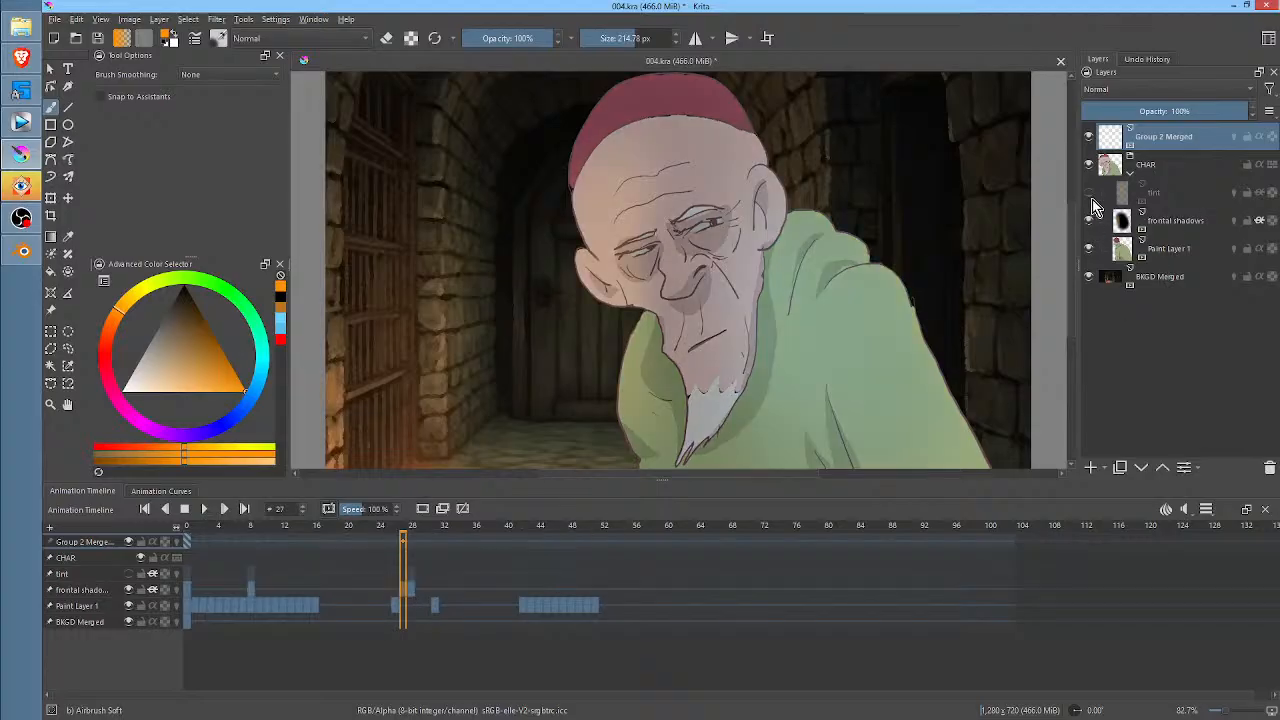
click(1089, 192)
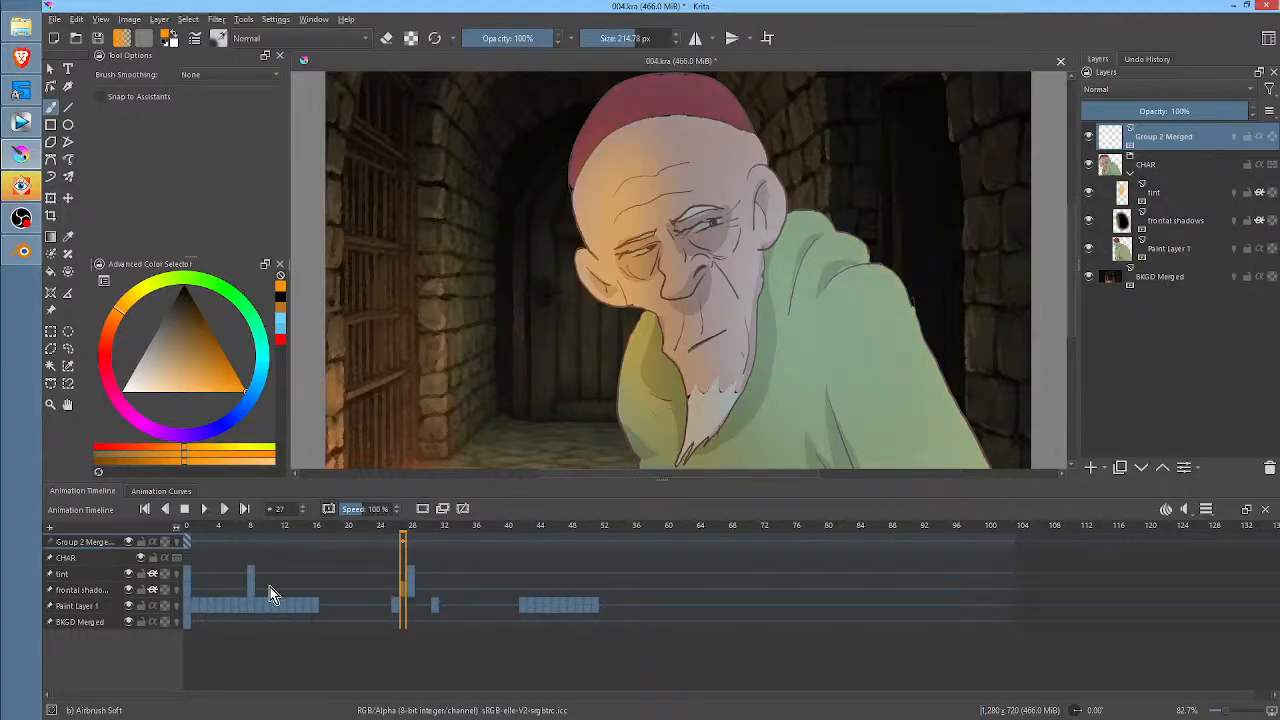
shift+click(187, 575)
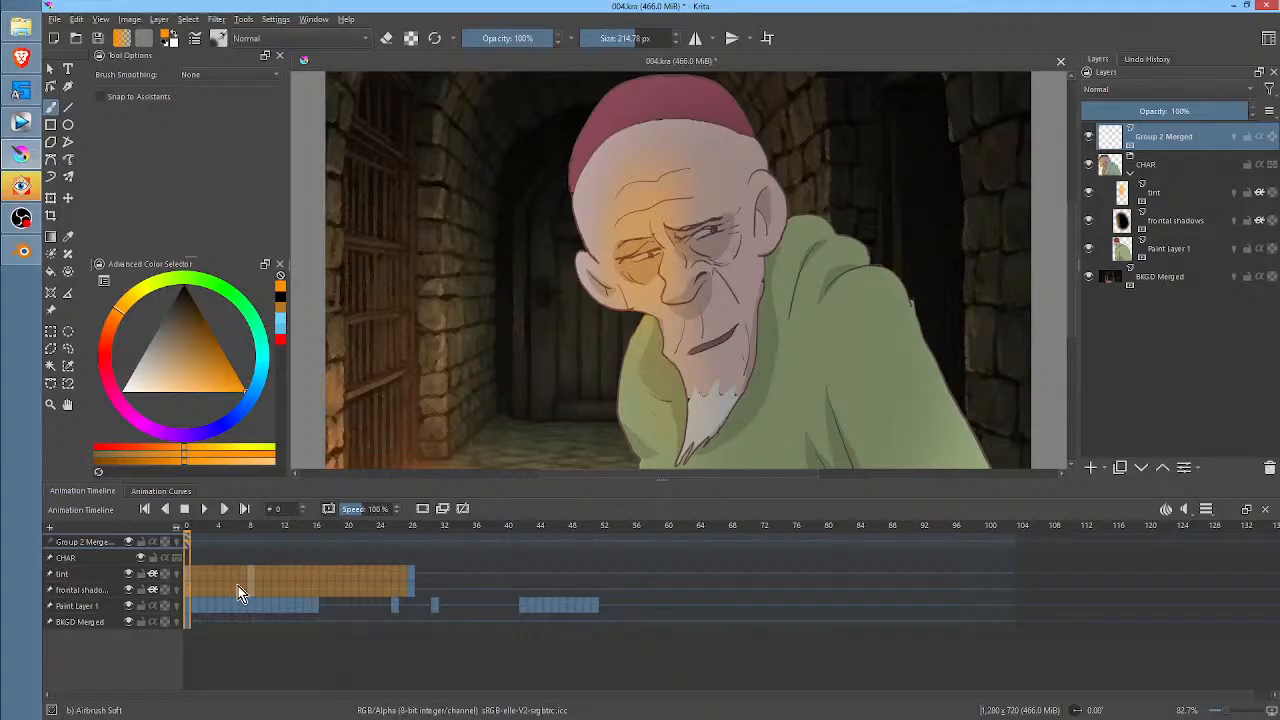
right_click(313, 575)
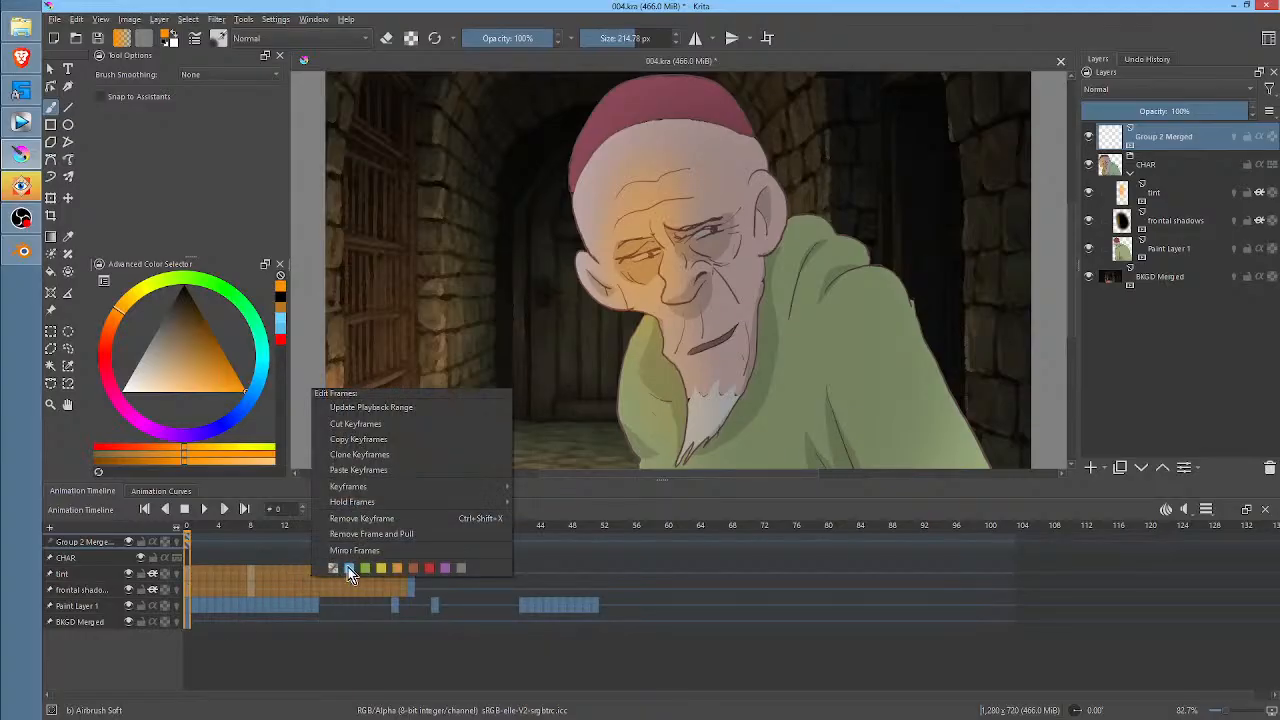
click(375, 534)
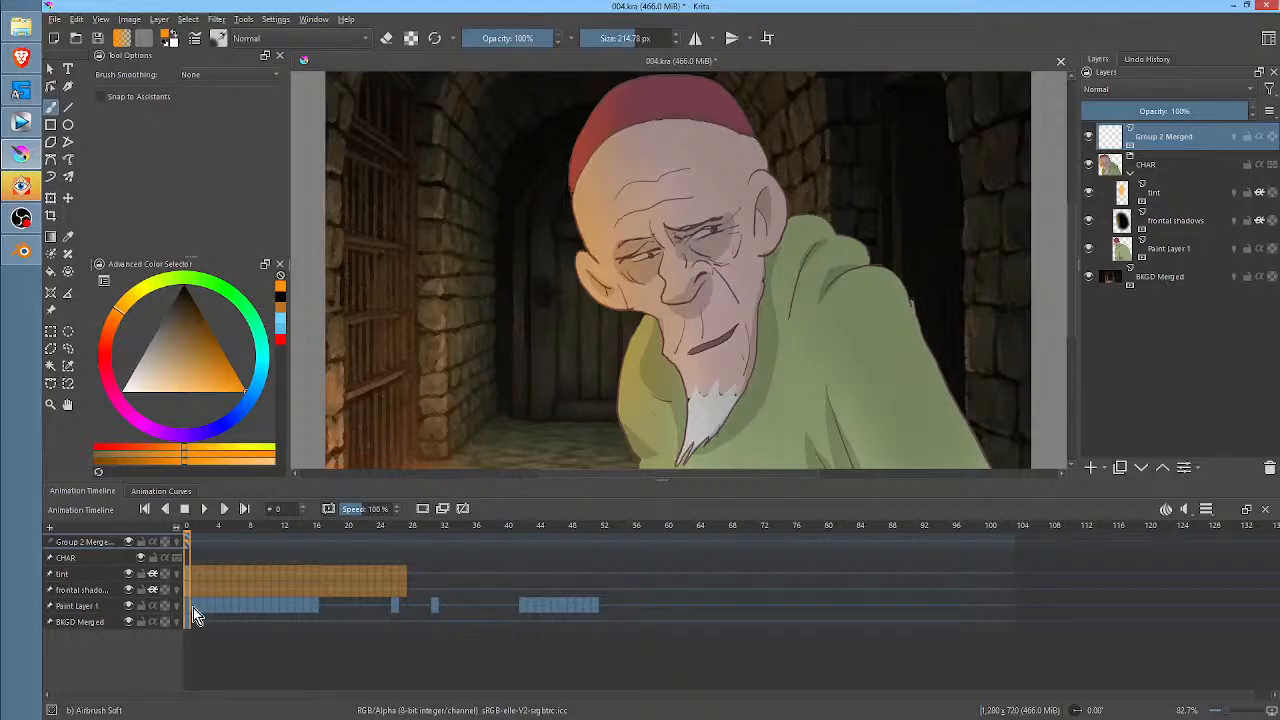
- Remove frames 0 through 15 on Paint Layer 1 and pull the remaining keyframes back to the start
drag(188, 606, 307, 606)
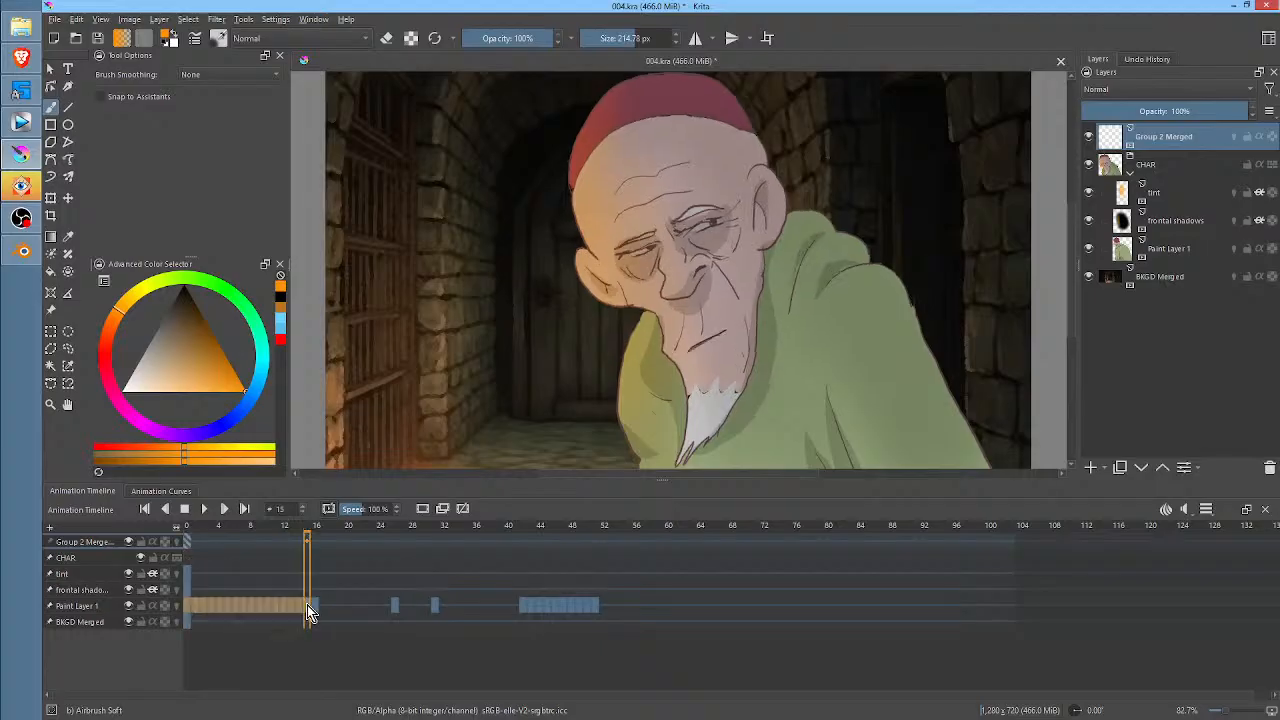
right_click(307, 606)
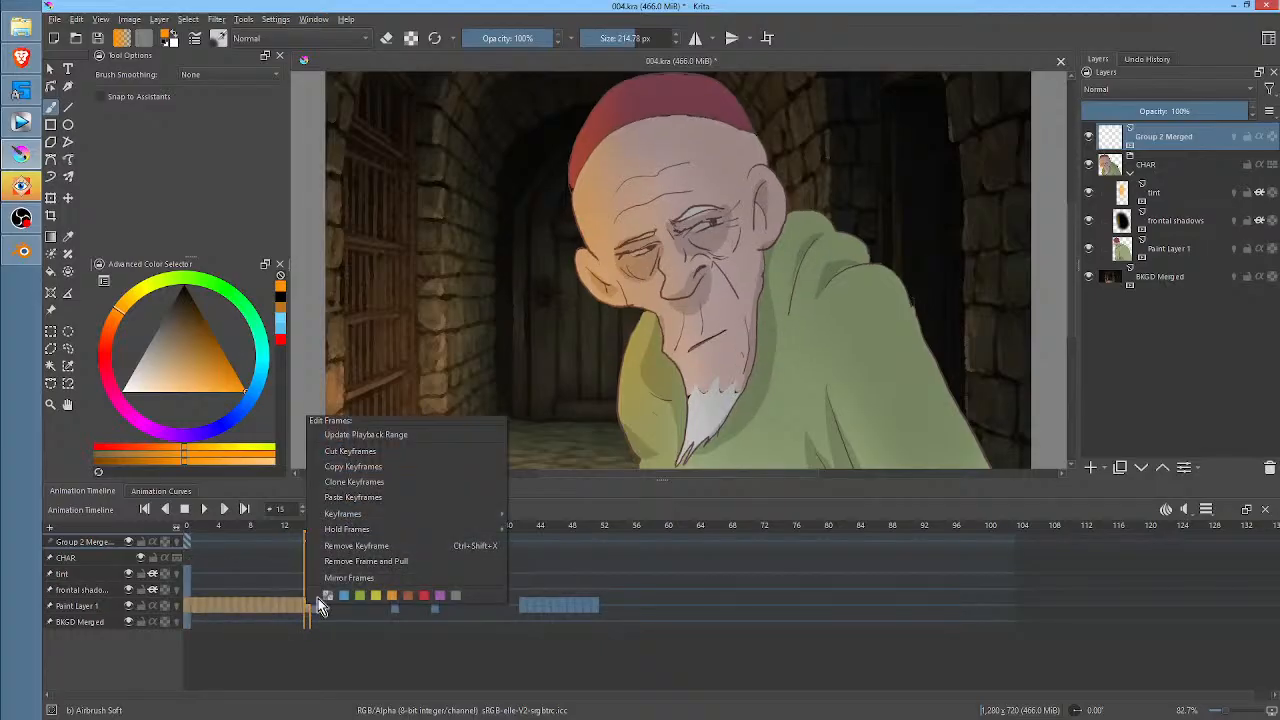
click(365, 562)
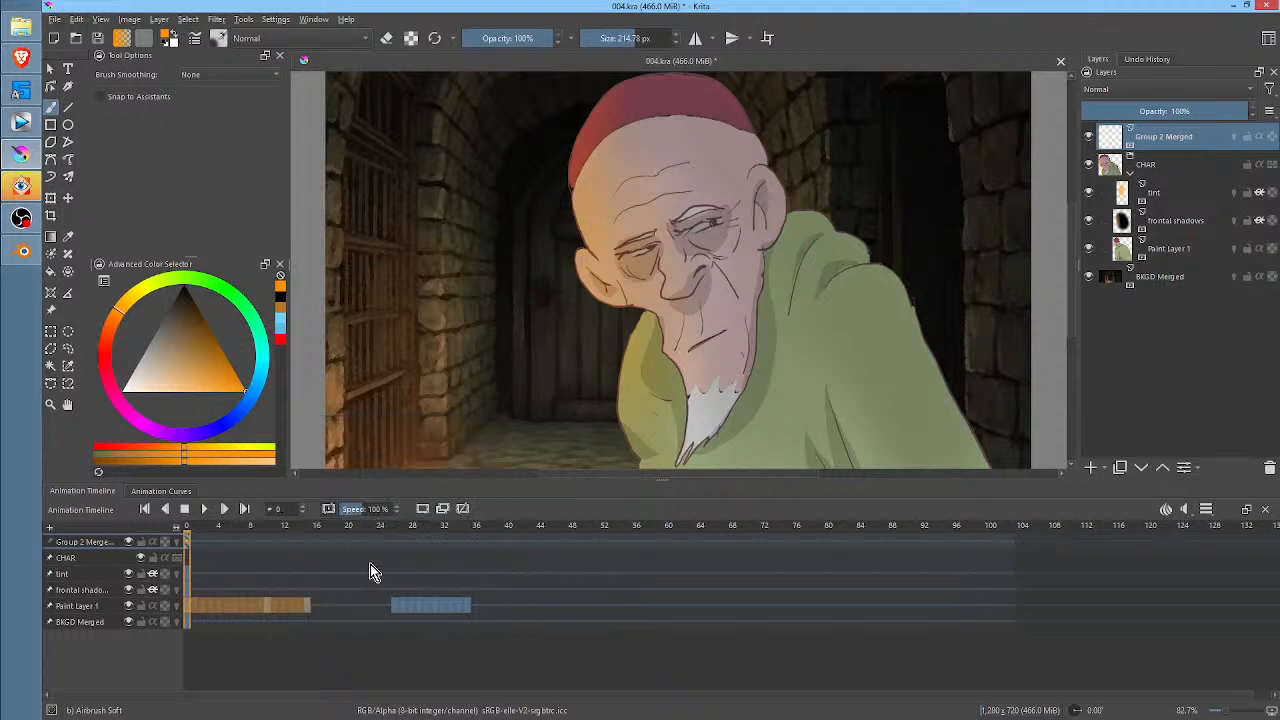
click(190, 612)
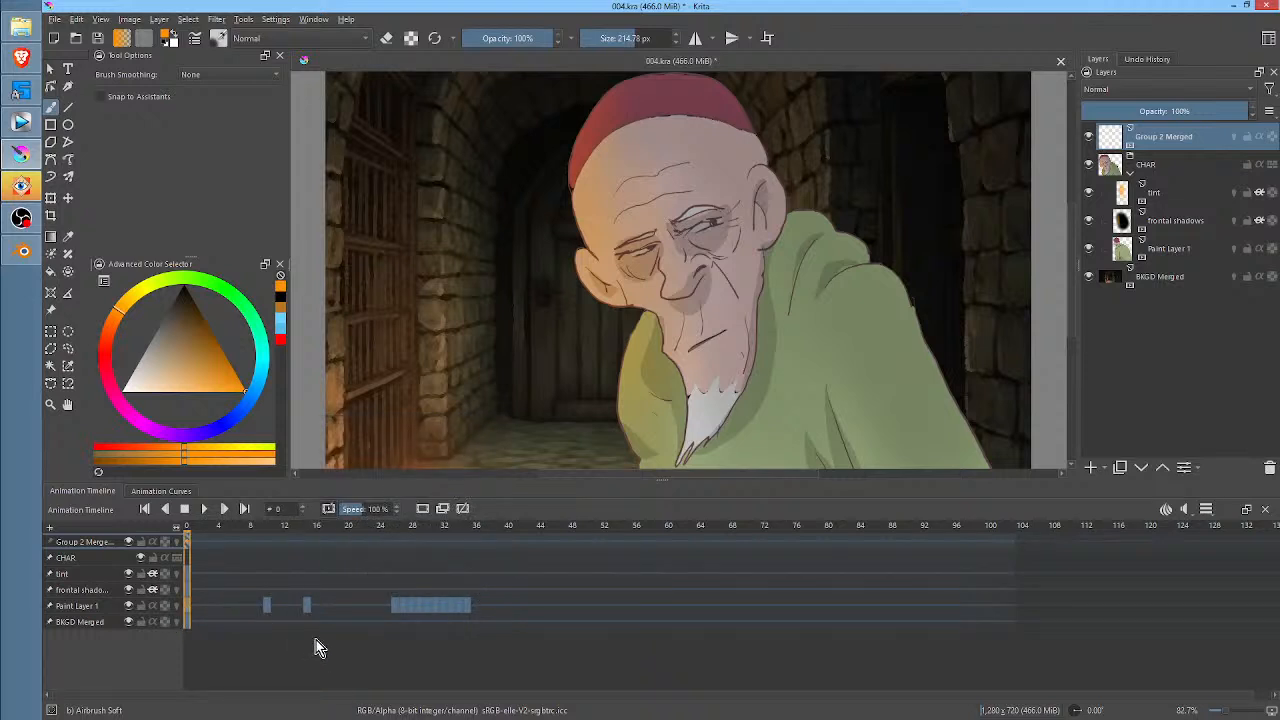
- Play the shortened animation, then tighten Paint Layer 1 by moving its isolated keyframes to frames 3 and 4 and the final keyframe block to start at frame 5
key(space)
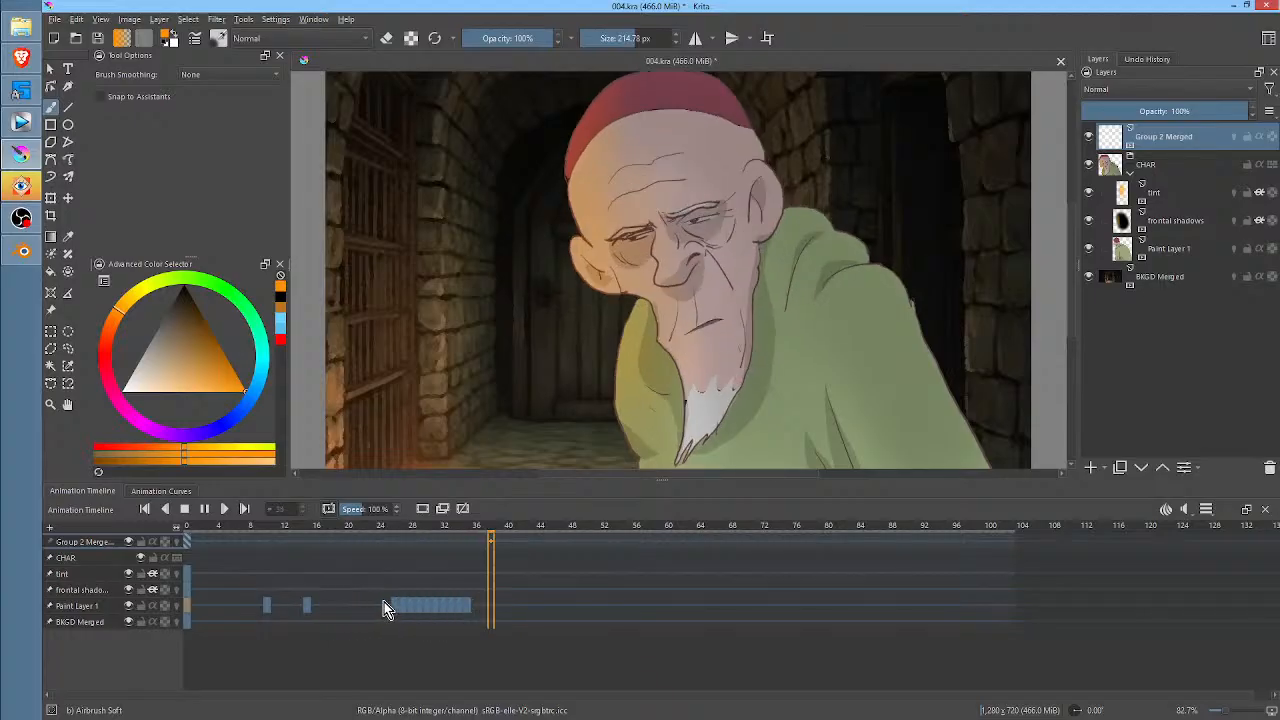
key(space)
drag(265, 607, 212, 609)
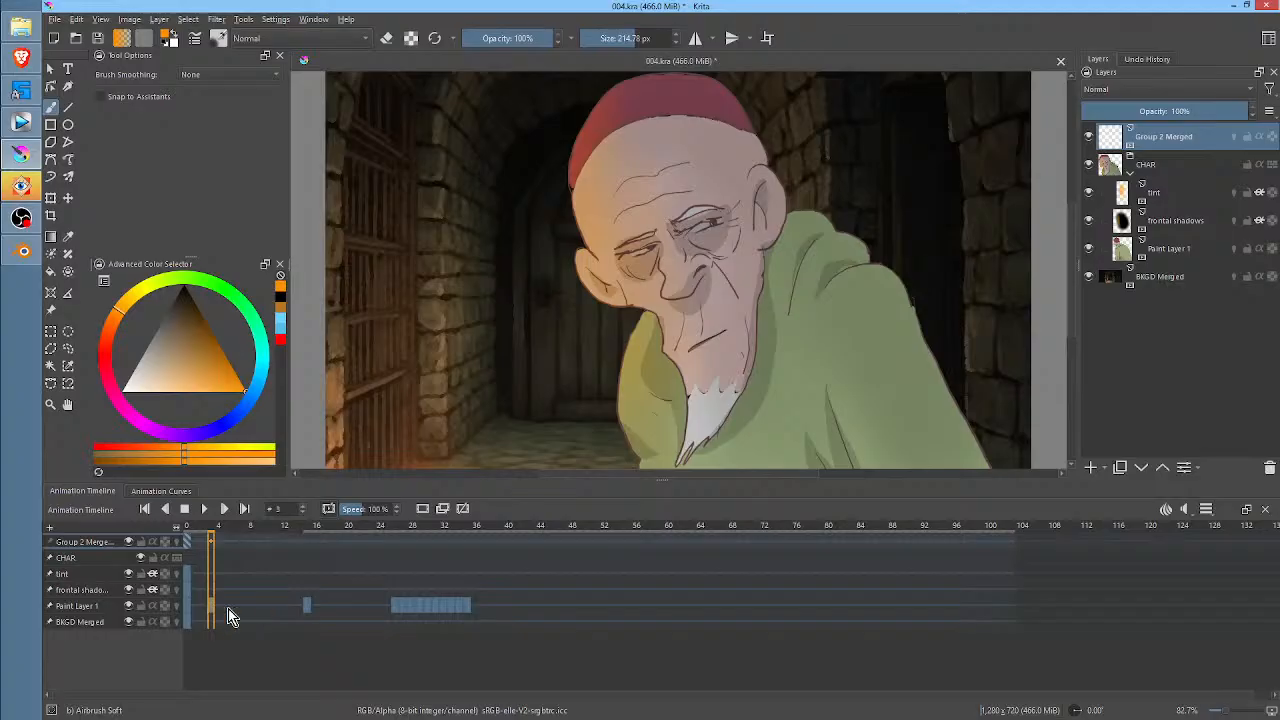
click(306, 607)
drag(305, 607, 220, 604)
click(394, 606)
drag(395, 608, 226, 606)
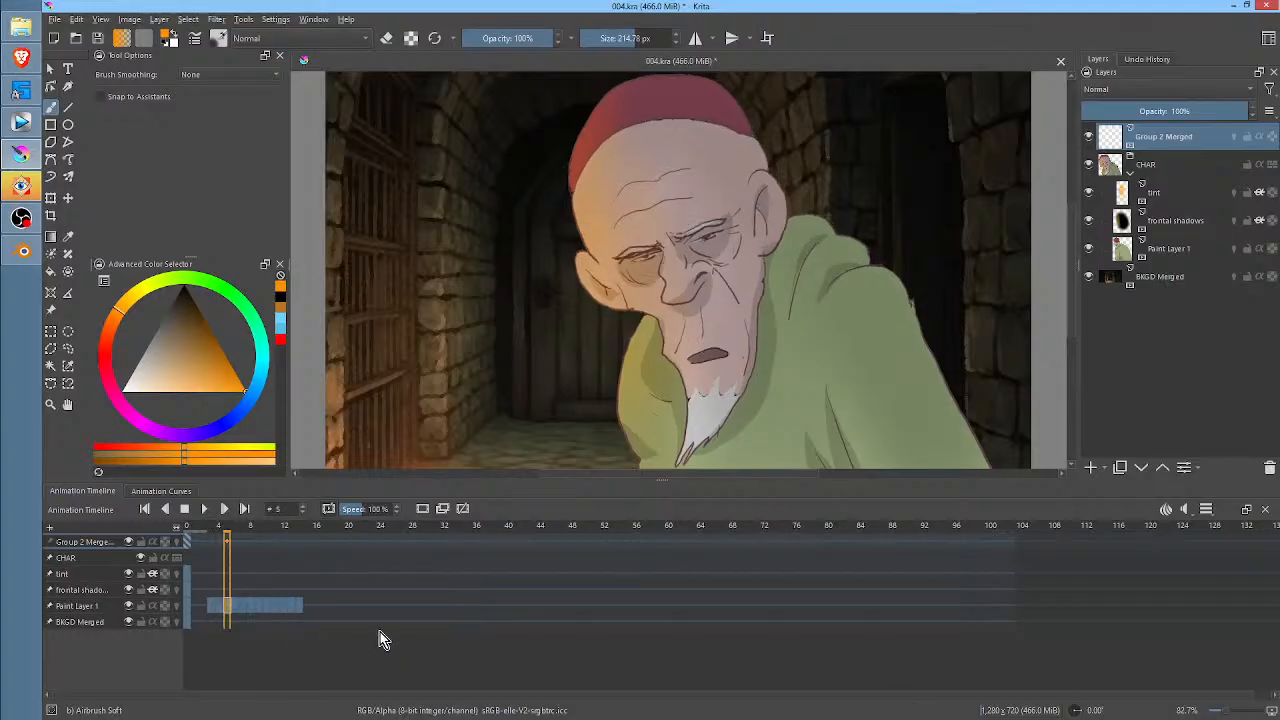
- Play the animation from frame 0 to check the tightened timing, and stop playback
click(186, 621)
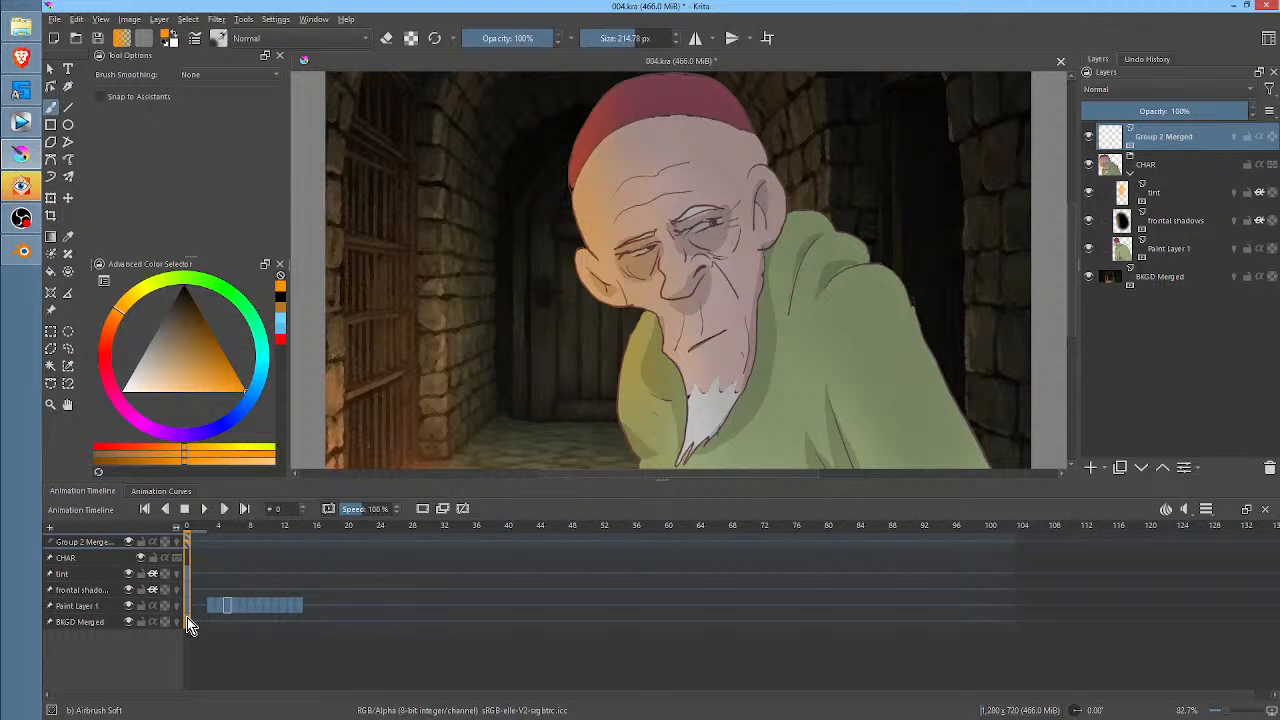
key(space)
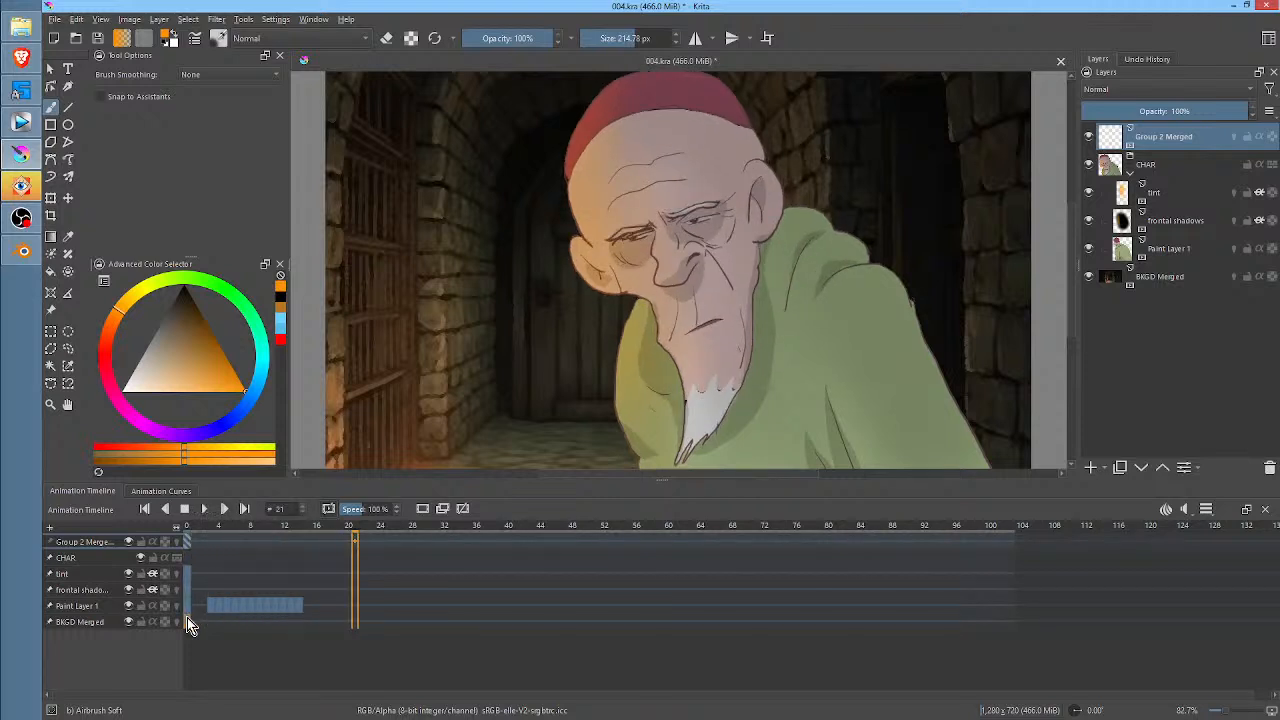
key(space)
- Put Paint Layer 1 in its own group and add a new paint layer above it inside the group
click(1158, 252)
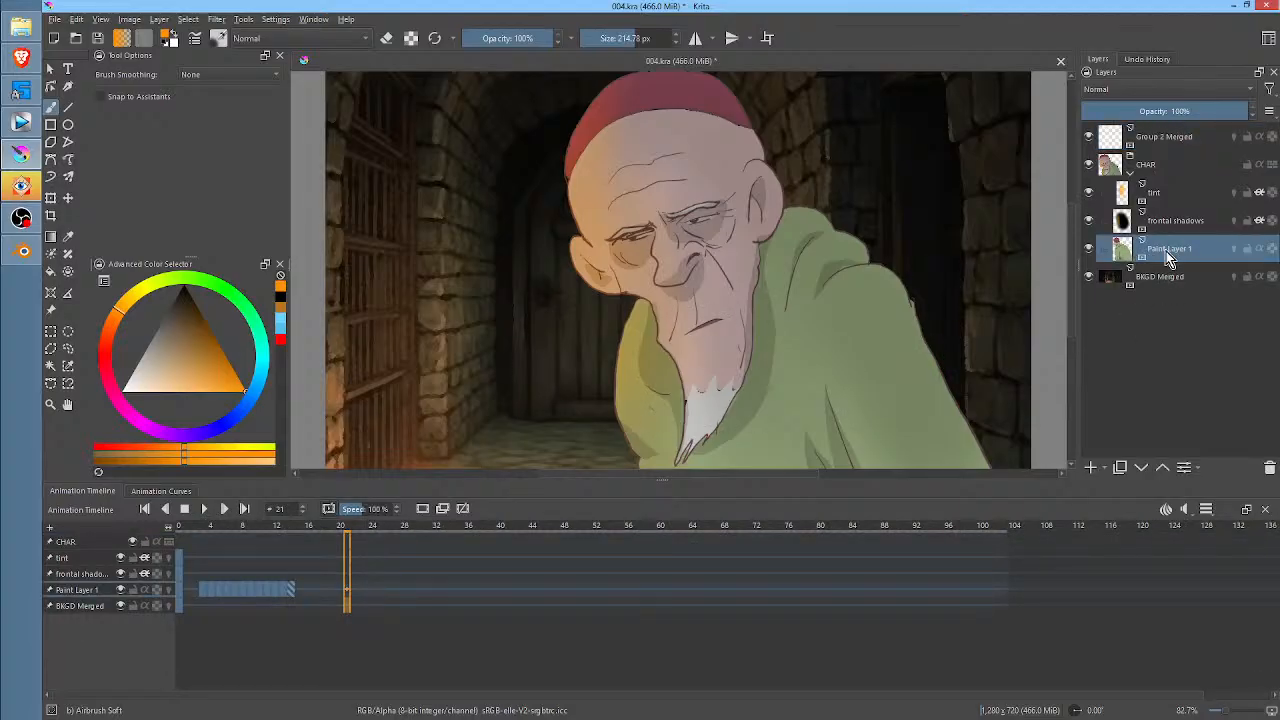
mouse_move(1184, 251)
key(ctrl+g)
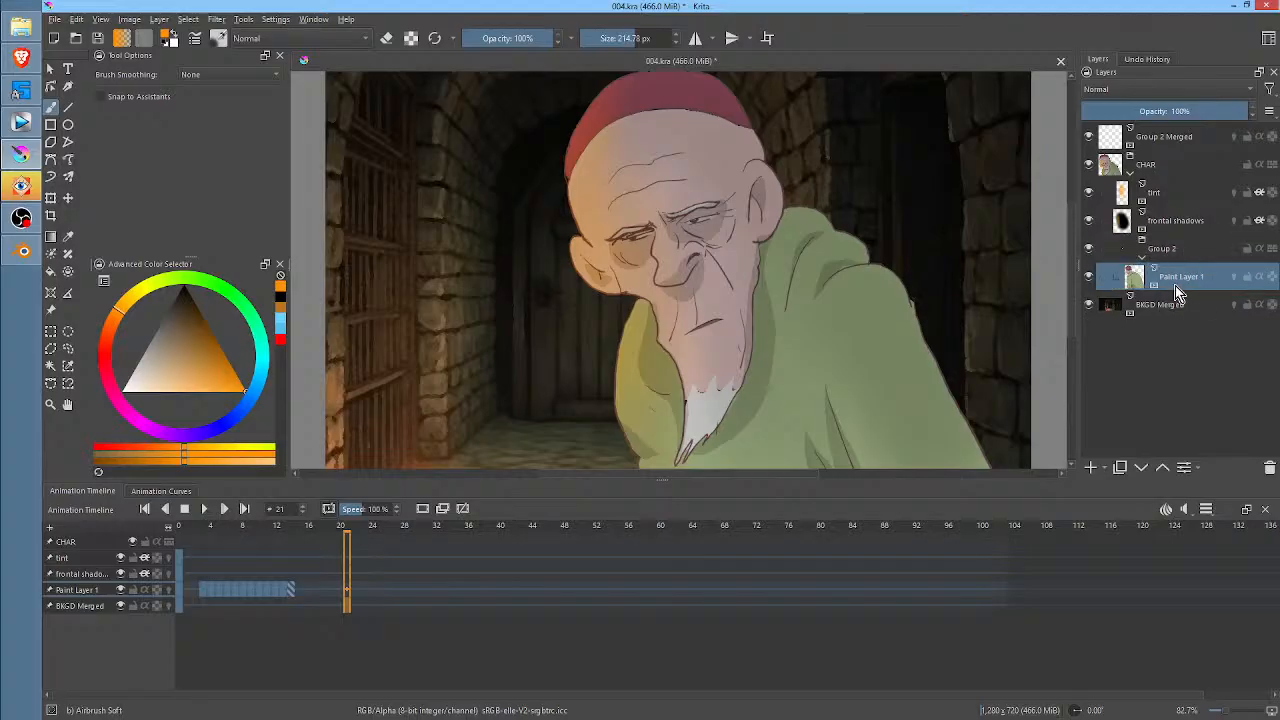
click(1094, 468)
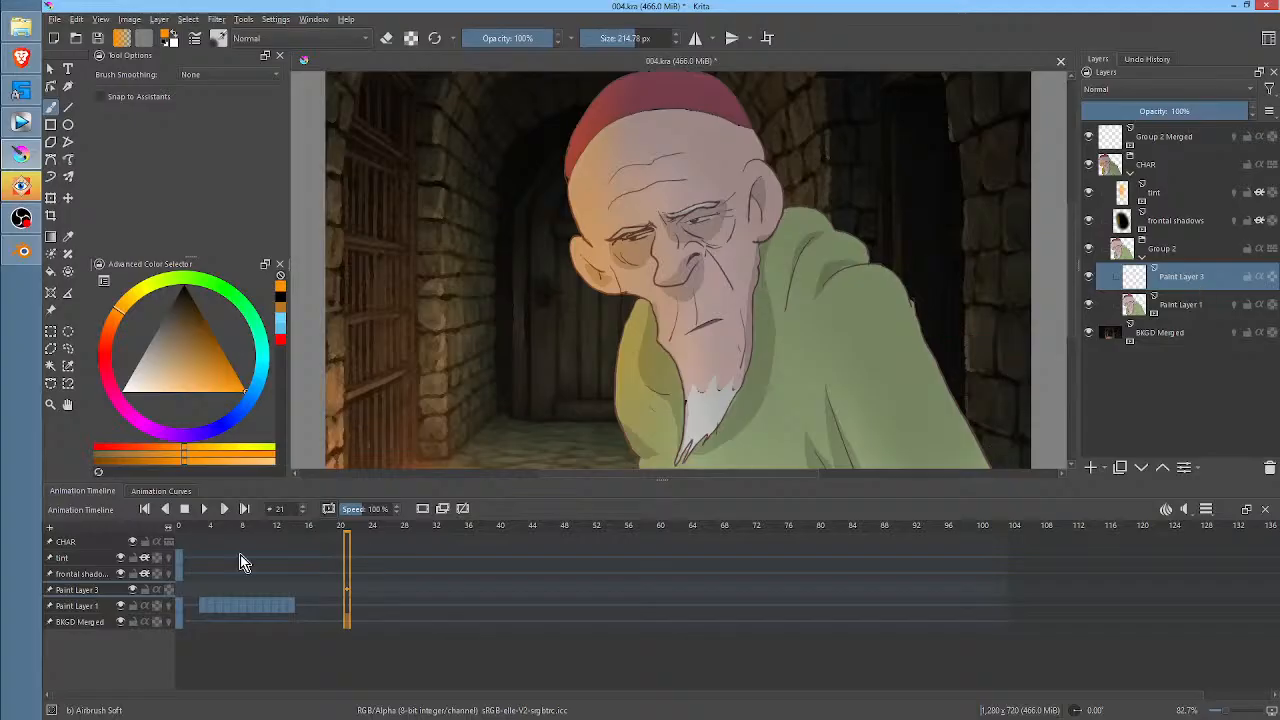
- Go to frame 0 and hide the tint and frontal shadows layers
click(180, 590)
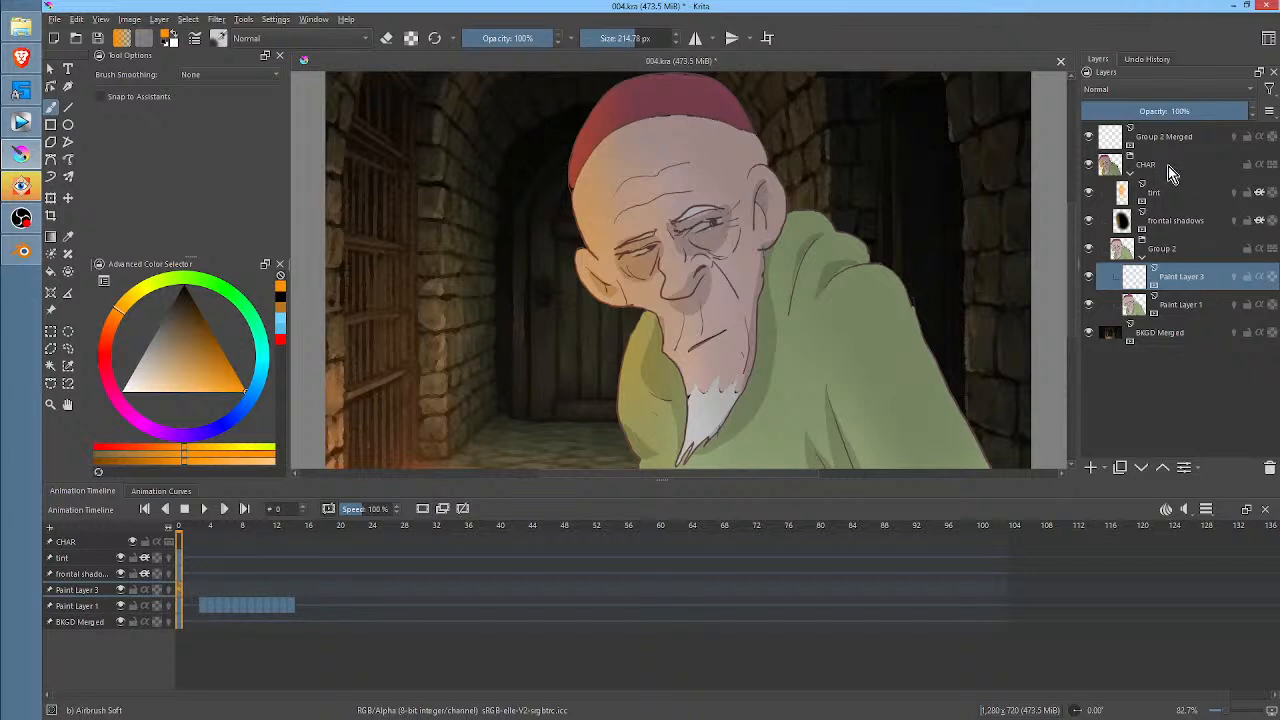
click(1090, 193)
click(1089, 221)
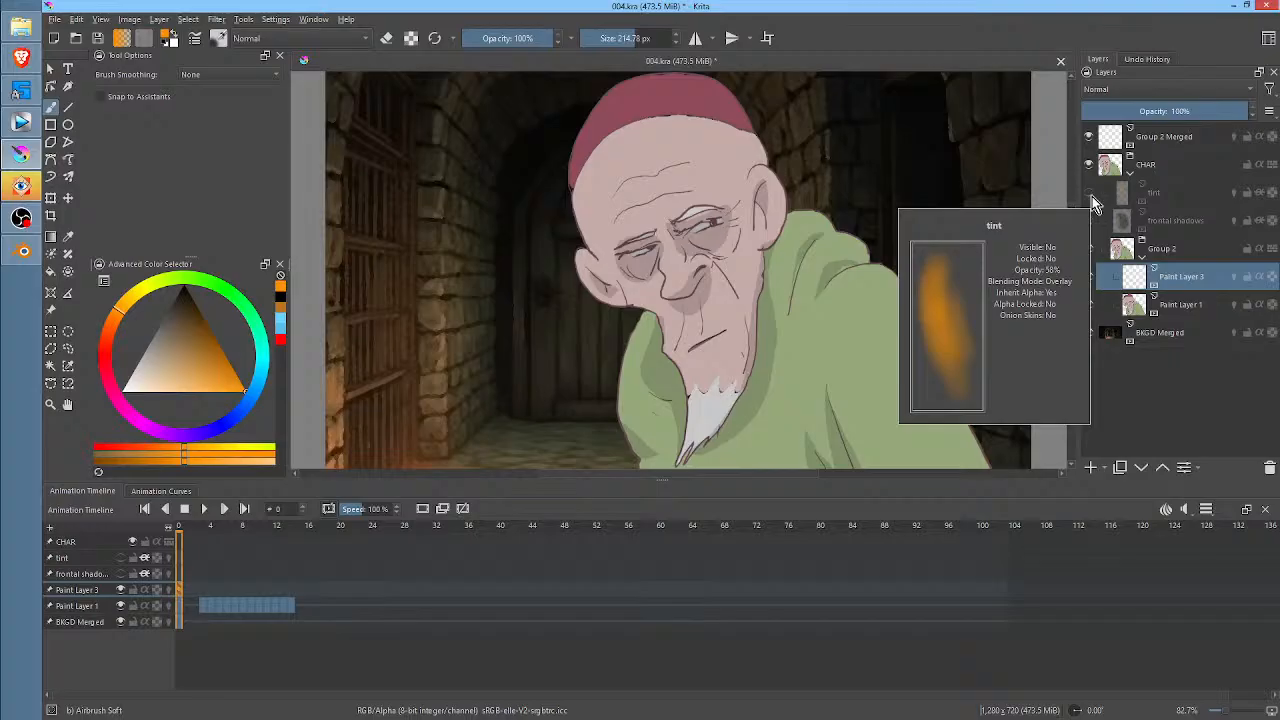
- Sample the skin colour beside the mouth at frame 3 and switch to the BUSCEMA brush at 32.63 px
click(205, 585)
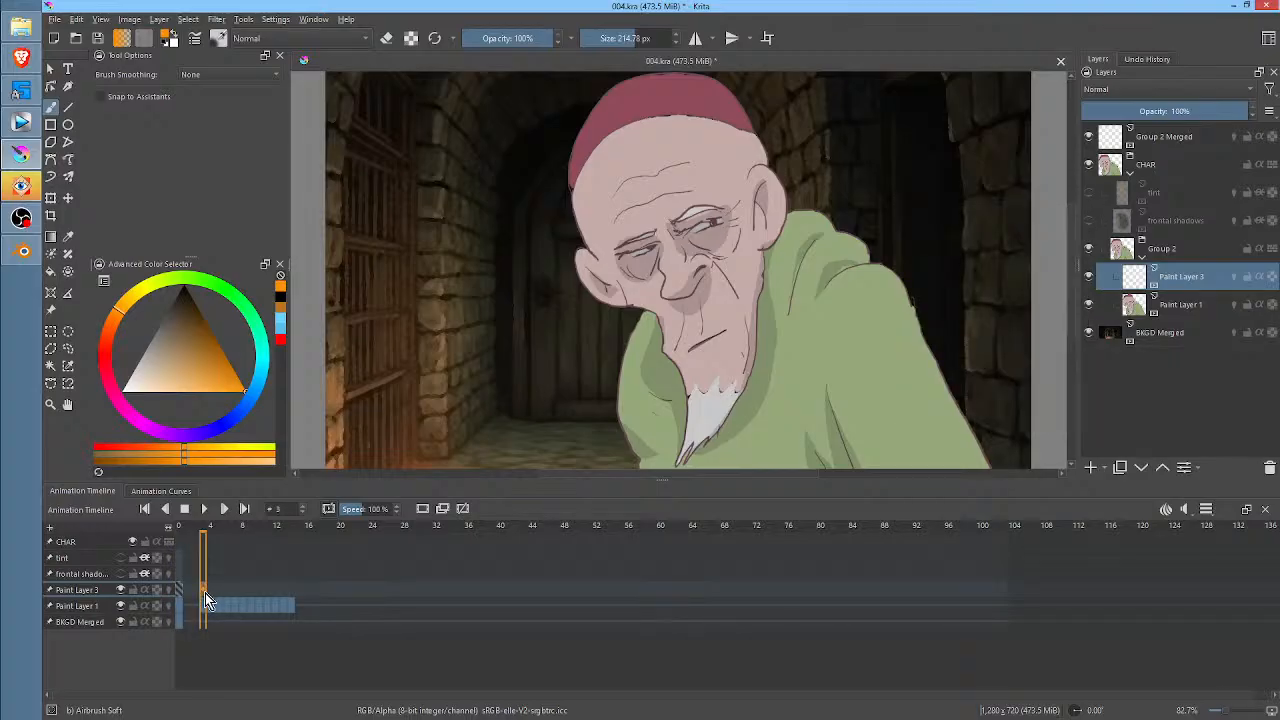
ctrl+click(726, 340)
right_click(722, 350)
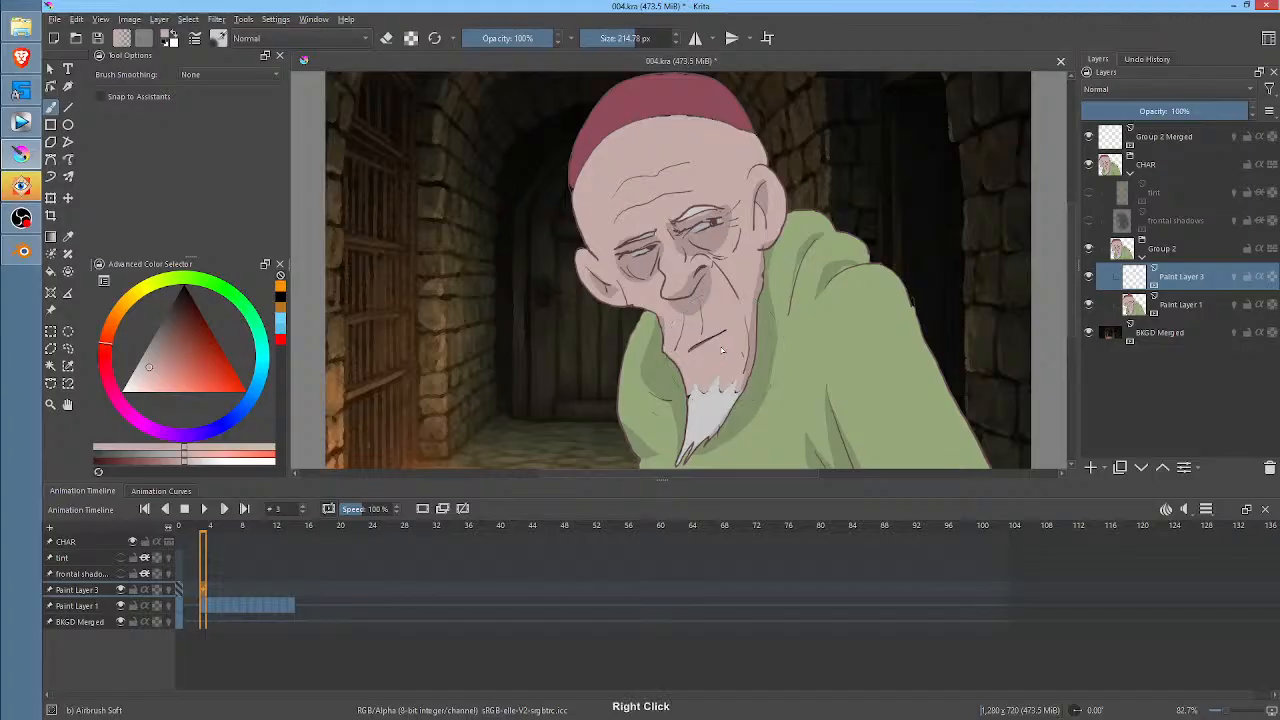
click(874, 277)
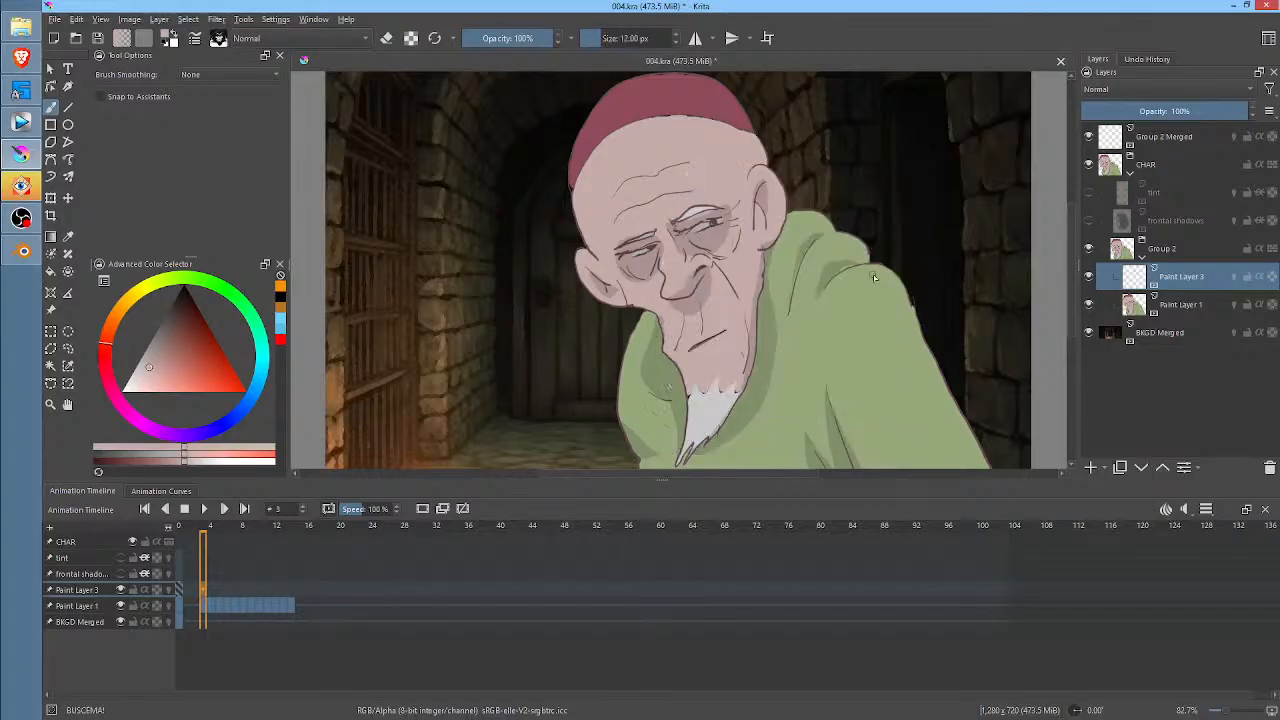
shift+drag(706, 358, 723, 358)
- Review the opening frames, then paint over the mouth with the skin colour on Paint Layer 3 at frames 4 and 5
click(181, 590)
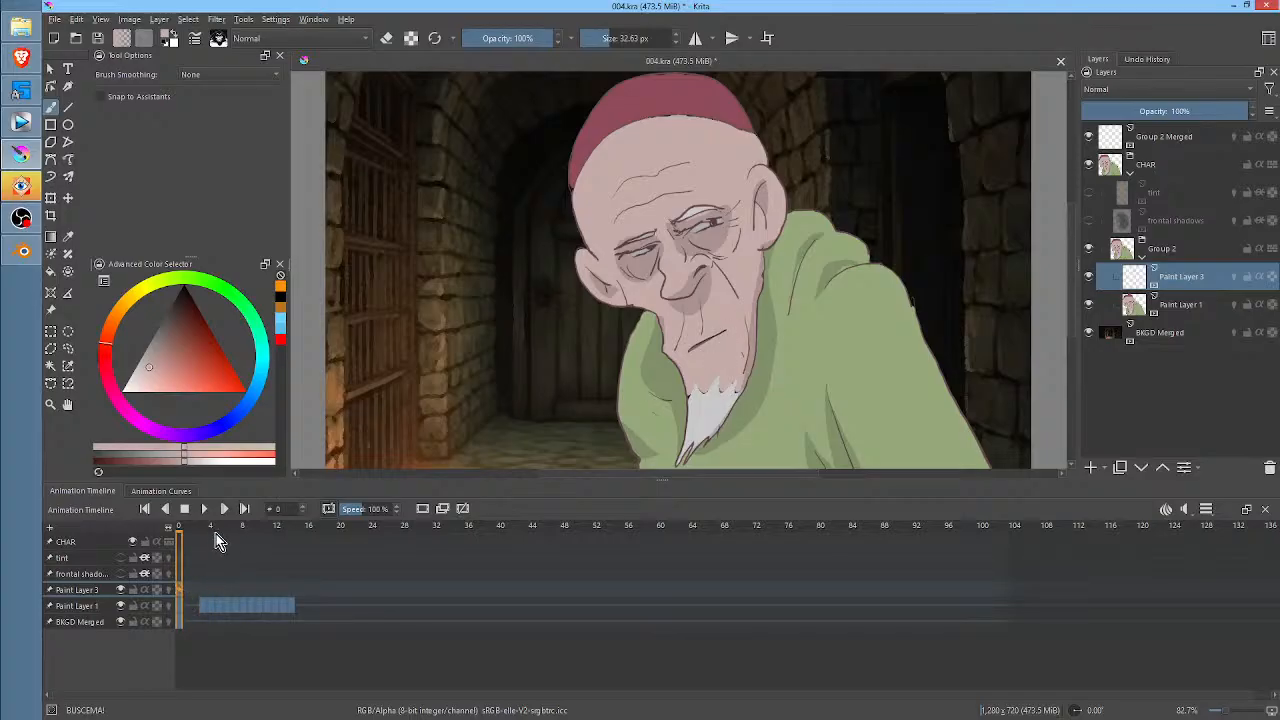
click(184, 524)
mouse_move(184, 524)
mouse_down()
mouse_move(306, 530)
mouse_move(178, 530)
mouse_move(223, 530)
mouse_move(183, 533)
mouse_move(210, 531)
mouse_up()
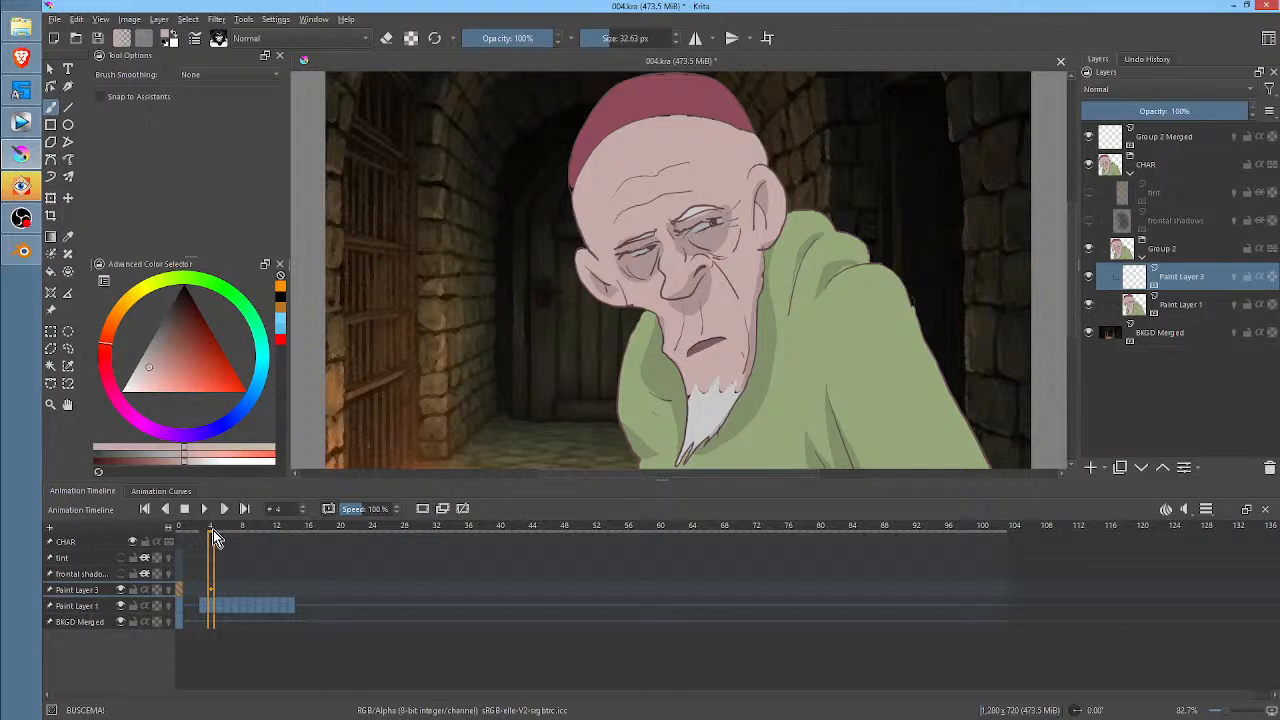
mouse_move(722, 334)
mouse_down()
mouse_move(700, 348)
mouse_move(710, 351)
mouse_up()
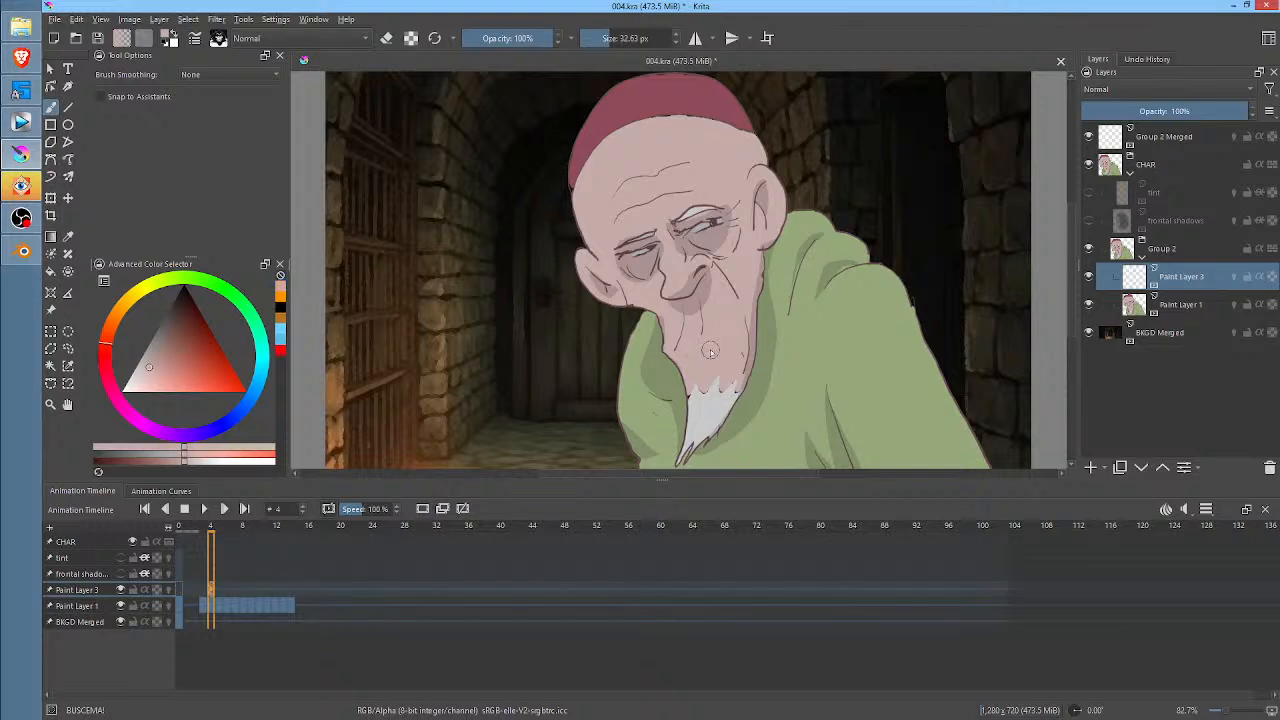
click(221, 592)
drag(722, 338, 705, 358)
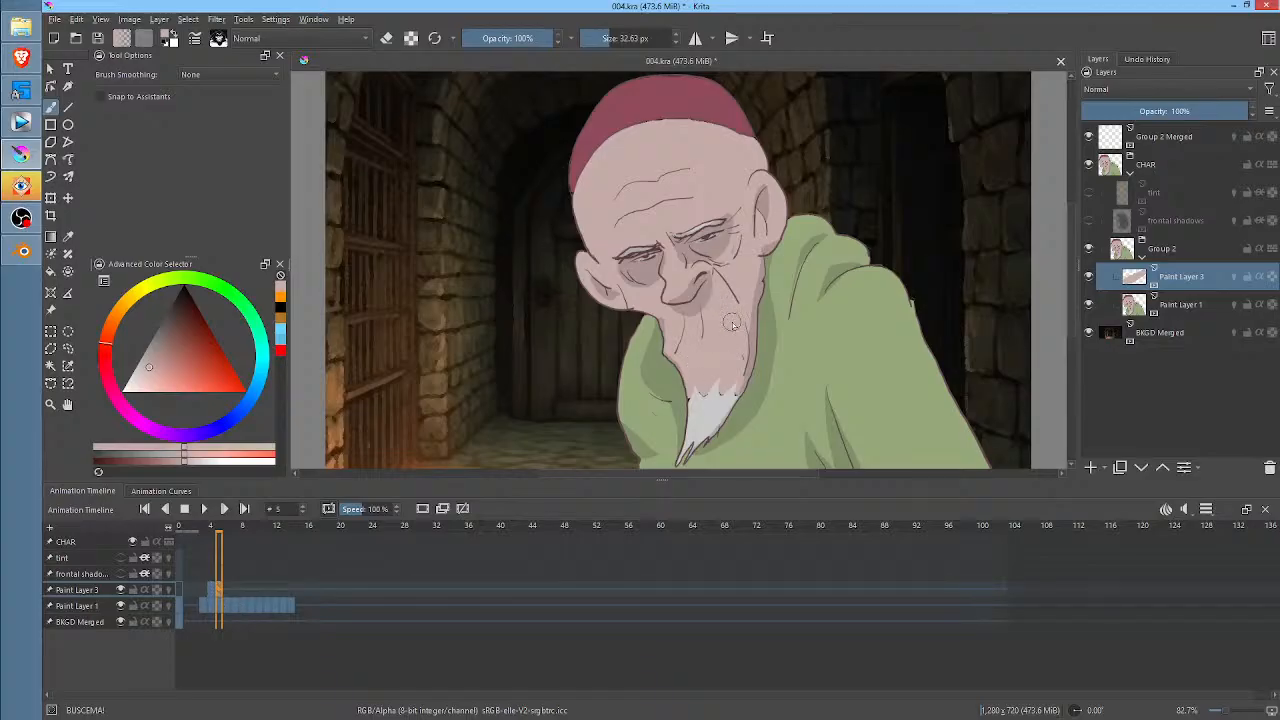
- Continue painting out the mouth on Paint Layer 3 at frames 7, 8, 9 and 11
key(Right)
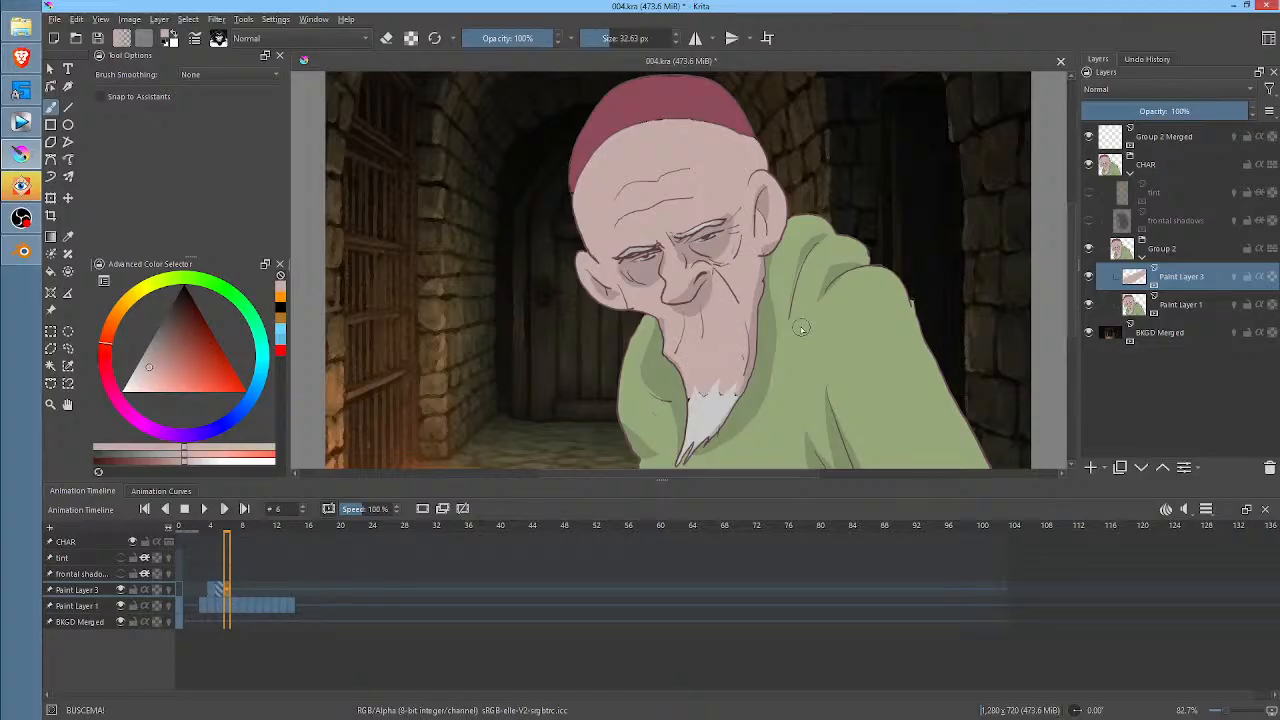
key(Right)
drag(723, 341, 697, 350)
key(Right)
key(Right)
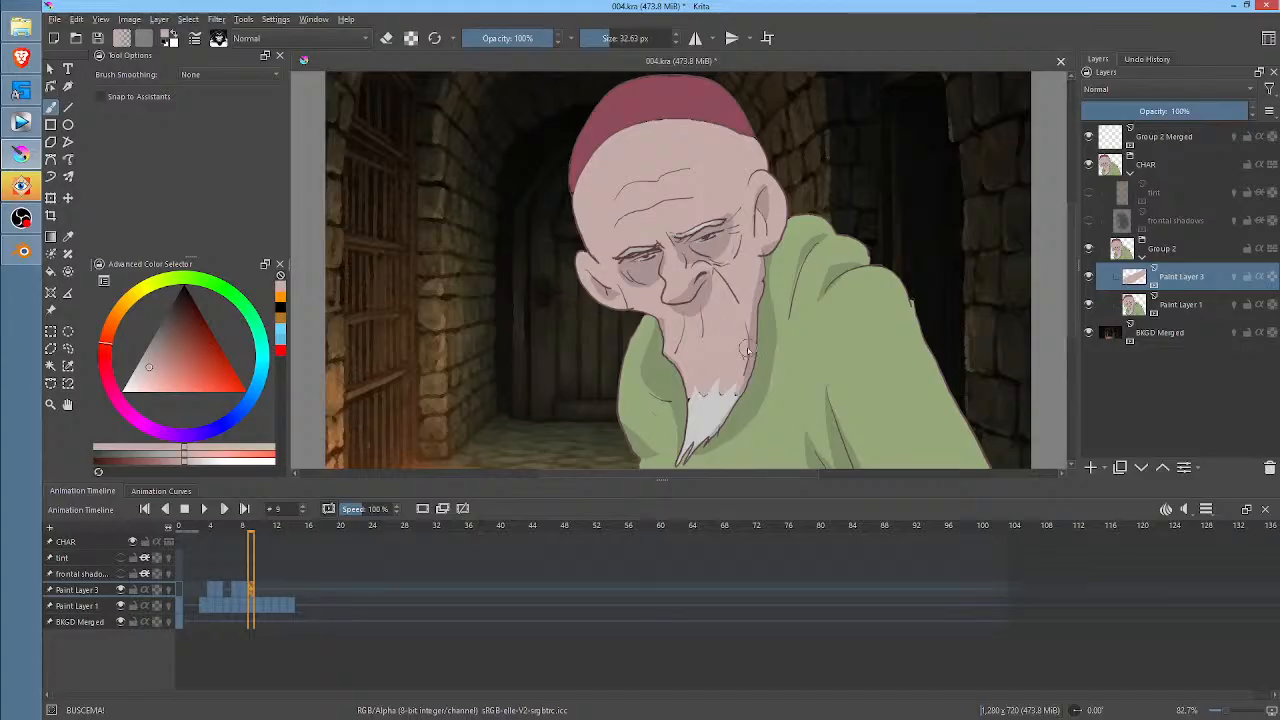
key(Right)
key(Right)
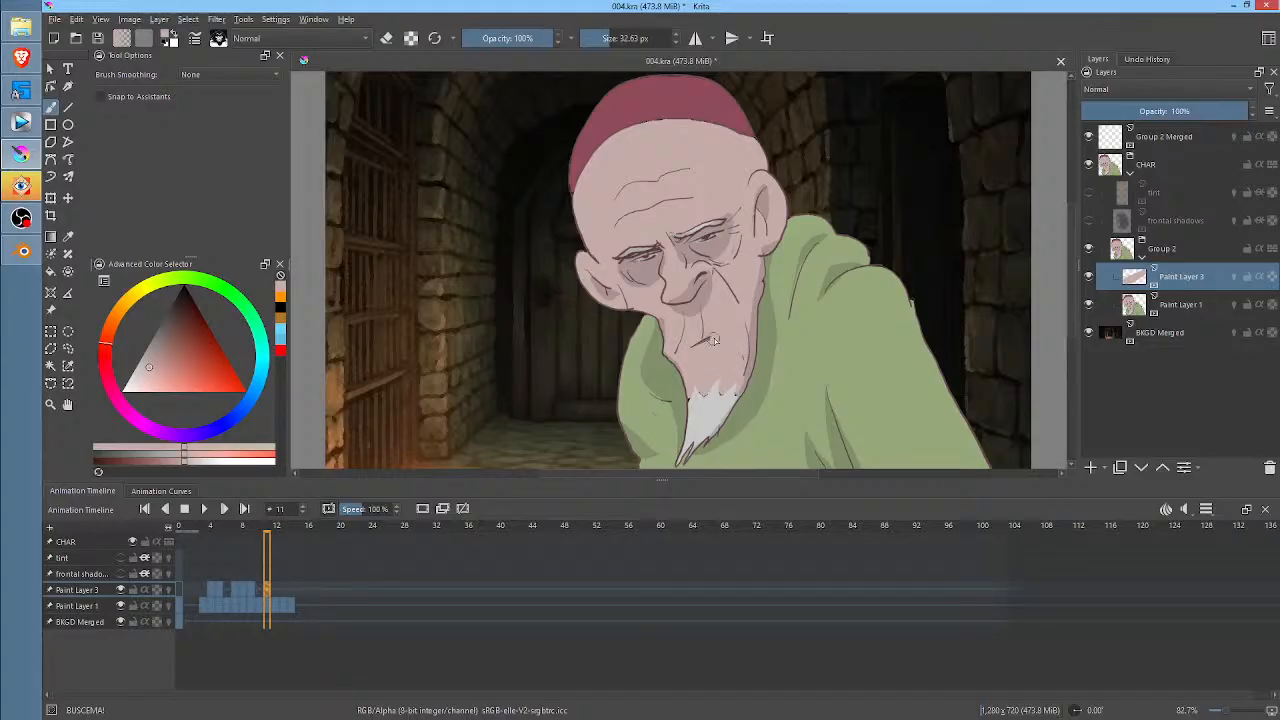
- Try painting out the mouth on Paint Layer 3 at frame 13 and compare it with frame 14
key(Right)
key(Right)
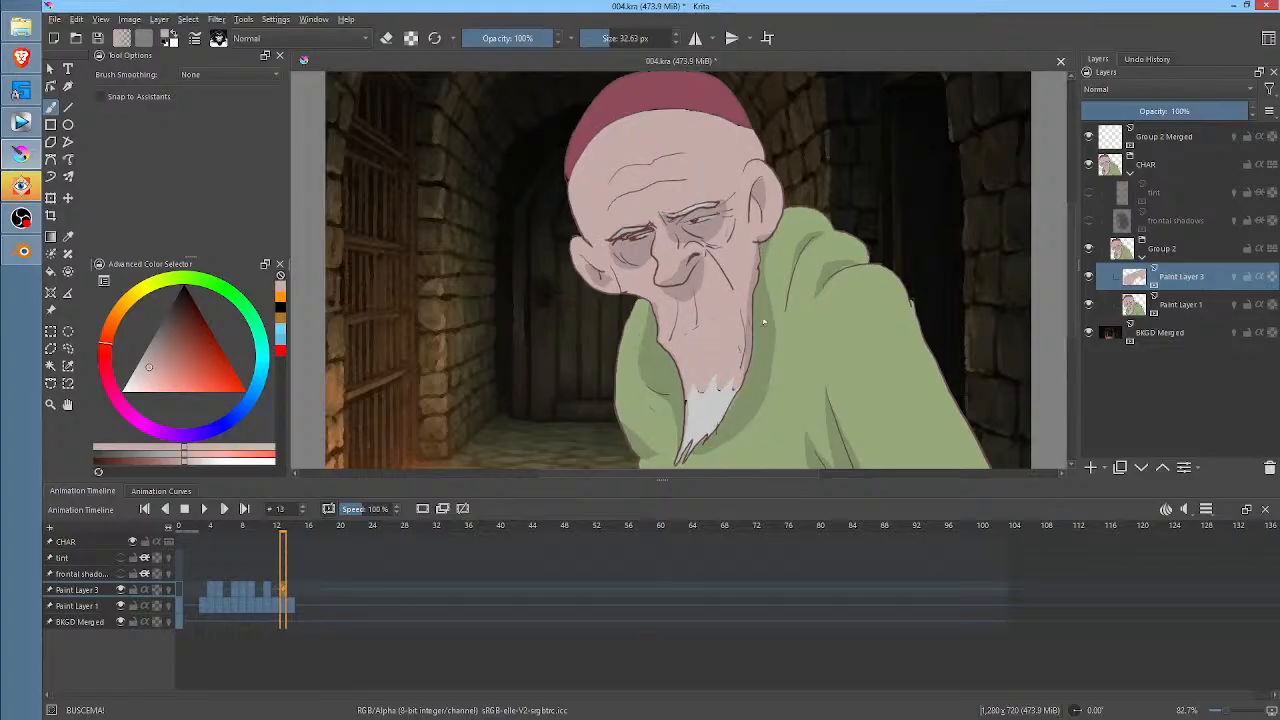
drag(689, 329, 724, 319)
key(Right)
key(Right)
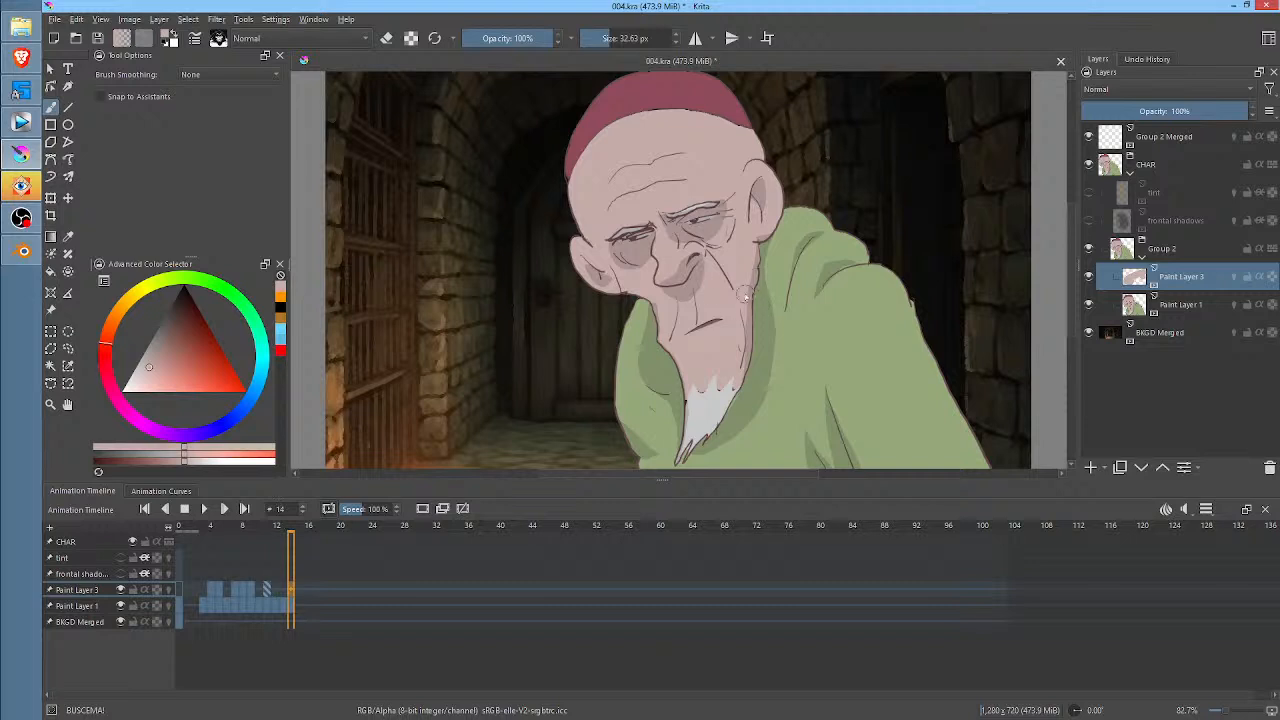
key(Left)
key(Left)
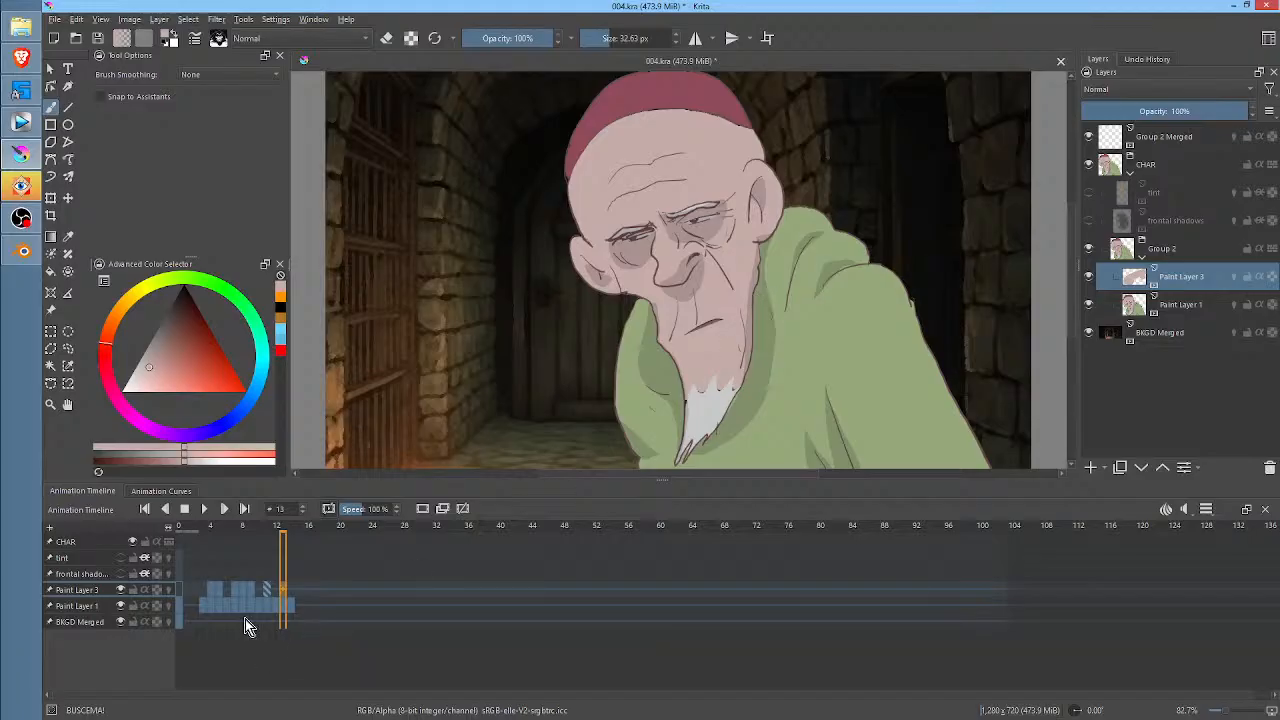
- Show the frontal shadows and tint layers and play the animation with them visible
click(1089, 219)
click(1089, 192)
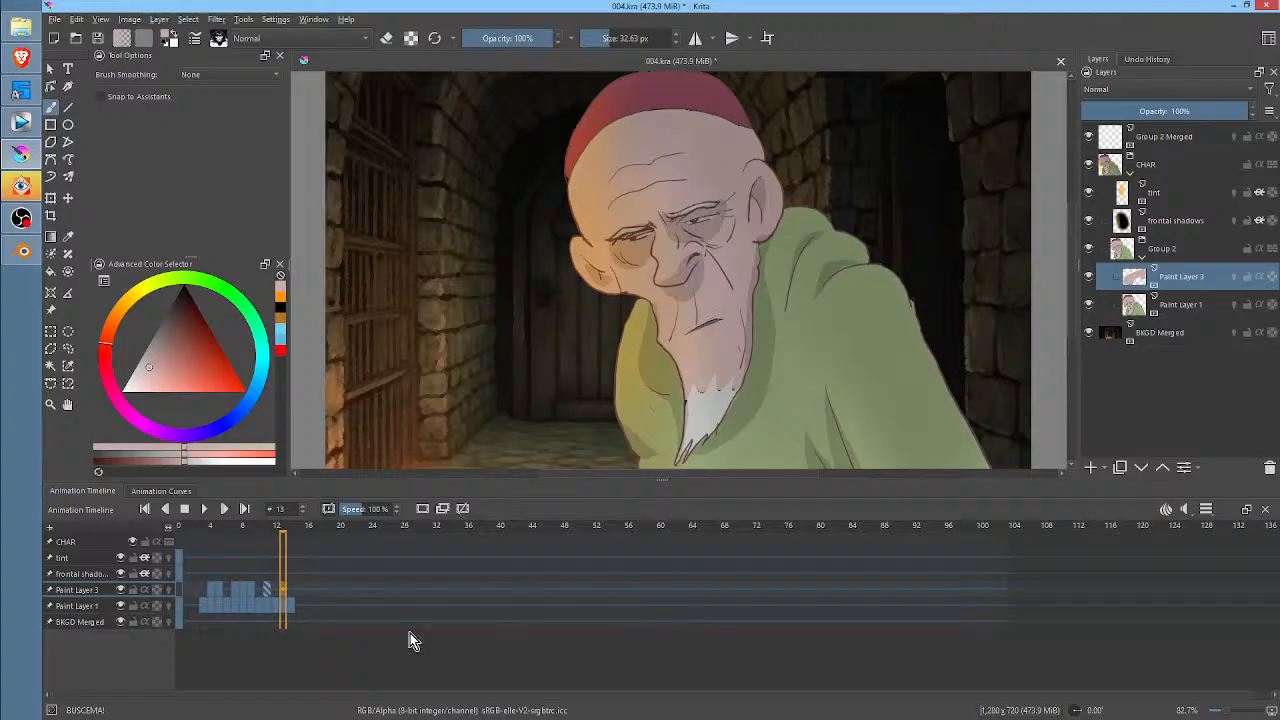
key(space)
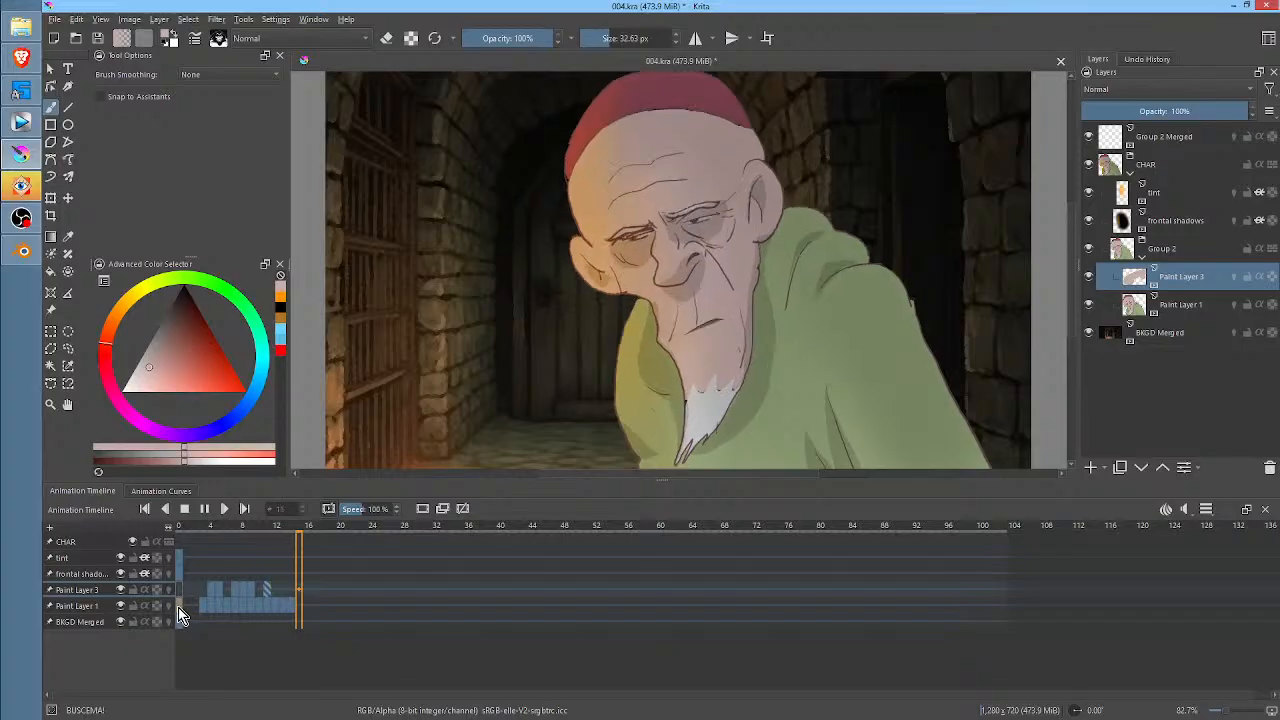
key(space)
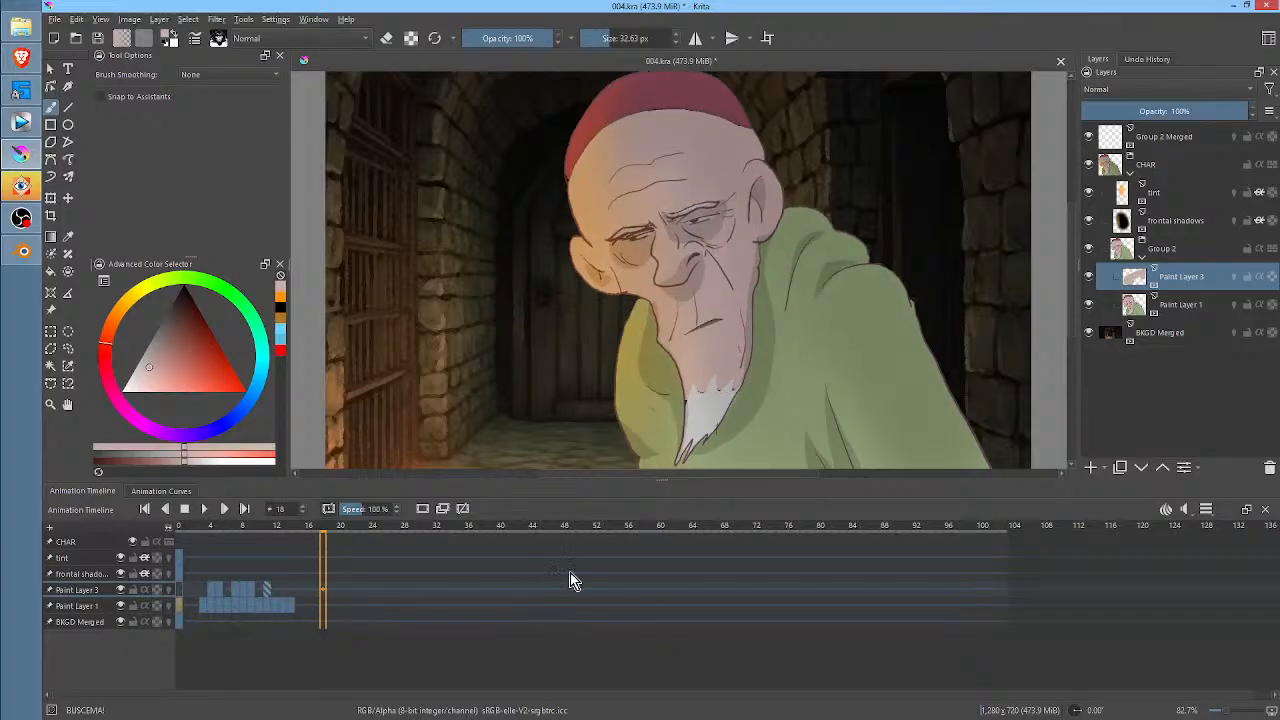
- Merge Group 2 into a single animated layer and play the animation from frame 0
click(1186, 249)
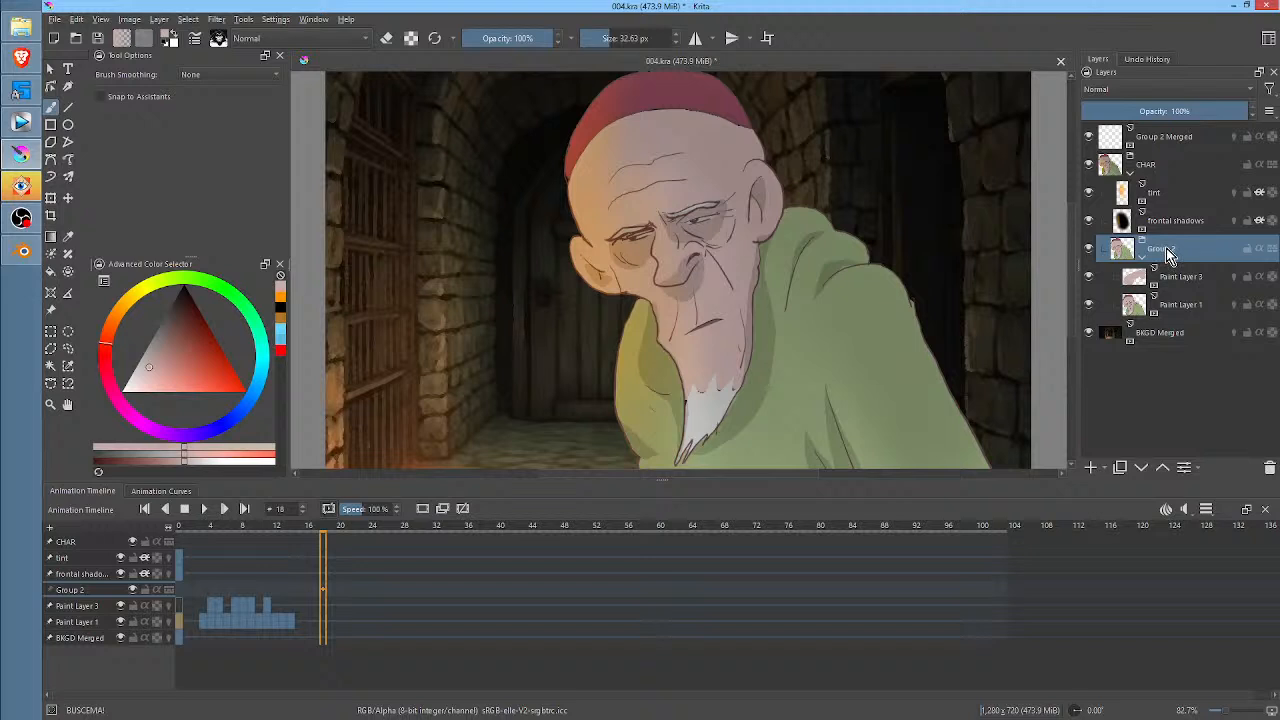
right_click(1166, 249)
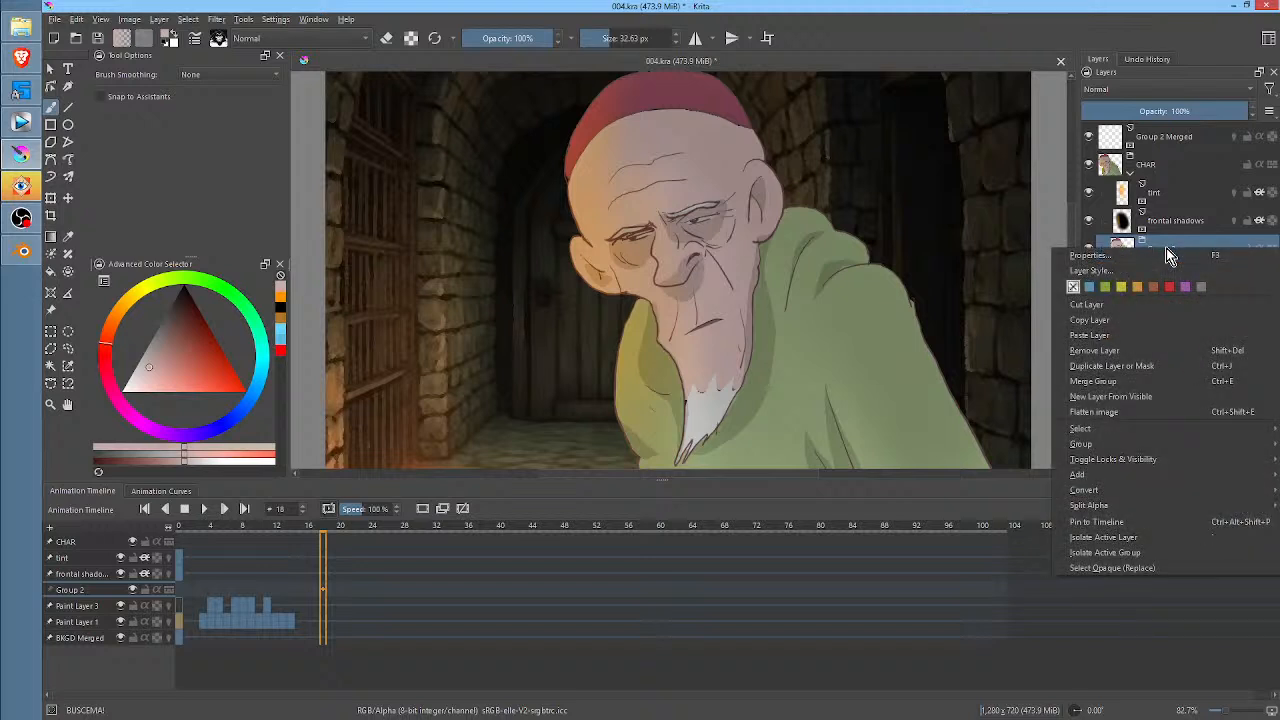
click(1167, 384)
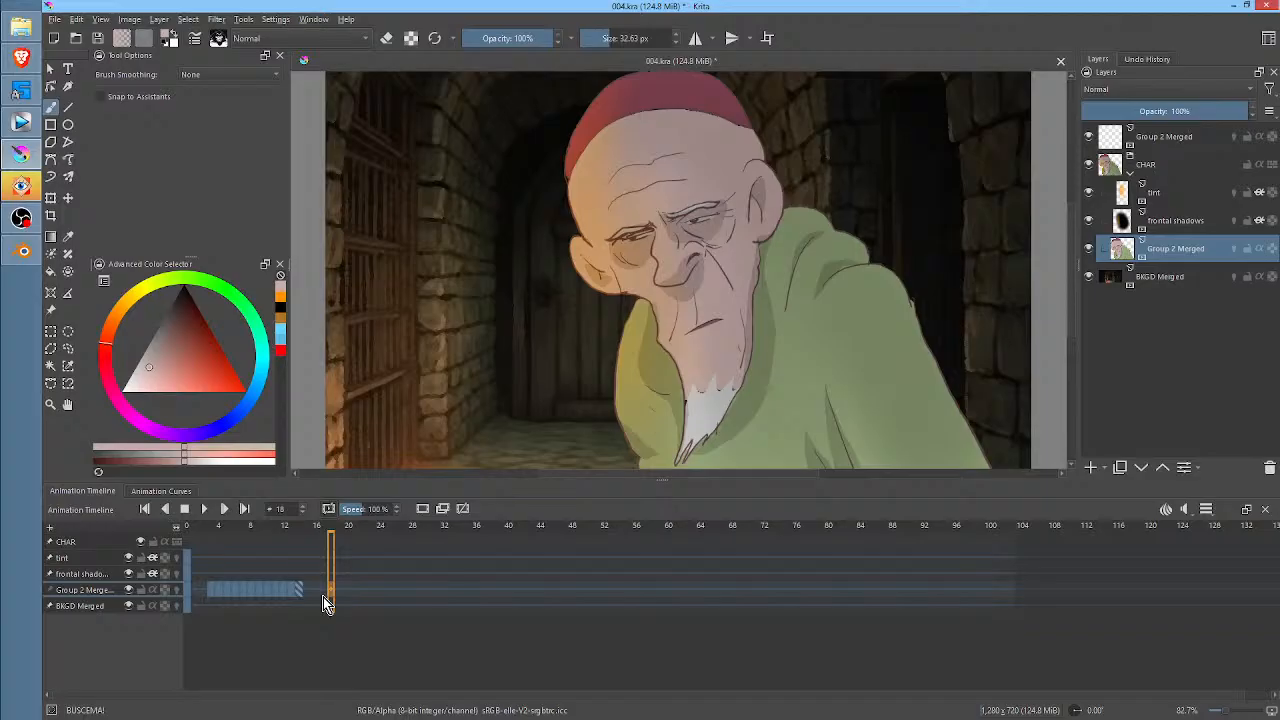
click(190, 527)
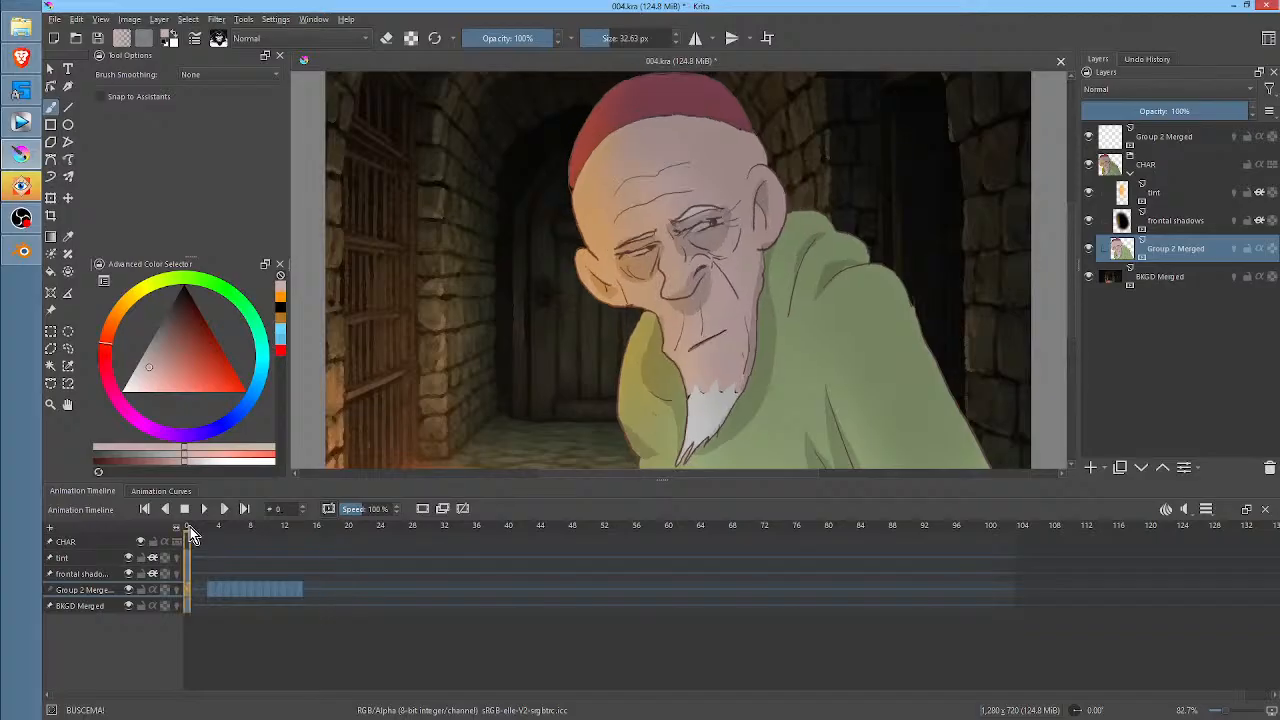
key(space)
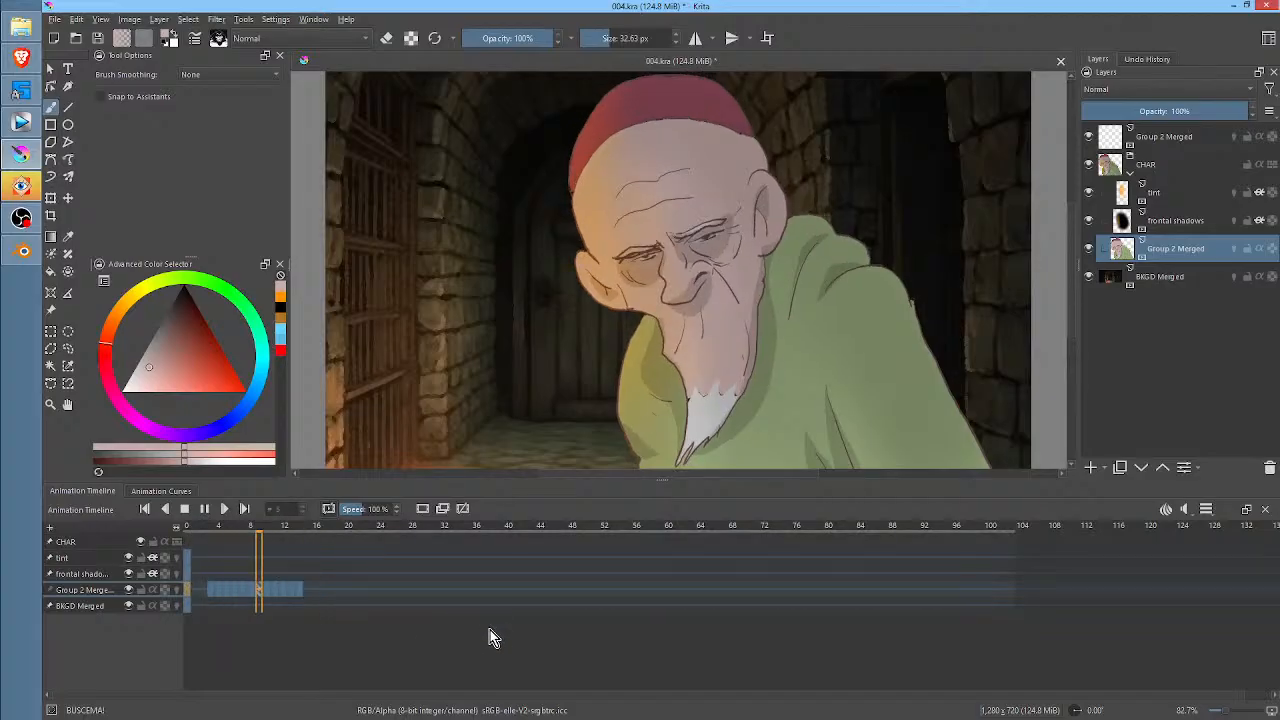
key(space)
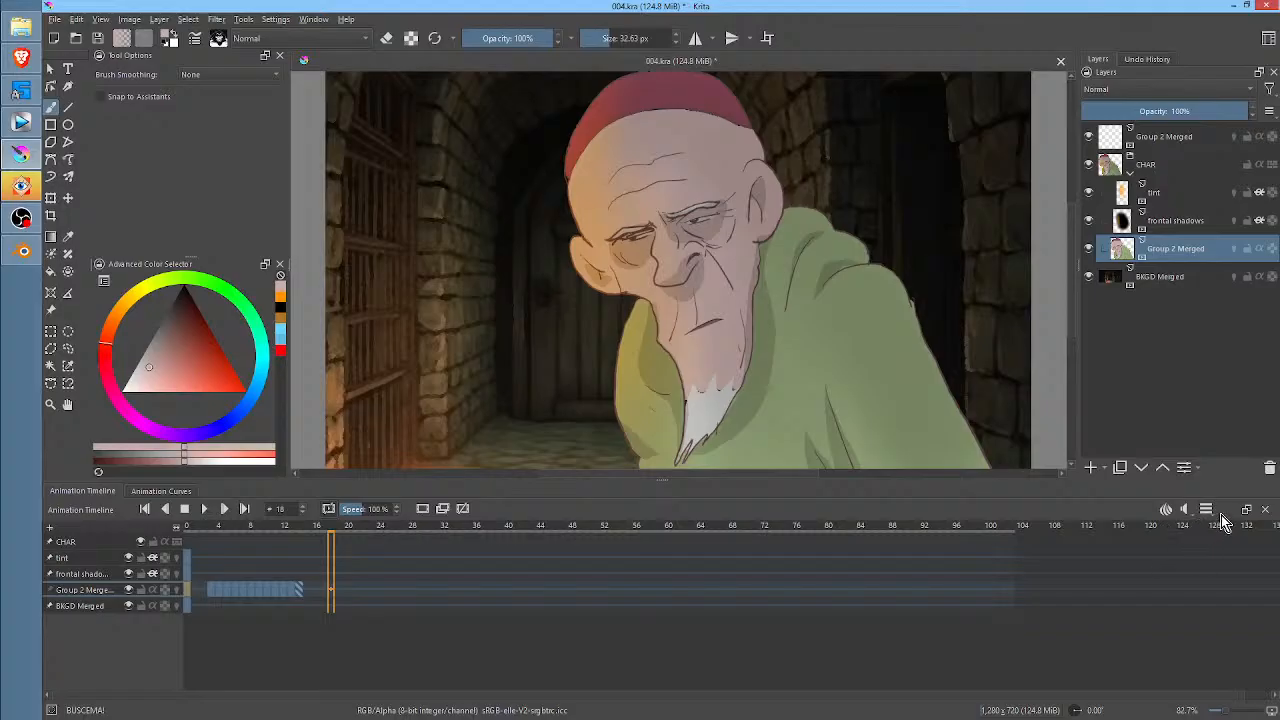
- Set the animation's clip end to frame 16 and play the shortened clip from frame 0
click(1207, 510)
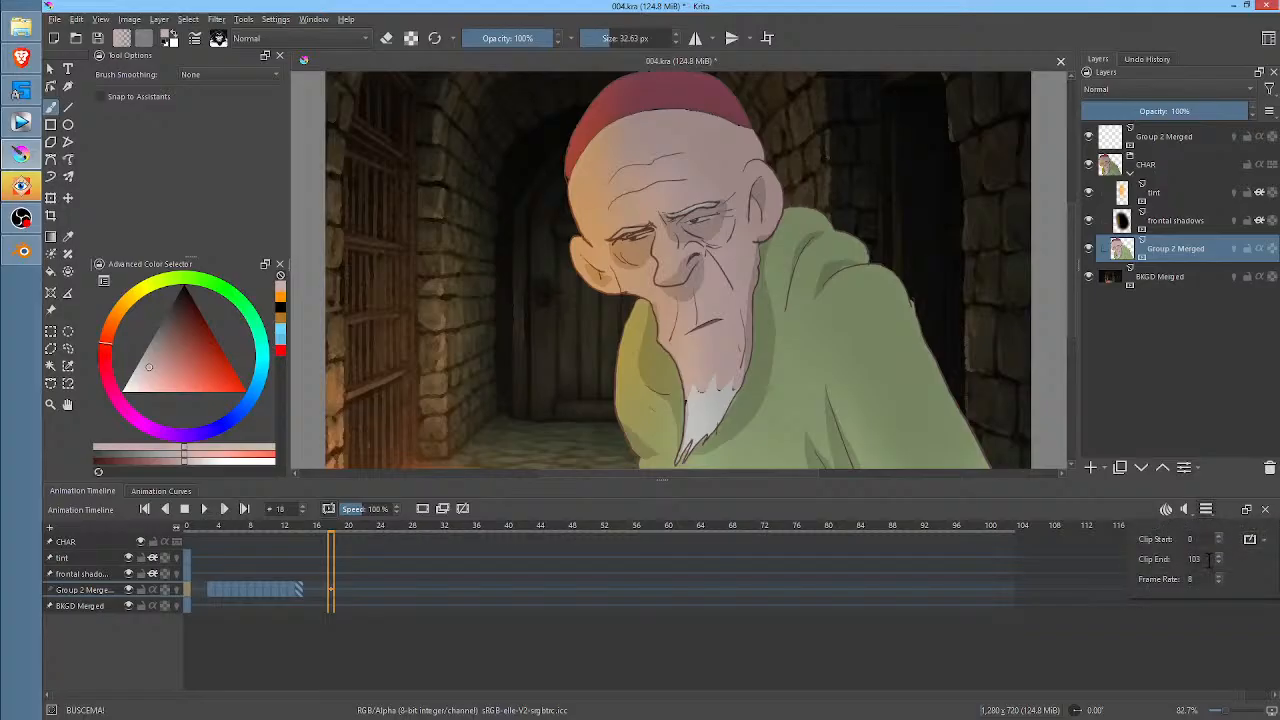
drag(1206, 558, 1175, 566)
text(12)
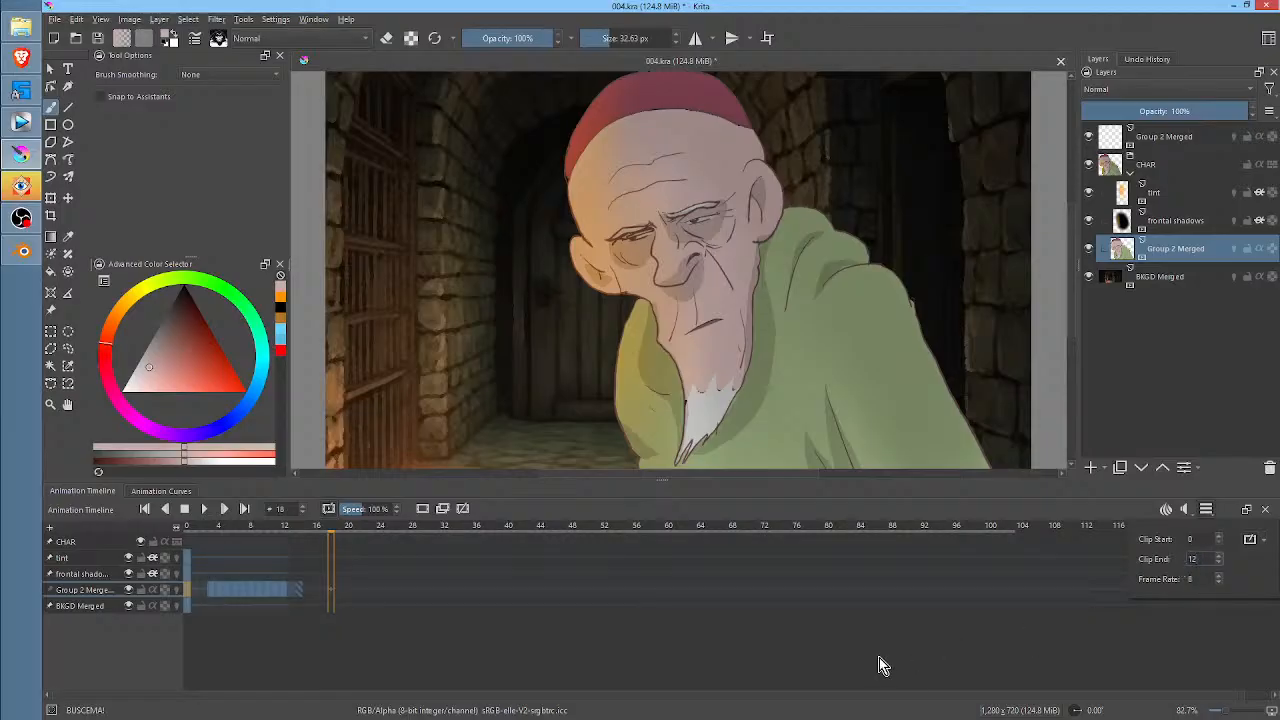
drag(1204, 558, 1177, 556)
click(303, 657)
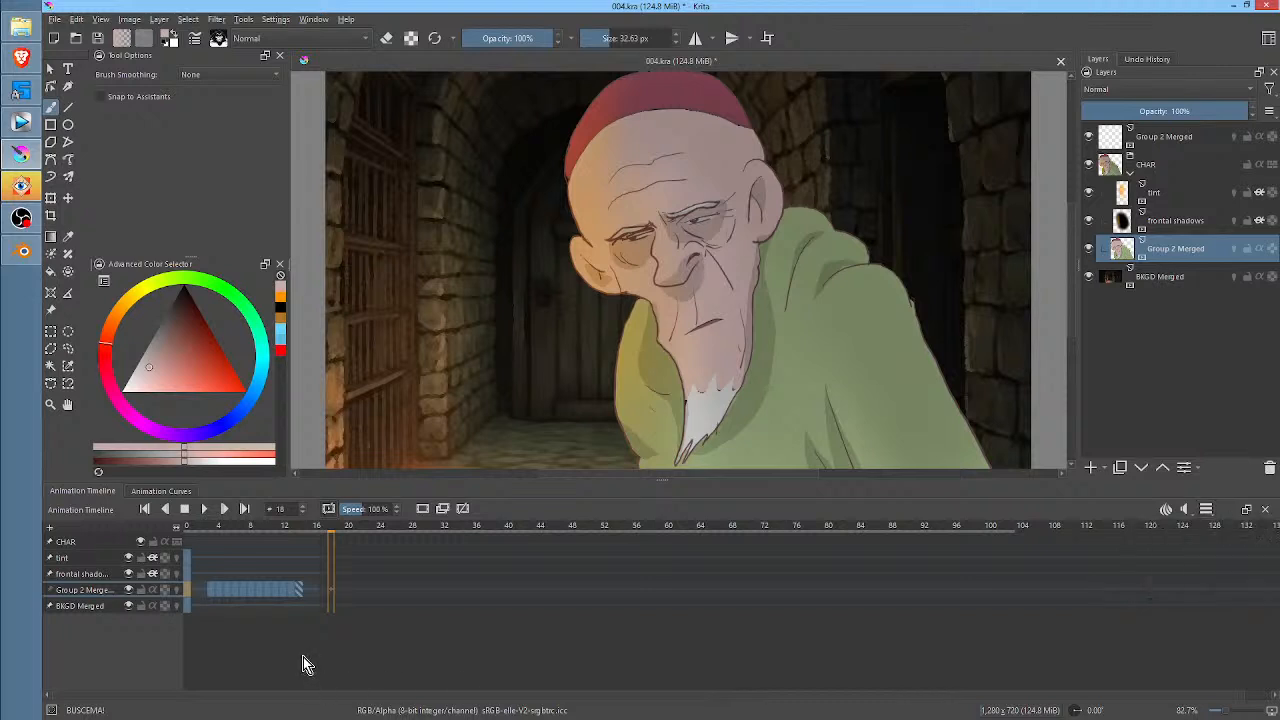
click(186, 529)
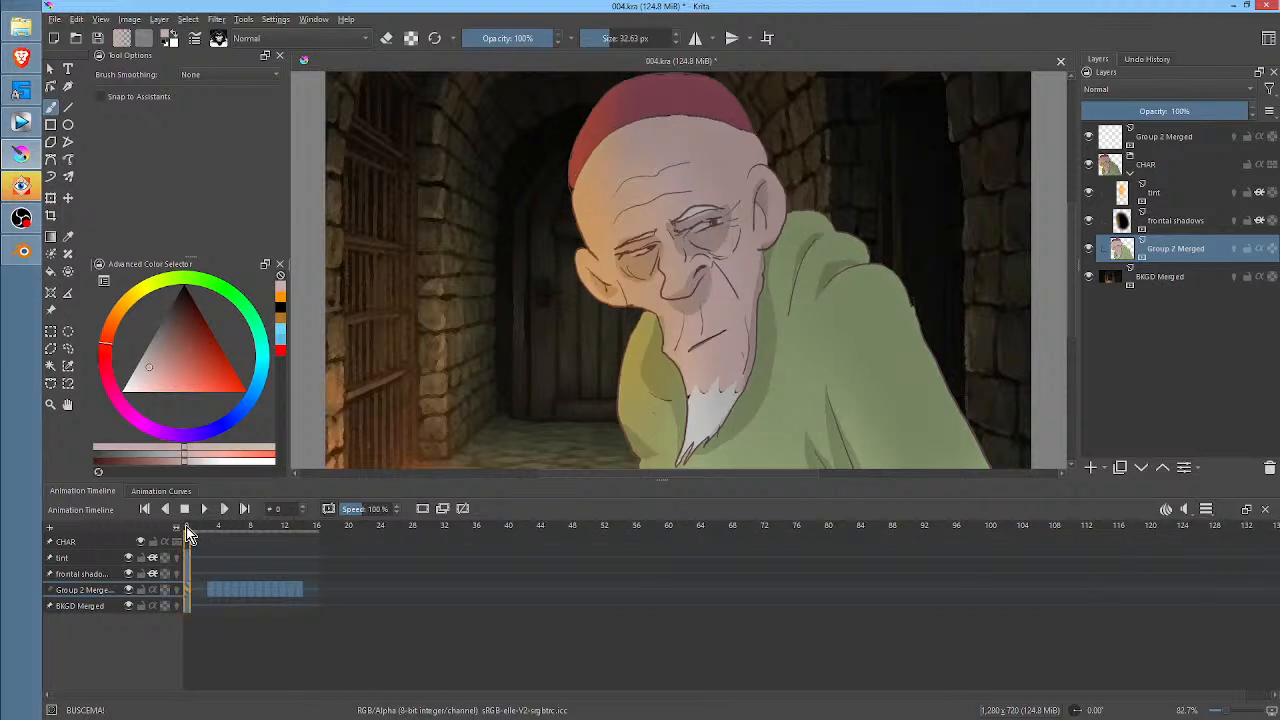
key(space)
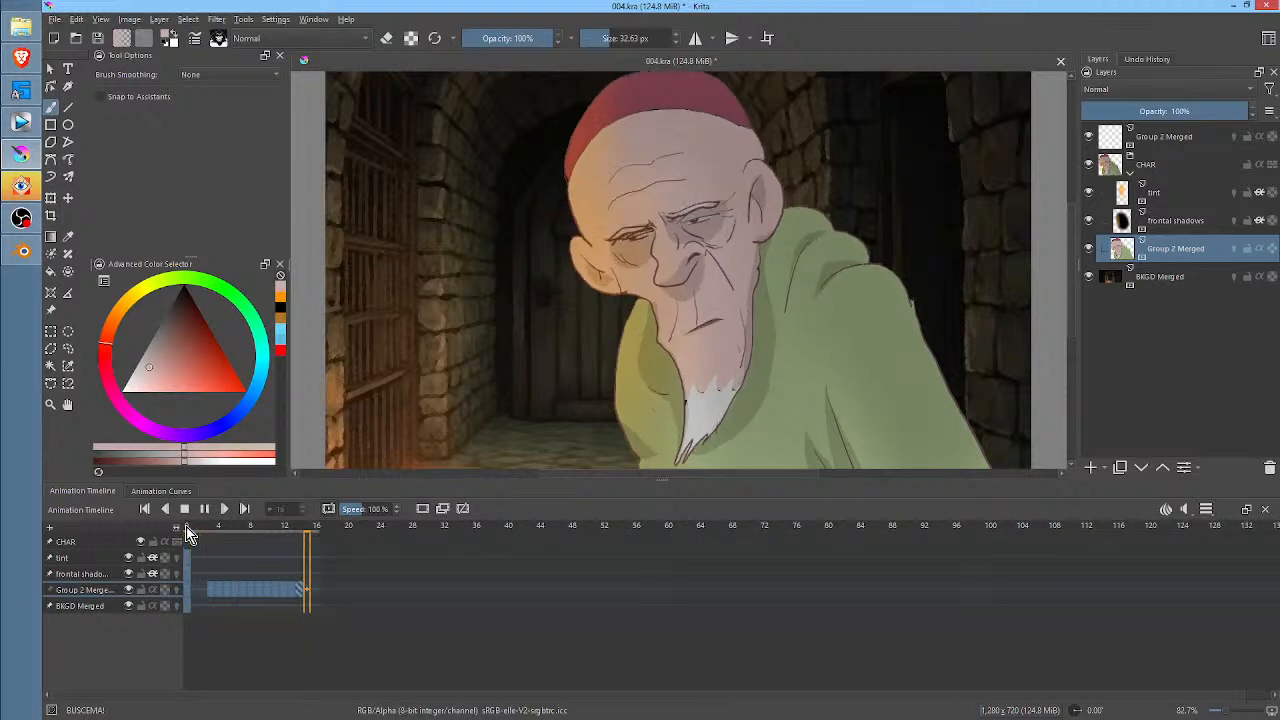
key(space)
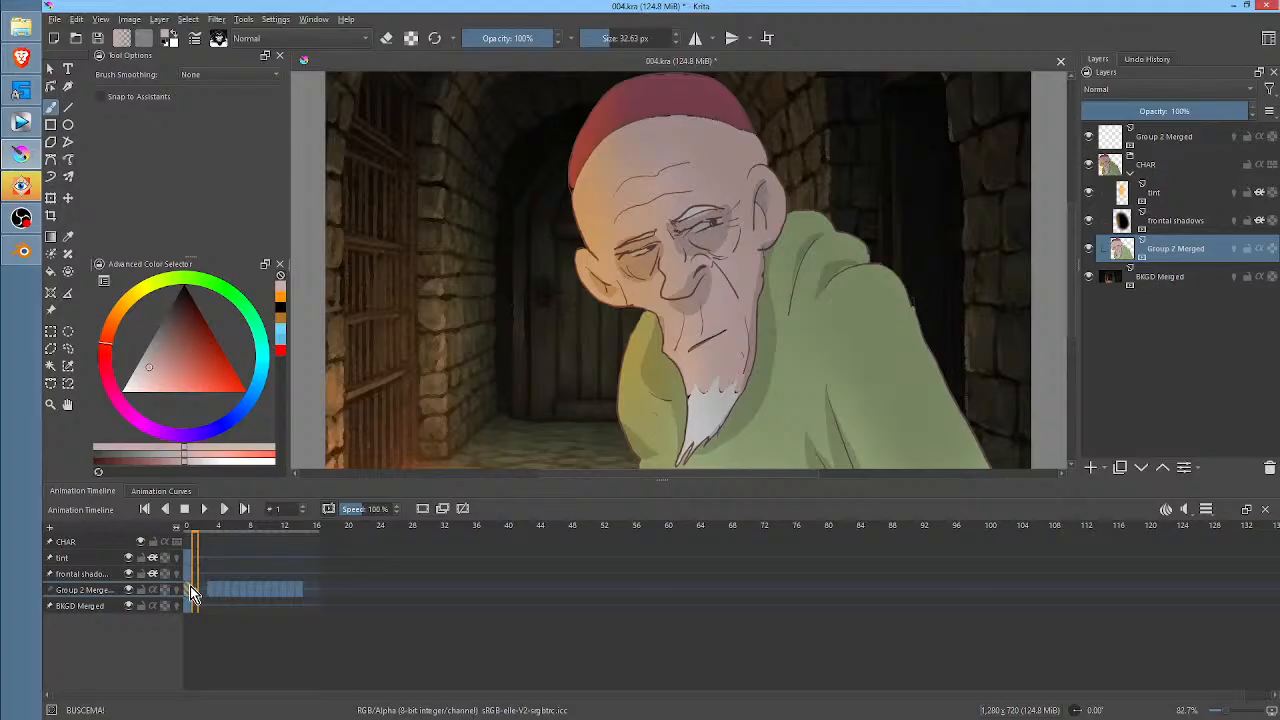
- Shift the Group 2 Merged keyframes that start at frame 3 one frame later and play the animation from frame 0
click(209, 590)
click(216, 589)
click(211, 589)
key(space)
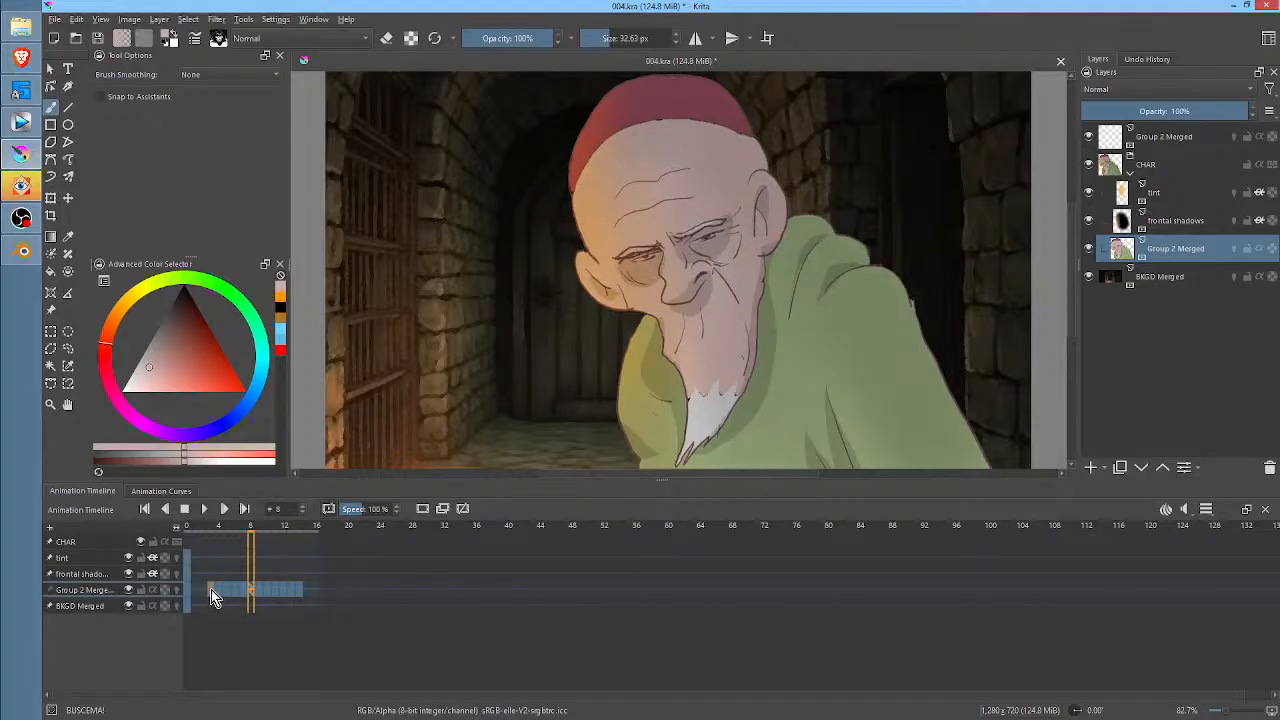
click(215, 589)
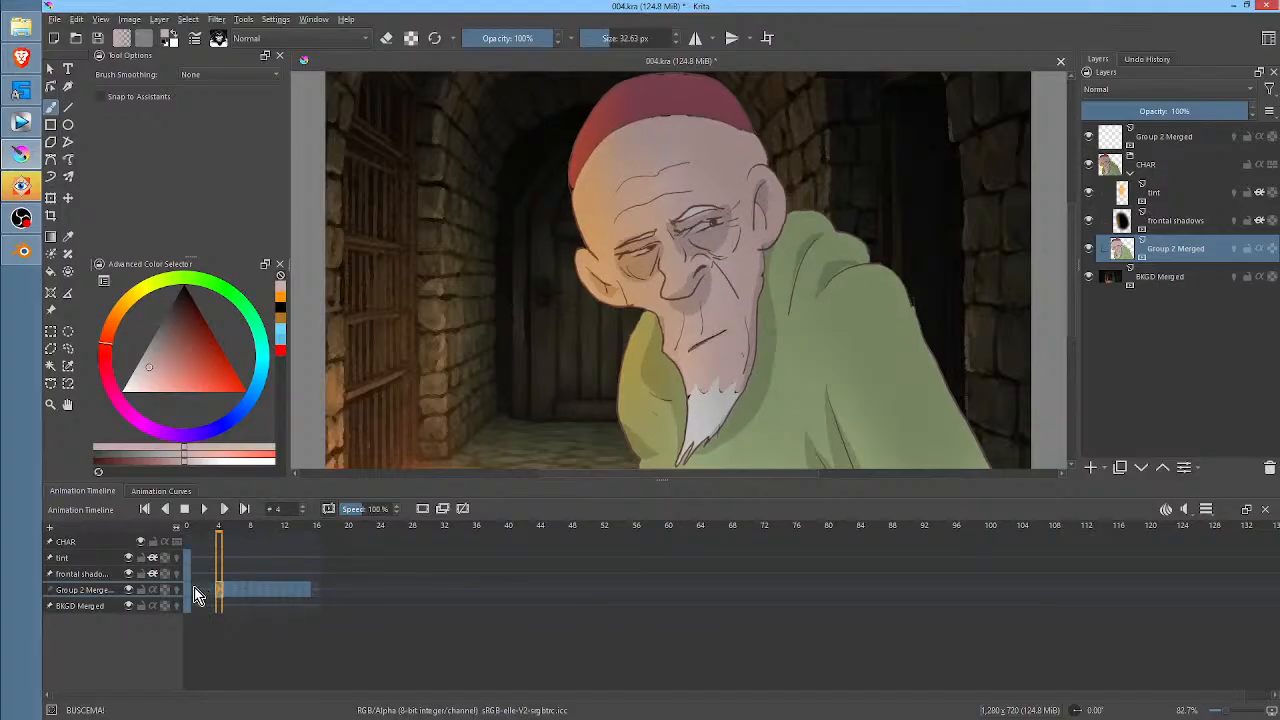
click(191, 591)
key(space)
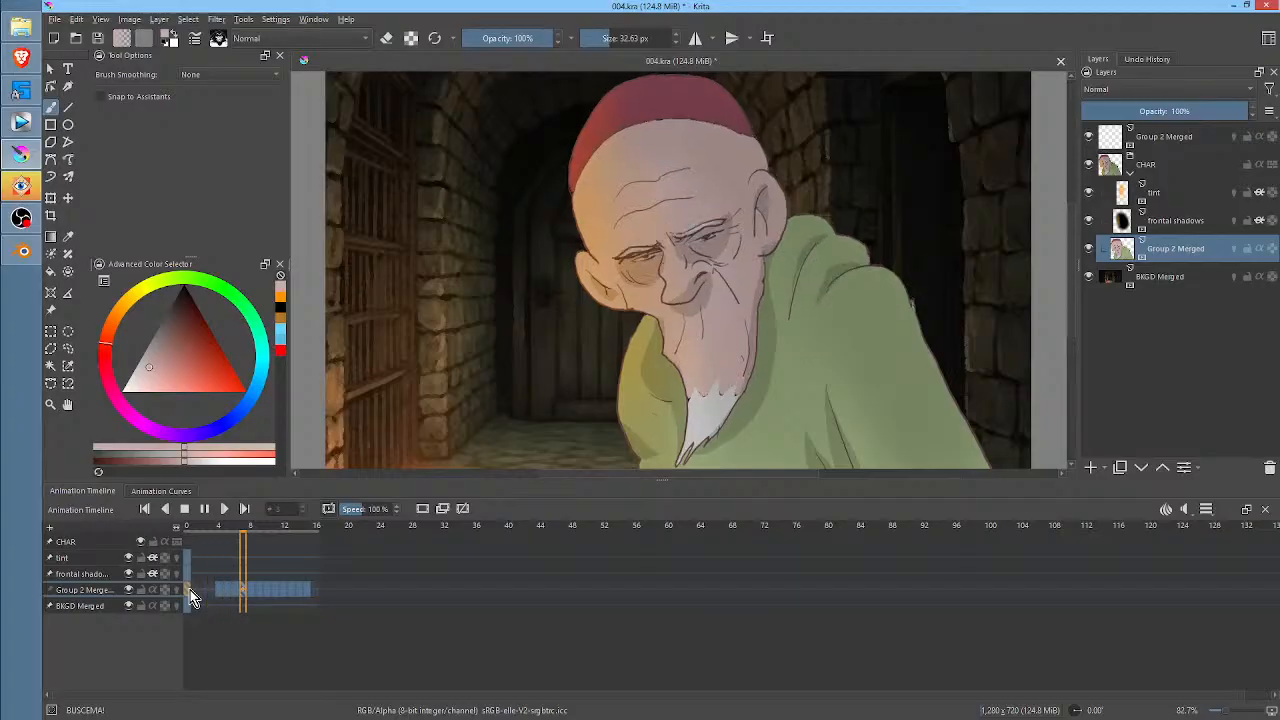
key(space)
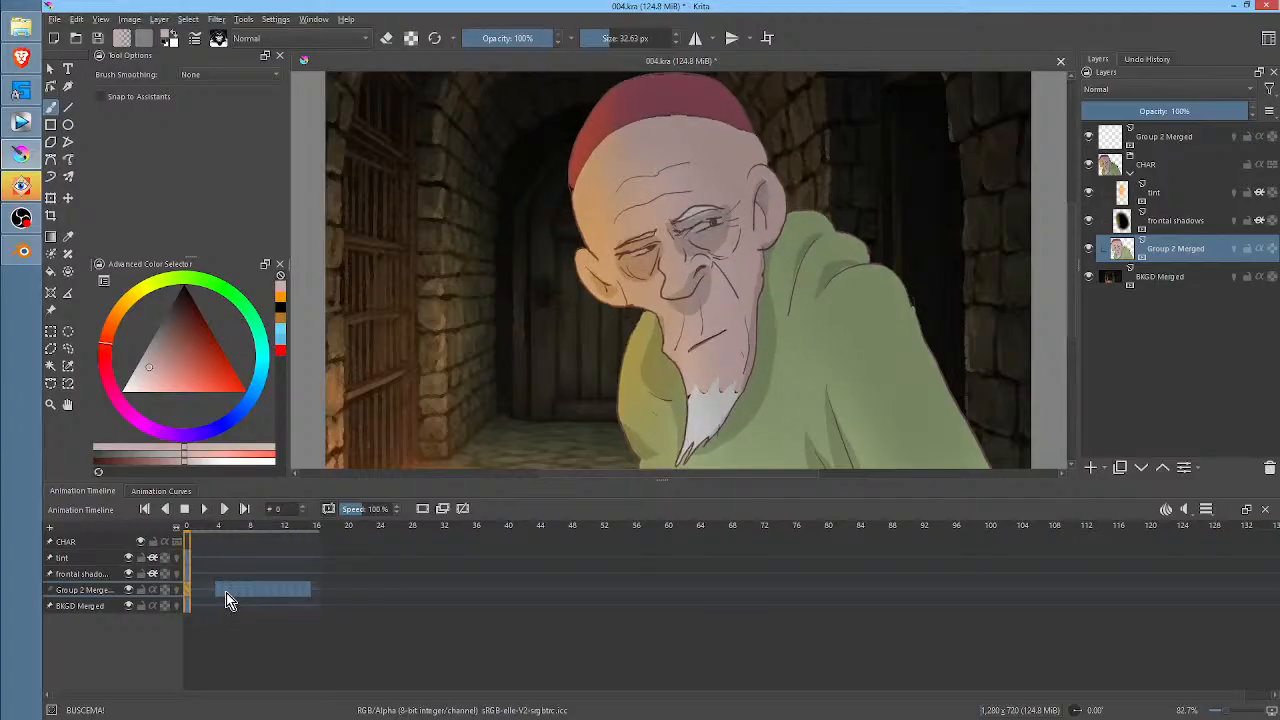
- Remove frame 5 from Group 2 Merged, pulling the following frames back, and play the animation
click(226, 592)
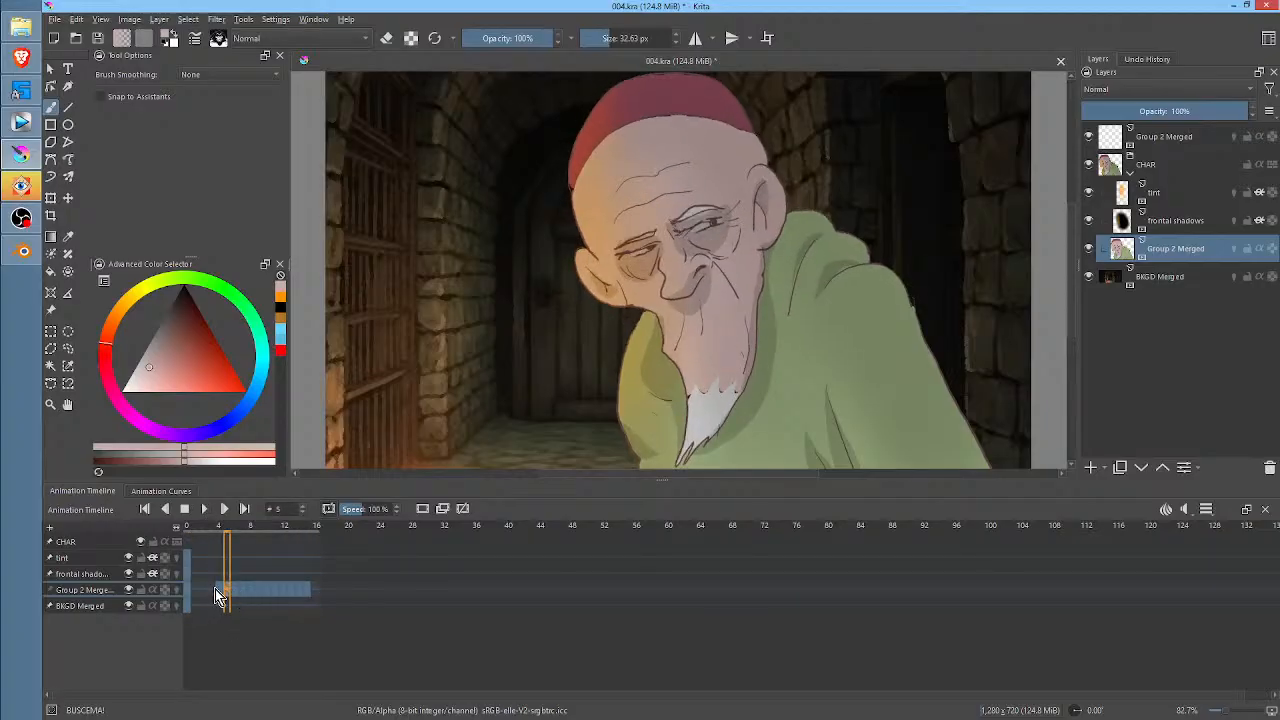
click(217, 589)
click(227, 592)
key(Right)
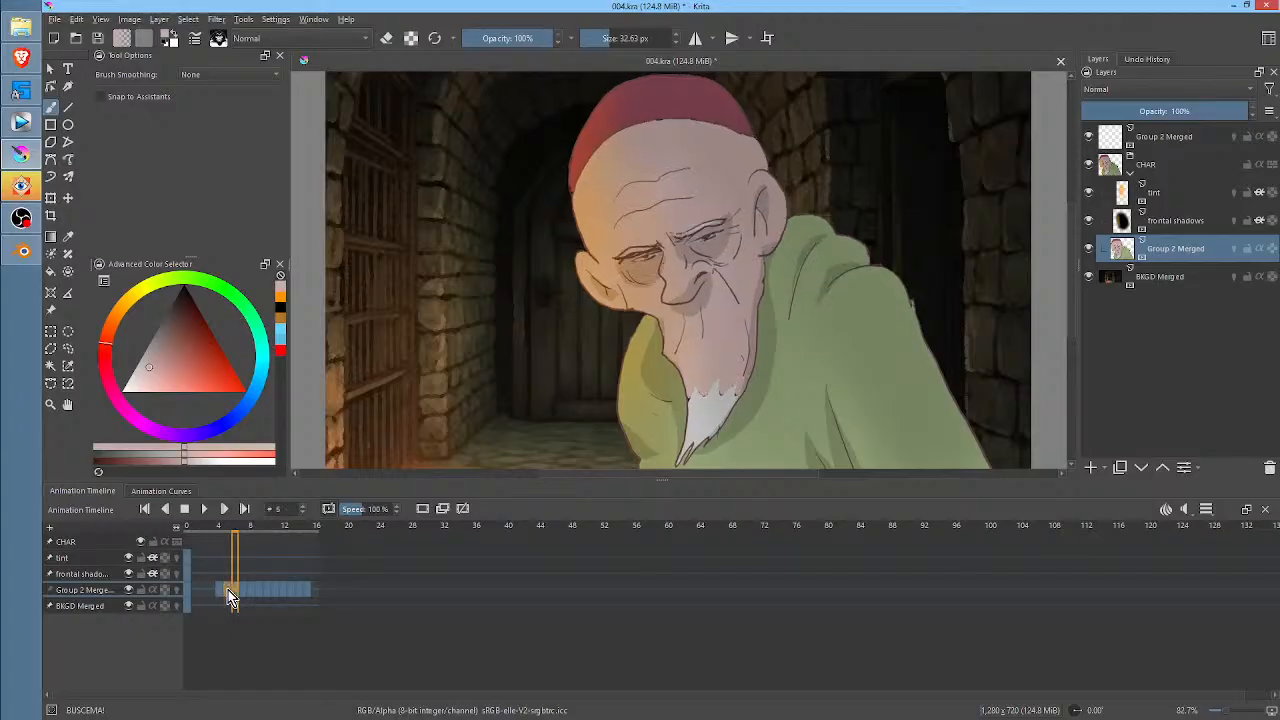
click(228, 592)
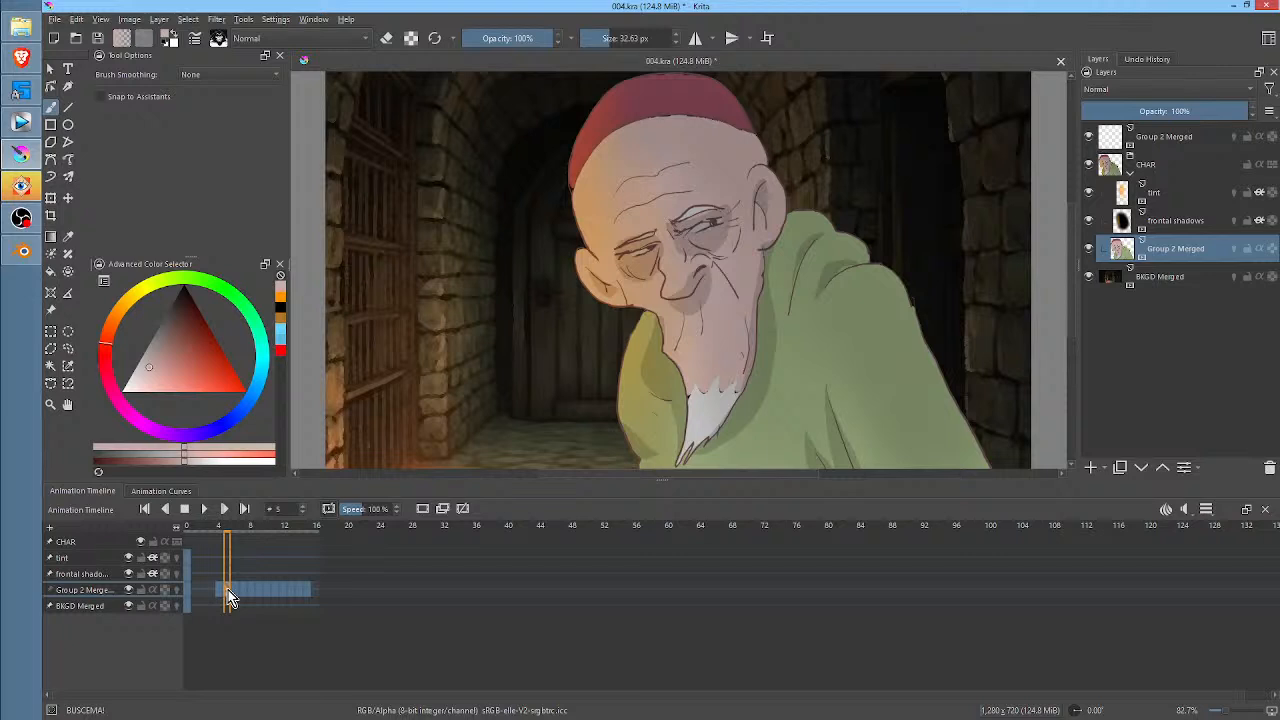
right_click(228, 594)
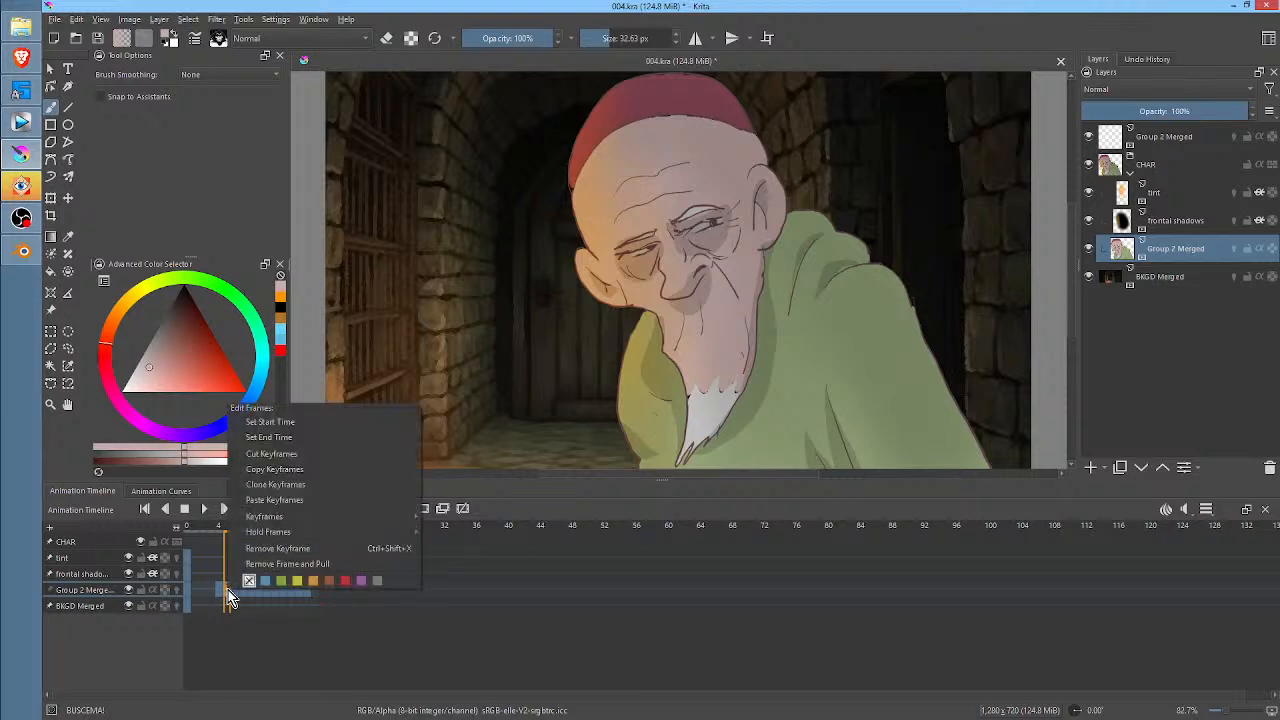
click(263, 564)
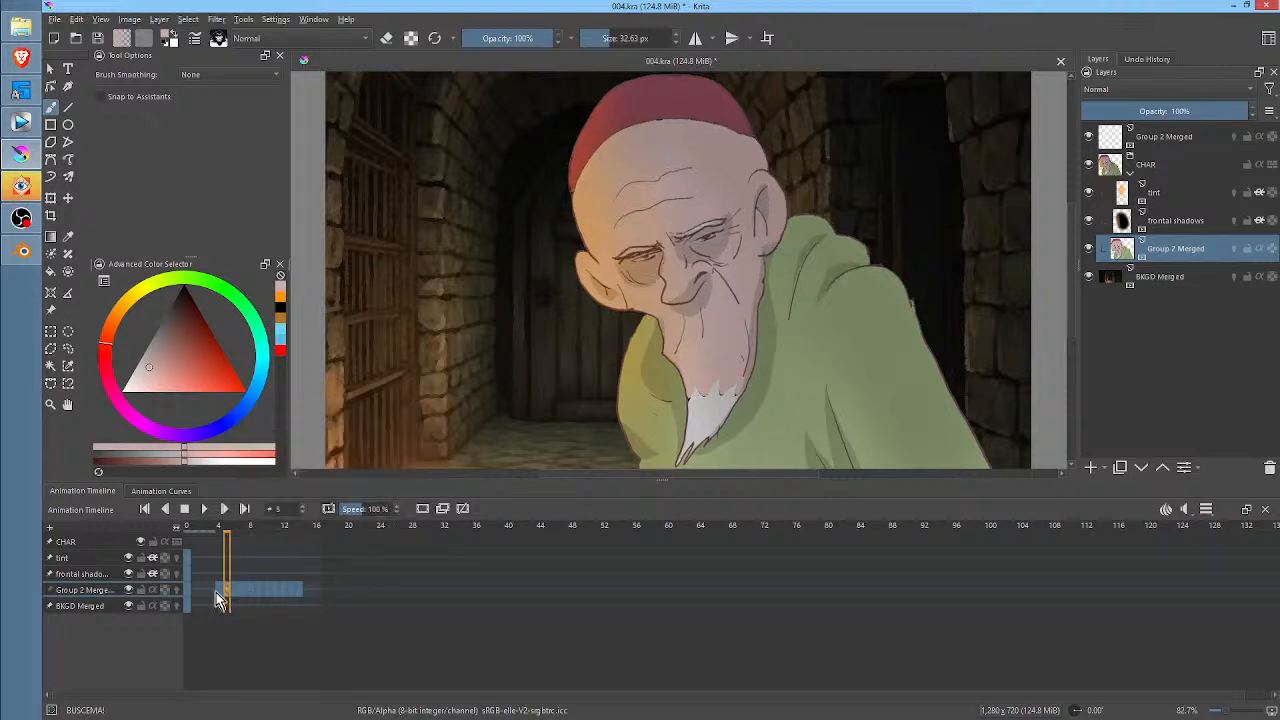
key(space)
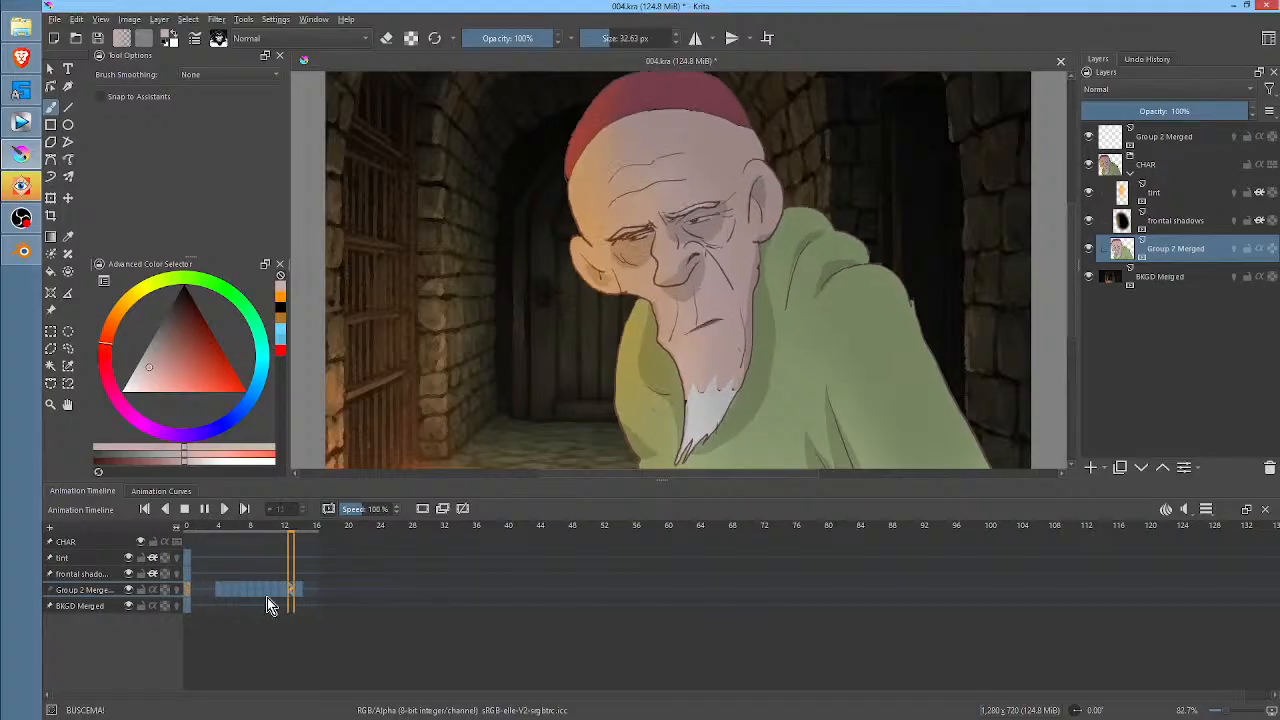
key(space)
- Remove frames 6 through 12 from Group 2 Merged, pulling the remaining keyframes back
click(219, 592)
click(228, 586)
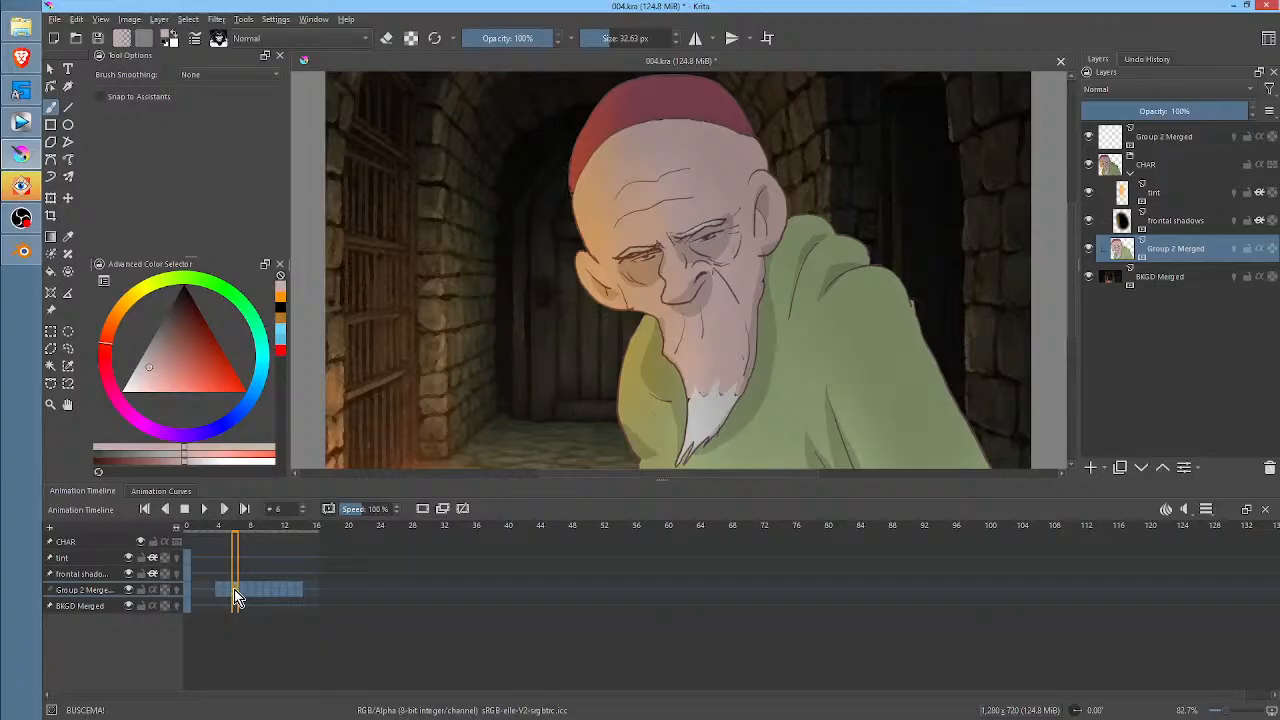
key(Right)
key(Left)
click(229, 595)
click(219, 592)
click(230, 590)
click(235, 589)
key(Right)
key(shift+Right)
key(shift+Right)
key(shift+Right)
key(shift+Right)
key(shift+Right)
key(shift+Right)
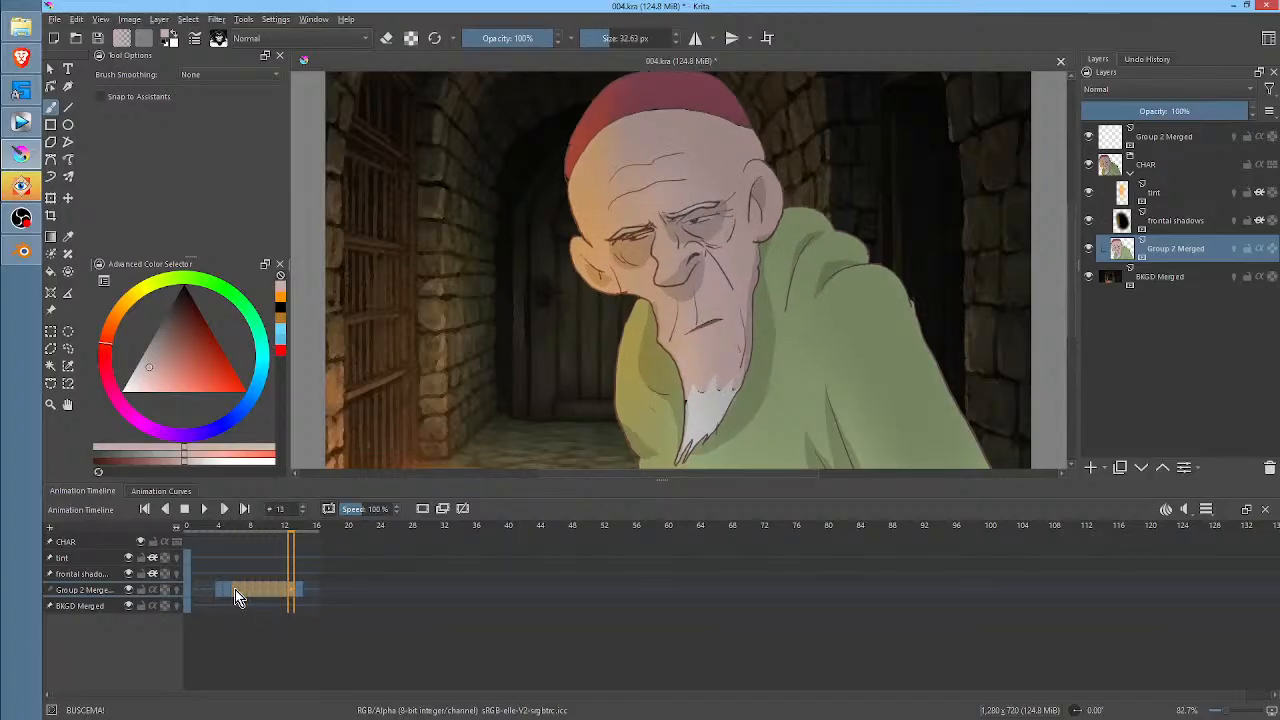
key(shift+Left)
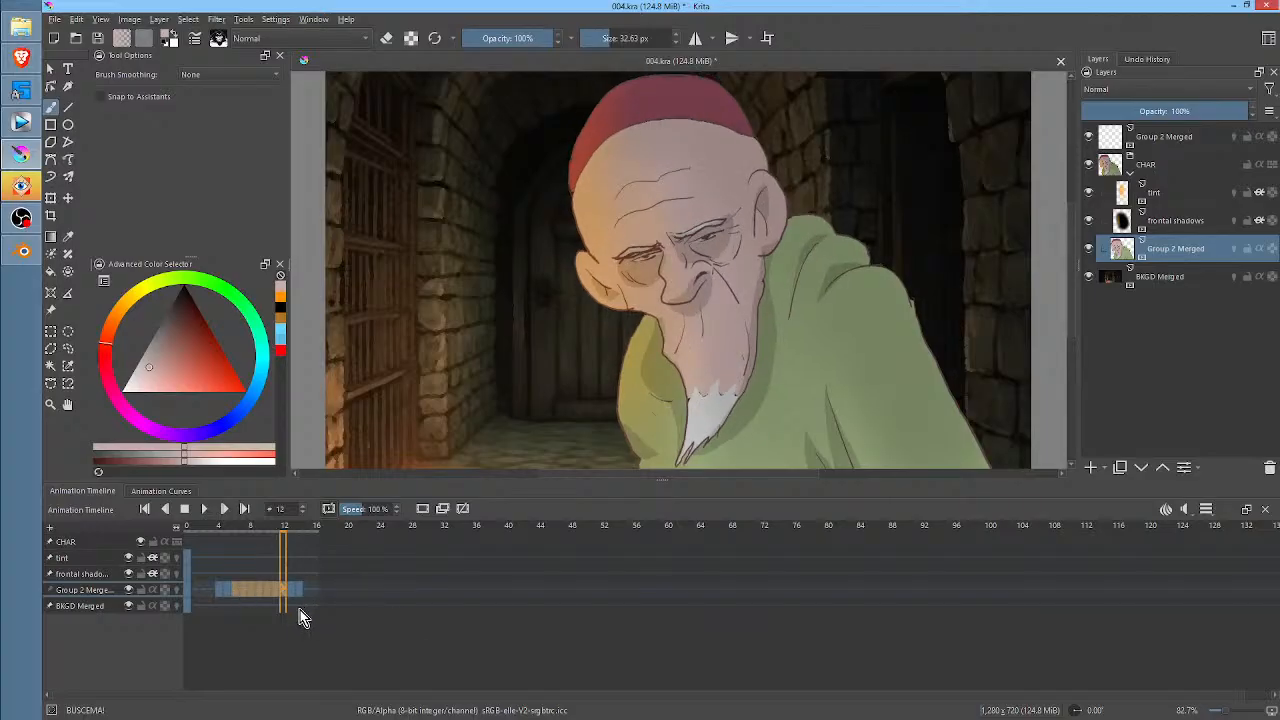
right_click(249, 592)
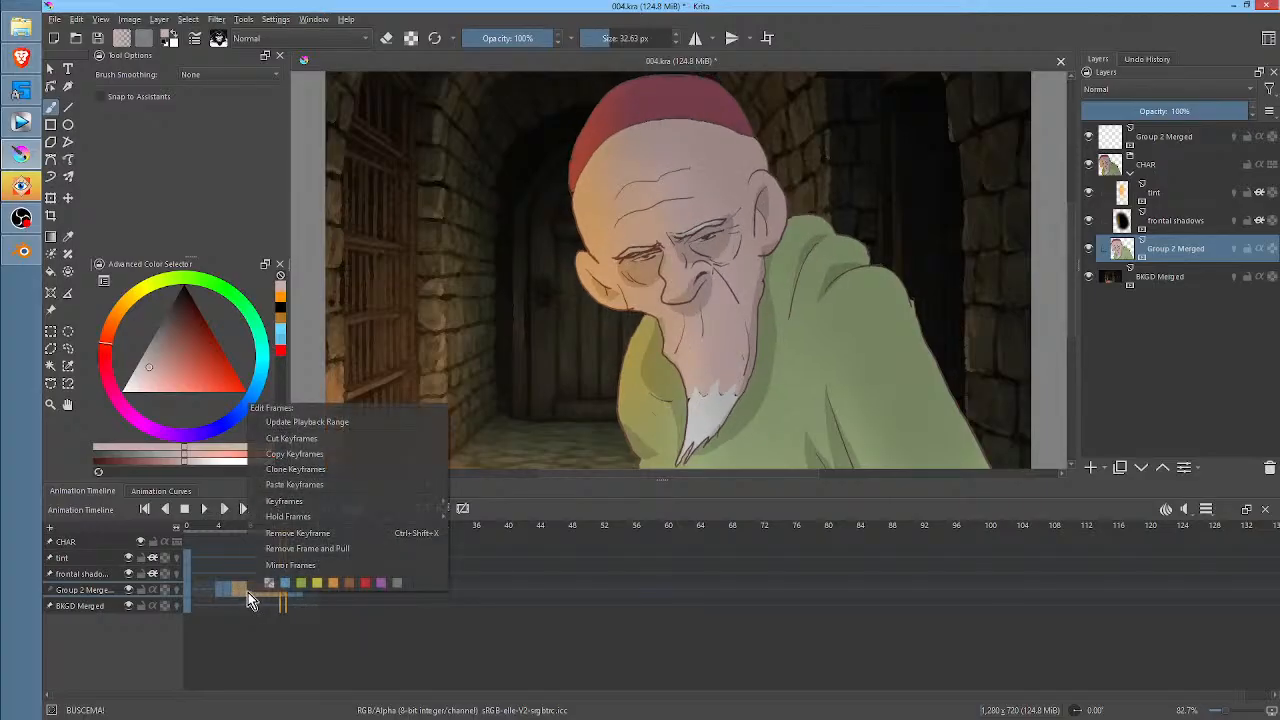
click(283, 552)
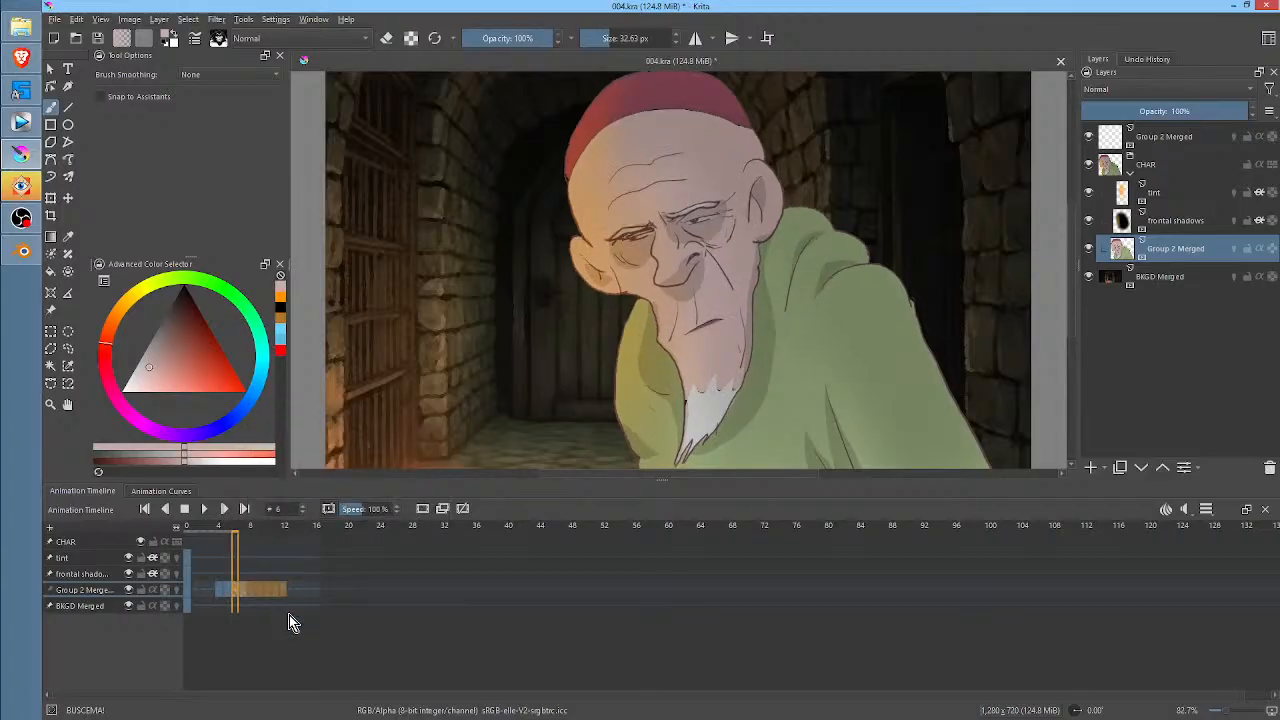
- Play the shortened head movement from frame 0 to check its timing
click(185, 589)
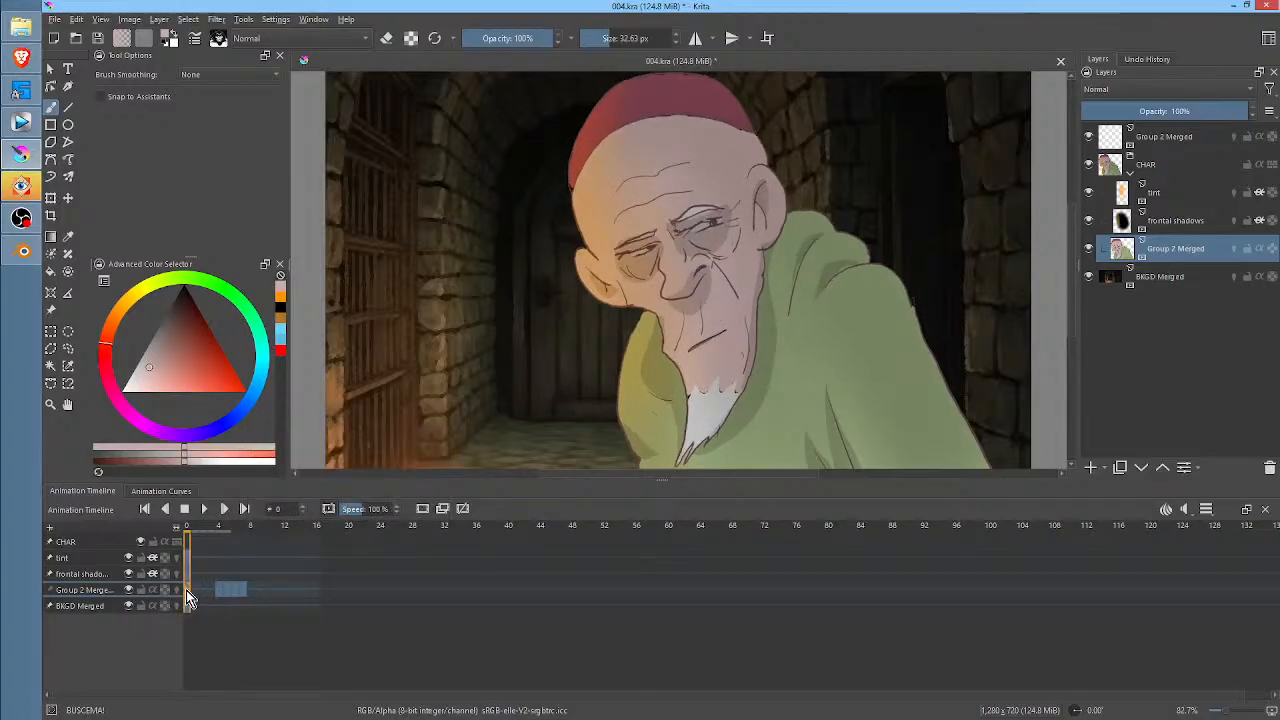
key(space)
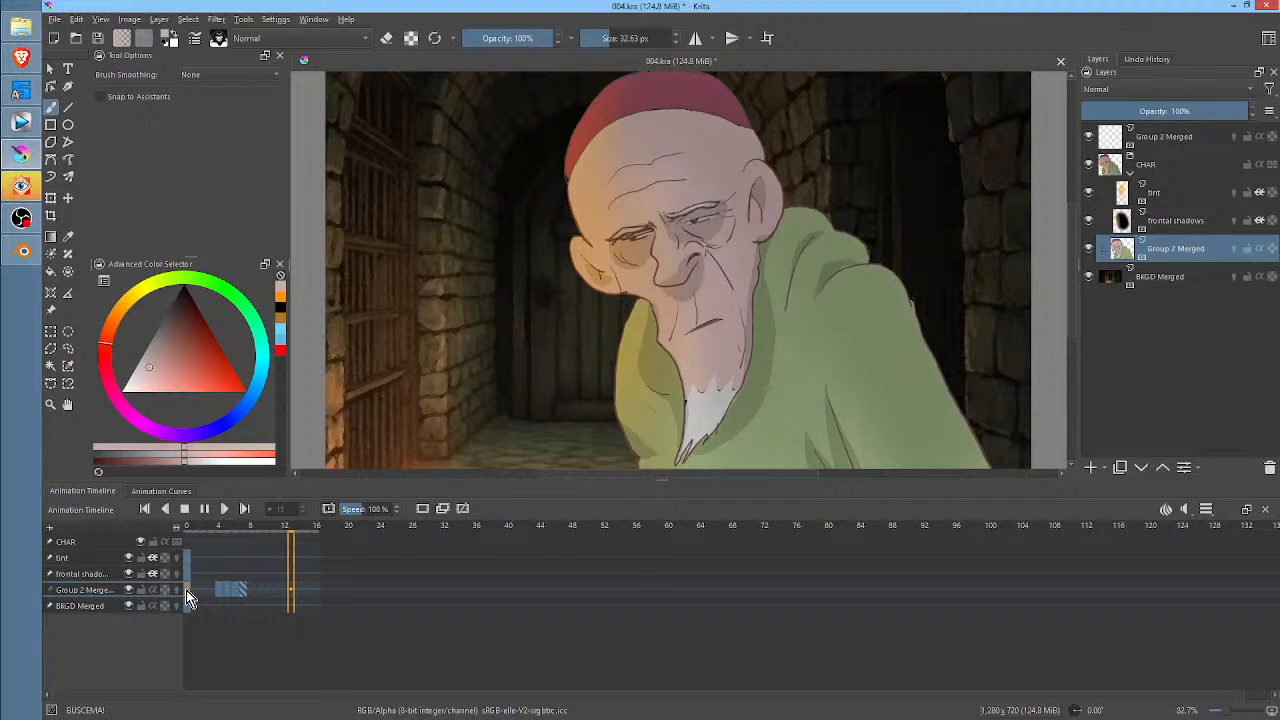
key(space)
- Add a paint layer named mouth directly above the animated Group 2 Merged layer inside the CHAR group
click(218, 589)
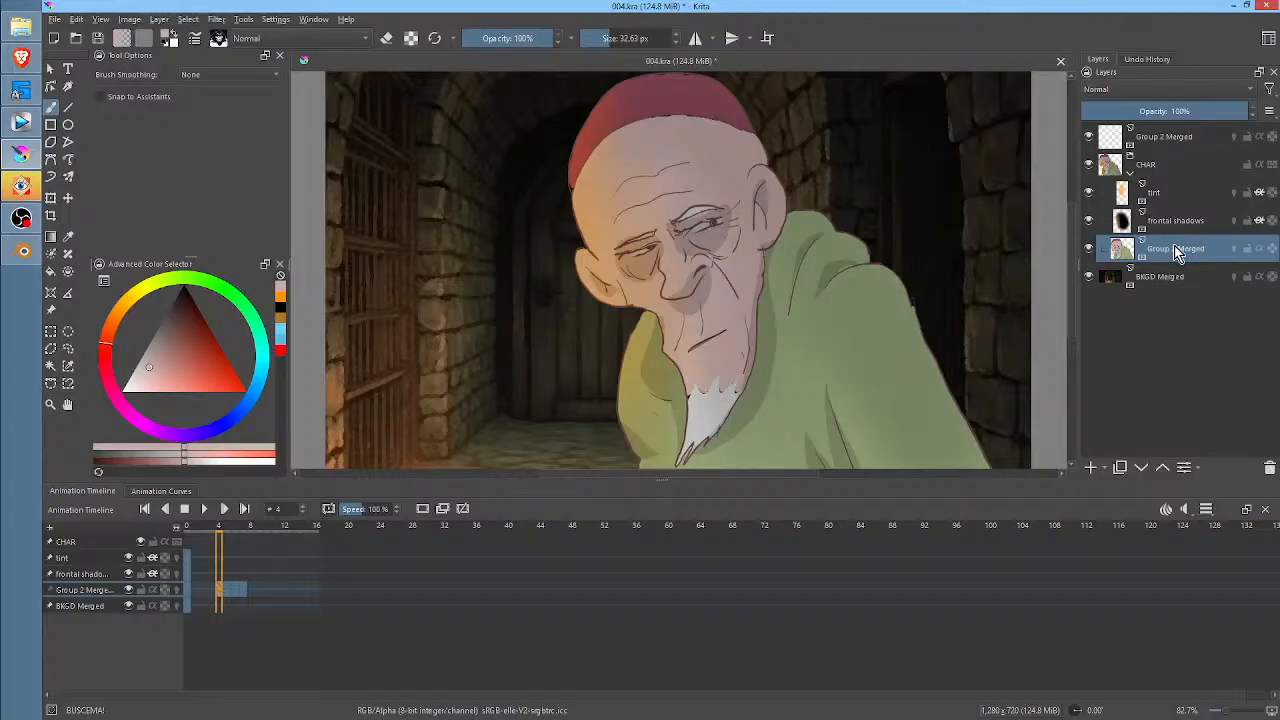
click(1090, 467)
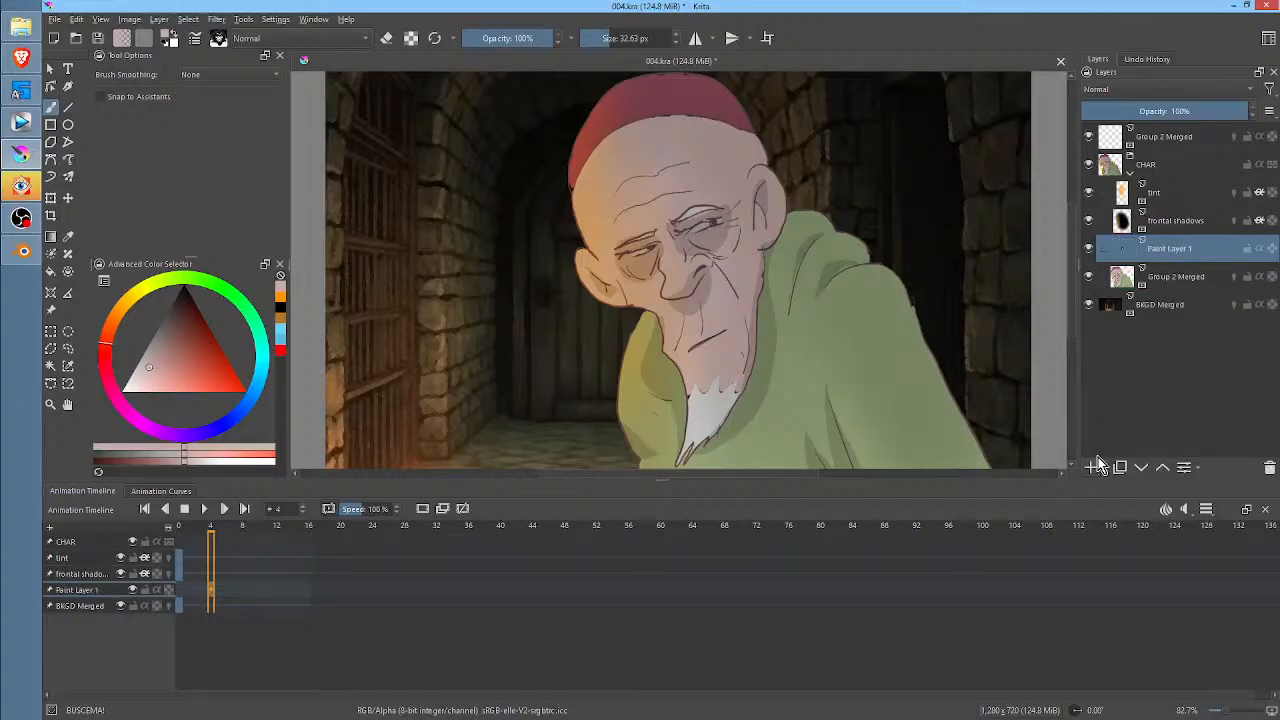
double_click(1186, 250)
text(mouth)
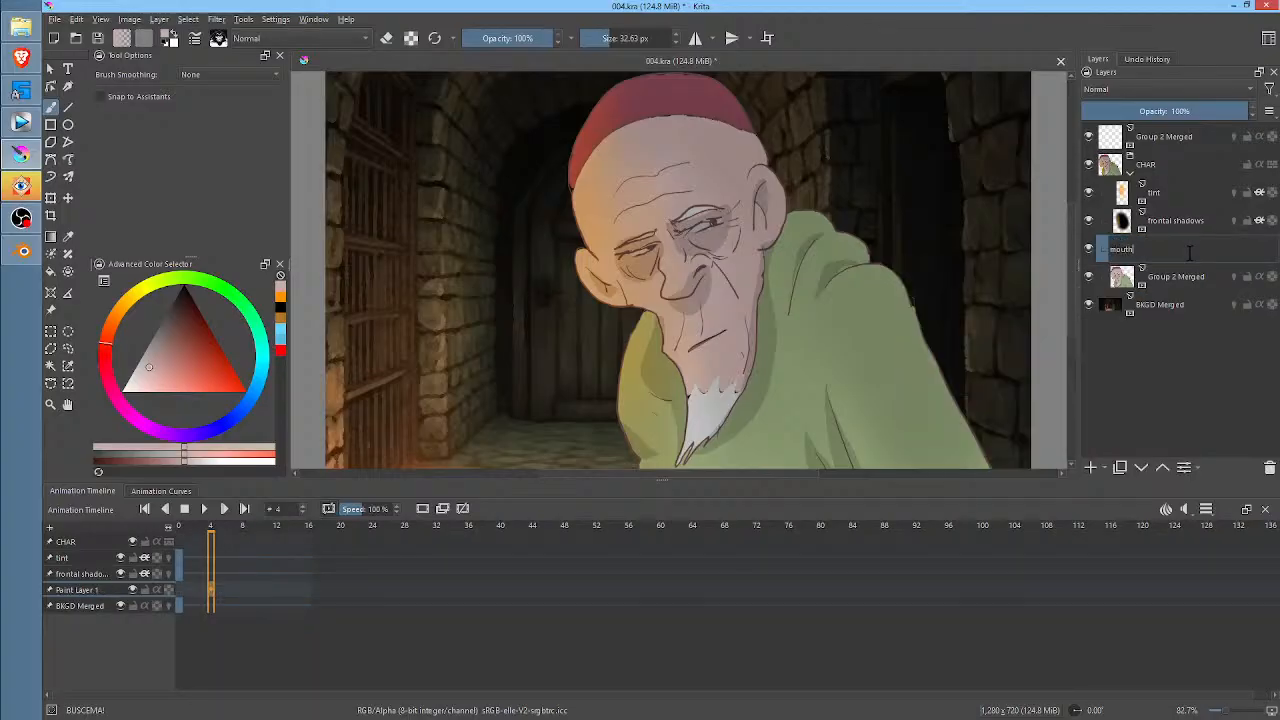
key(Return)
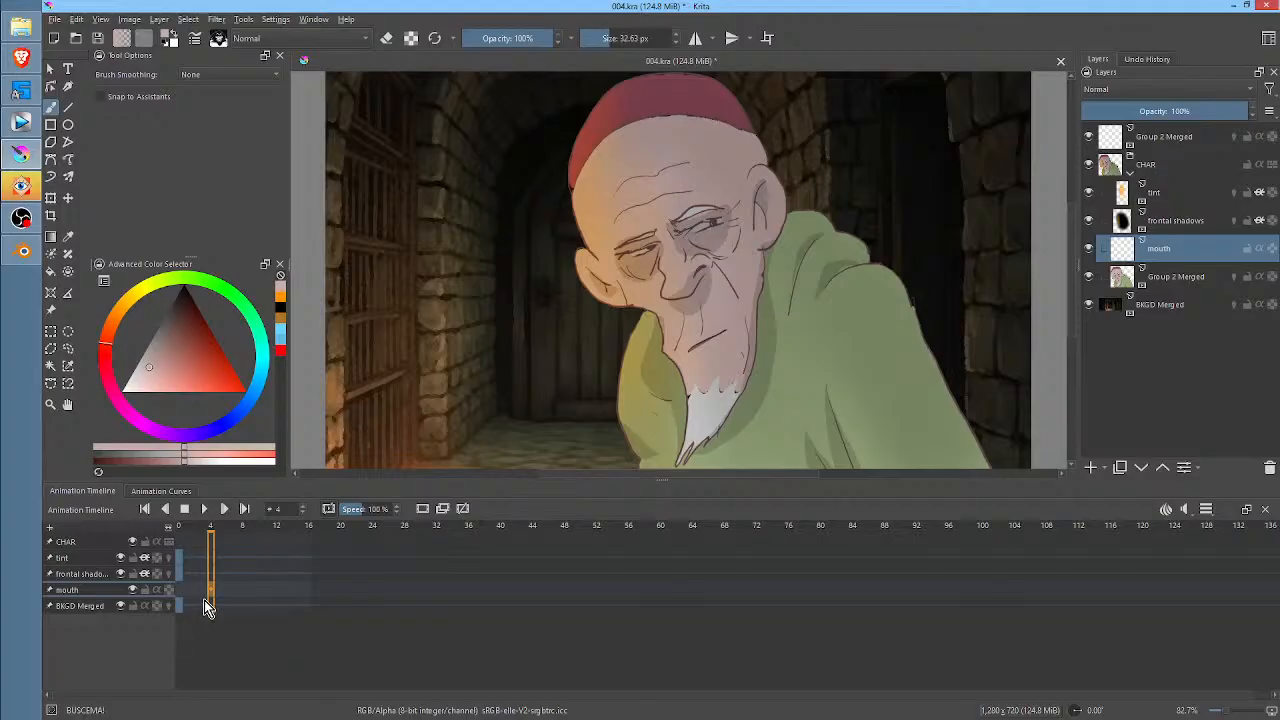
- At frame 0, hide and restore the tint layer to compare the character with and without it
click(180, 590)
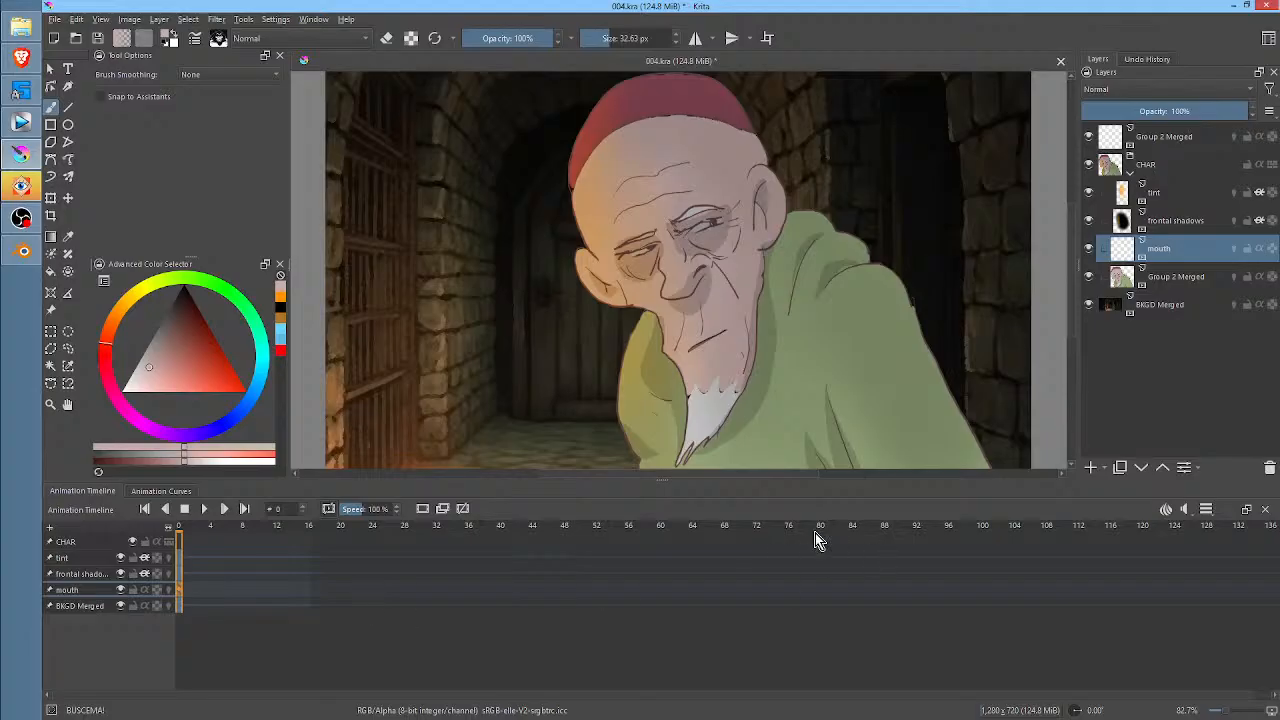
click(1090, 192)
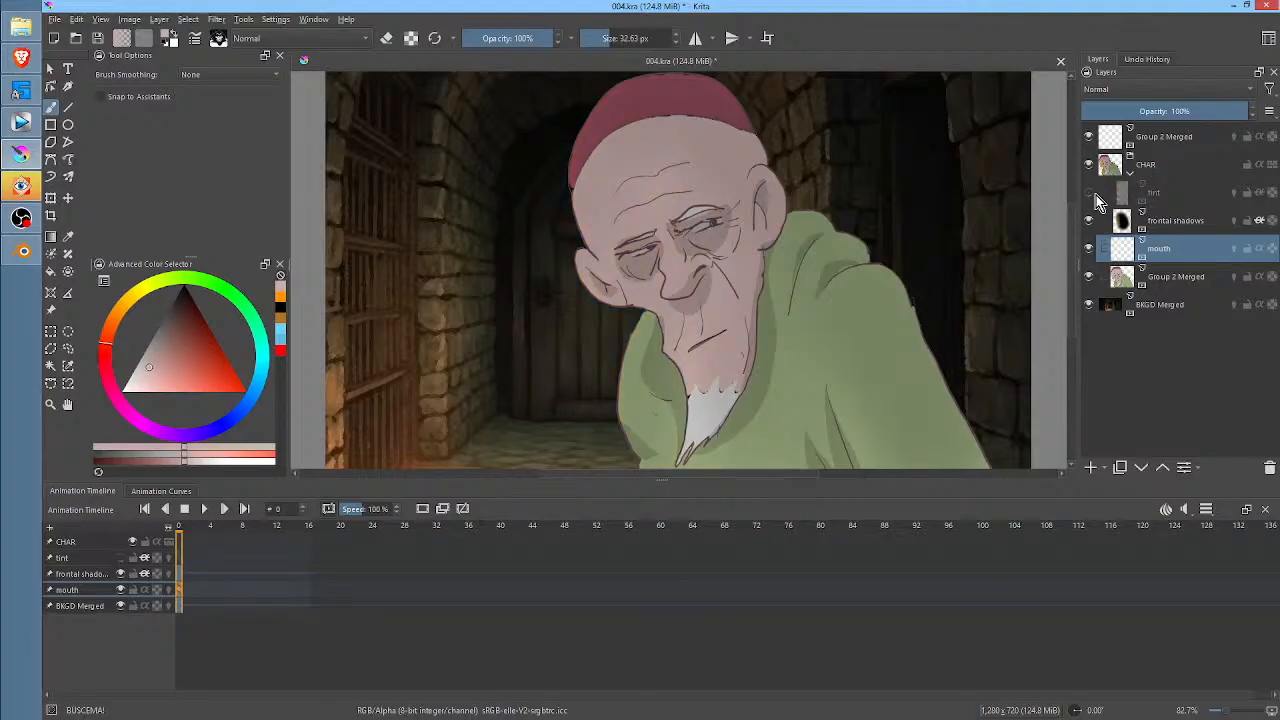
click(1090, 192)
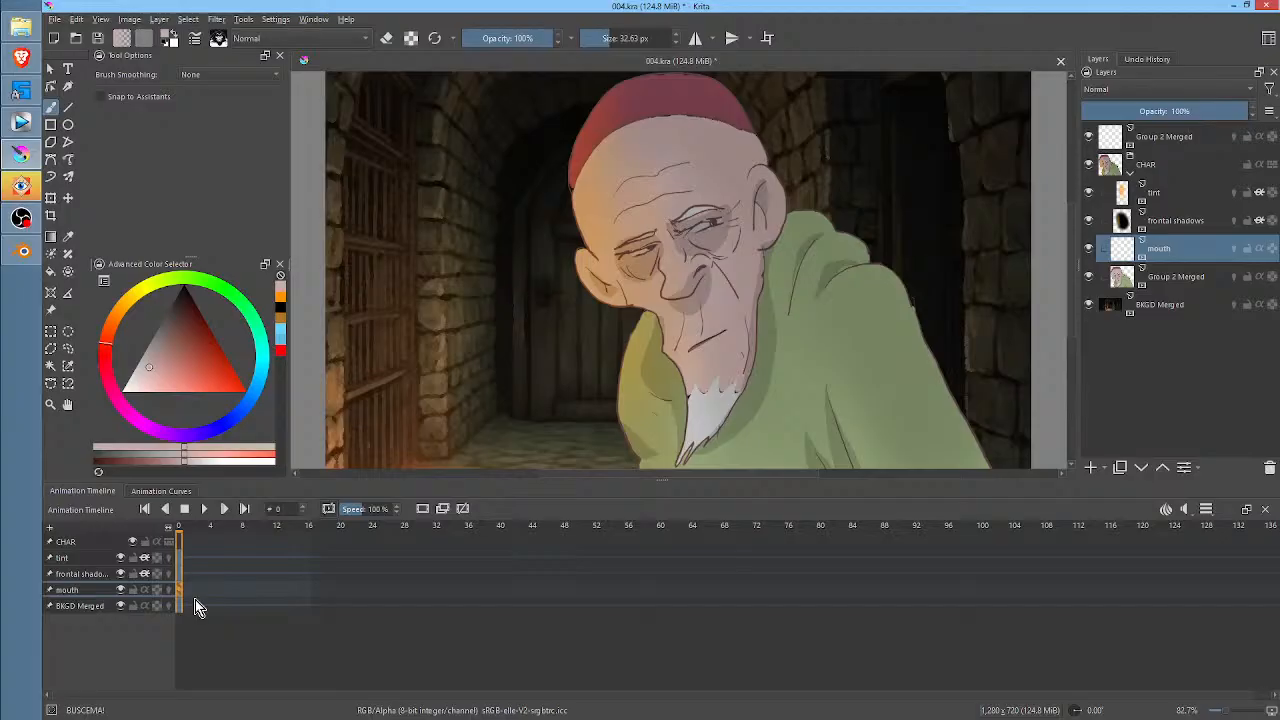
- Sample the colour at the old man's mouth line and change it to a dark orange-brown for painting
drag(713, 367, 988, 123)
drag(601, 168, 651, 391)
ctrl+click(571, 352)
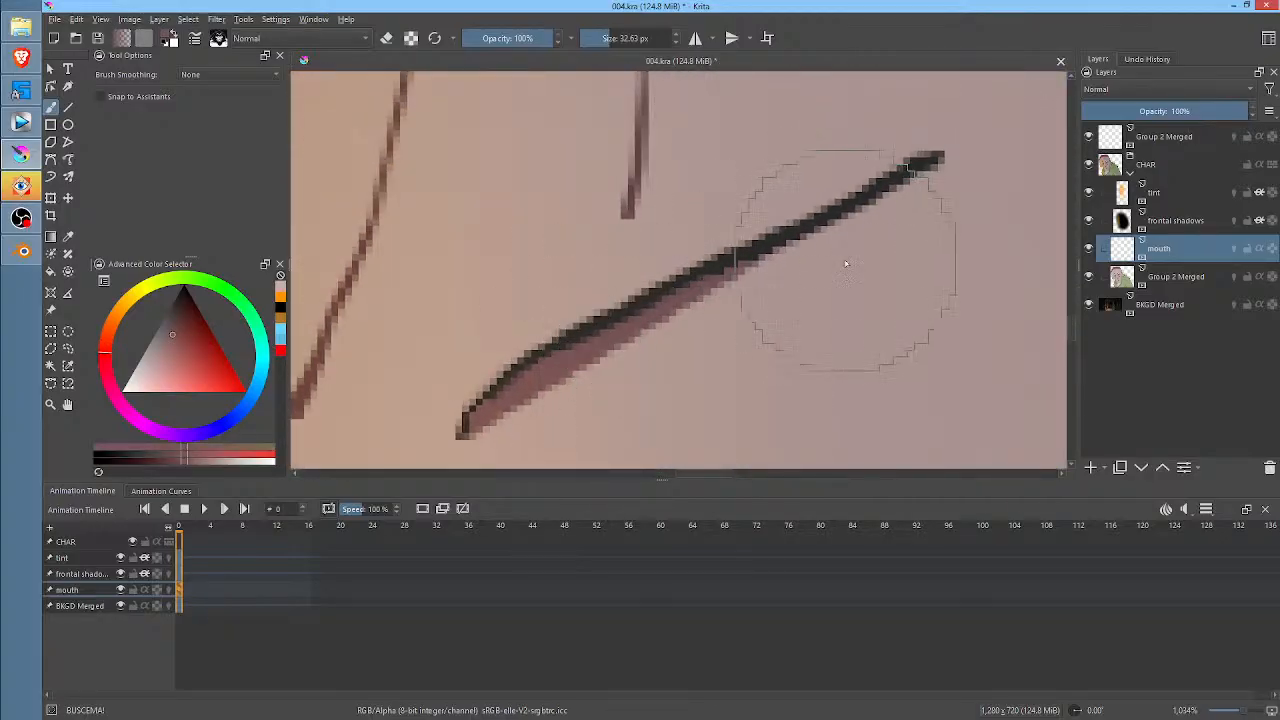
ctrl+click(595, 322)
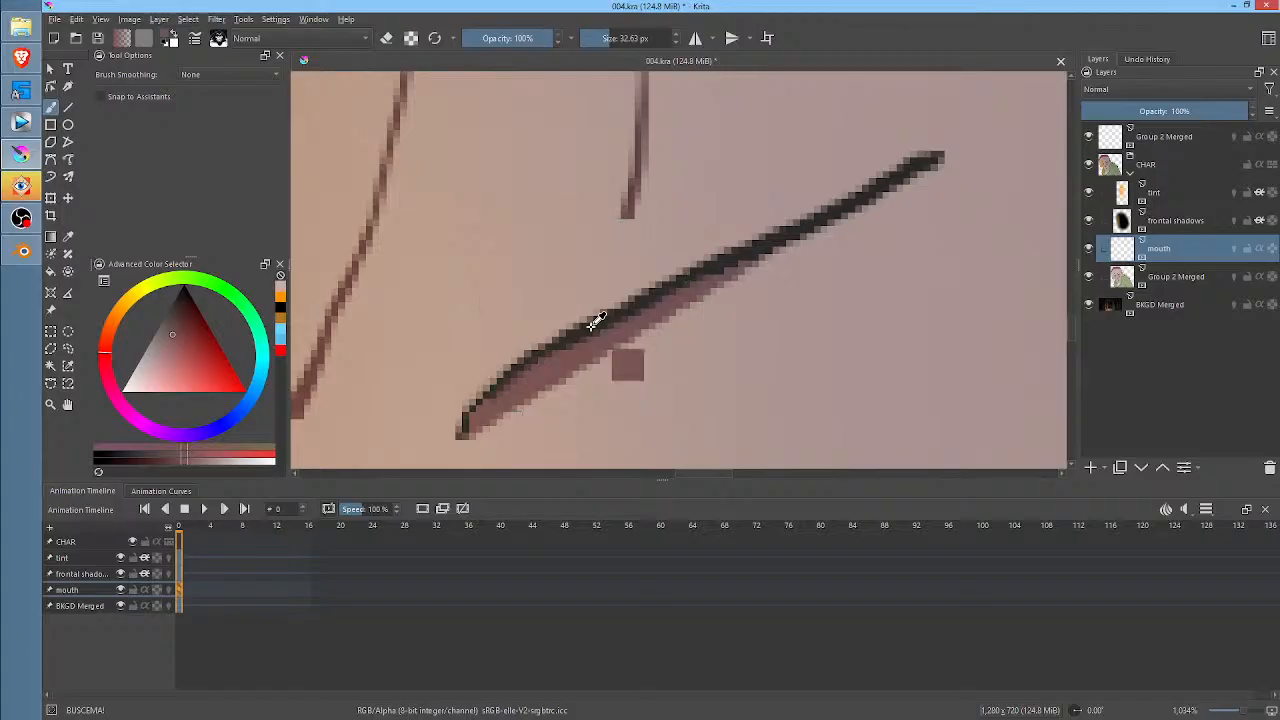
ctrl+click(592, 328)
ctrl+click(590, 331)
ctrl+click(590, 330)
ctrl+click(588, 333)
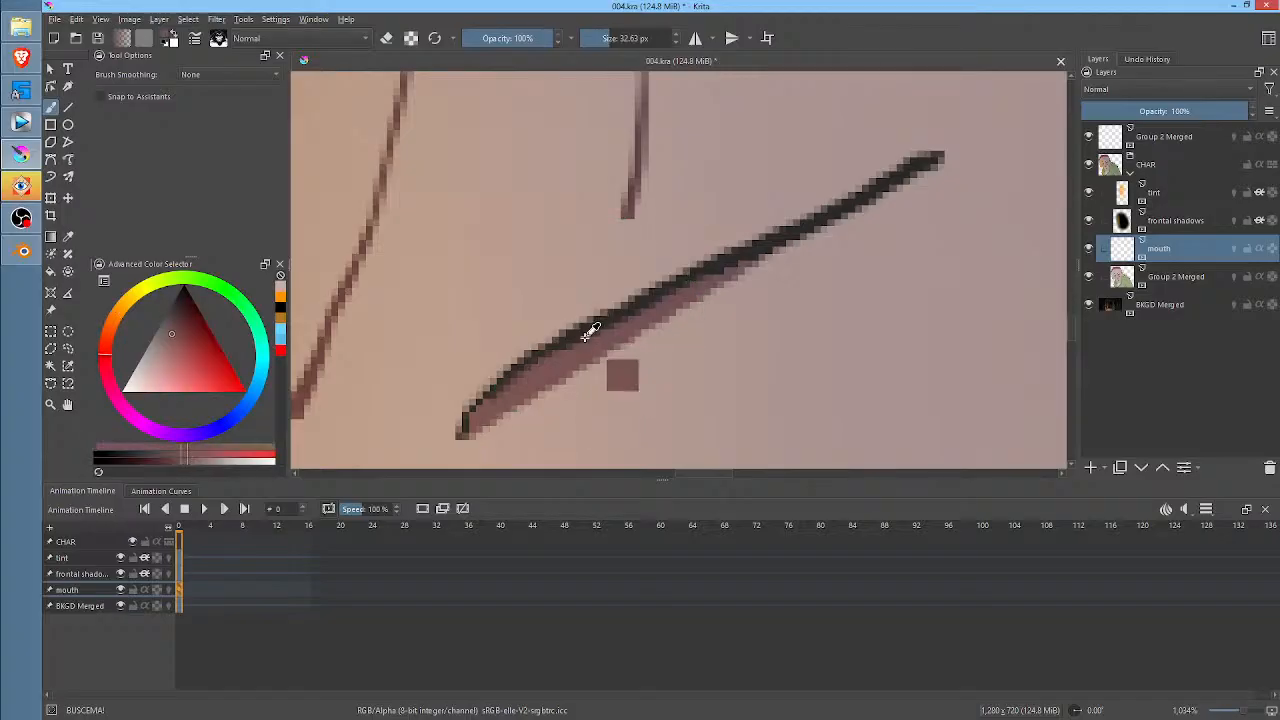
ctrl+click(589, 333)
ctrl+click(589, 333)
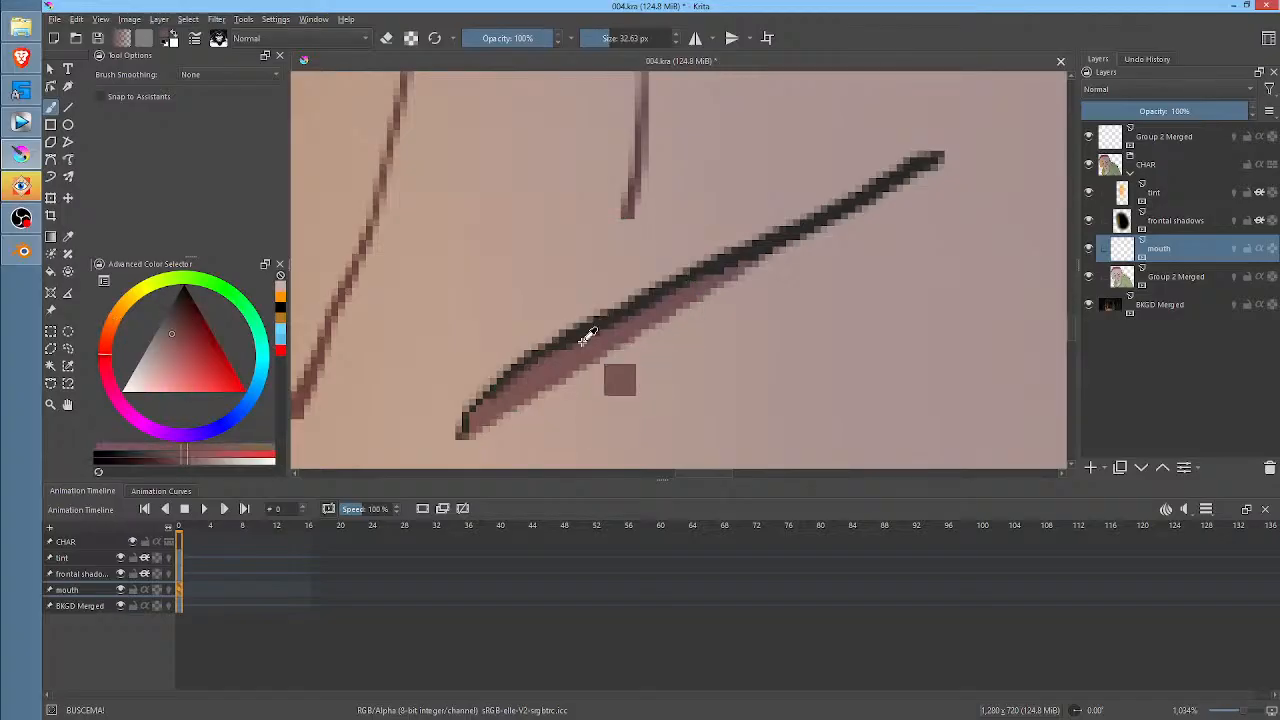
click(109, 335)
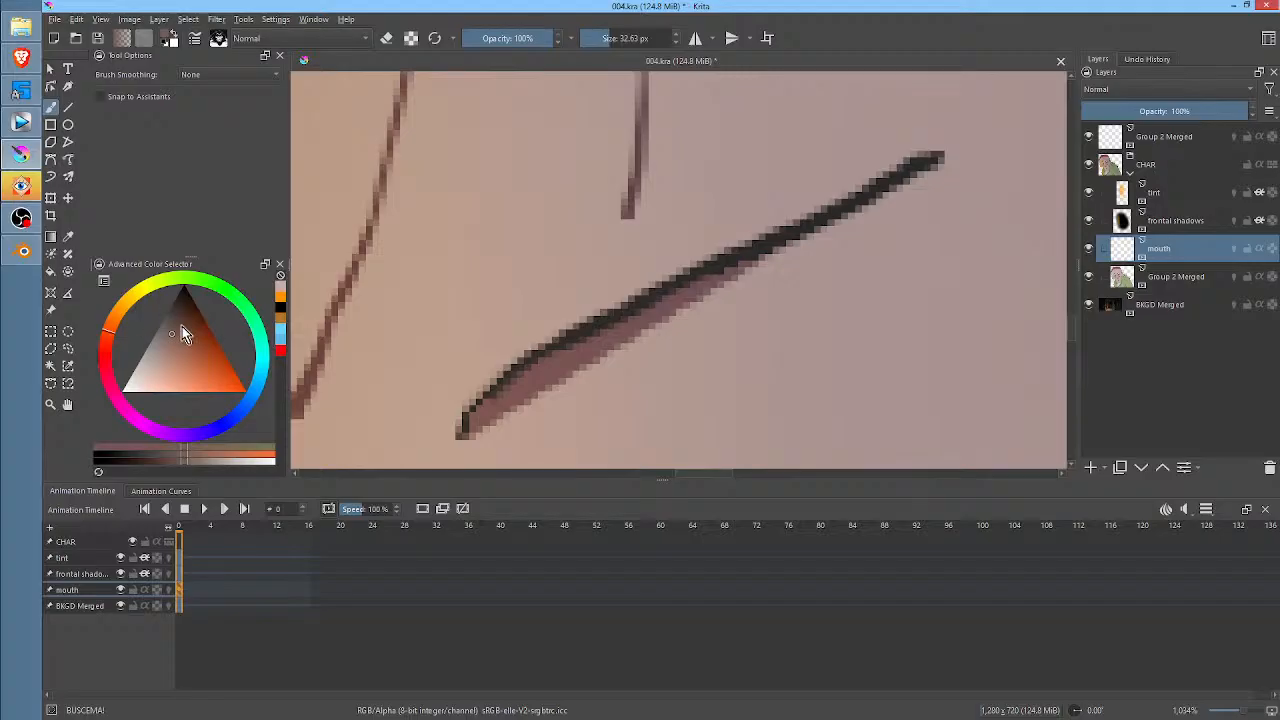
click(179, 317)
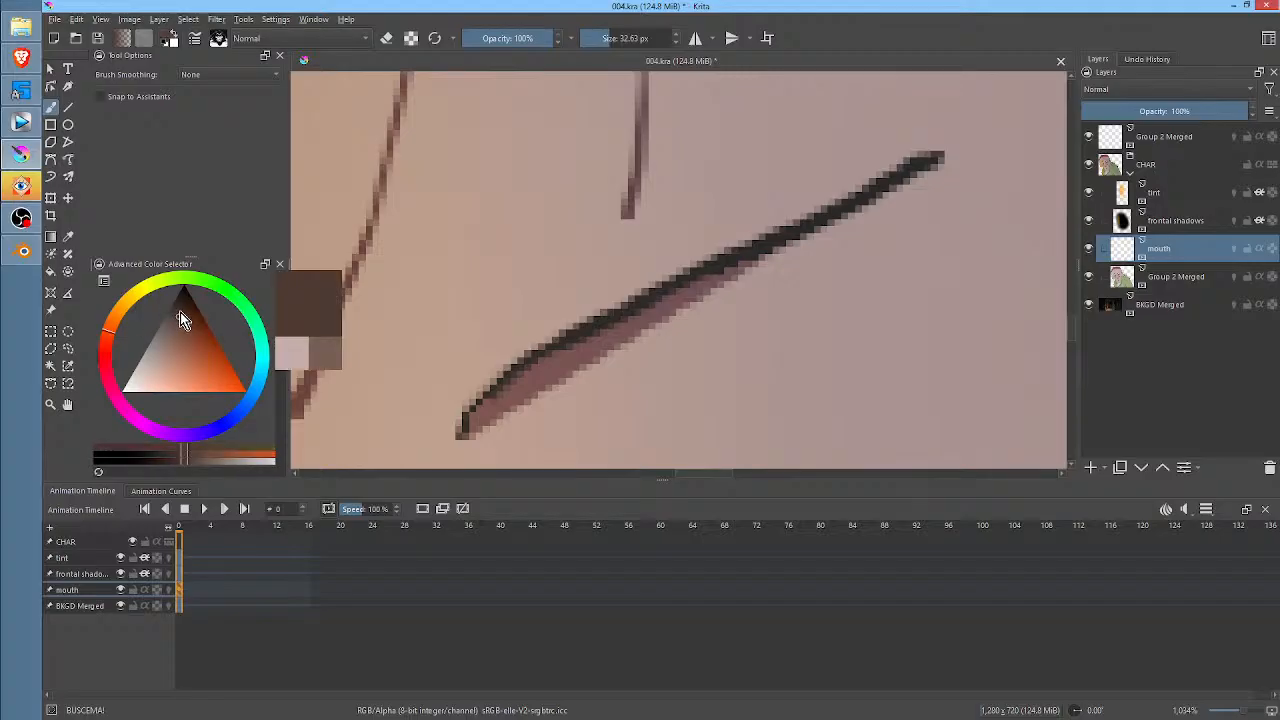
- Switch to the ink pen brush preset at 12 px
right_click(781, 287)
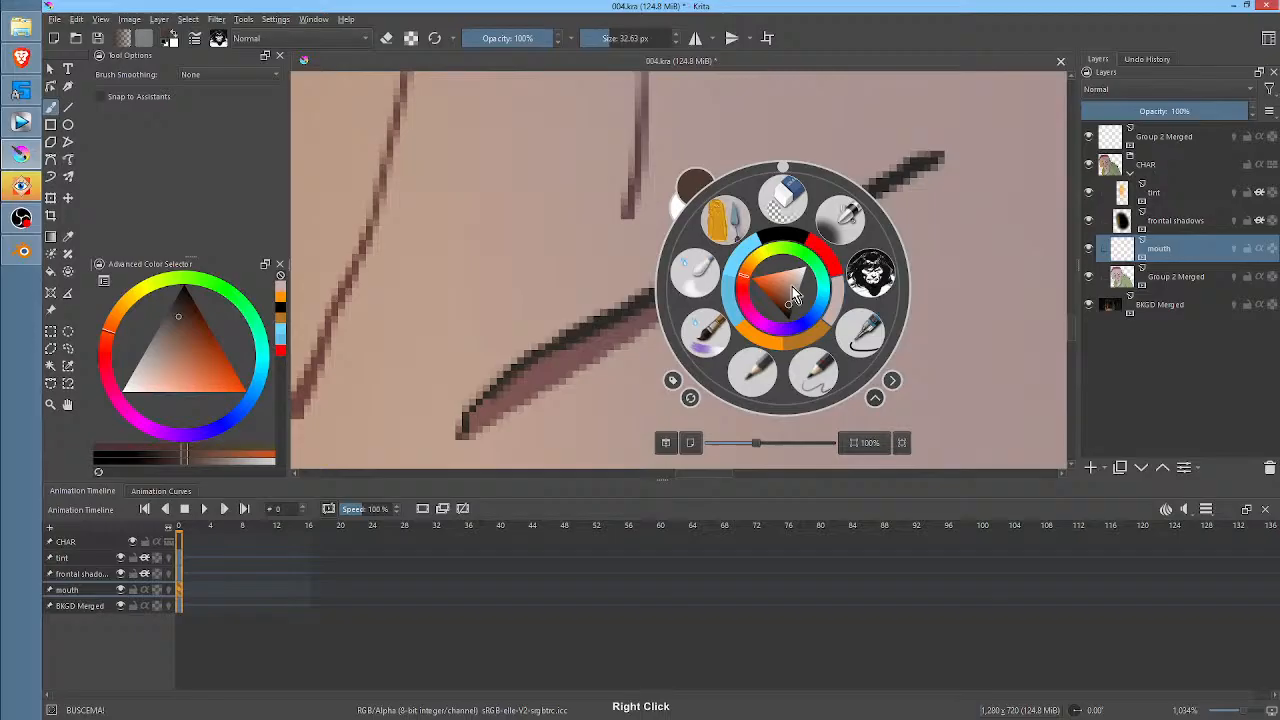
click(855, 329)
right_click(871, 280)
click(952, 266)
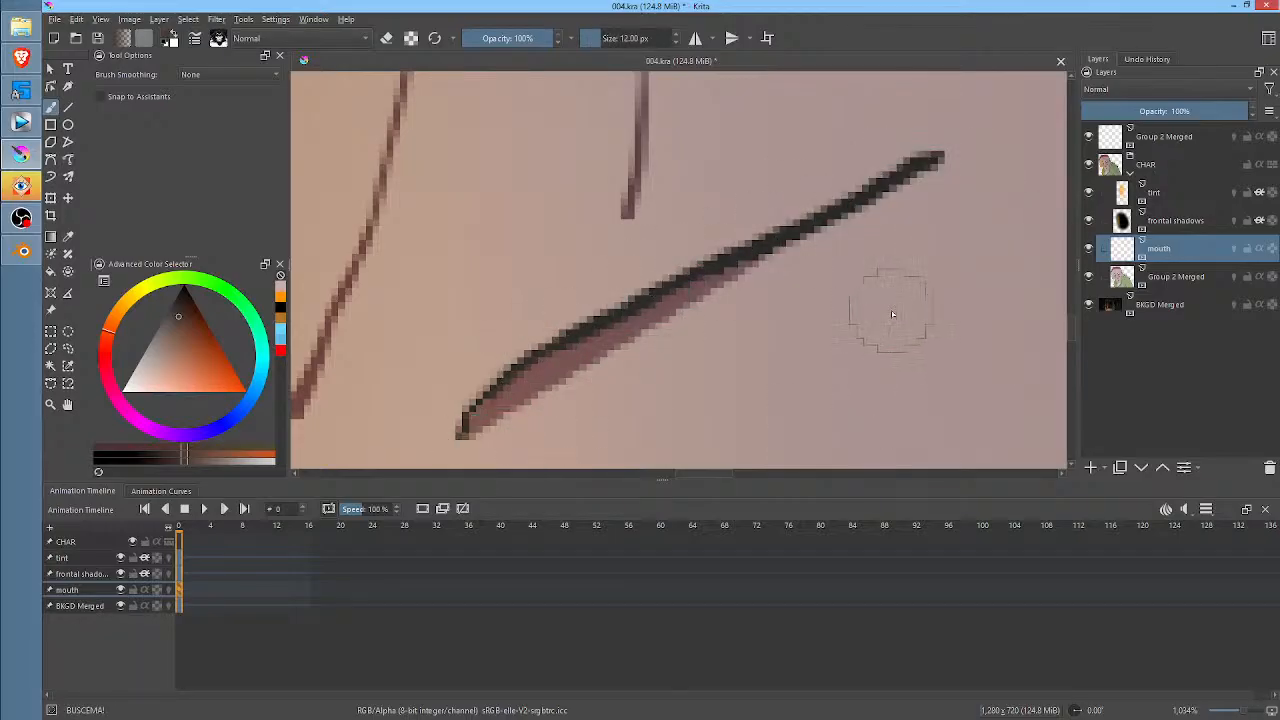
- Draw a nearly horizontal mouth line above the beard at frame 5 of the mouth layer
scroll(871, 314, down, 5)
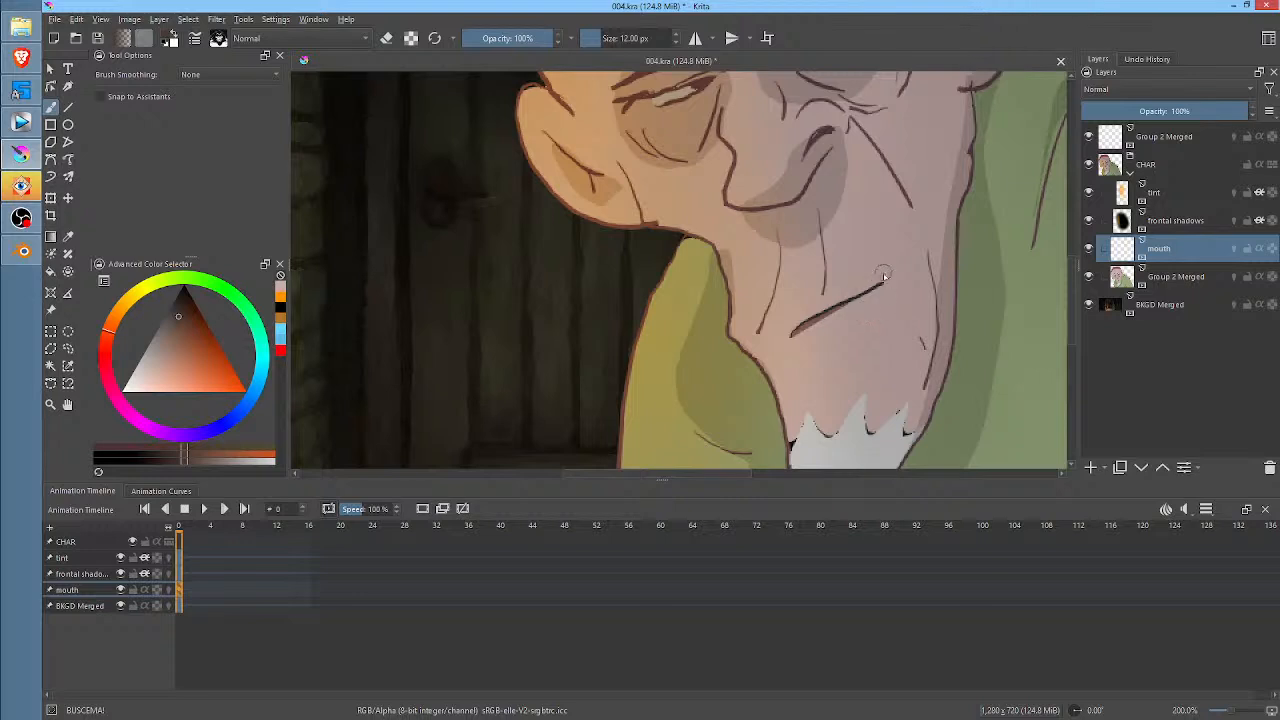
middle_click(886, 297)
drag(886, 297, 730, 383)
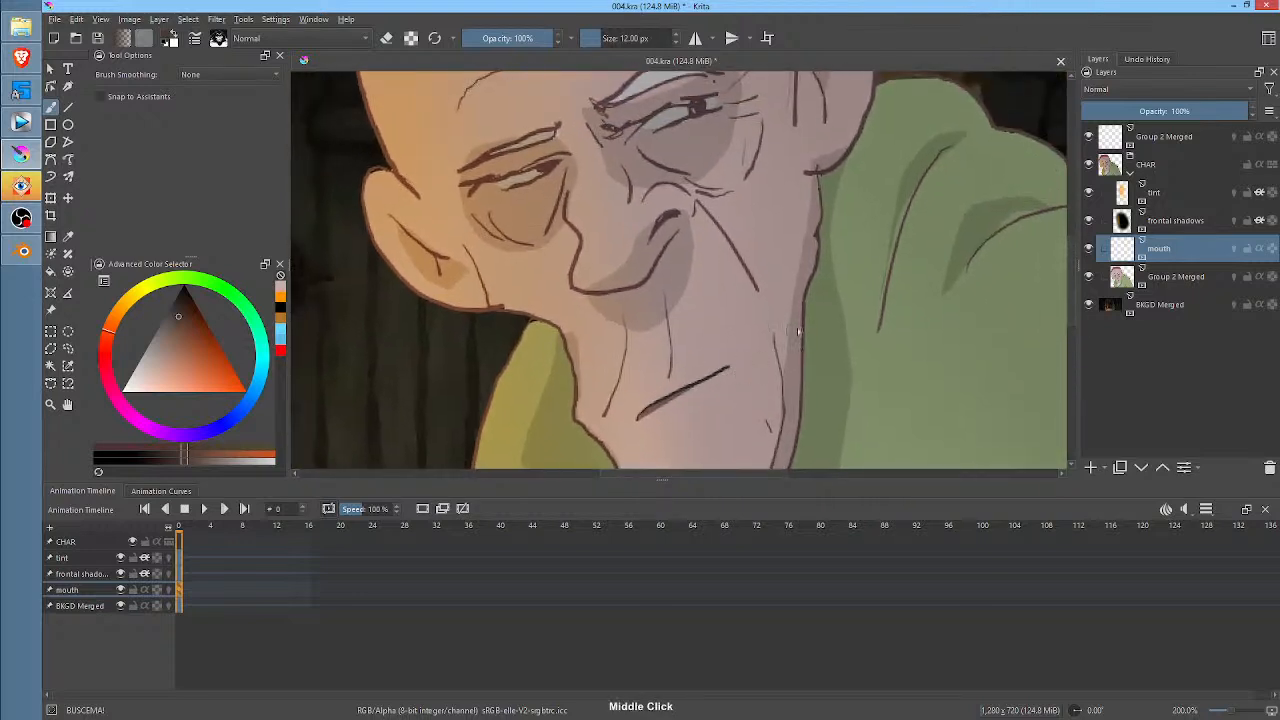
scroll(800, 328, down, 2)
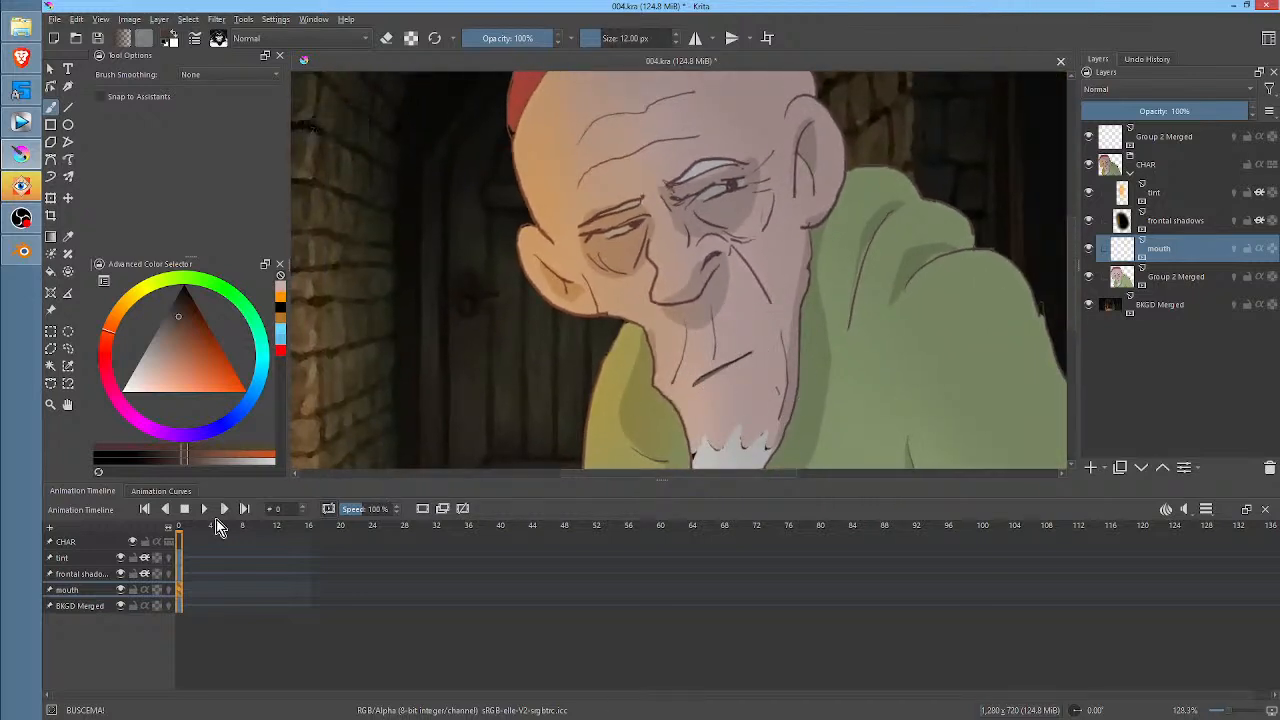
scroll(217, 519, up, 2)
scroll(217, 528, up, 3)
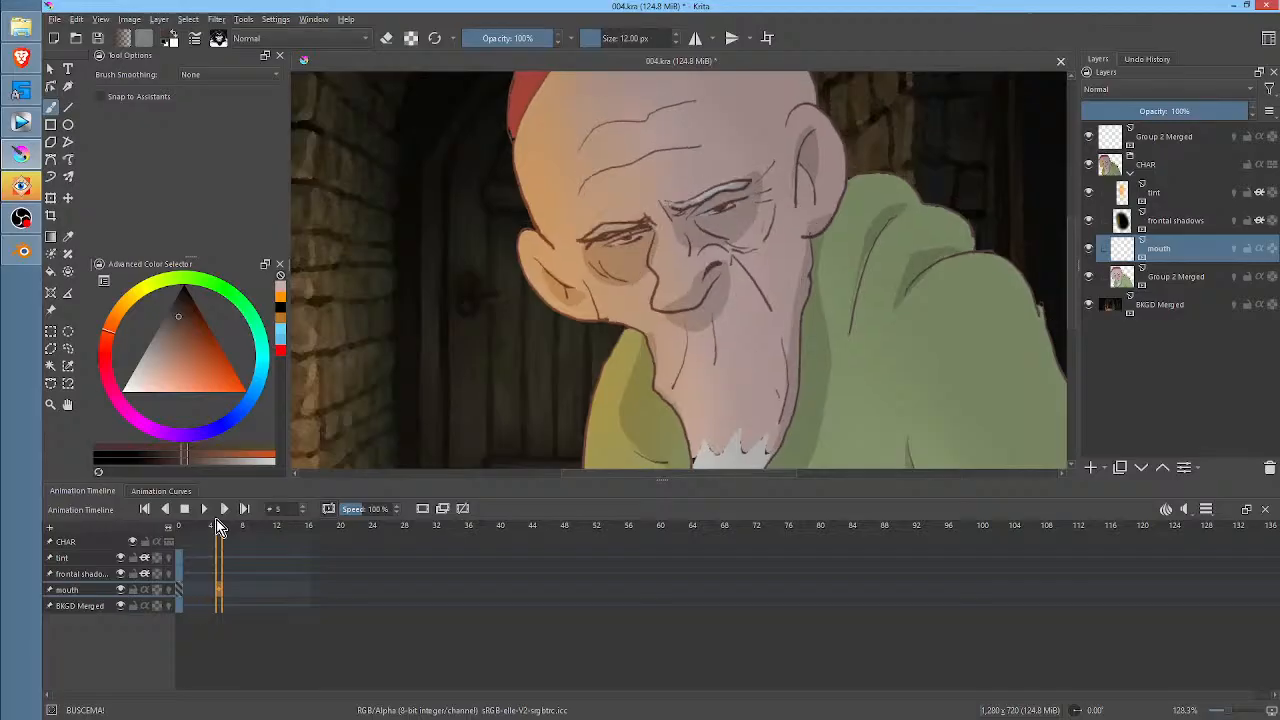
drag(688, 389, 757, 380)
- Flip through the neighbouring frames and end the new mouth drawing with a blank keyframe at frame 6
key(Left)
key(Right)
key(Right)
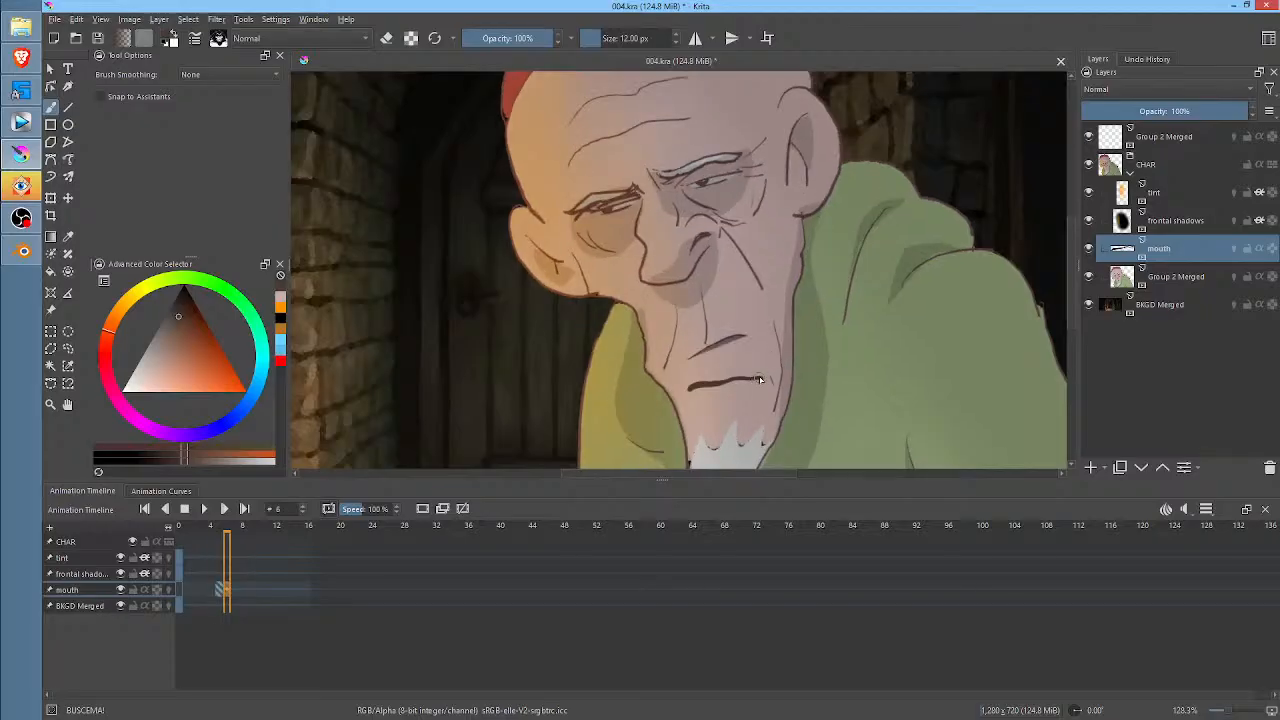
key(ctrl+z)
key(Left)
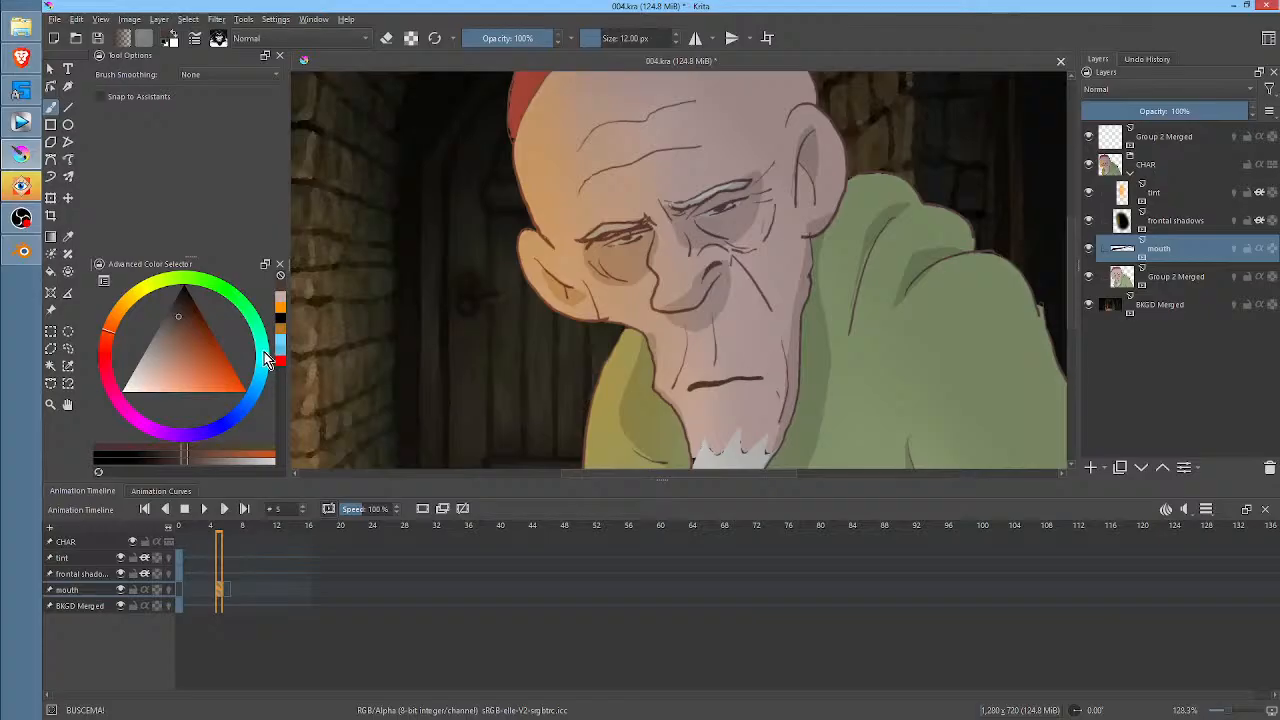
- Darken the brush colour slightly, and shorten and thin the frame 5 mouth line with the eraser
click(175, 325)
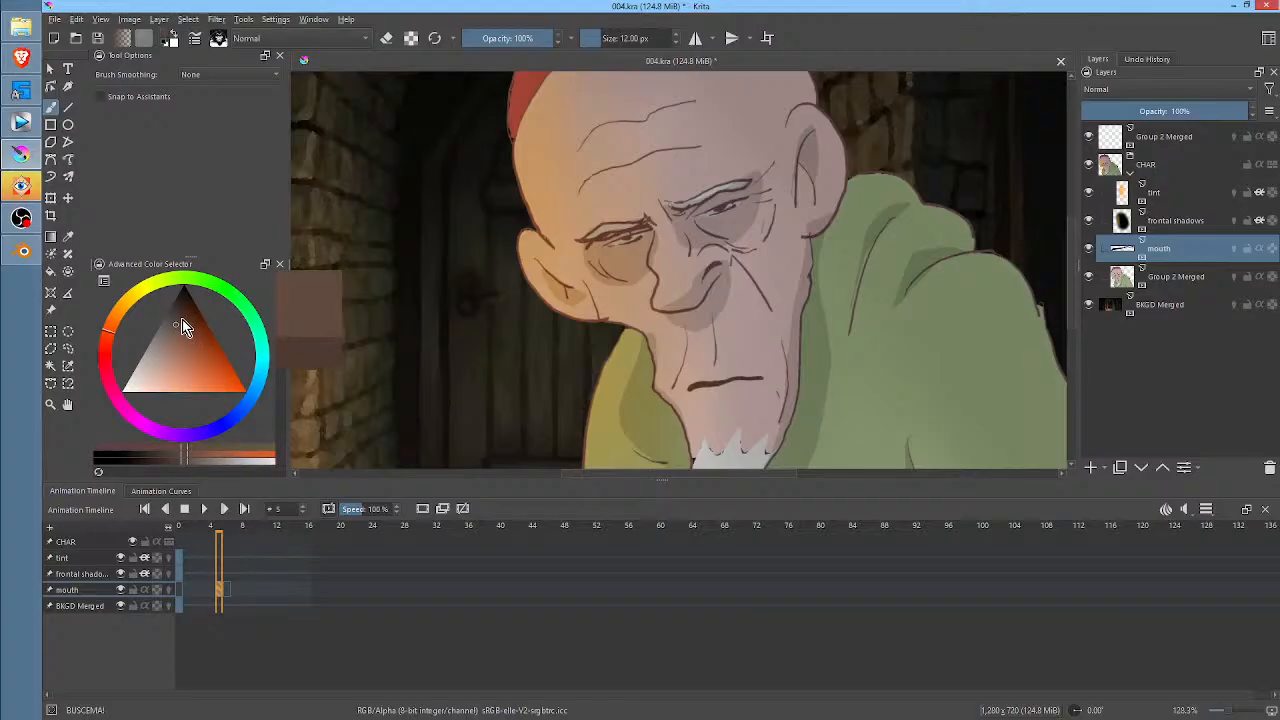
ctrl+click(762, 370)
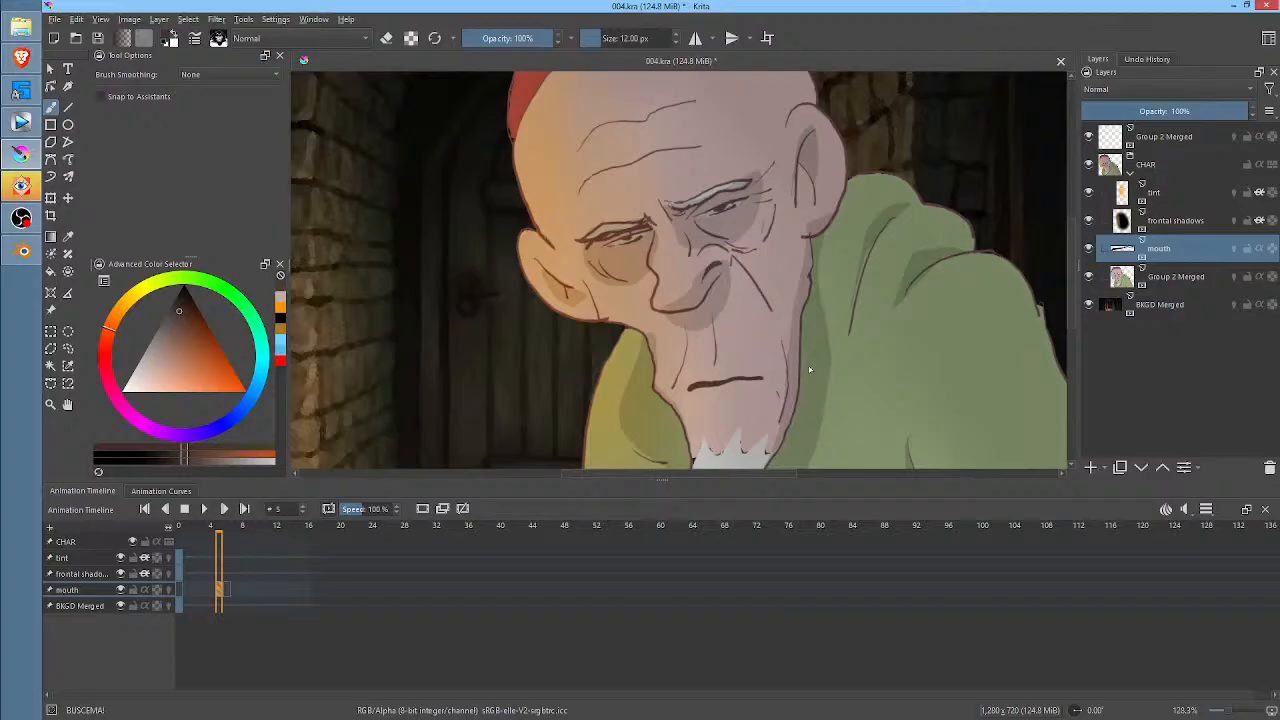
key(Left)
key(Right)
key(e)
mouse_move(757, 384)
mouse_down()
mouse_move(690, 394)
mouse_move(700, 377)
mouse_up()
- Step back and forth through the frames to check the mouth drawing against the head movement
key(Left)
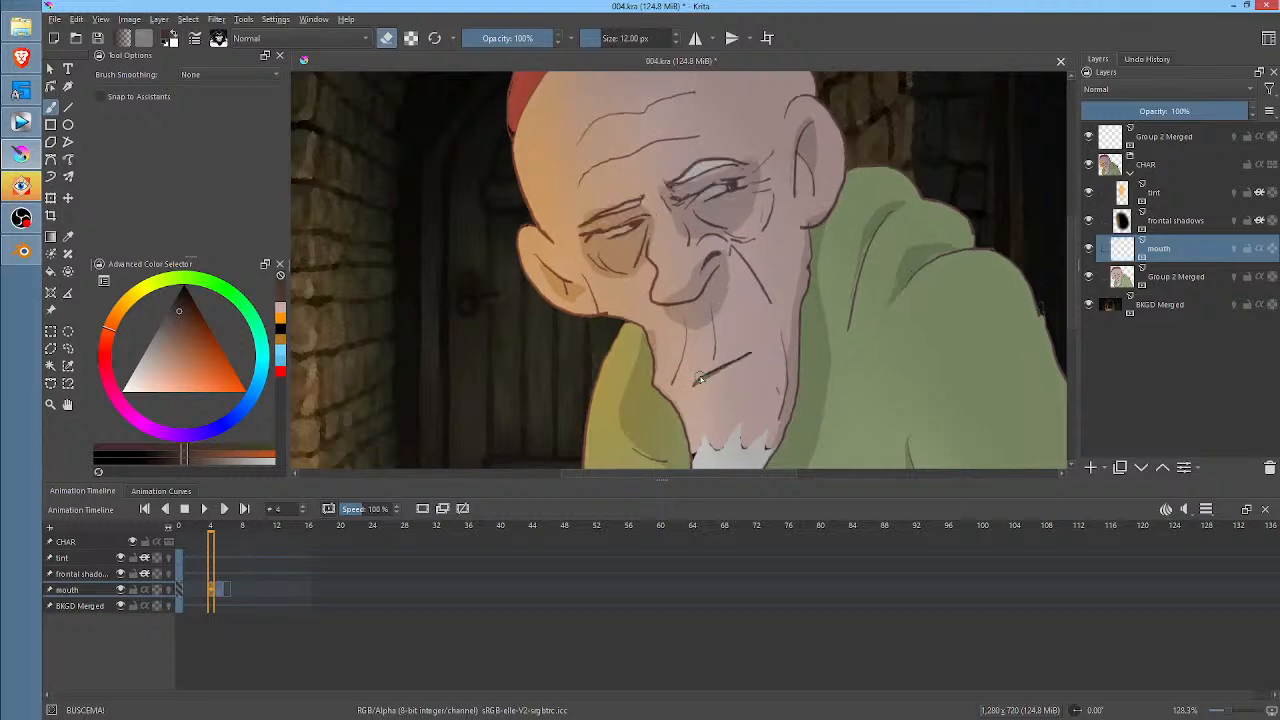
key(Right)
key(Right)
key(Right)
key(Right)
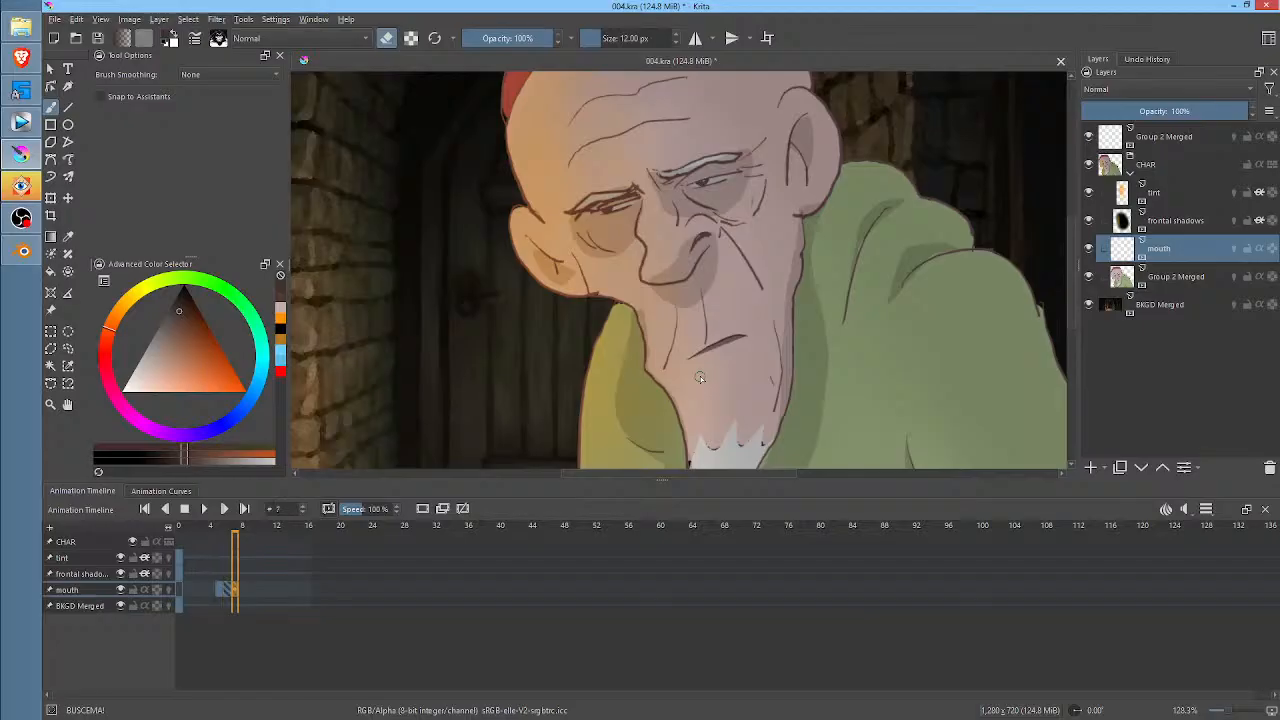
key(Right)
key(Left)
key(Left)
key(Right)
key(Right)
key(Right)
key(Right)
key(Right)
key(Right)
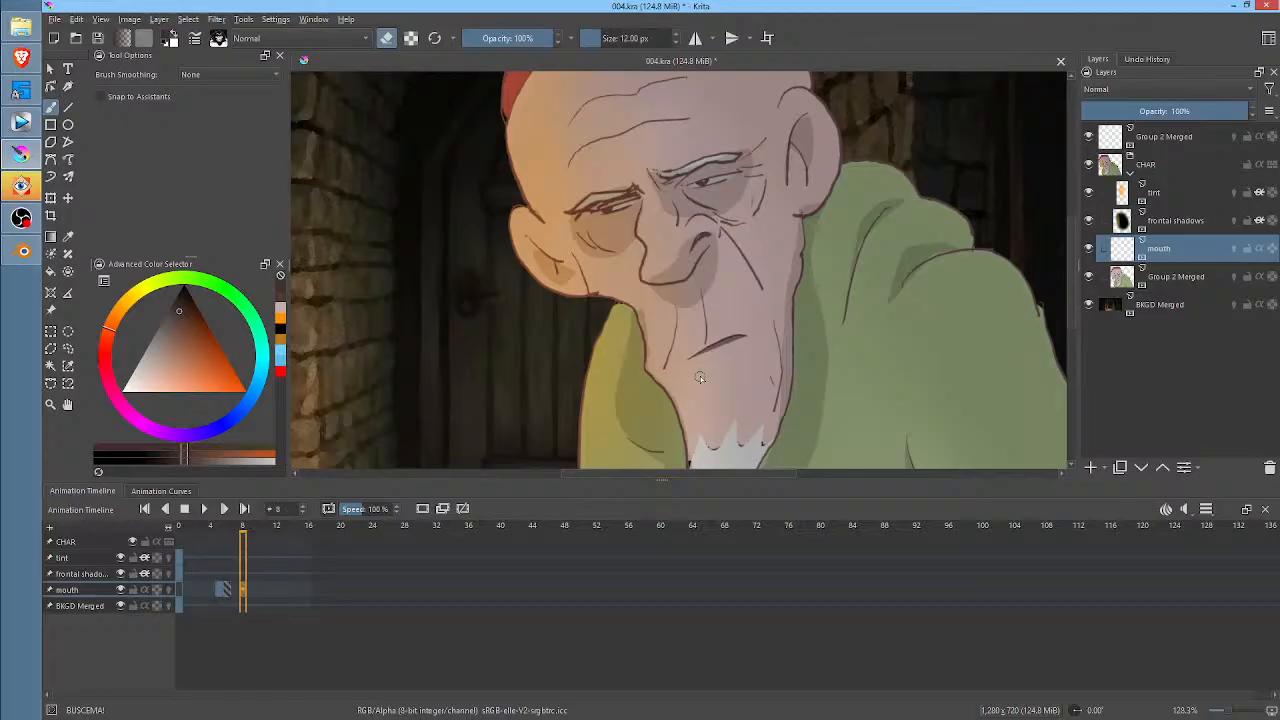
key(Right)
key(Right)
key(Left)
key(Left)
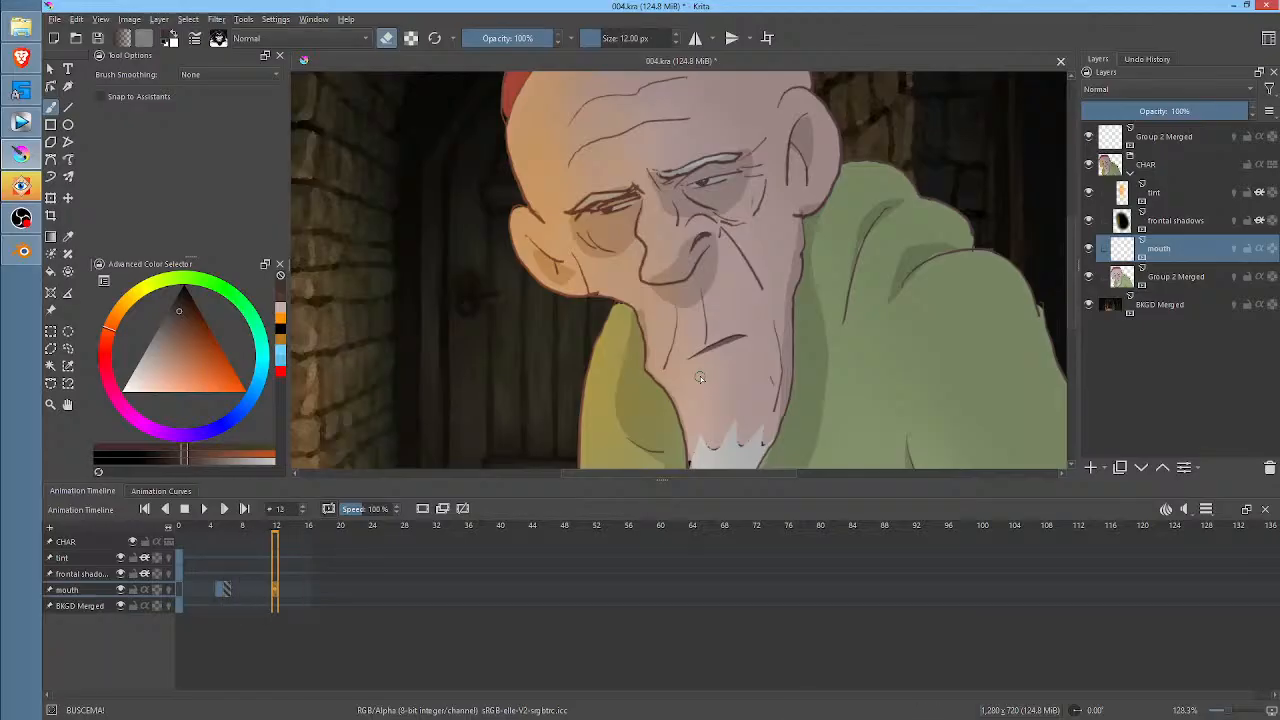
key(Left)
key(Left)
- Lower the mouth layer's opacity to 80% while viewing the mouth drawing at frame 5
click(219, 590)
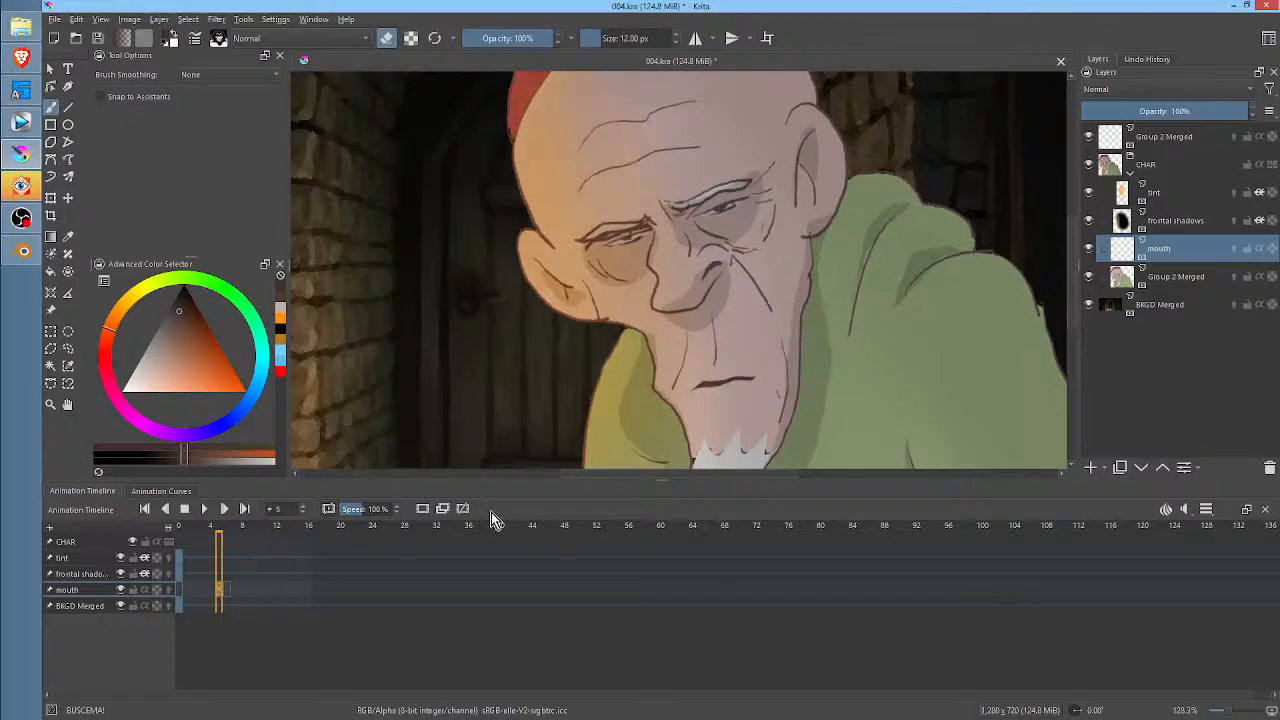
drag(1248, 112, 1214, 111)
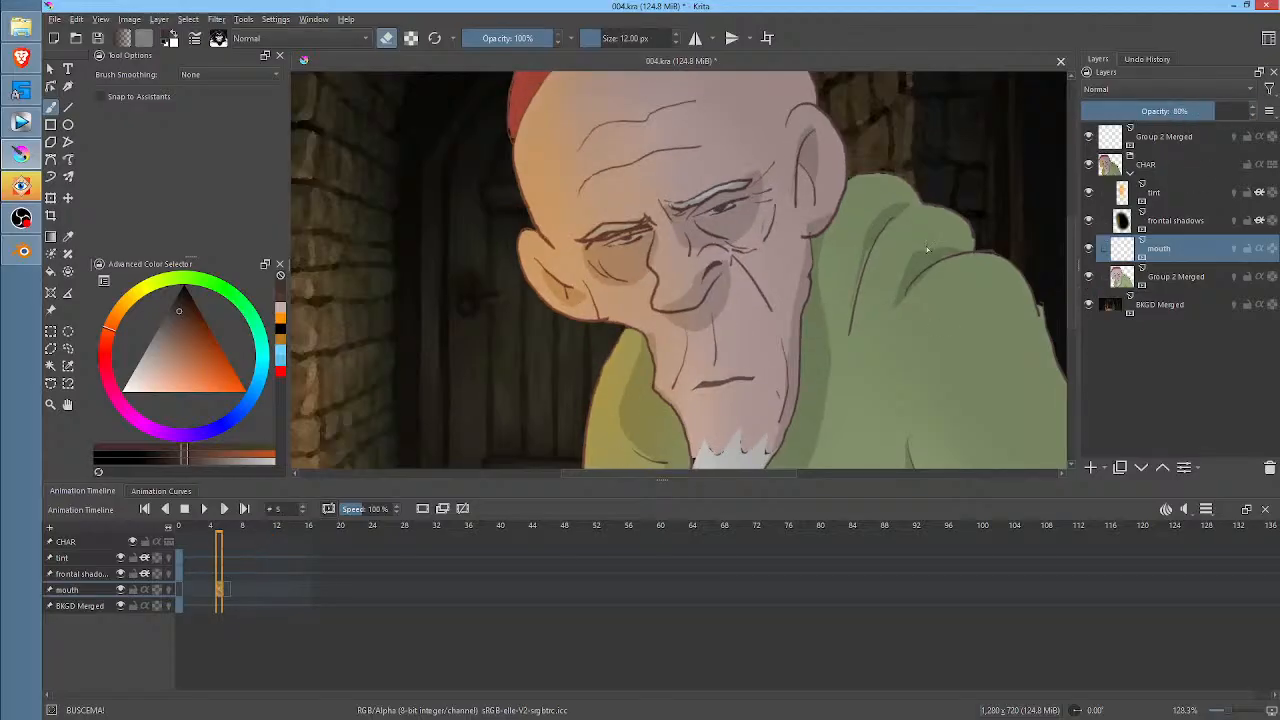
- Play the animation from frame 0 with the whole picture in view to check the mouth
click(180, 590)
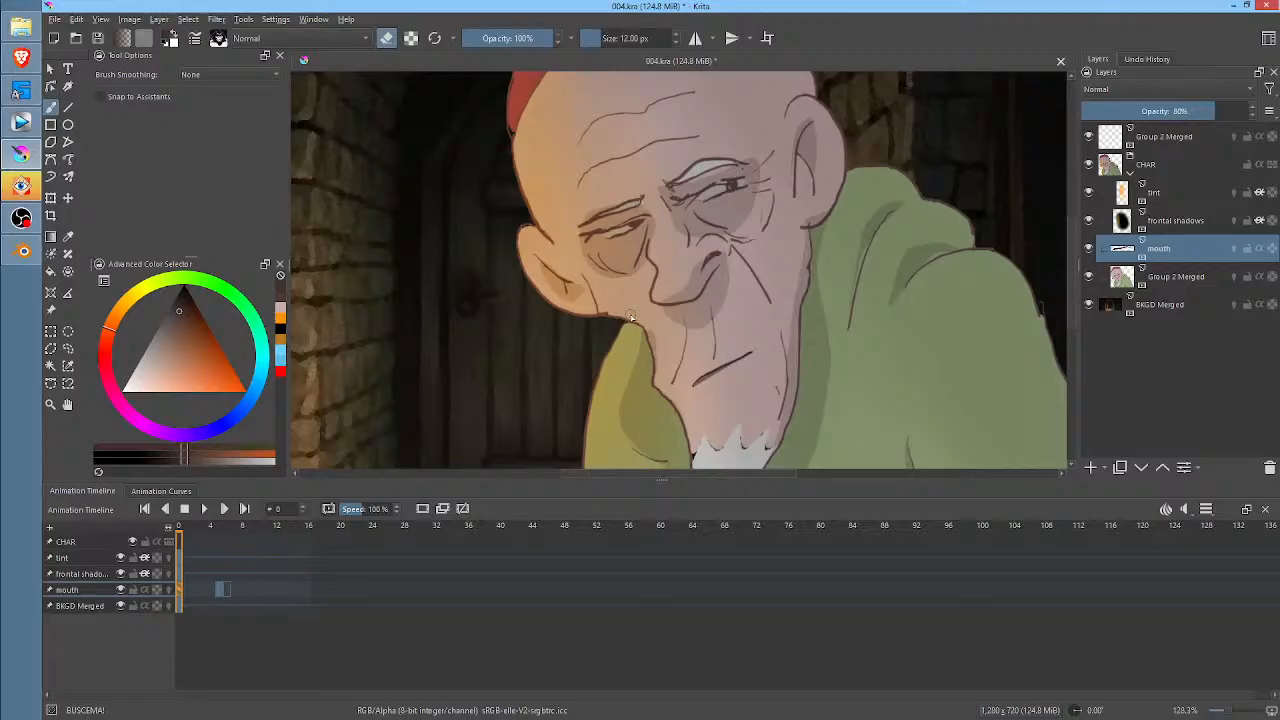
key(minus)
key(minus)
key(space)
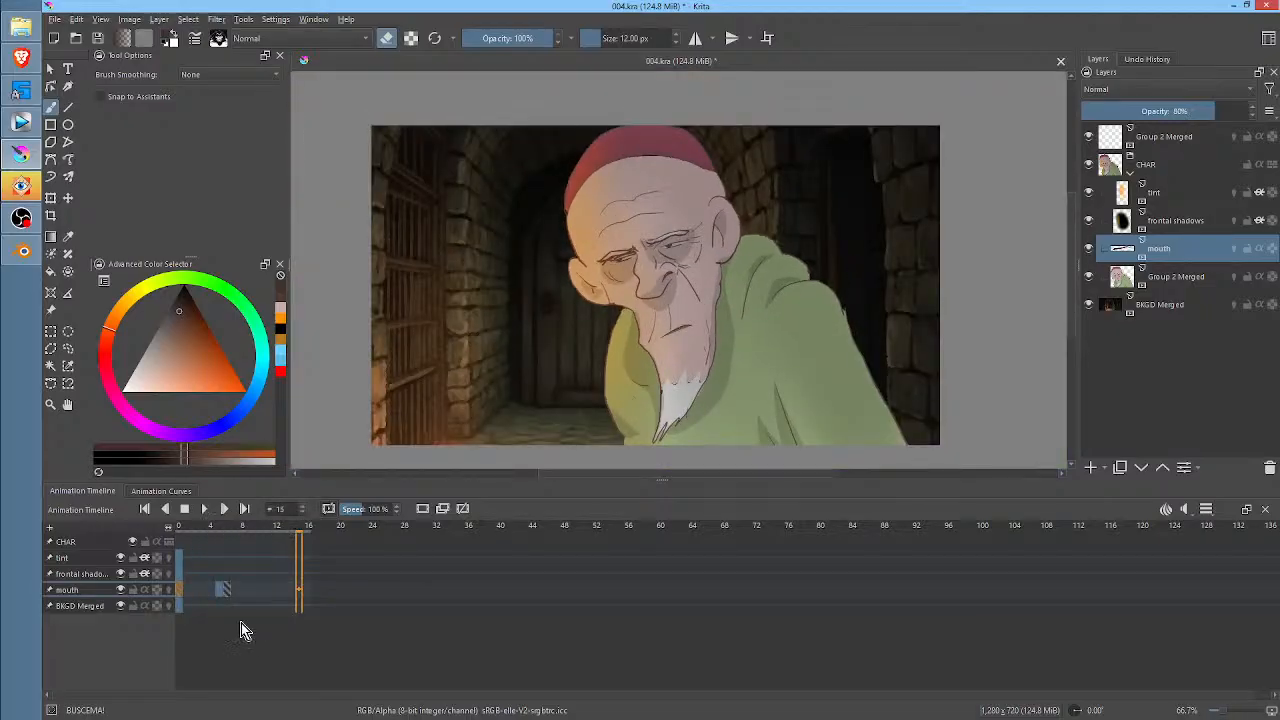
- Reshape the frame 5 mouth line with the Liquify transform so that it tilts slightly
click(220, 590)
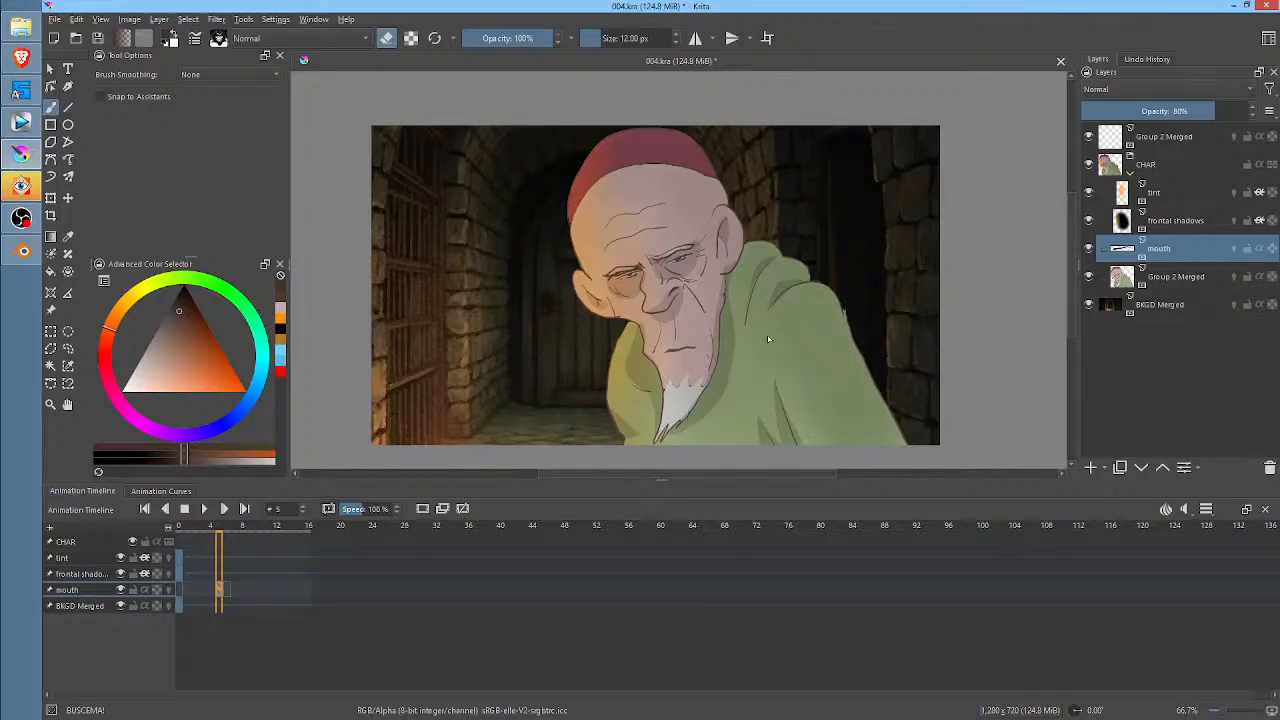
key(ctrl+t)
right_click(730, 330)
click(790, 414)
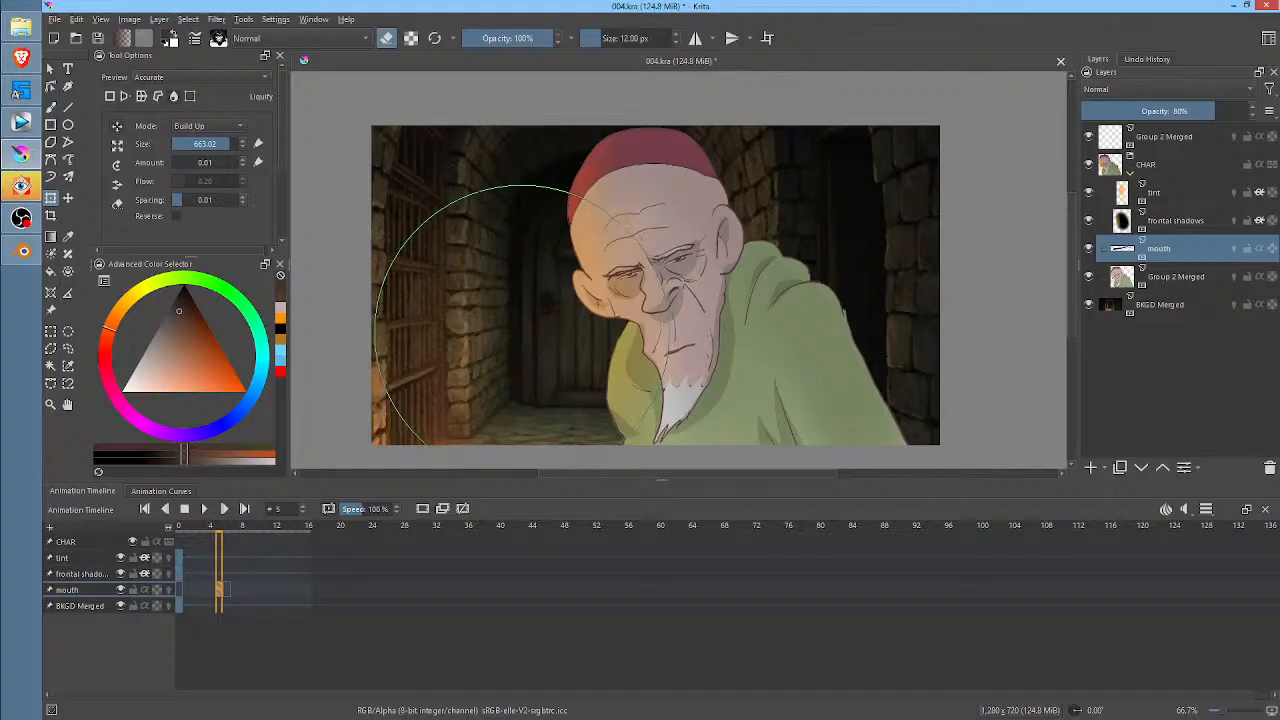
- Compare the mouth between frames 4 and 5, and merge the mouth layer down into Group 2 Merged
key(Left)
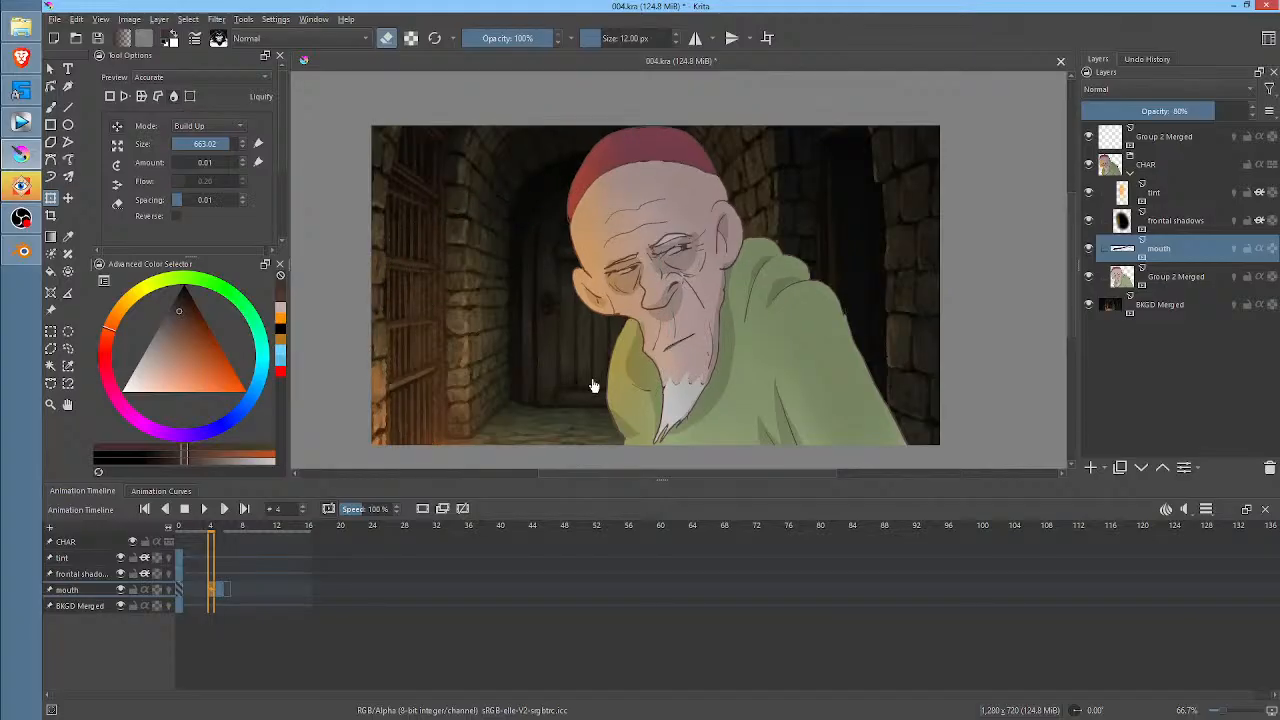
key(Right)
key(Left)
key(ctrl+e)
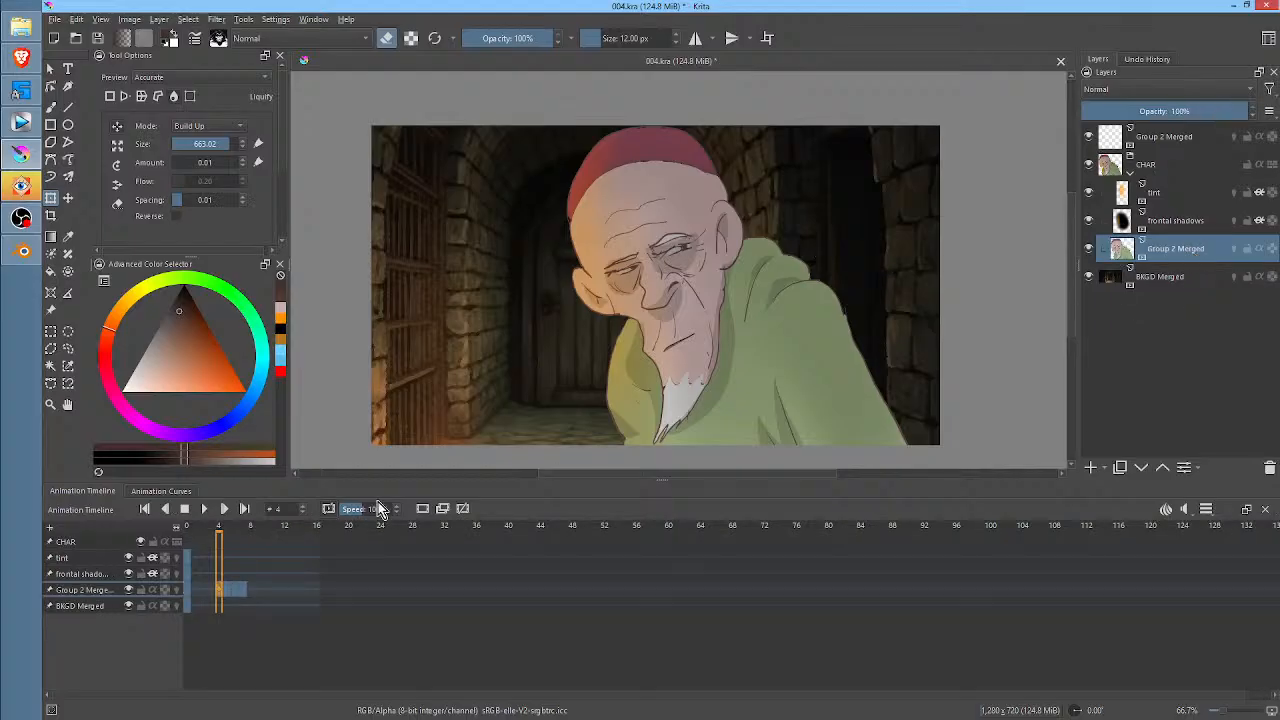
- Play the animation, return to frame 4, and add a transform mask to the CHAR group
key(space)
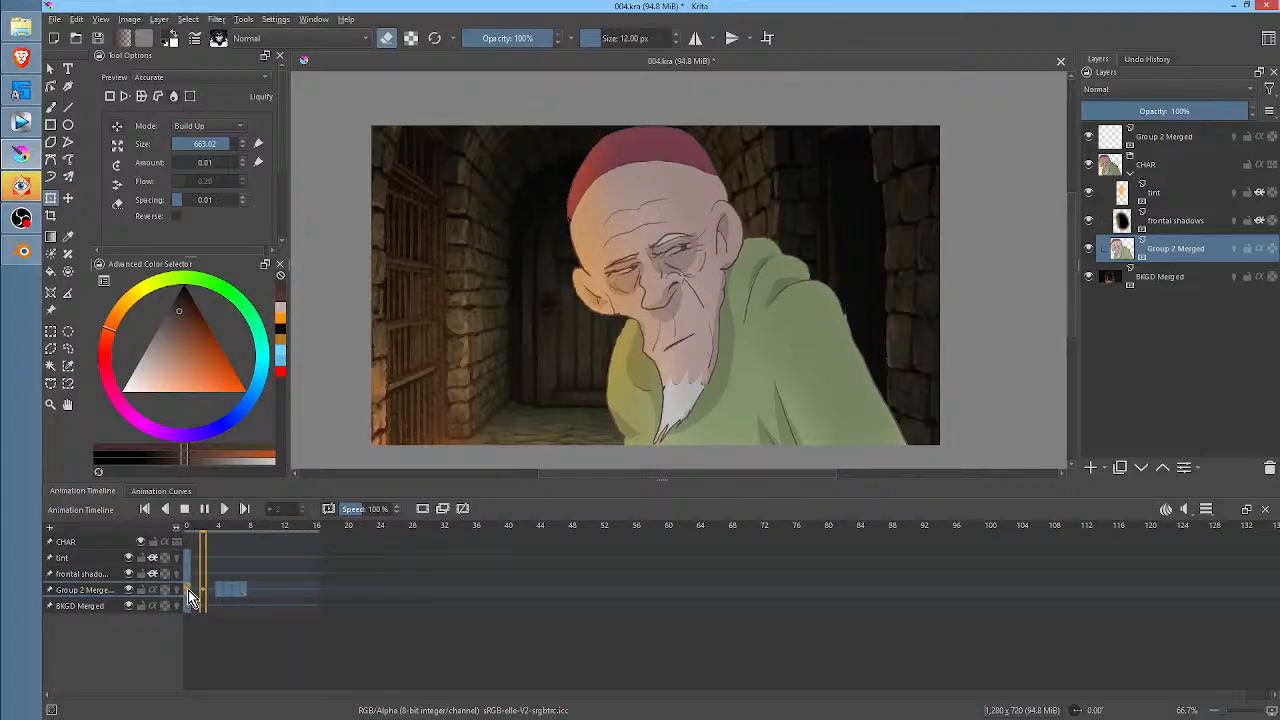
click(220, 589)
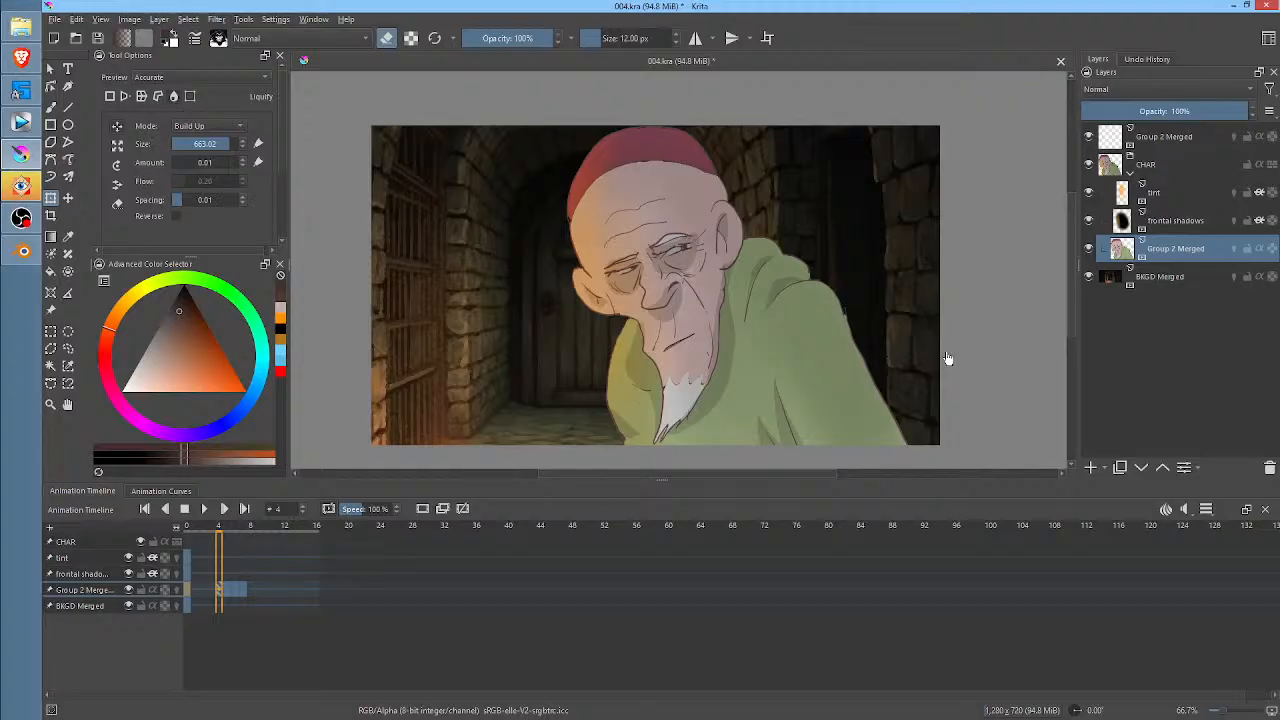
click(1180, 170)
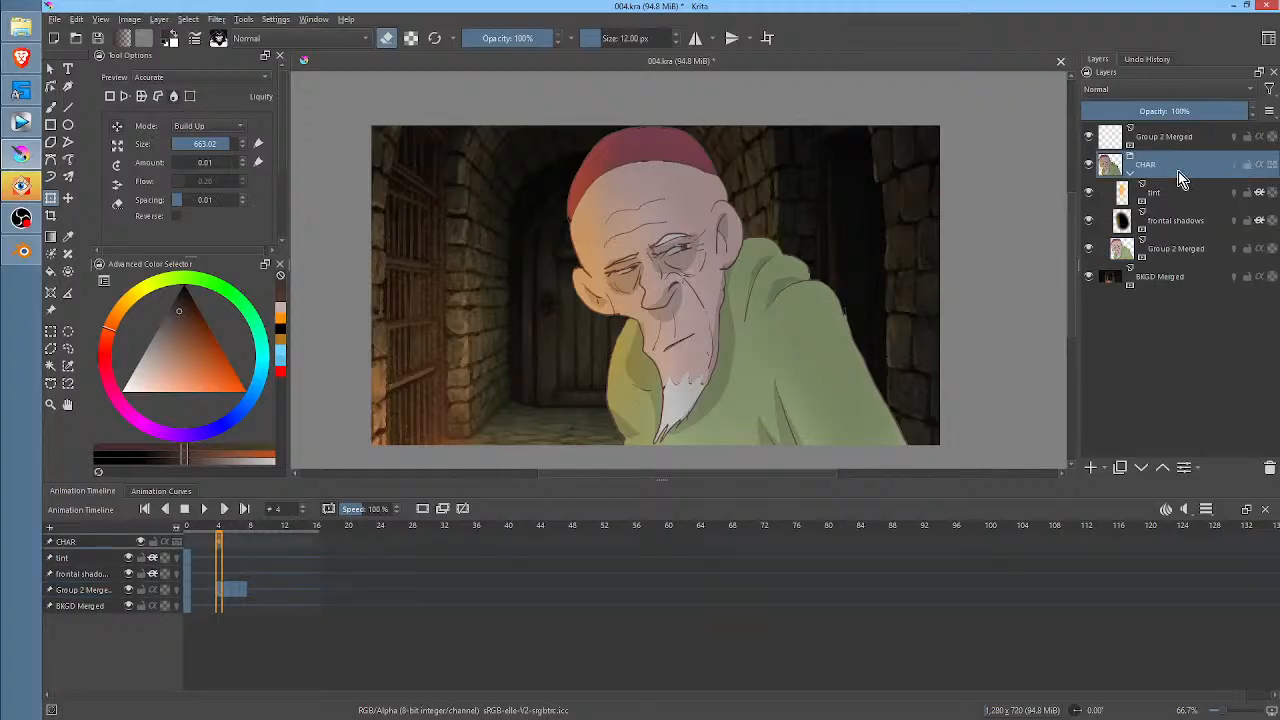
right_click(1180, 175)
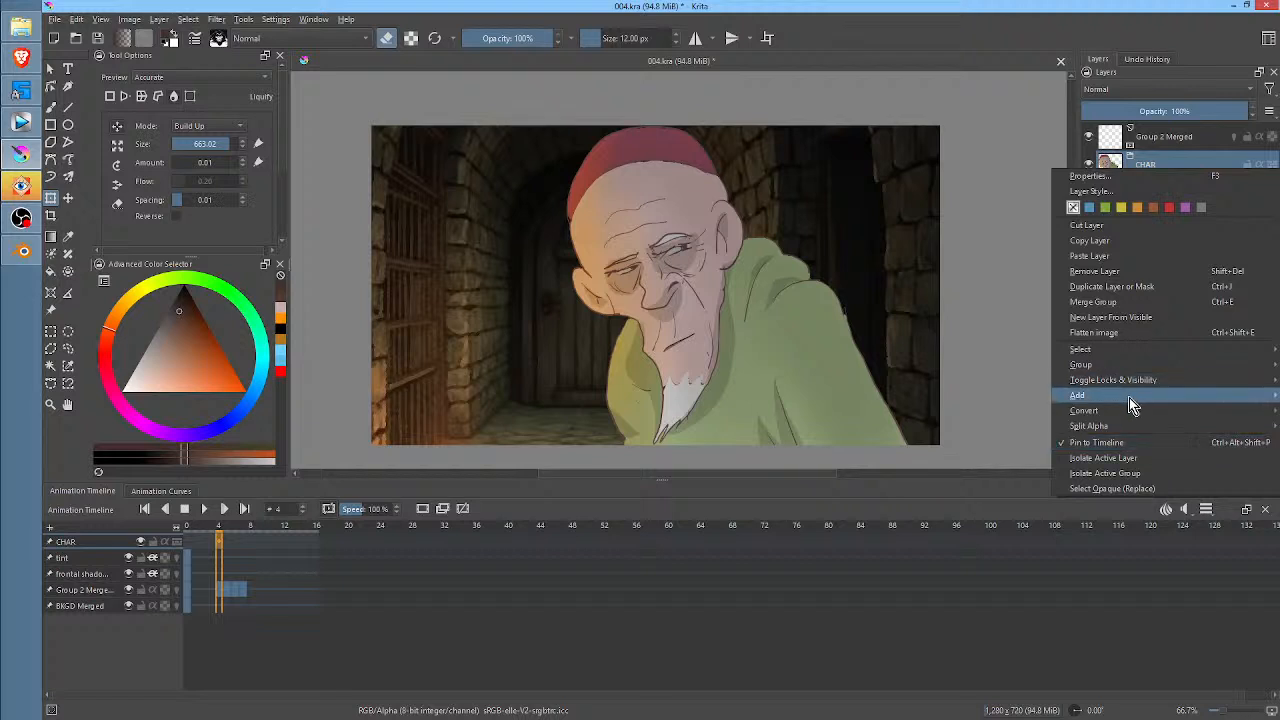
mouse_move(1130, 402)
click(998, 442)
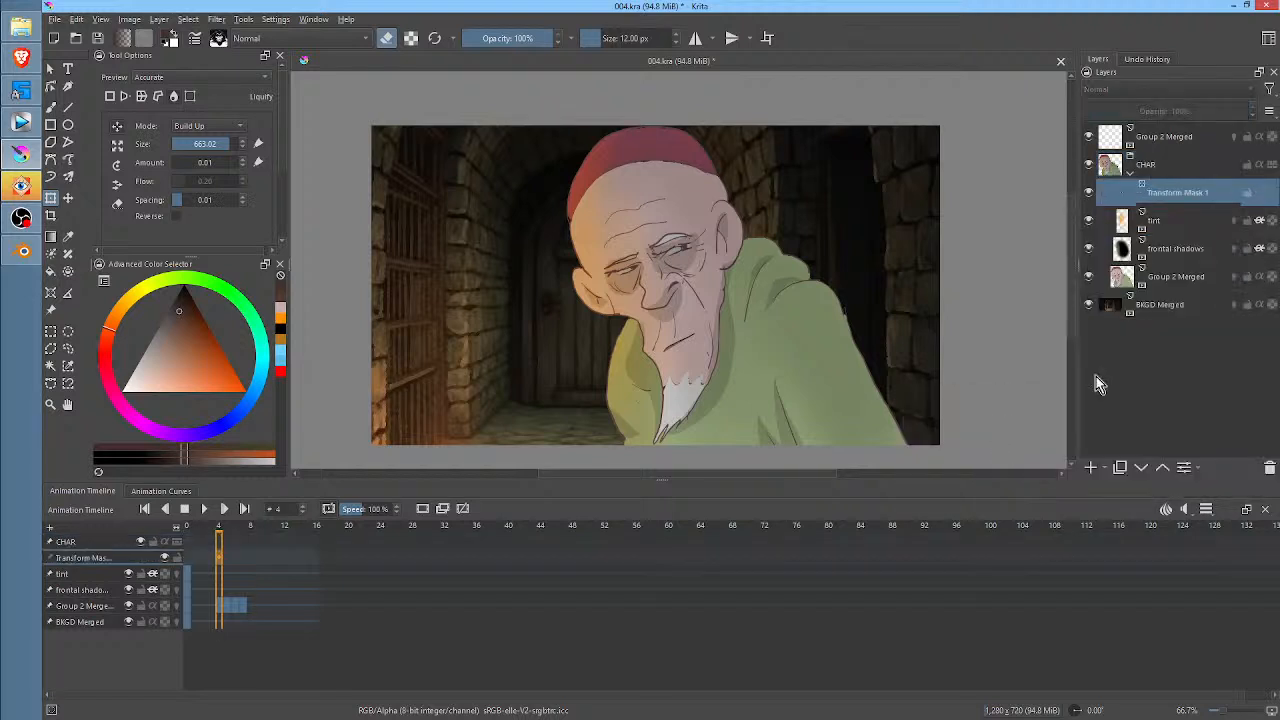
- Shift the CHAR group rightward at frame 4 with the Free transform to about x 923 px, y 403 px
click(1158, 168)
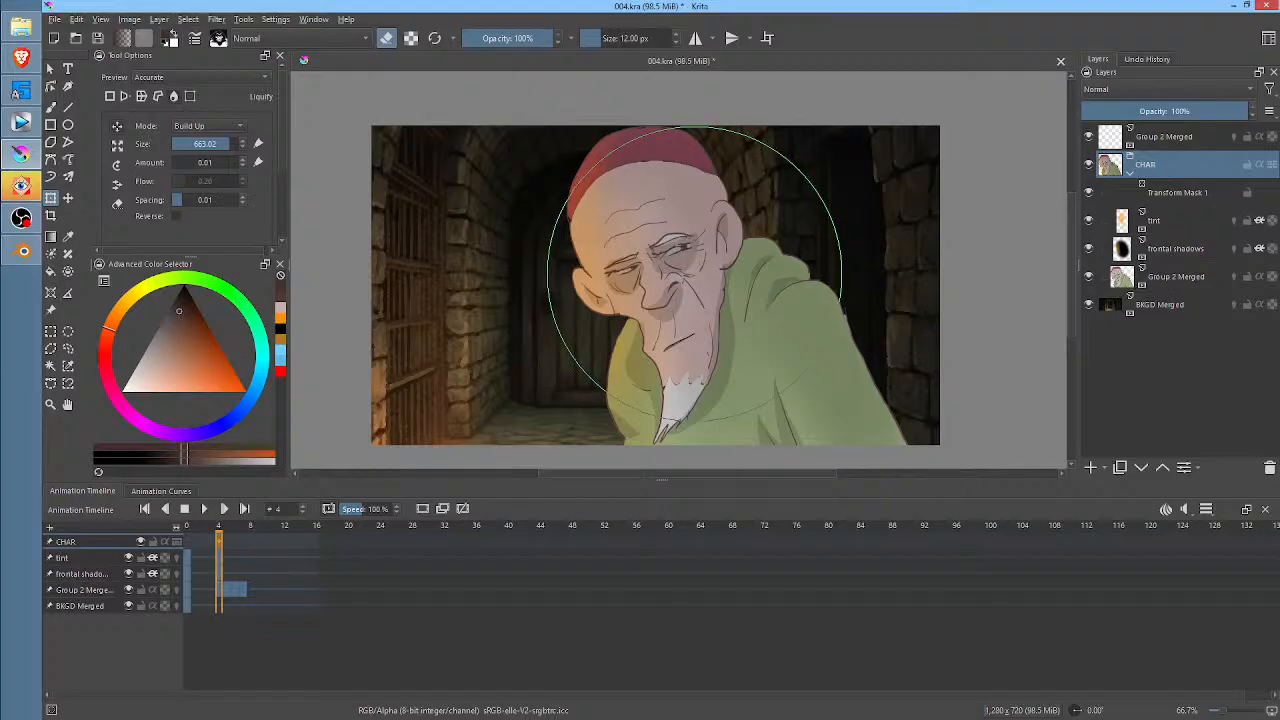
right_click(695, 278)
click(719, 296)
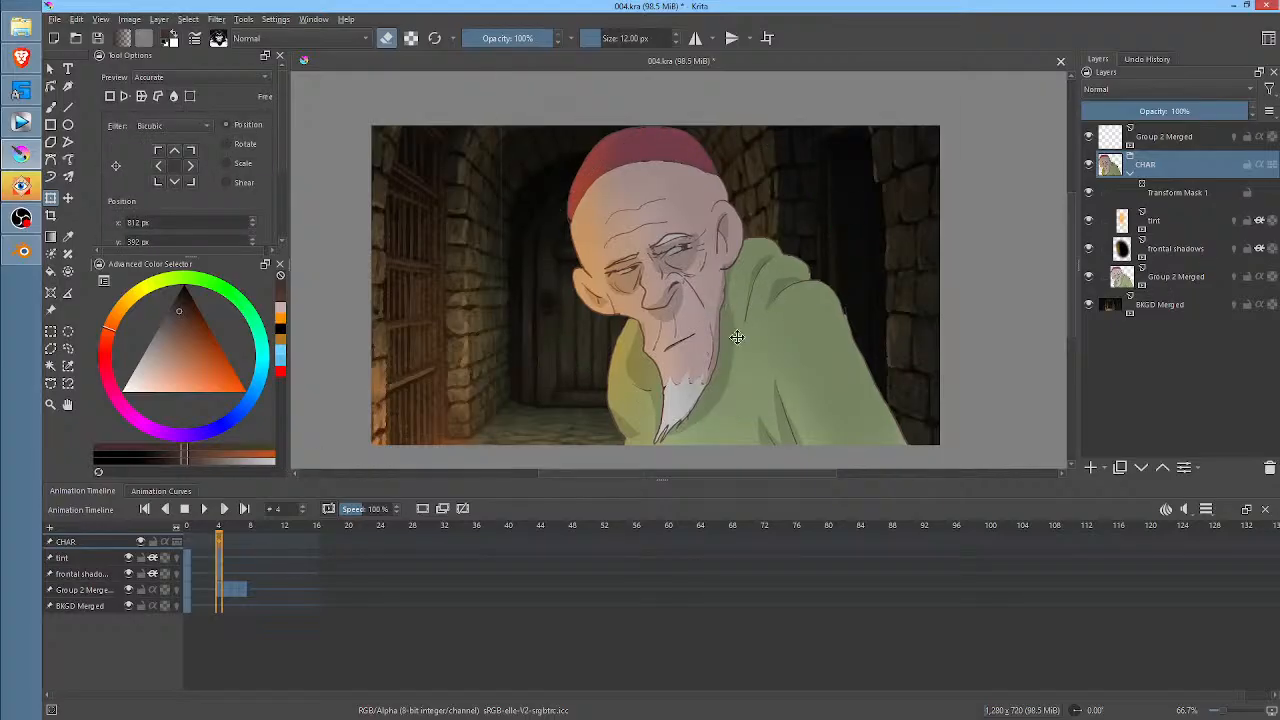
drag(755, 334, 785, 342)
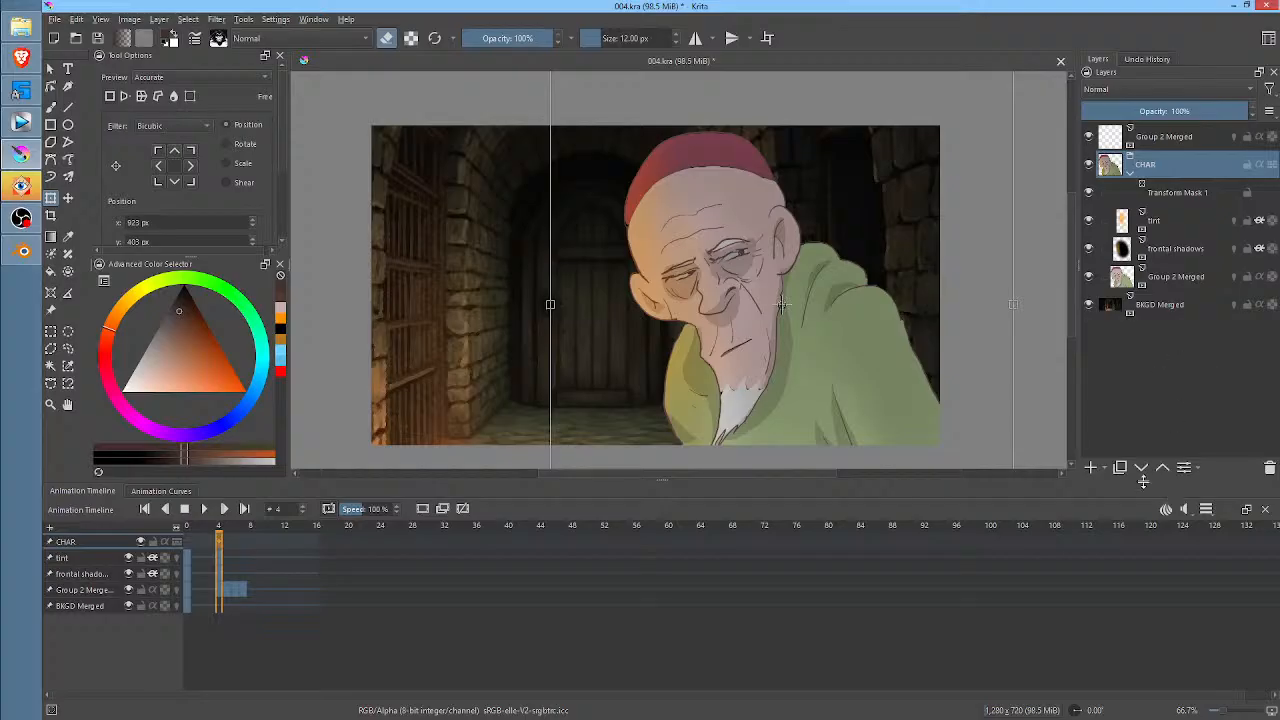
- Delete the empty Group 2 Merged layer above CHAR and add a new paint layer above the group instead
click(1184, 140)
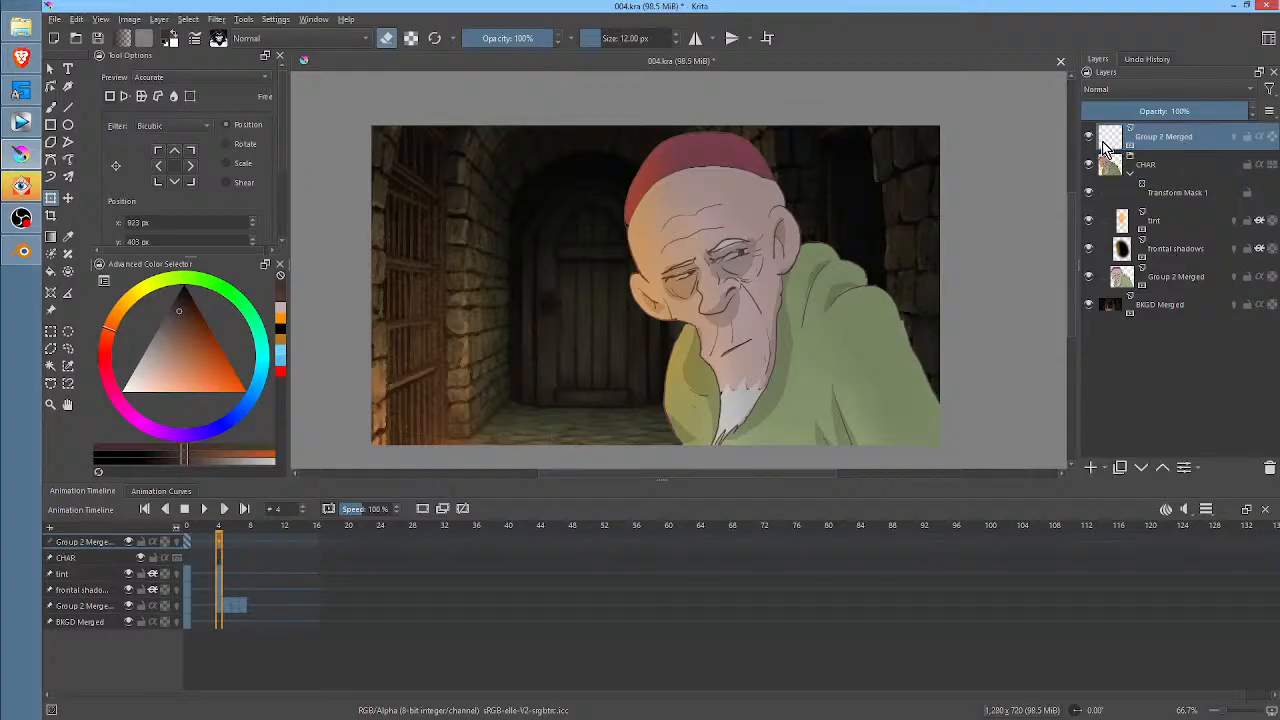
click(1090, 137)
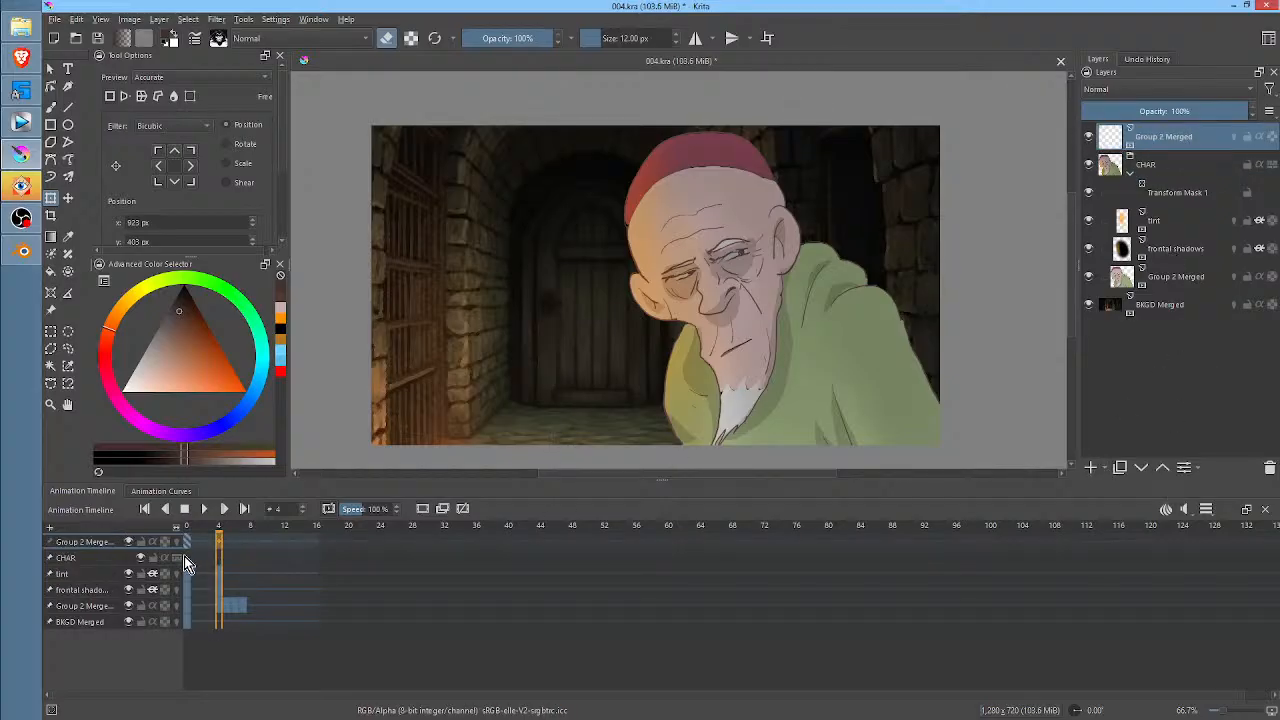
click(188, 525)
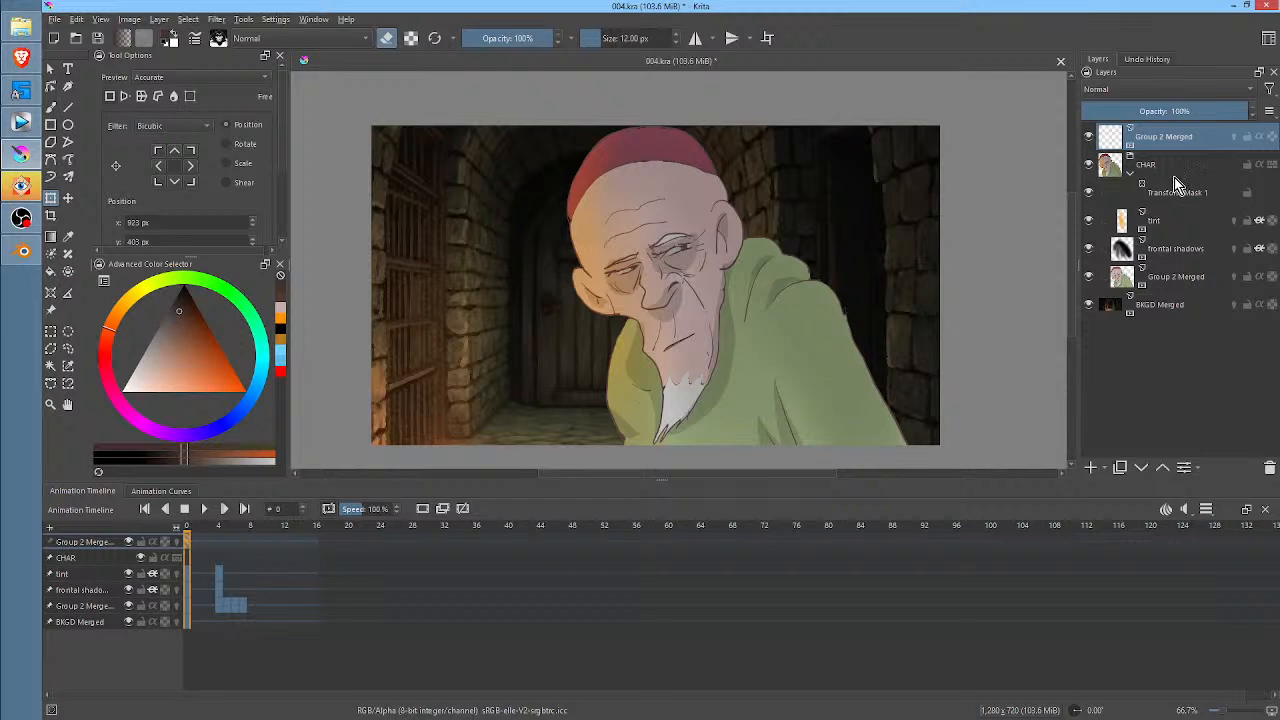
click(1090, 138)
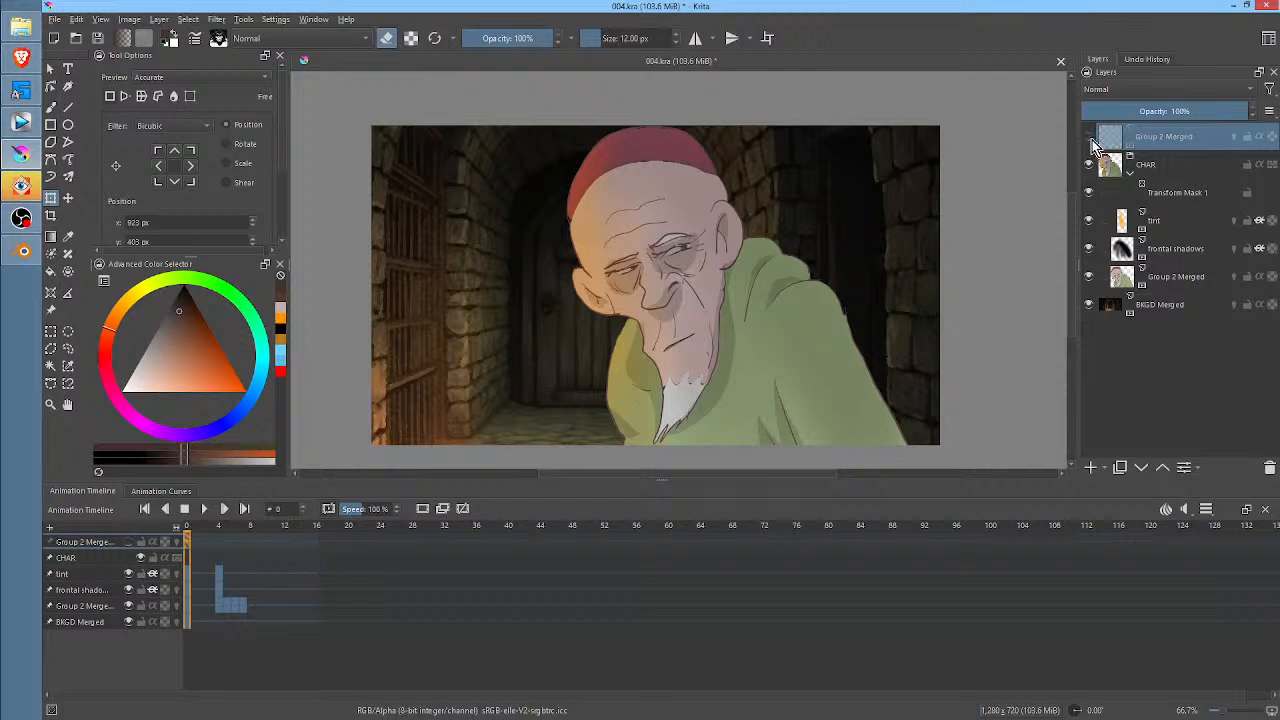
click(1270, 467)
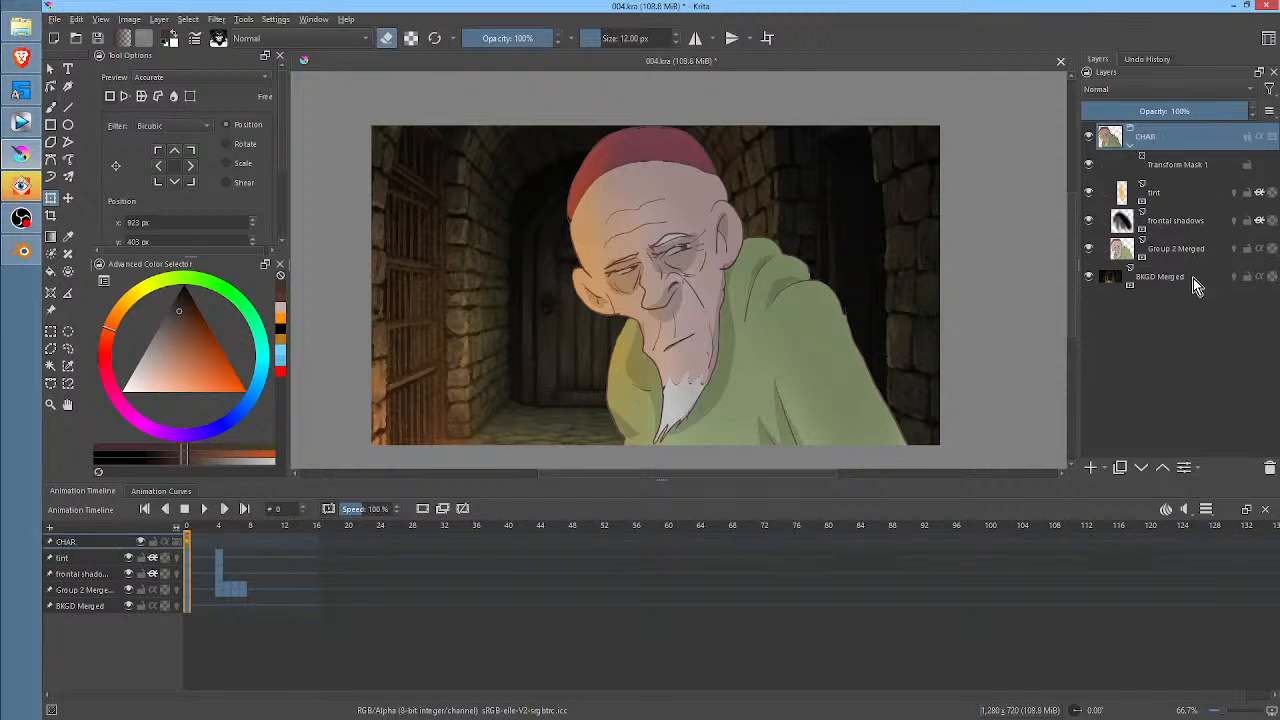
click(1090, 467)
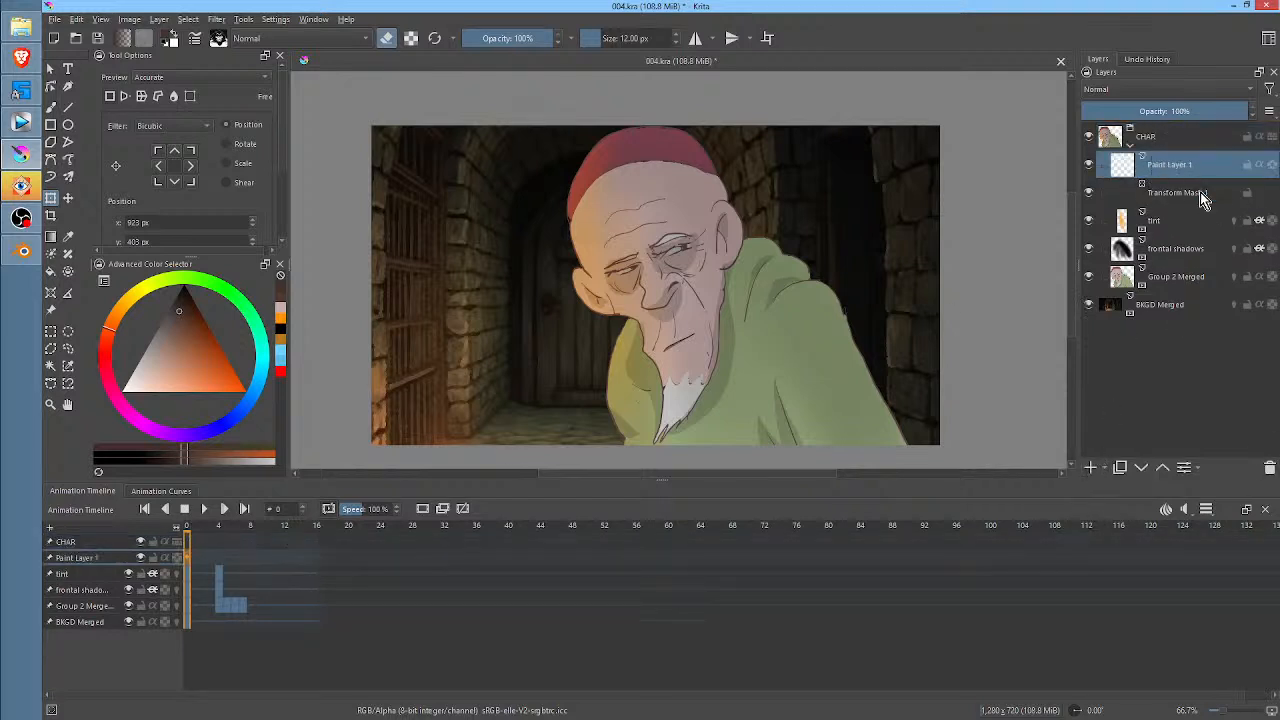
click(1162, 468)
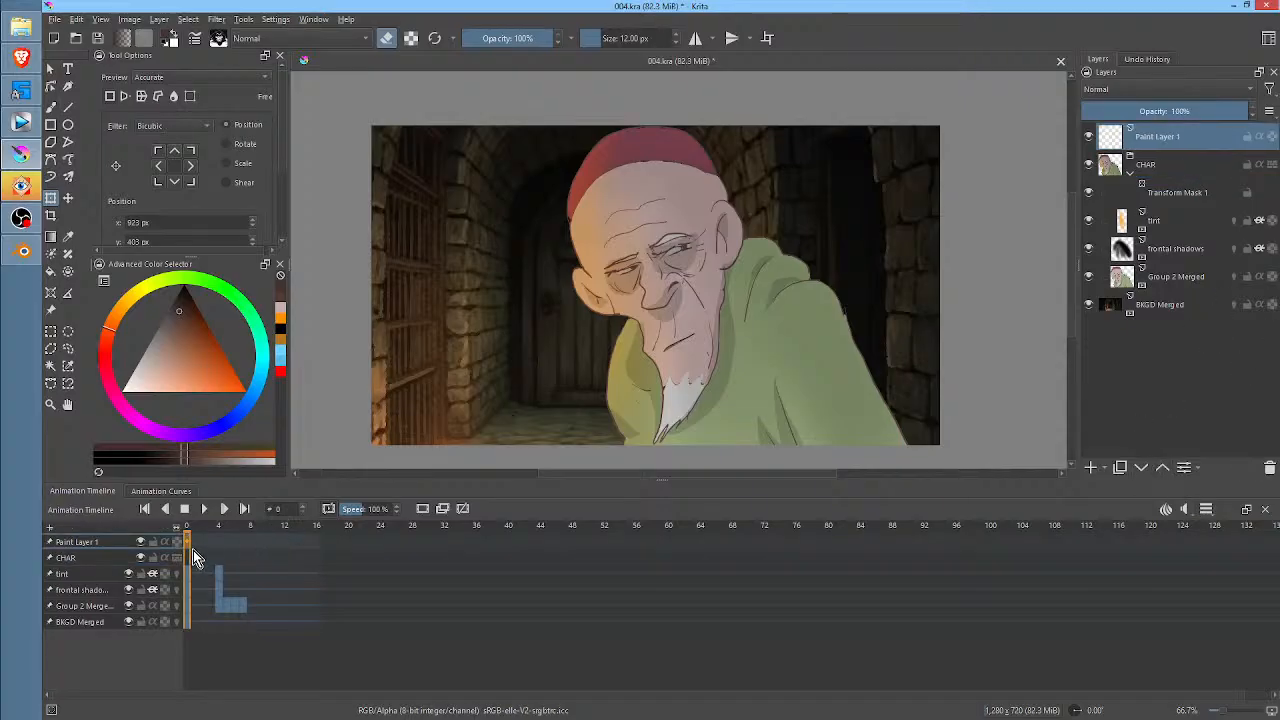
- Select Transform Mask 1 and compare the character's position between frames 0 and 4
drag(204, 530, 221, 536)
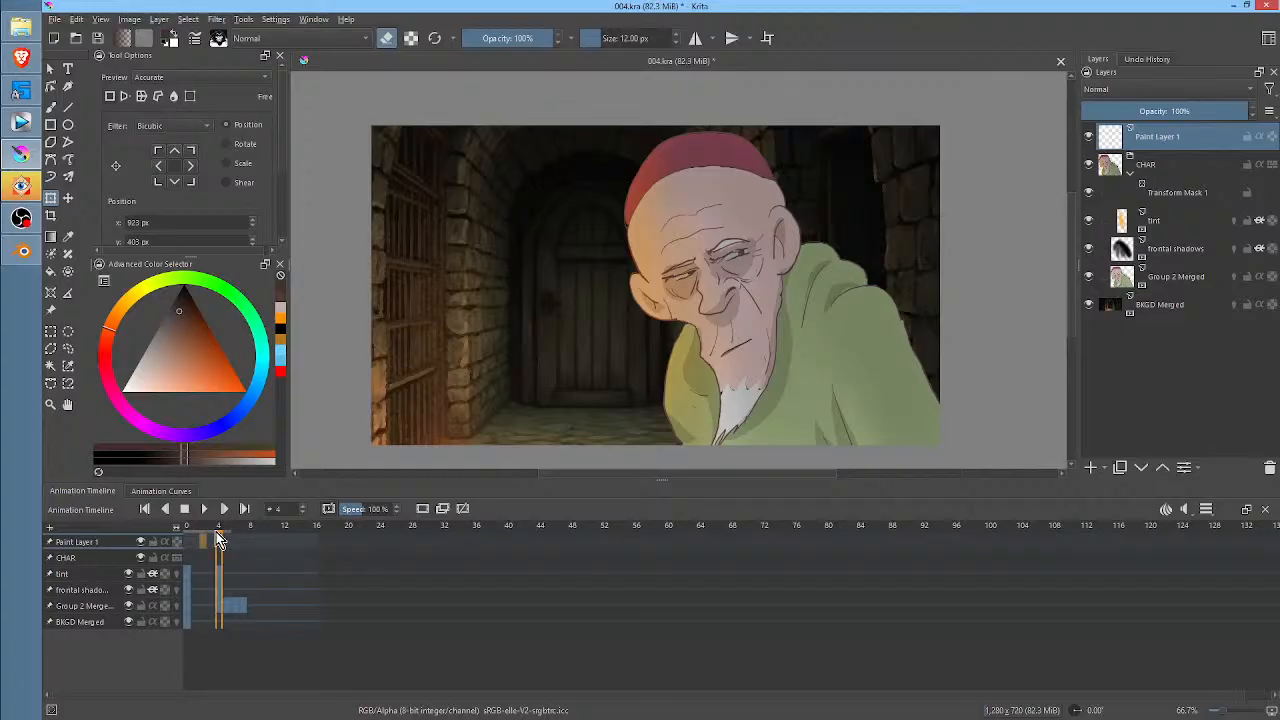
click(1200, 193)
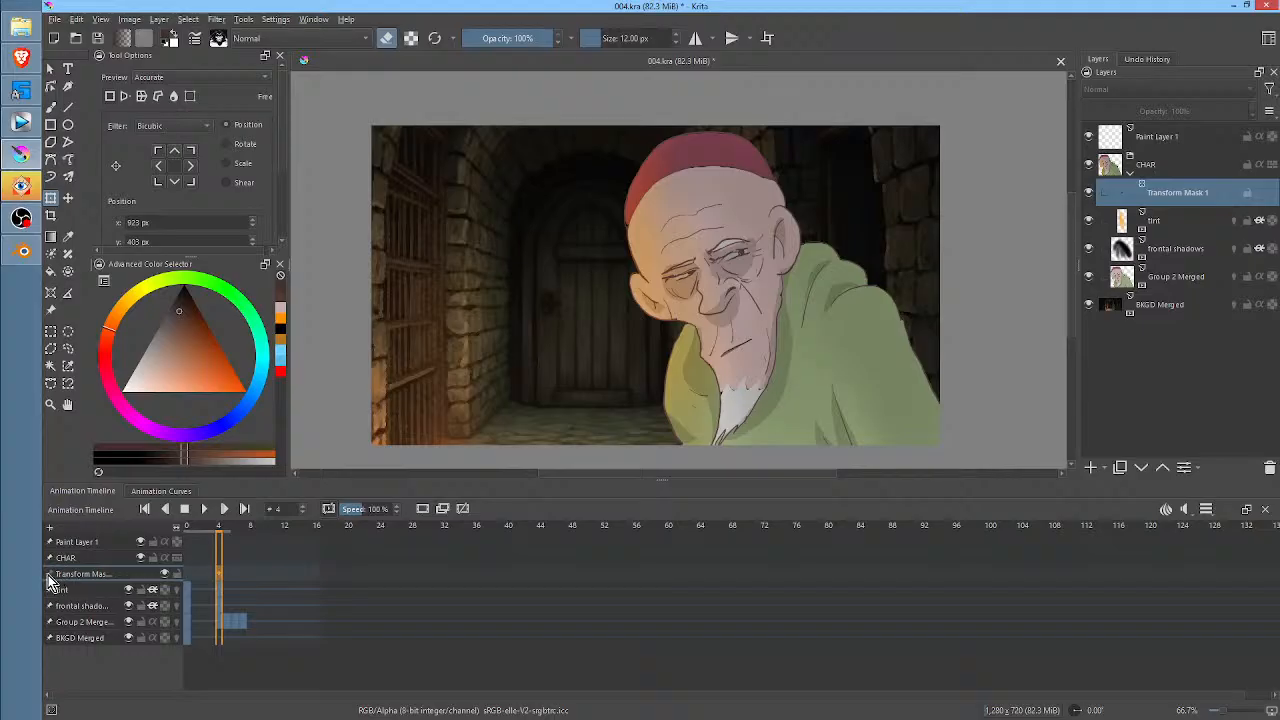
click(187, 576)
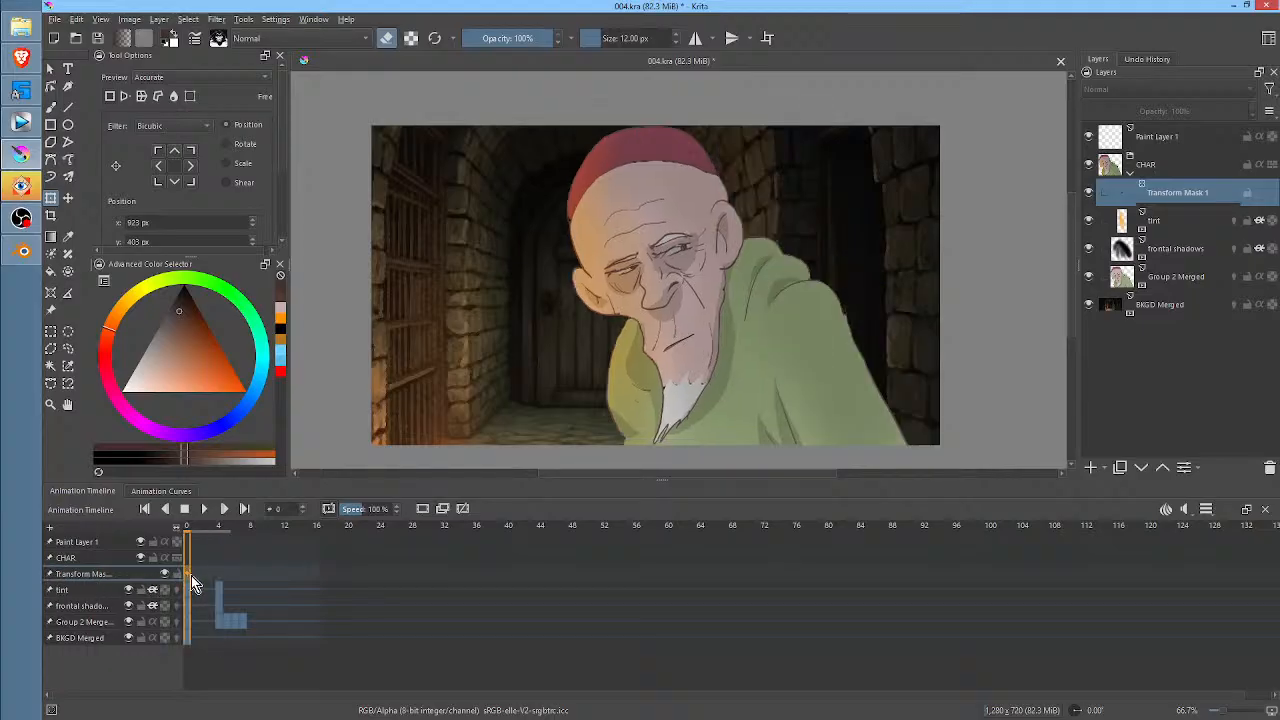
click(222, 576)
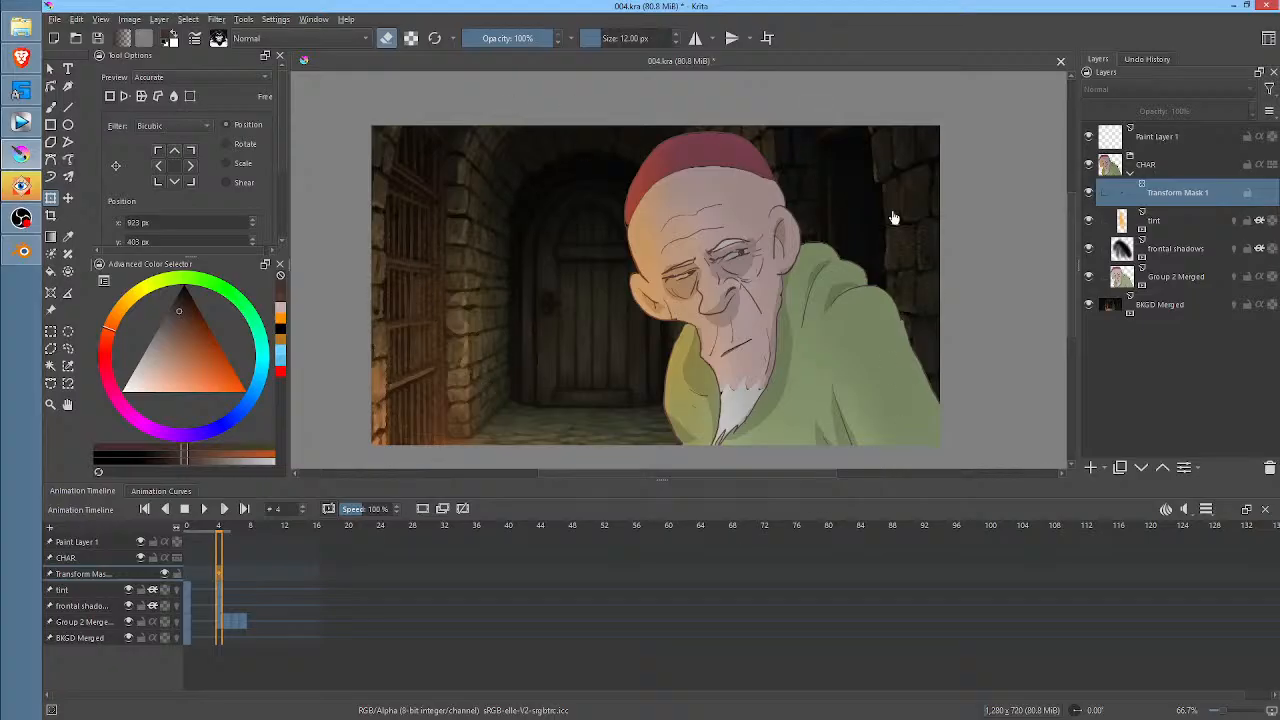
click(185, 528)
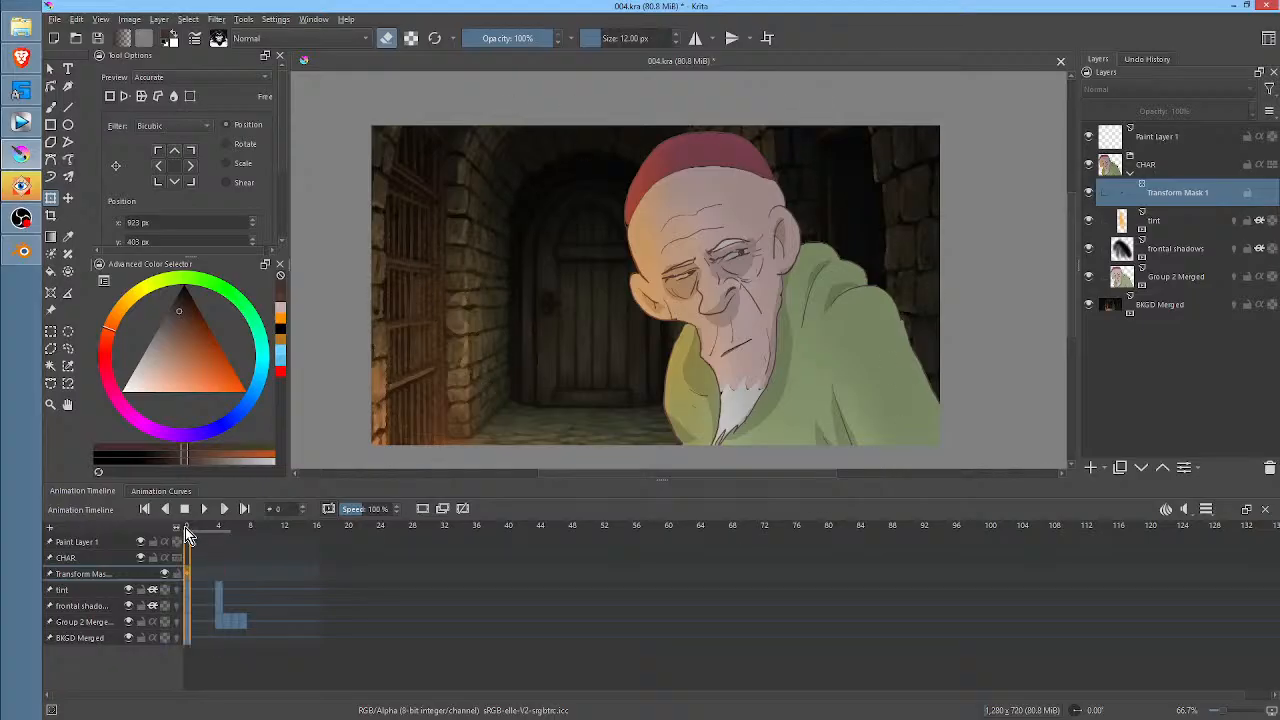
click(218, 526)
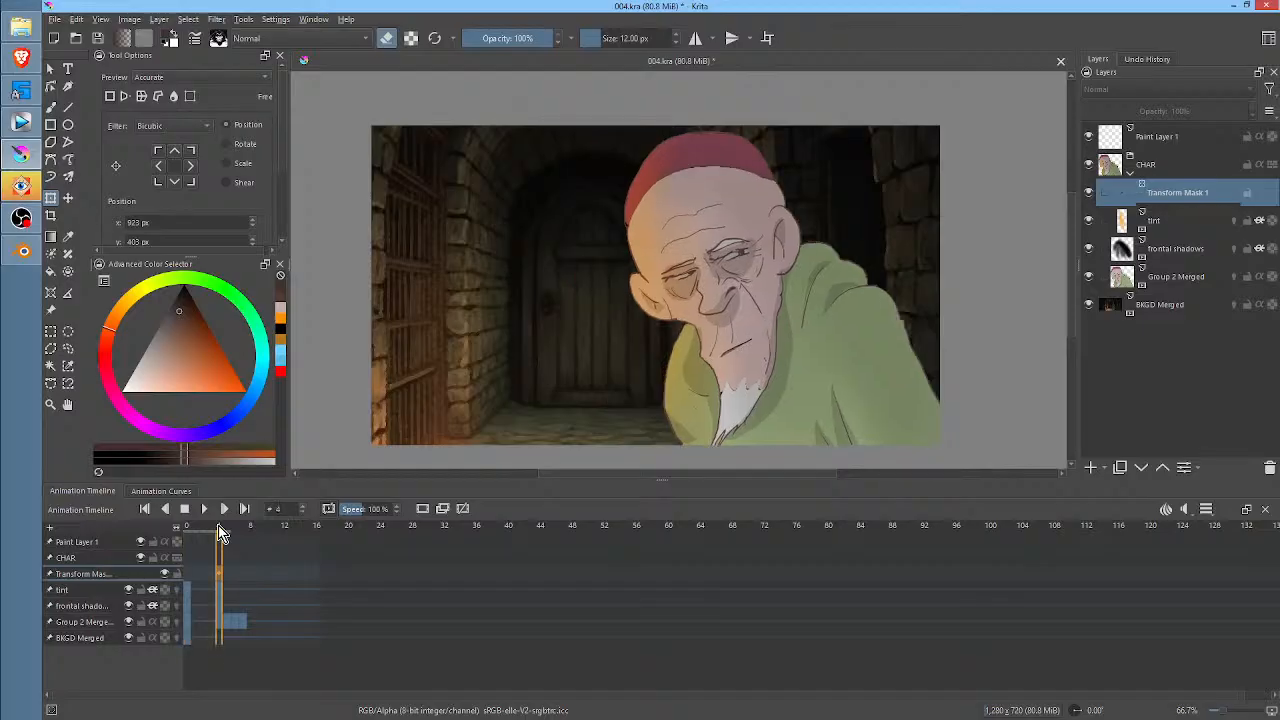
click(186, 526)
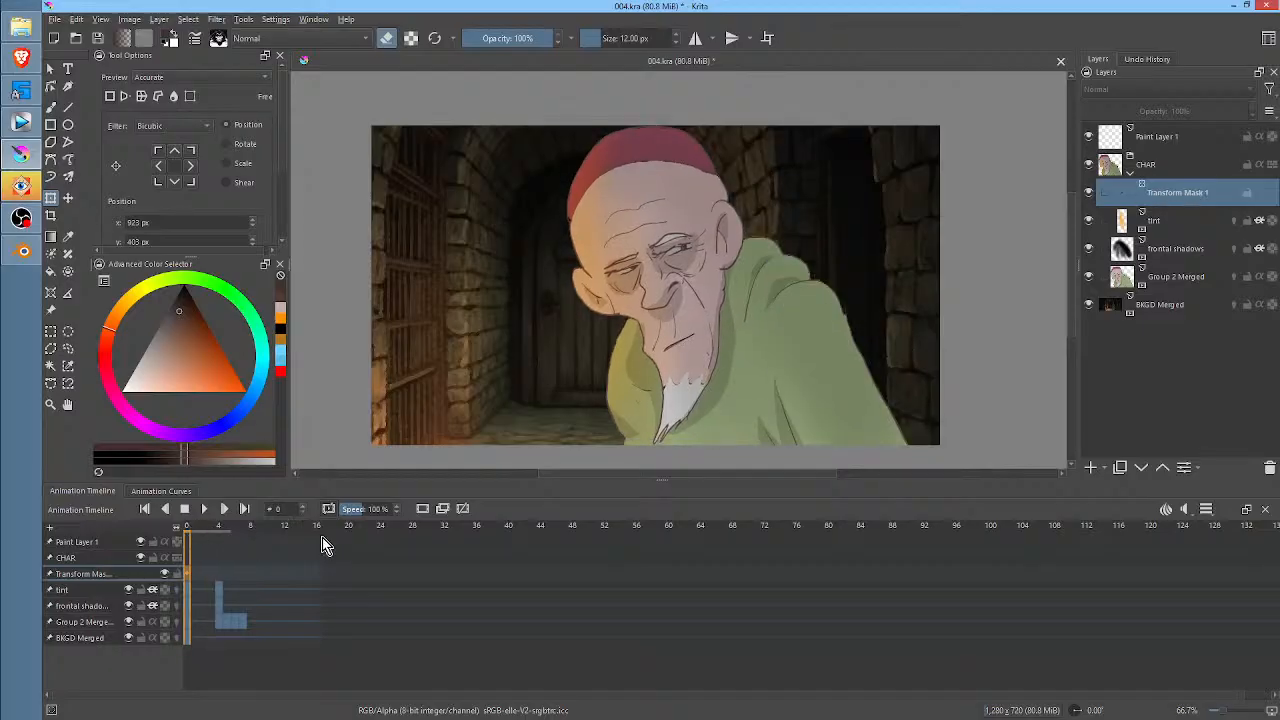
- Play the animation from frame 0 and scrub back through the frames to check the character's shift
key(space)
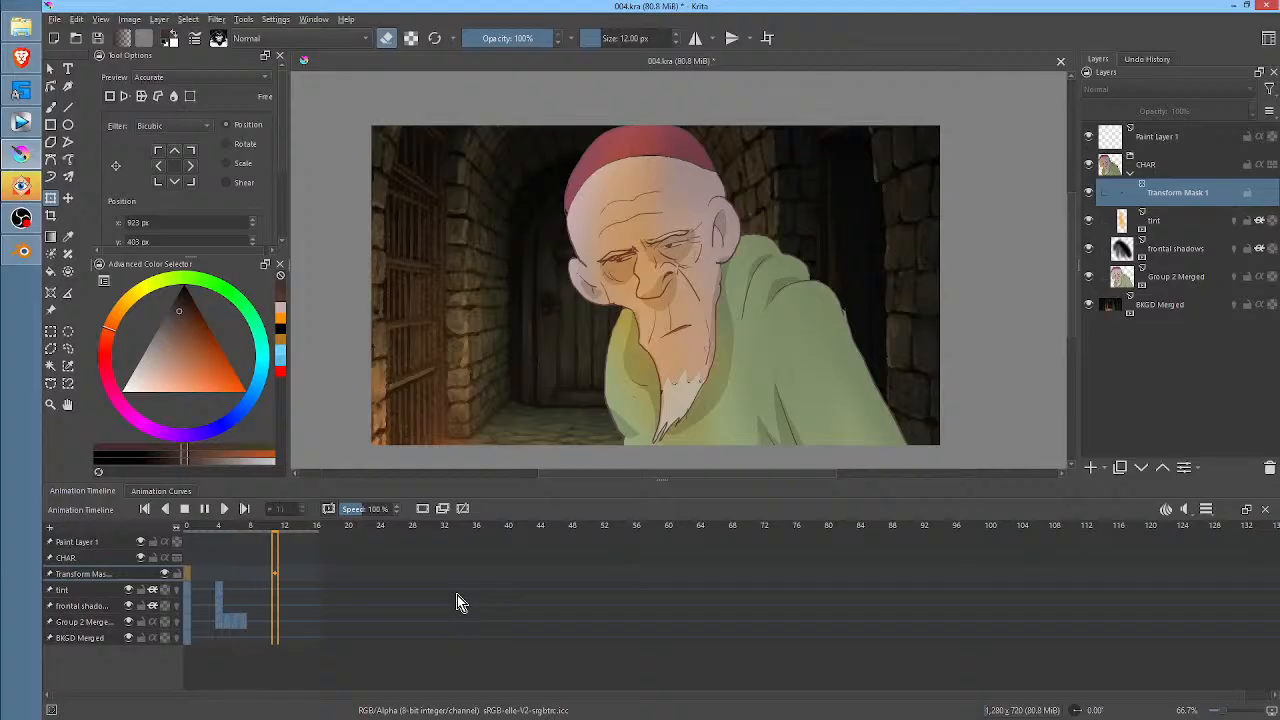
key(space)
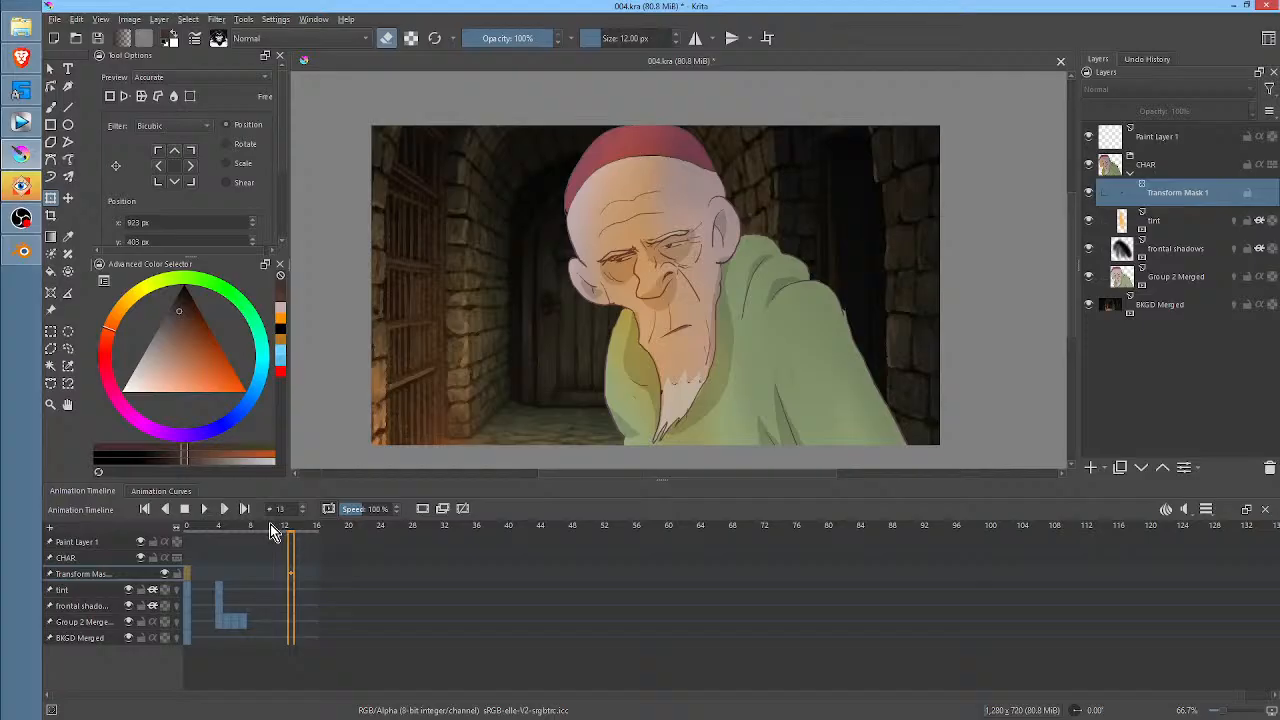
drag(272, 532, 186, 525)
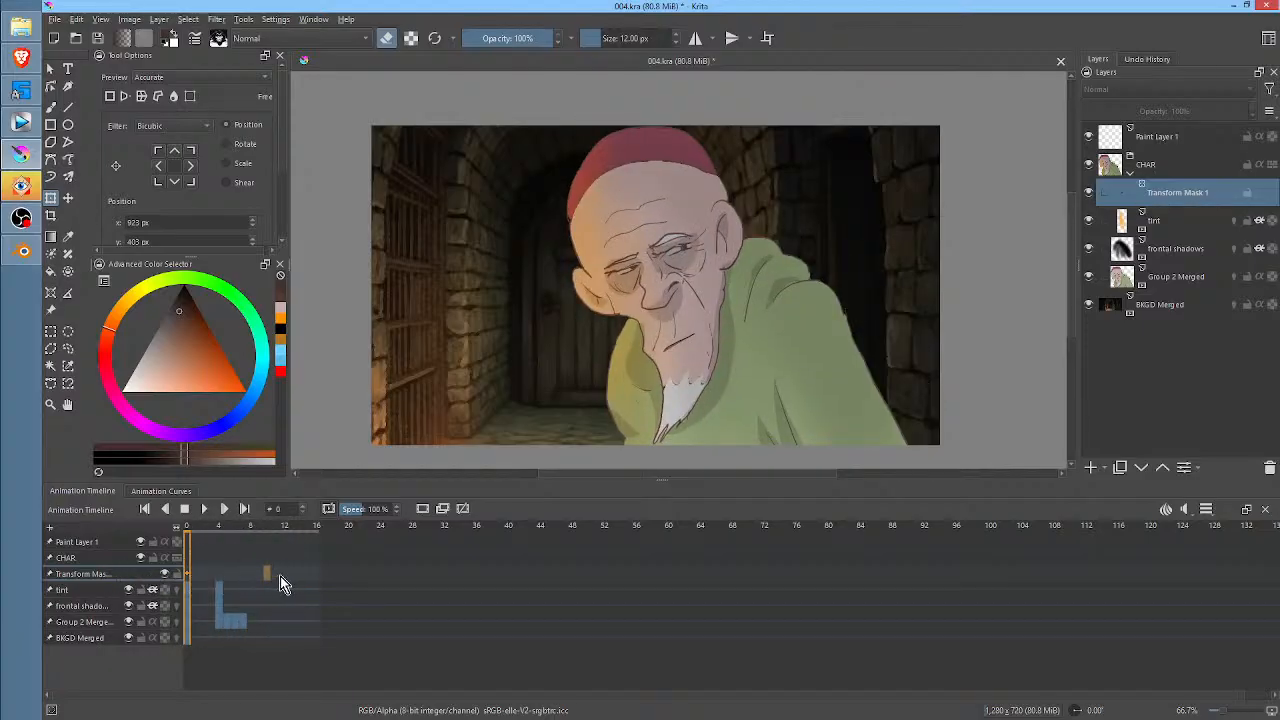
mouse_move(199, 522)
mouse_down()
mouse_move(254, 532)
mouse_move(190, 532)
mouse_up()
drag(190, 527, 217, 540)
- Look at the animation curves of Transform Mask 1 and return to frame 0 of the timeline
click(169, 492)
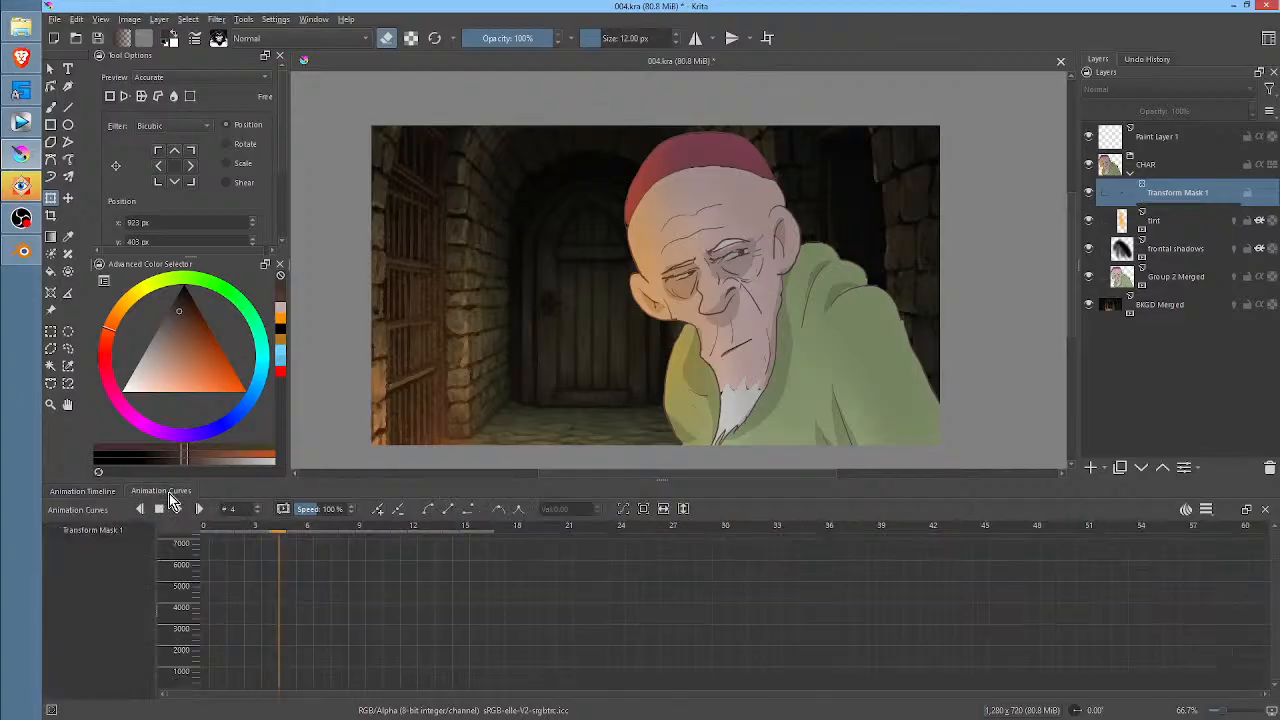
click(102, 491)
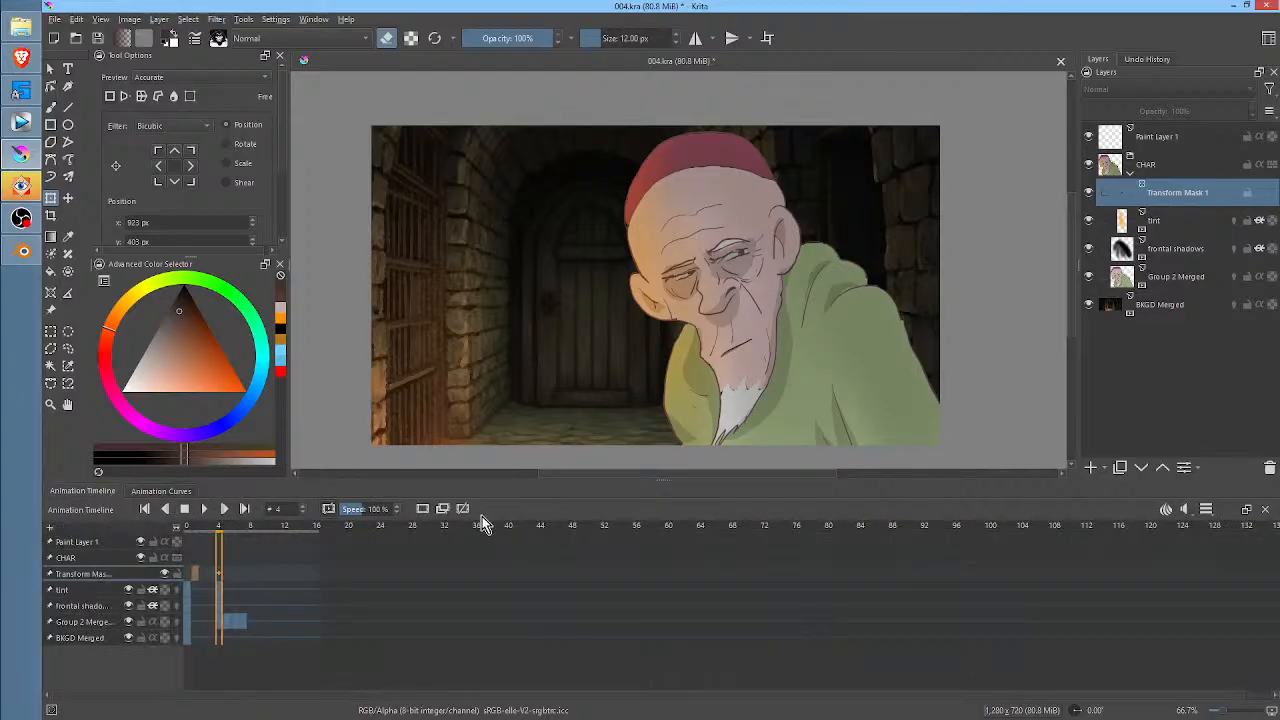
click(187, 532)
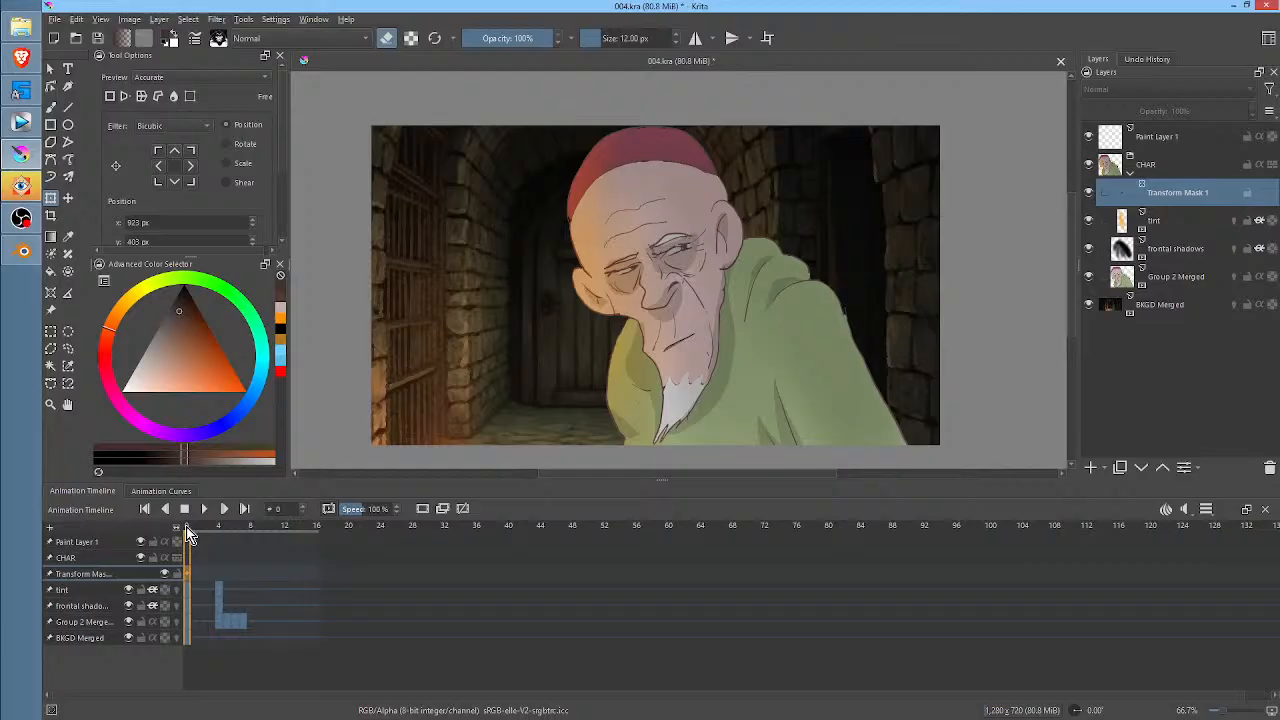
- Render frames 0 to 16 as a PNG image sequence into 003/RENDER/004, replacing the old frames there
key(ctrl+shift+r)
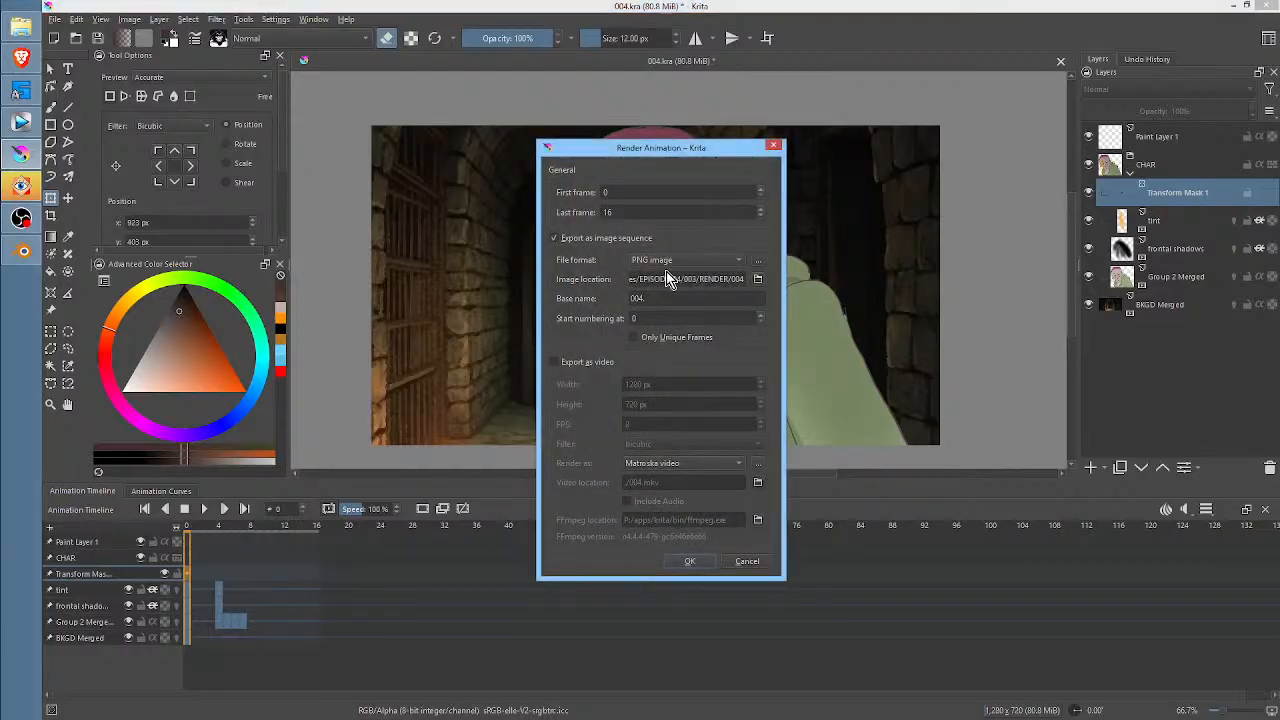
click(690, 561)
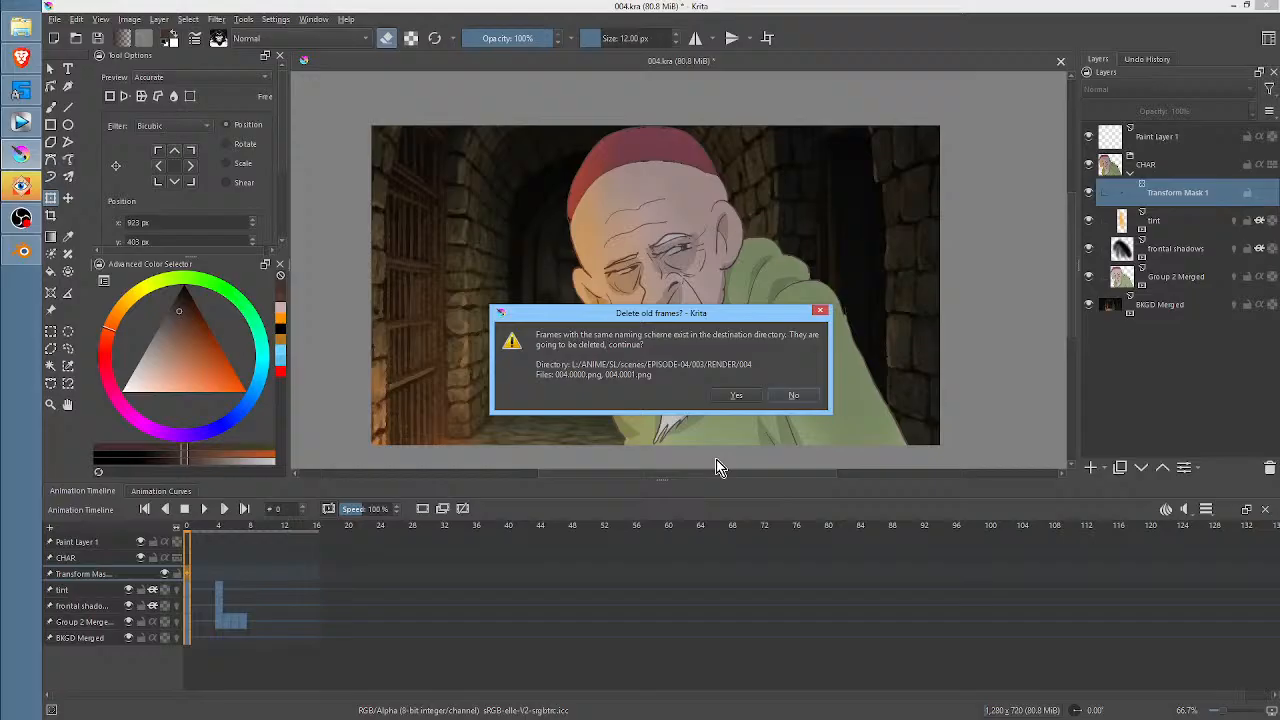
click(734, 396)
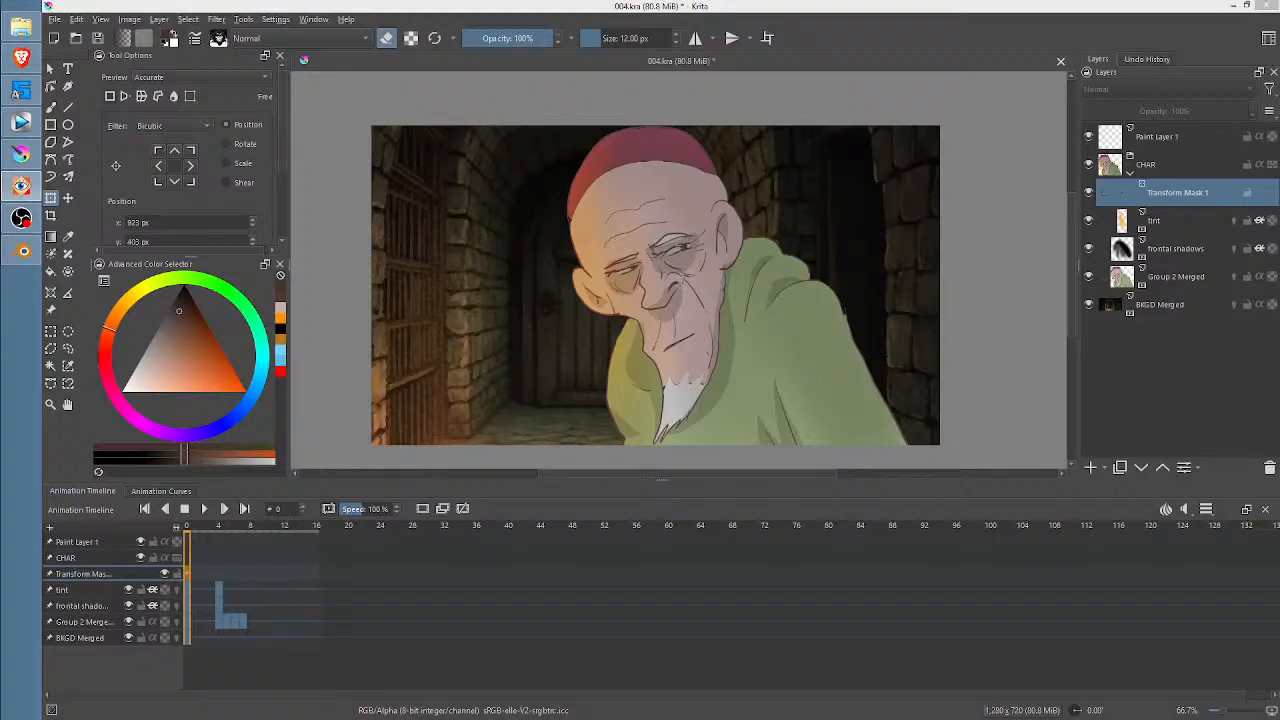
- Render frames 0 to 16 as a PNG image sequence with the image location changed to EPISODE-04/004/RENDER/004
click(665, 10)
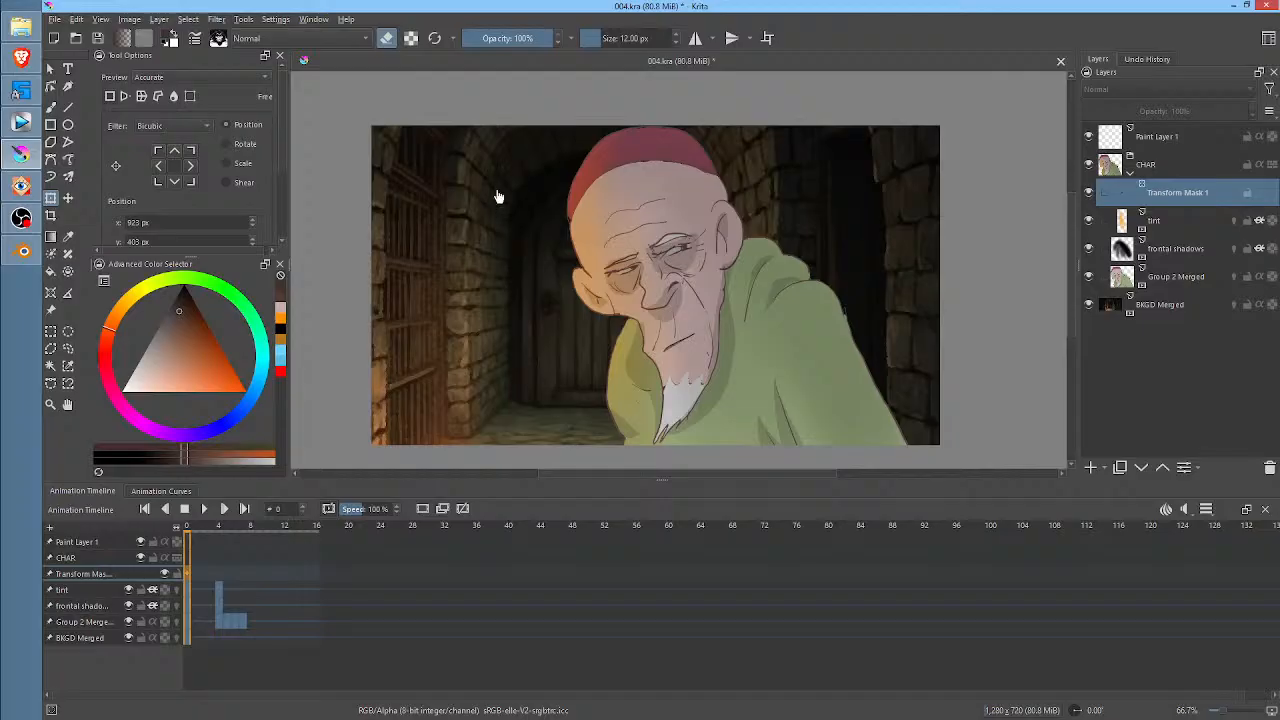
key(ctrl+shift+r)
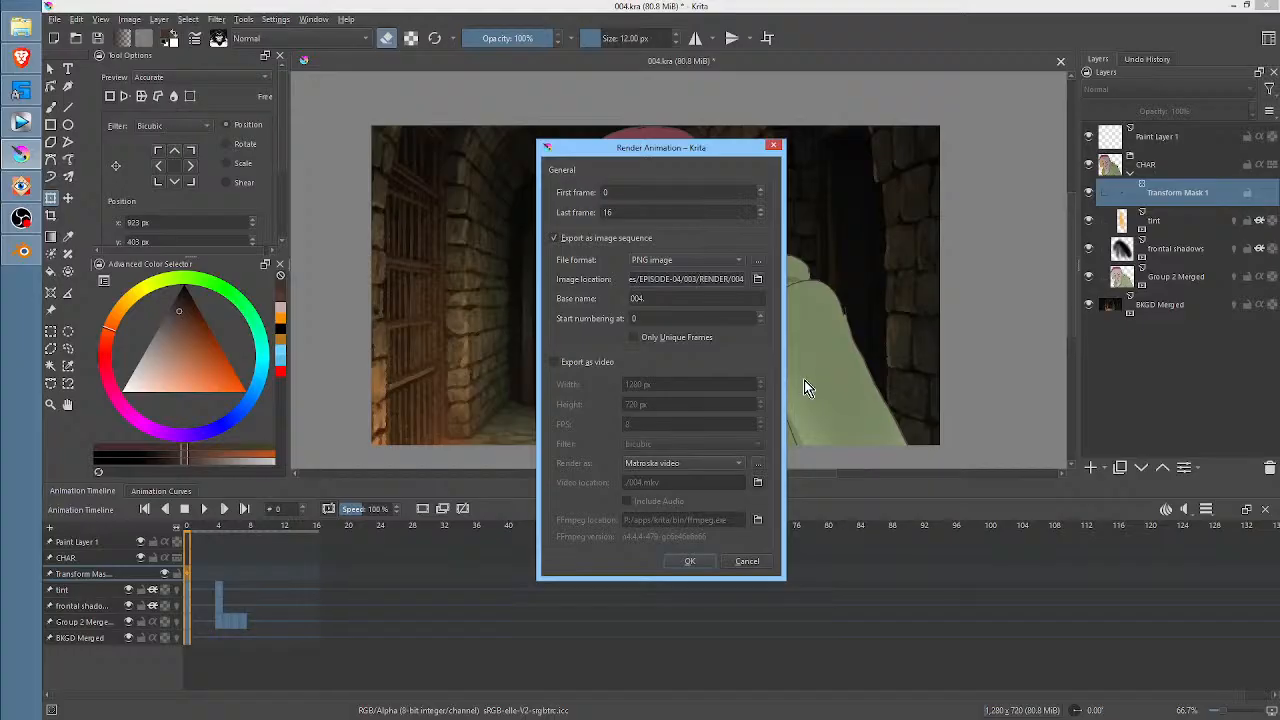
key(BackSpace)
key(BackSpace)
key(BackSpace)
key(BackSpace)
text(004)
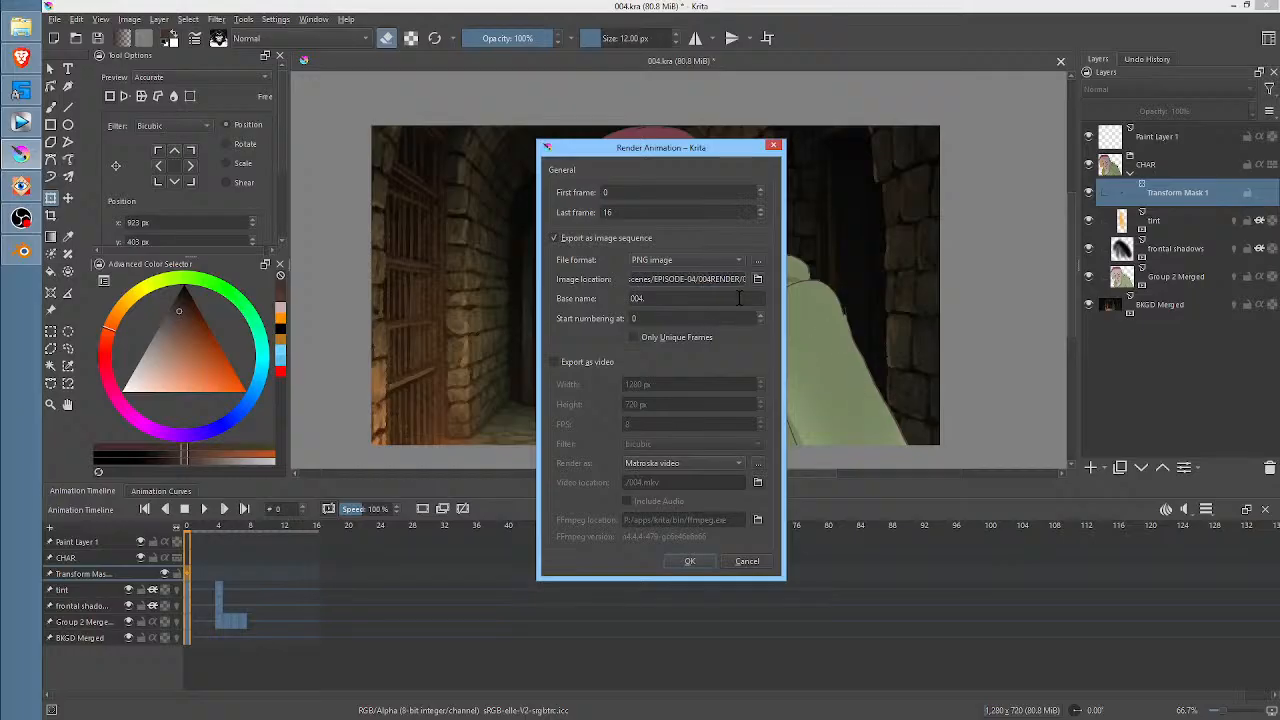
text(/)
drag(682, 148, 618, 40)
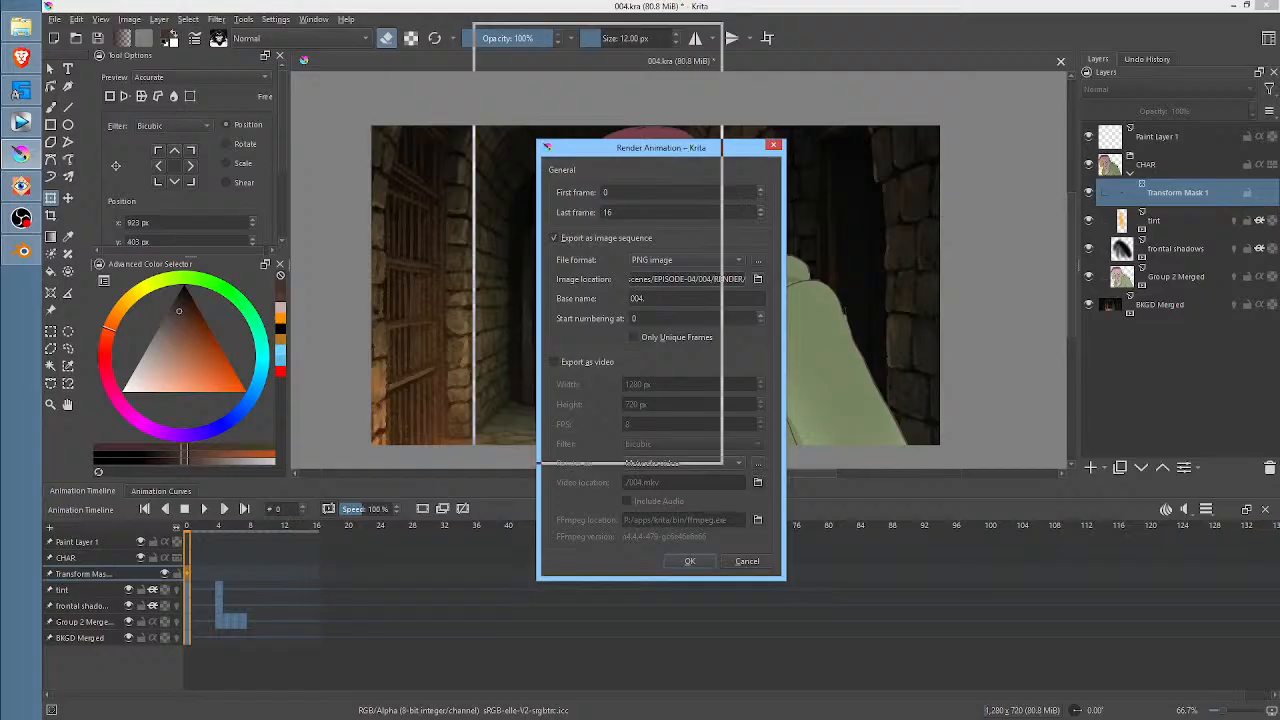
key(Escape)
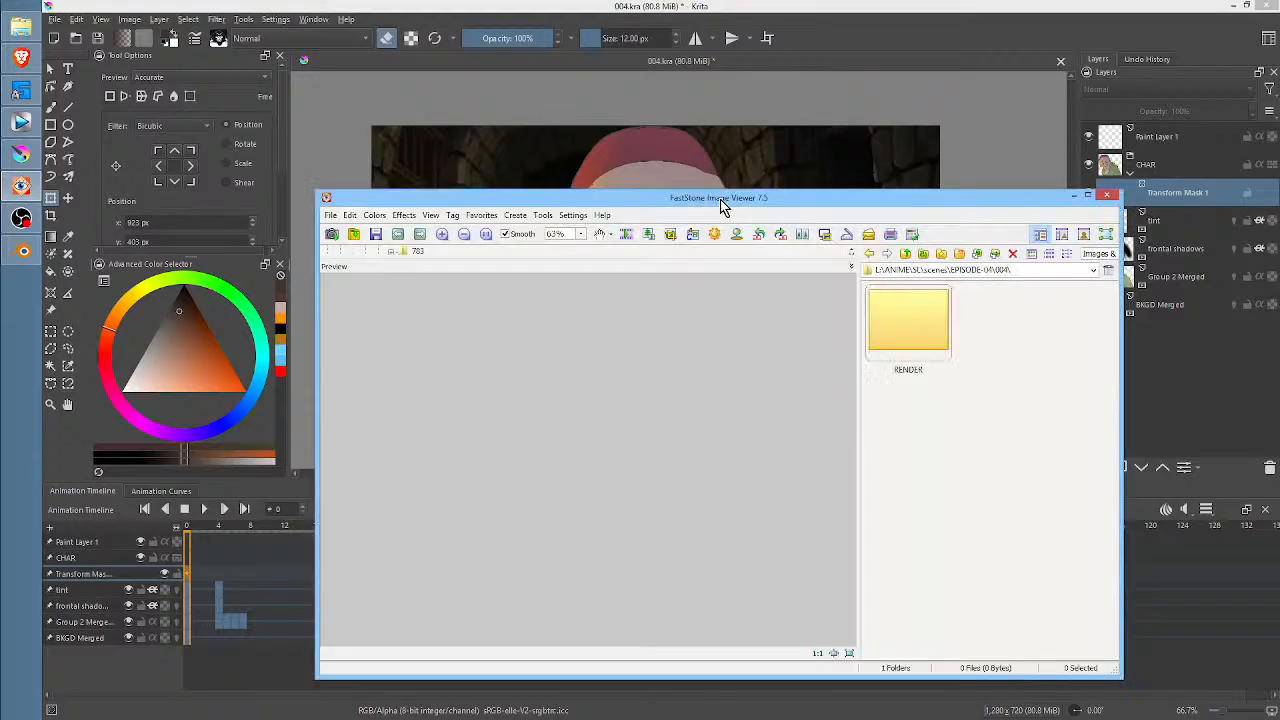
- In FastStone Image Viewer, compare the contents of the 004/RENDER and 003/RENDER folders under EPISODE-04
double_click(725, 203)
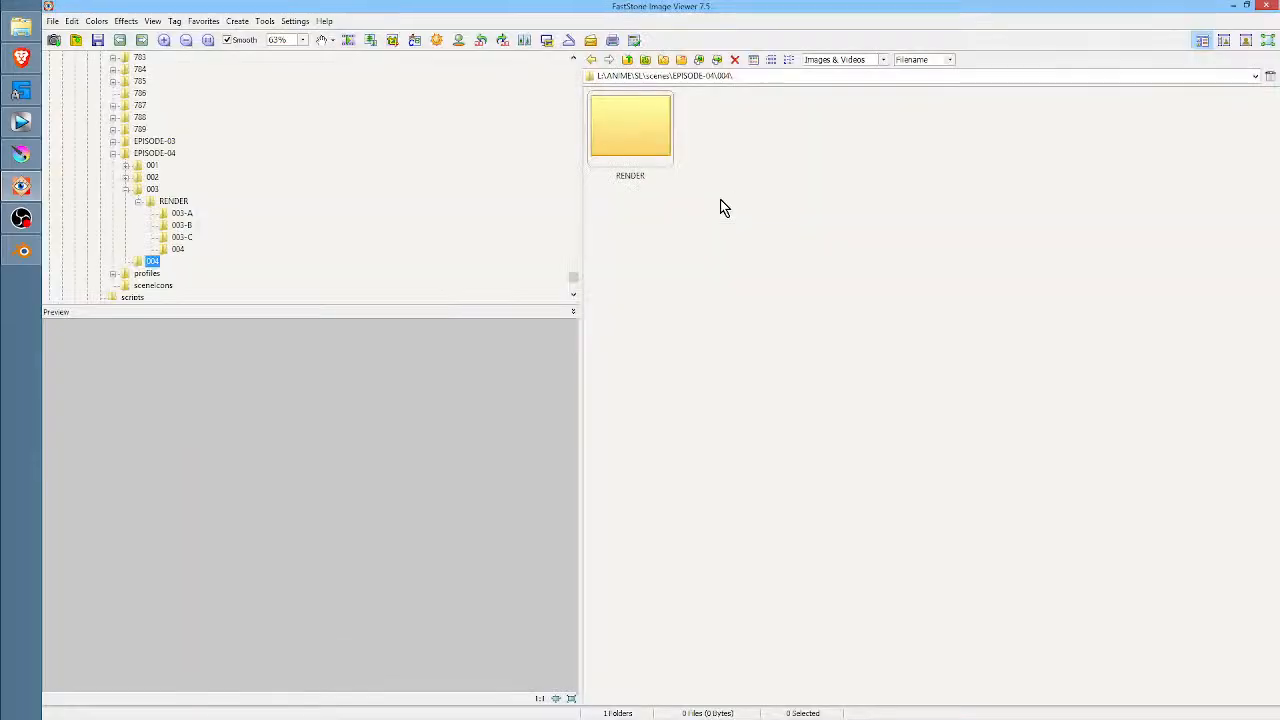
double_click(635, 121)
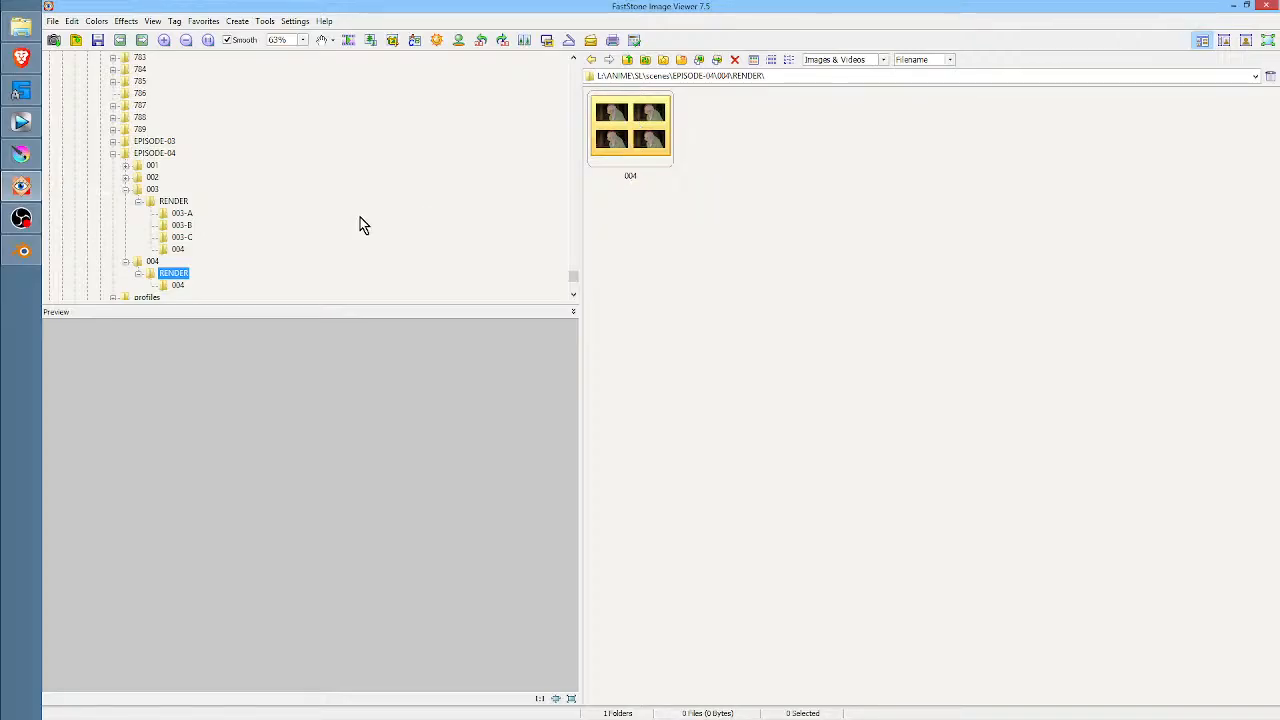
click(174, 201)
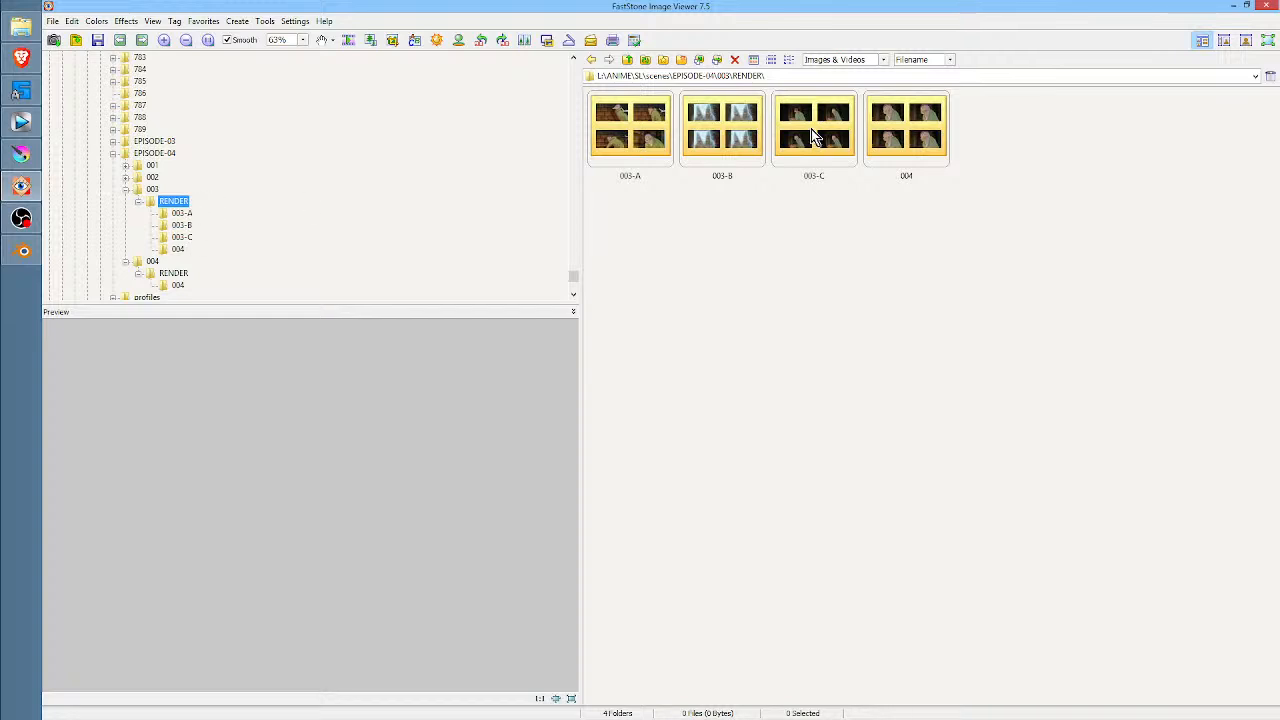
double_click(913, 121)
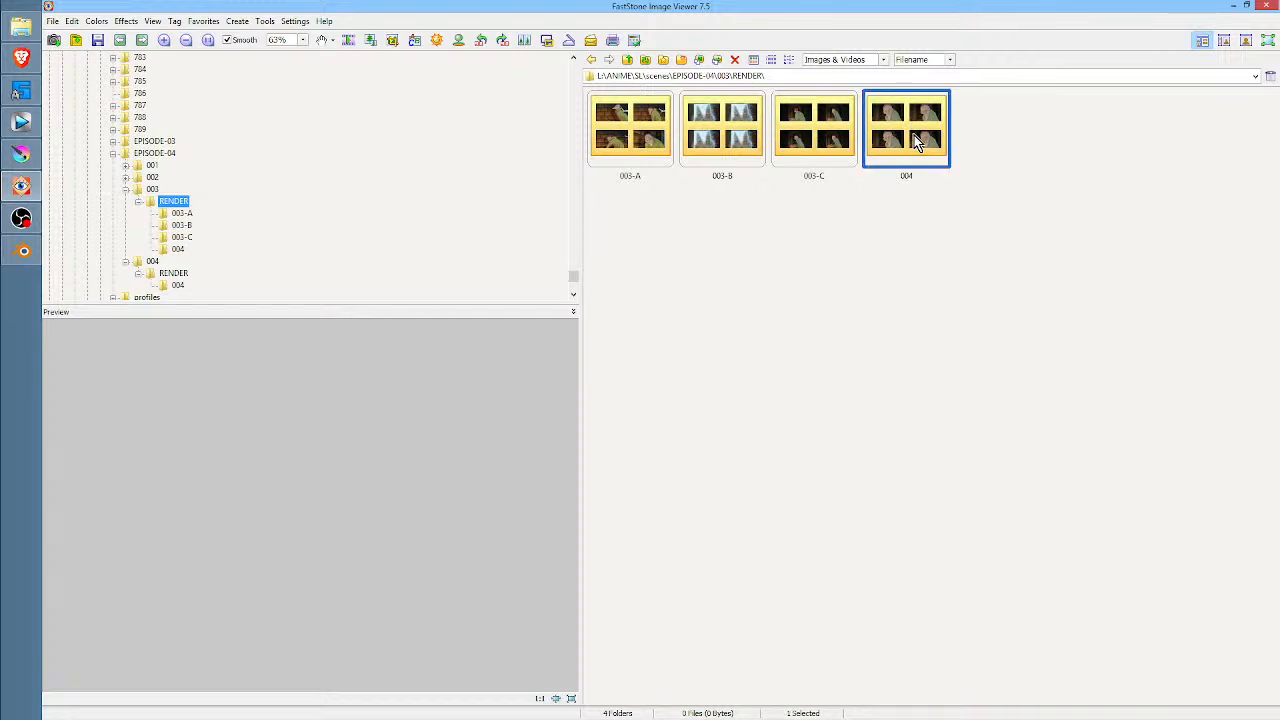
click(153, 190)
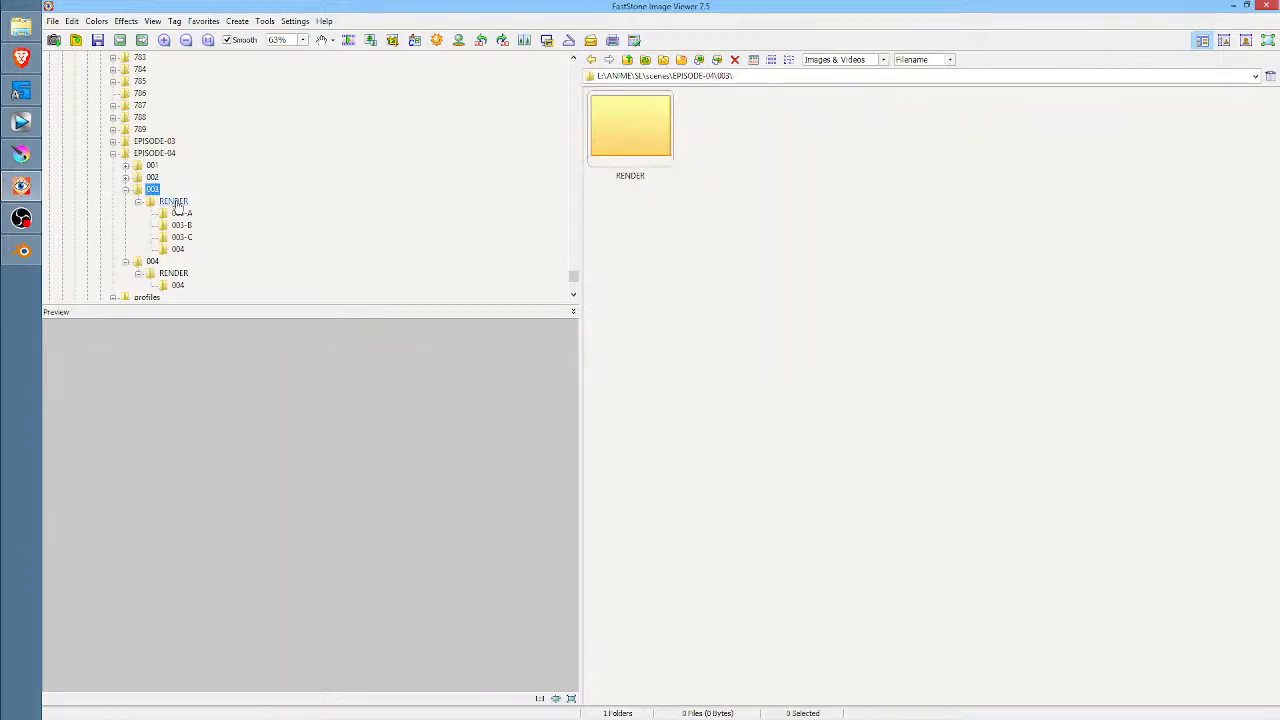
click(182, 203)
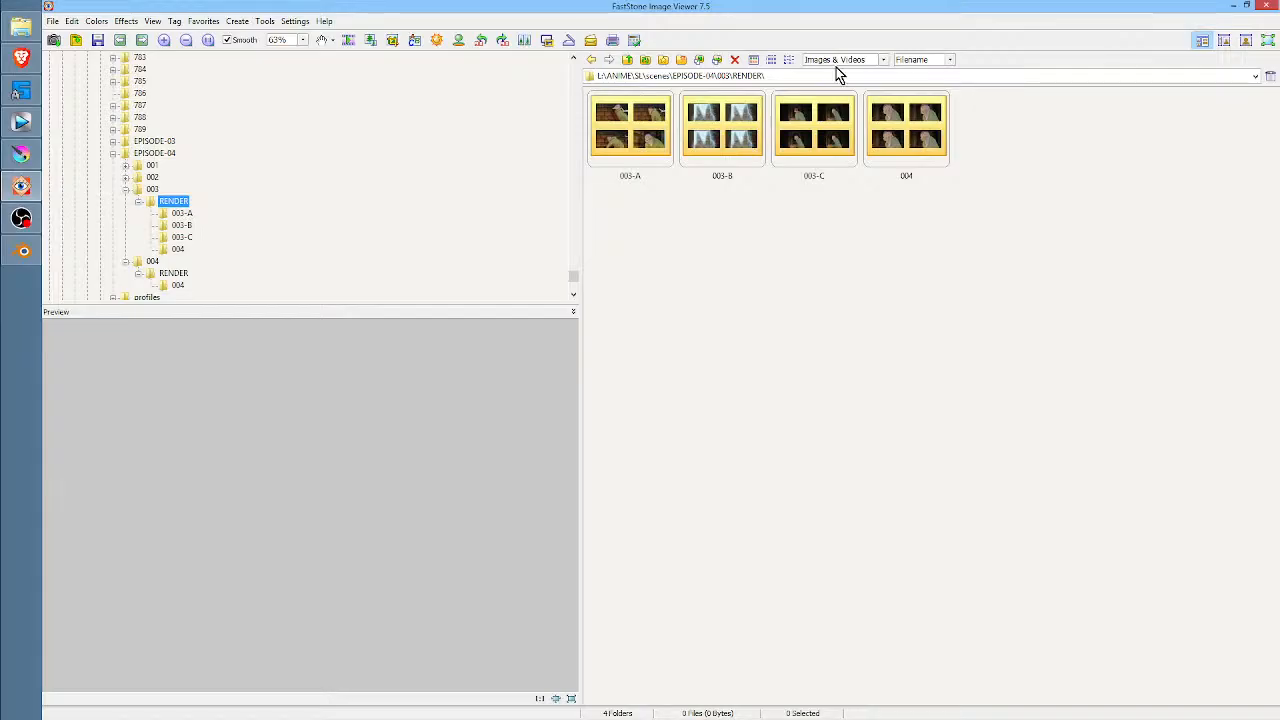
- Move all the rendered PNG frames from the 004/RENDER/004 subfolder up into the 004/RENDER folder
click(177, 285)
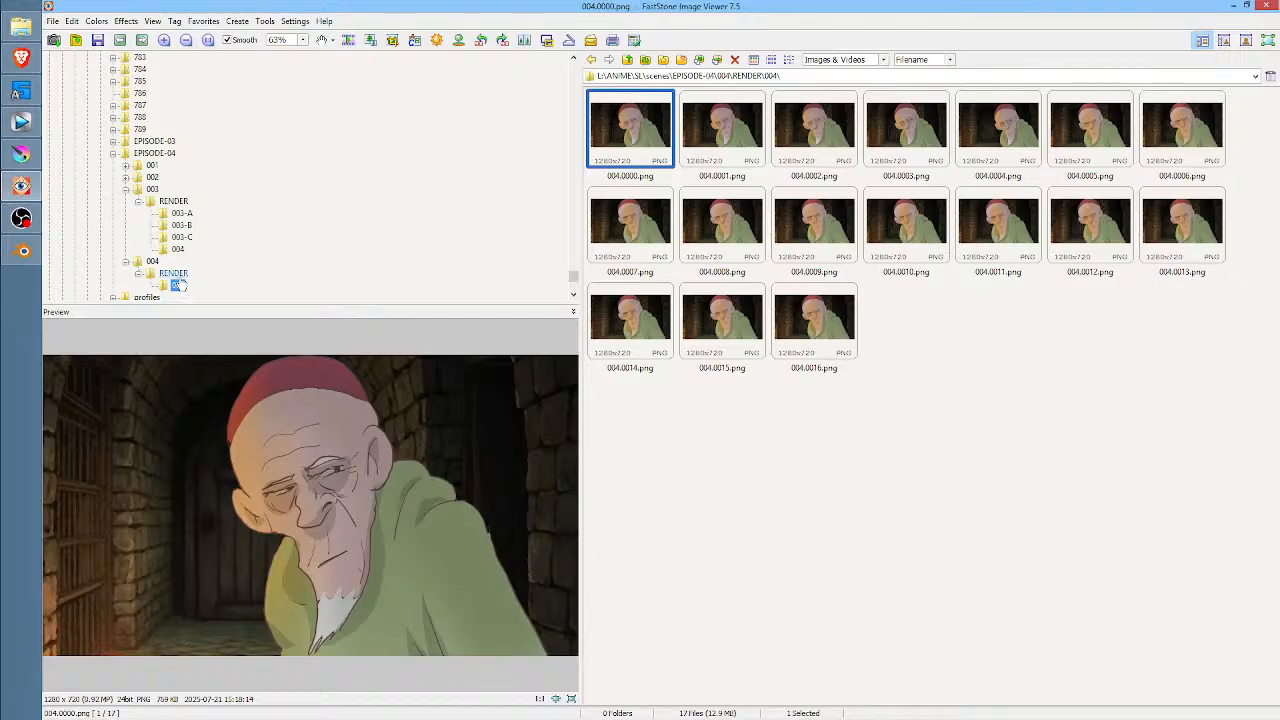
click(175, 274)
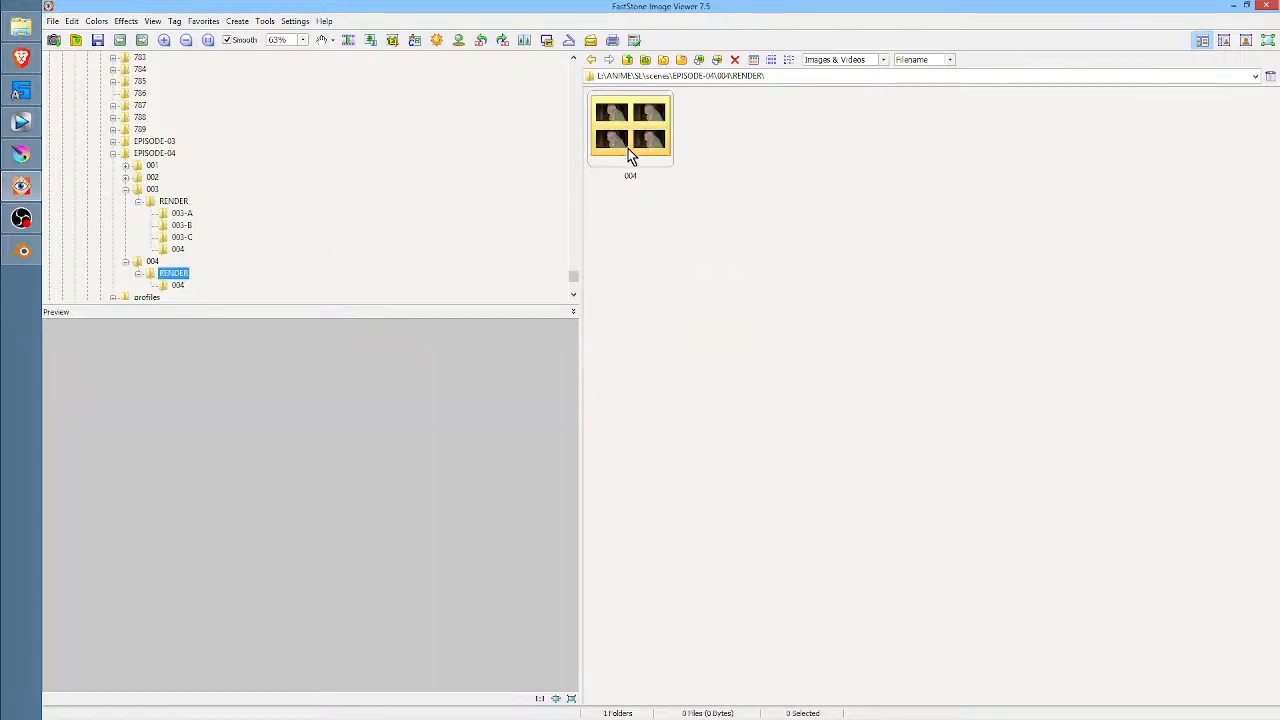
double_click(628, 150)
drag(1185, 428, 175, 274)
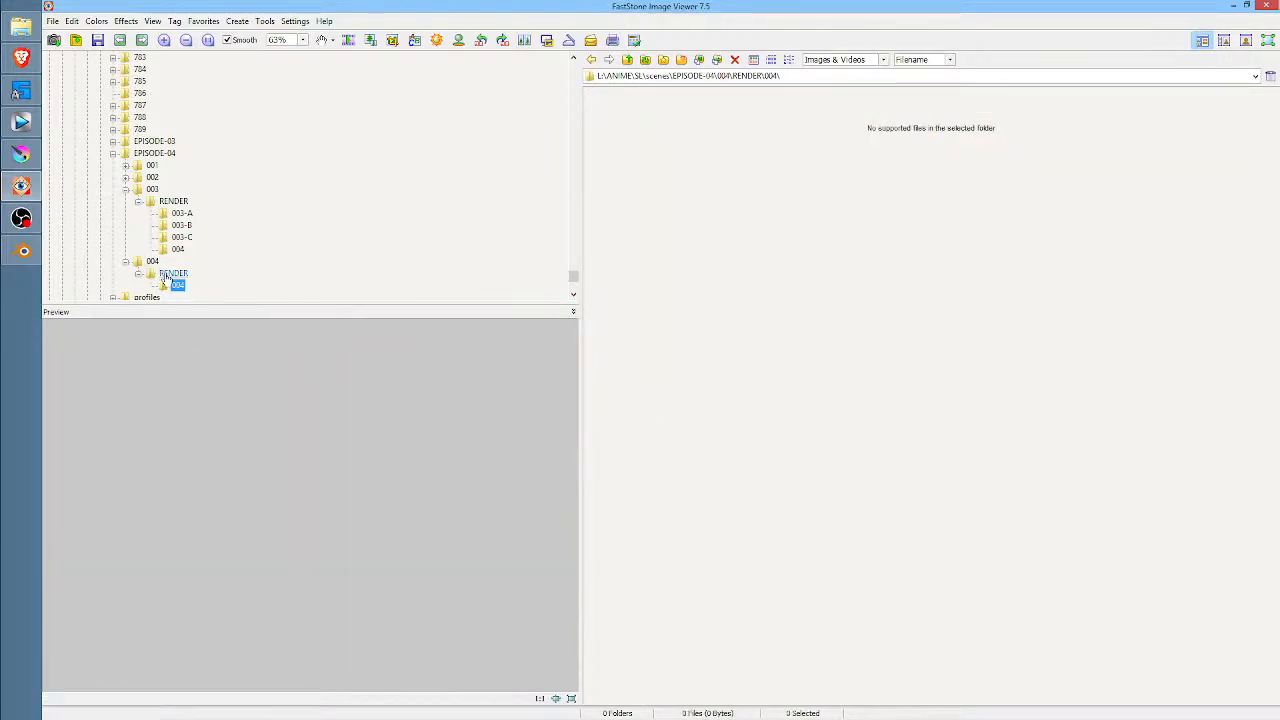
- Delete the emptied 004 subfolder inside EPISODE-04/004/RENDER
click(173, 273)
click(651, 145)
key(Delete)
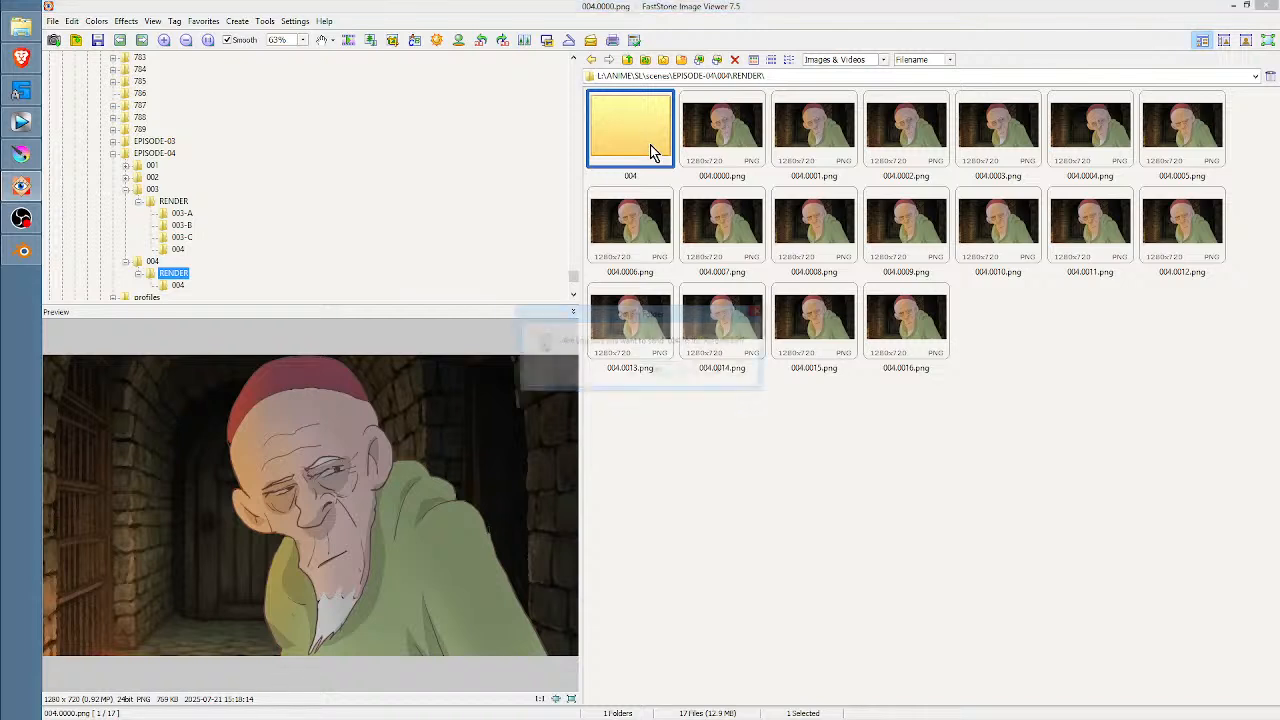
click(662, 367)
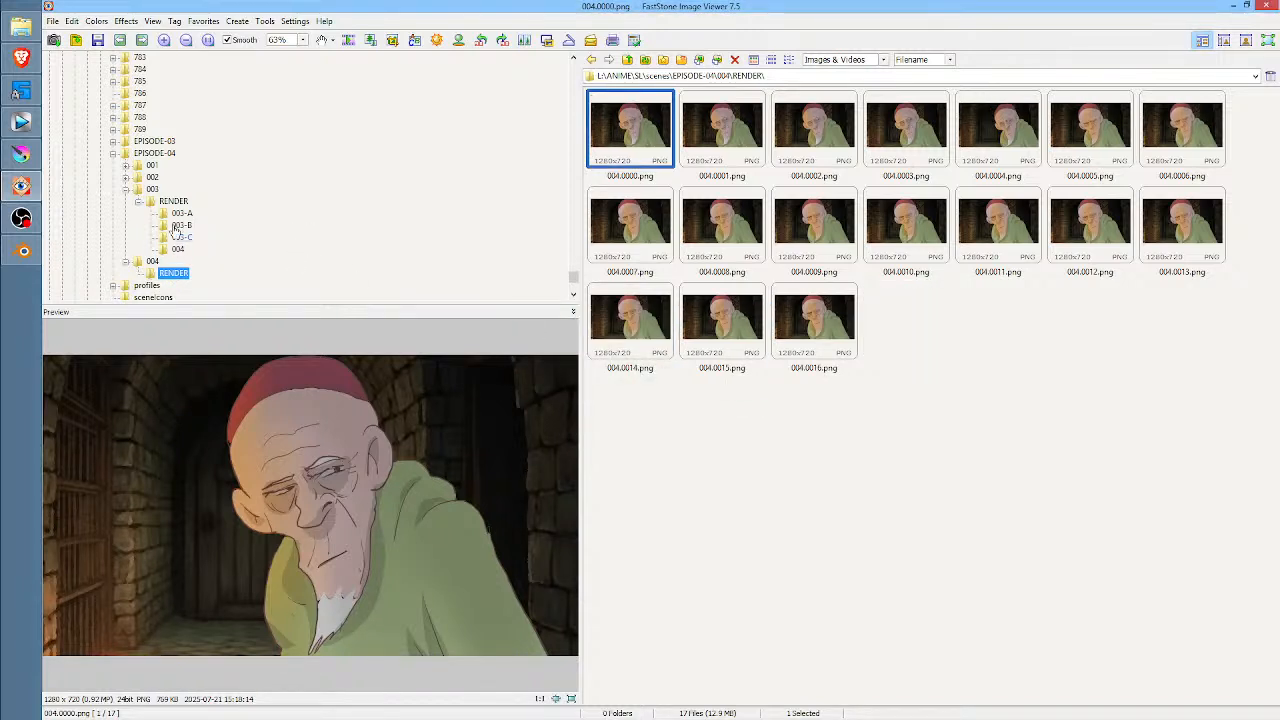
- Delete the misplaced 004 folder from EPISODE-04/003/RENDER and collapse the 003 folder
click(173, 202)
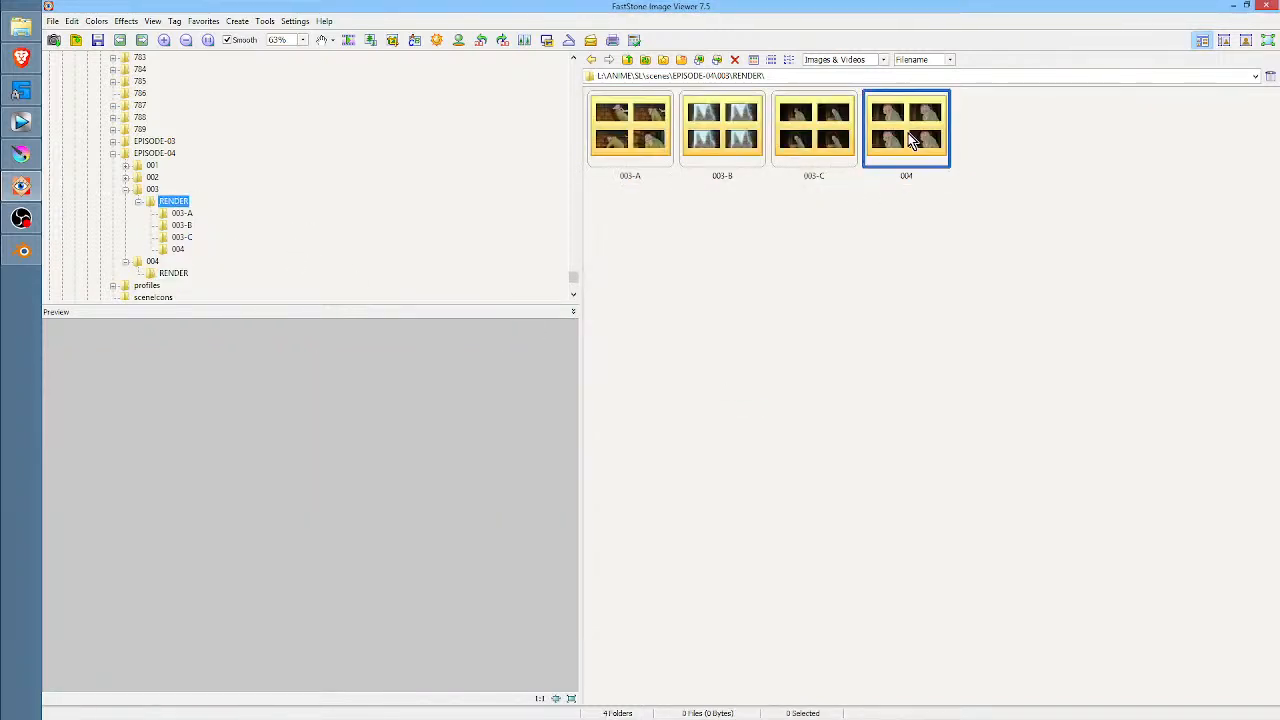
key(Delete)
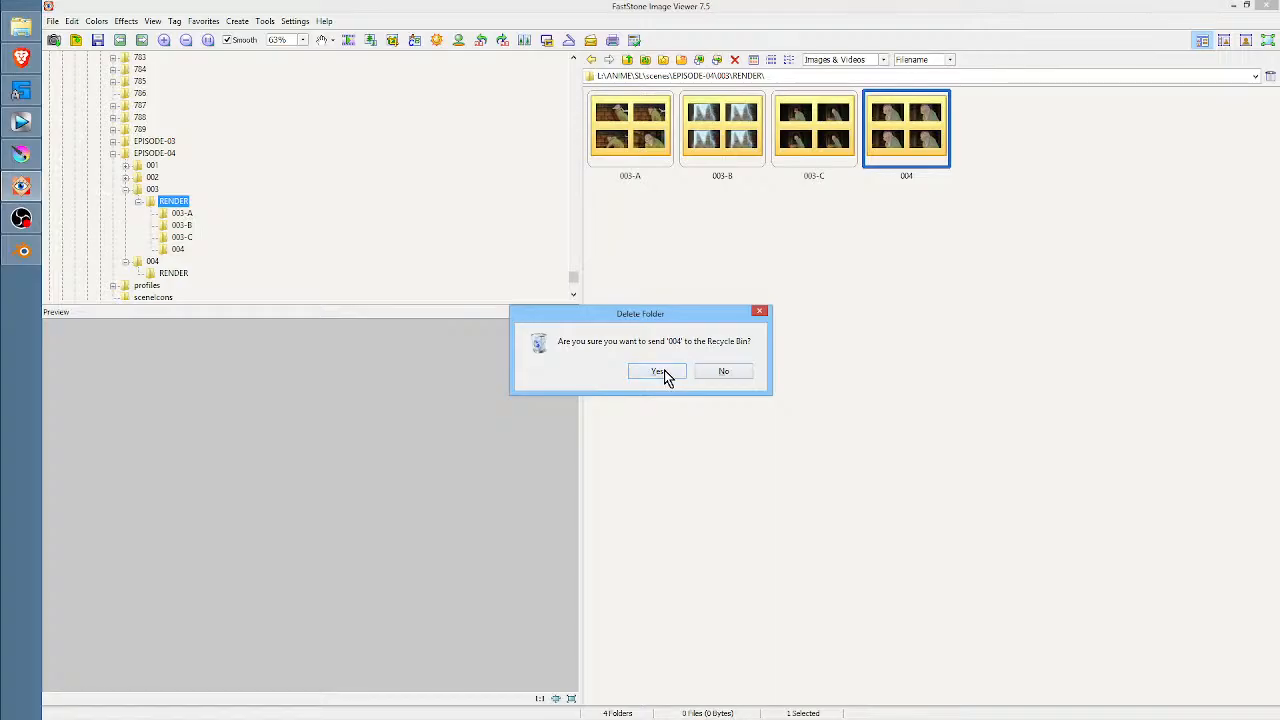
click(660, 372)
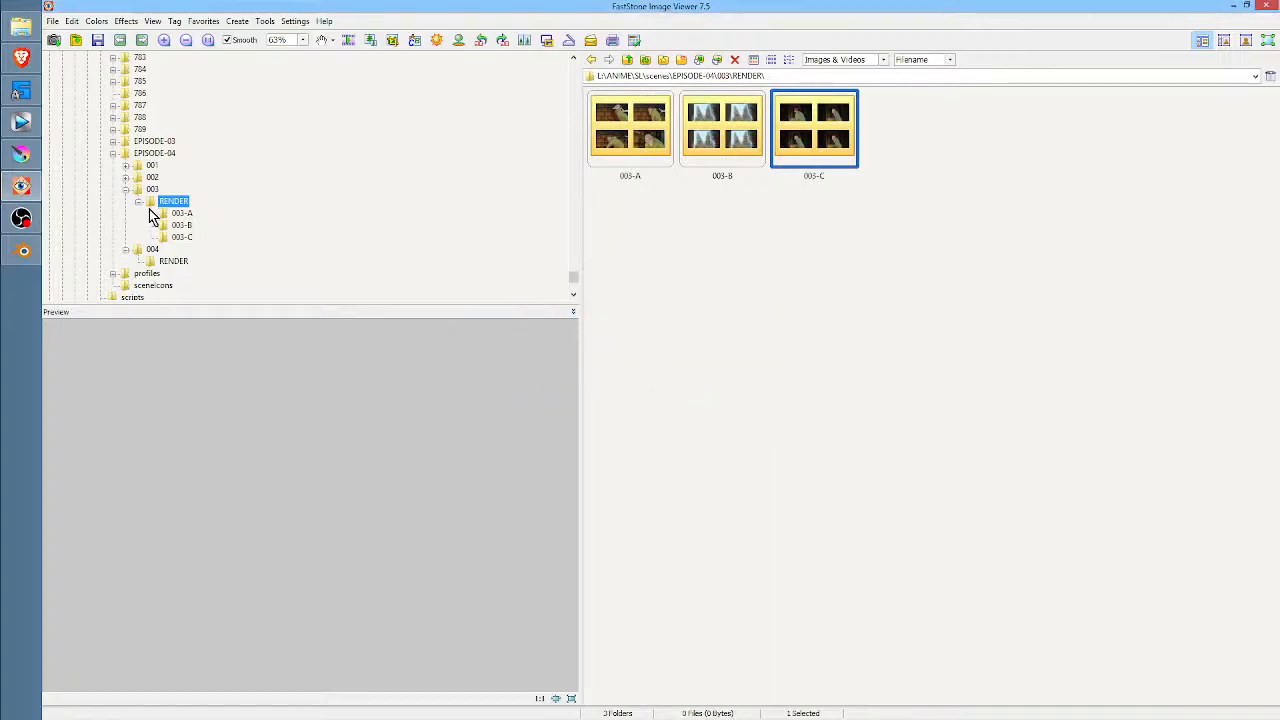
click(126, 190)
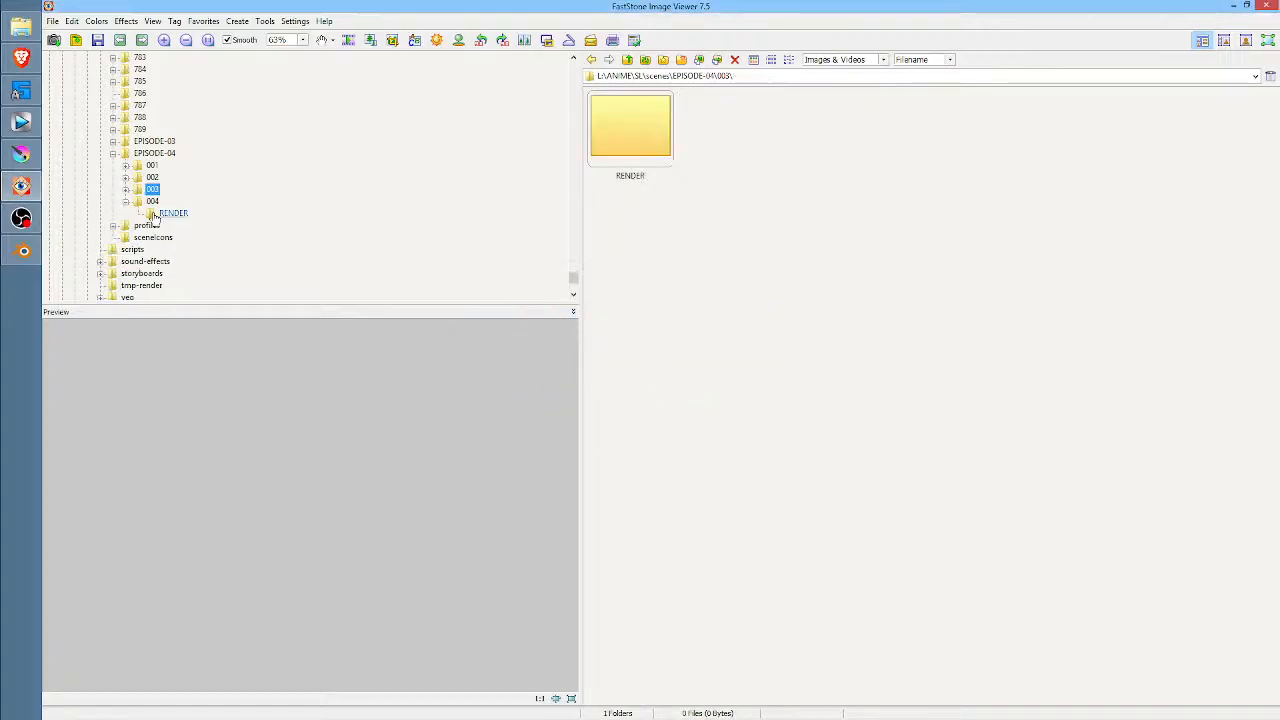
- Open the 004/RENDER folder and flip forward and back through the rendered frames to check the head's movement
click(175, 214)
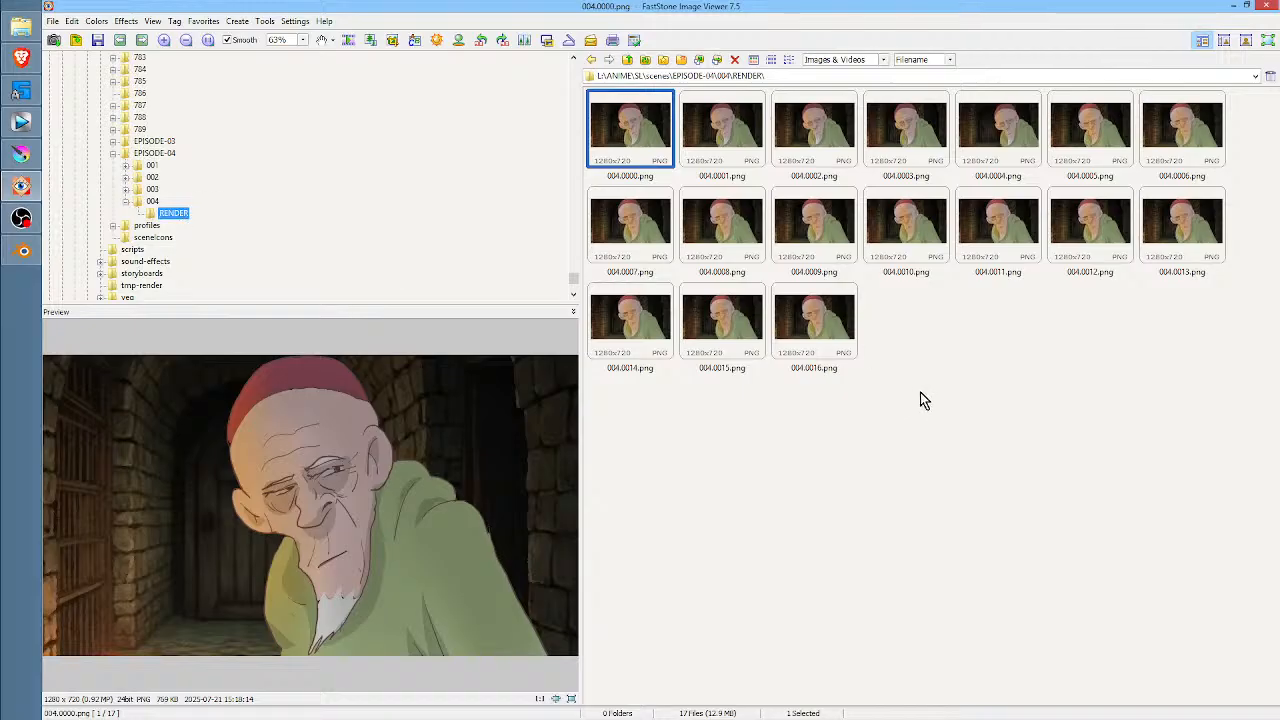
key(Right)
key(Right)
key(Right)
key(Right)
key(Right)
key(Right)
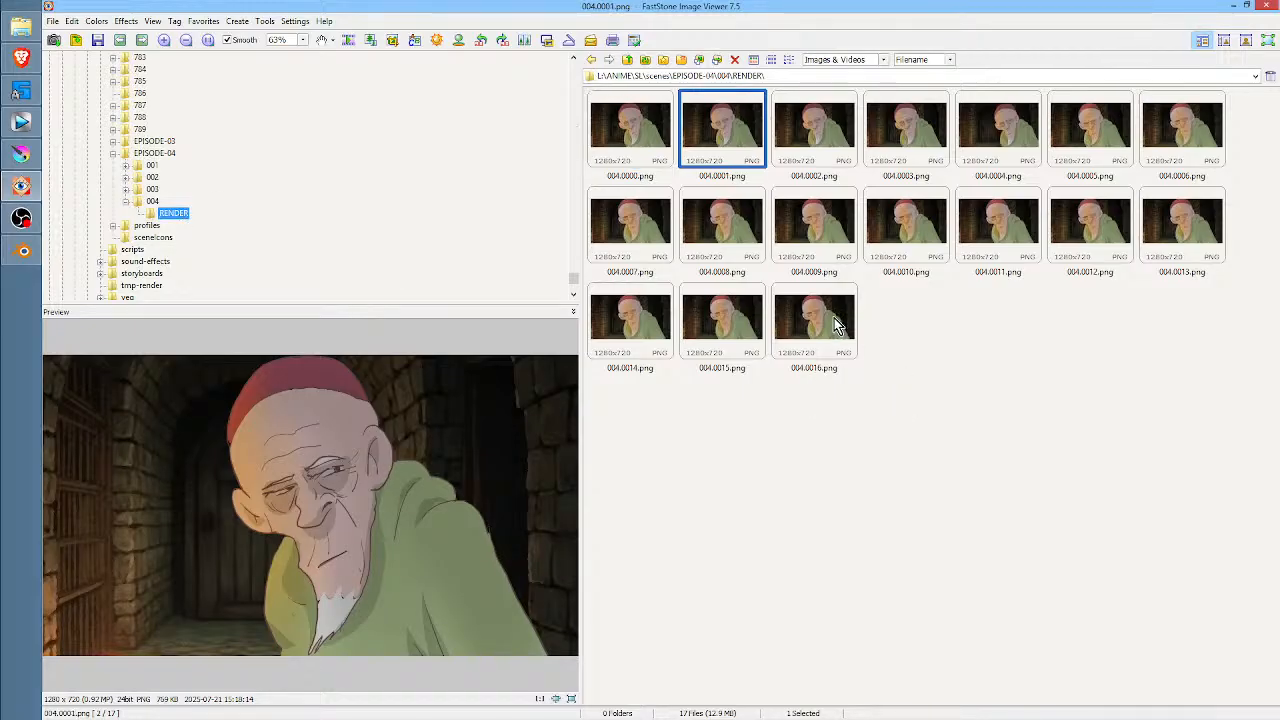
key(Right)
key(Right)
key(Right)
key(Right)
key(Right)
key(Right)
key(Right)
key(Right)
key(Right)
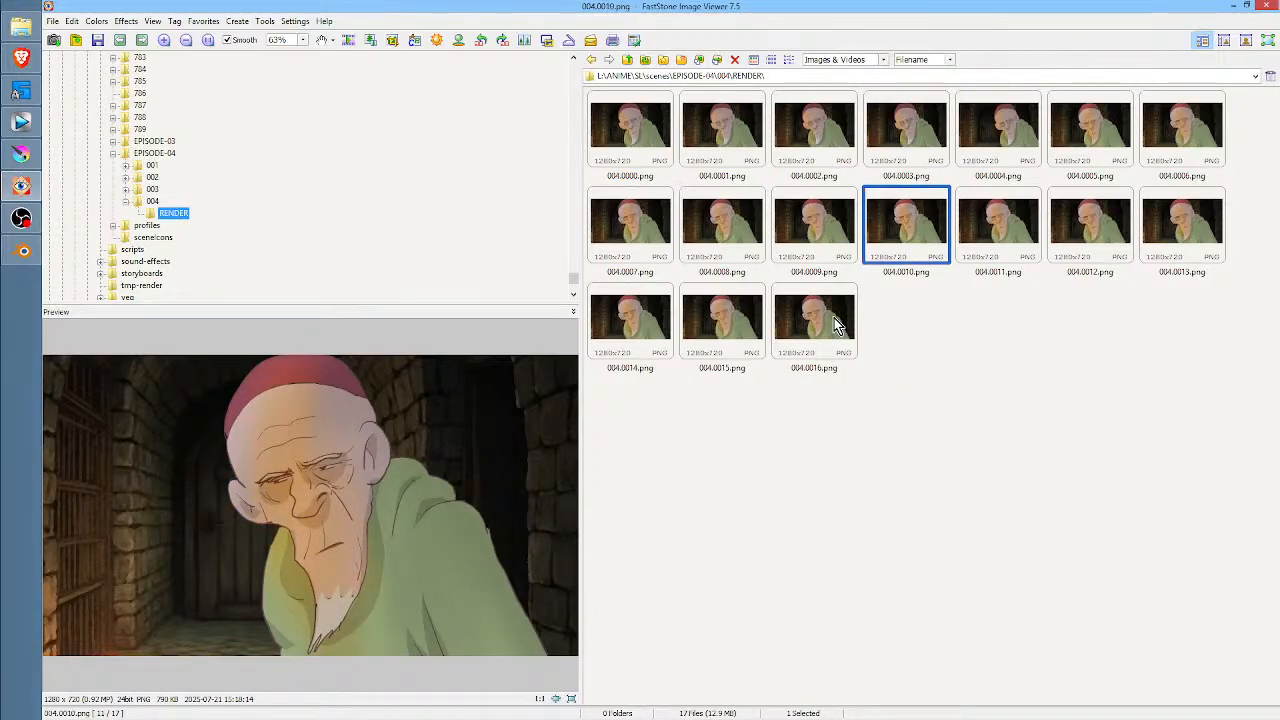
key(Right)
key(Left)
key(Left)
key(Left)
key(Left)
key(Left)
key(Left)
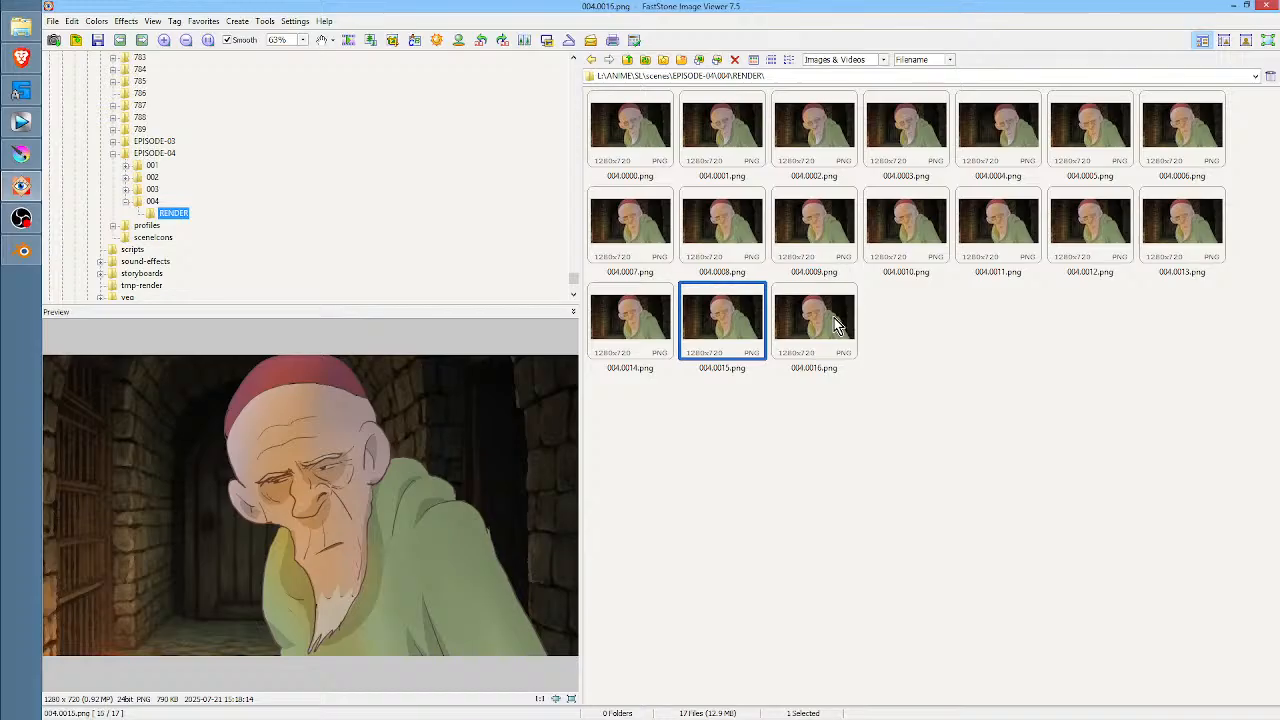
key(Left)
key(Left)
key(Left)
key(Left)
key(Left)
key(Left)
key(Left)
key(Left)
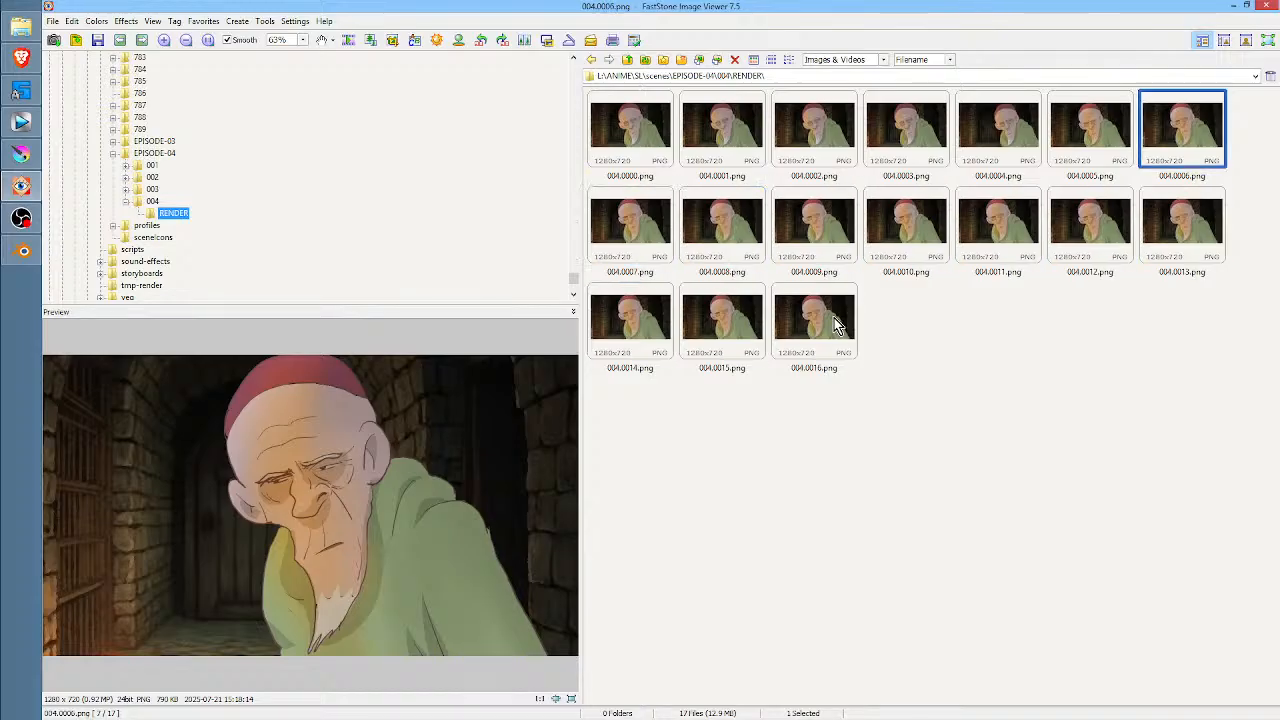
key(Left)
key(Left)
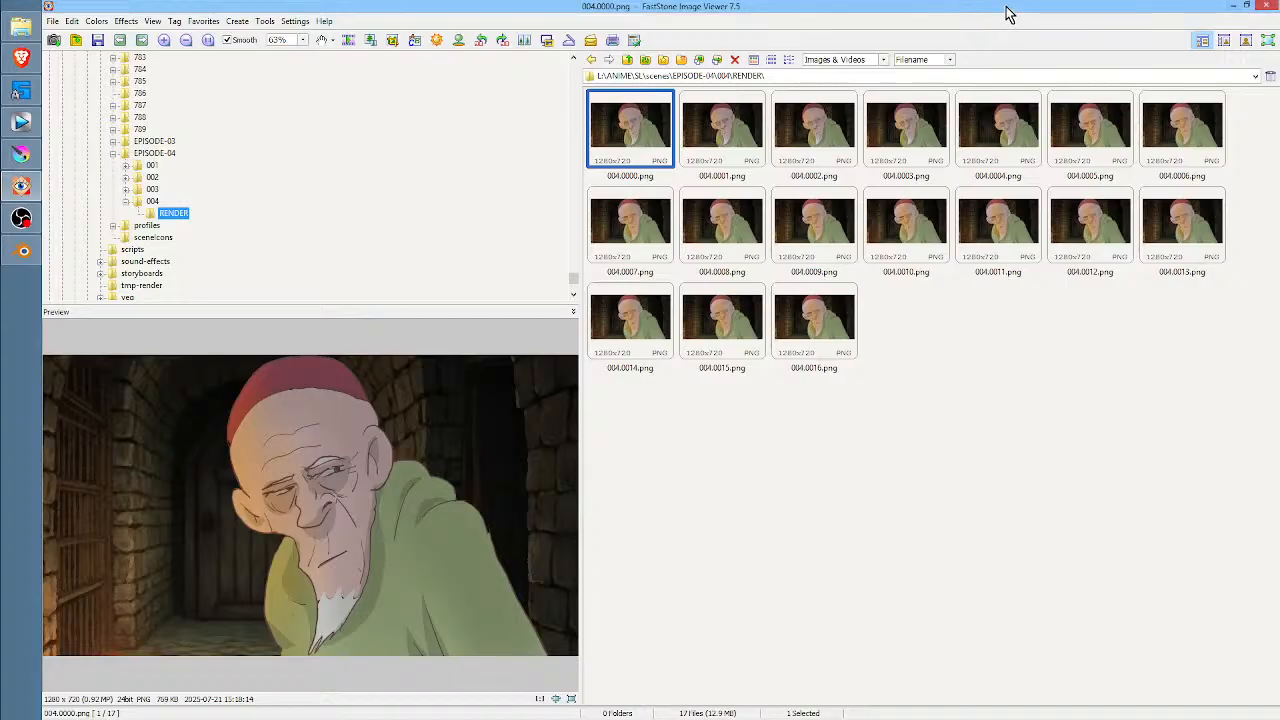
- Switch back to Krita and inspect Transform Mask 1's keyframes around frame 0 and its animation curves
click(1233, 5)
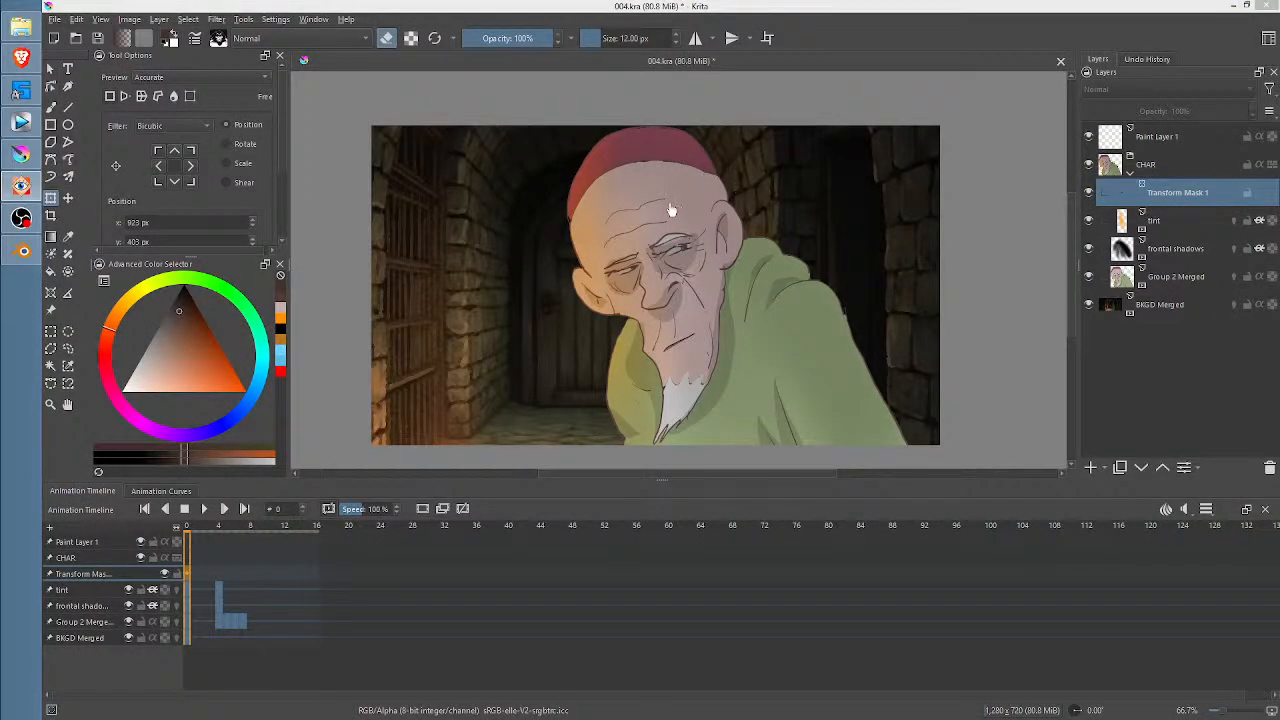
click(1196, 193)
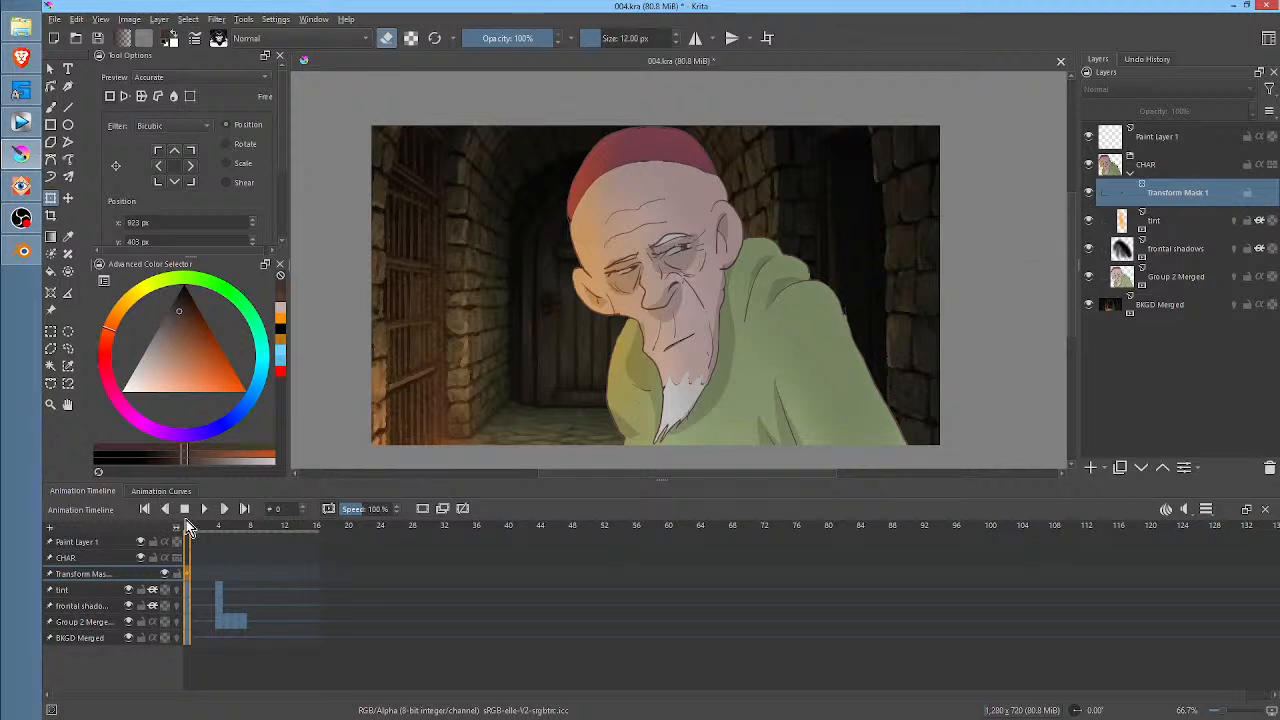
mouse_move(195, 535)
mouse_down()
mouse_move(240, 533)
mouse_move(189, 530)
mouse_up()
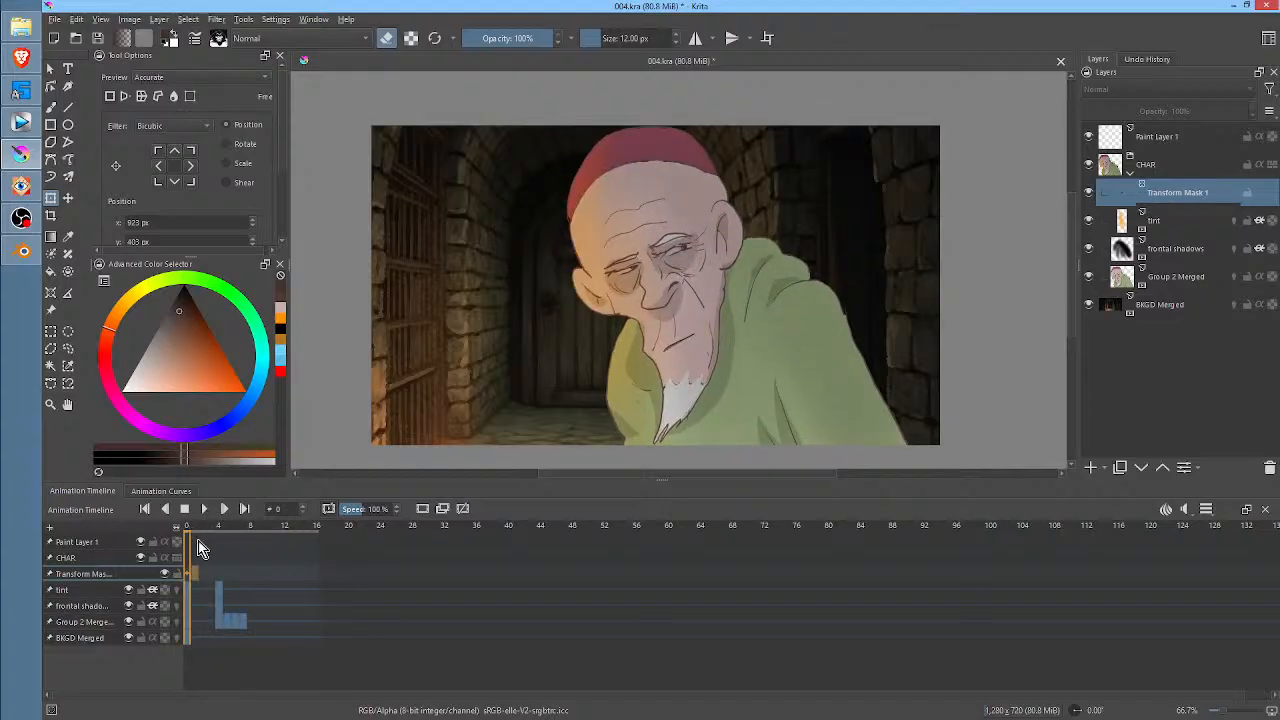
click(160, 491)
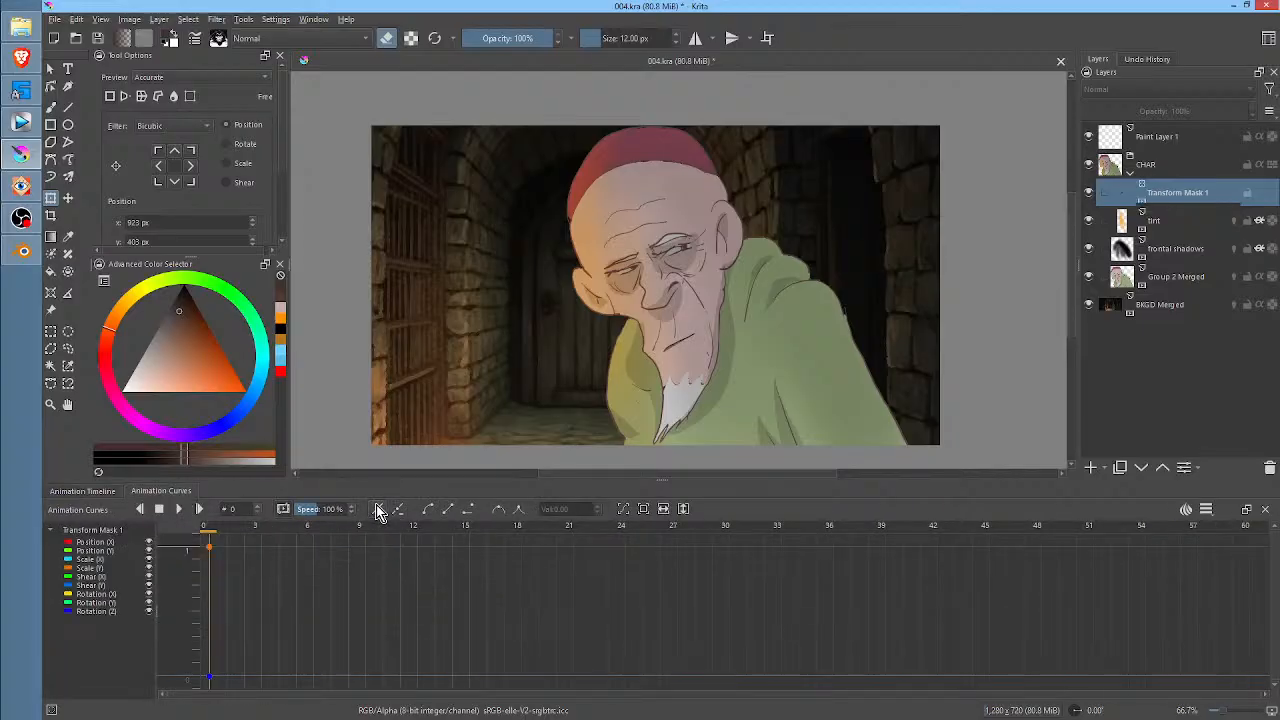
click(91, 493)
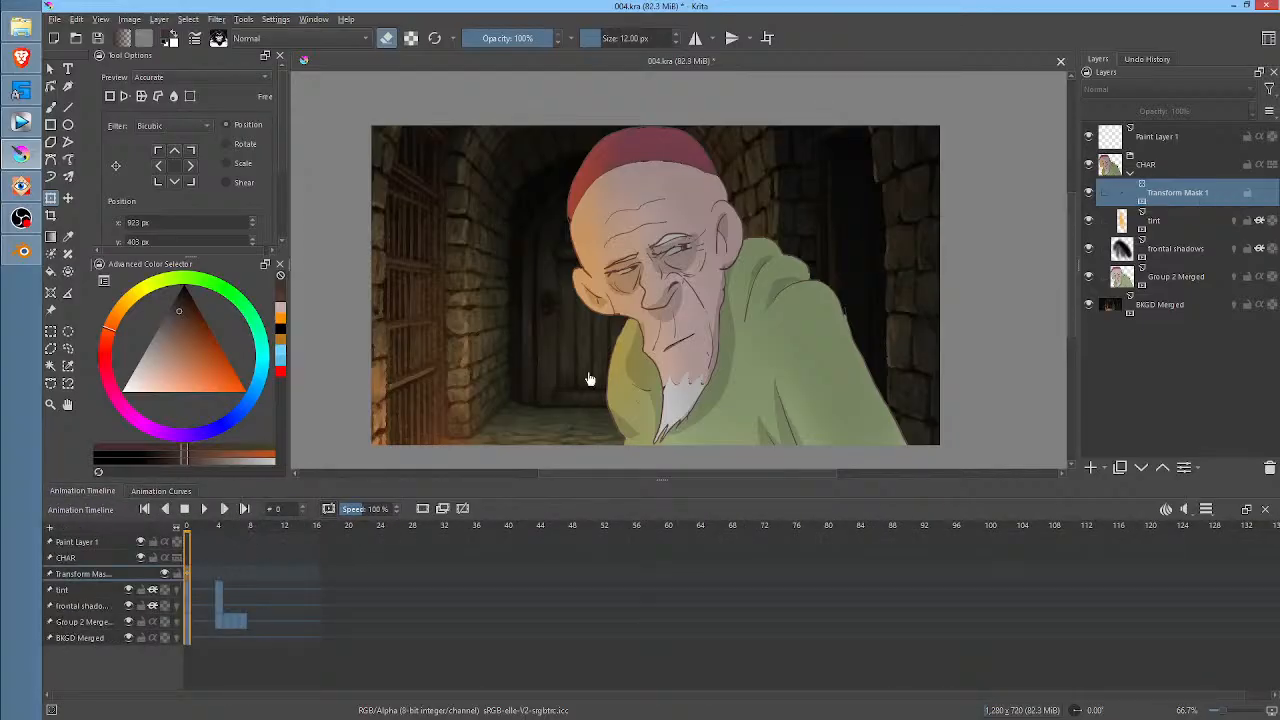
- Move the character to the right with Transform Mask 1 on frame 0, check the neighbouring frame, and hide the mask
click(715, 312)
drag(711, 331, 742, 344)
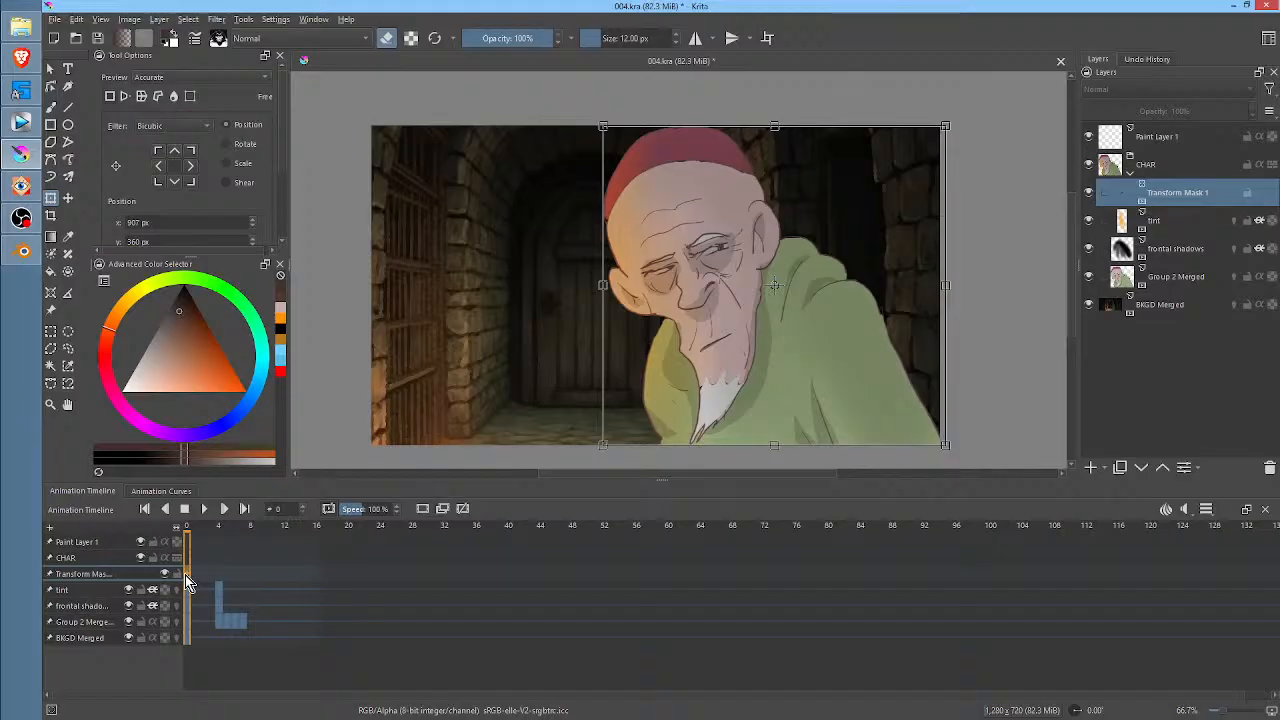
key(space)
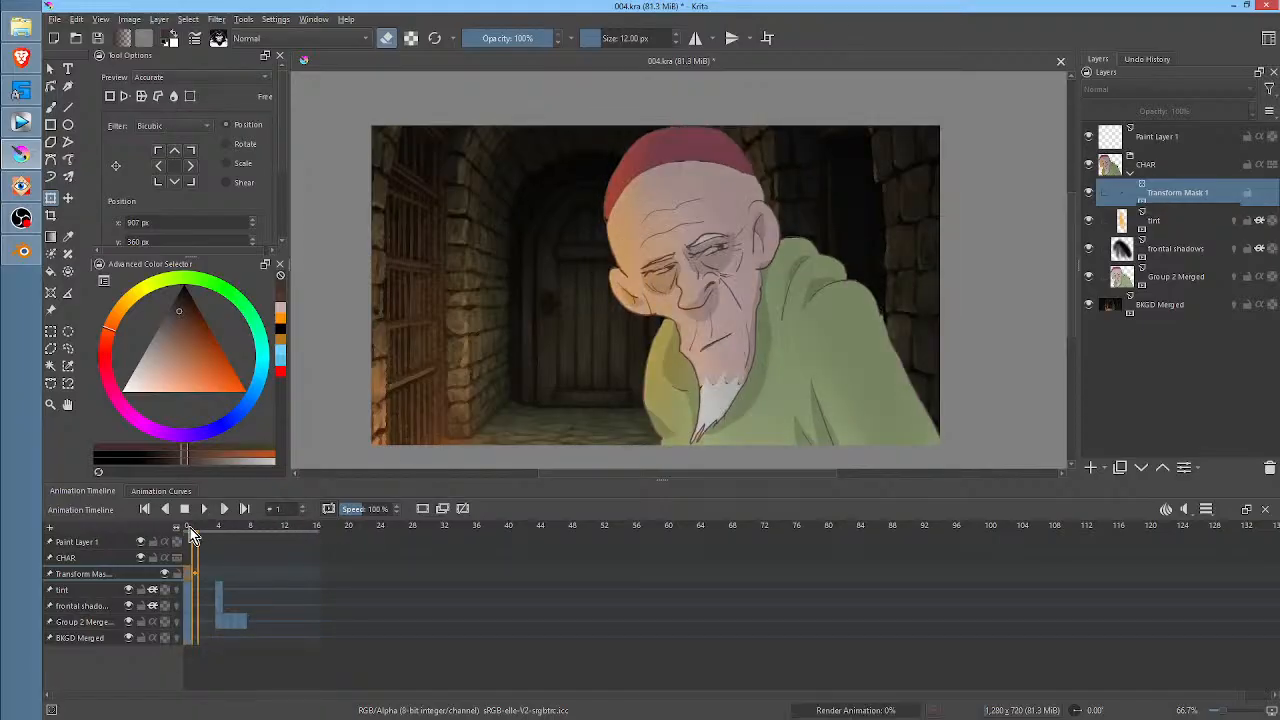
mouse_move(203, 530)
mouse_down()
mouse_move(227, 533)
mouse_move(187, 533)
mouse_up()
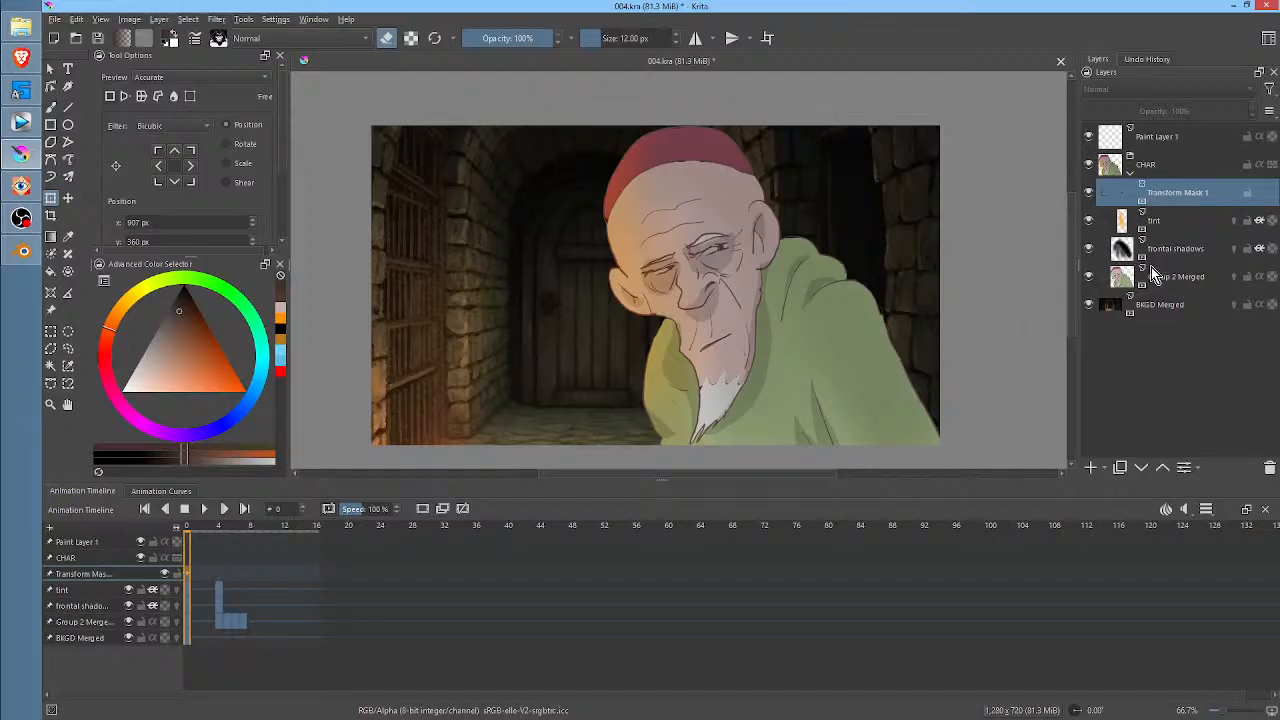
click(1089, 194)
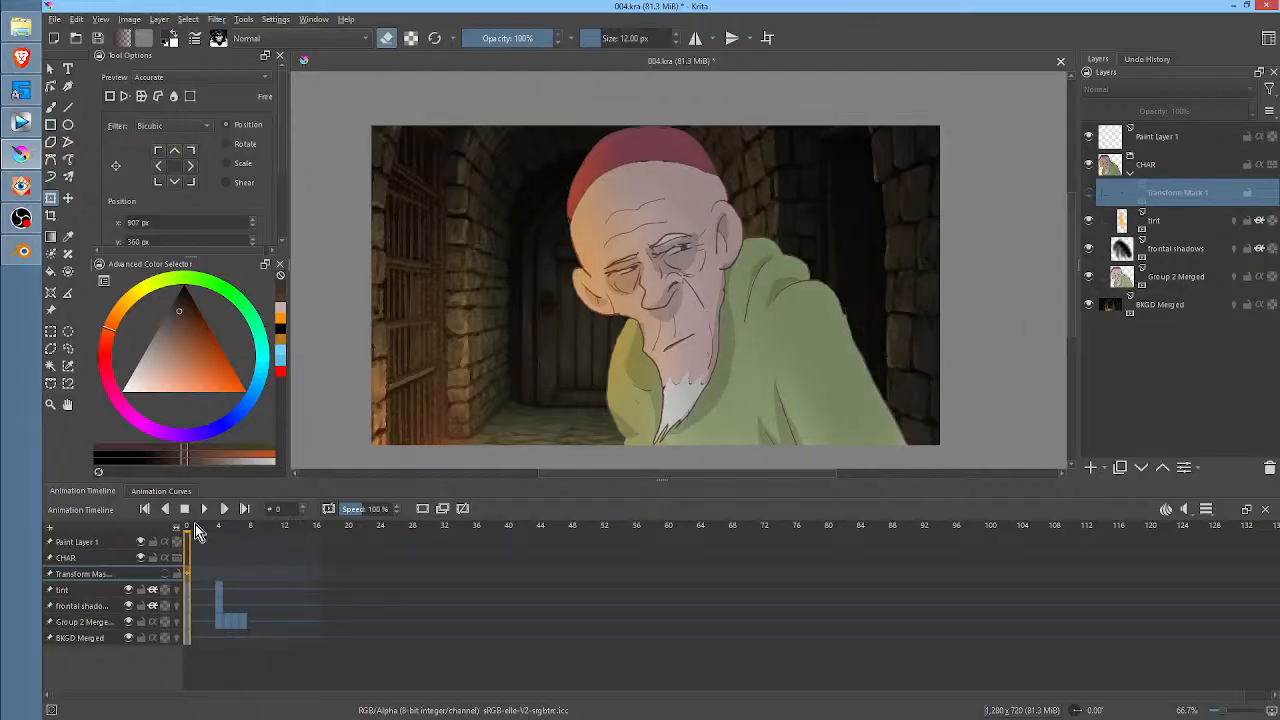
- Show Transform Mask 1 again and undo the recent edits back to before the mask was added to the CHAR group
mouse_move(192, 528)
mouse_down()
mouse_move(250, 545)
mouse_move(190, 547)
mouse_up()
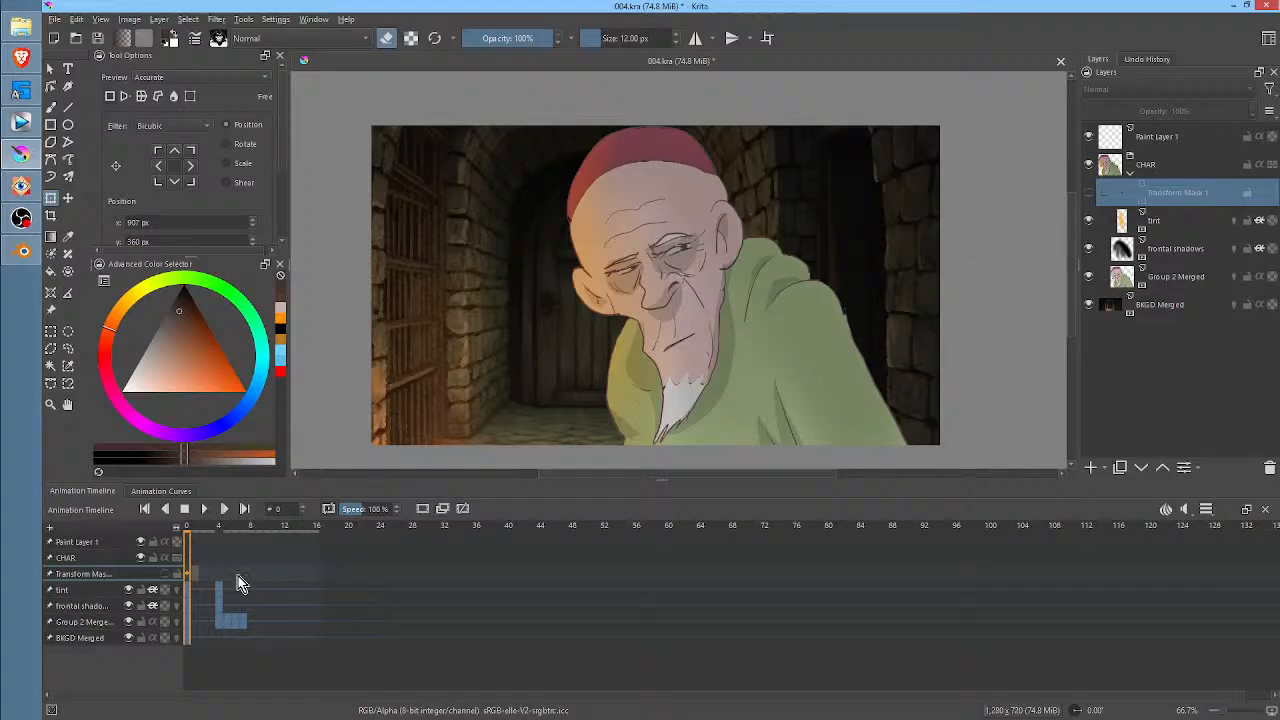
click(165, 573)
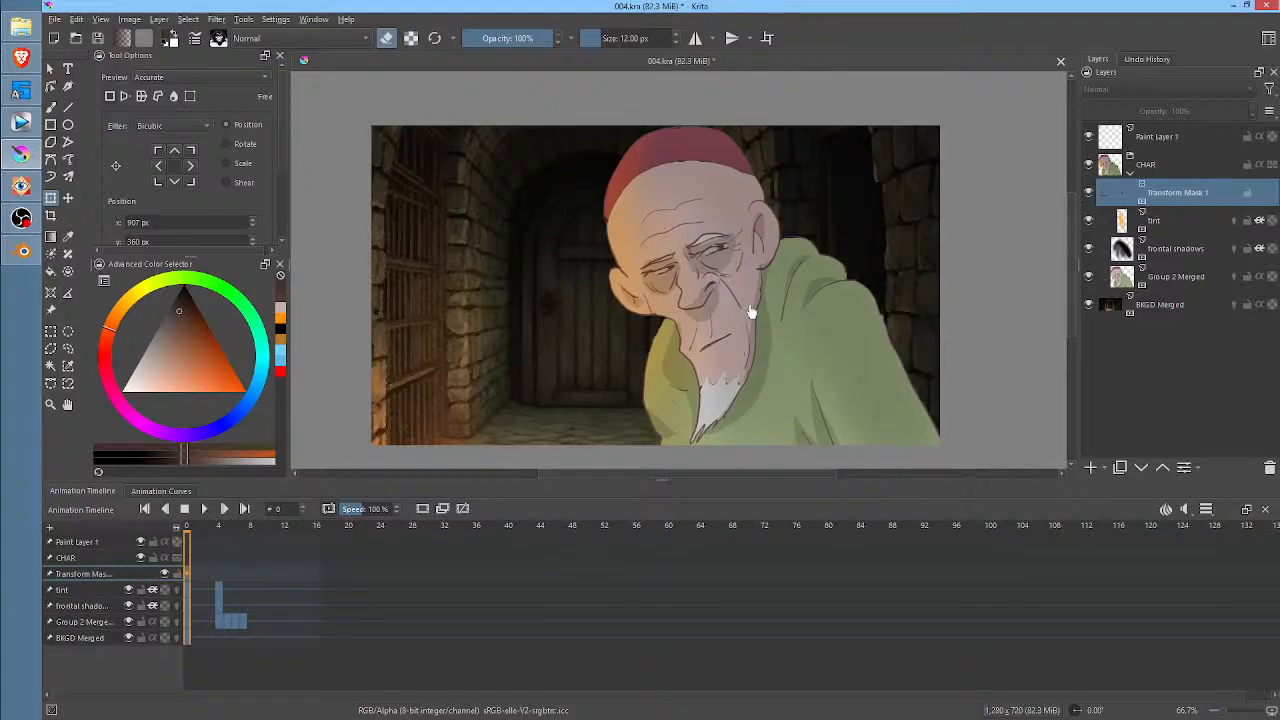
key(ctrl+z)
key(ctrl+z)
key(ctrl+z)
key(ctrl+z)
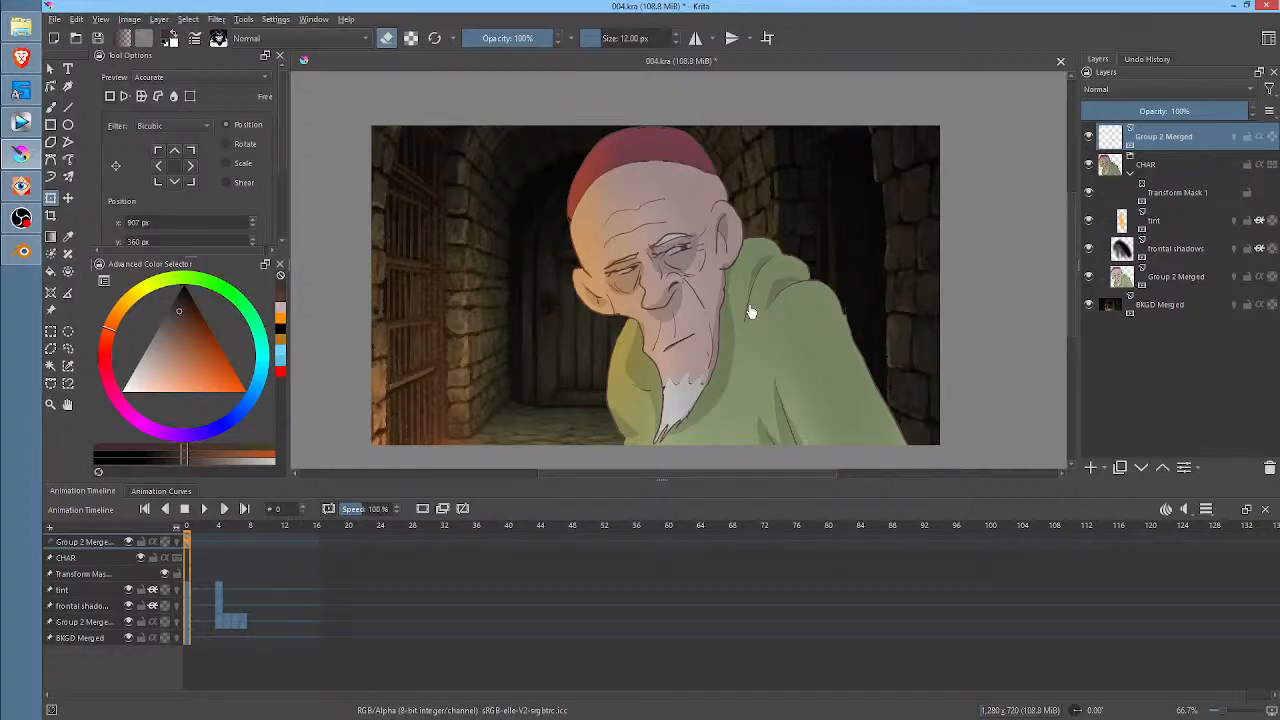
key(ctrl+z)
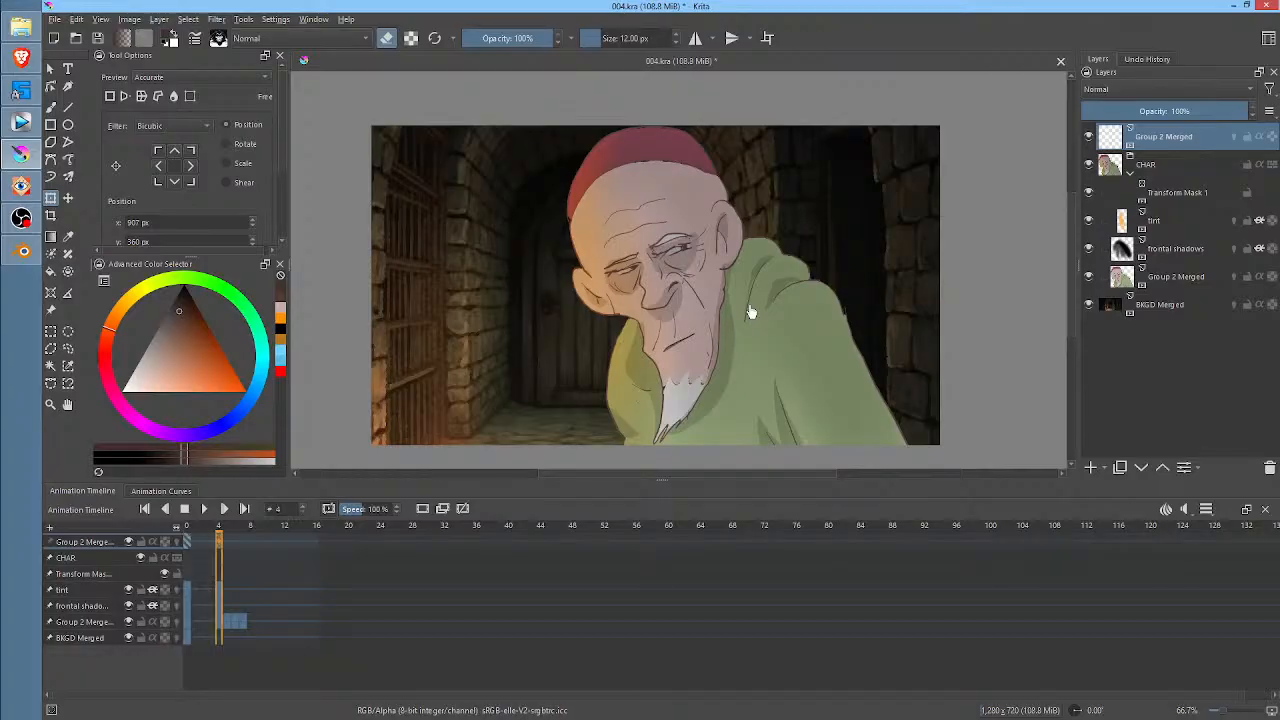
key(ctrl+z)
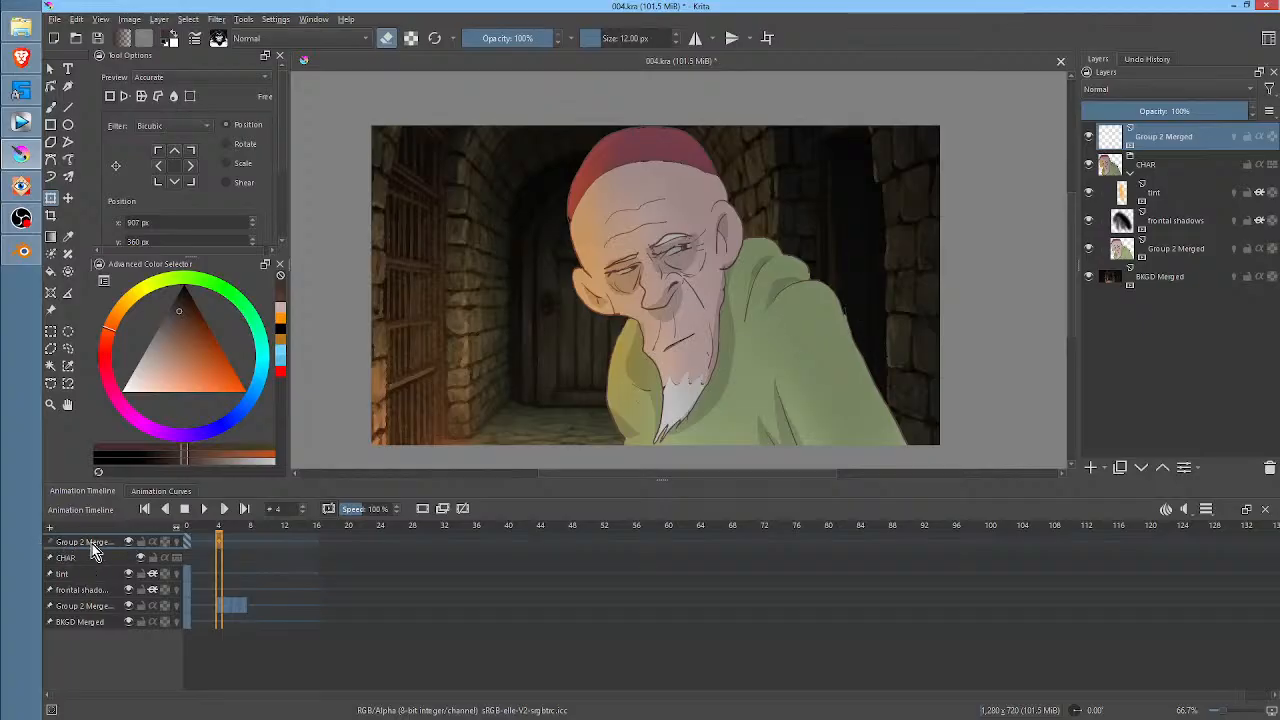
- Delete the extra Group 2 Merged layer above CHAR and add a transform mask to the CHAR group
click(1270, 469)
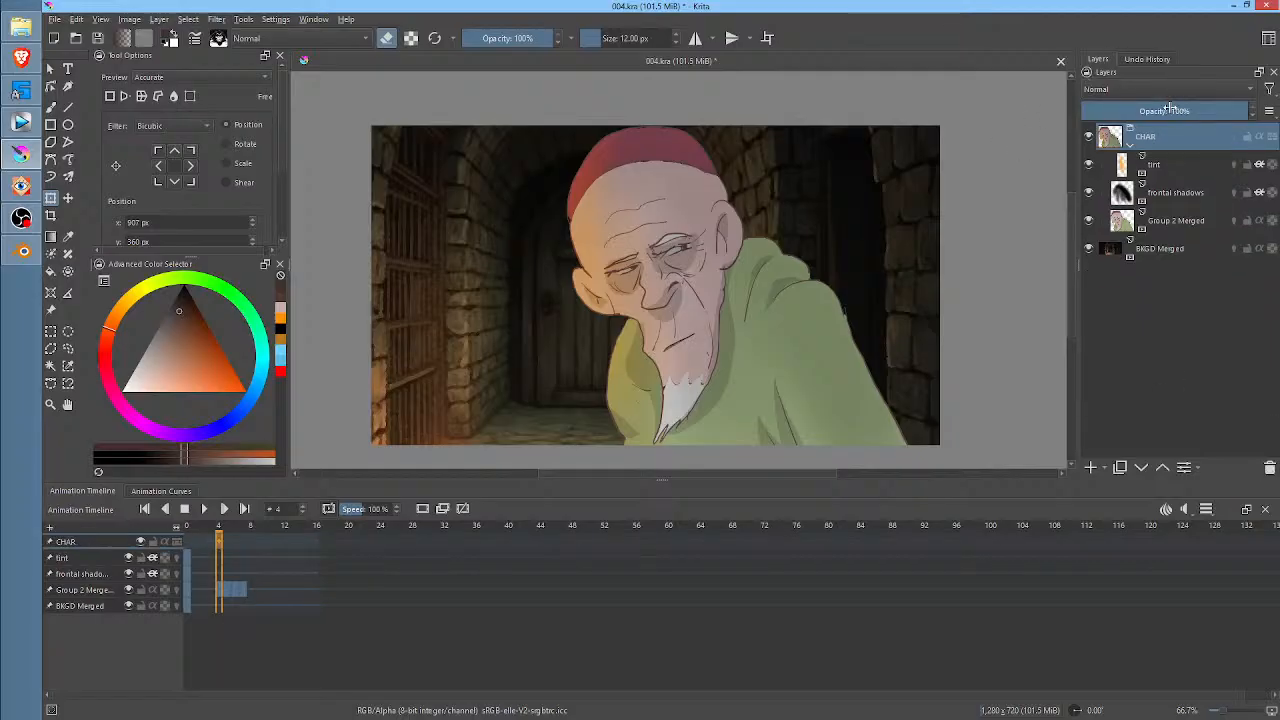
right_click(1175, 140)
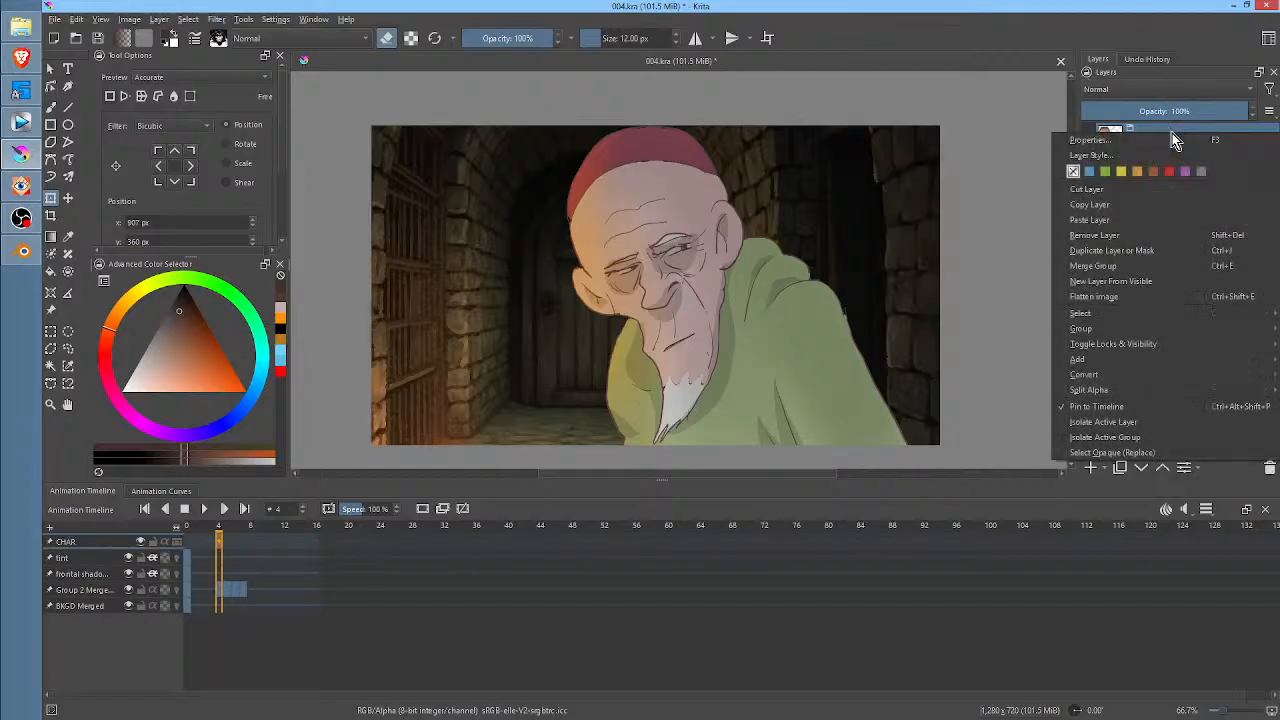
mouse_move(1143, 360)
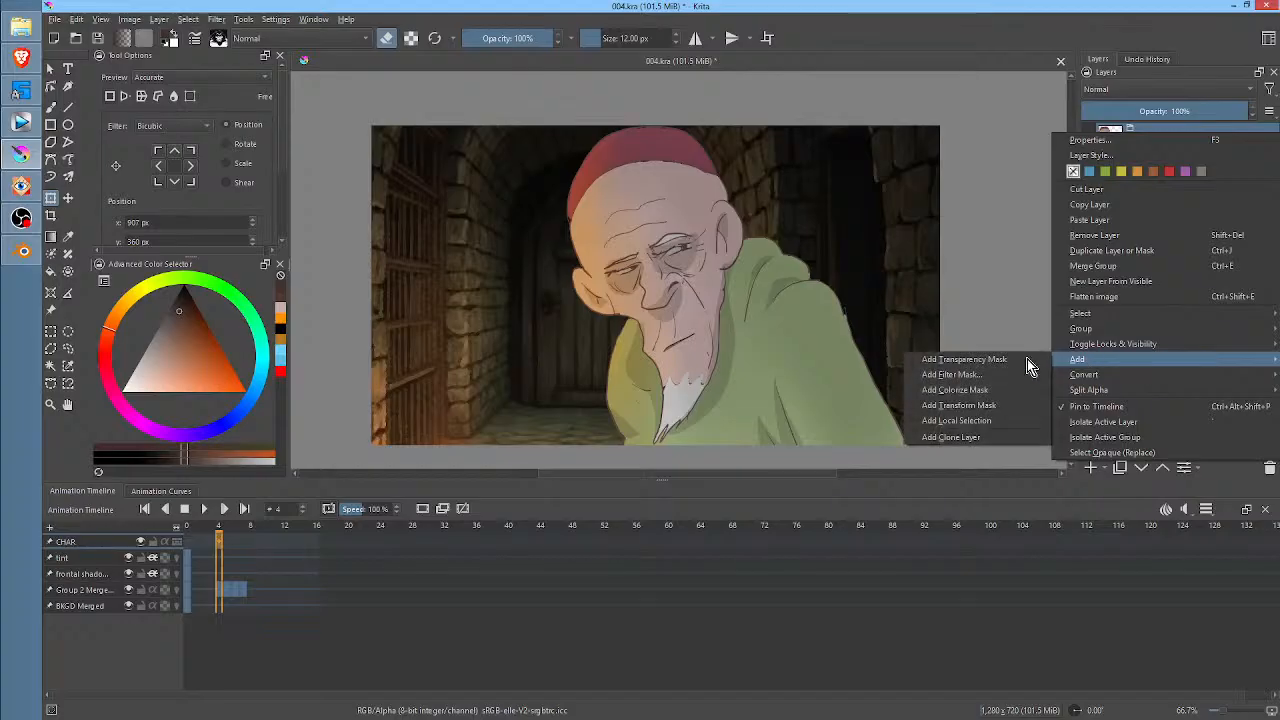
click(983, 406)
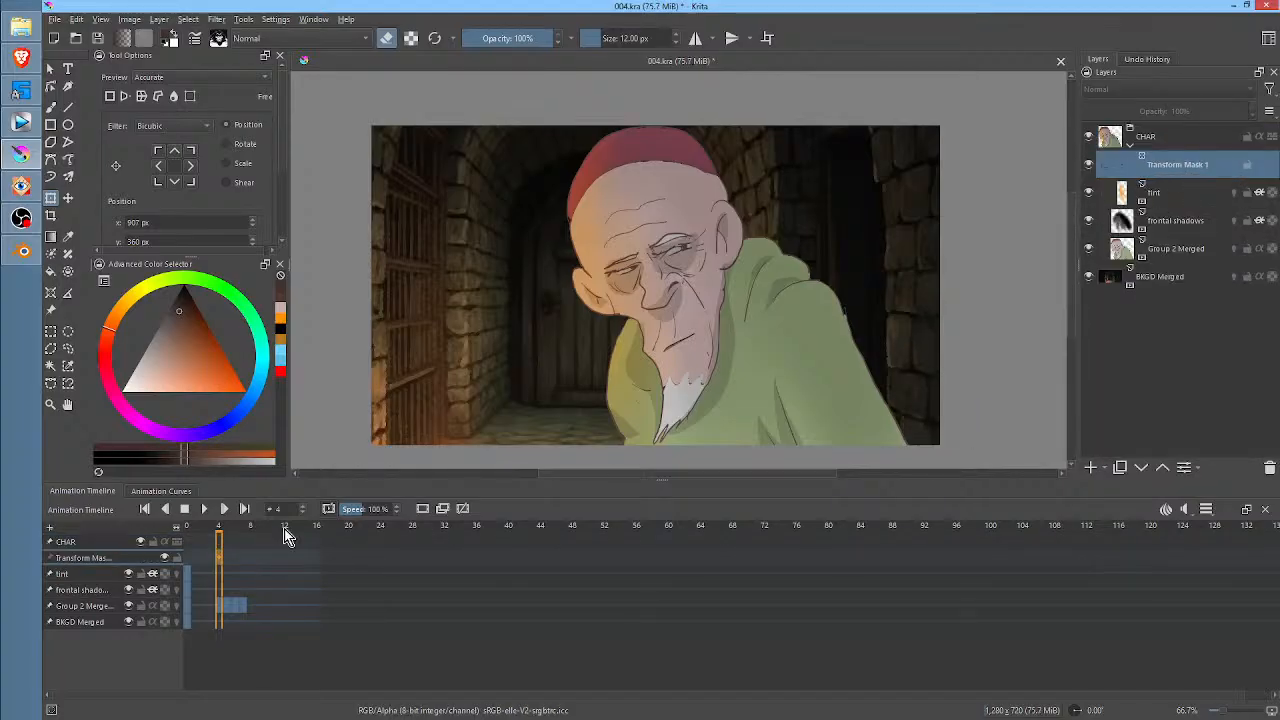
- Move the character to the right with Transform Mask 1, to an x position of about 960 px
click(76, 558)
click(706, 275)
drag(717, 295, 781, 307)
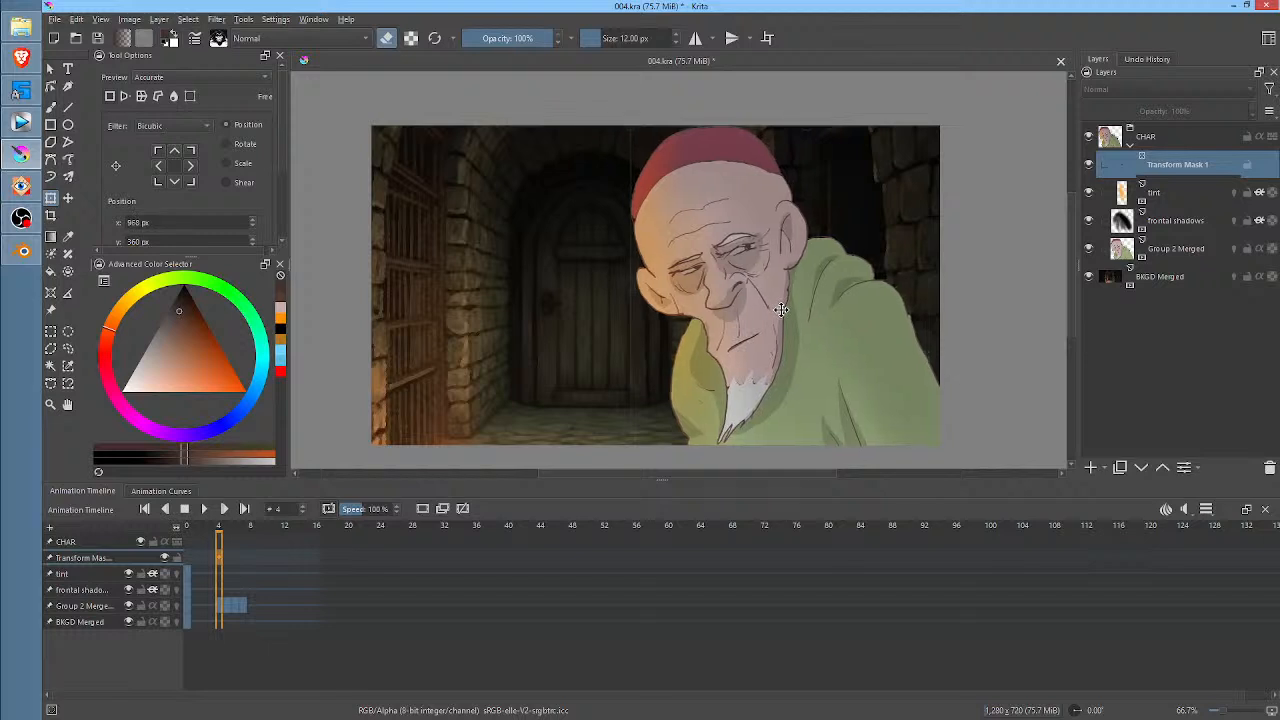
- Play the animation from frame 0 to check the shifted character, and save the document
click(189, 528)
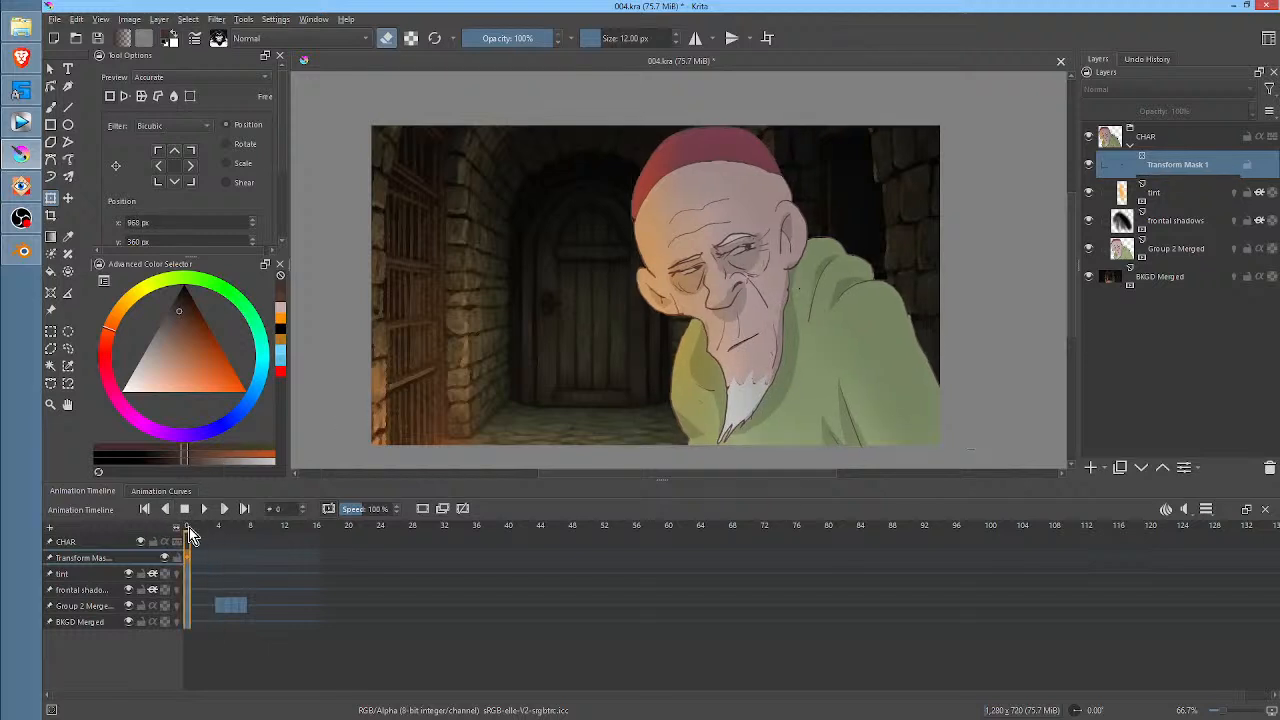
click(203, 507)
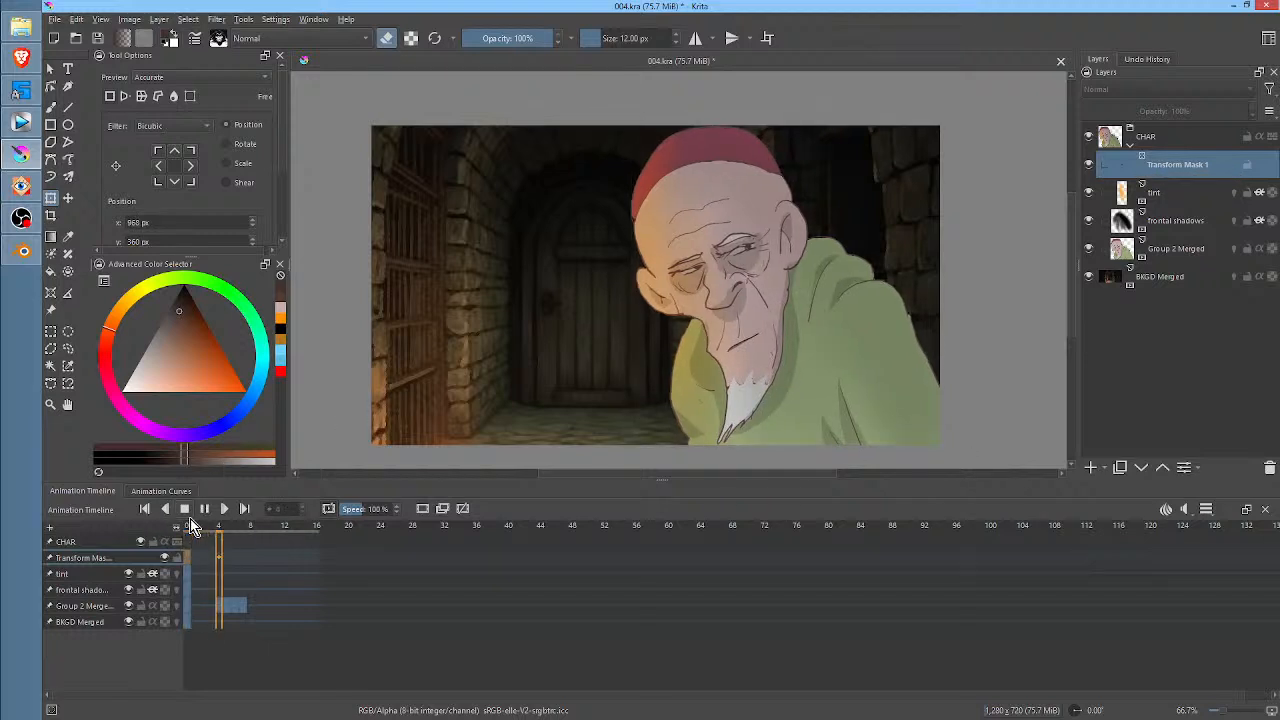
click(204, 508)
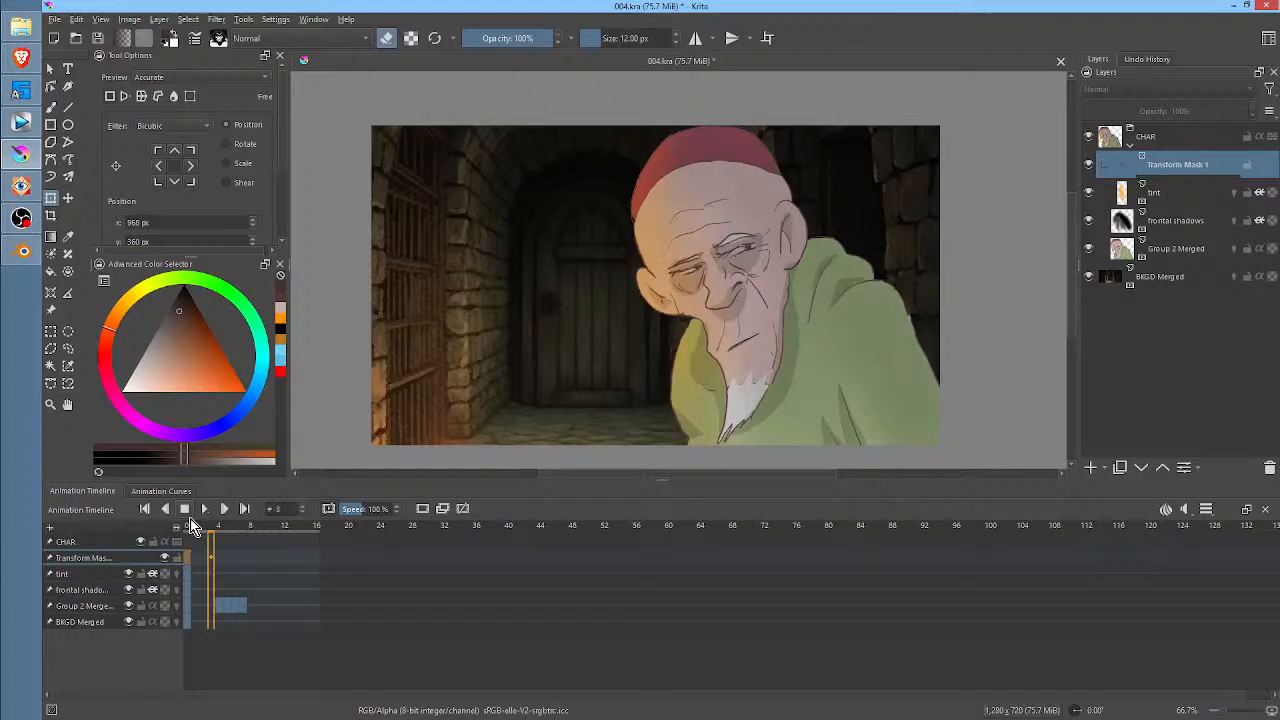
click(100, 40)
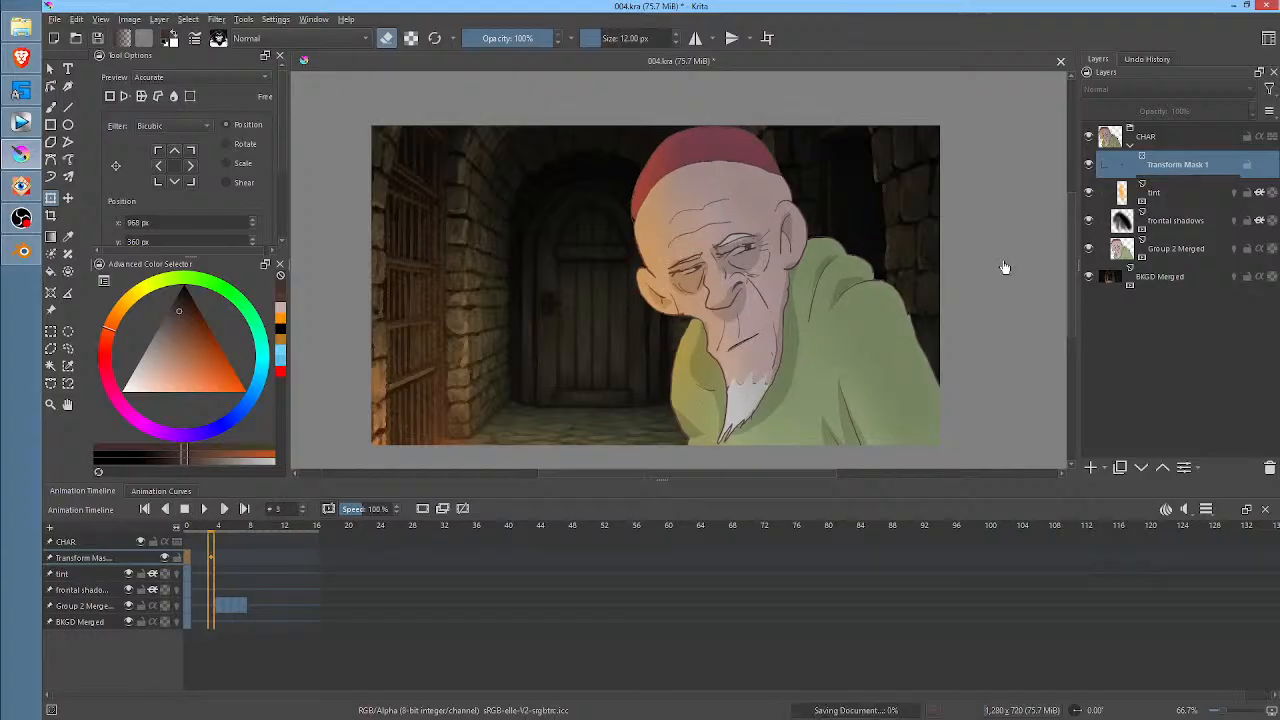
- Add a paint layer above BKGD Merged and put it in its own group named golech
click(1172, 283)
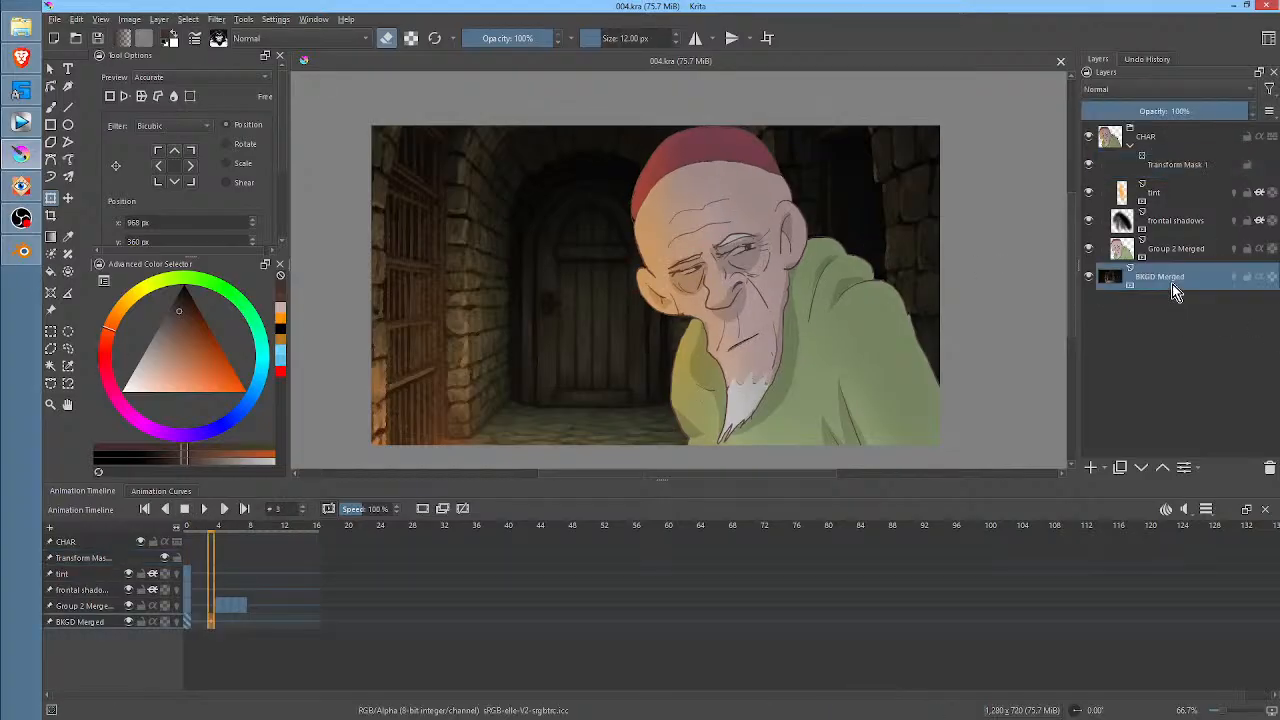
click(1091, 469)
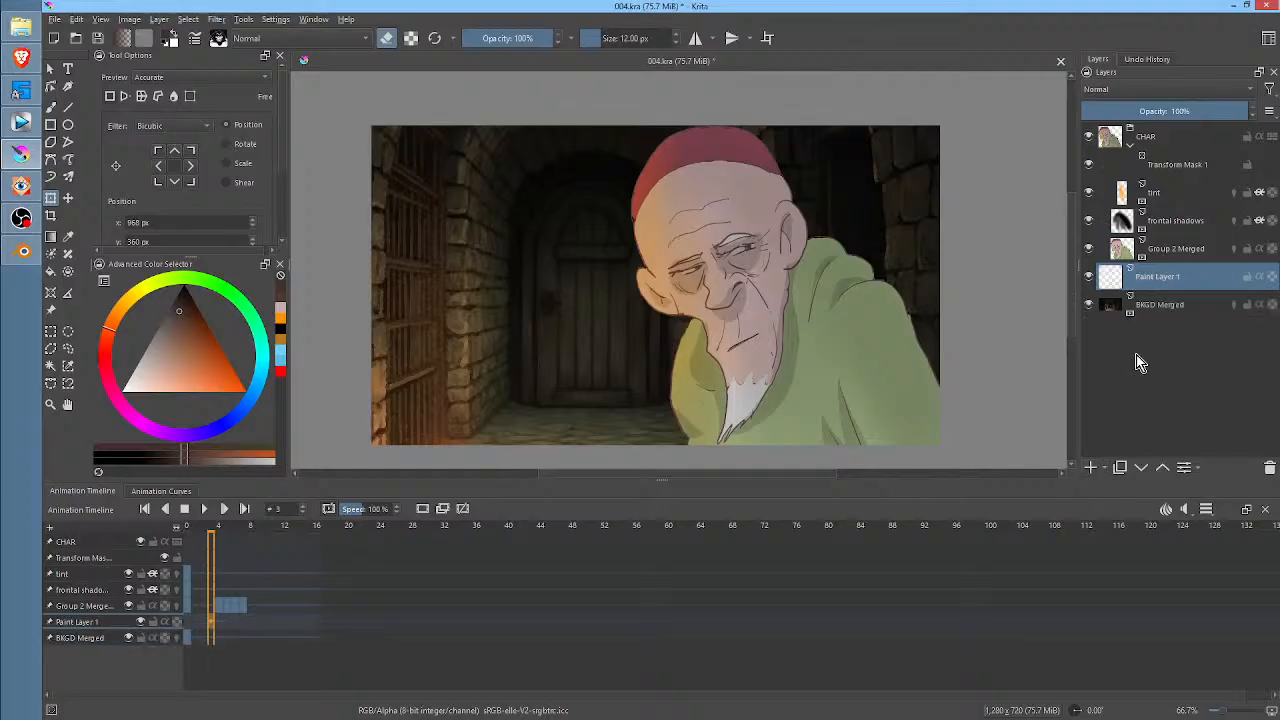
key(ctrl+g)
double_click(1161, 277)
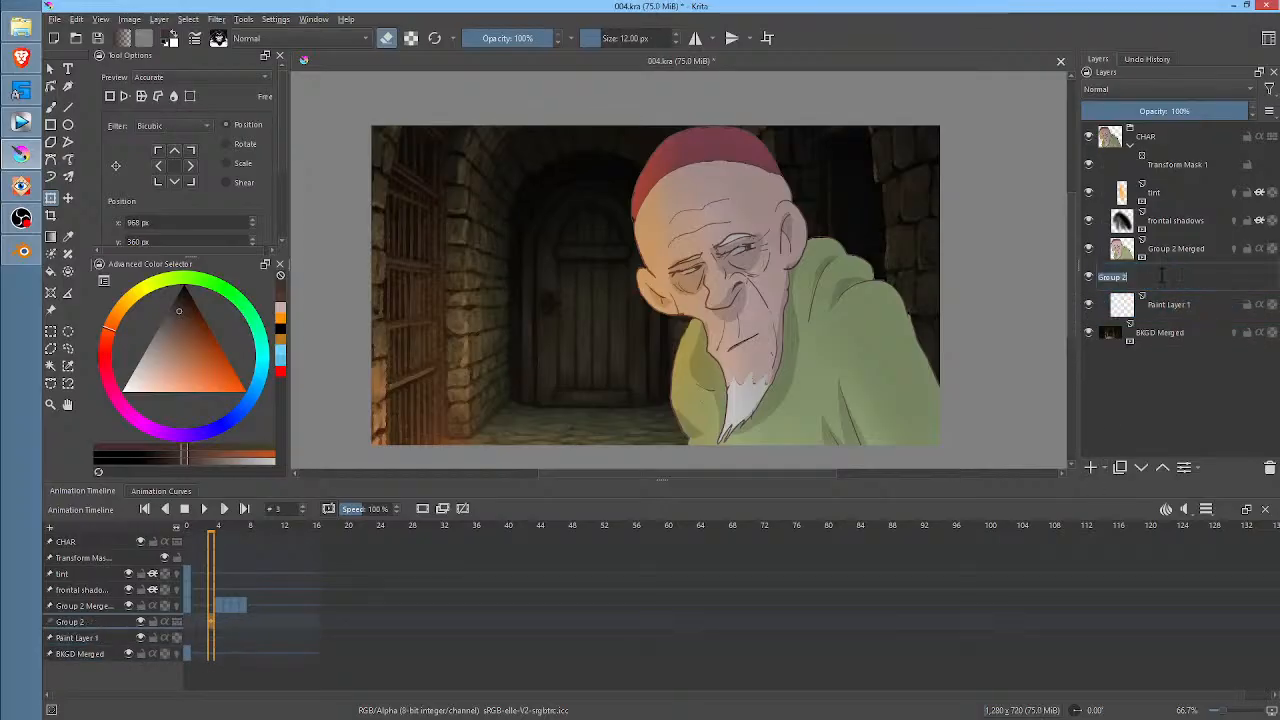
text(groech)
key(Return)
click(1168, 305)
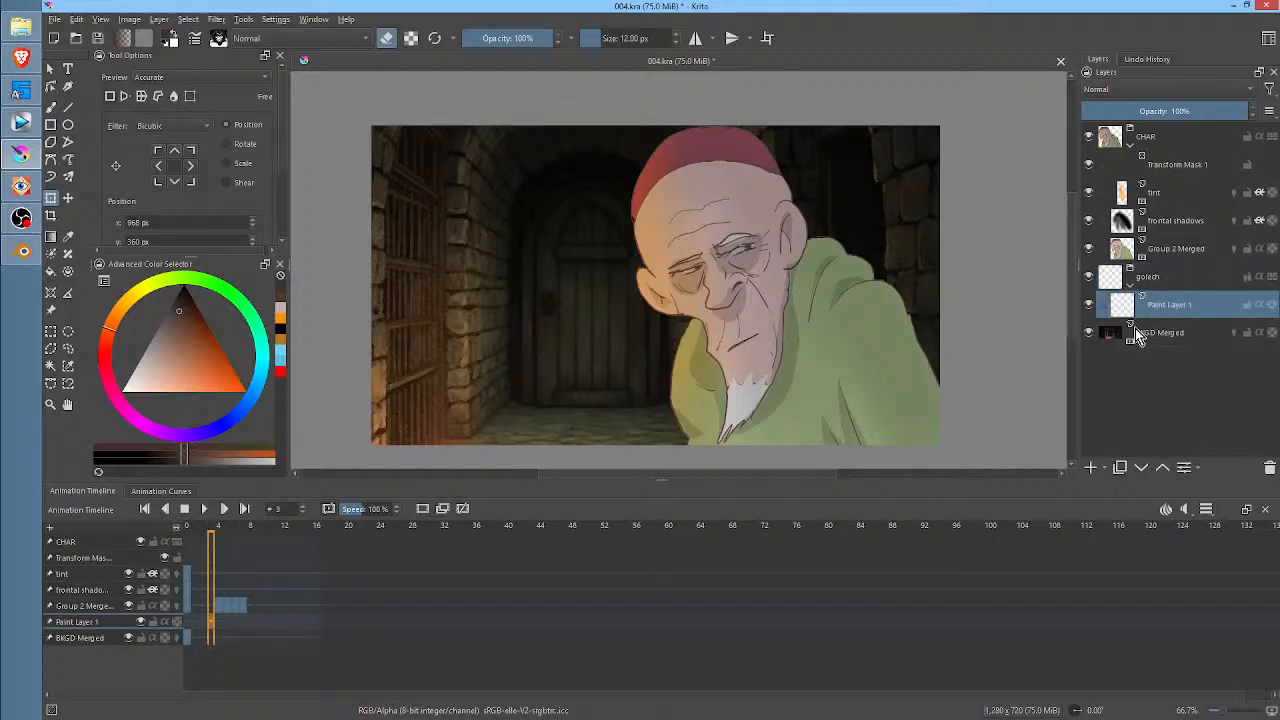
- Lower the BKGD Merged layer's opacity to 62% and make Paint Layer 1 in the golech group active
click(1155, 337)
drag(1242, 112, 1184, 126)
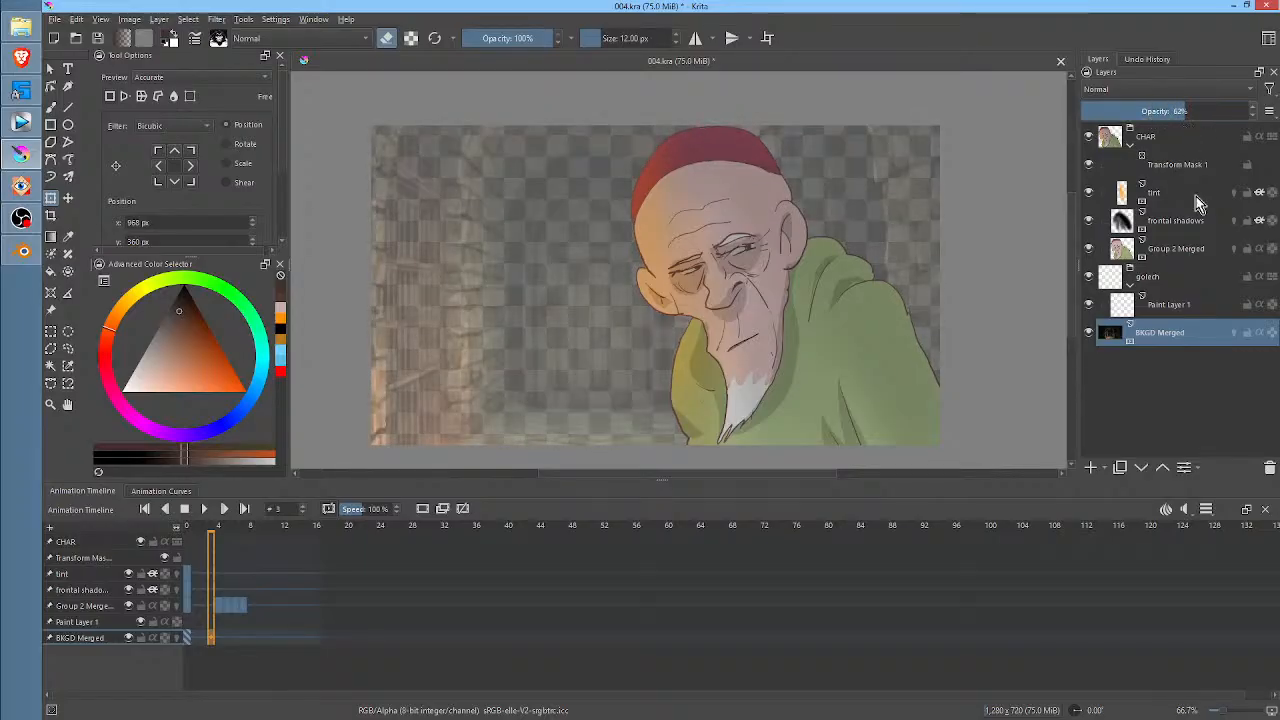
click(1190, 310)
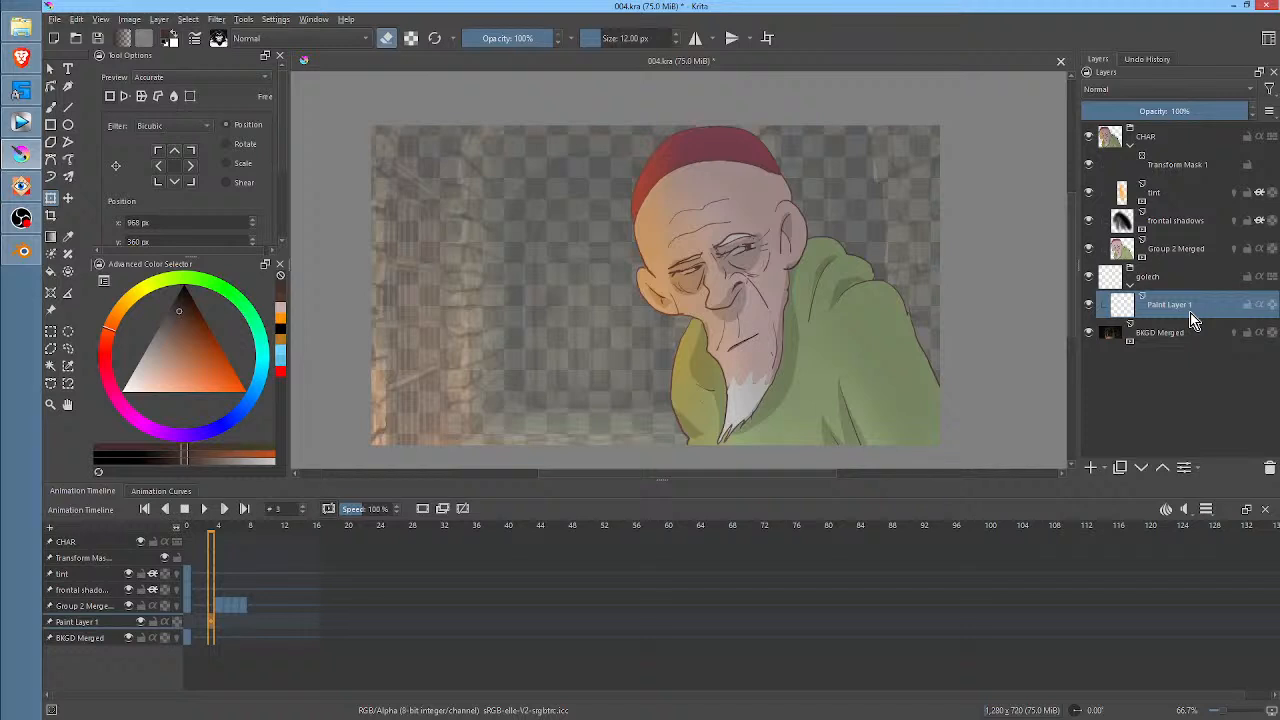
- Switch to the Brush tool with the DAVES DUAL preset and choose a saturated orange as the colour
right_click(592, 289)
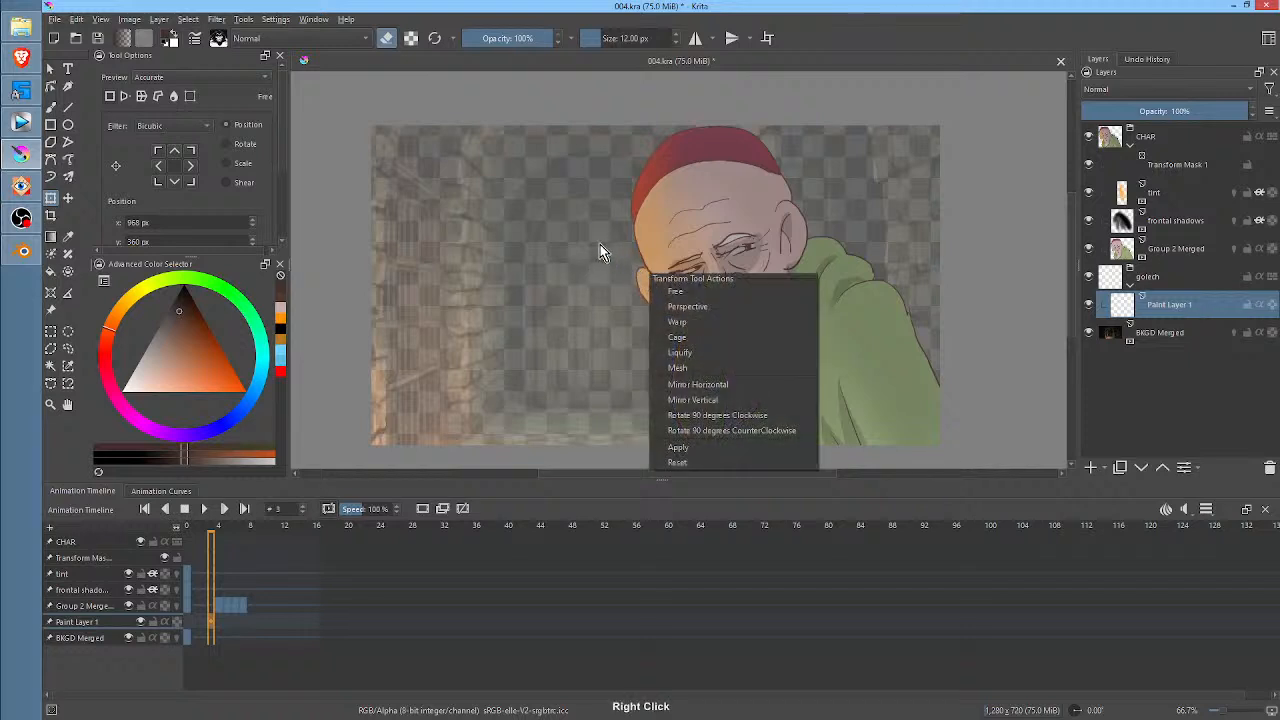
click(628, 262)
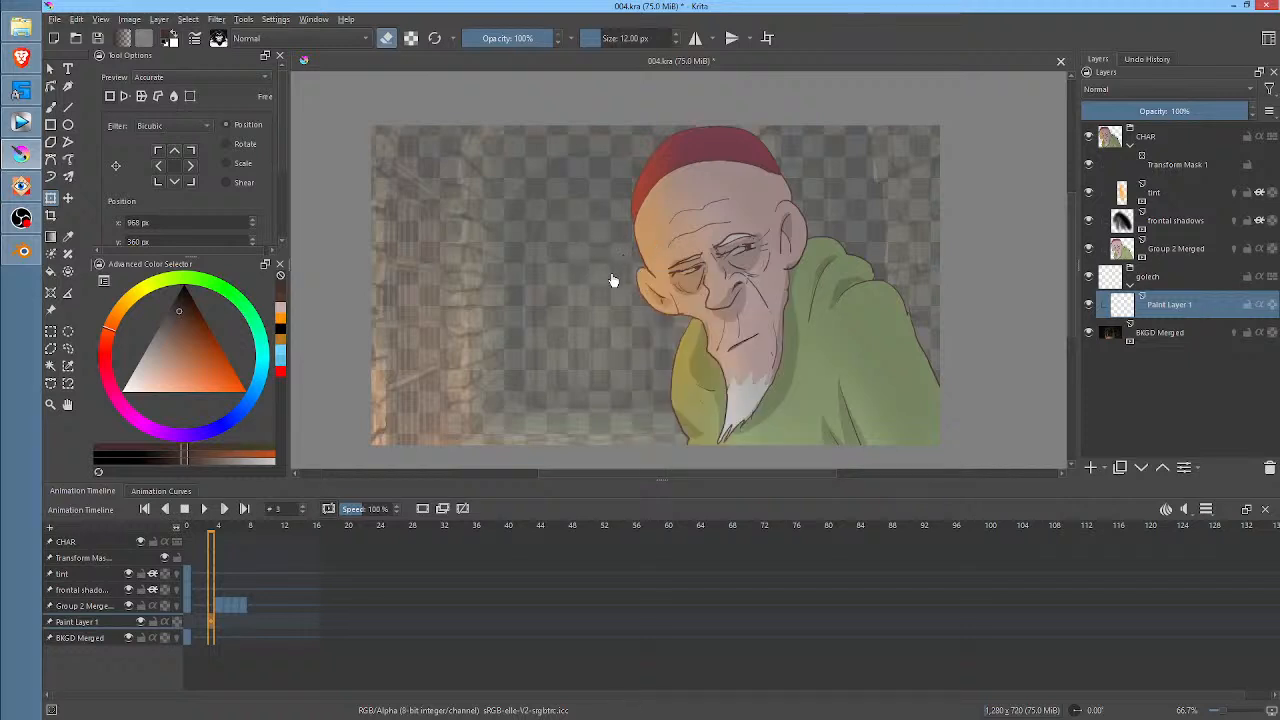
key(b)
right_click(608, 287)
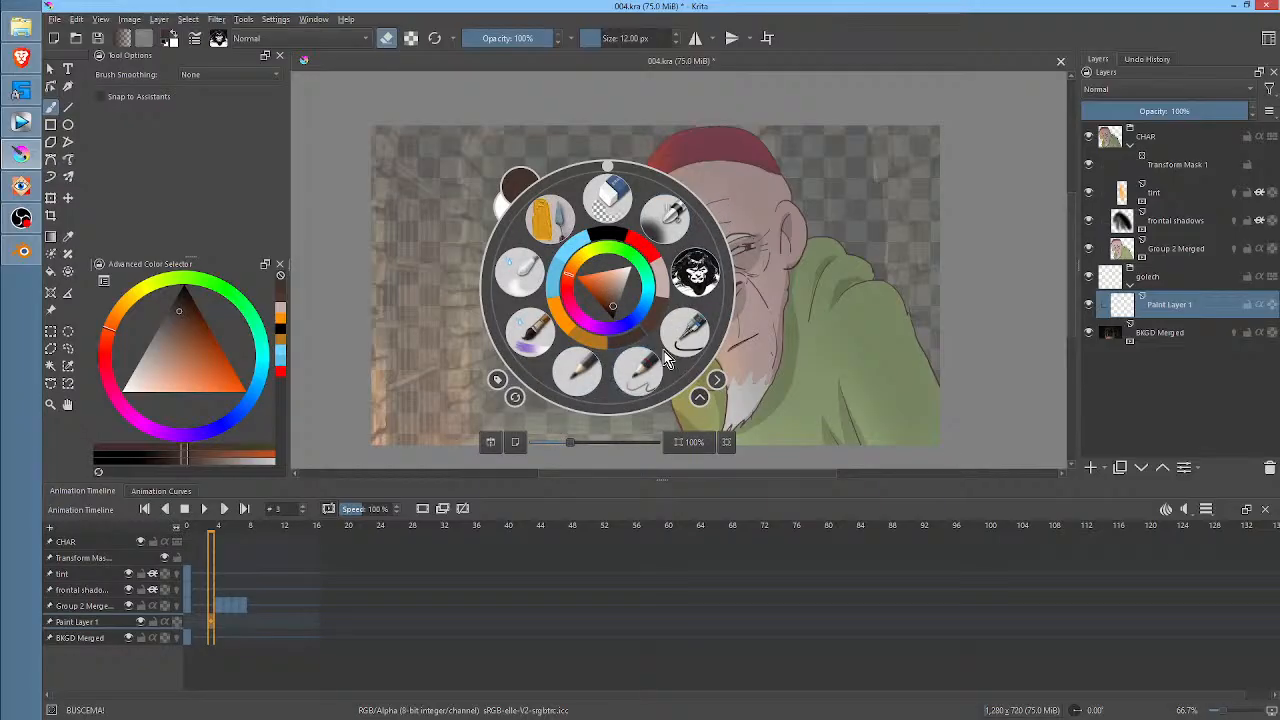
click(580, 370)
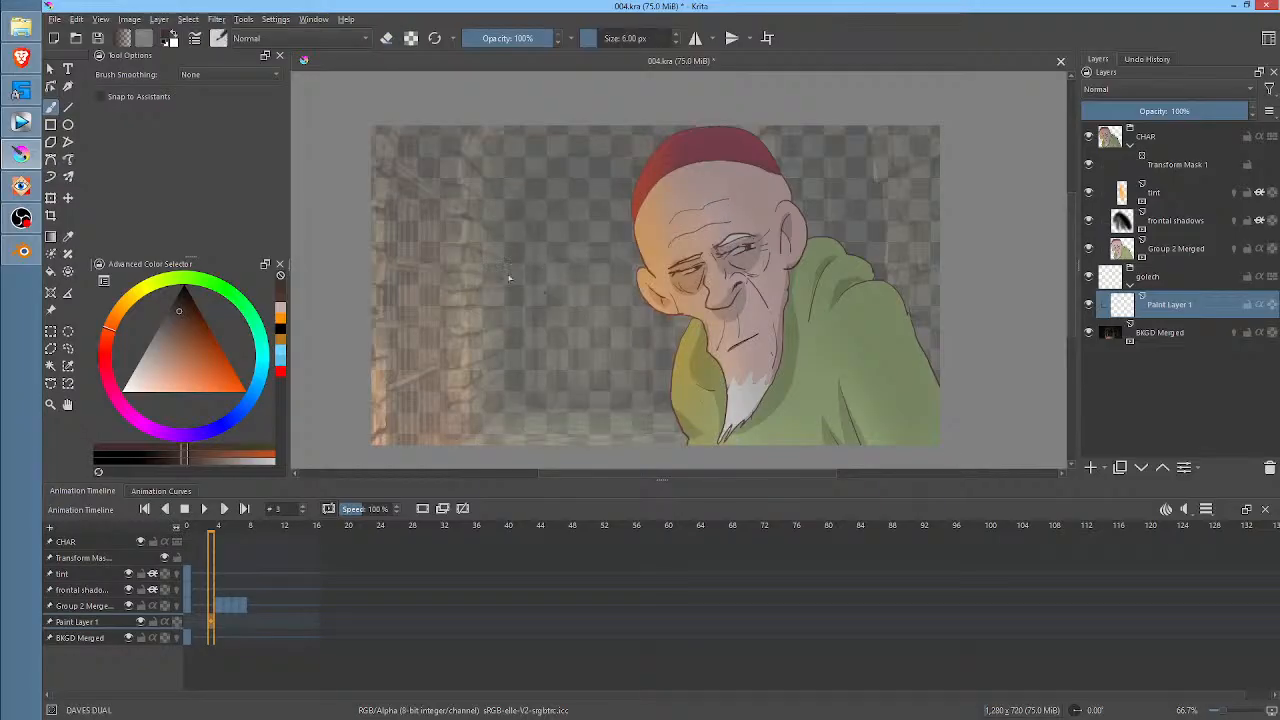
drag(184, 326, 270, 412)
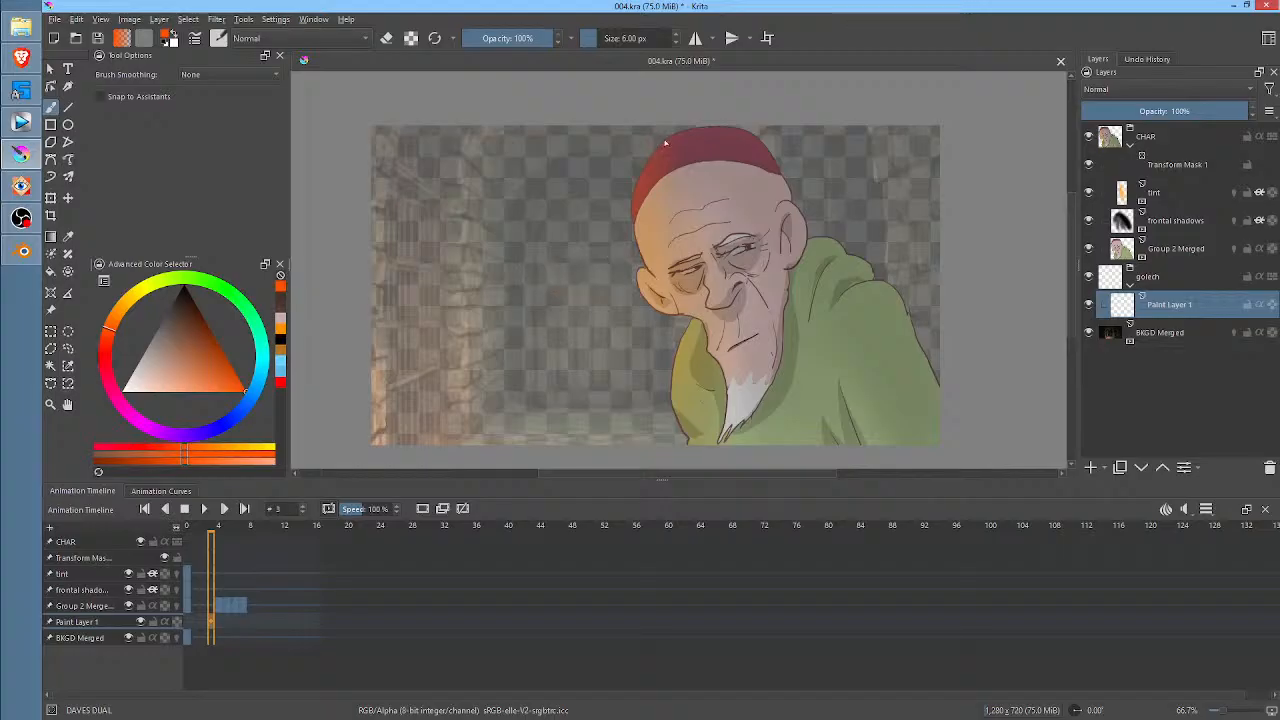
- Reduce the BKGD Merged layer's opacity to 46% and return to Paint Layer 1 for sketching
scroll(549, 310, up, 1)
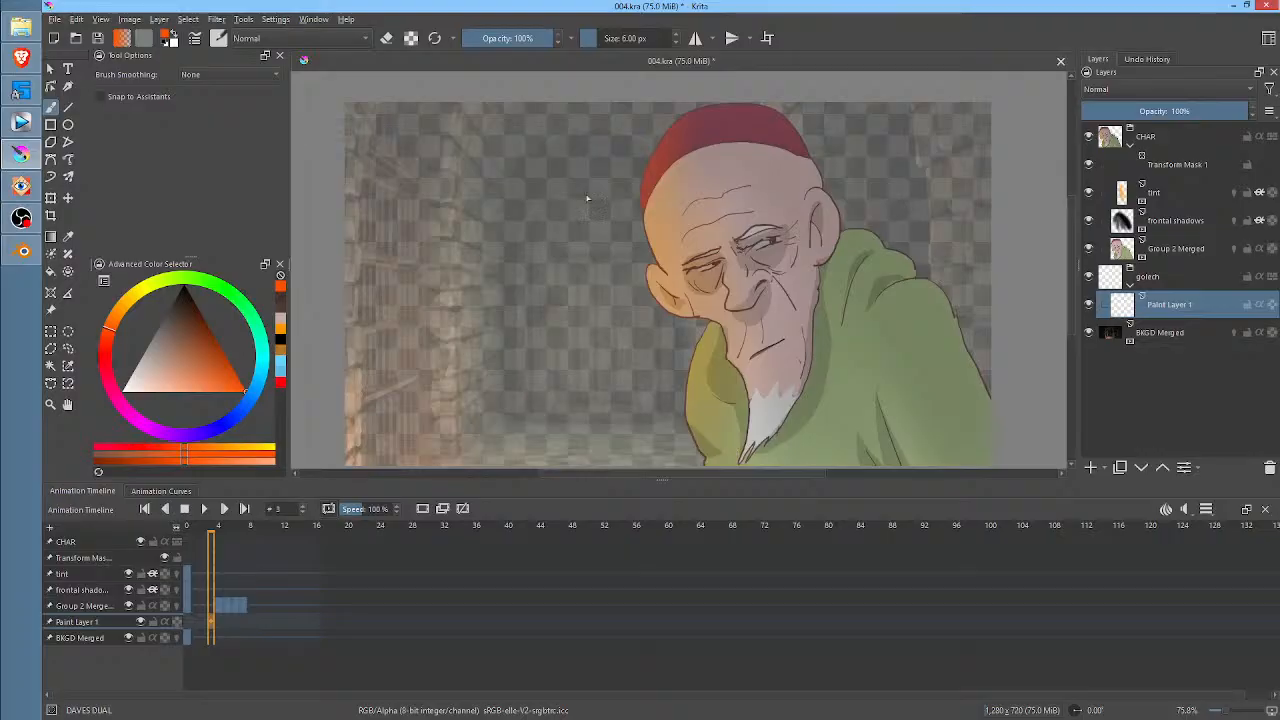
click(1168, 336)
drag(1177, 111, 1159, 111)
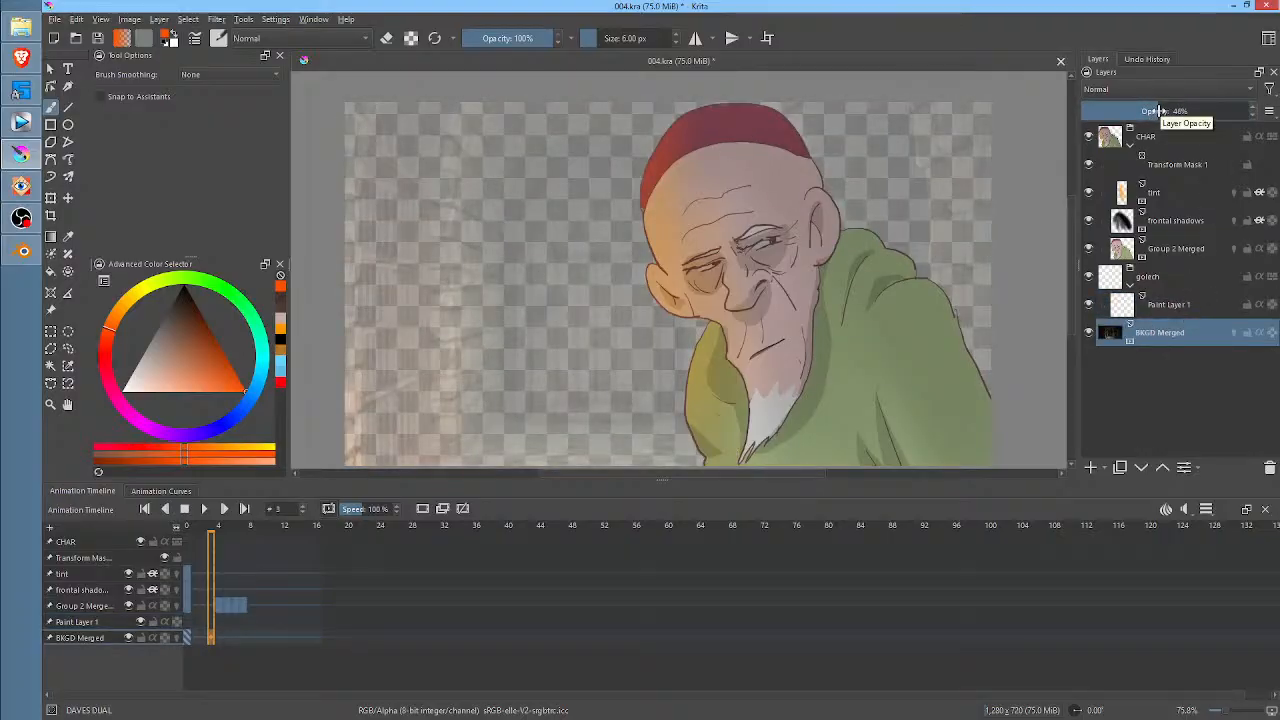
click(1187, 311)
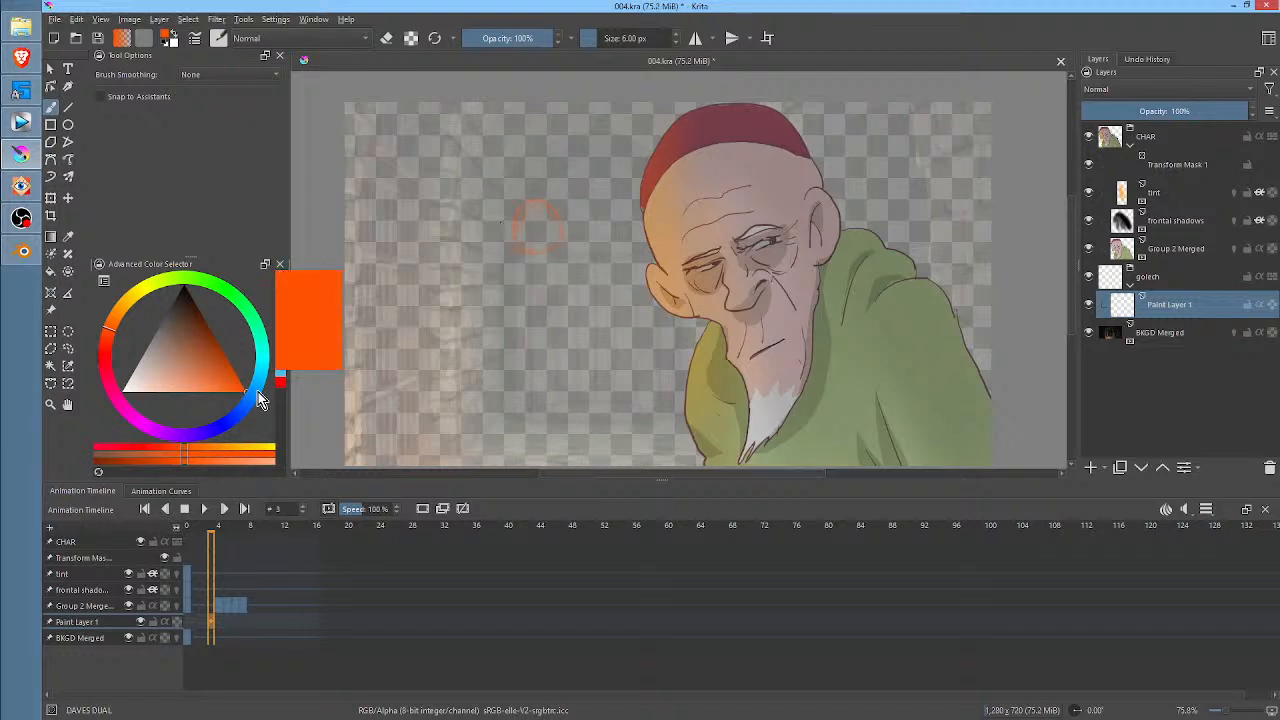
- Change the brush colour to red and rough in the new figure's torso, shoulders and folded arms beside the old man
click(109, 330)
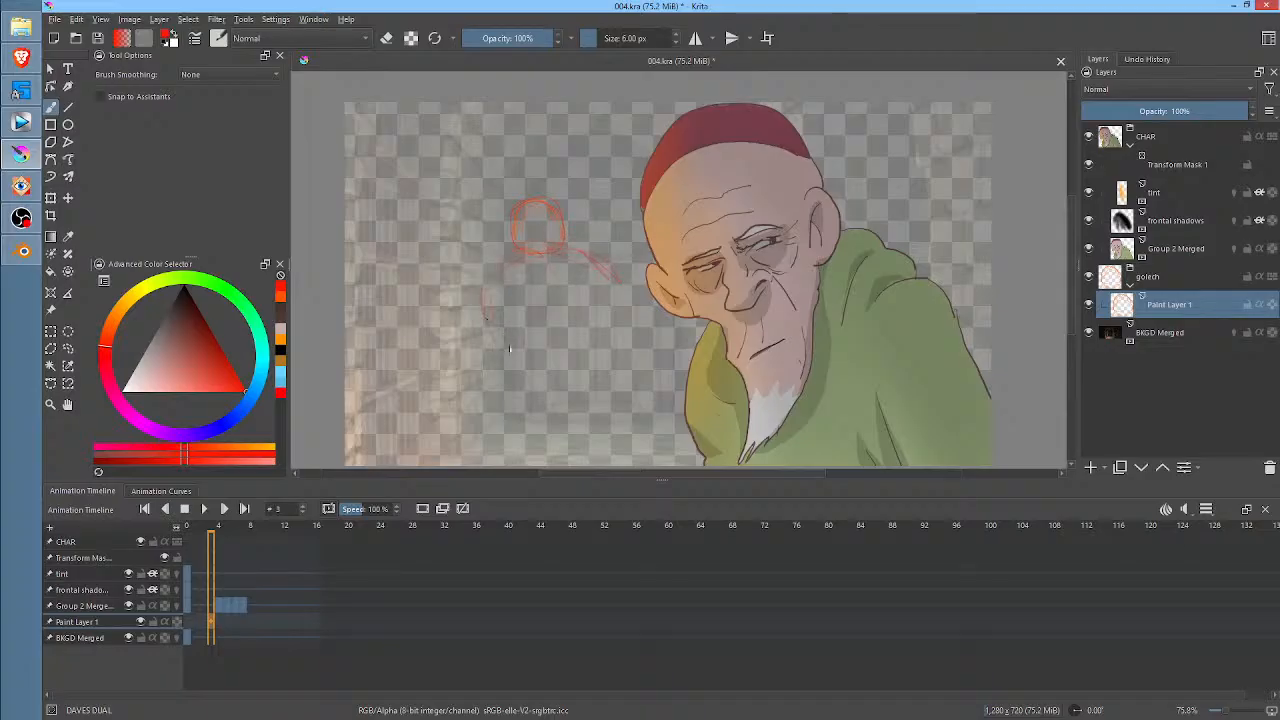
drag(534, 279, 570, 408)
drag(620, 287, 614, 265)
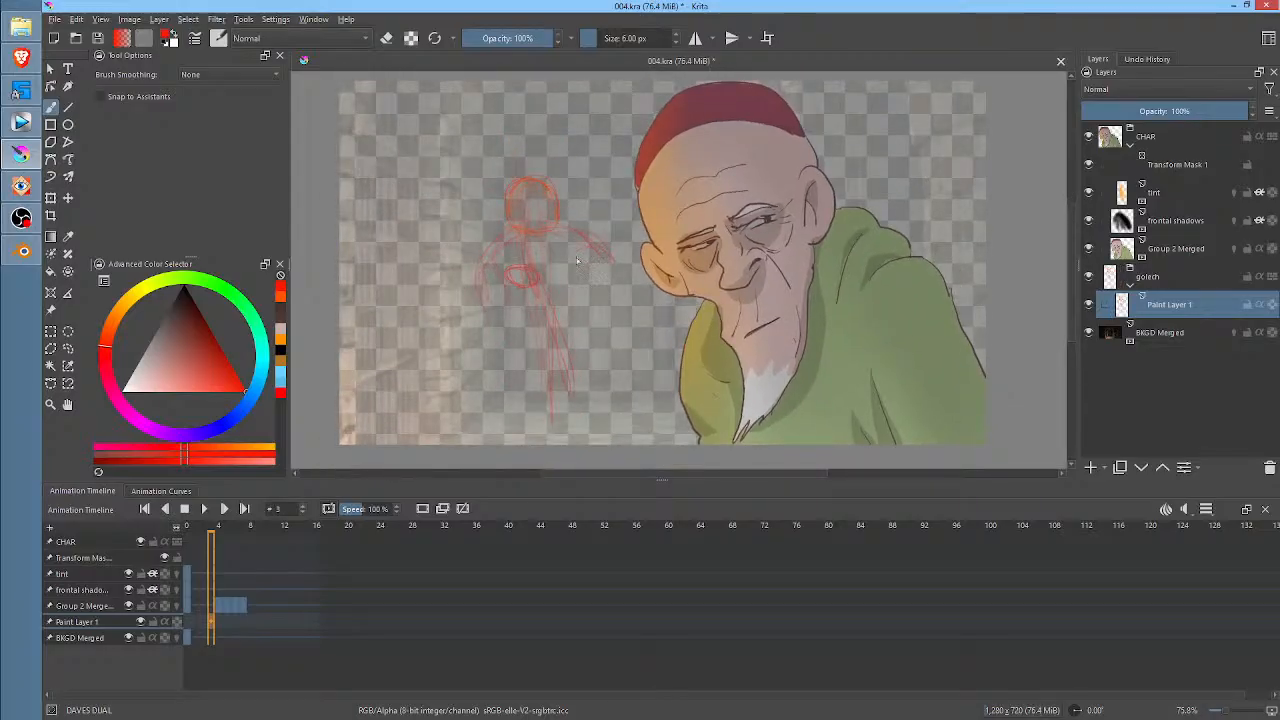
mouse_move(490, 254)
mouse_down()
mouse_move(495, 330)
mouse_move(537, 297)
mouse_move(484, 286)
mouse_move(506, 324)
mouse_move(557, 273)
mouse_move(516, 284)
mouse_move(553, 276)
mouse_up()
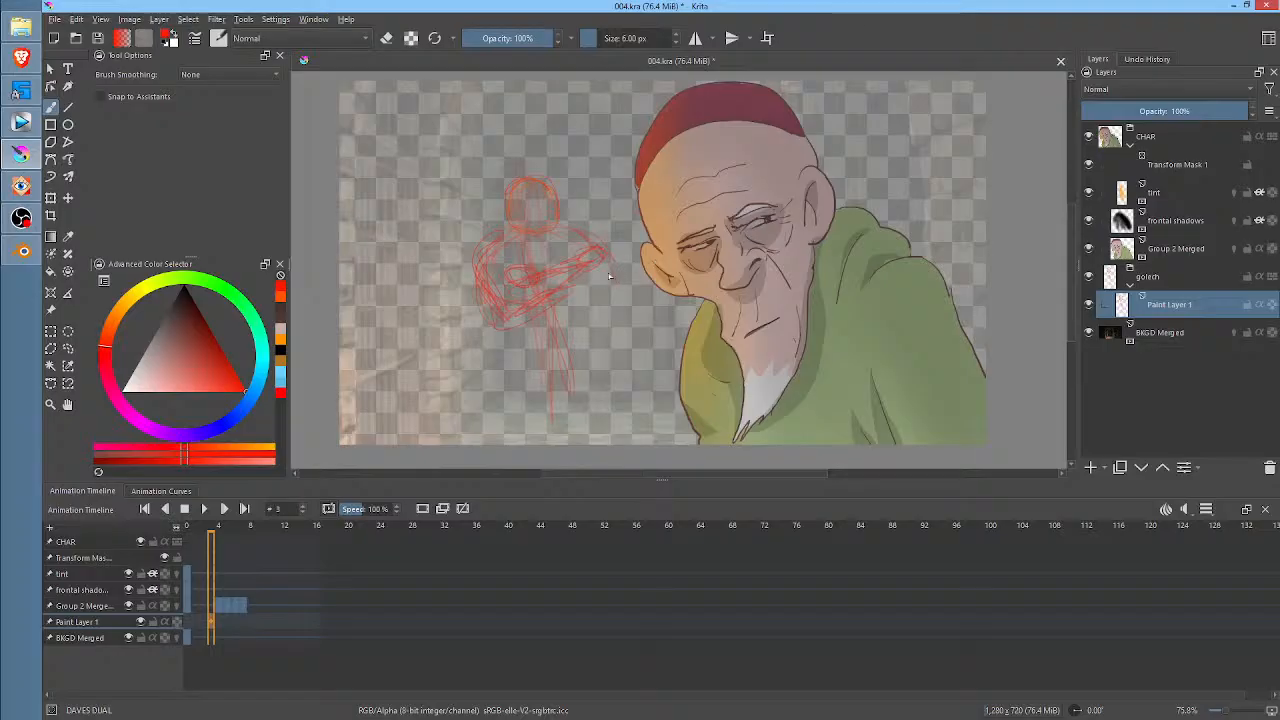
- Sketch long vertical strokes below the folded arms for both sides of the figure's lower body
drag(598, 343, 594, 368)
drag(592, 308, 588, 400)
drag(586, 322, 583, 394)
drag(502, 314, 500, 406)
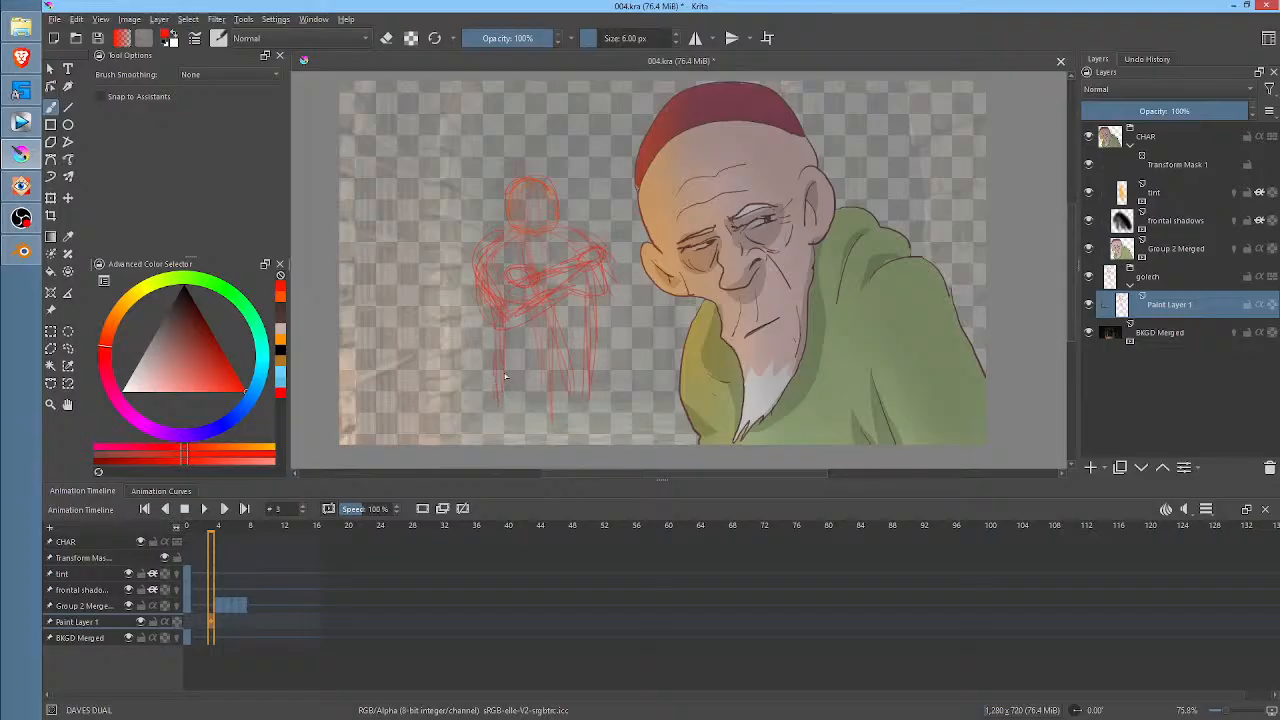
- Fade the BKGD Merged layer further by lowering its opacity, and make Paint Layer 1 active again
scroll(586, 212, up, 5)
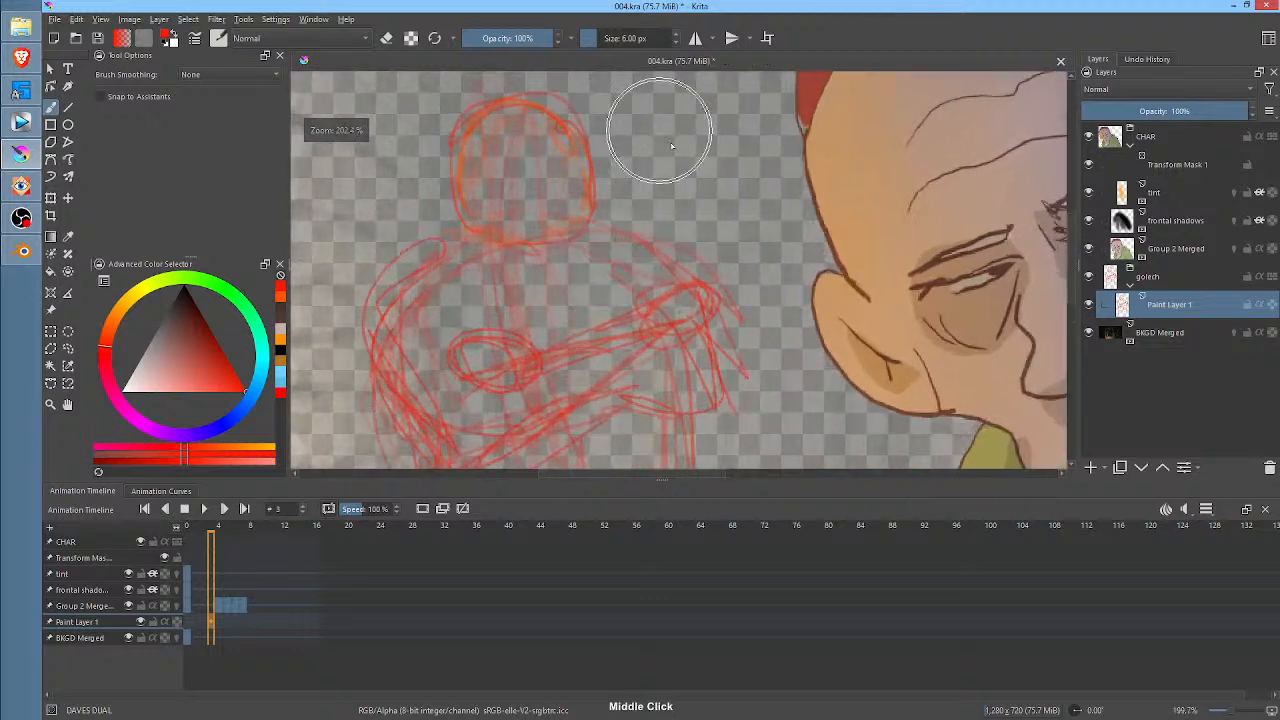
click(1175, 333)
drag(1182, 128, 1134, 112)
click(1180, 306)
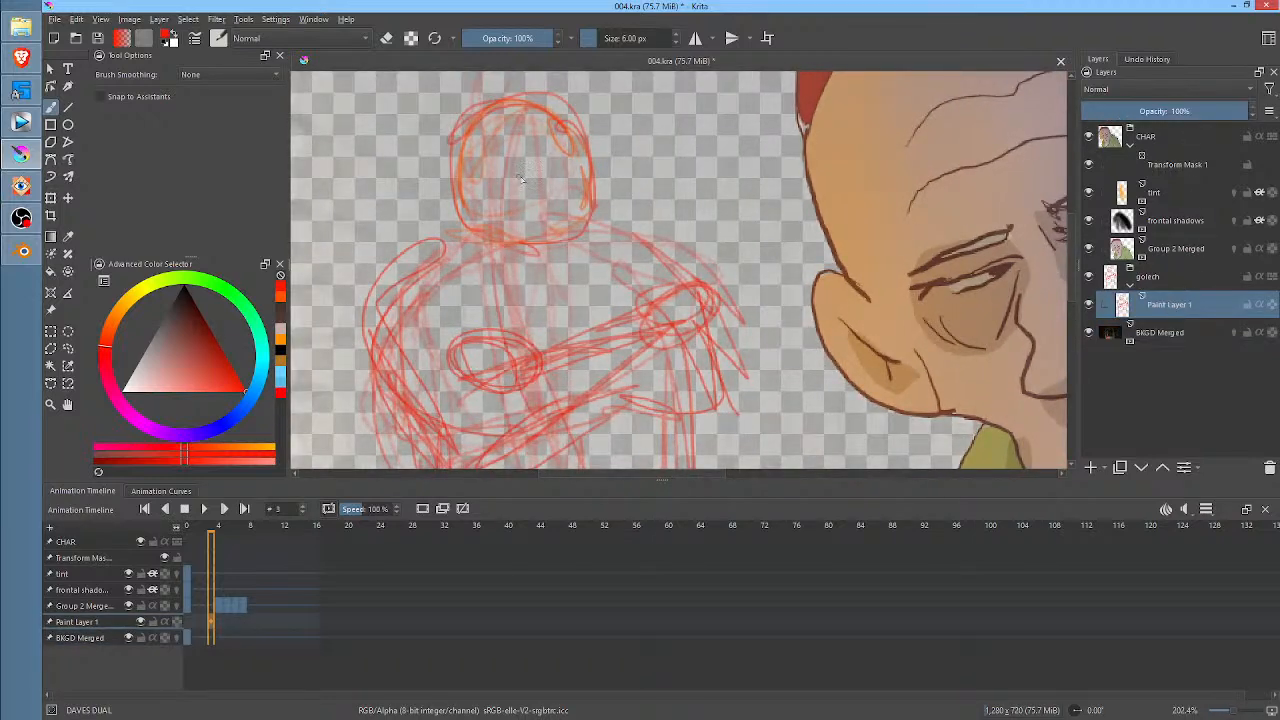
- Sketch the brows, eyes, nose and mouth inside the new figure's head in red
mouse_move(525, 156)
mouse_down()
mouse_move(572, 154)
mouse_move(554, 159)
mouse_move(548, 187)
mouse_move(564, 182)
mouse_move(530, 199)
mouse_move(570, 190)
mouse_move(515, 219)
mouse_move(514, 238)
mouse_move(507, 230)
mouse_move(581, 227)
mouse_up()
mouse_move(525, 160)
mouse_down()
mouse_move(506, 188)
mouse_move(582, 170)
mouse_move(498, 156)
mouse_move(576, 145)
mouse_move(553, 155)
mouse_move(563, 139)
mouse_move(506, 141)
mouse_move(546, 134)
mouse_up()
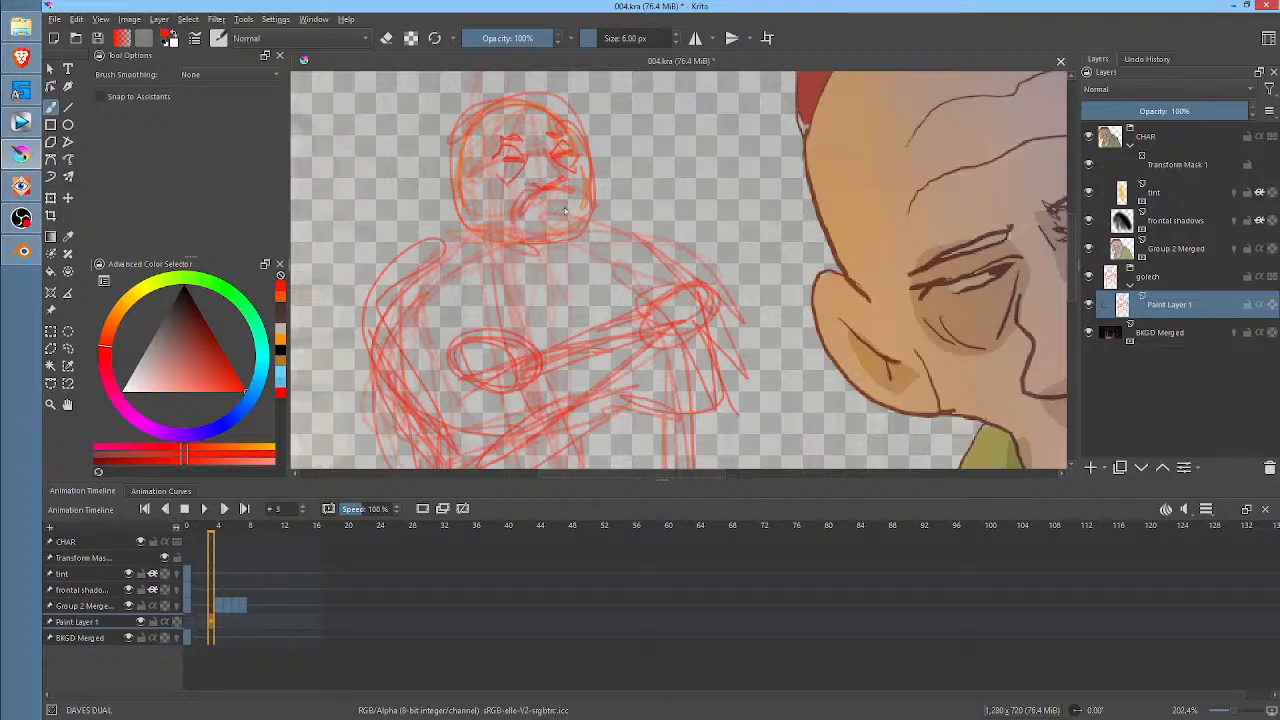
- Finish the red head sketch with the beard around the mouth, both ears and the hairline
mouse_move(546, 188)
mouse_down()
mouse_move(577, 230)
mouse_move(550, 215)
mouse_move(519, 236)
mouse_move(524, 246)
mouse_move(573, 251)
mouse_move(547, 257)
mouse_move(580, 214)
mouse_up()
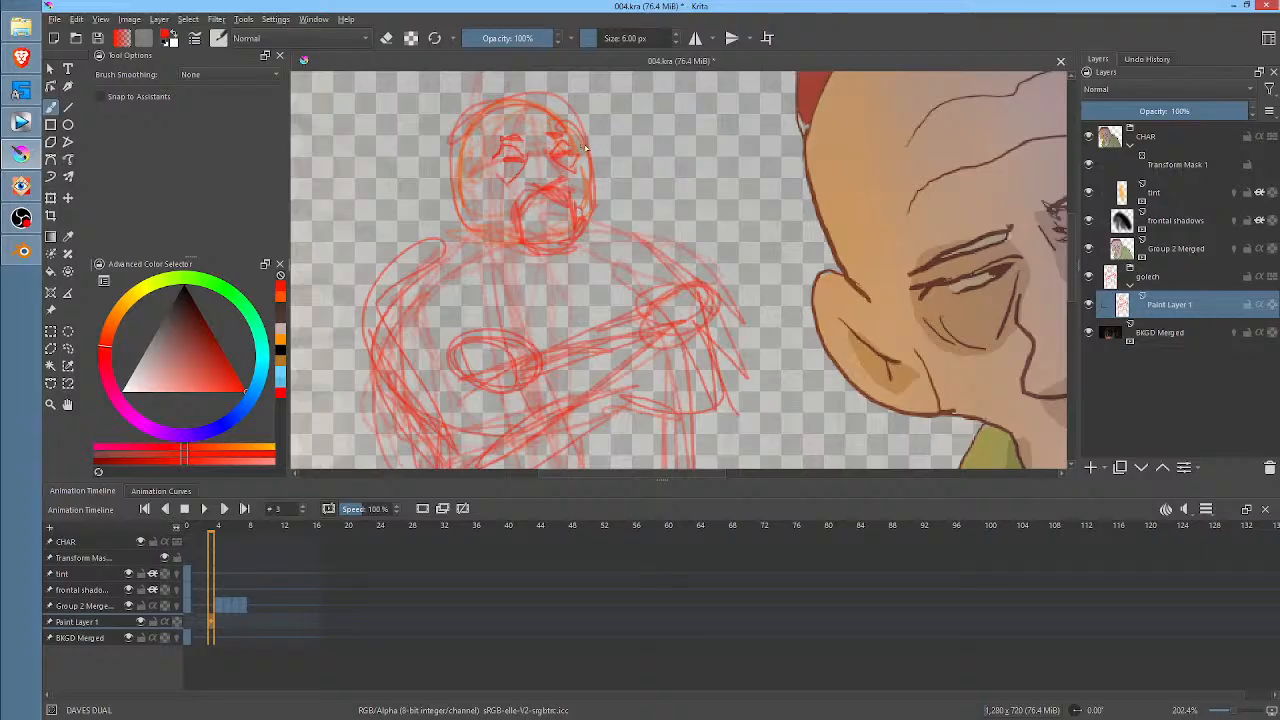
drag(586, 148, 590, 200)
drag(456, 160, 450, 212)
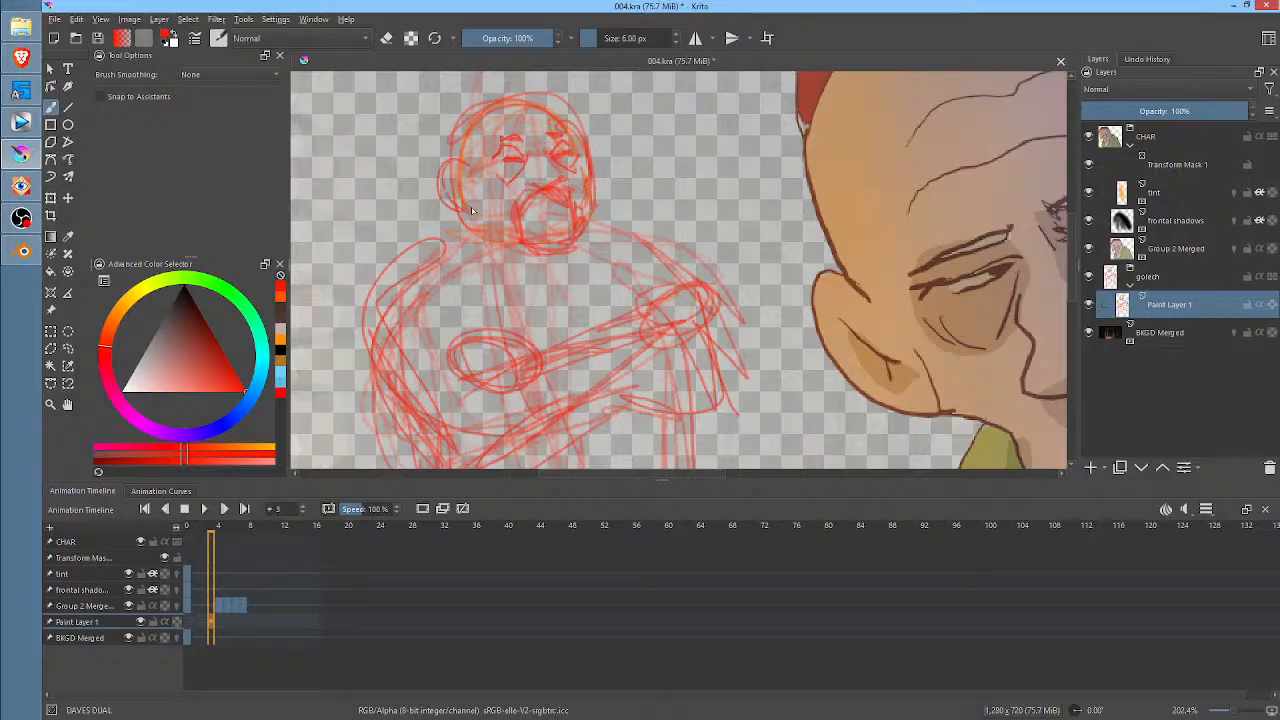
mouse_move(588, 150)
mouse_down()
mouse_move(604, 165)
mouse_move(598, 188)
mouse_up()
drag(481, 143, 471, 126)
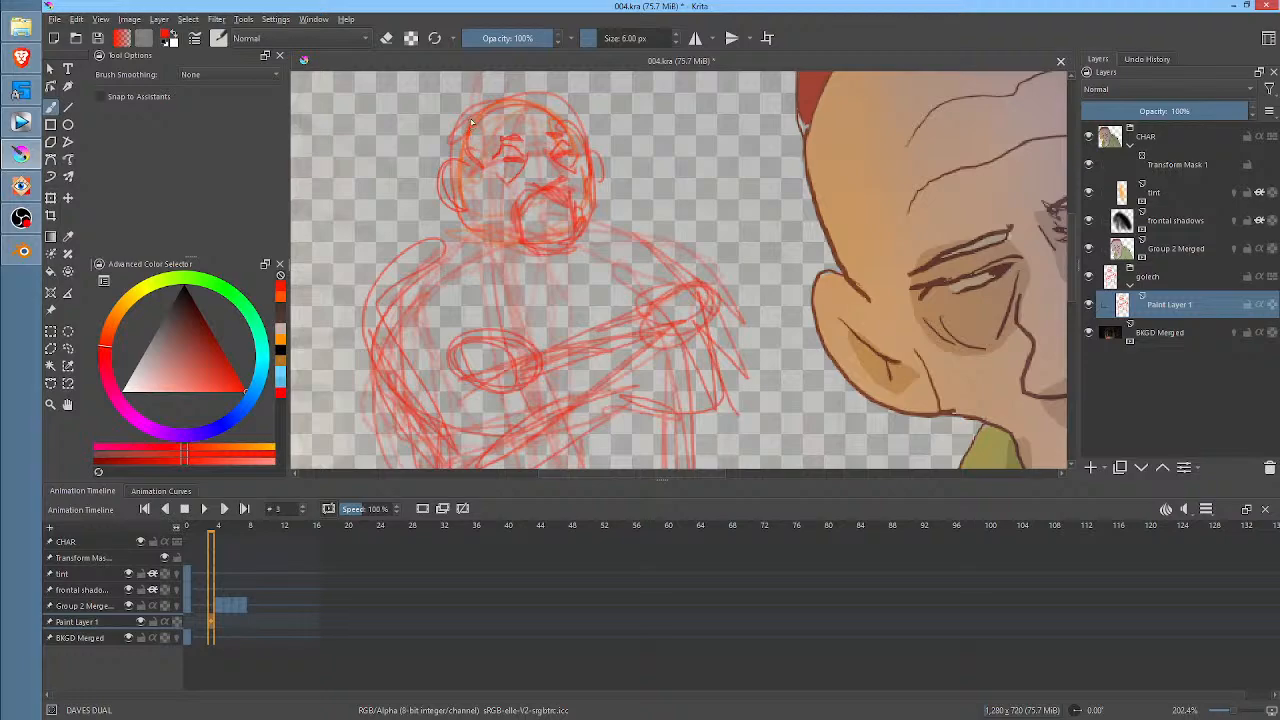
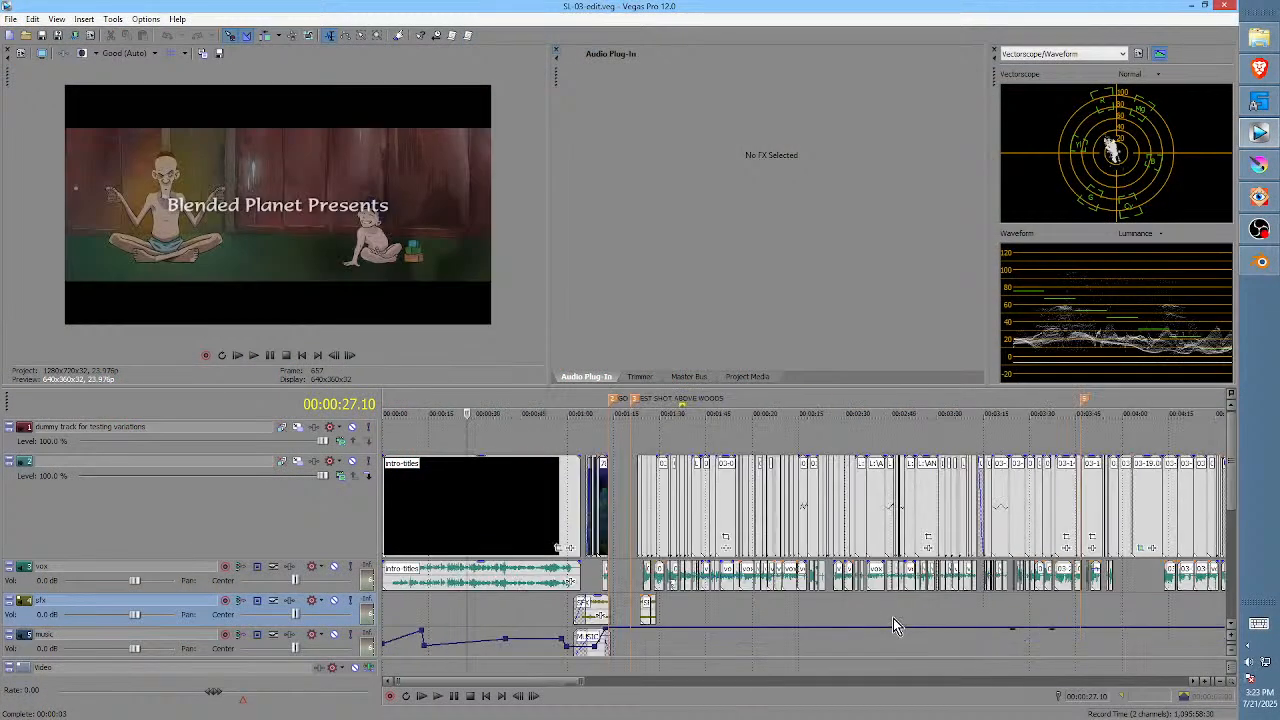
- Switch to Vegas Pro and examine earlier shots across the SL-03 edit timeline as character reference
scroll(893, 618, down, 5)
click(1133, 581)
scroll(1133, 581, up, 3)
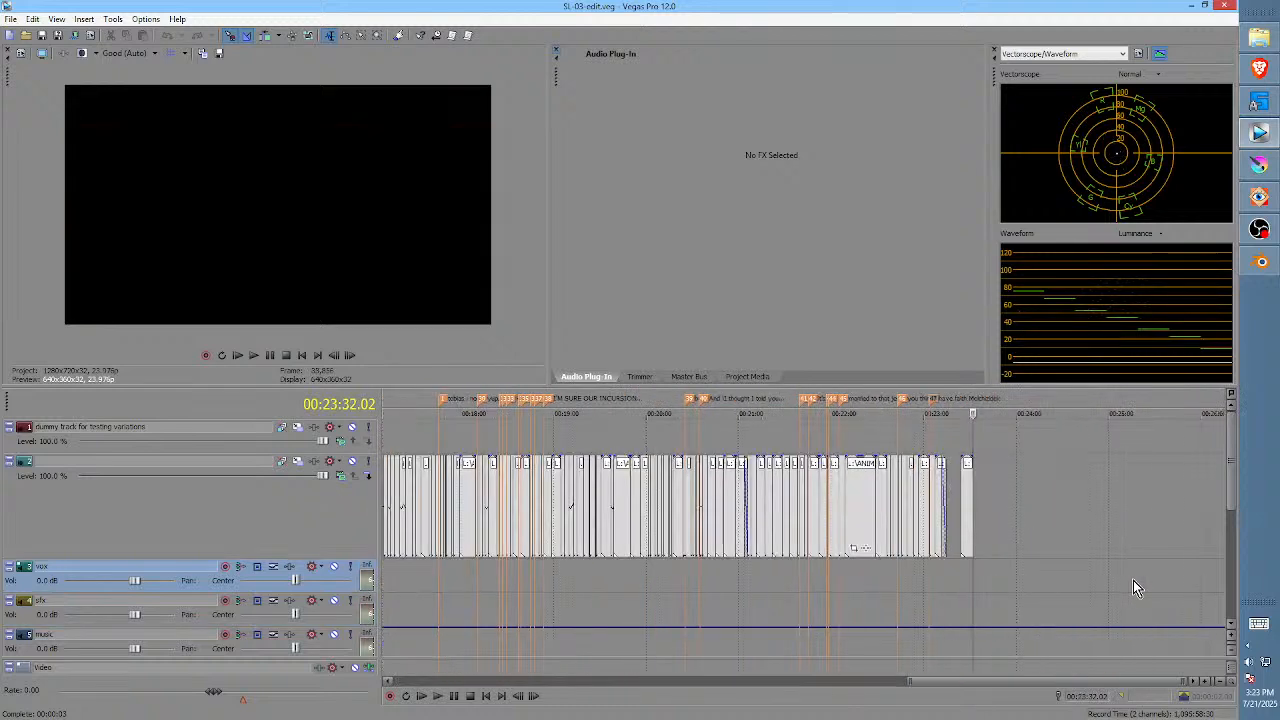
scroll(812, 590, up, 3)
drag(831, 588, 582, 573)
scroll(706, 603, down, 3)
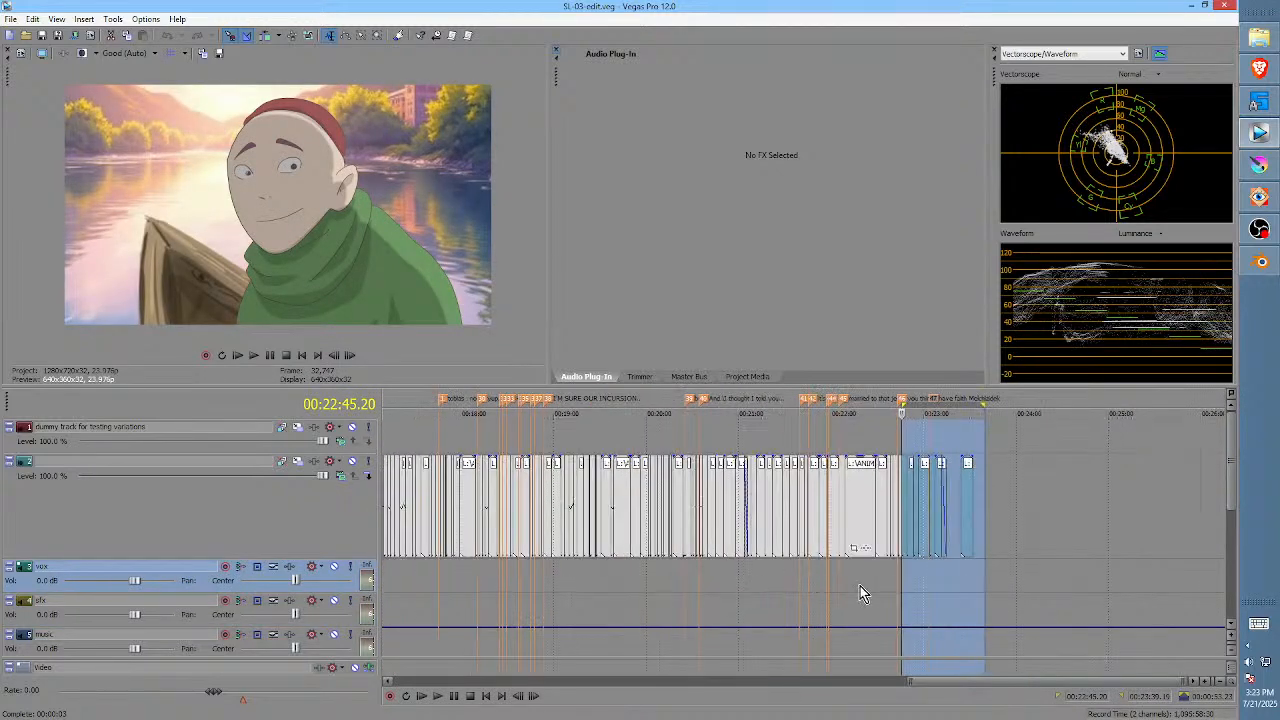
drag(886, 583, 489, 555)
scroll(703, 583, down, 3)
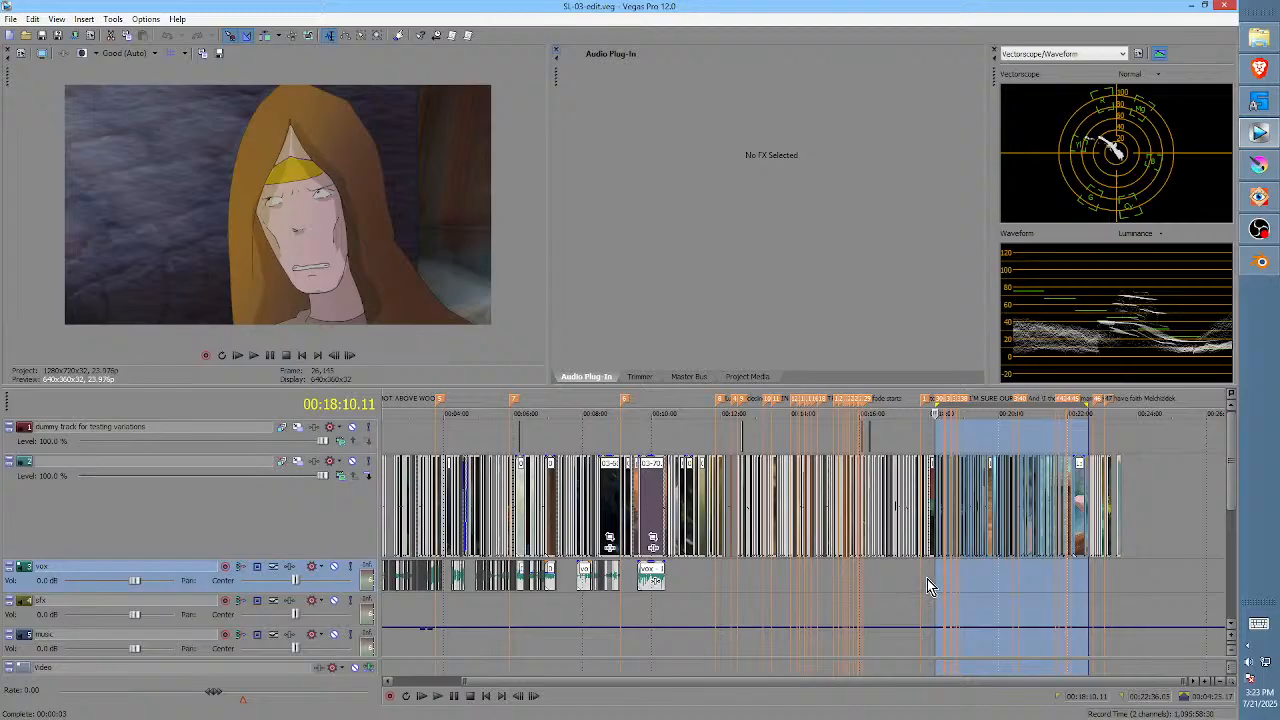
drag(922, 579, 651, 541)
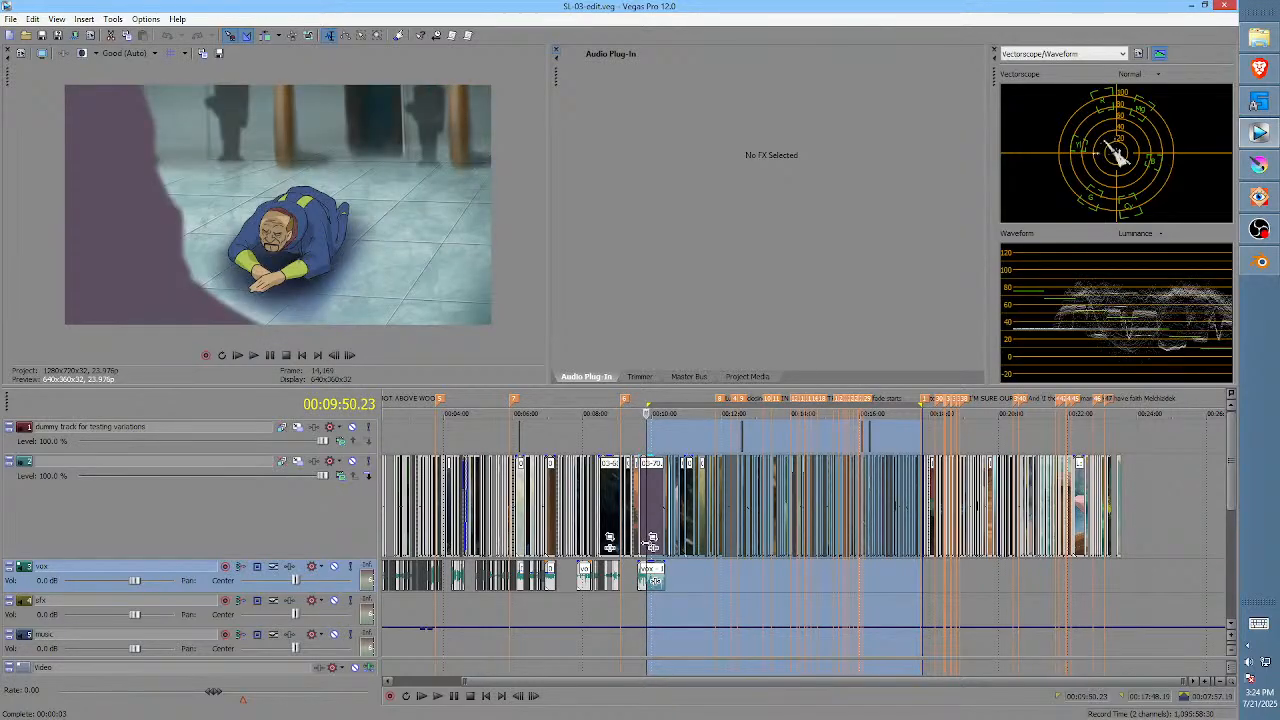
scroll(651, 541, up, 5)
drag(736, 432, 826, 447)
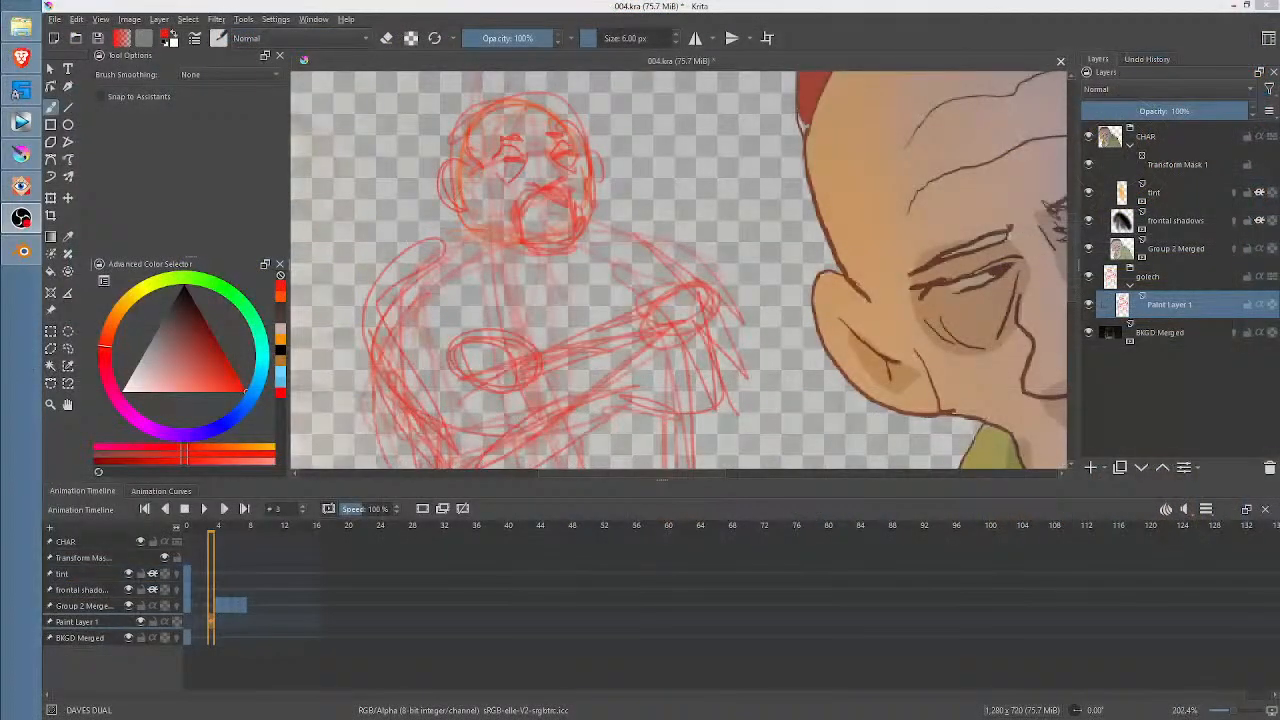
- Back in Krita, set the brush colour to black and draw the hairline, brows, eyes, nose, cheek lines and moustache over the red sketch
click(464, 139)
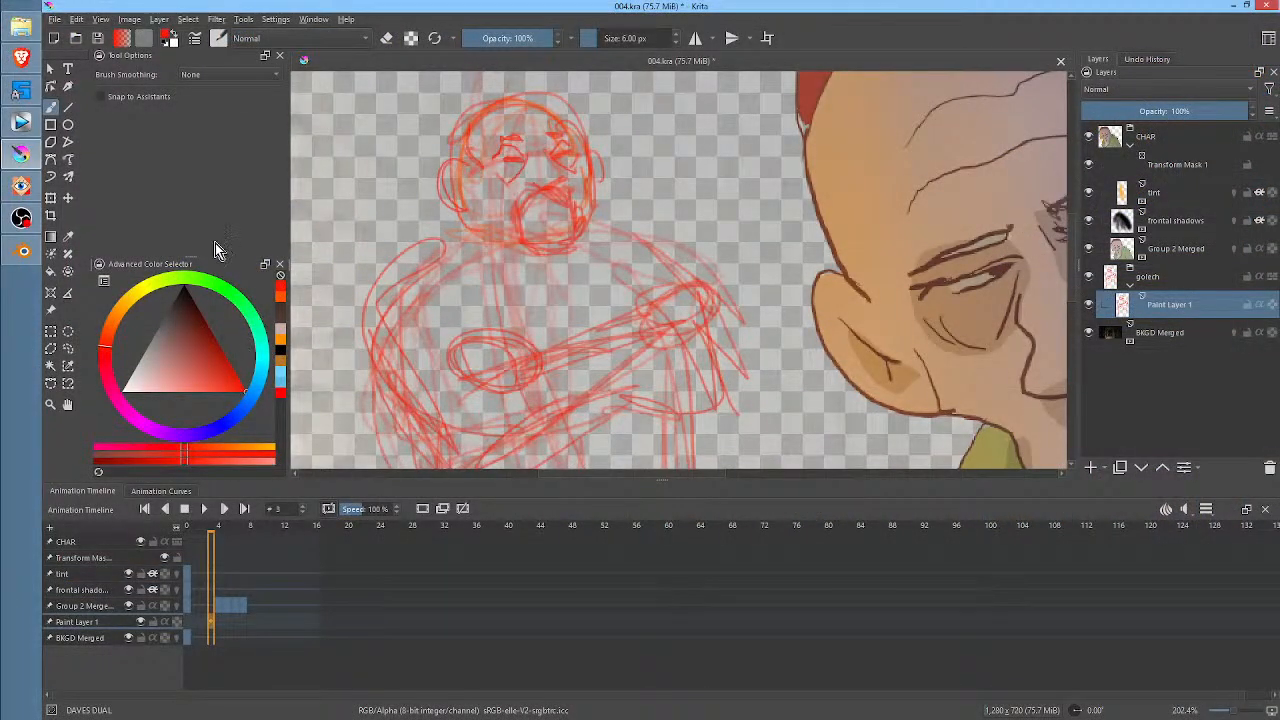
click(179, 321)
mouse_move(502, 108)
mouse_down()
mouse_move(470, 118)
mouse_move(456, 150)
mouse_move(465, 125)
mouse_move(508, 101)
mouse_up()
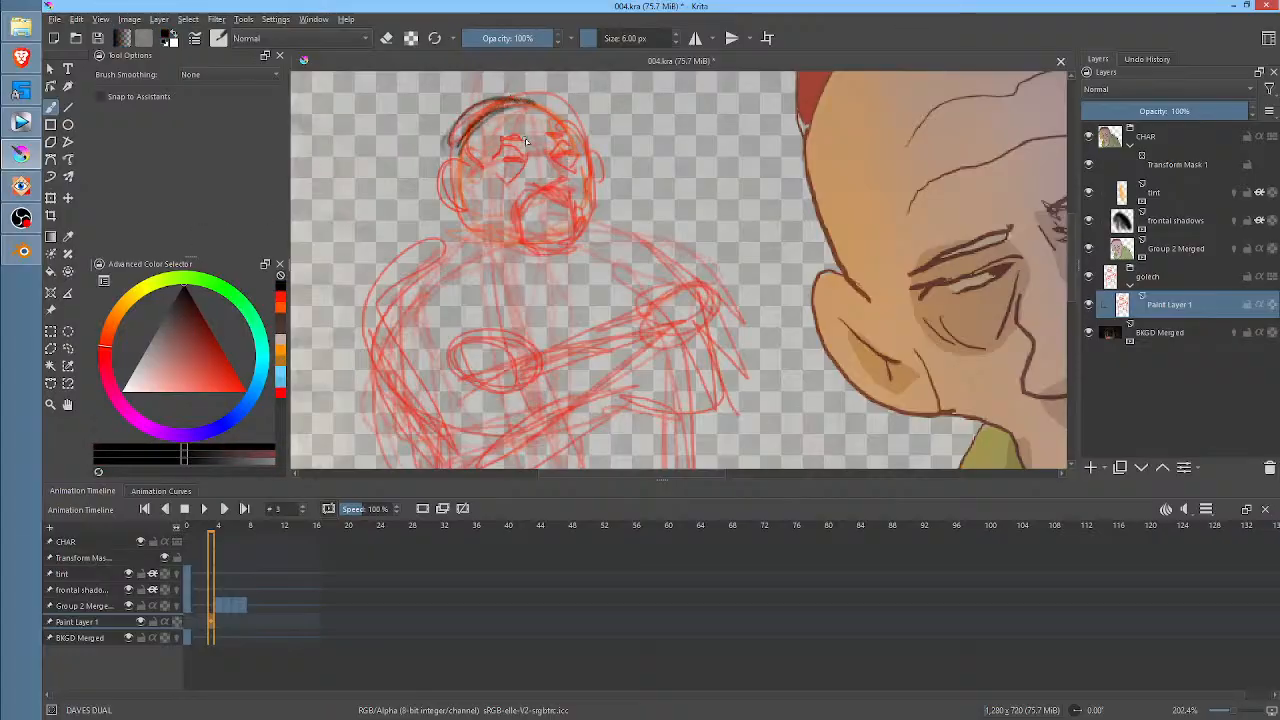
mouse_move(522, 144)
mouse_down()
mouse_move(510, 134)
mouse_move(567, 143)
mouse_move(496, 132)
mouse_move(560, 120)
mouse_up()
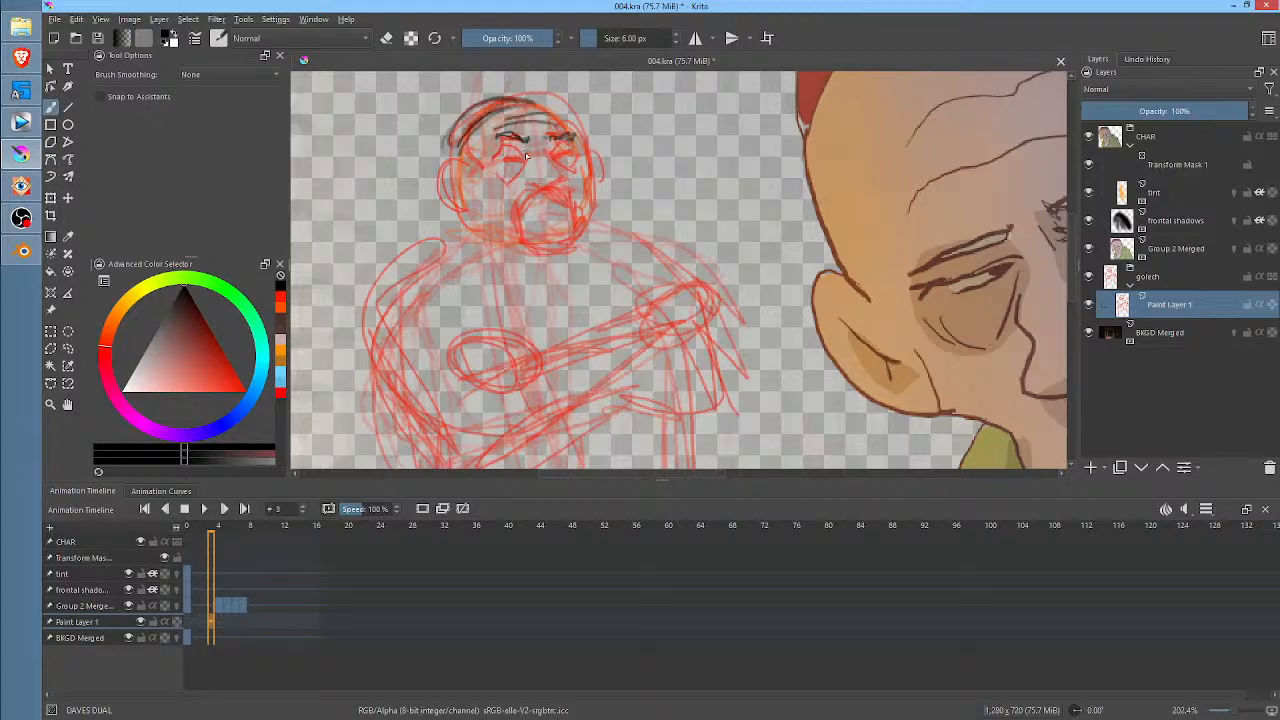
mouse_move(521, 160)
mouse_down()
mouse_move(586, 146)
mouse_move(500, 178)
mouse_move(531, 158)
mouse_move(505, 142)
mouse_move(546, 160)
mouse_move(564, 144)
mouse_move(576, 150)
mouse_move(523, 178)
mouse_move(544, 191)
mouse_move(590, 168)
mouse_move(585, 214)
mouse_up()
drag(481, 180, 512, 220)
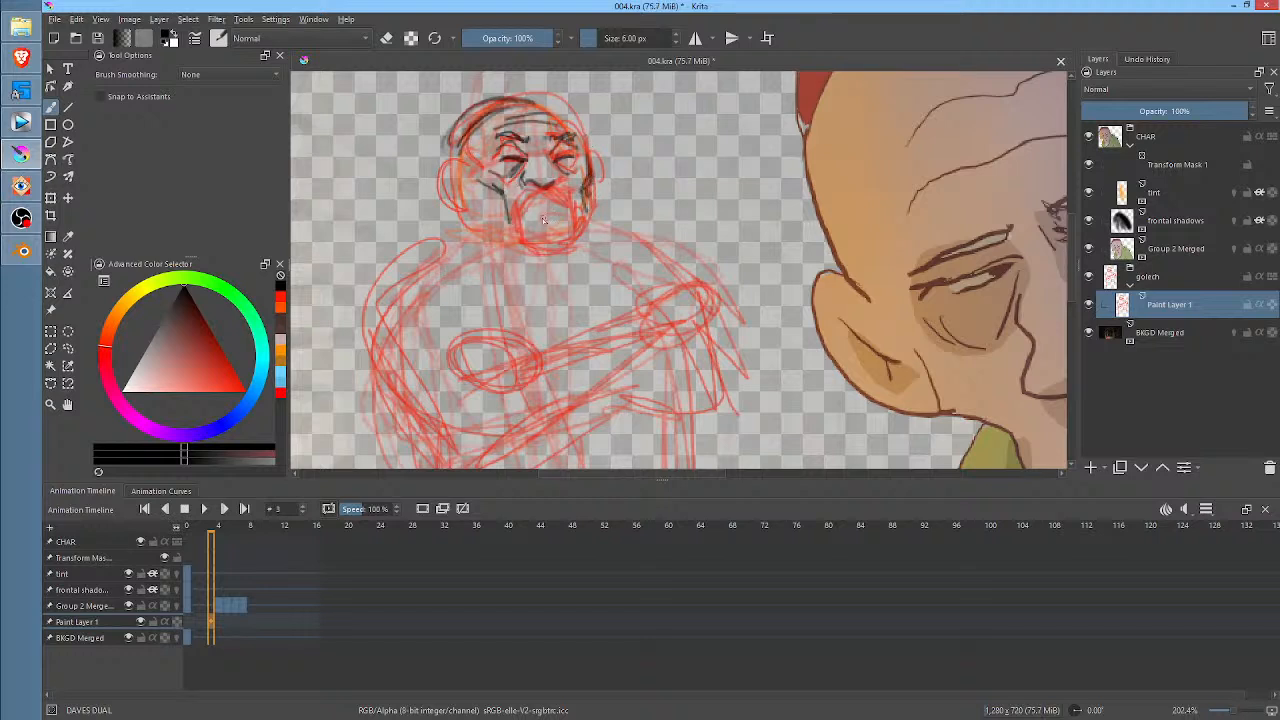
mouse_move(560, 192)
mouse_down()
mouse_move(519, 203)
mouse_move(517, 225)
mouse_move(528, 198)
mouse_move(580, 224)
mouse_up()
mouse_move(516, 200)
mouse_down()
mouse_move(519, 233)
mouse_move(555, 245)
mouse_move(580, 235)
mouse_move(534, 210)
mouse_move(575, 182)
mouse_move(527, 211)
mouse_move(570, 201)
mouse_up()
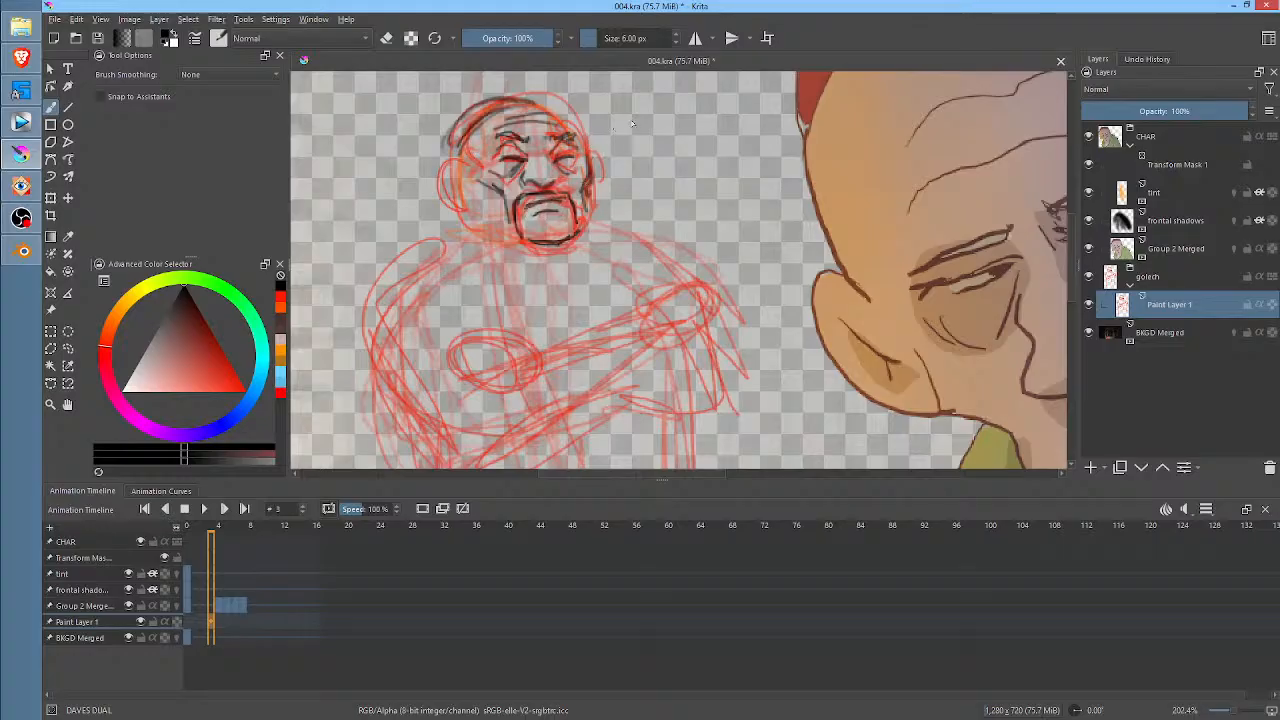
- Outline the figure's ears and jaw in black over the red head sketch
mouse_move(476, 197)
mouse_down()
mouse_move(505, 238)
mouse_move(485, 198)
mouse_move(478, 226)
mouse_move(442, 180)
mouse_move(444, 208)
mouse_move(474, 178)
mouse_move(460, 126)
mouse_move(454, 162)
mouse_up()
mouse_move(598, 160)
mouse_down()
mouse_move(596, 194)
mouse_move(566, 208)
mouse_move(575, 218)
mouse_move(520, 212)
mouse_move(577, 214)
mouse_up()
mouse_move(456, 206)
mouse_down()
mouse_move(489, 257)
mouse_move(542, 268)
mouse_move(600, 240)
mouse_up()
- Draw a thick rolled collar around the figure's neck with inner fold lines
drag(610, 210, 627, 258)
drag(462, 234, 490, 270)
mouse_move(456, 228)
mouse_down()
mouse_move(444, 240)
mouse_move(459, 260)
mouse_move(574, 302)
mouse_move(626, 222)
mouse_move(603, 207)
mouse_up()
drag(515, 222, 585, 214)
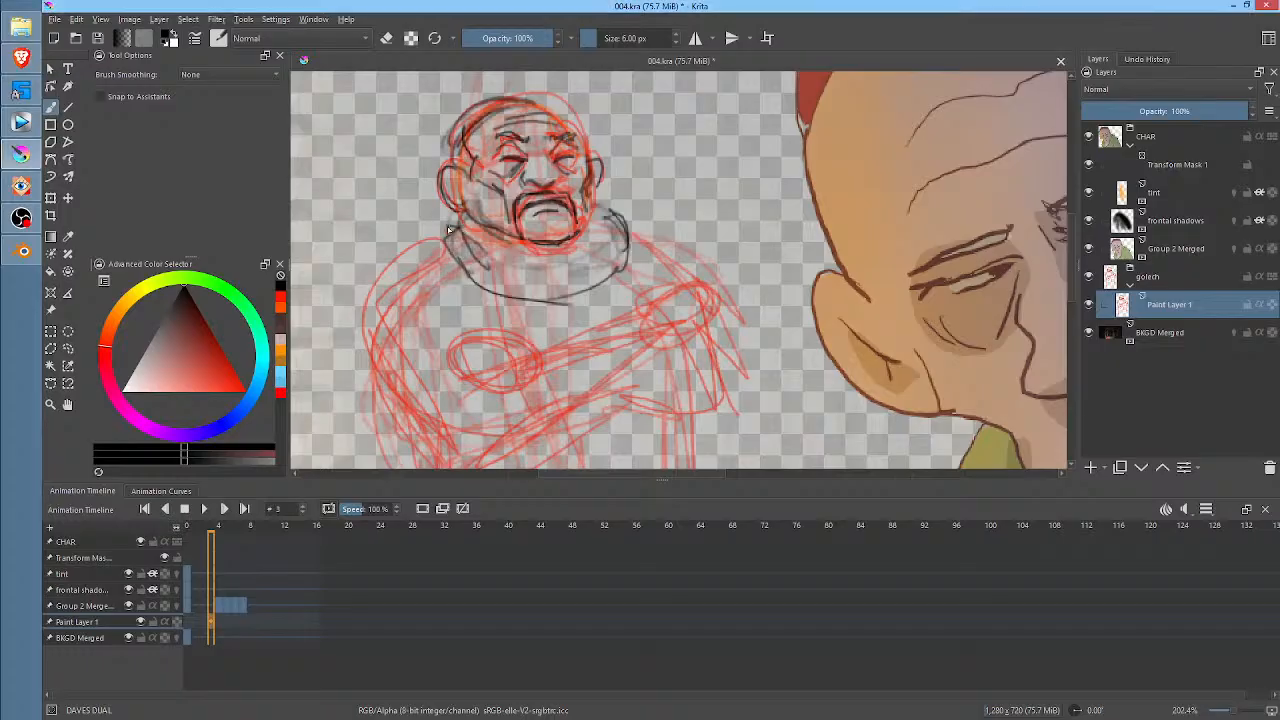
mouse_move(462, 232)
mouse_down()
mouse_move(448, 250)
mouse_move(456, 210)
mouse_up()
drag(609, 218, 612, 248)
mouse_move(487, 268)
mouse_down()
mouse_move(505, 288)
mouse_move(602, 264)
mouse_up()
- Draw the shoulder lines sloping from the collar, the upper chest curves and the outer edge of the arm farther from the old man
mouse_move(443, 243)
mouse_down()
mouse_move(448, 229)
mouse_move(395, 270)
mouse_move(444, 290)
mouse_up()
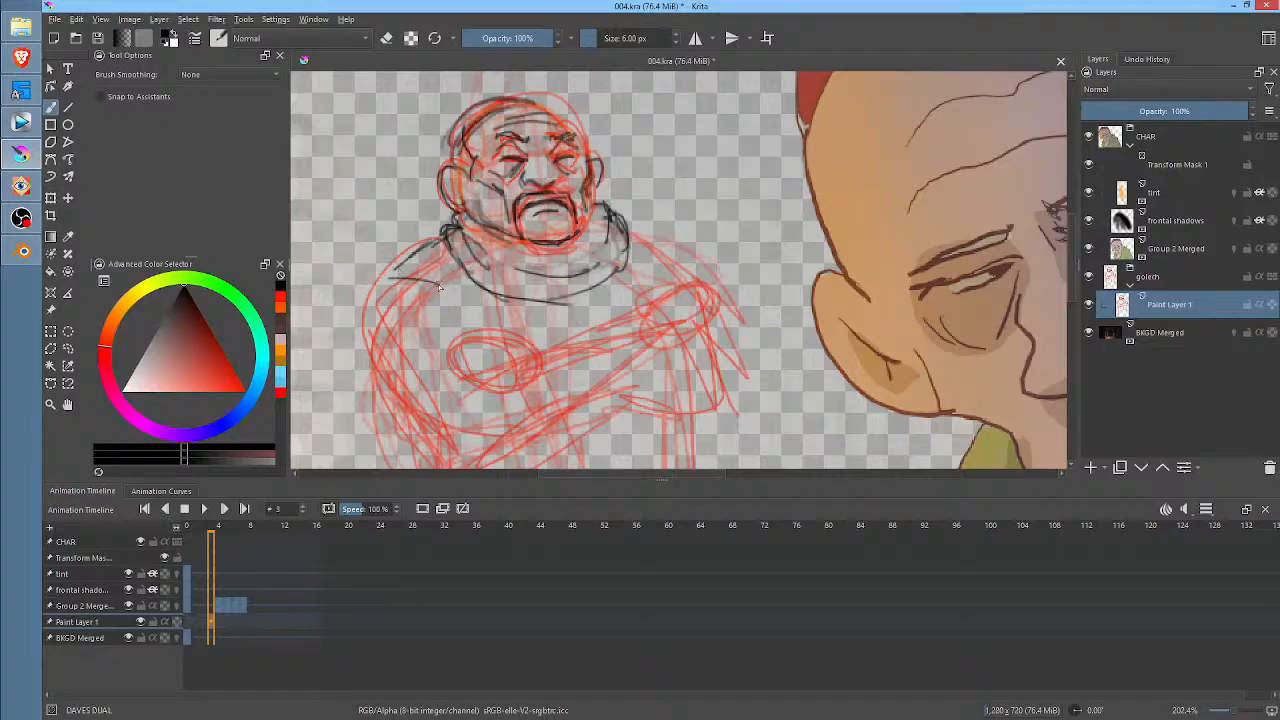
drag(658, 246, 668, 274)
mouse_move(453, 297)
mouse_down()
mouse_move(503, 325)
mouse_move(555, 327)
mouse_move(668, 292)
mouse_up()
drag(643, 227, 663, 268)
drag(457, 299, 472, 328)
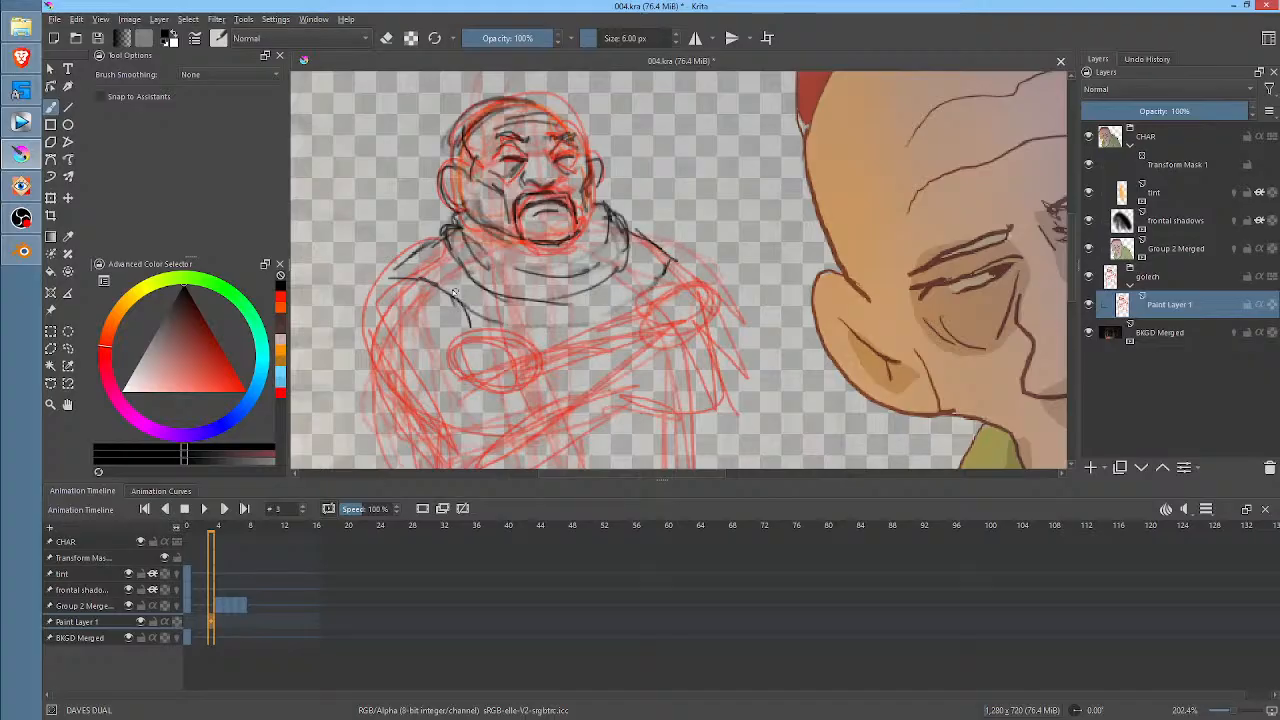
mouse_move(402, 255)
mouse_down()
mouse_move(376, 278)
mouse_move(376, 300)
mouse_move(385, 285)
mouse_move(392, 296)
mouse_move(394, 366)
mouse_up()
- Outline the folded arm farther from the old man in black, covering the upper arm, elbow and sleeve, plus the forearm crossing it
middle_click(614, 286)
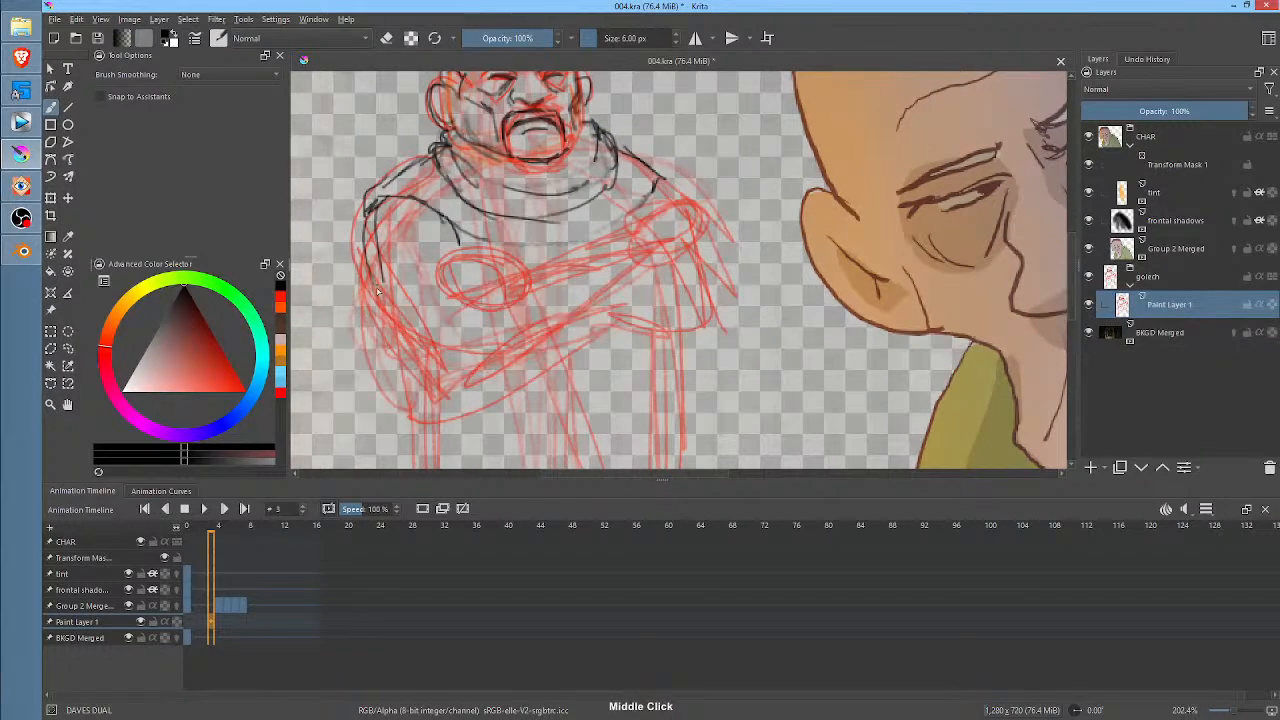
mouse_move(367, 210)
mouse_down()
mouse_move(365, 264)
mouse_move(428, 370)
mouse_move(494, 404)
mouse_move(594, 324)
mouse_move(576, 332)
mouse_up()
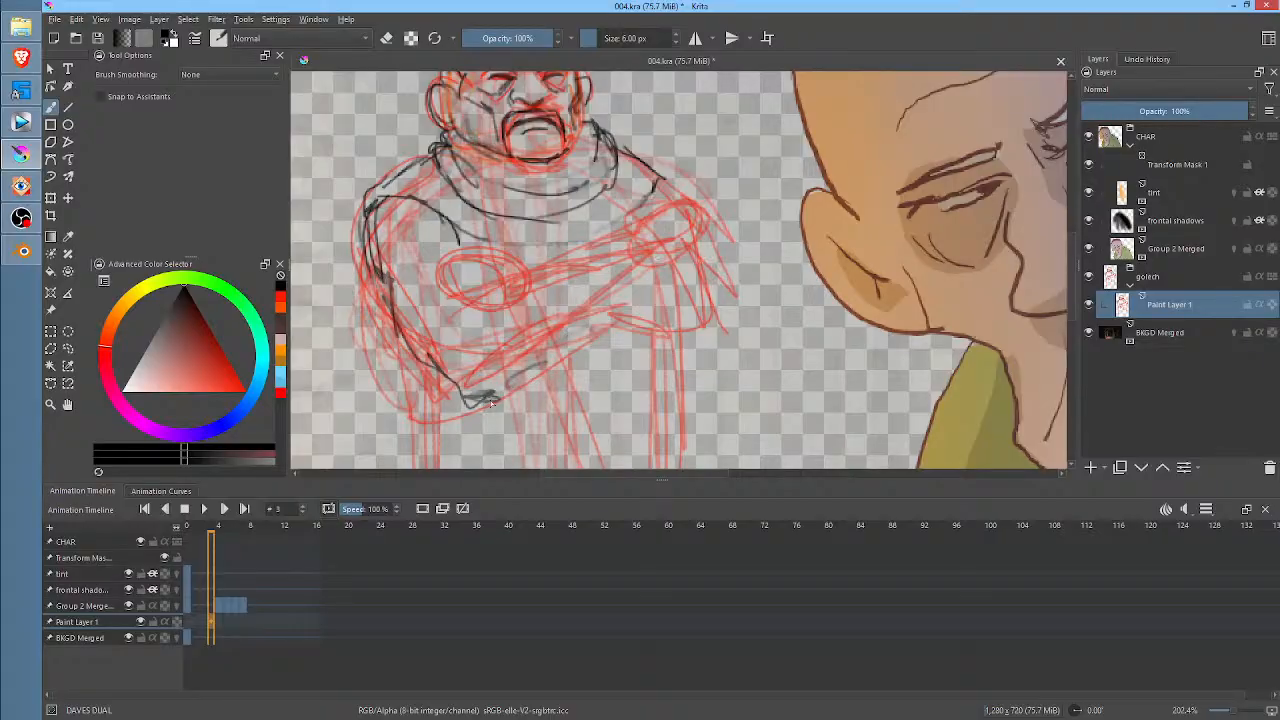
drag(491, 402, 562, 358)
mouse_move(558, 362)
mouse_down()
mouse_move(528, 379)
mouse_move(565, 367)
mouse_move(588, 330)
mouse_move(570, 300)
mouse_move(577, 323)
mouse_move(534, 286)
mouse_move(463, 318)
mouse_move(500, 300)
mouse_move(442, 313)
mouse_up()
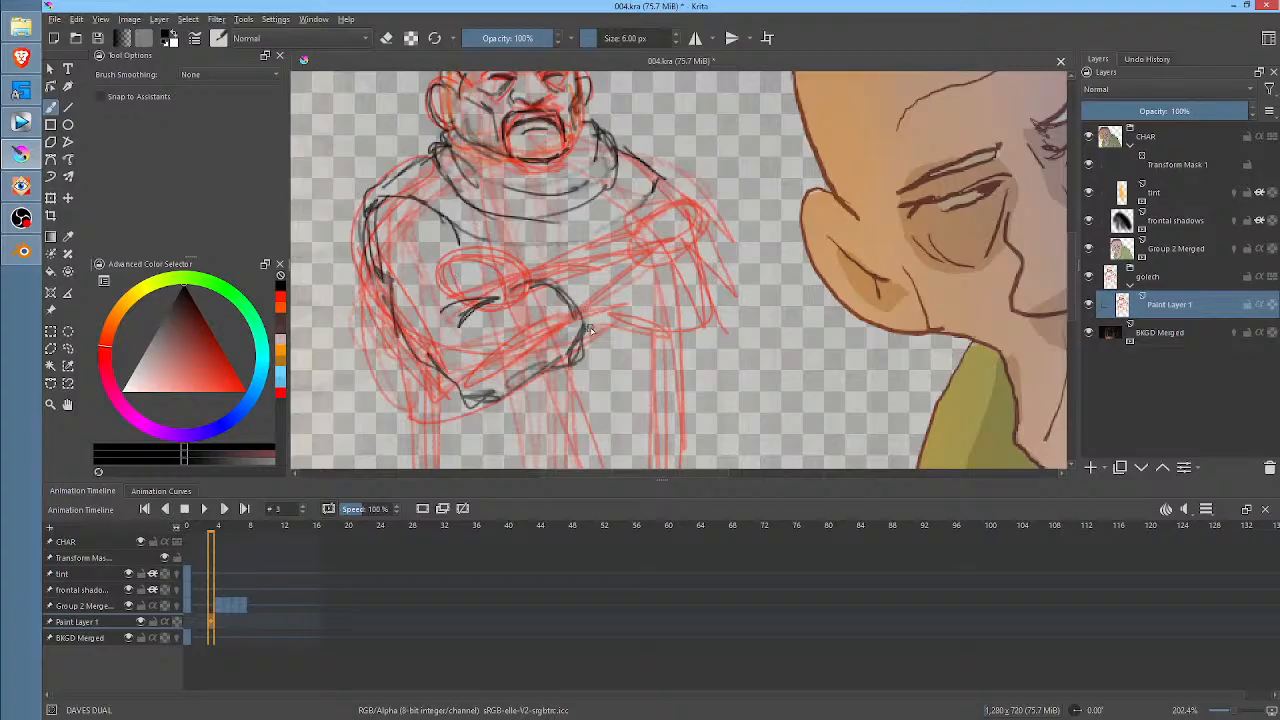
drag(589, 331, 655, 268)
mouse_move(543, 283)
mouse_down()
mouse_move(625, 248)
mouse_move(646, 266)
mouse_move(600, 326)
mouse_move(620, 304)
mouse_move(583, 324)
mouse_move(575, 363)
mouse_move(470, 400)
mouse_up()
mouse_move(381, 256)
mouse_down()
mouse_move(406, 344)
mouse_move(480, 392)
mouse_up()
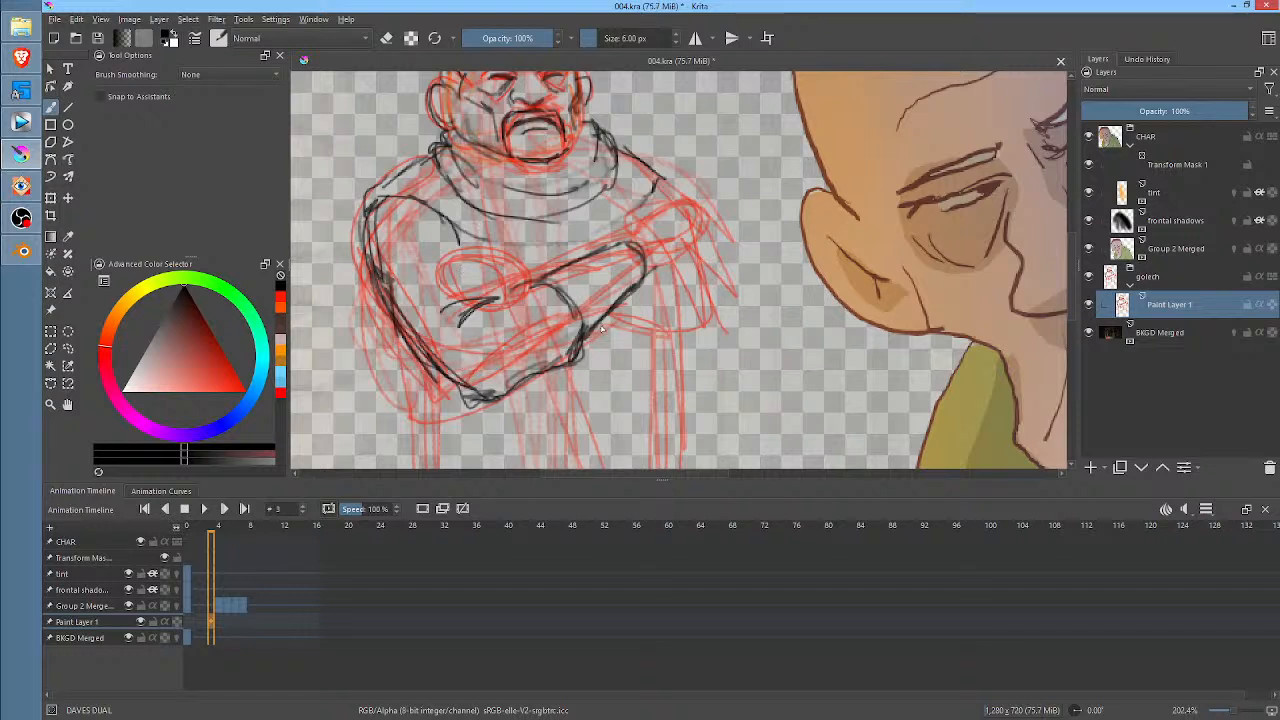
- Outline the folded arm nearer the old man in black, from shoulder to elbow, with the sleeve folds and the hand resting on it
mouse_move(604, 327)
mouse_down()
mouse_move(638, 350)
mouse_move(719, 342)
mouse_up()
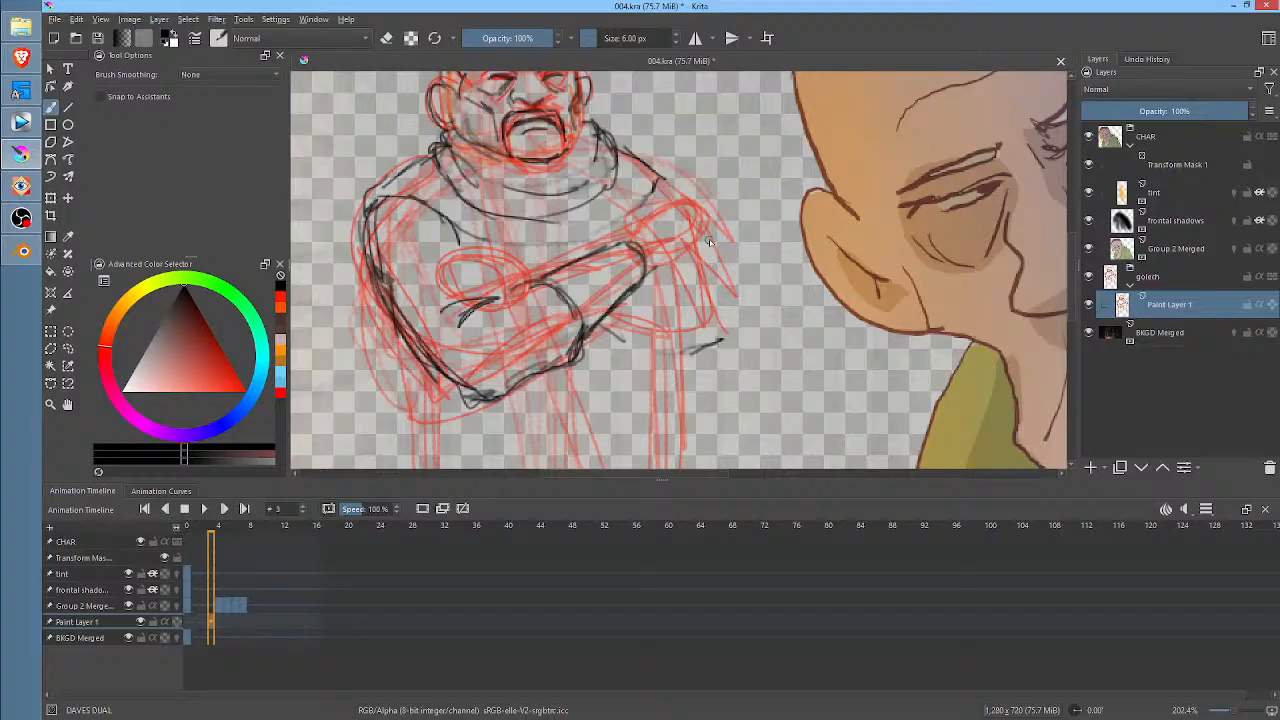
drag(674, 169, 678, 180)
mouse_move(632, 155)
mouse_down()
mouse_move(741, 260)
mouse_move(734, 235)
mouse_move(759, 336)
mouse_up()
mouse_move(612, 334)
mouse_down()
mouse_move(684, 364)
mouse_move(746, 360)
mouse_move(762, 328)
mouse_move(750, 346)
mouse_up()
drag(722, 242, 750, 290)
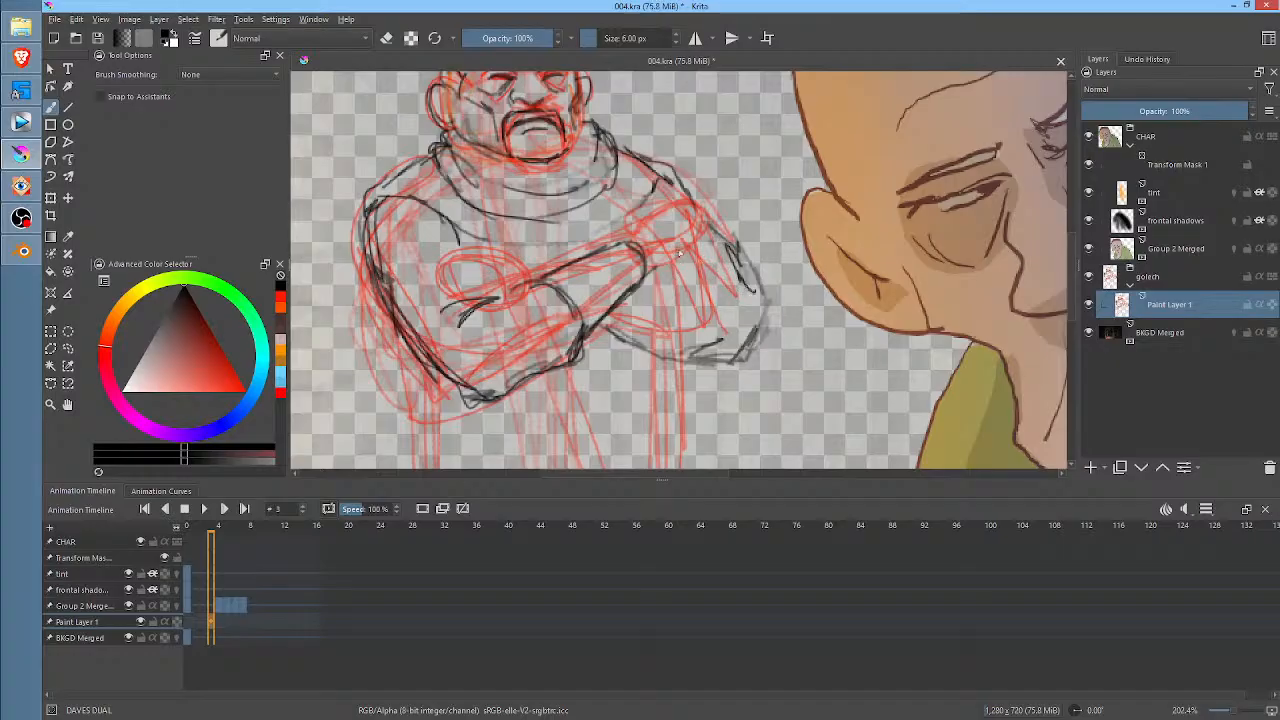
mouse_move(675, 305)
mouse_down()
mouse_move(640, 339)
mouse_move(646, 353)
mouse_move(672, 359)
mouse_move(685, 349)
mouse_move(671, 339)
mouse_move(708, 331)
mouse_move(677, 349)
mouse_move(754, 342)
mouse_up()
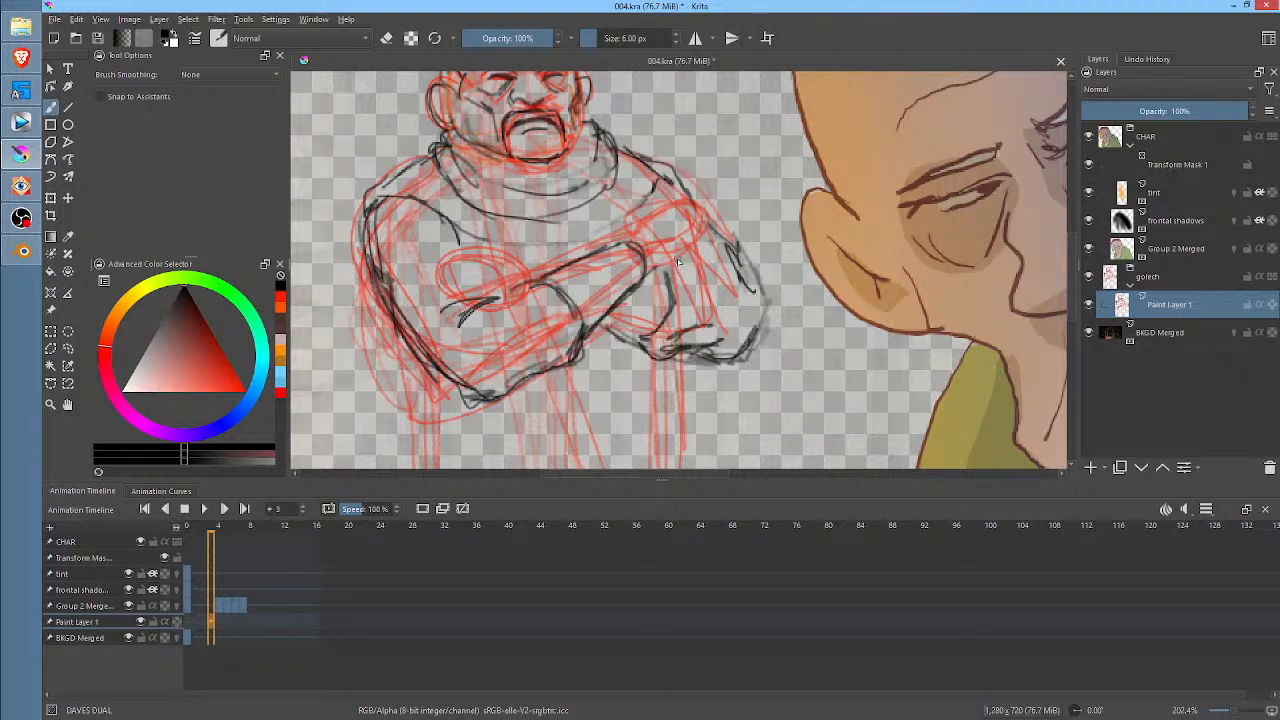
mouse_move(676, 261)
mouse_down()
mouse_move(706, 283)
mouse_move(714, 273)
mouse_move(714, 228)
mouse_move(698, 215)
mouse_move(623, 238)
mouse_move(686, 189)
mouse_move(705, 190)
mouse_move(738, 236)
mouse_move(668, 272)
mouse_move(694, 256)
mouse_up()
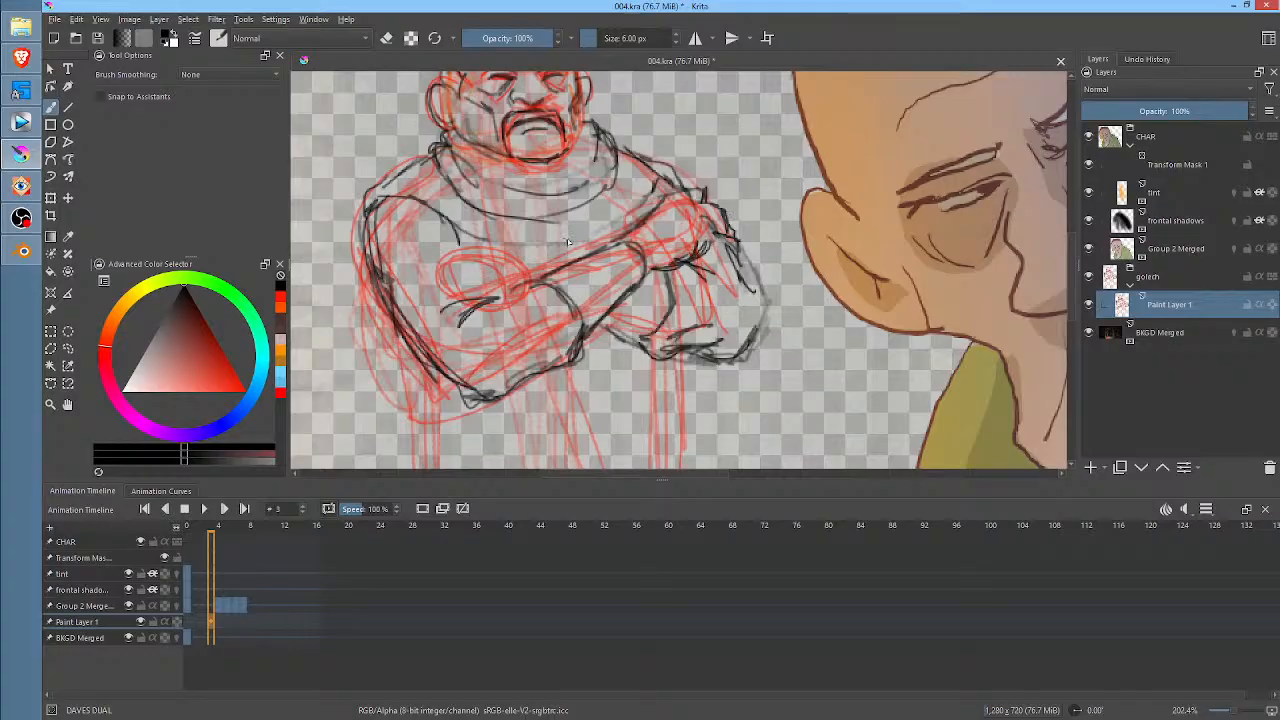
- Draw the hand tucked at the crossed forearms and darken the chest and sleeve contours
mouse_move(542, 264)
mouse_down()
mouse_move(587, 260)
mouse_move(522, 259)
mouse_move(561, 256)
mouse_move(560, 219)
mouse_move(533, 263)
mouse_move(483, 246)
mouse_move(434, 295)
mouse_move(445, 302)
mouse_move(453, 284)
mouse_move(444, 309)
mouse_move(540, 272)
mouse_move(487, 309)
mouse_move(526, 281)
mouse_move(468, 272)
mouse_move(490, 271)
mouse_move(461, 294)
mouse_move(505, 278)
mouse_up()
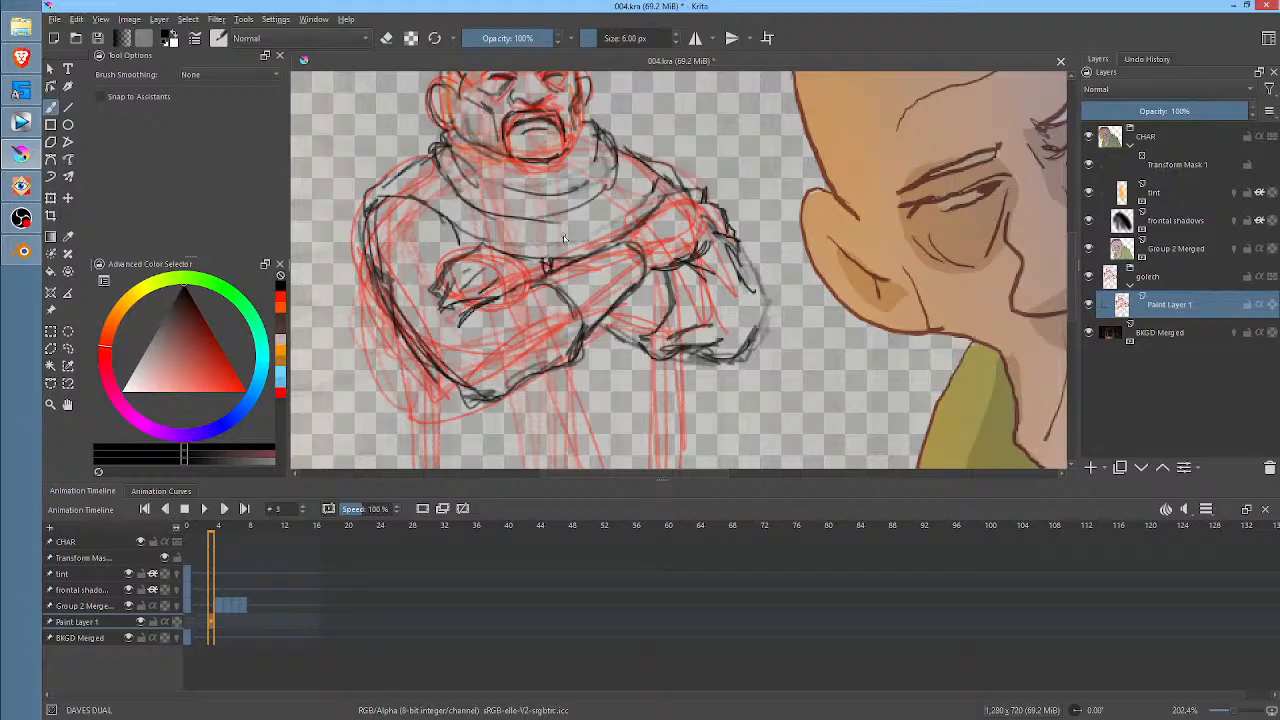
mouse_move(592, 331)
mouse_down()
mouse_move(639, 350)
mouse_move(671, 310)
mouse_move(724, 283)
mouse_move(709, 316)
mouse_move(751, 365)
mouse_move(717, 289)
mouse_up()
mouse_move(404, 240)
mouse_down()
mouse_move(450, 326)
mouse_move(563, 368)
mouse_move(485, 345)
mouse_move(521, 352)
mouse_move(552, 304)
mouse_up()
drag(512, 352, 578, 302)
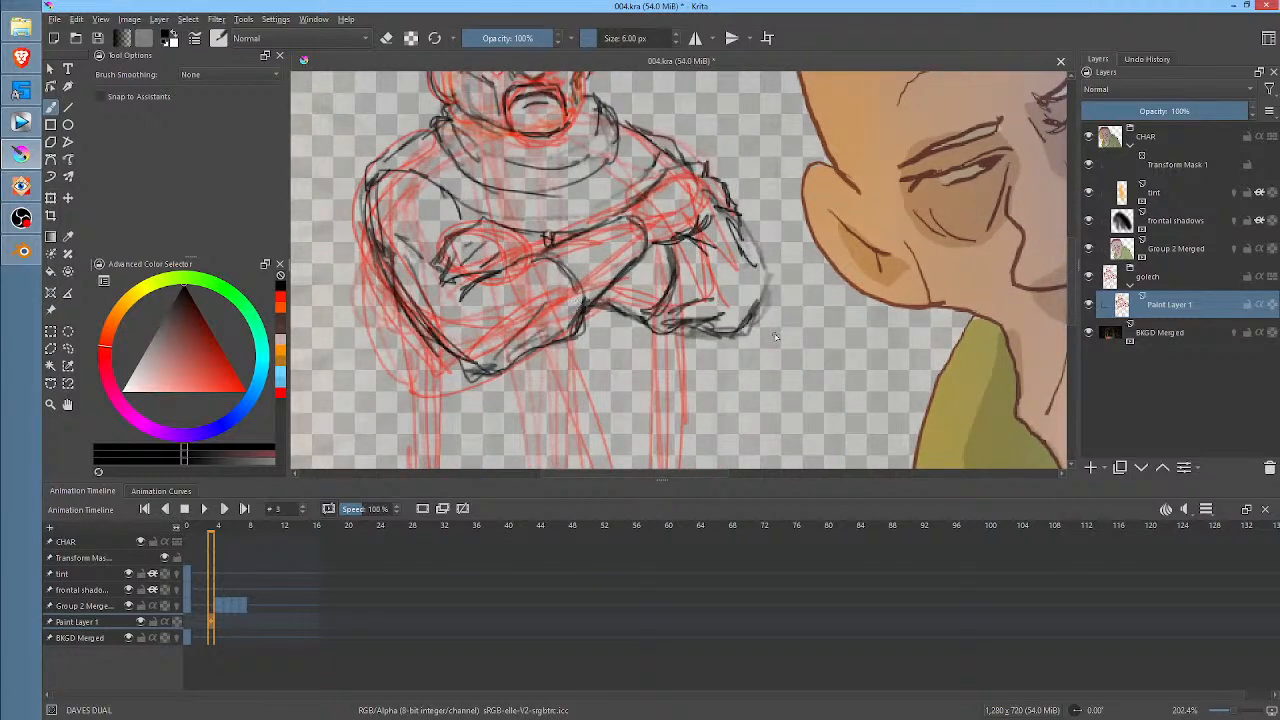
- Draw long vertical black lines from the folded arms down to the canvas edge for the figure's lower body and garment folds
drag(775, 336, 571, 243)
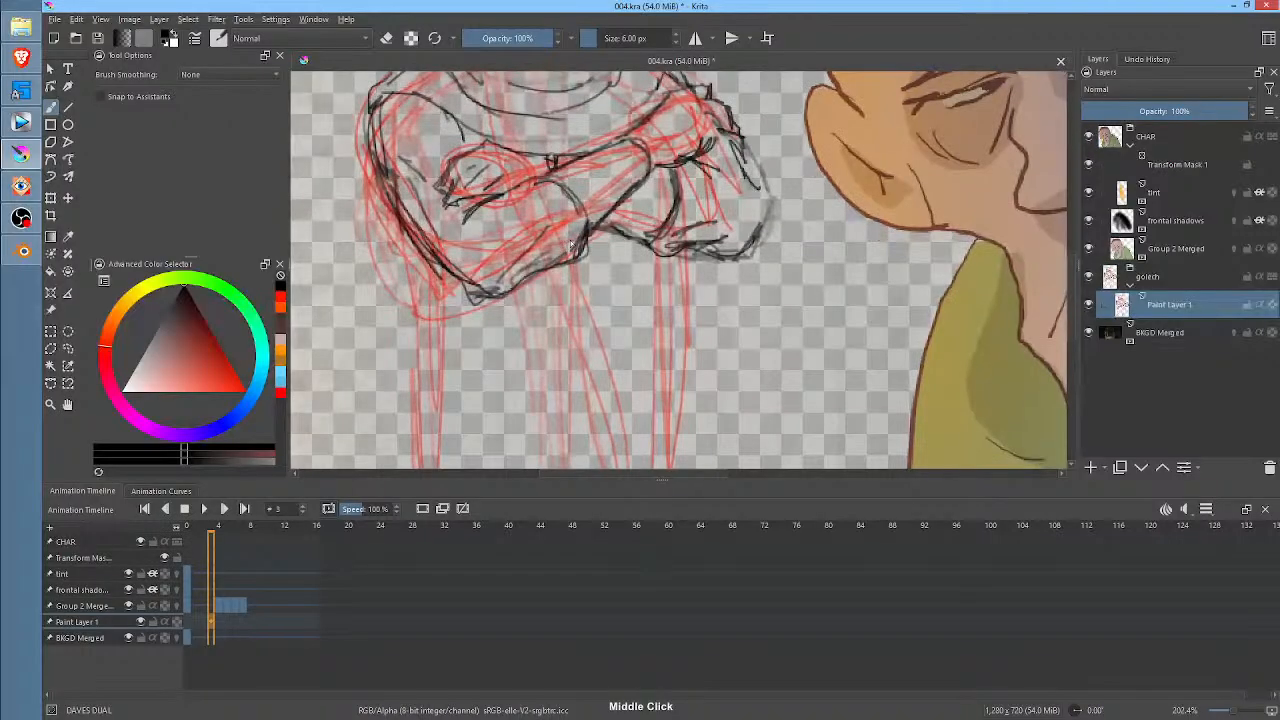
scroll(752, 350, down, 2)
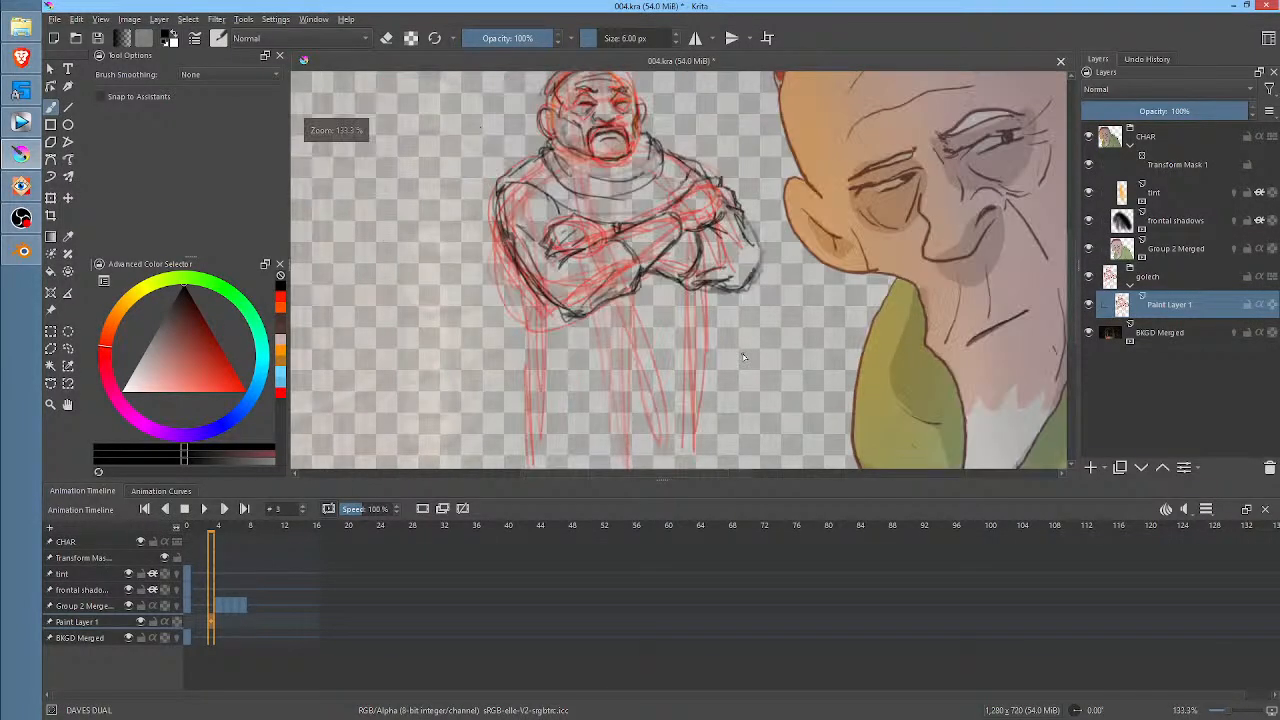
drag(743, 356, 690, 268)
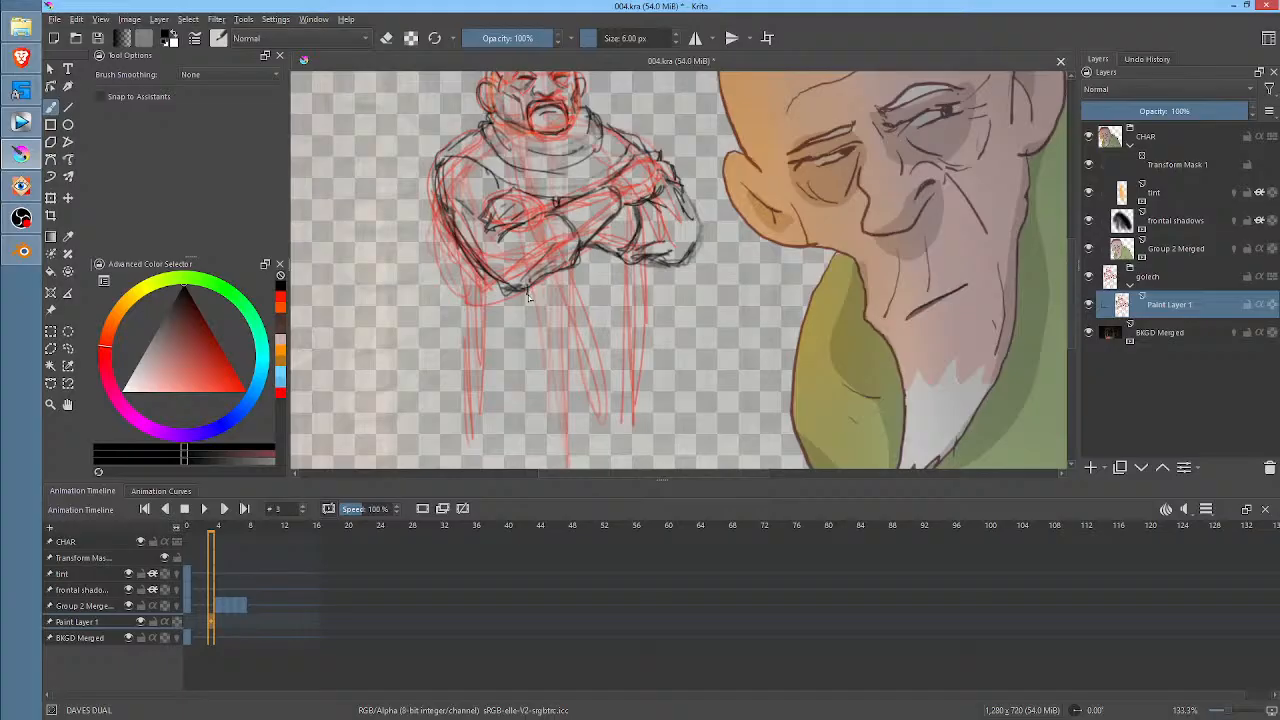
mouse_move(658, 330)
mouse_down()
mouse_move(644, 254)
mouse_move(650, 268)
mouse_move(516, 300)
mouse_move(521, 450)
mouse_up()
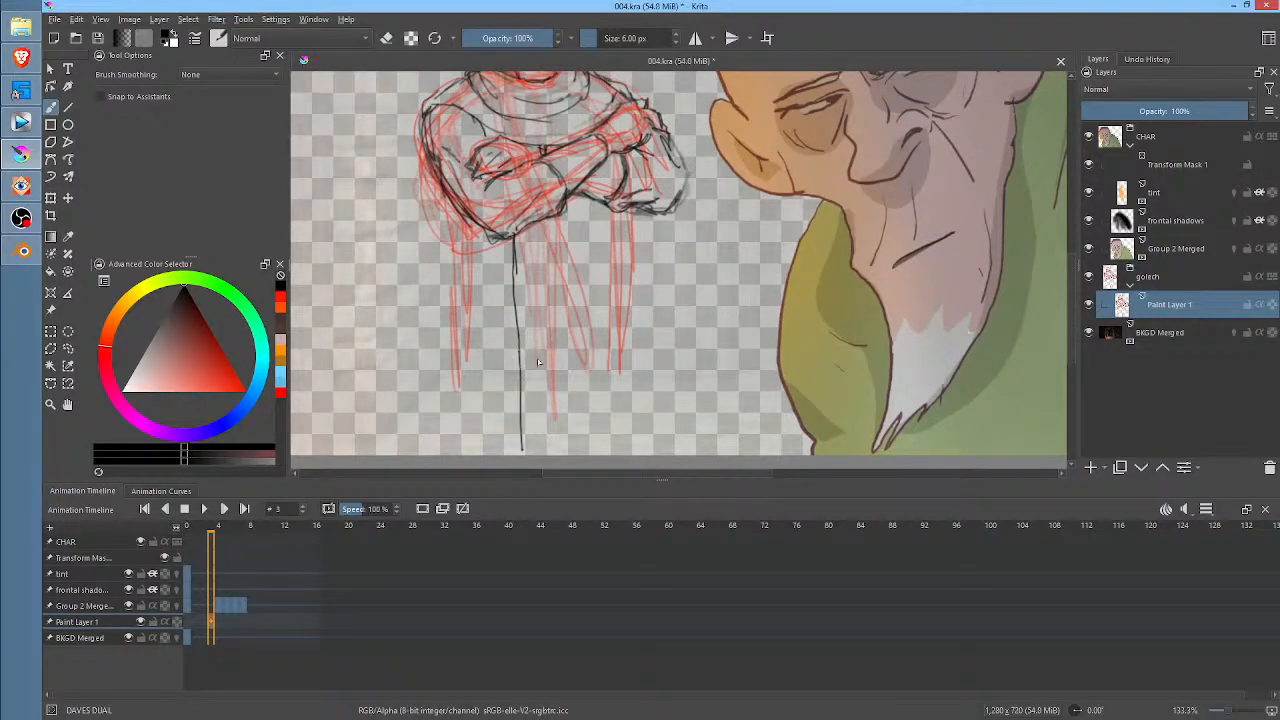
drag(555, 249, 563, 449)
drag(552, 225, 562, 456)
drag(513, 236, 518, 450)
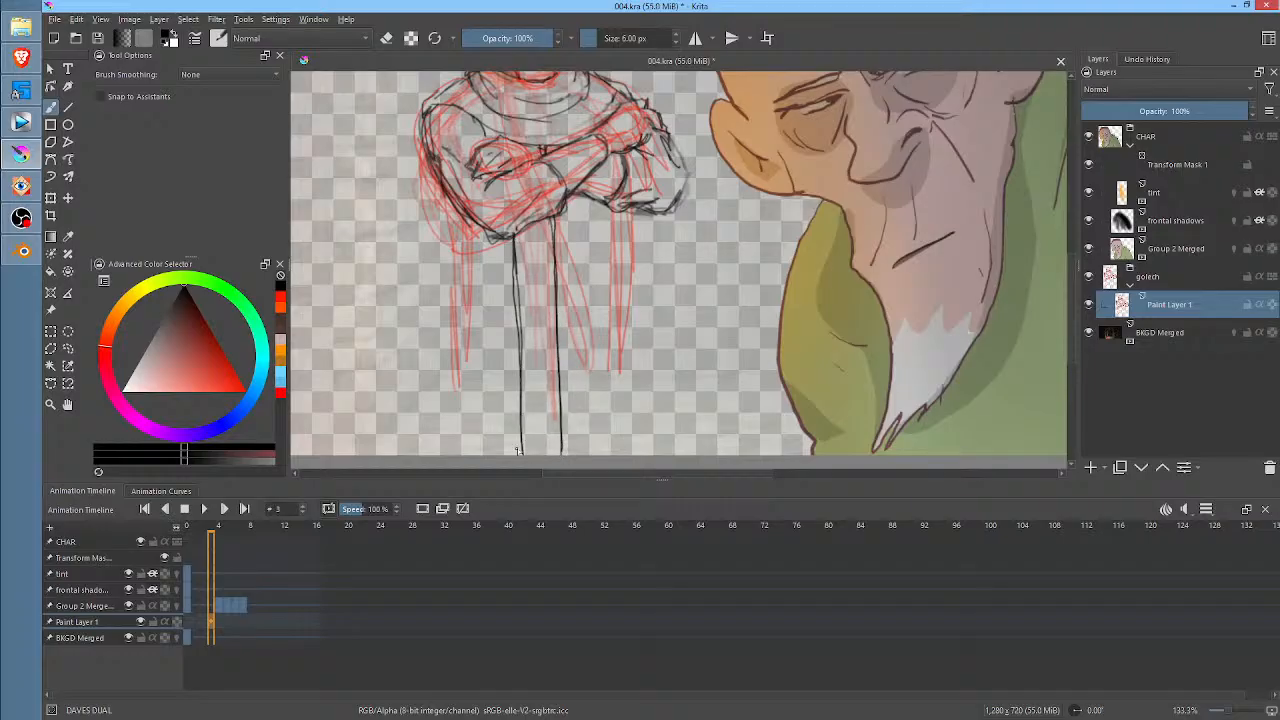
drag(589, 199, 599, 444)
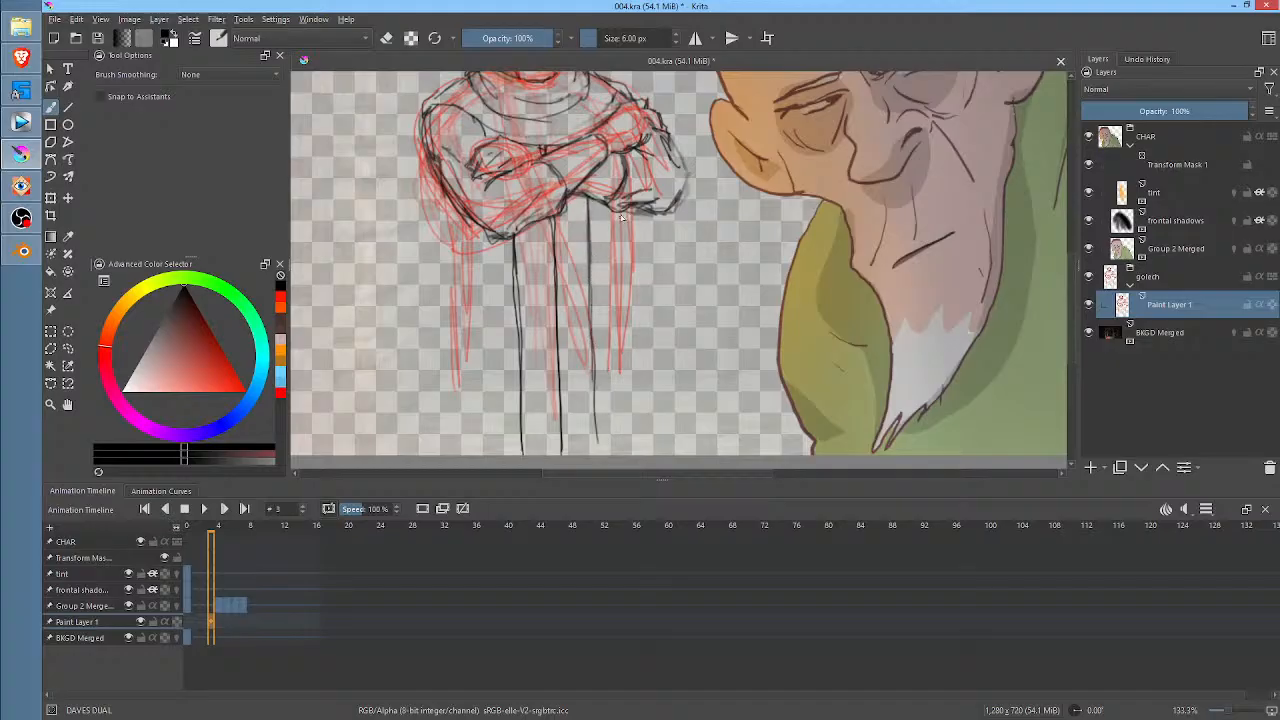
mouse_move(621, 217)
mouse_down()
mouse_move(628, 378)
mouse_move(598, 436)
mouse_up()
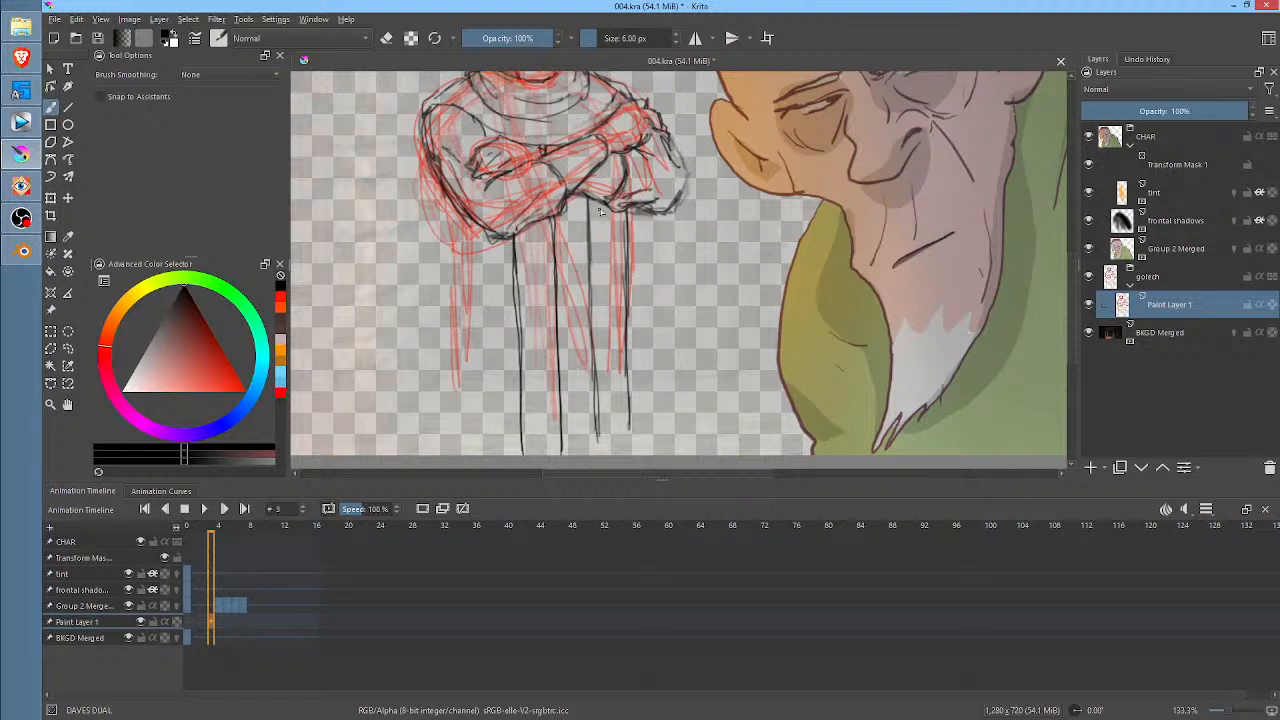
drag(600, 210, 611, 334)
drag(532, 228, 536, 406)
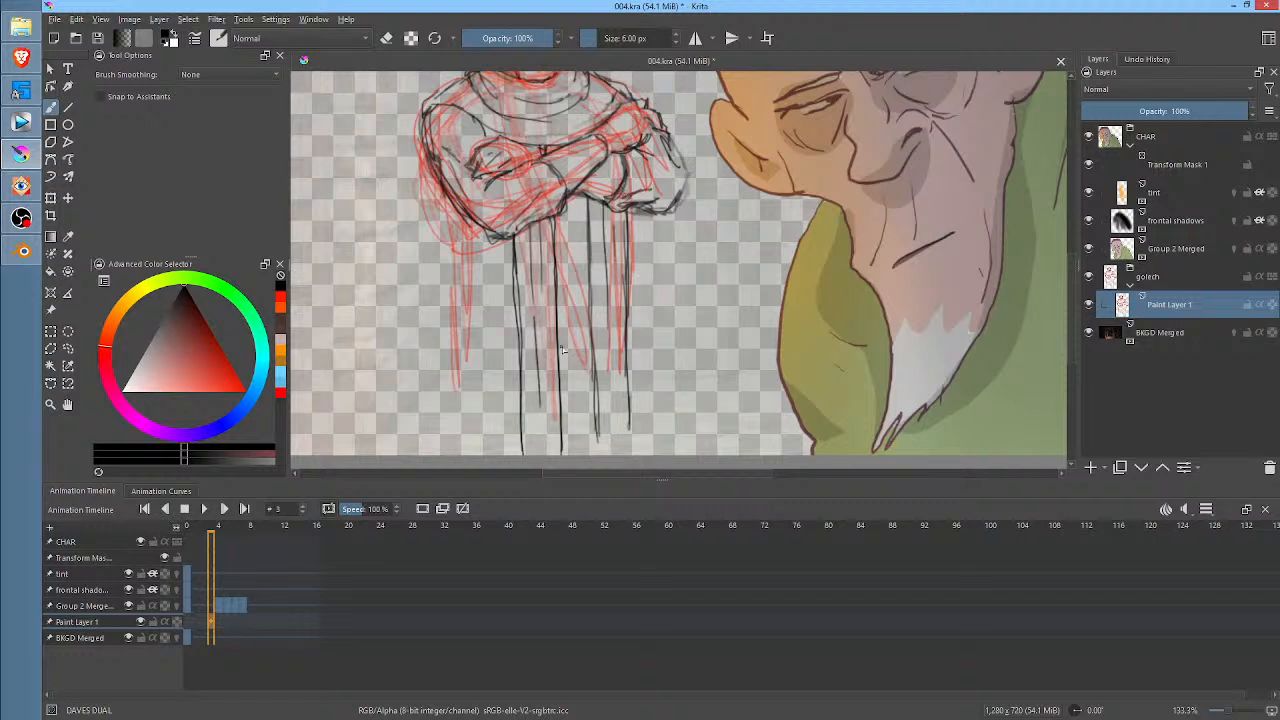
- Draw the garment's curved black hem below the folded arms, with bulging sides at the waist and short marks under each end
drag(575, 188, 576, 327)
drag(440, 186, 456, 252)
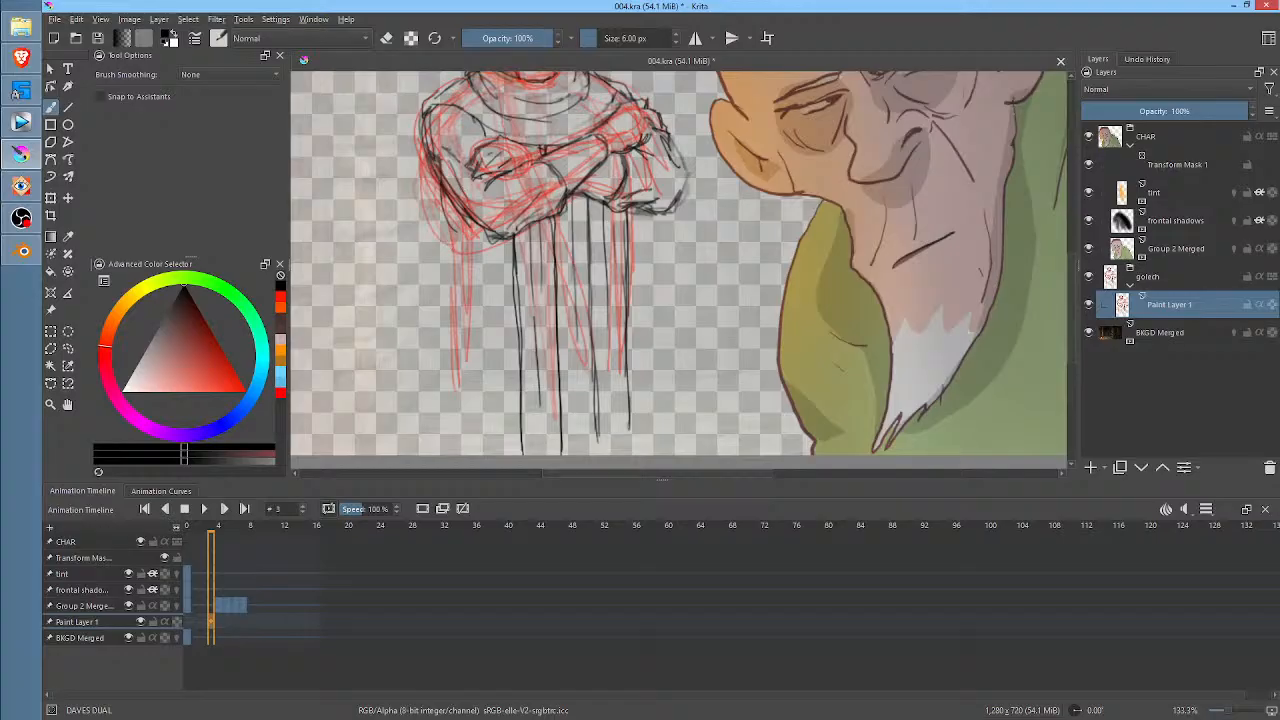
mouse_move(442, 196)
mouse_down()
mouse_move(454, 280)
mouse_move(459, 270)
mouse_move(565, 318)
mouse_move(622, 300)
mouse_move(630, 268)
mouse_up()
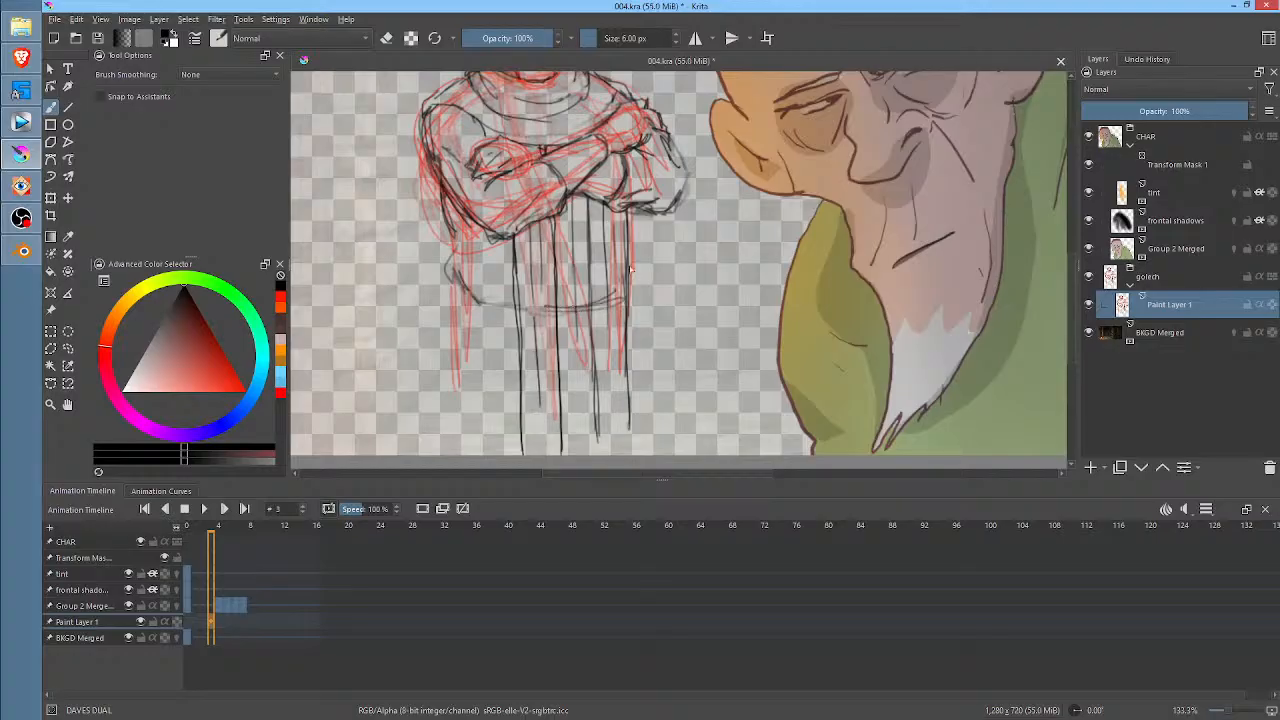
drag(629, 224, 630, 290)
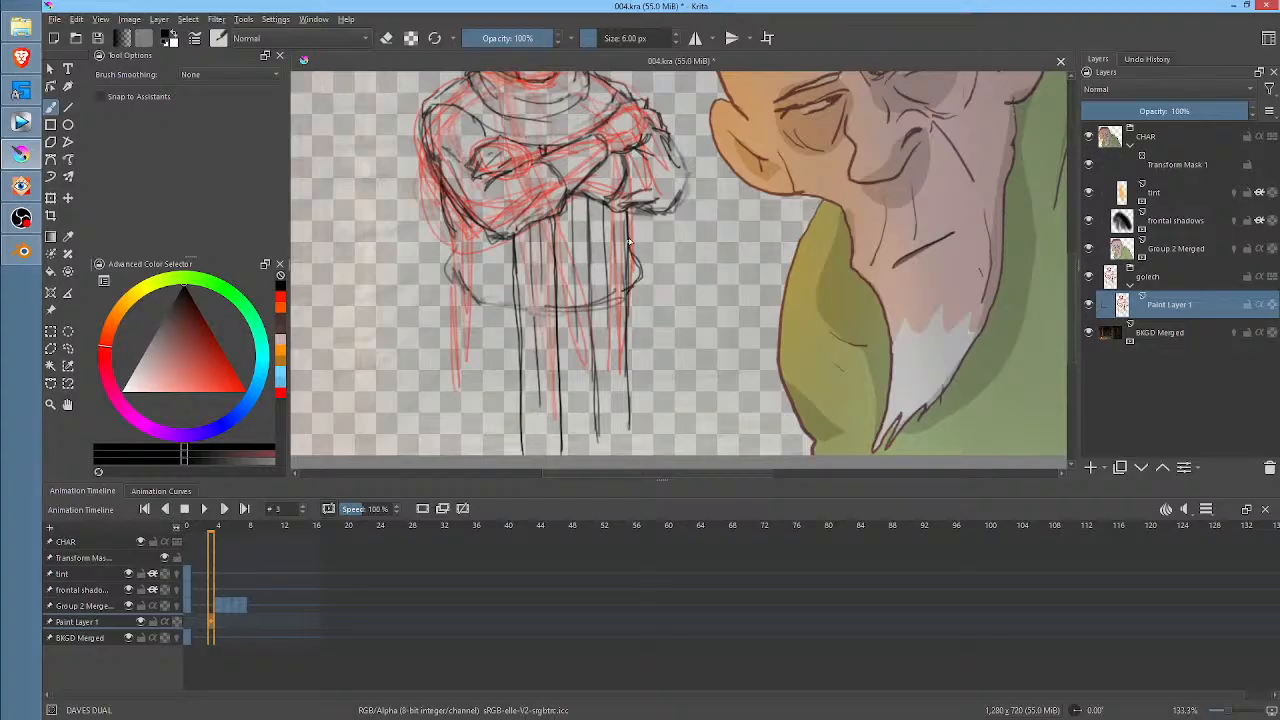
drag(628, 212, 624, 290)
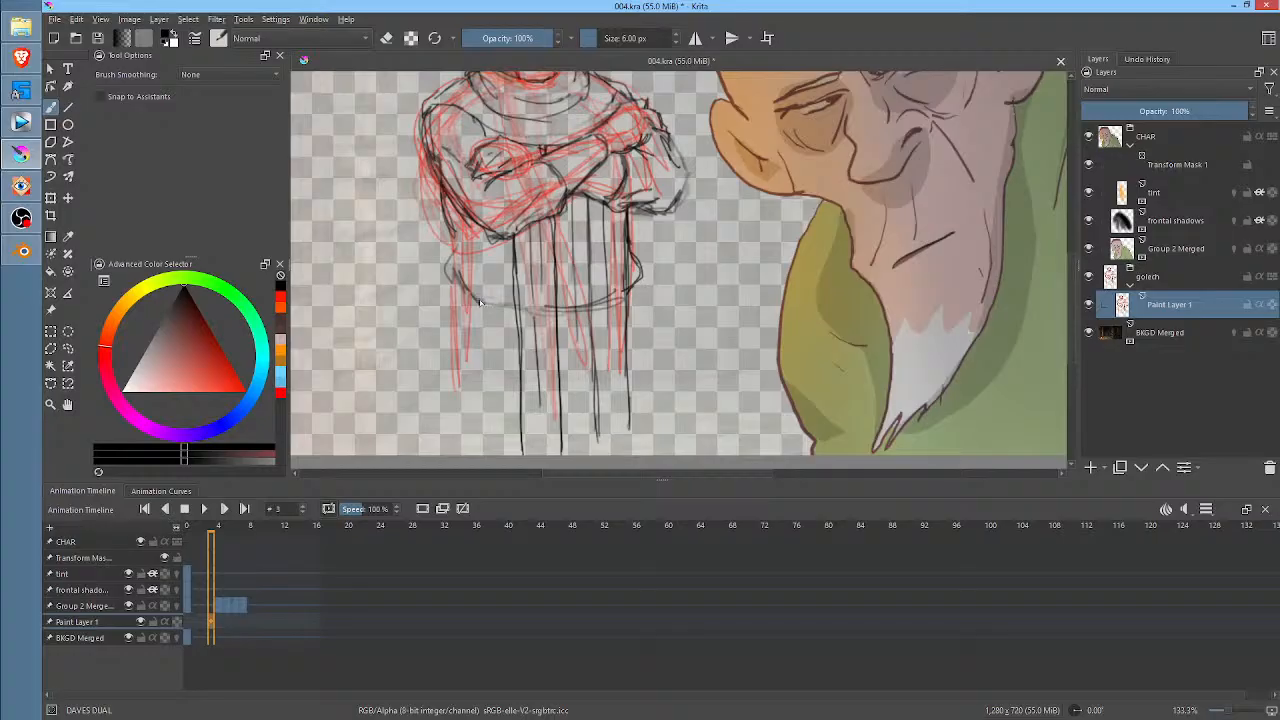
drag(466, 294, 466, 320)
drag(632, 290, 630, 314)
- Erase a horizontal strip of the vertical lines just below the garment's curved hem with the 50 px Eraser Circle brush
right_click(650, 310)
click(654, 199)
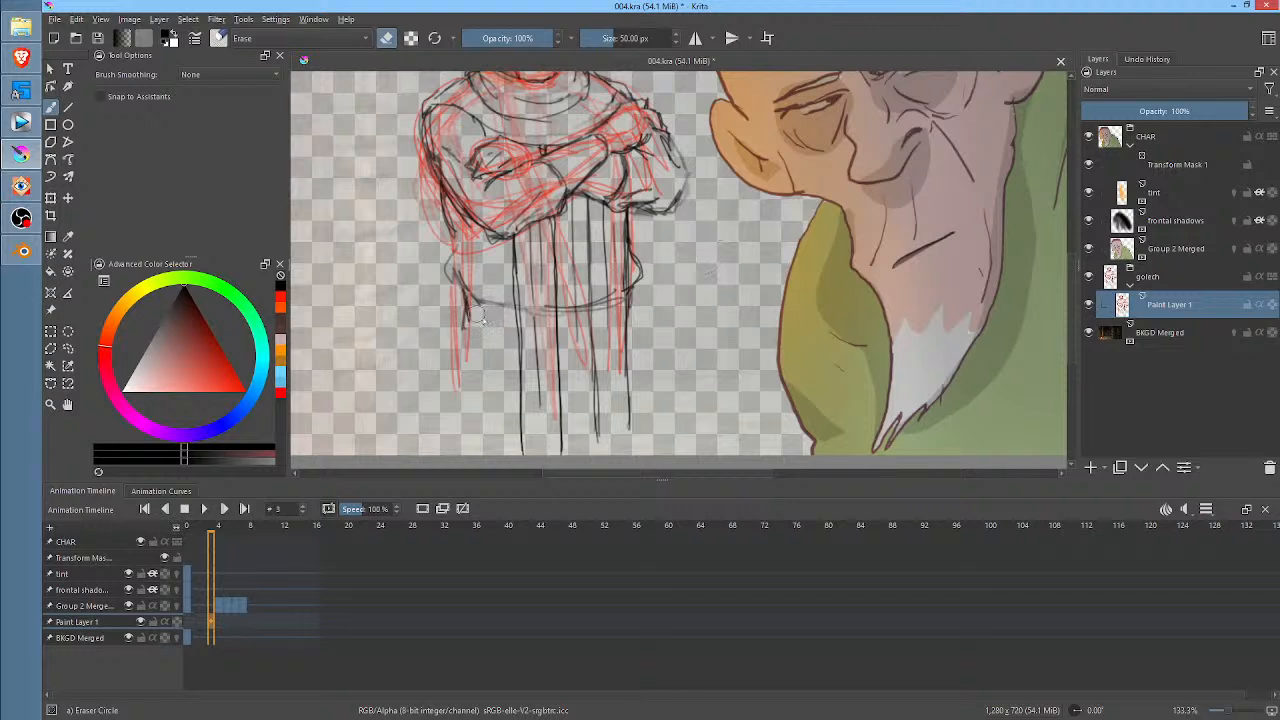
mouse_move(560, 325)
mouse_down()
mouse_move(530, 326)
mouse_move(620, 318)
mouse_move(471, 328)
mouse_move(482, 328)
mouse_up()
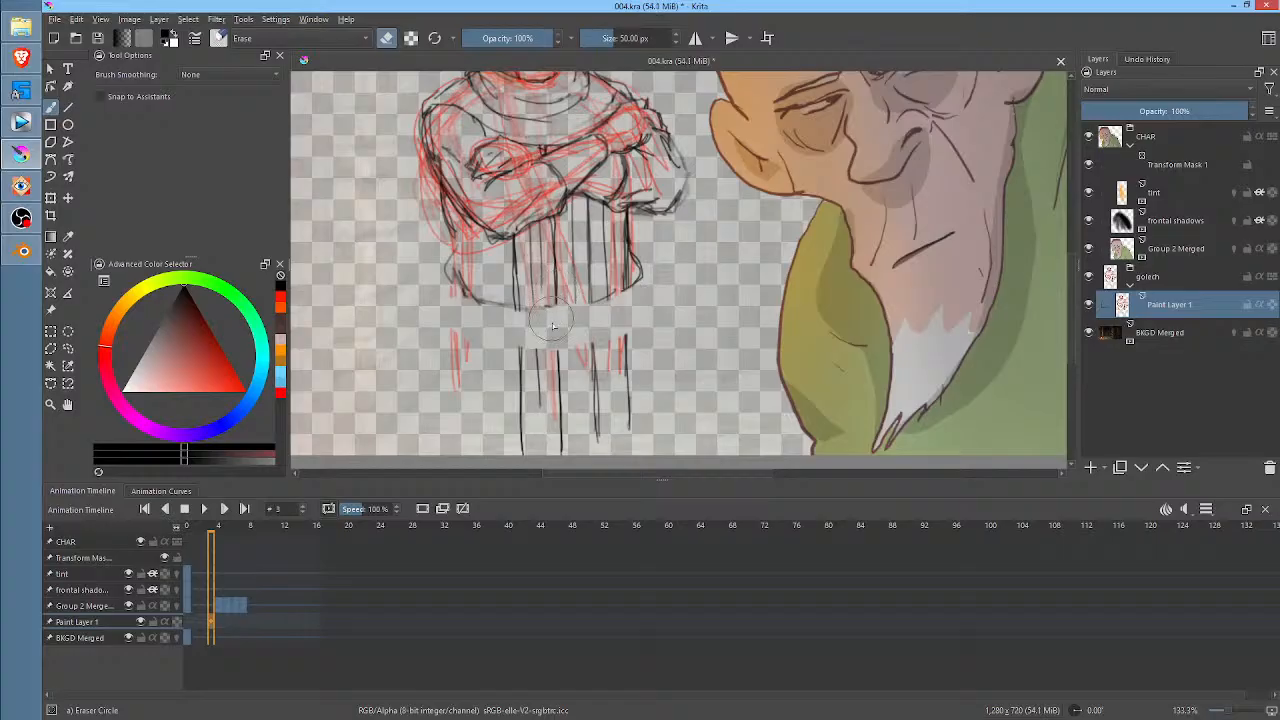
- Draw a black belt around the figure's waist with the DAVES DUAL brush, plus the skirt's flared sides down to the canvas edge
key(slash)
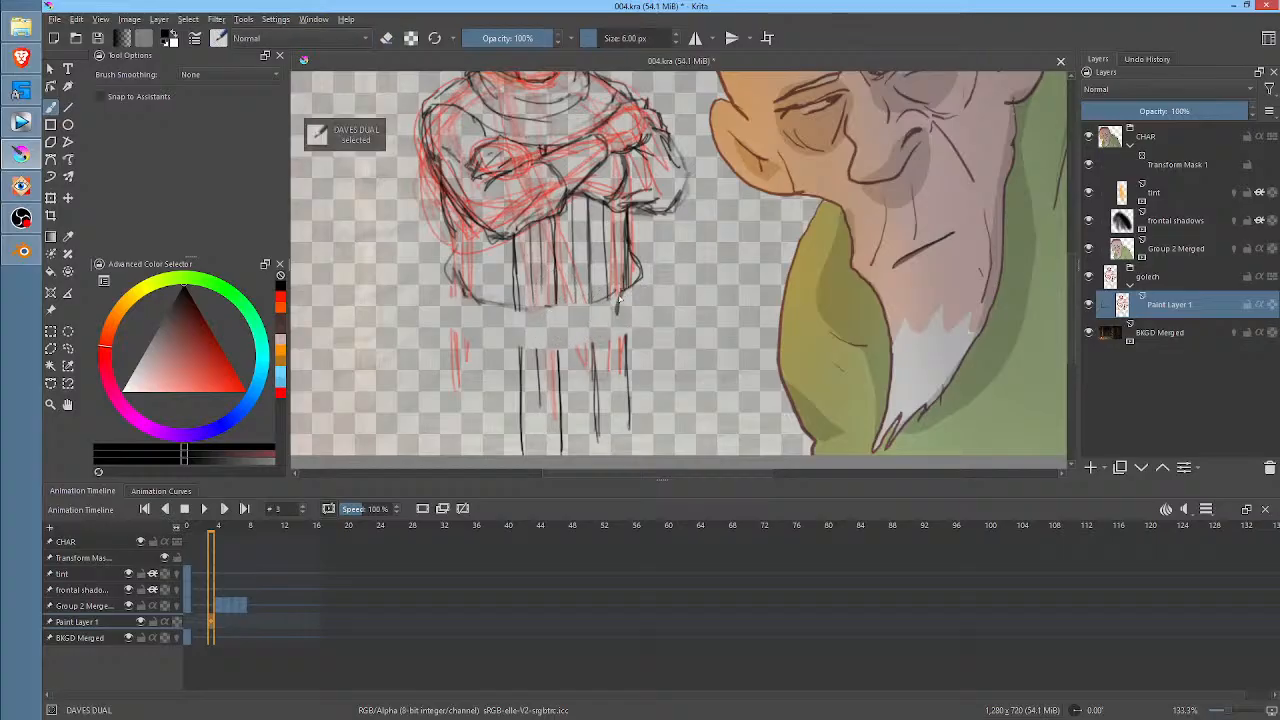
mouse_move(470, 305)
mouse_down()
mouse_move(498, 336)
mouse_move(530, 340)
mouse_move(620, 320)
mouse_up()
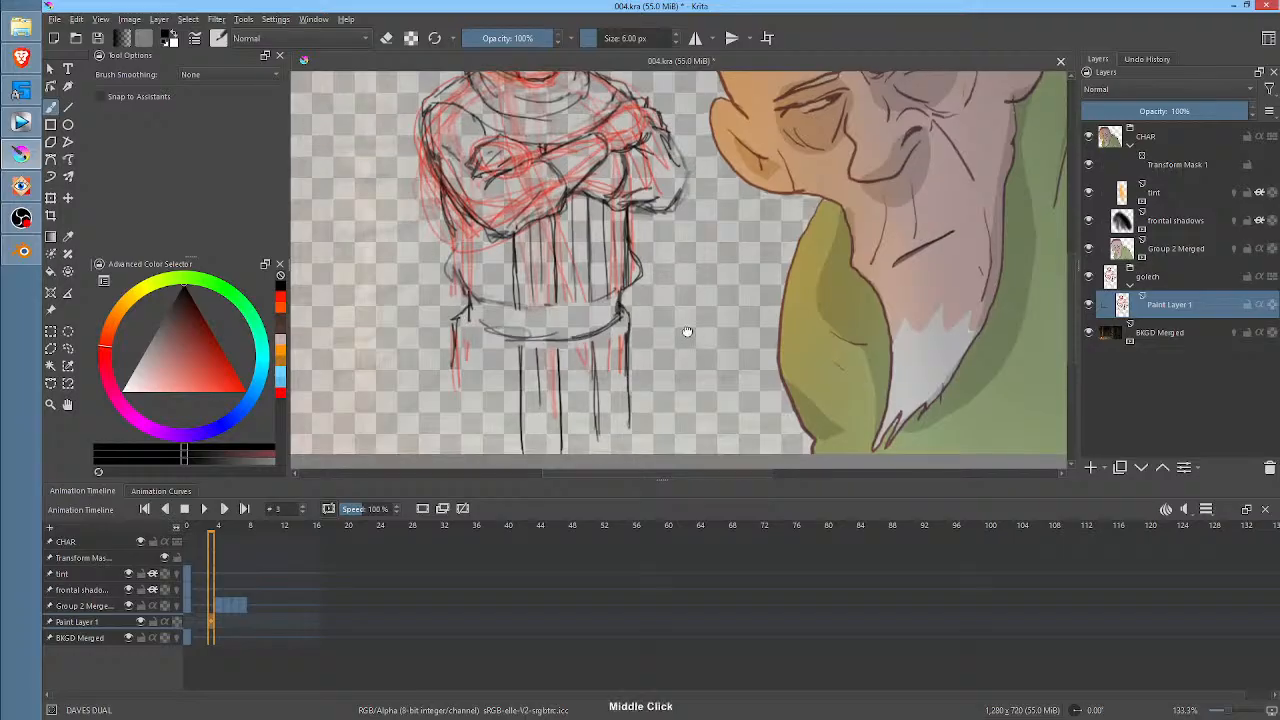
mouse_move(686, 337)
mouse_down()
mouse_move(680, 230)
mouse_move(660, 300)
mouse_move(672, 390)
mouse_up()
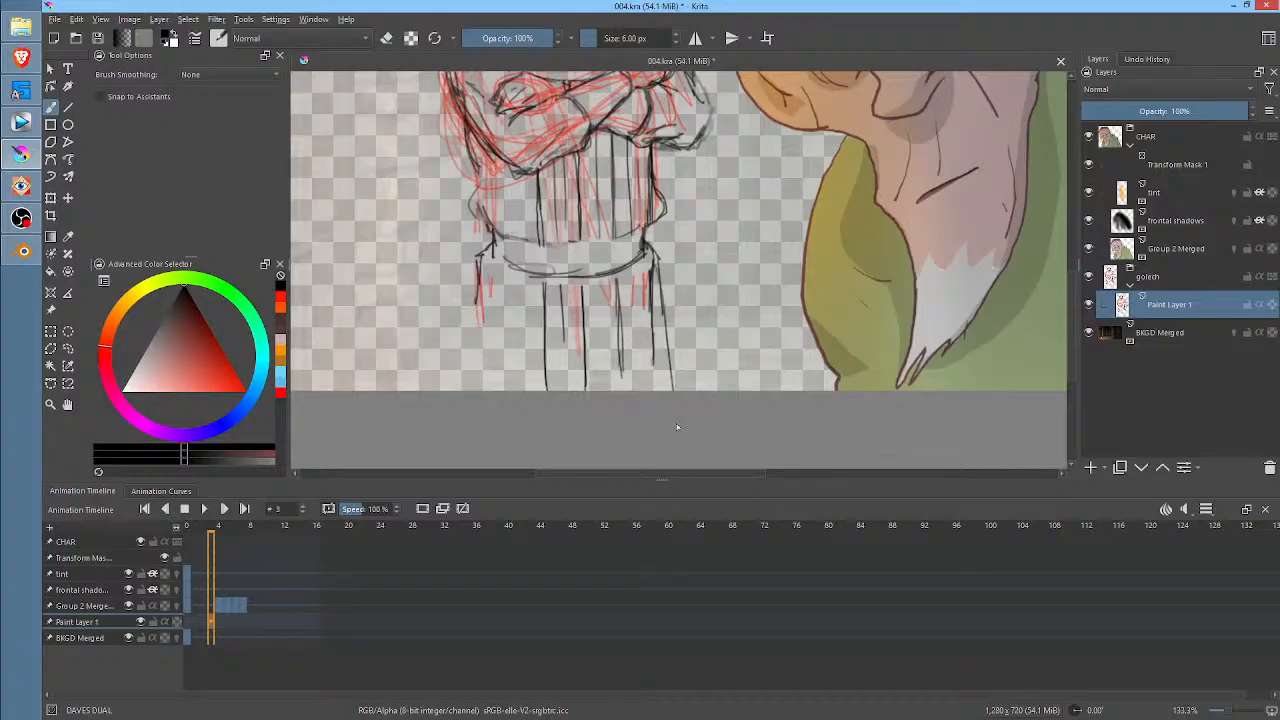
drag(483, 258, 476, 390)
drag(478, 304, 468, 390)
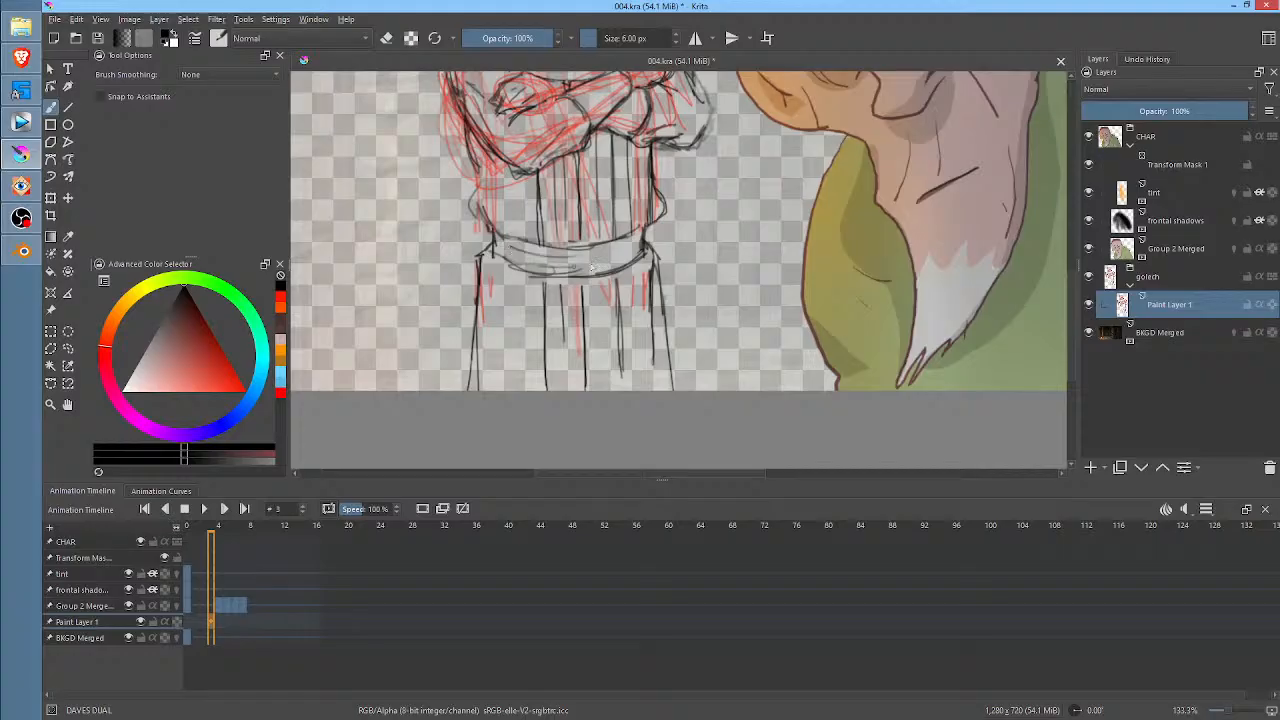
- Examine the sketched figure's overall proportions from head to skirt beside the old man
middle_click(727, 224)
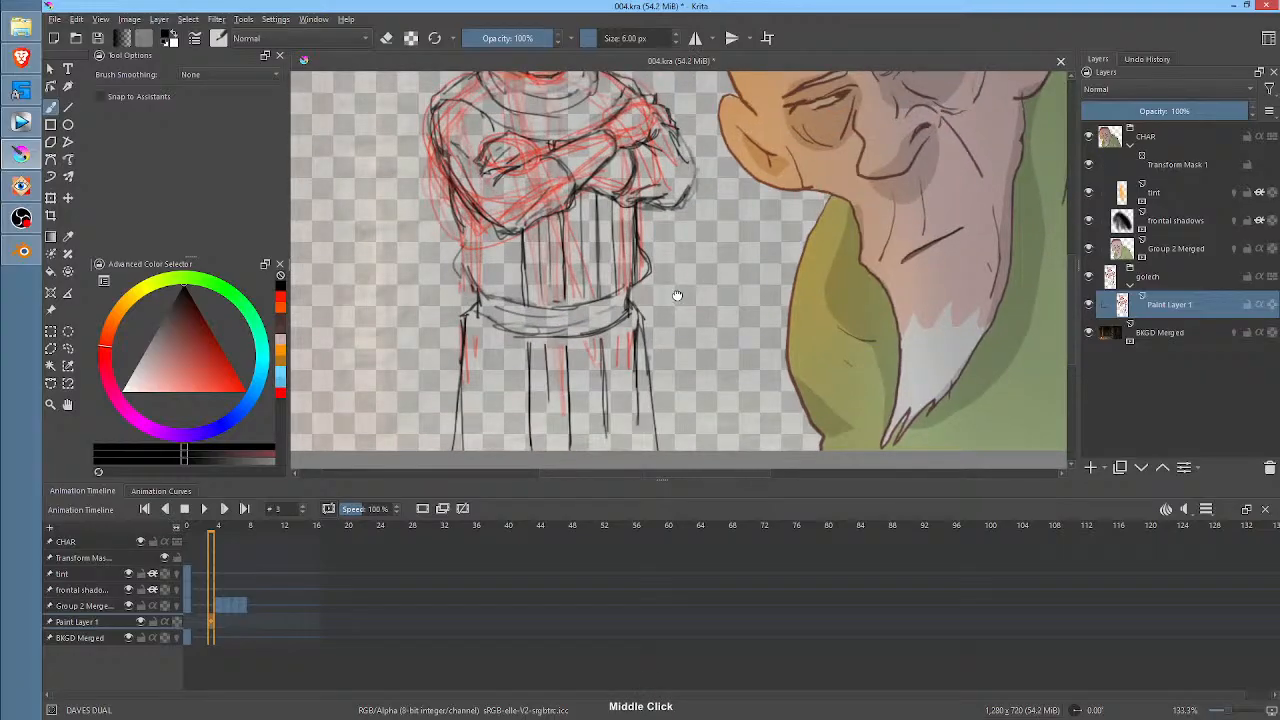
middle_click(697, 232)
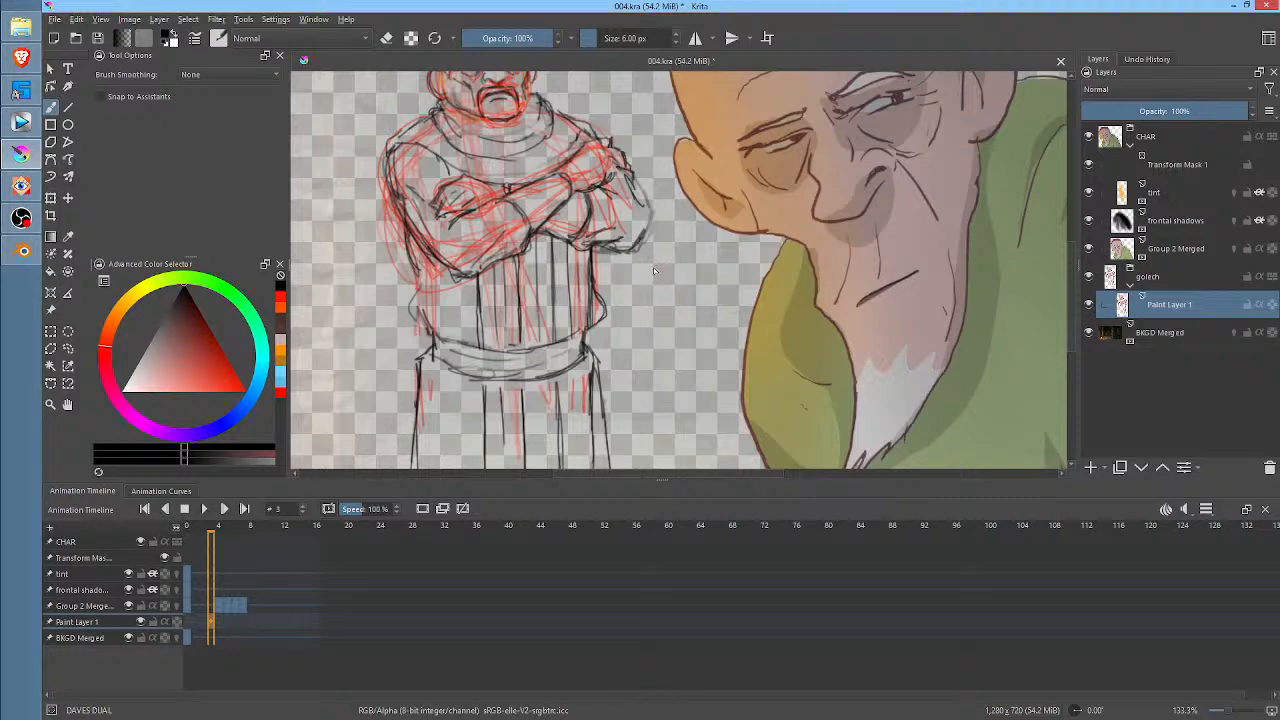
scroll(653, 267, down, 3)
middle_click(625, 313)
scroll(617, 323, up, 1)
middle_click(653, 288)
middle_click(641, 302)
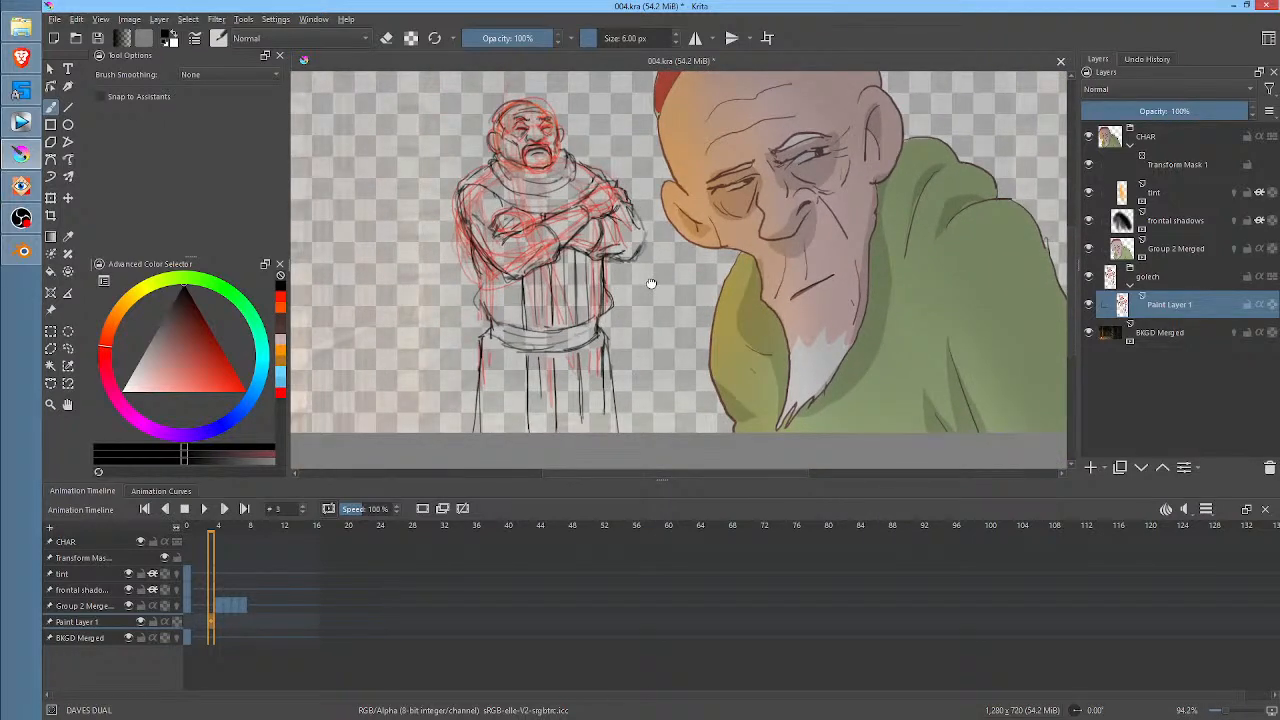
middle_click(652, 271)
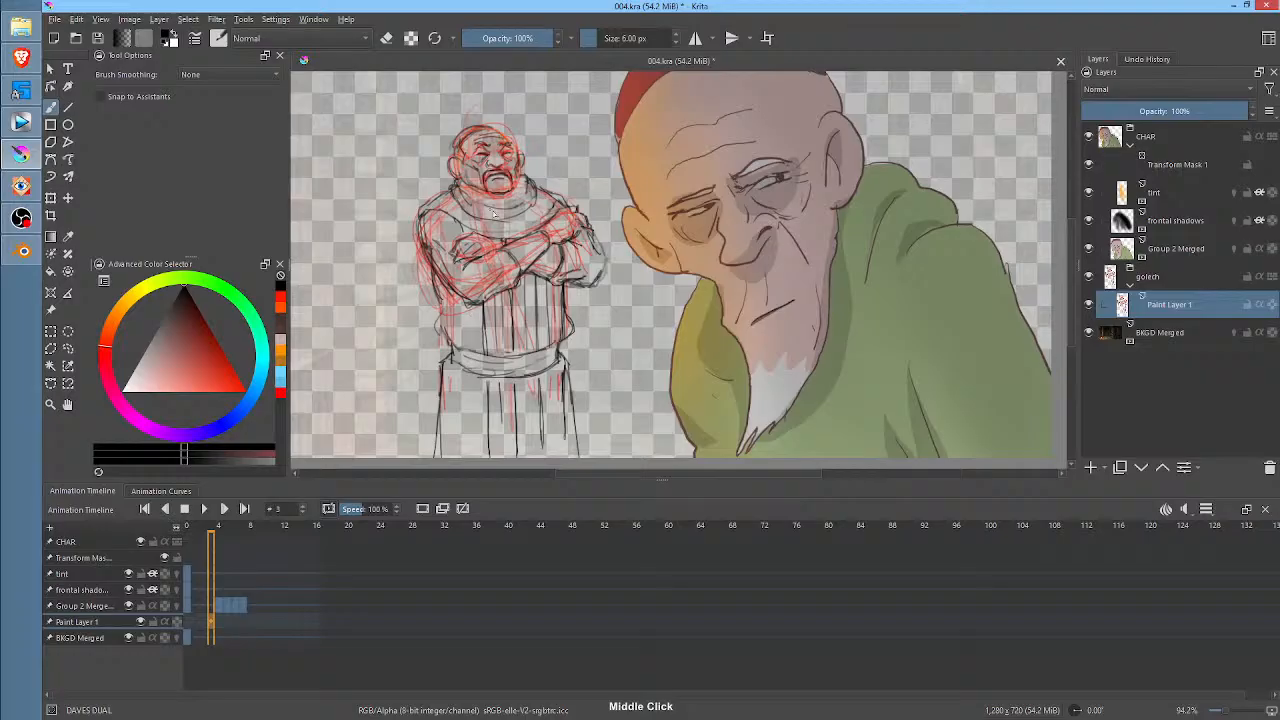
- Adjust the figure's arm and waist contours with a reduced Liquify brush, and enlarge the Liquify brush to 257.20
key(ctrl+t)
right_click(510, 287)
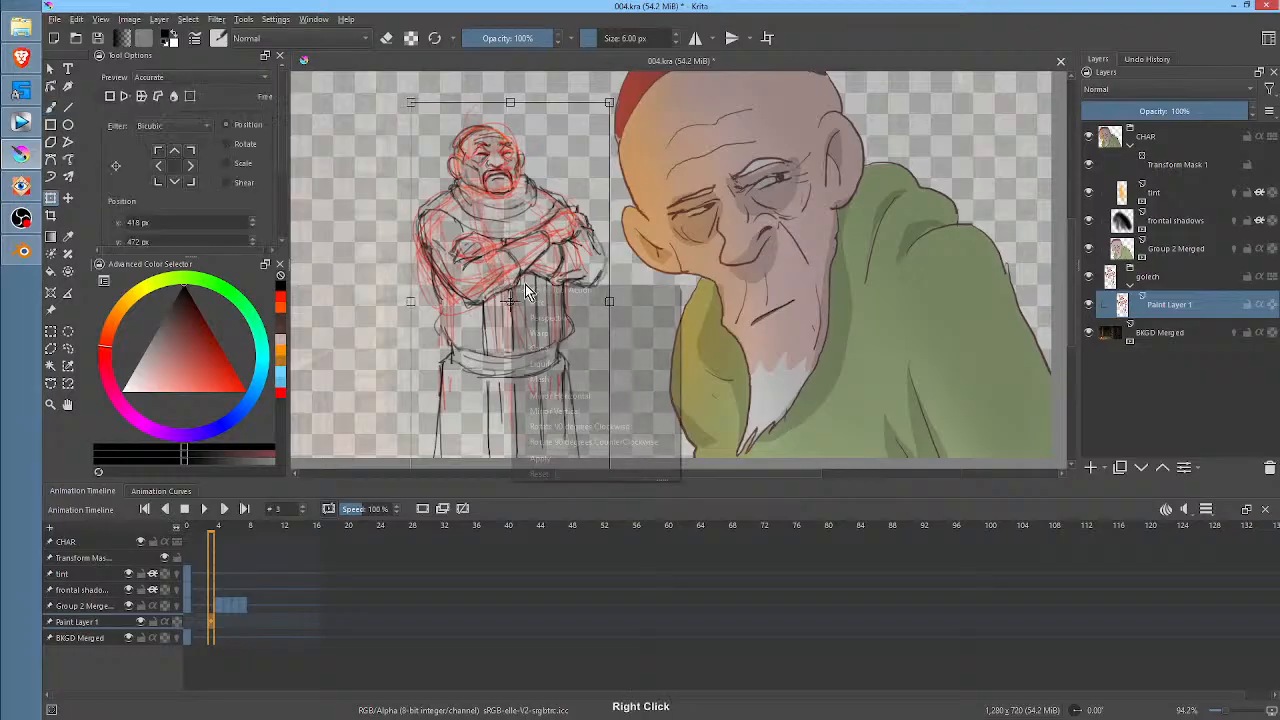
click(541, 364)
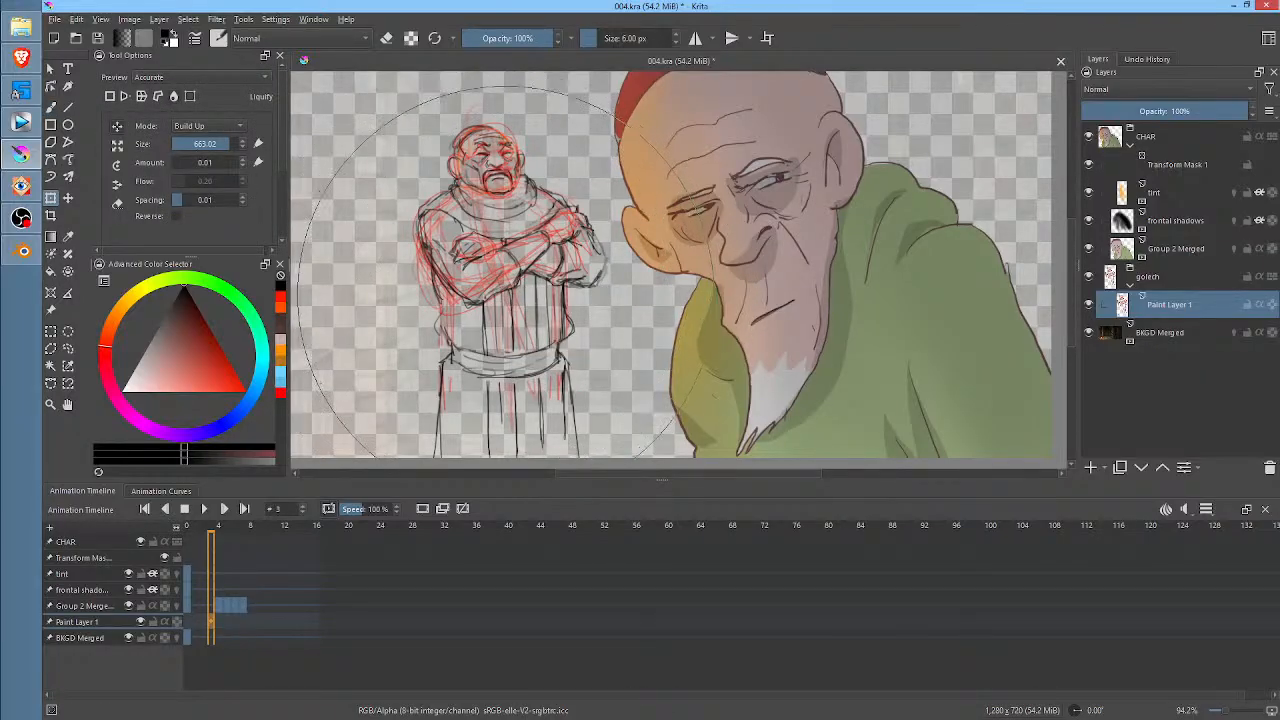
mouse_move(531, 299)
shift+mouse_down()
mouse_move(121, 299)
mouse_move(462, 303)
mouse_move(420, 345)
shift+mouse_up()
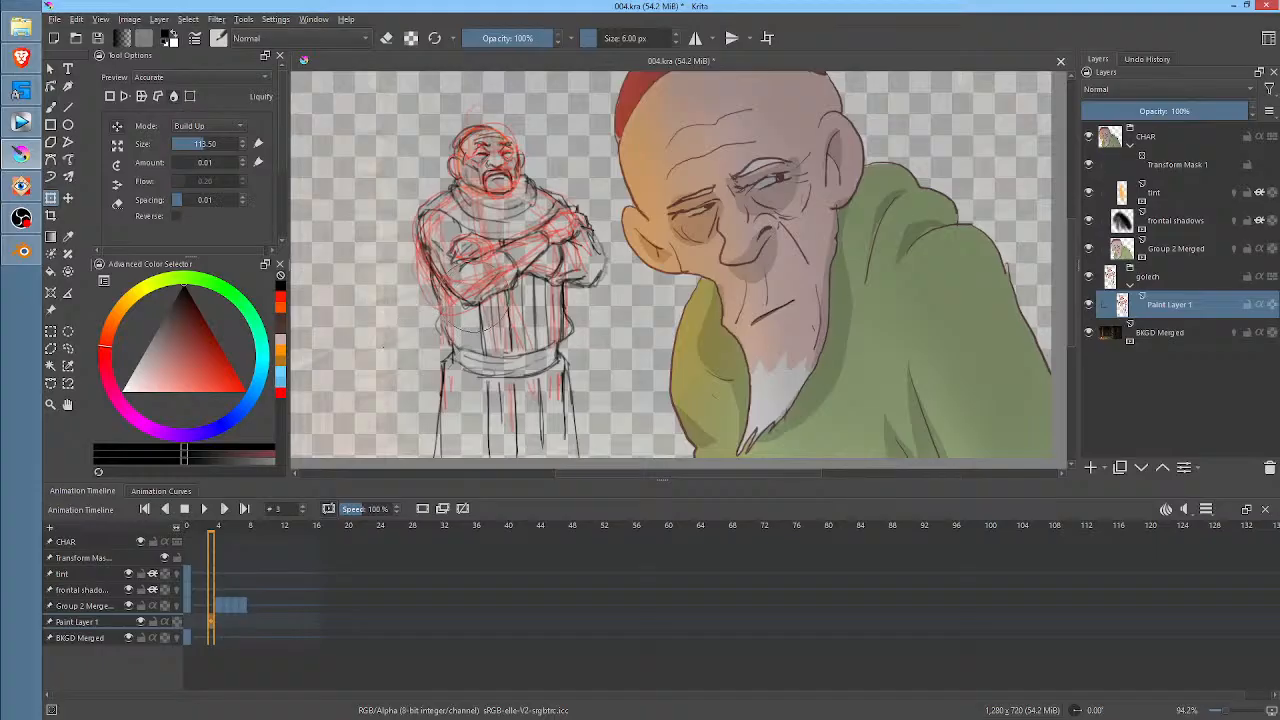
drag(475, 280, 418, 204)
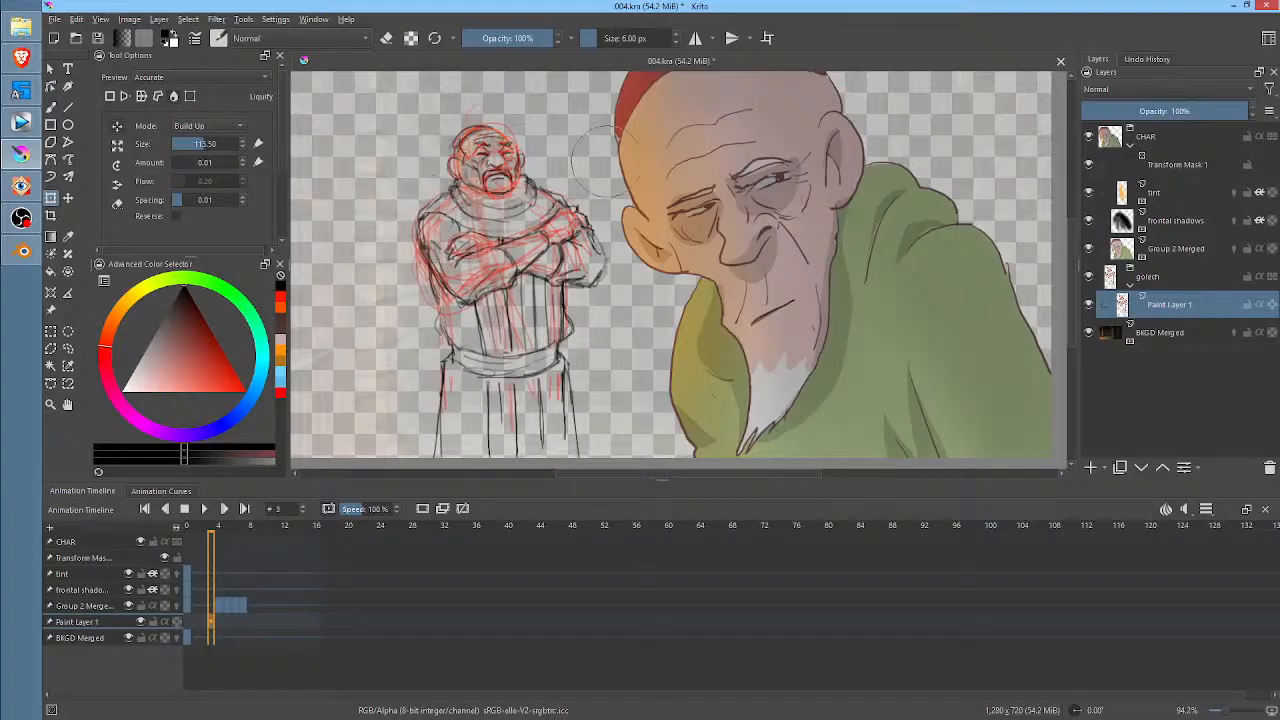
drag(608, 300, 604, 266)
middle_click(583, 367)
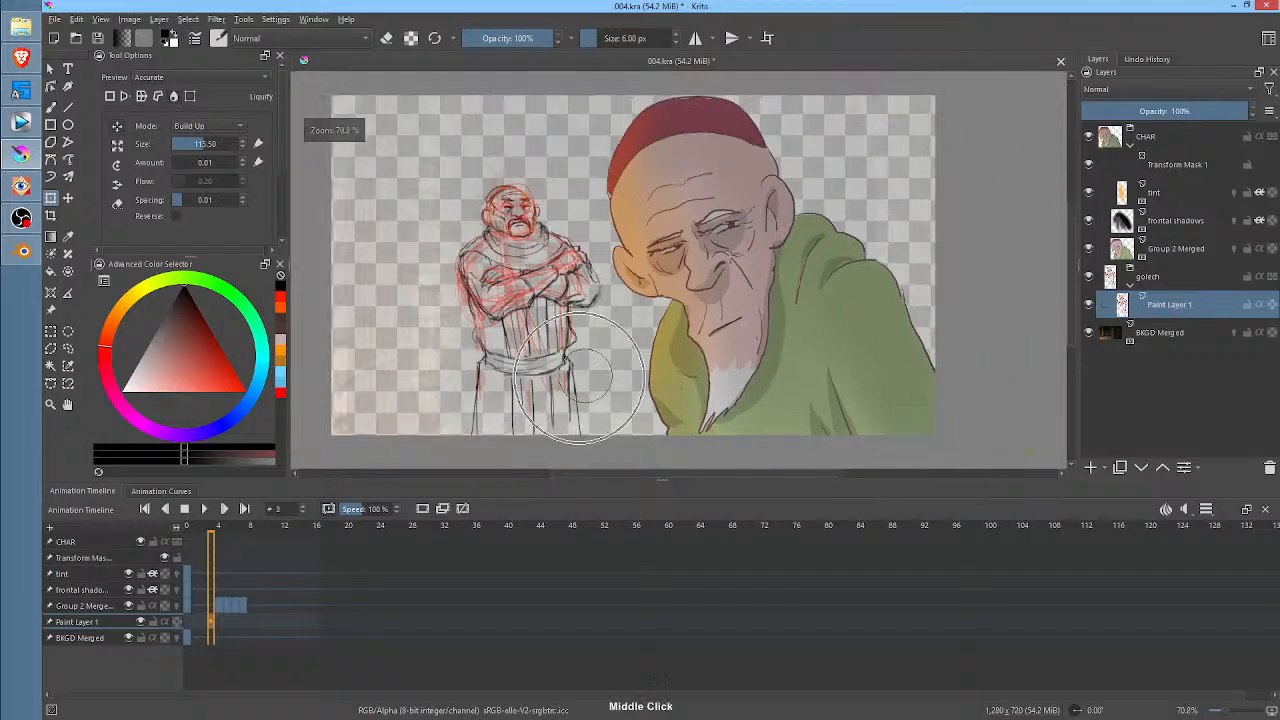
middle_click(585, 376)
middle_click(609, 340)
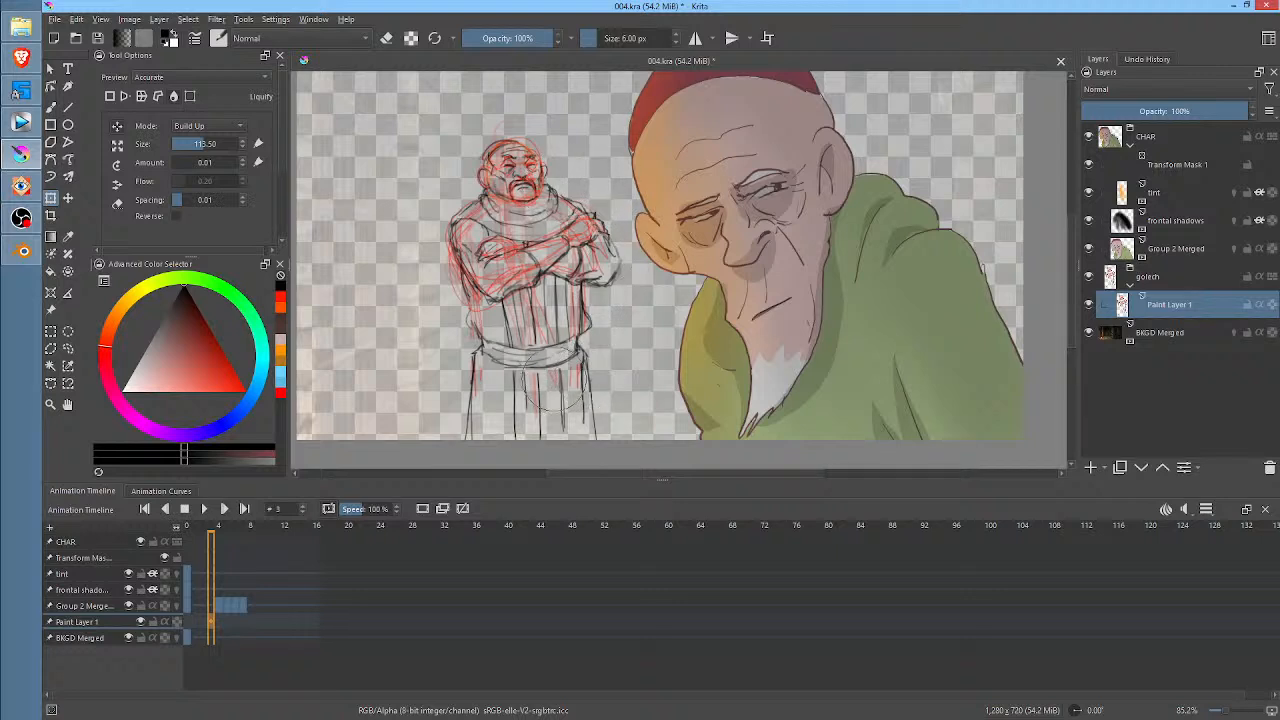
shift+drag(542, 394, 590, 394)
- Add a paint layer above the figure's sketch in the golech group and choose magenta with the 12 px BUSCEMA! brush
click(1091, 467)
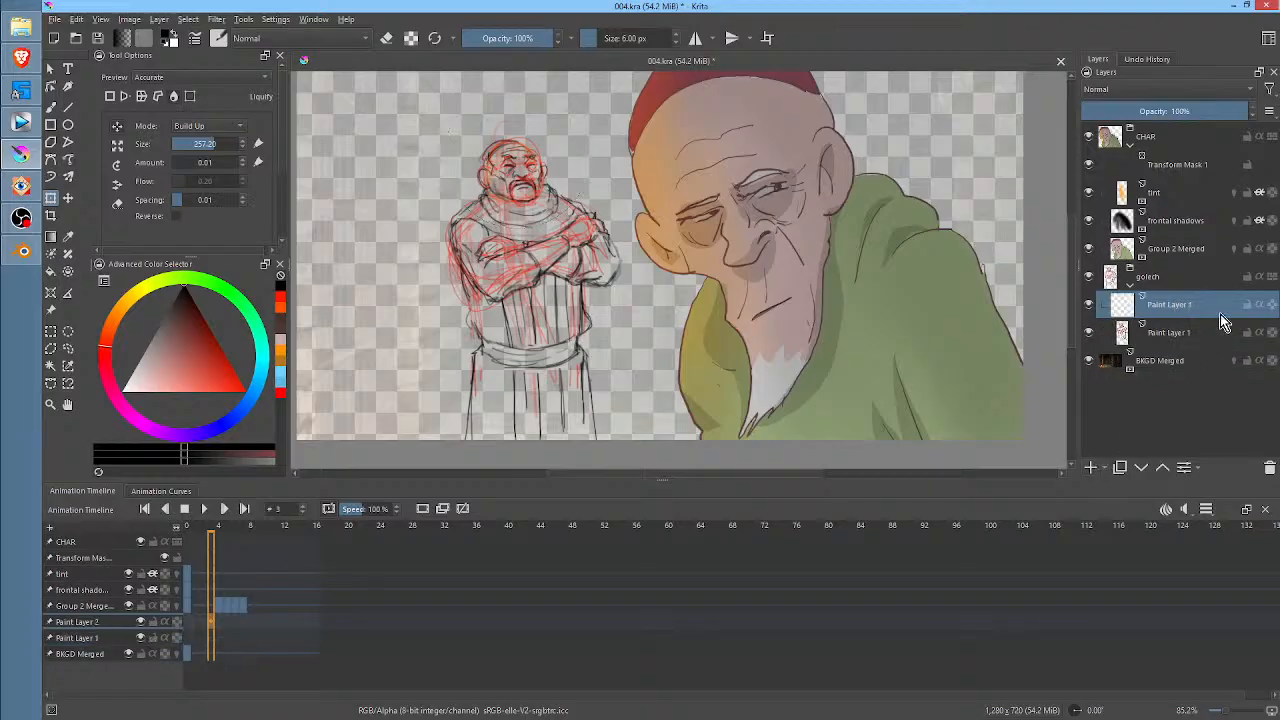
drag(187, 345, 241, 383)
drag(116, 311, 116, 405)
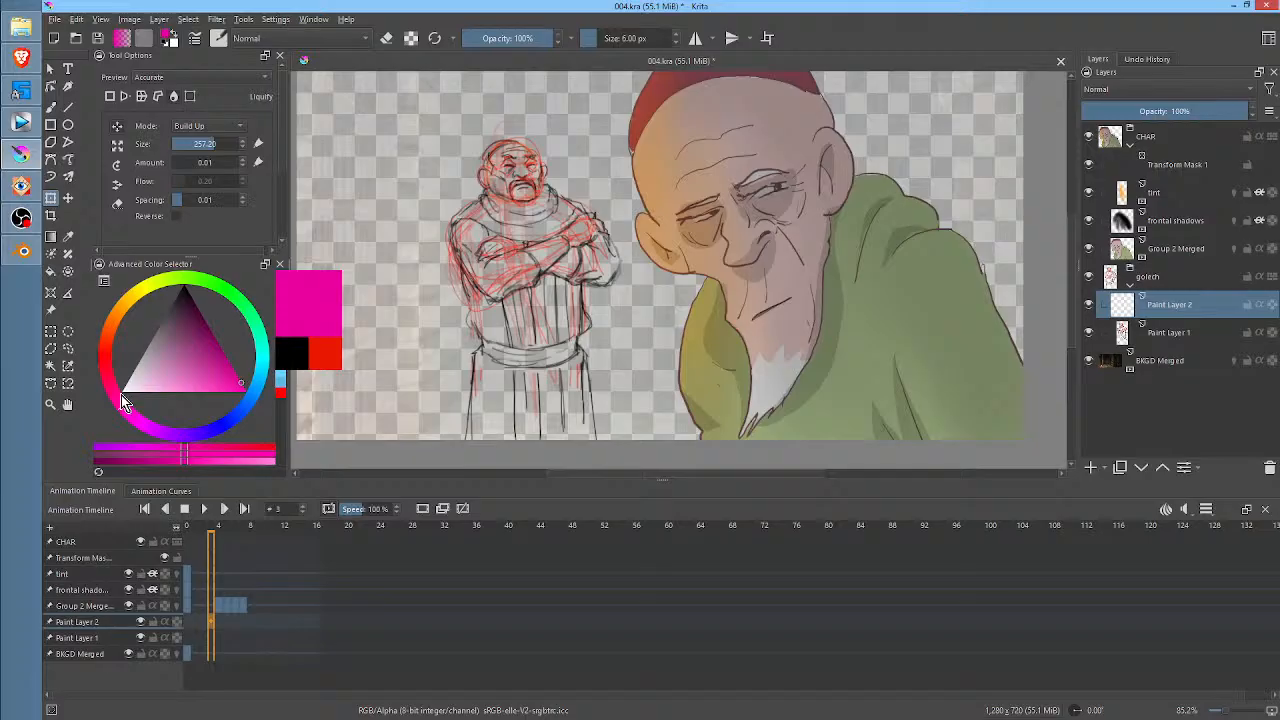
right_click(645, 283)
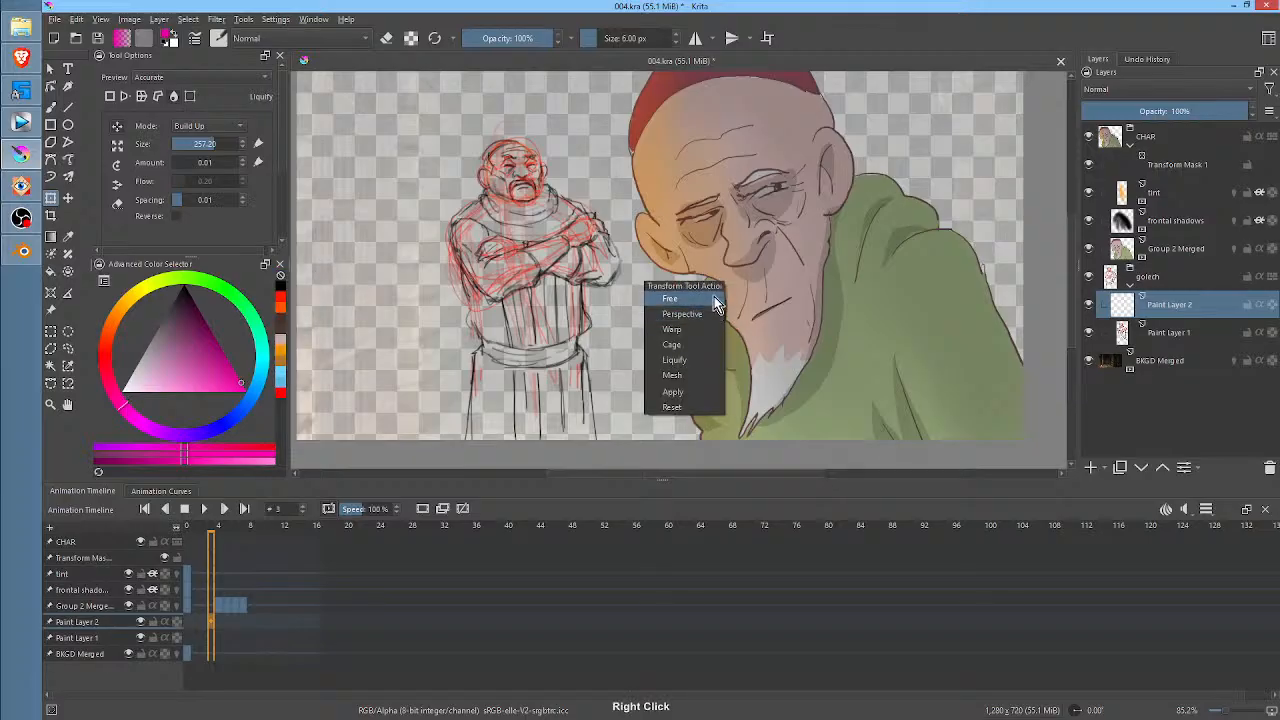
click(716, 228)
key(b)
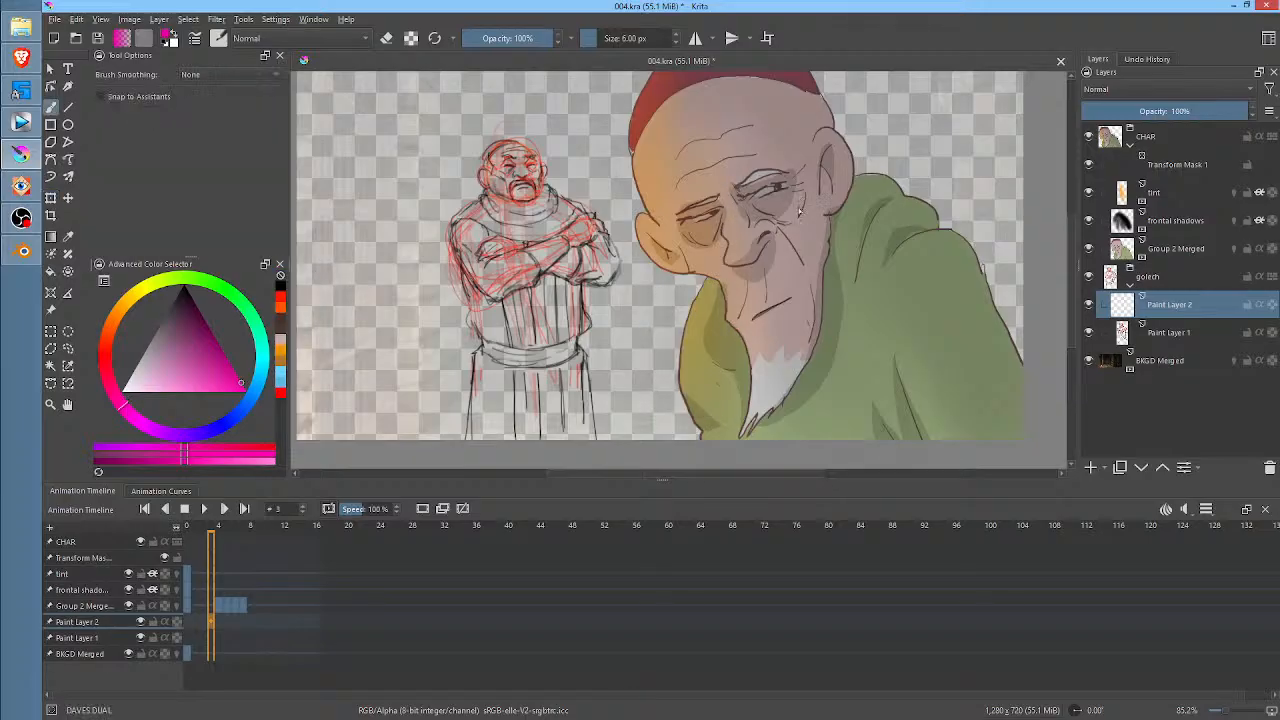
right_click(794, 262)
click(880, 254)
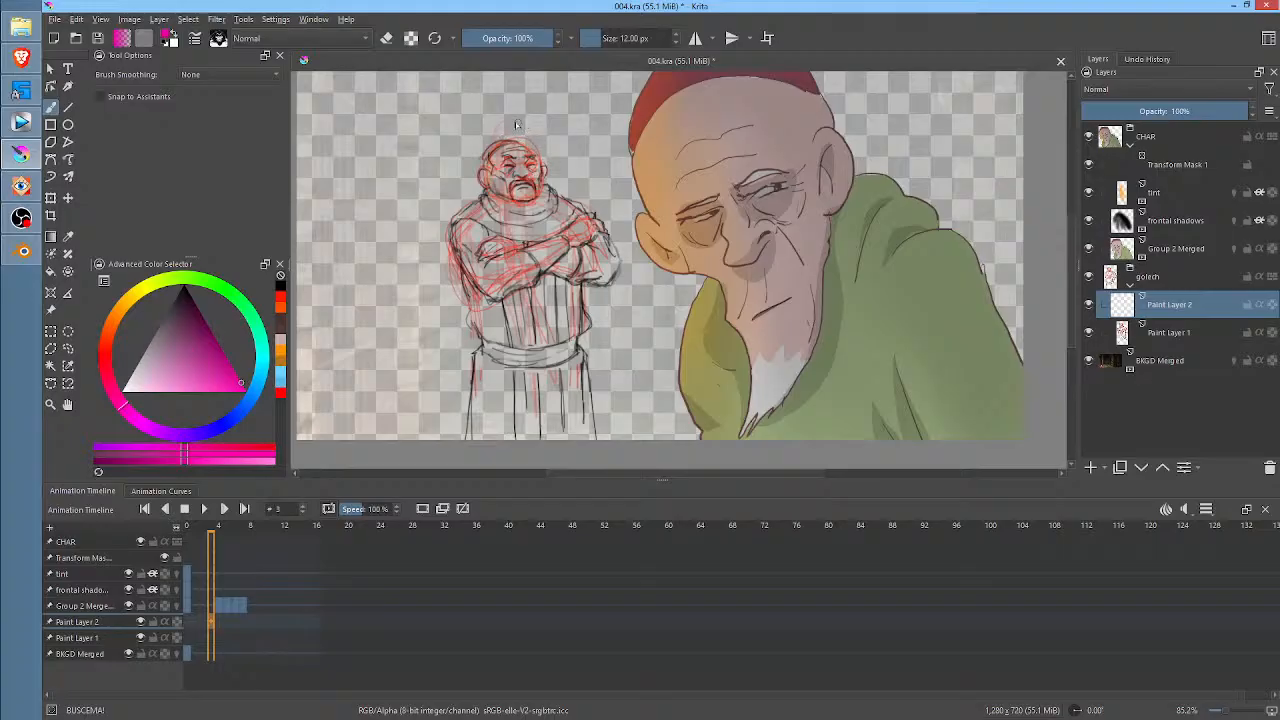
- Draw magenta construction ovals around the figure's head, the chest with folded arms, and the belly down to the belt
mouse_move(484, 133)
mouse_down()
mouse_move(532, 214)
mouse_move(492, 147)
mouse_up()
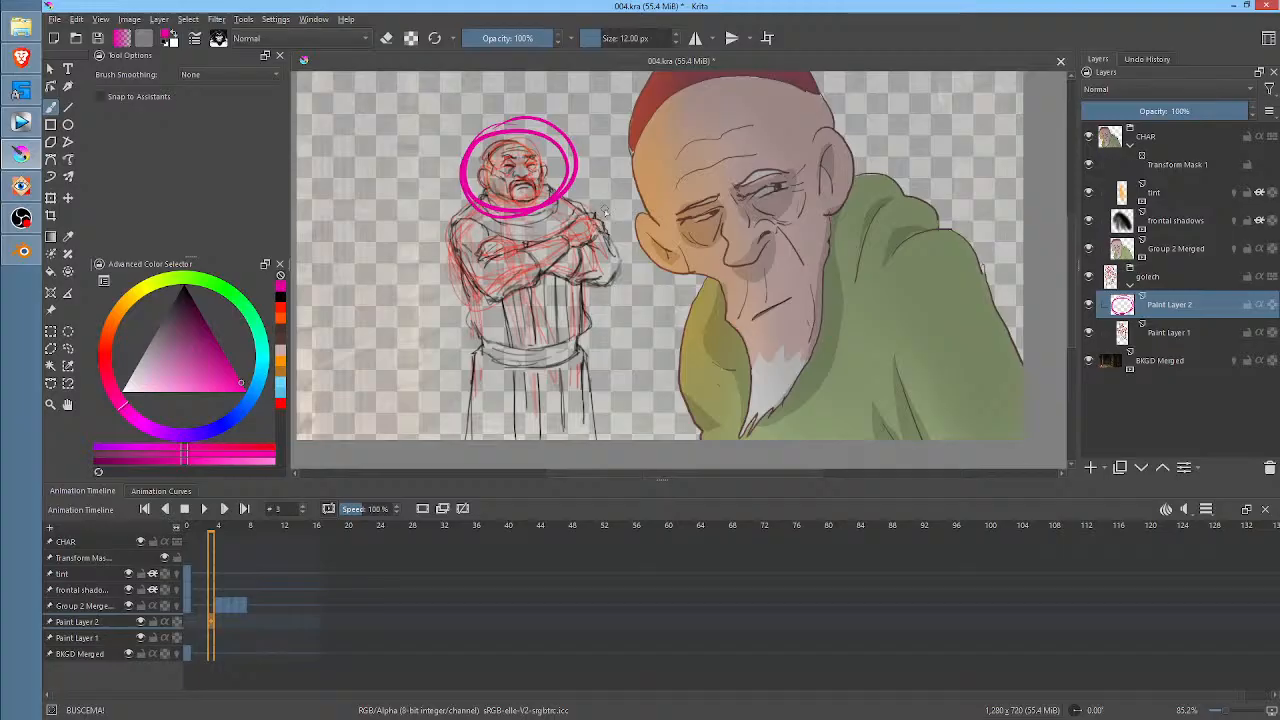
mouse_move(600, 212)
mouse_down()
mouse_move(516, 206)
mouse_move(595, 214)
mouse_up()
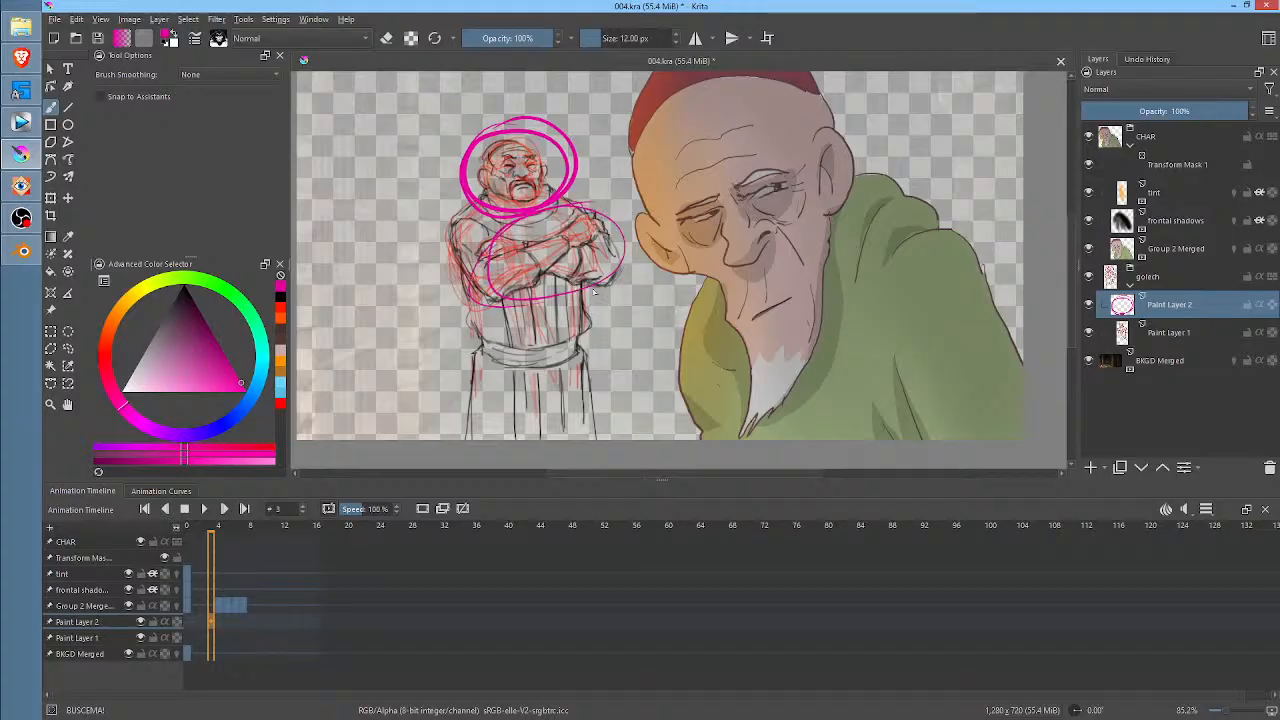
mouse_move(594, 291)
mouse_down()
mouse_move(502, 300)
mouse_move(627, 288)
mouse_move(578, 362)
mouse_move(495, 372)
mouse_move(630, 262)
mouse_up()
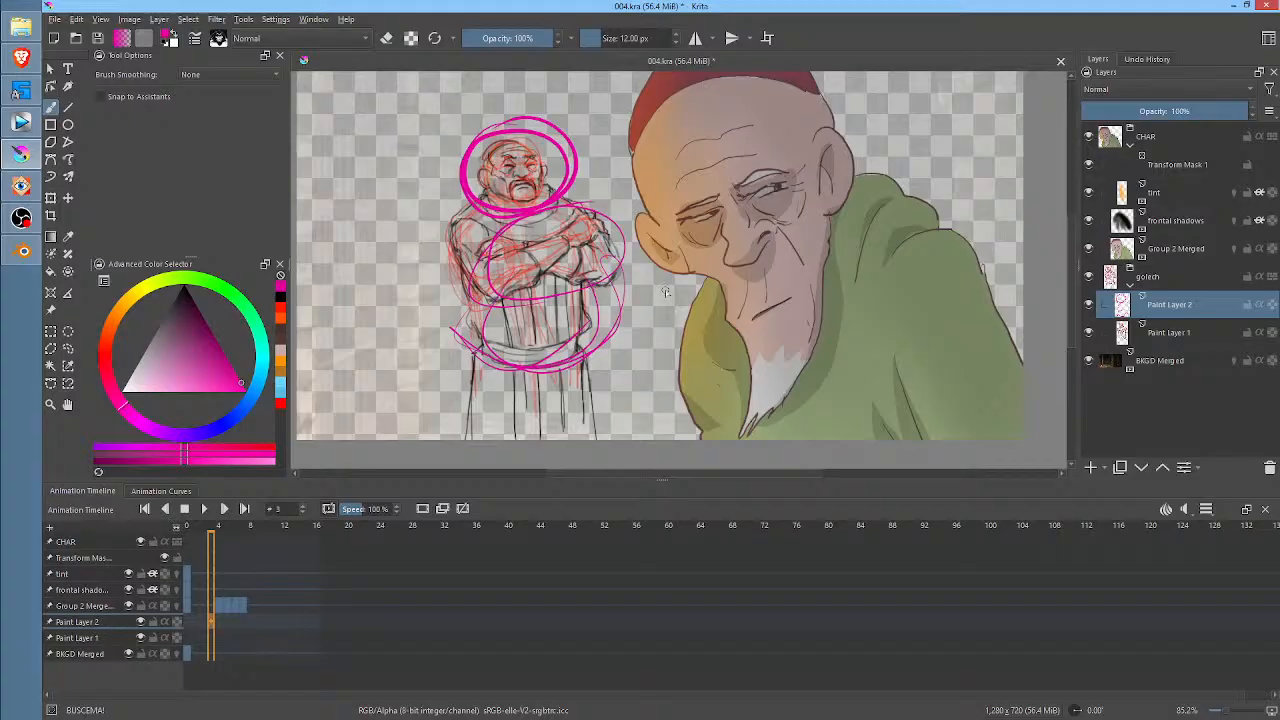
- Liquify the sketch on Paint Layer 1, pushing the belly and waist outward to fill the magenta belly oval
click(1180, 333)
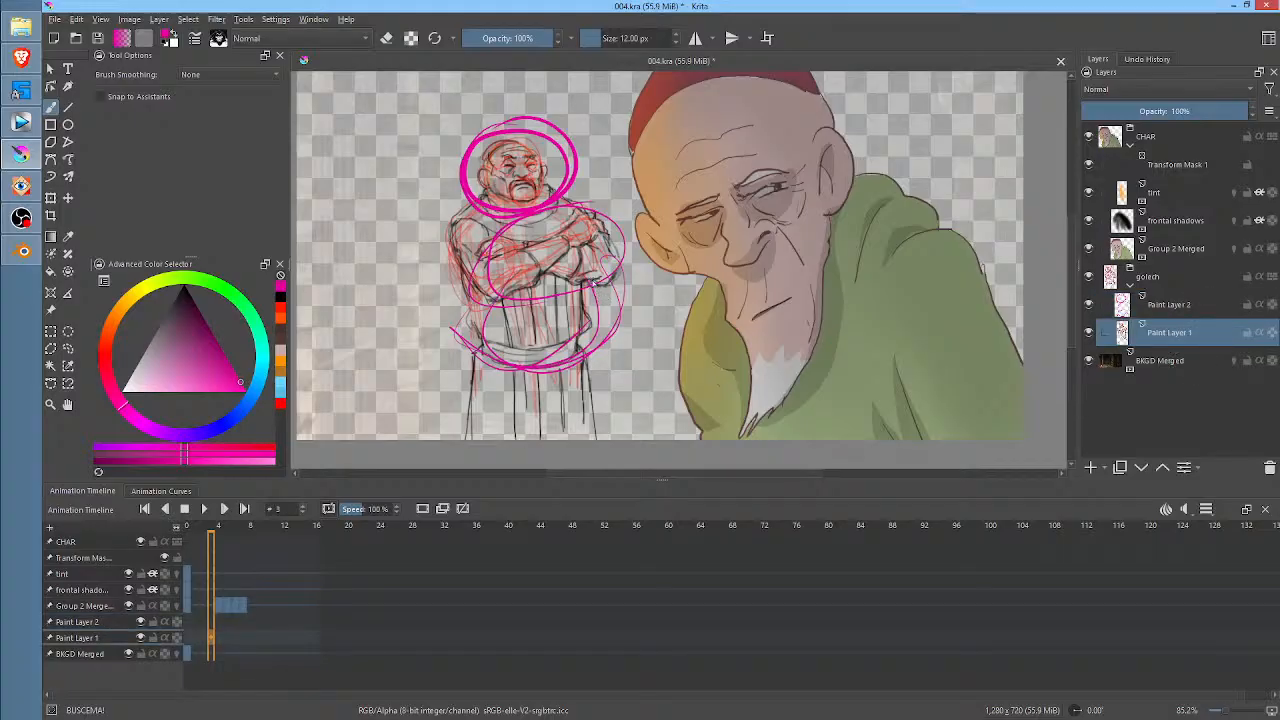
key(ctrl+t)
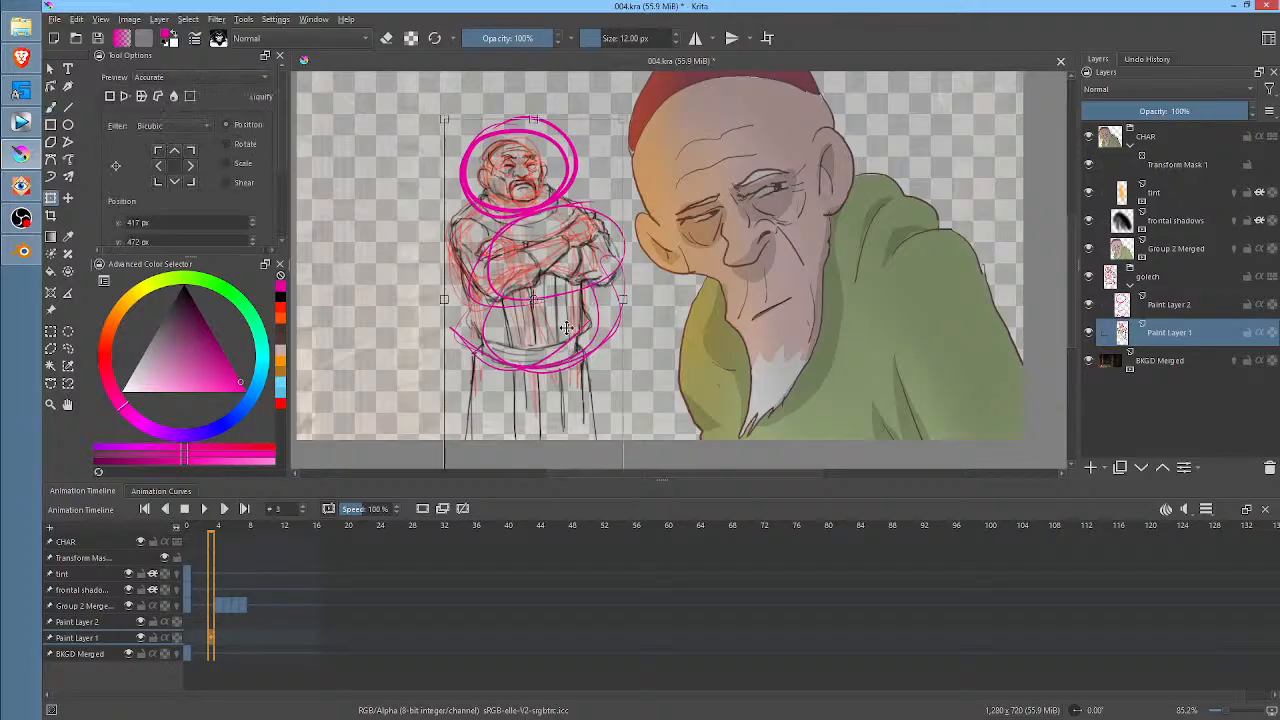
right_click(577, 328)
click(628, 408)
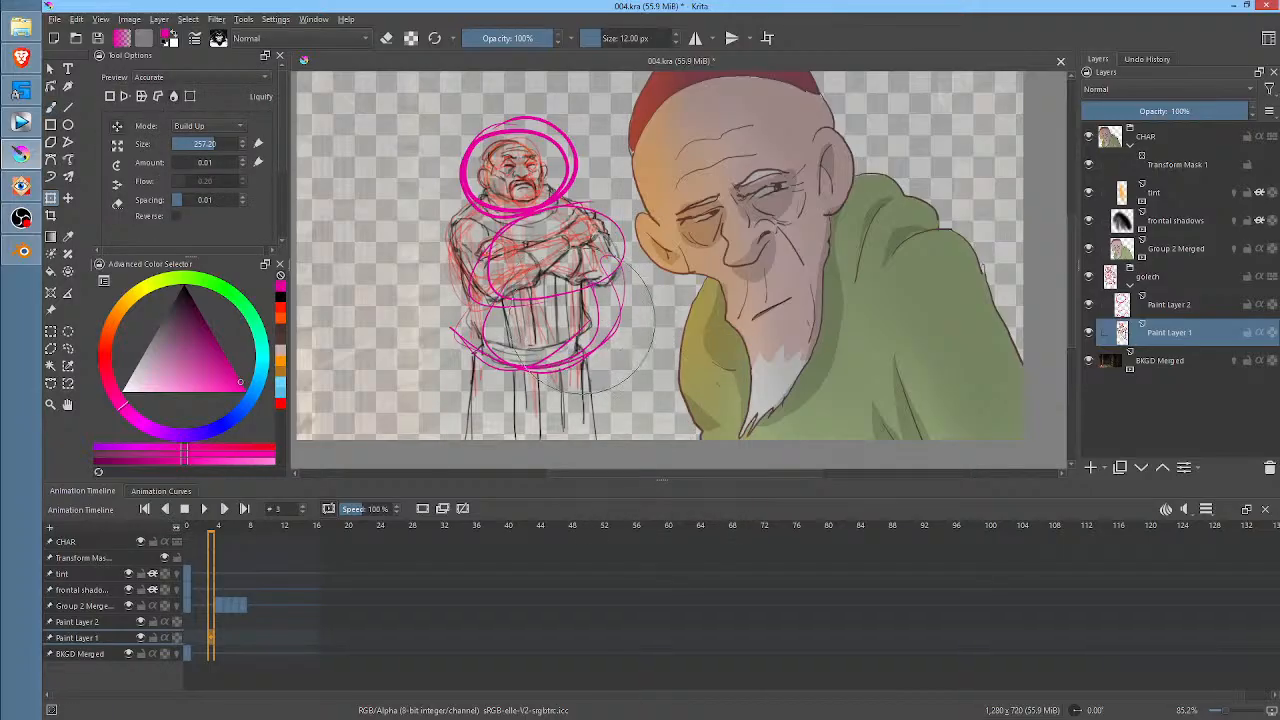
mouse_move(576, 318)
mouse_down()
mouse_move(592, 315)
mouse_move(580, 350)
mouse_move(607, 298)
mouse_move(588, 290)
mouse_move(620, 310)
mouse_move(585, 290)
mouse_move(590, 300)
mouse_move(560, 310)
mouse_move(600, 300)
mouse_move(540, 320)
mouse_move(606, 358)
mouse_move(604, 308)
mouse_move(592, 362)
mouse_move(496, 336)
mouse_move(478, 352)
mouse_up()
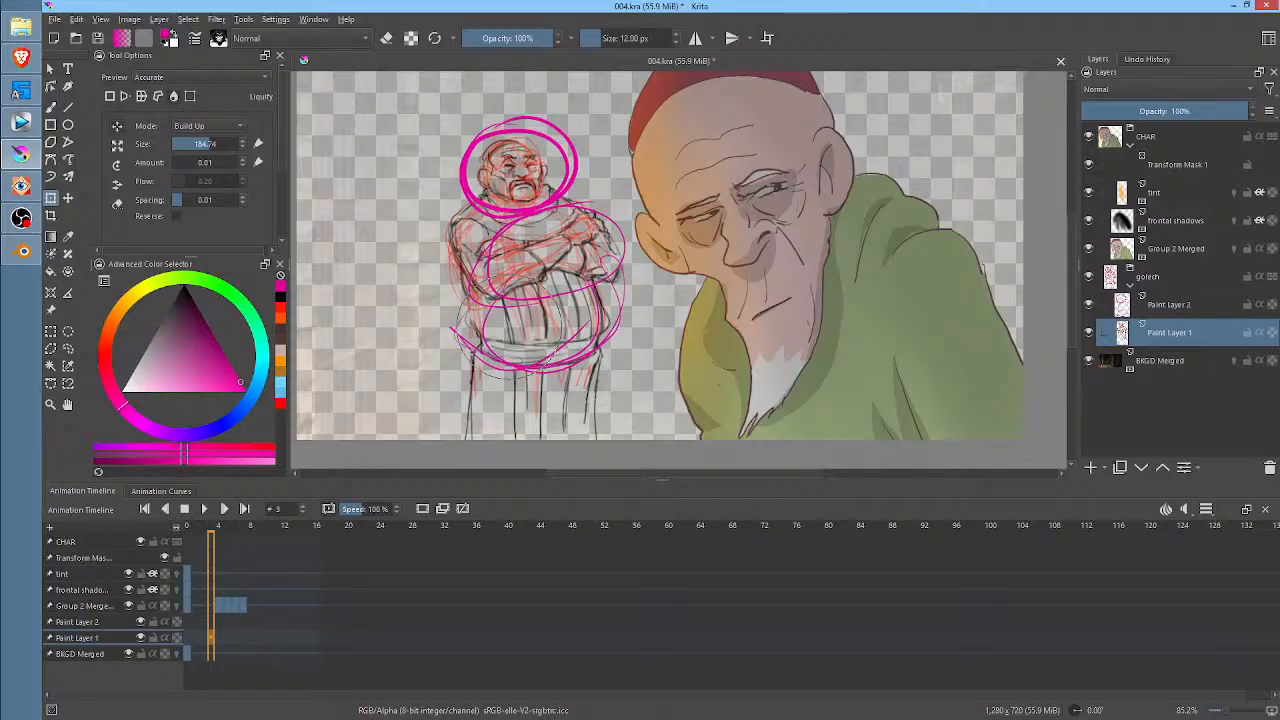
- Draw a vertical cyan centre line on Paint Layer 2 from the top of the figure's head down to the canvas edge
click(1170, 308)
click(265, 340)
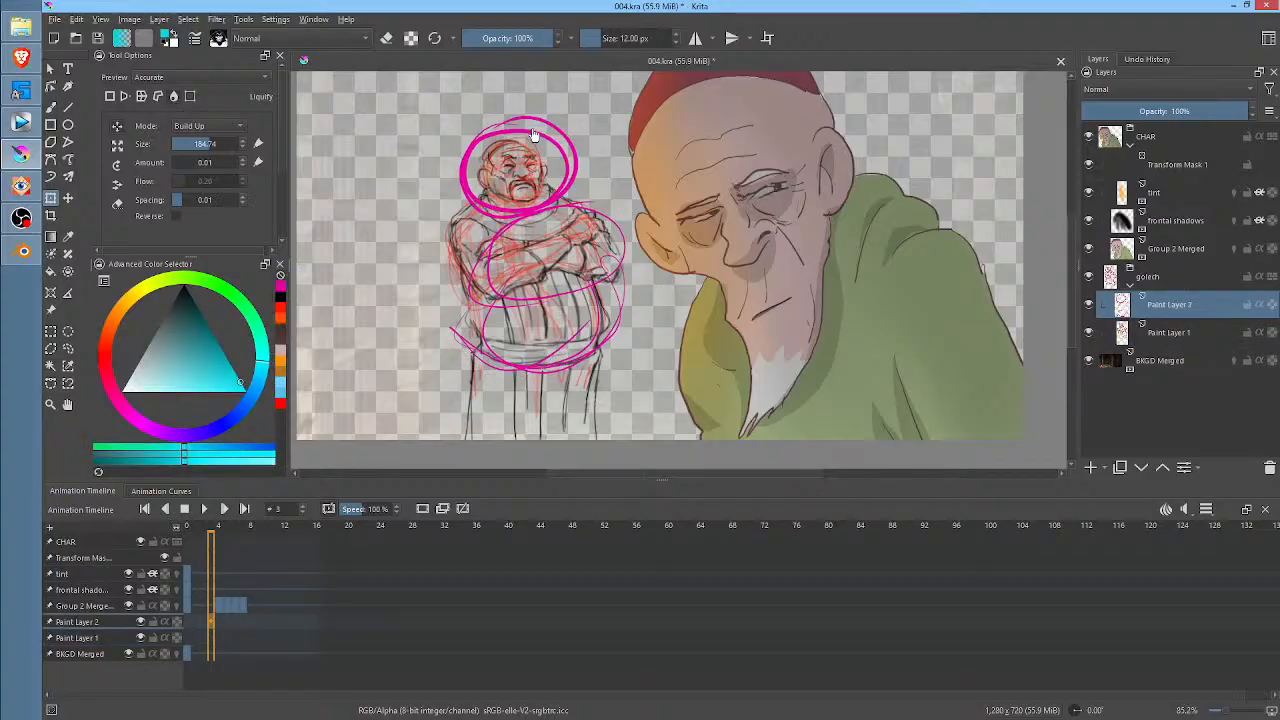
key(b)
drag(516, 116, 519, 212)
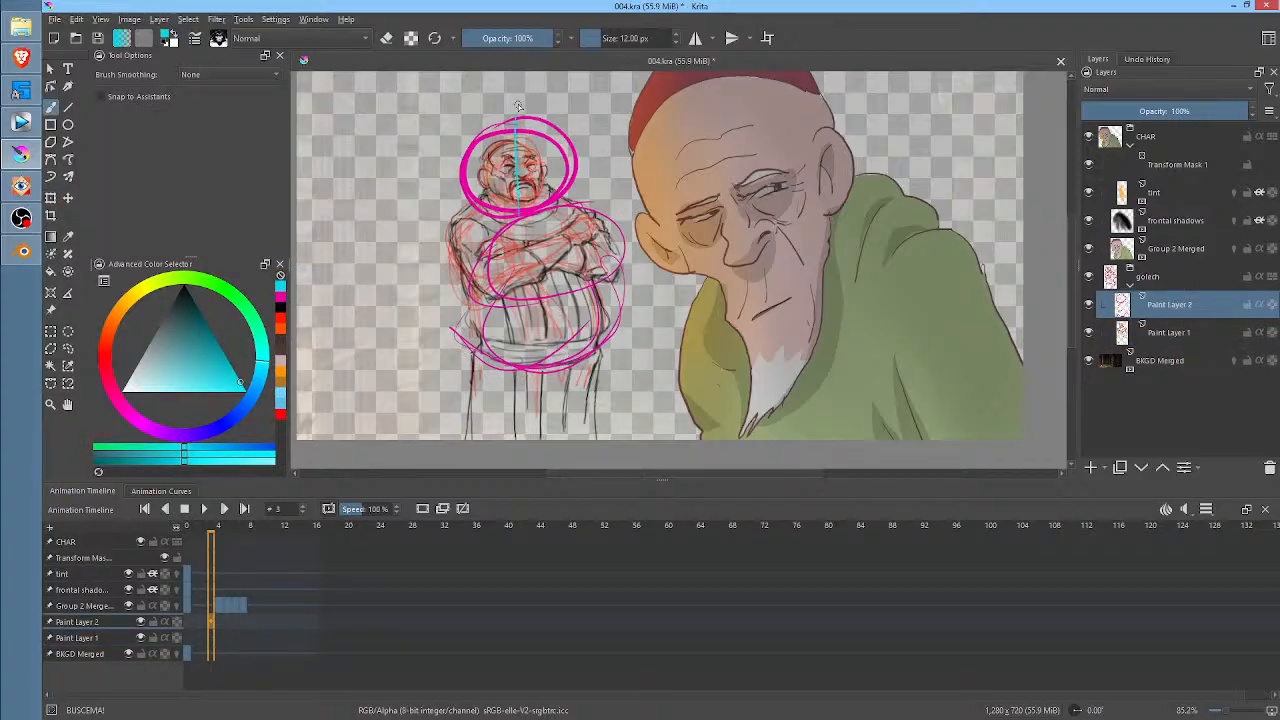
drag(519, 305, 521, 444)
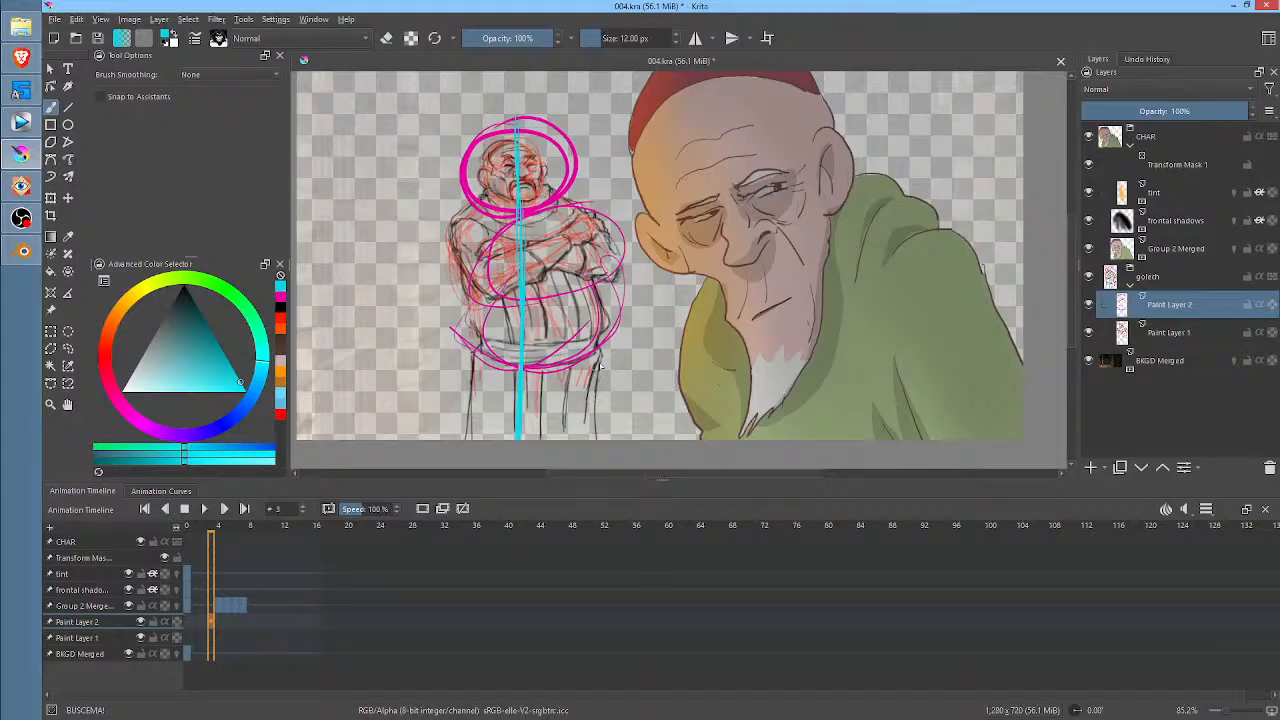
- Liquify the sketch on Paint Layer 1, reshaping the lower garment and legs below the belt so the outer edge flares outward
click(1165, 334)
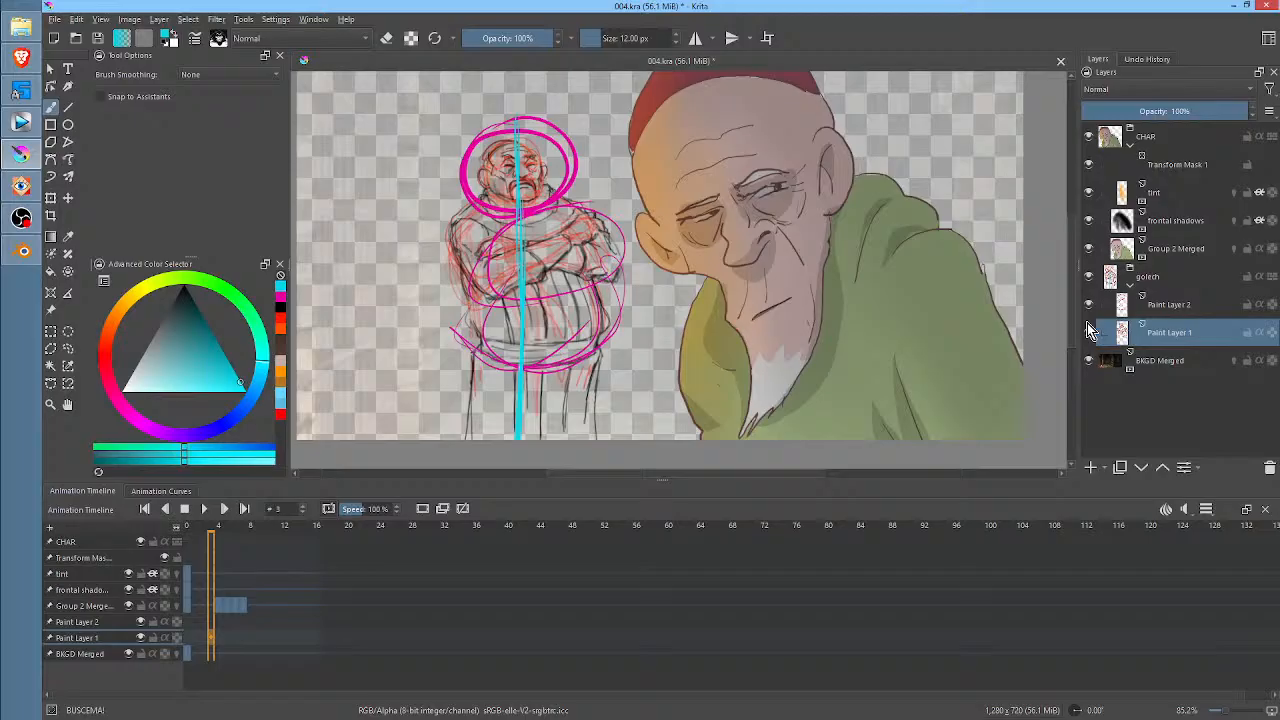
key(ctrl+t)
right_click(541, 394)
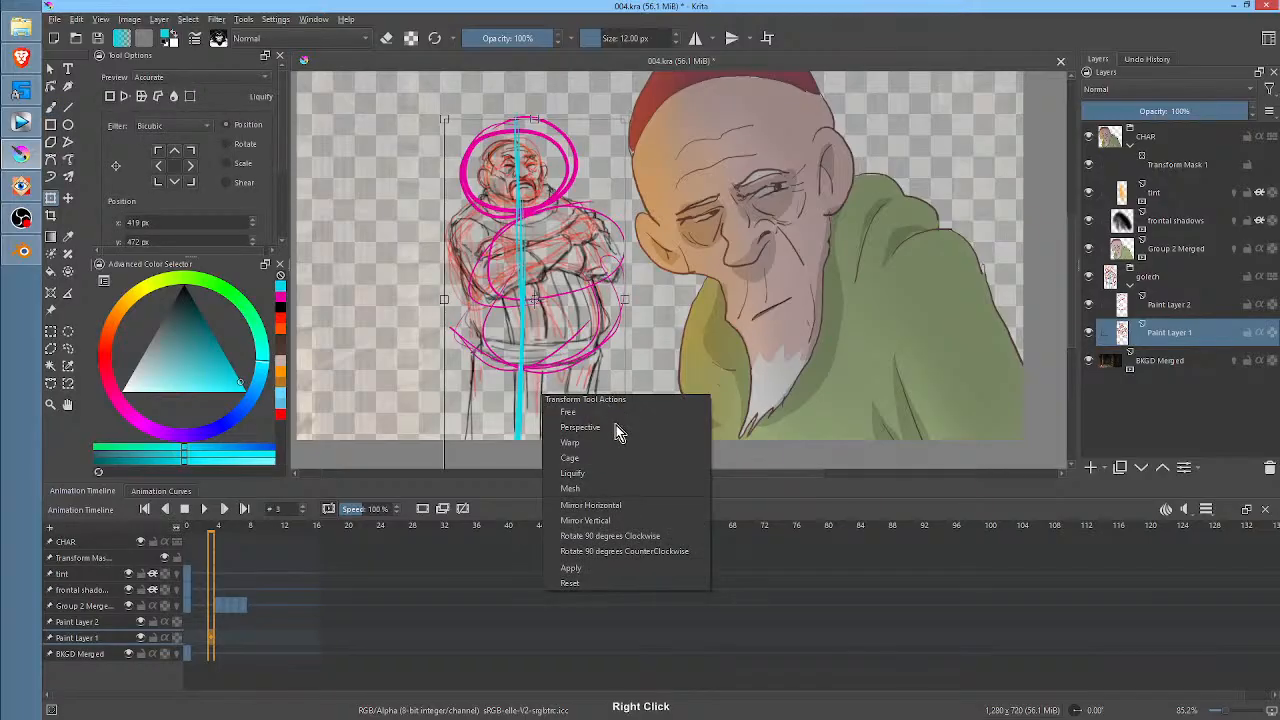
click(603, 474)
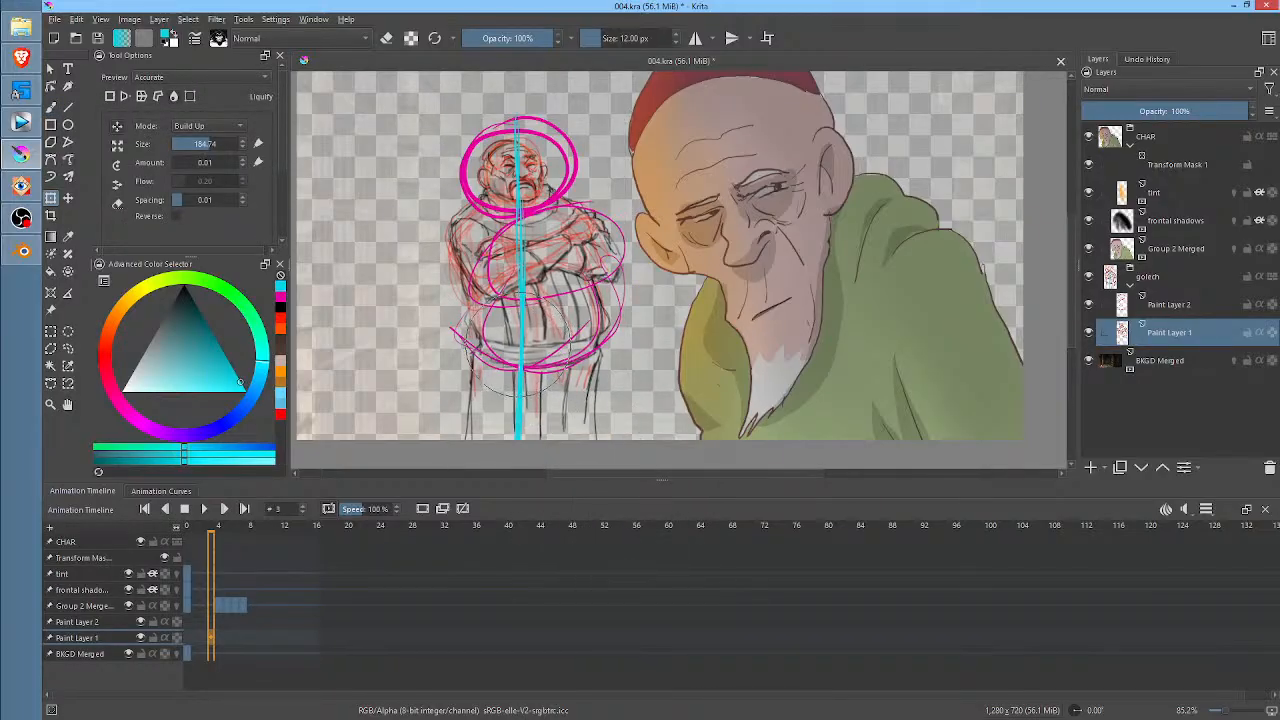
drag(481, 376, 497, 372)
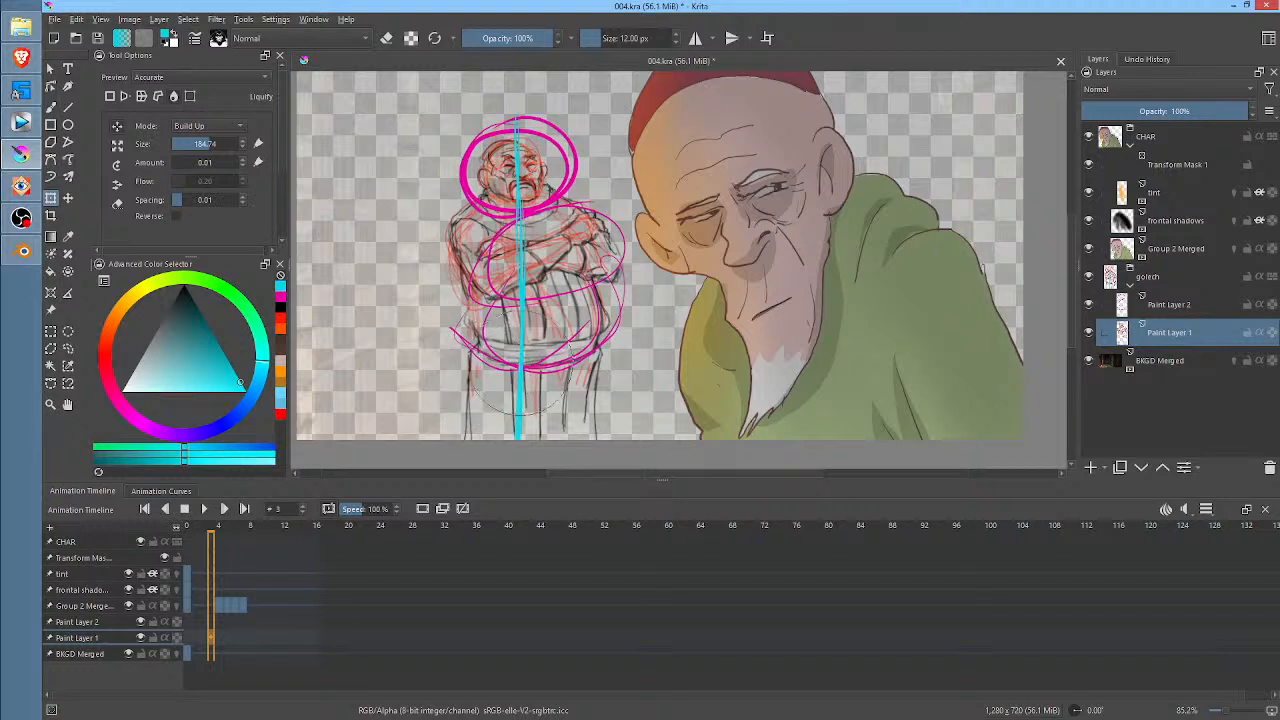
drag(592, 382, 598, 400)
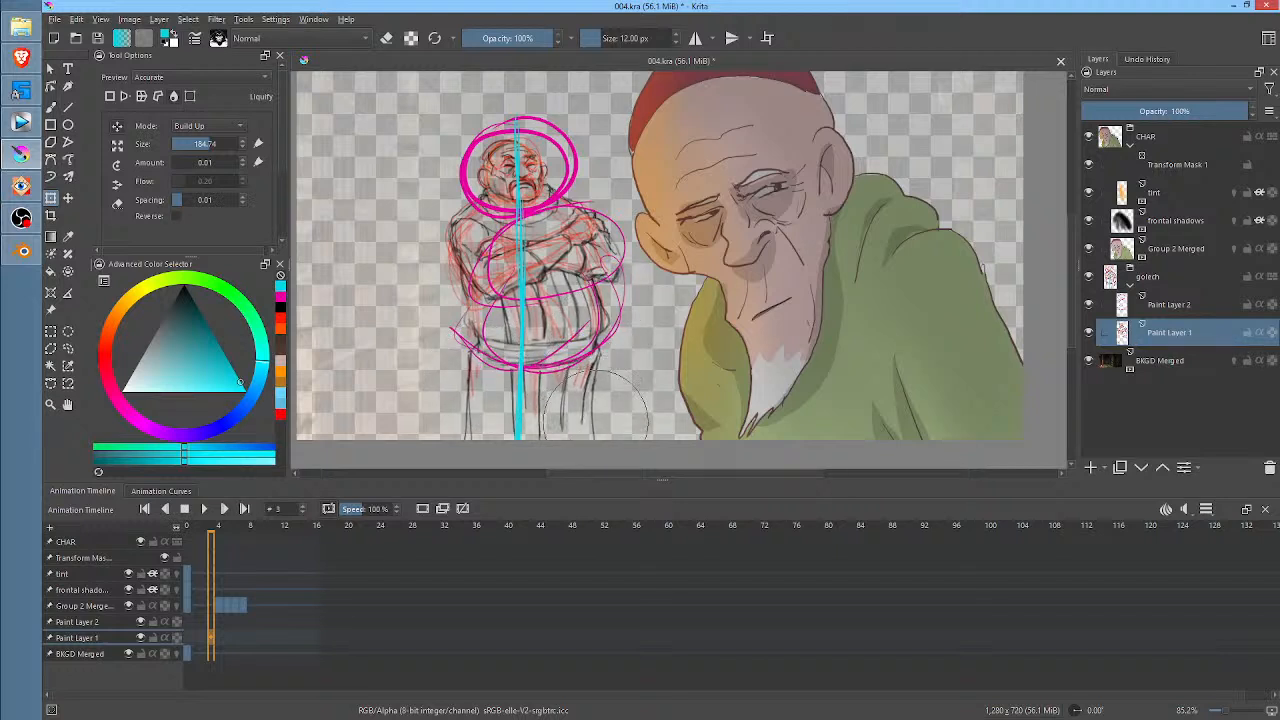
mouse_move(491, 357)
mouse_down()
mouse_move(475, 381)
mouse_move(461, 345)
mouse_move(482, 408)
mouse_move(460, 436)
mouse_up()
drag(621, 423, 611, 405)
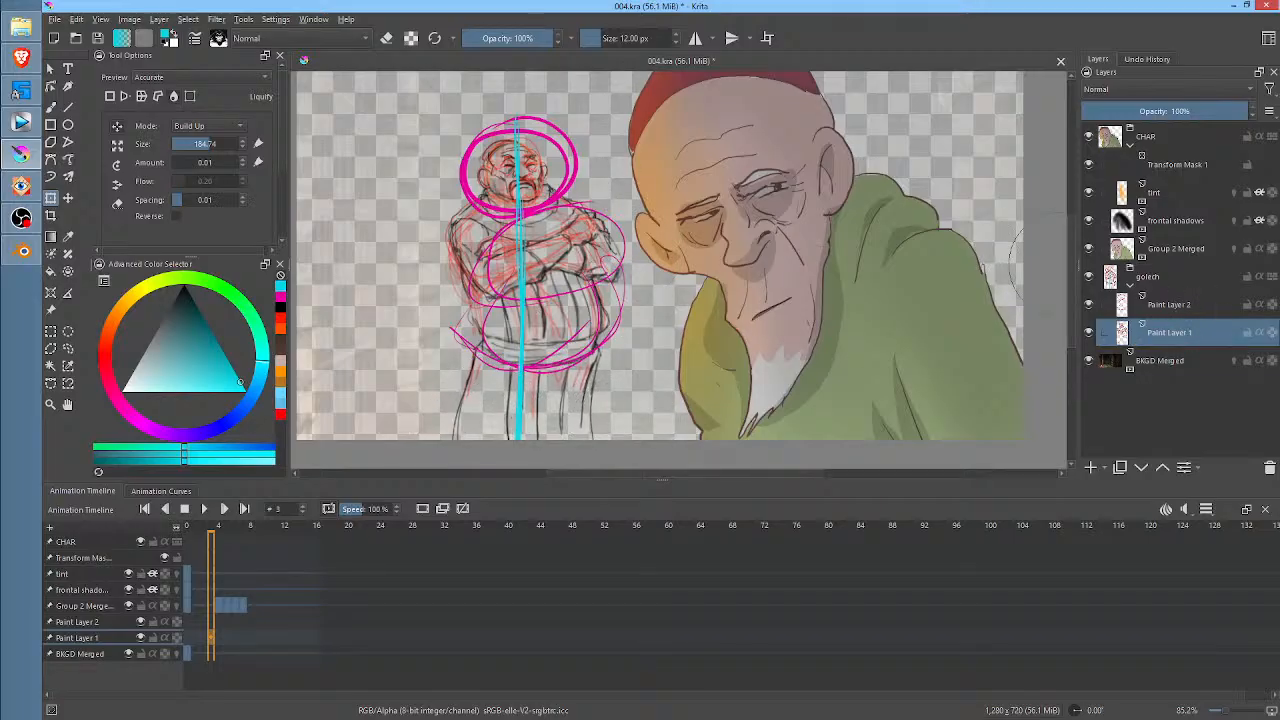
- Draw black lines on Paint Layer 1 for the flaring garment sides from the belt to the canvas edge, and darken the belt
key(b)
key(d)
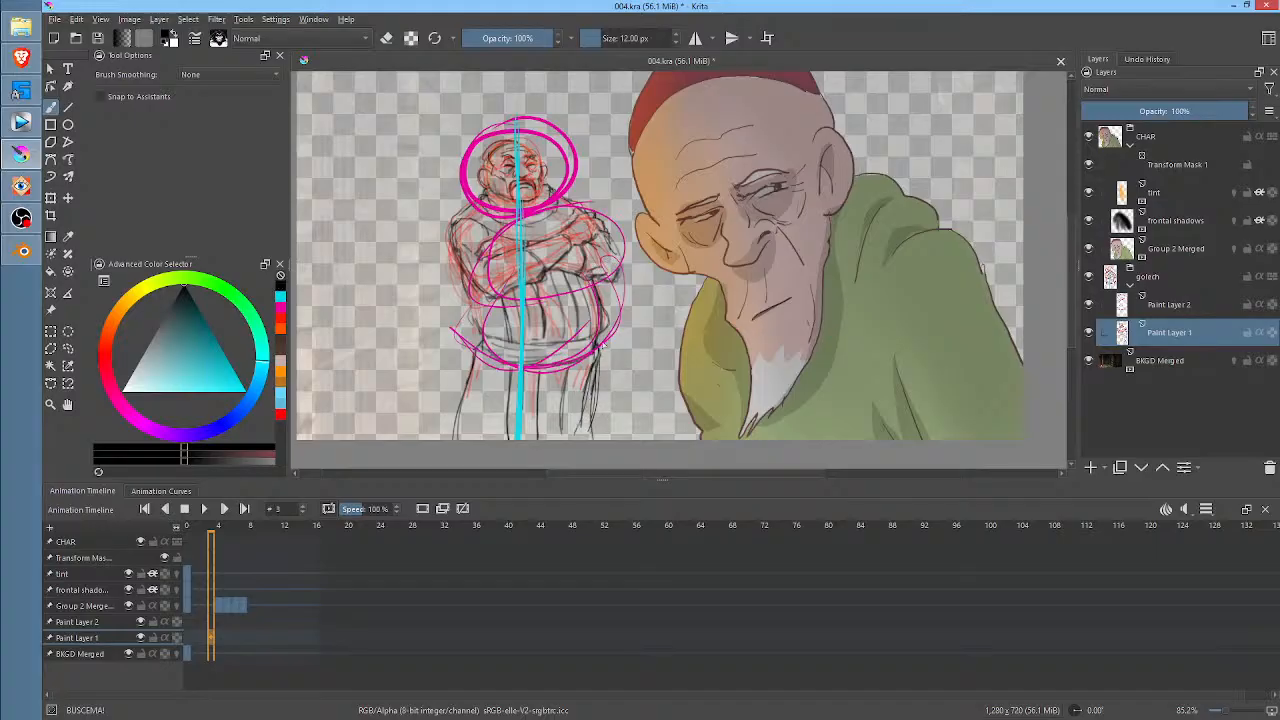
mouse_move(604, 326)
mouse_down()
mouse_move(588, 398)
mouse_move(604, 296)
mouse_move(560, 438)
mouse_up()
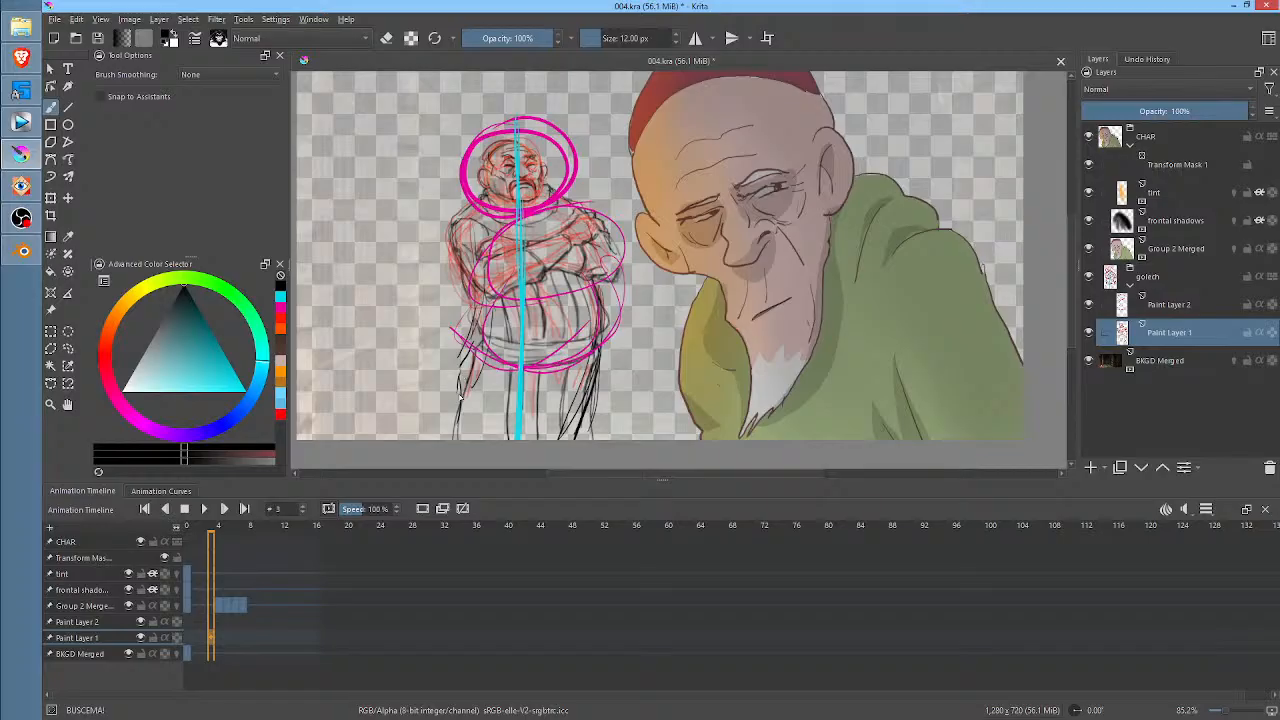
drag(471, 358, 446, 432)
drag(475, 372, 458, 438)
drag(605, 357, 598, 445)
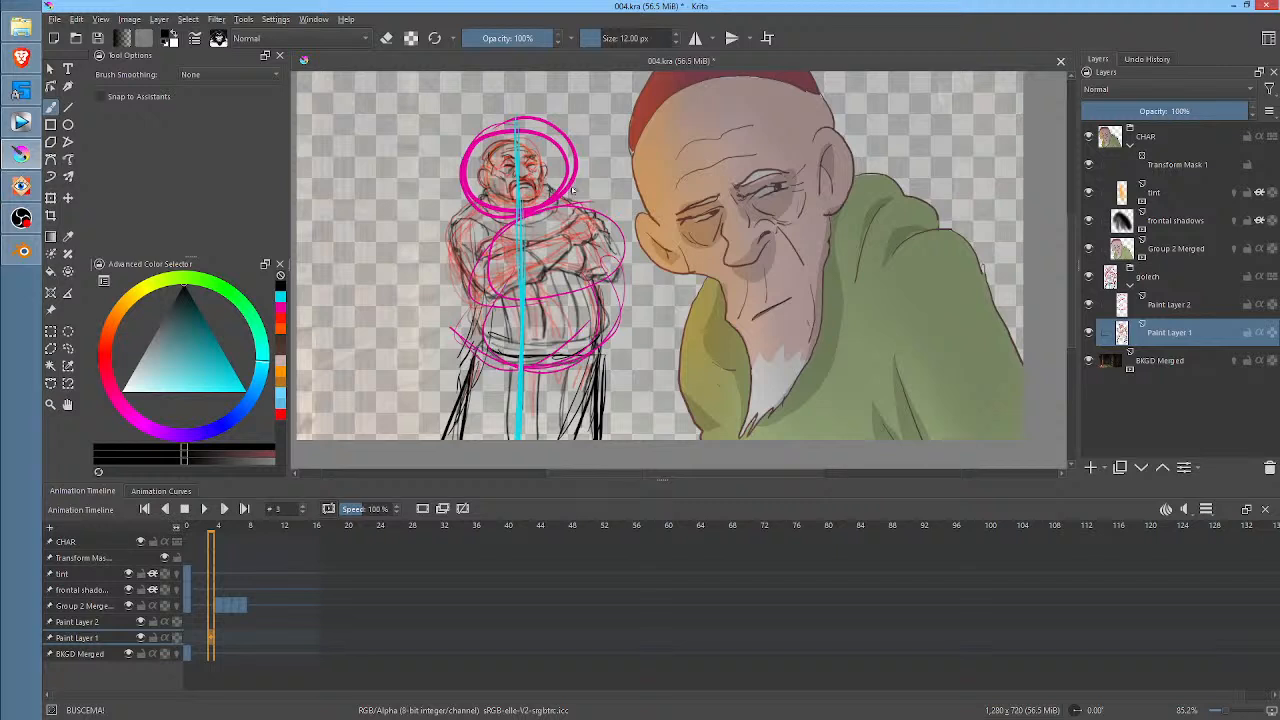
- Hide Paint Layer 2 and erase the stray line outside the figure's hip below the belt
click(1088, 304)
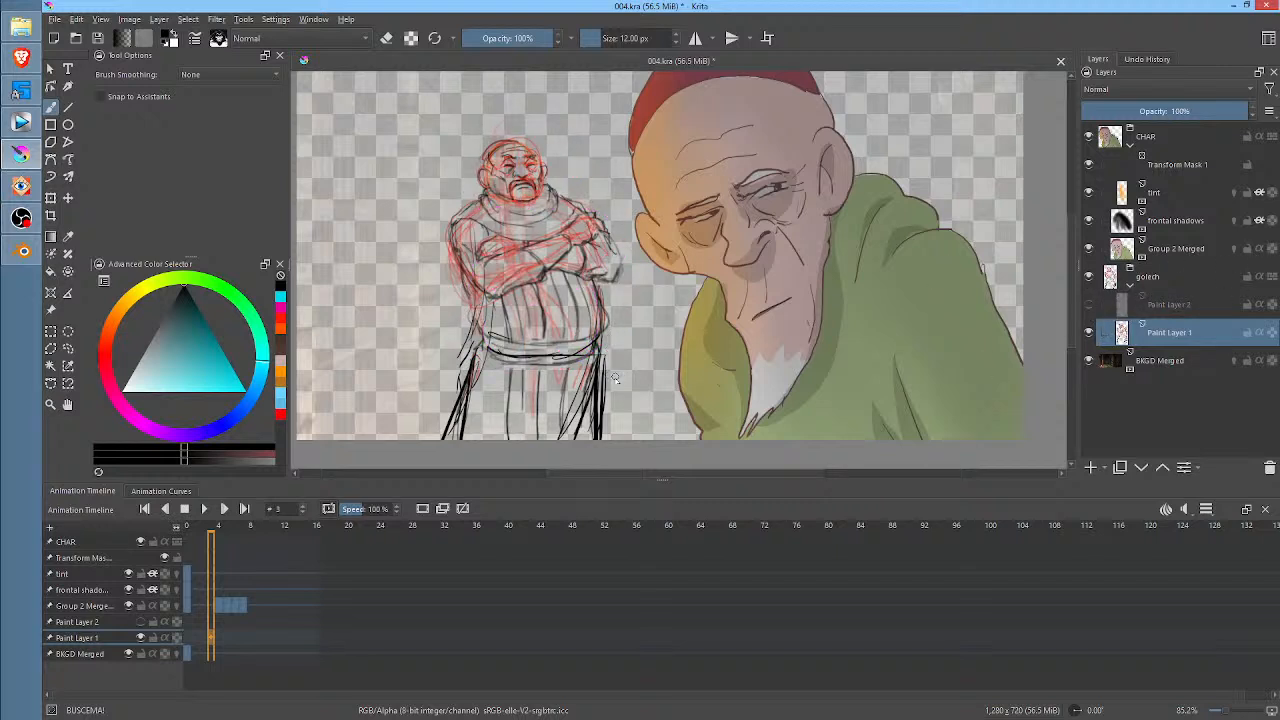
key(e)
drag(608, 380, 614, 401)
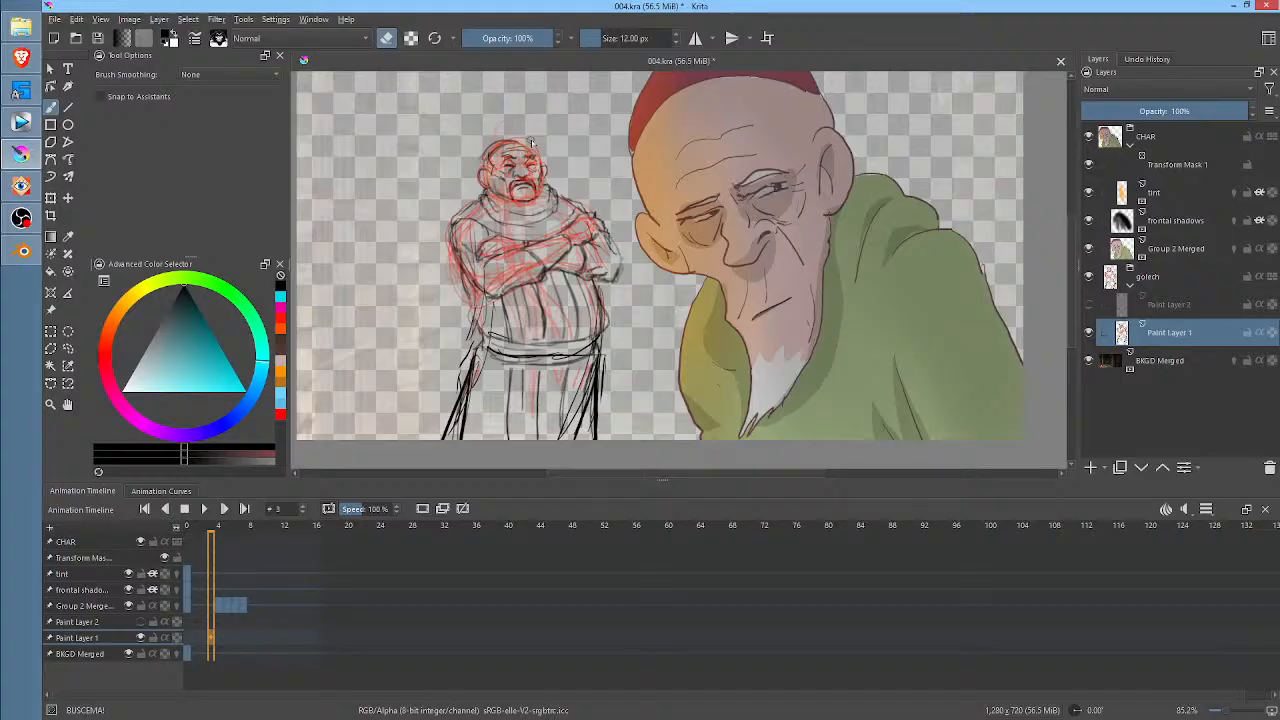
- Liquify the sketch with a 234.06 brush, shifting the head toward the old man and adjusting the folded arms and waist
key(ctrl+t)
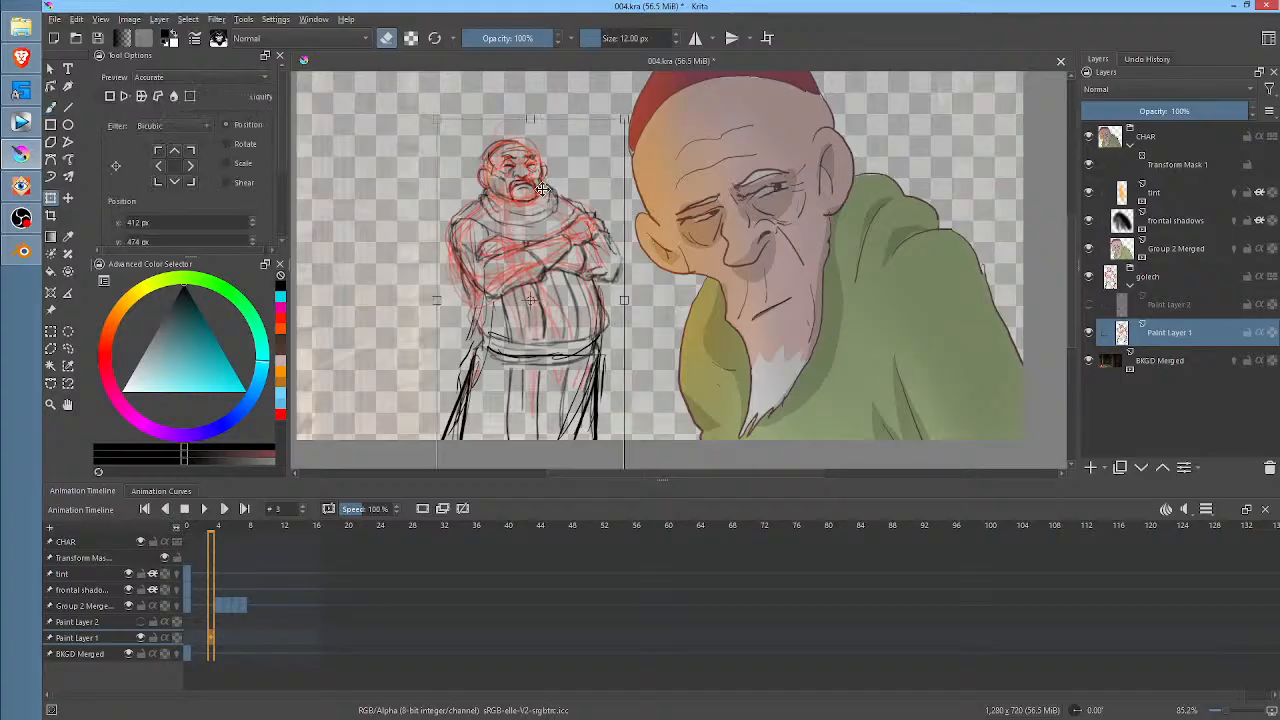
right_click(575, 187)
click(623, 260)
mouse_move(538, 160)
mouse_down()
mouse_move(517, 162)
mouse_move(560, 140)
mouse_move(545, 150)
mouse_move(527, 260)
mouse_up()
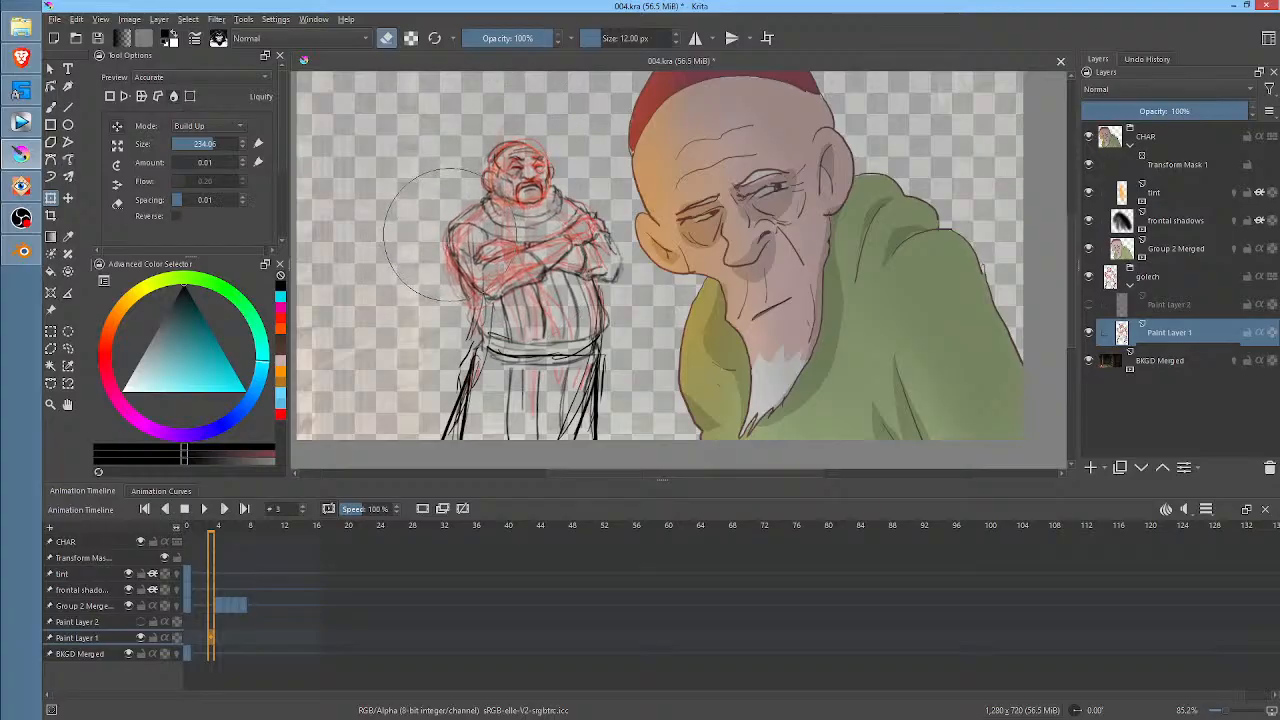
mouse_move(615, 286)
mouse_down()
mouse_move(593, 262)
mouse_move(547, 272)
mouse_move(617, 227)
mouse_move(606, 310)
mouse_move(525, 352)
mouse_move(481, 335)
mouse_move(617, 329)
mouse_move(631, 345)
mouse_move(598, 349)
mouse_move(455, 263)
mouse_move(481, 369)
mouse_move(539, 407)
mouse_move(542, 345)
mouse_move(574, 364)
mouse_move(567, 179)
mouse_move(551, 342)
mouse_move(499, 322)
mouse_move(475, 292)
mouse_move(447, 319)
mouse_move(497, 313)
mouse_up()
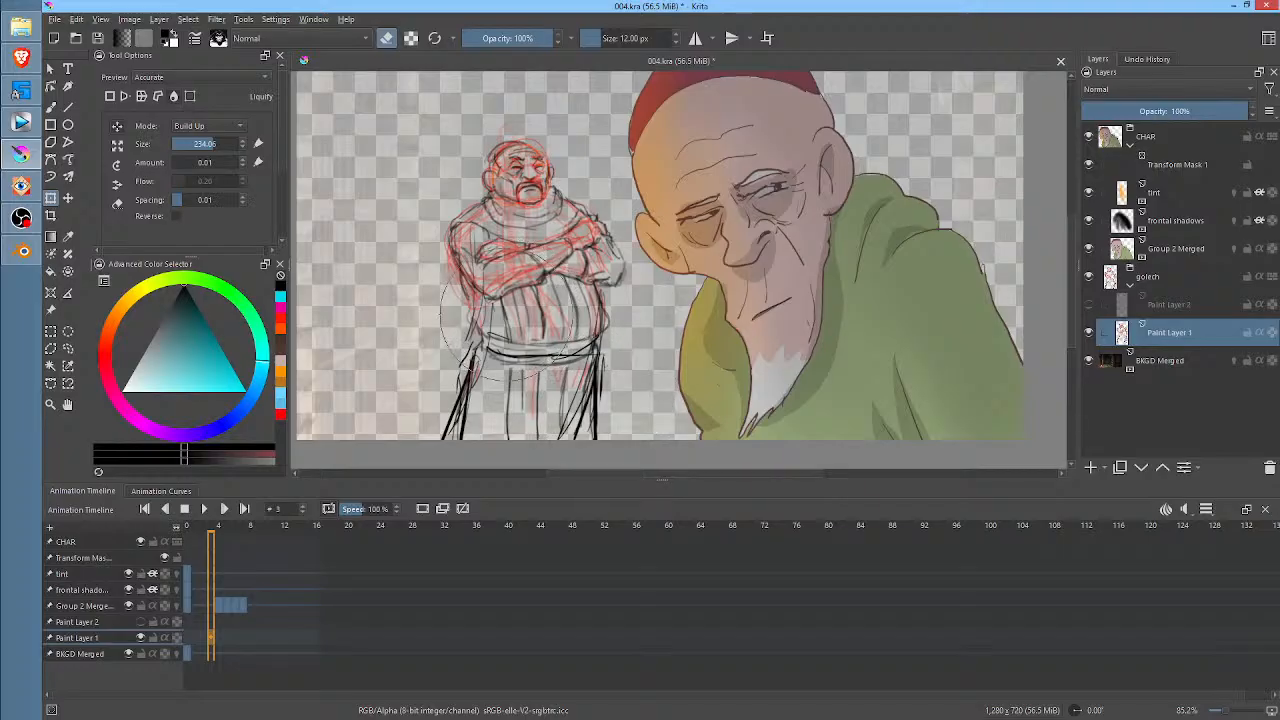
mouse_move(490, 360)
mouse_down()
mouse_move(458, 345)
mouse_move(490, 335)
mouse_up()
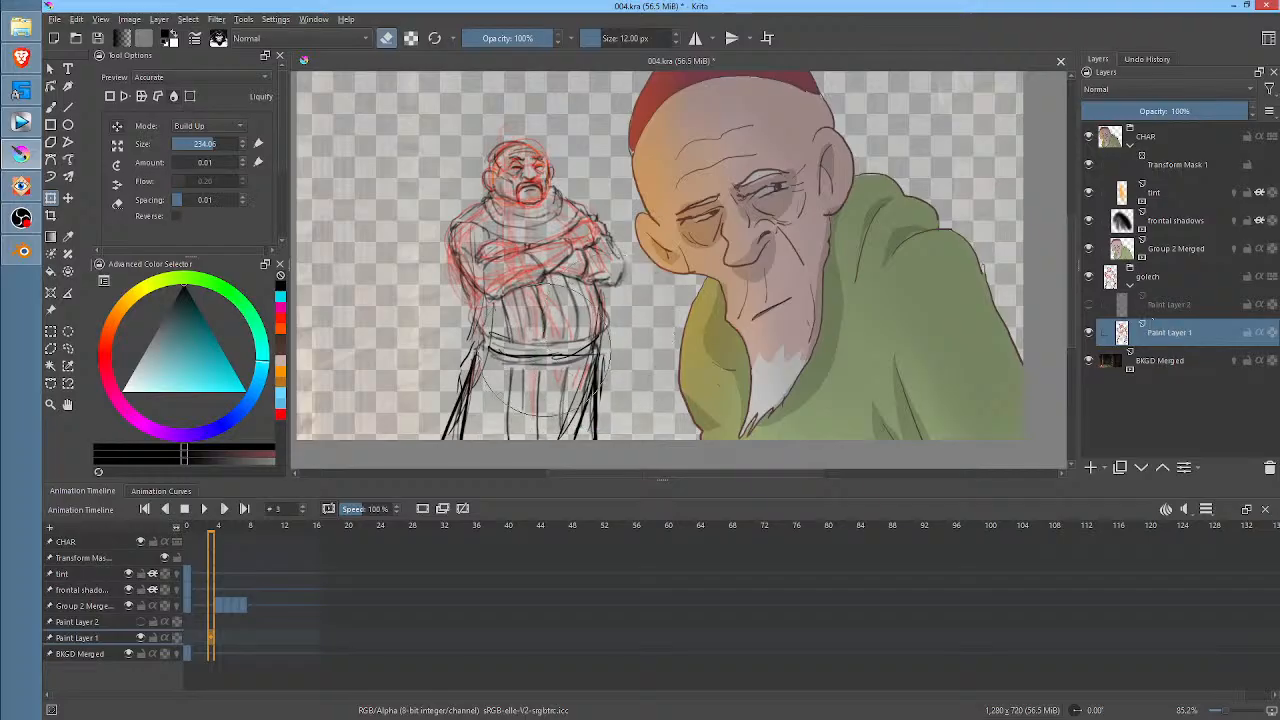
- Erase parts of the heavy outer lines along both sides of the figure's lower garment
key(b)
right_click(578, 382)
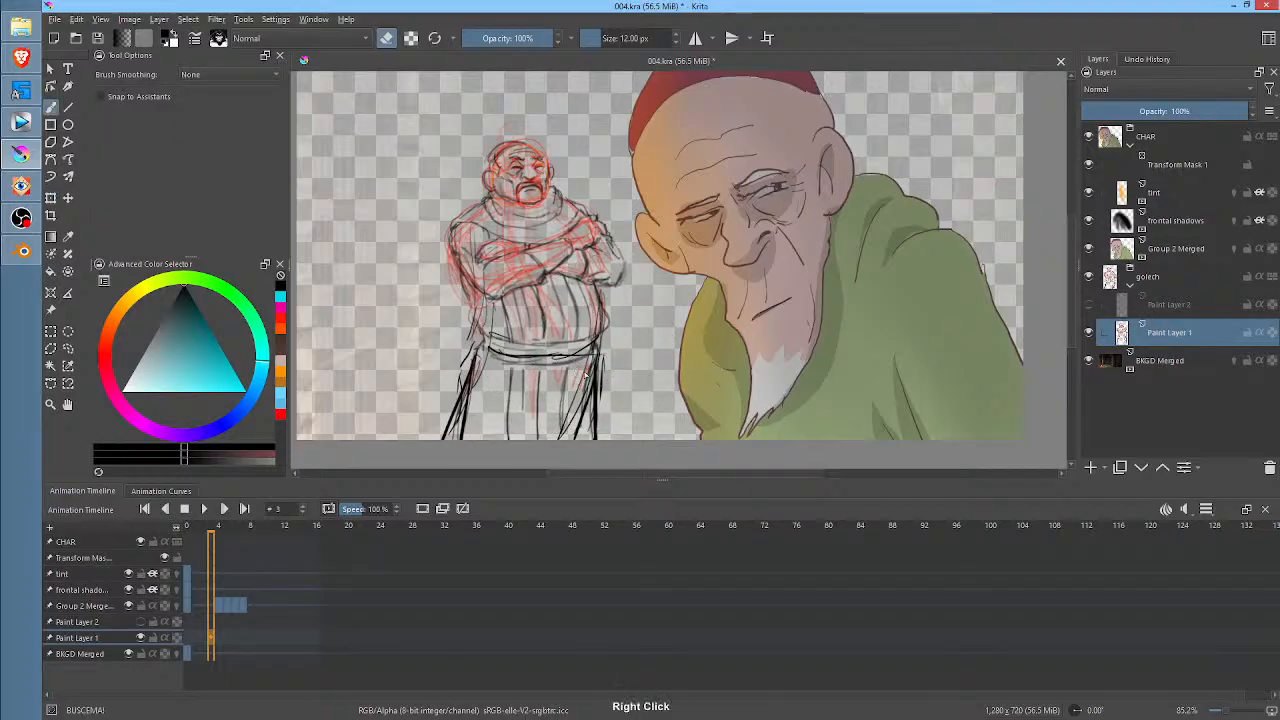
right_click(553, 302)
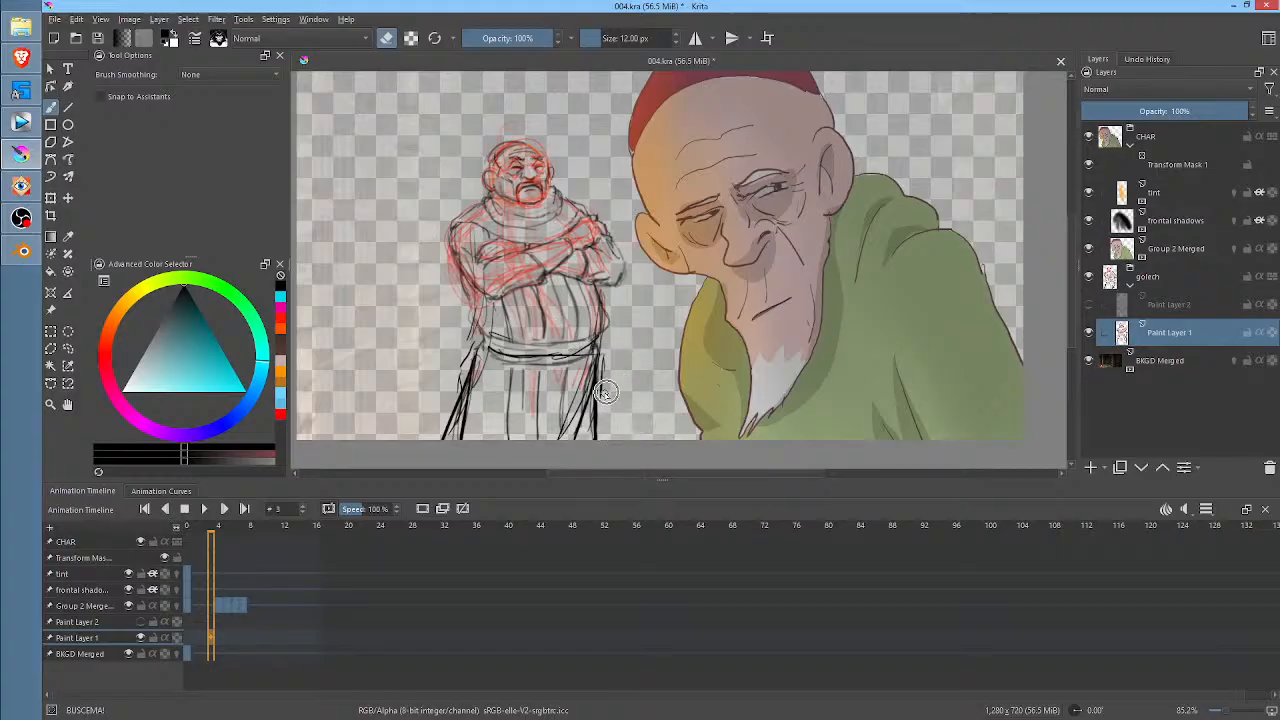
key(e)
mouse_move(615, 386)
mouse_down()
mouse_move(605, 435)
mouse_move(609, 374)
mouse_up()
key(e)
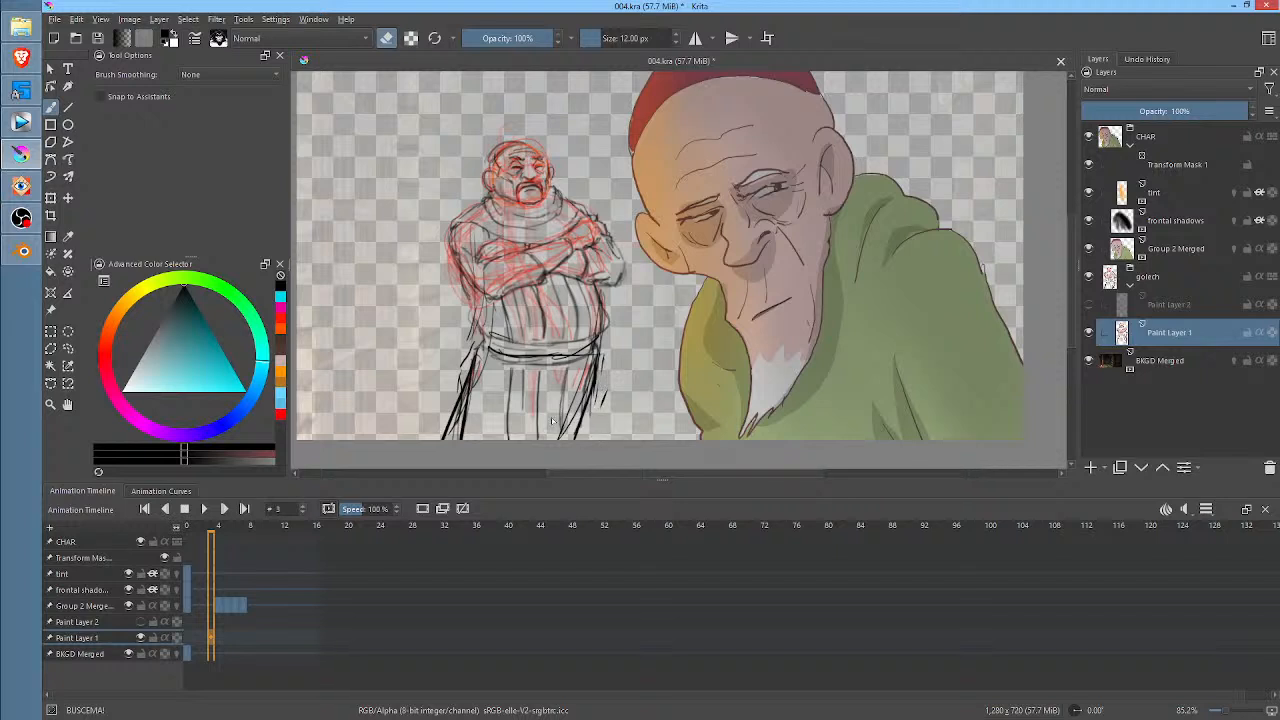
mouse_move(449, 383)
mouse_down()
mouse_move(453, 447)
mouse_move(502, 308)
mouse_up()
key(e)
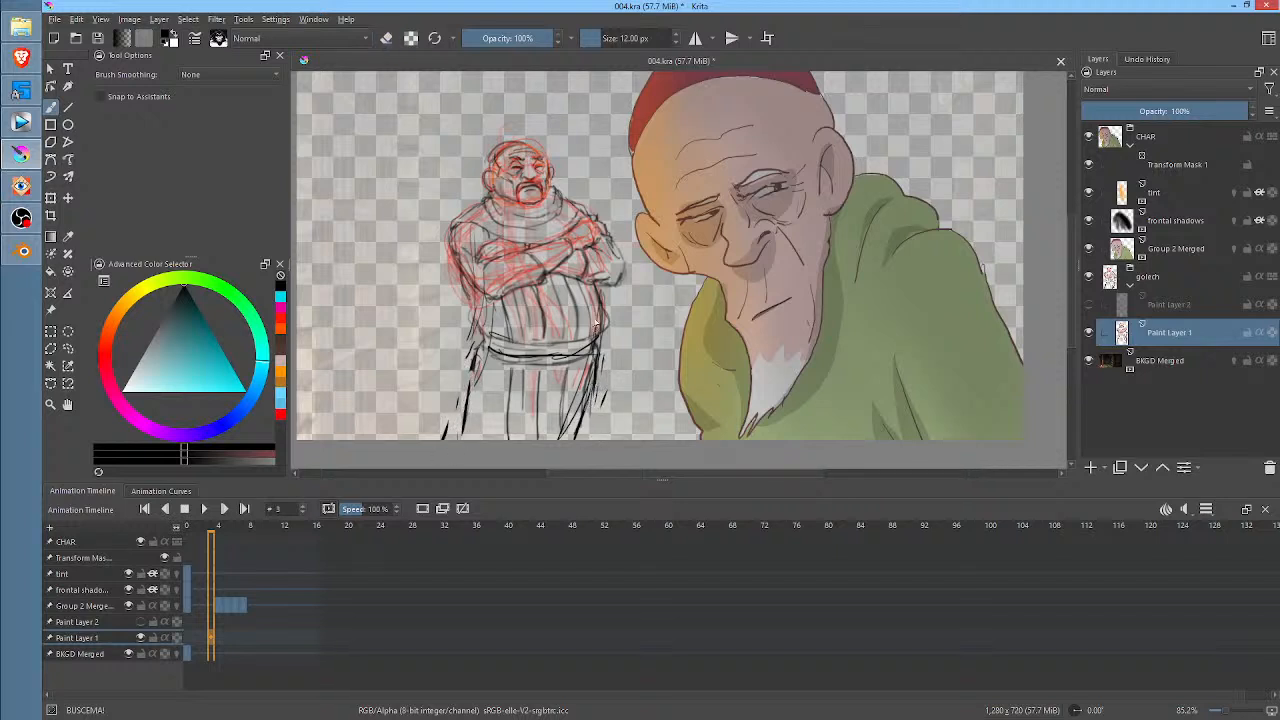
- Redraw the hanging garment sides in black below the belt and reinforce the elbow and round belly contours
drag(600, 343, 586, 441)
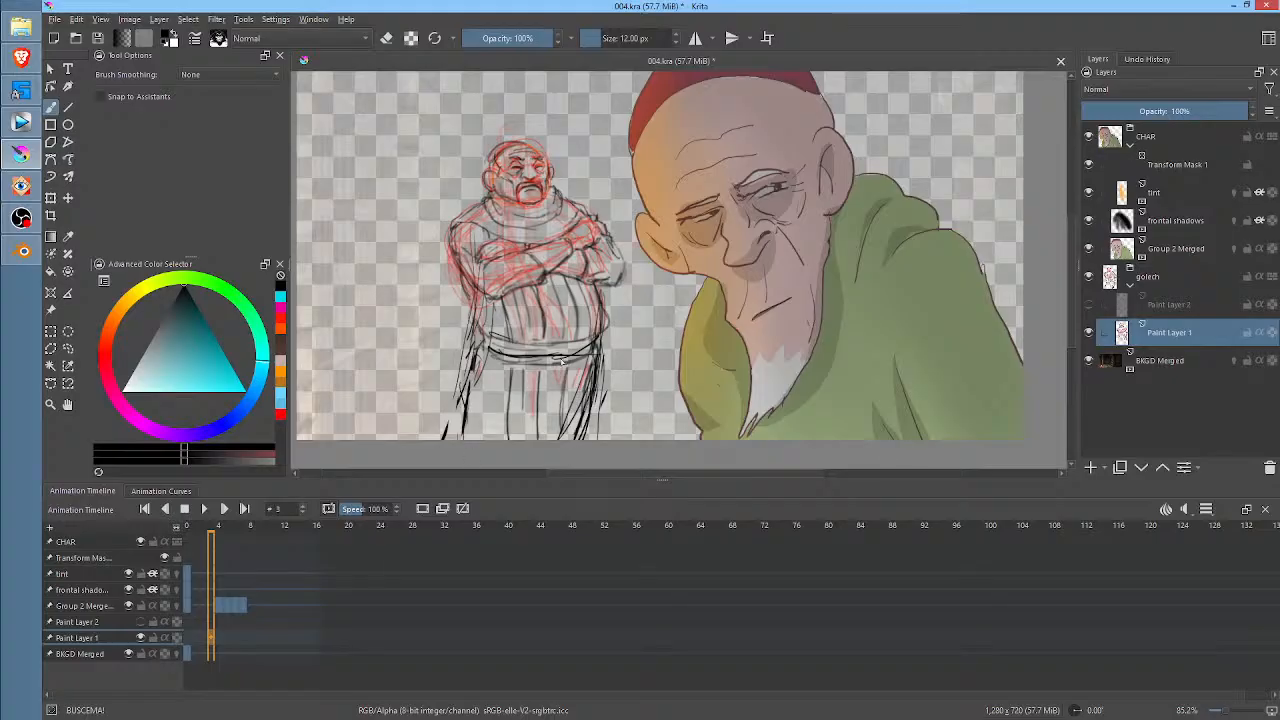
mouse_move(620, 306)
mouse_down()
mouse_move(598, 351)
mouse_move(538, 357)
mouse_move(544, 399)
mouse_up()
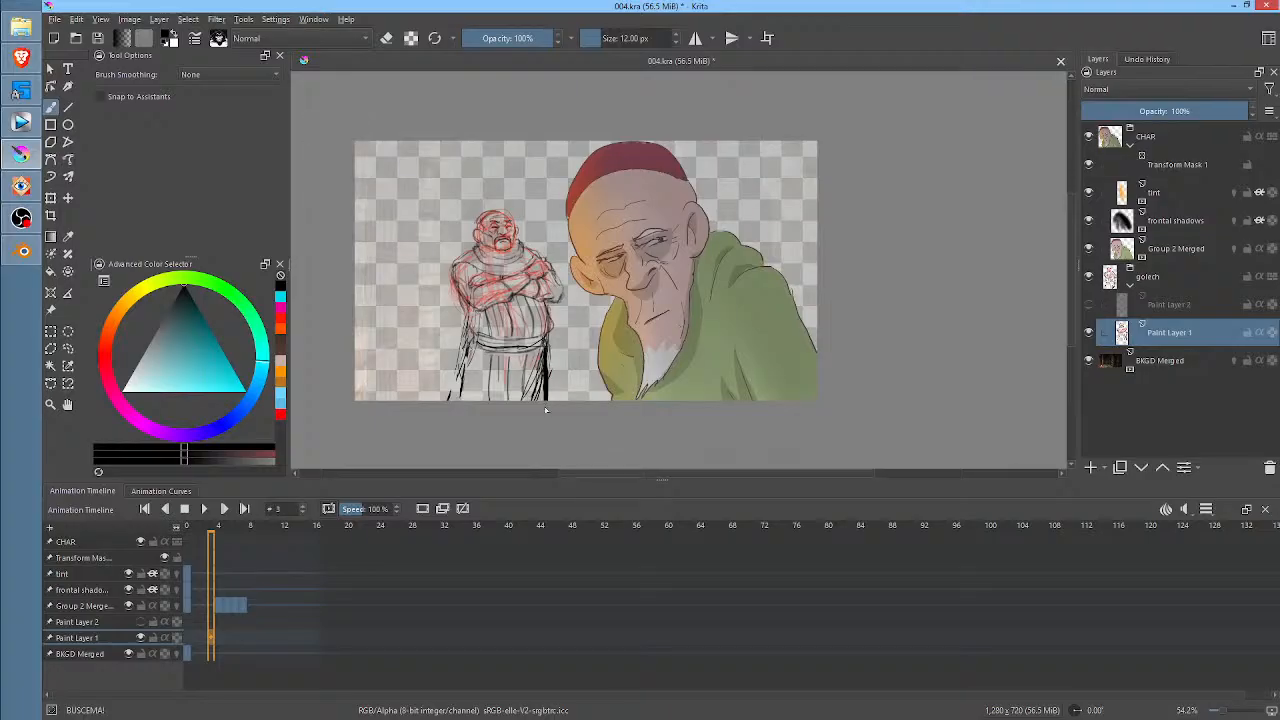
drag(470, 338, 466, 376)
drag(474, 356, 461, 402)
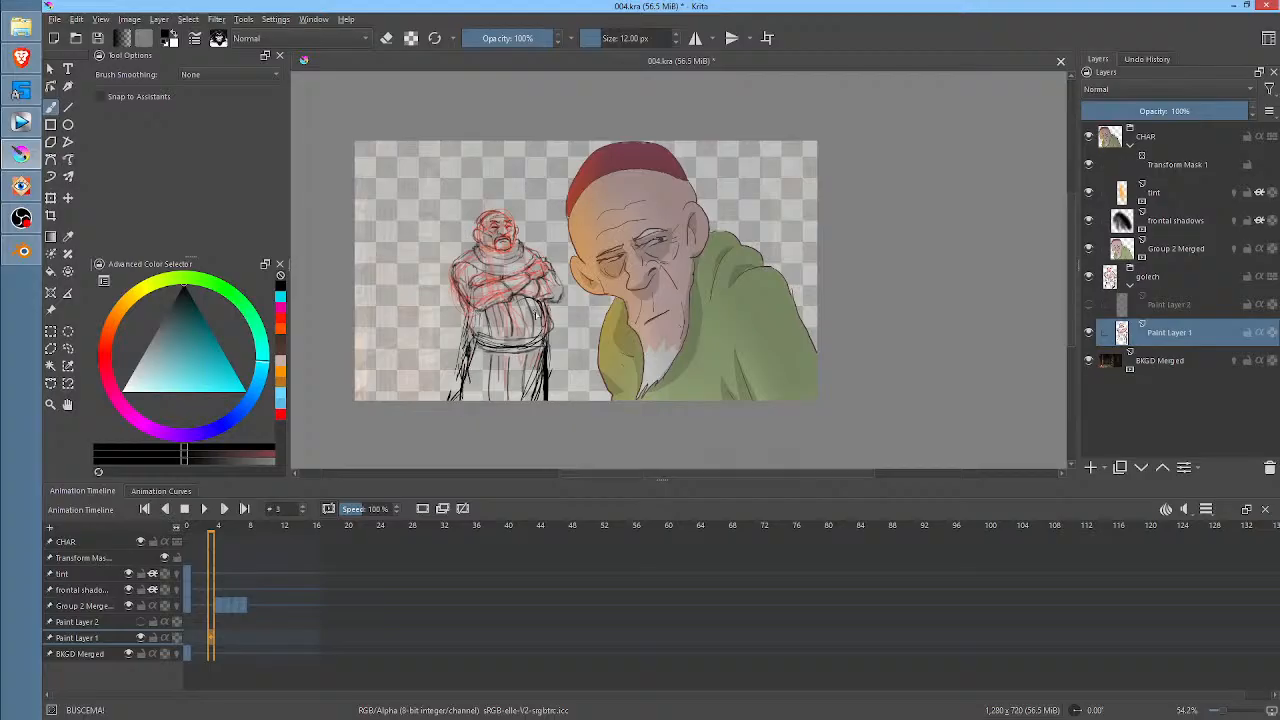
drag(455, 287, 468, 306)
drag(527, 292, 549, 330)
- Sketch an arrow beside the figure's shoulder and a rough torso study in the empty area with its back, shoulder and front contours
scroll(516, 303, up, 3)
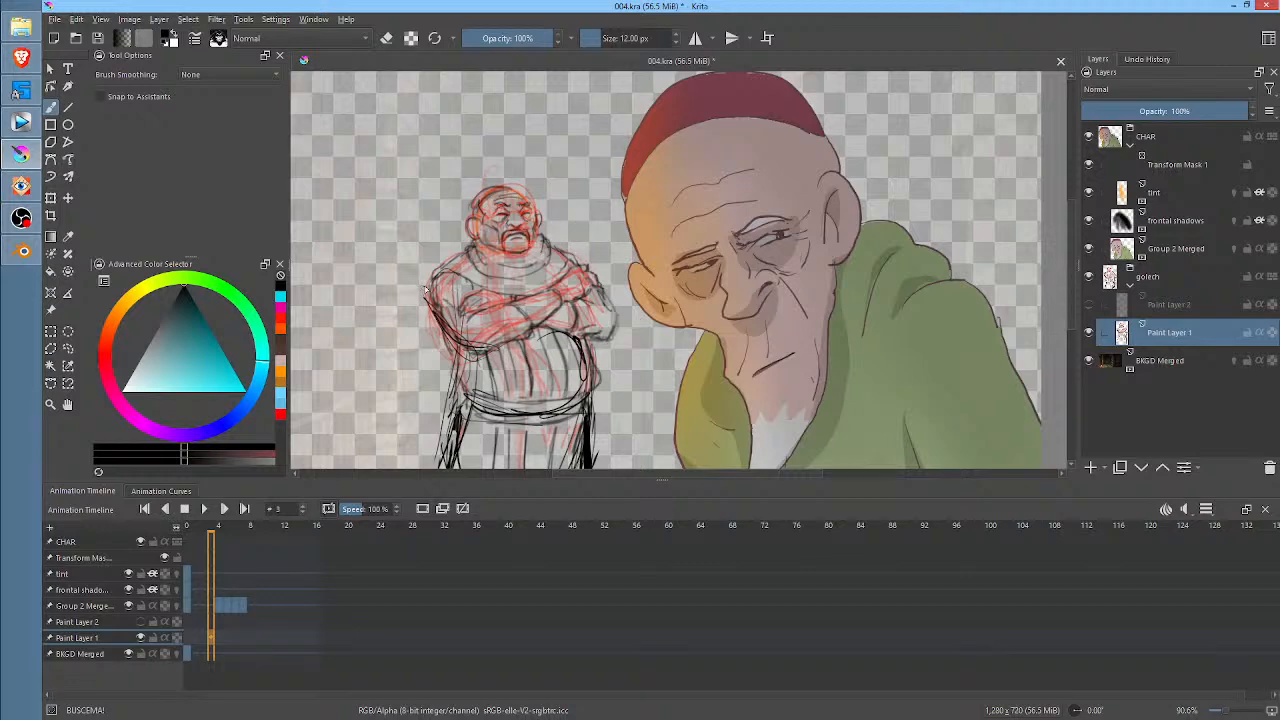
drag(454, 278, 517, 335)
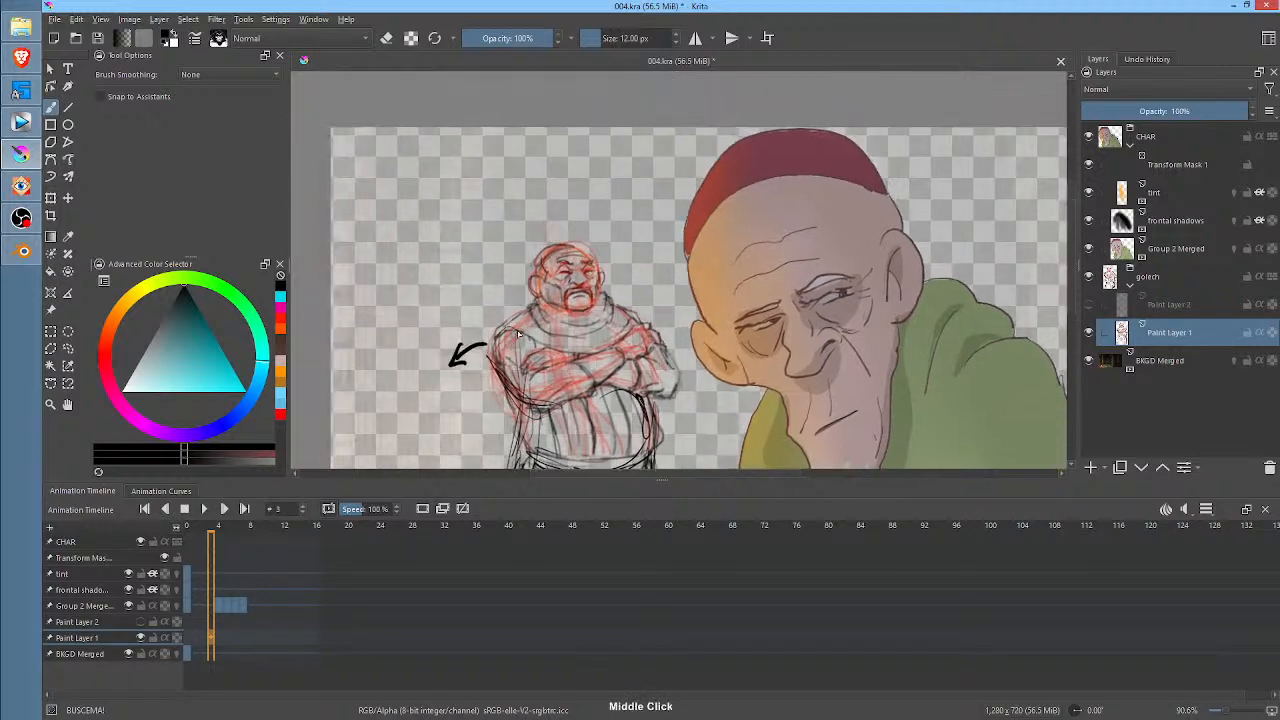
mouse_move(376, 198)
mouse_down()
mouse_move(378, 273)
mouse_move(414, 305)
mouse_up()
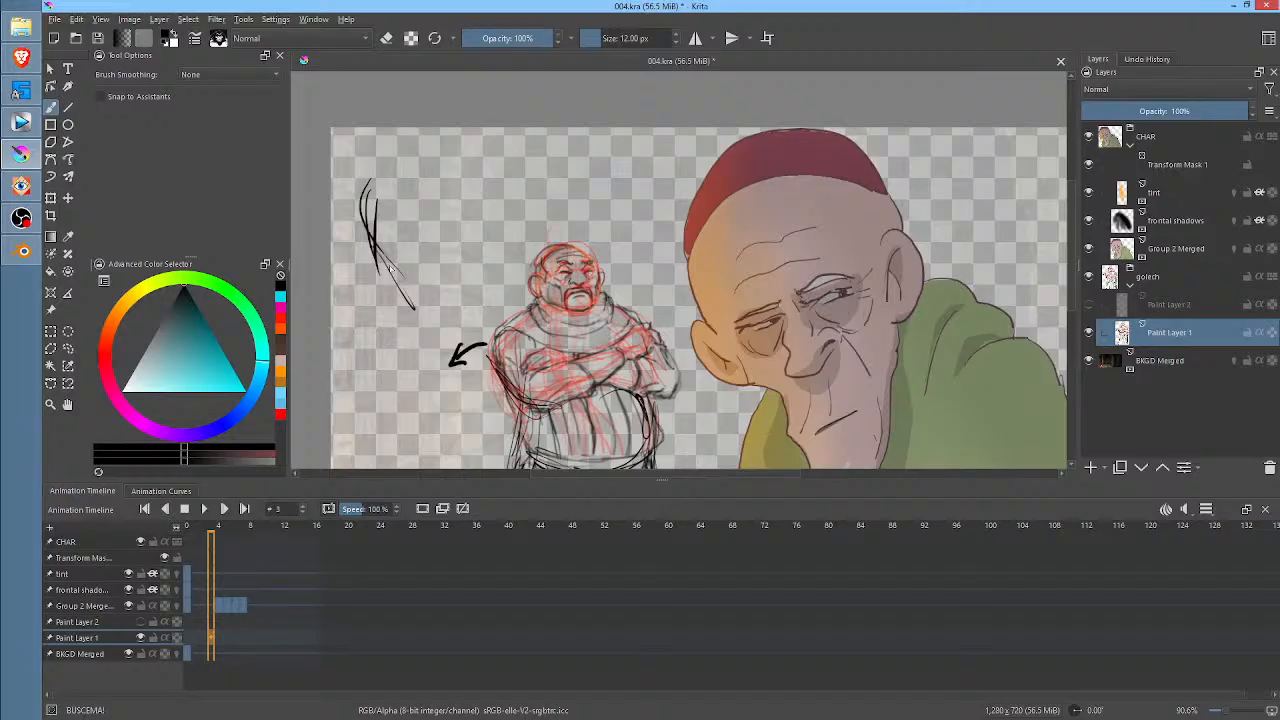
mouse_move(380, 255)
mouse_down()
mouse_move(420, 300)
mouse_move(402, 405)
mouse_up()
drag(368, 190, 497, 204)
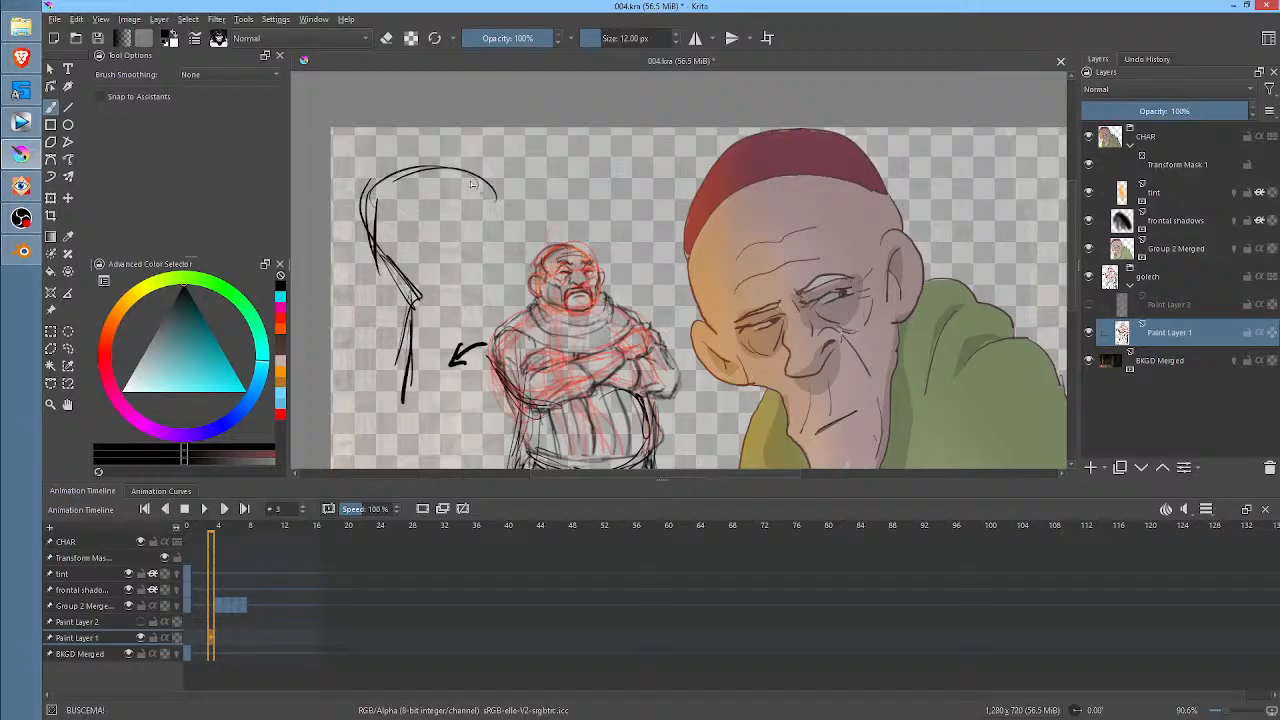
mouse_move(452, 162)
mouse_down()
mouse_move(510, 262)
mouse_move(492, 368)
mouse_move(452, 452)
mouse_up()
drag(500, 295, 496, 358)
- Add chest curves, shoulder lines, an oval head and long vertical body lines to the rough torso study
mouse_move(386, 230)
mouse_down()
mouse_move(440, 184)
mouse_move(478, 182)
mouse_up()
mouse_move(366, 198)
mouse_down()
mouse_move(489, 183)
mouse_move(447, 187)
mouse_move(483, 177)
mouse_move(414, 218)
mouse_up()
mouse_move(354, 200)
mouse_down()
mouse_move(454, 228)
mouse_move(500, 206)
mouse_up()
drag(498, 212, 476, 188)
mouse_move(374, 166)
mouse_down()
mouse_move(409, 132)
mouse_move(386, 174)
mouse_up()
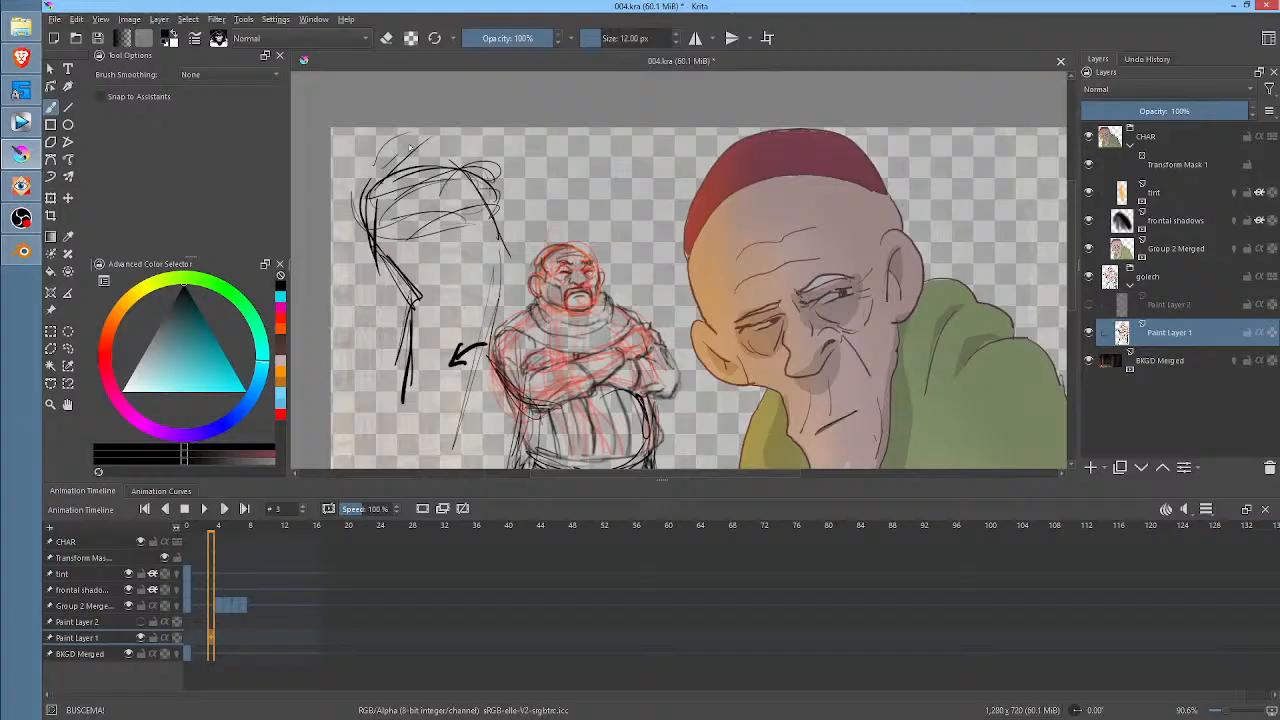
mouse_move(429, 131)
mouse_down()
mouse_move(422, 165)
mouse_move(463, 187)
mouse_up()
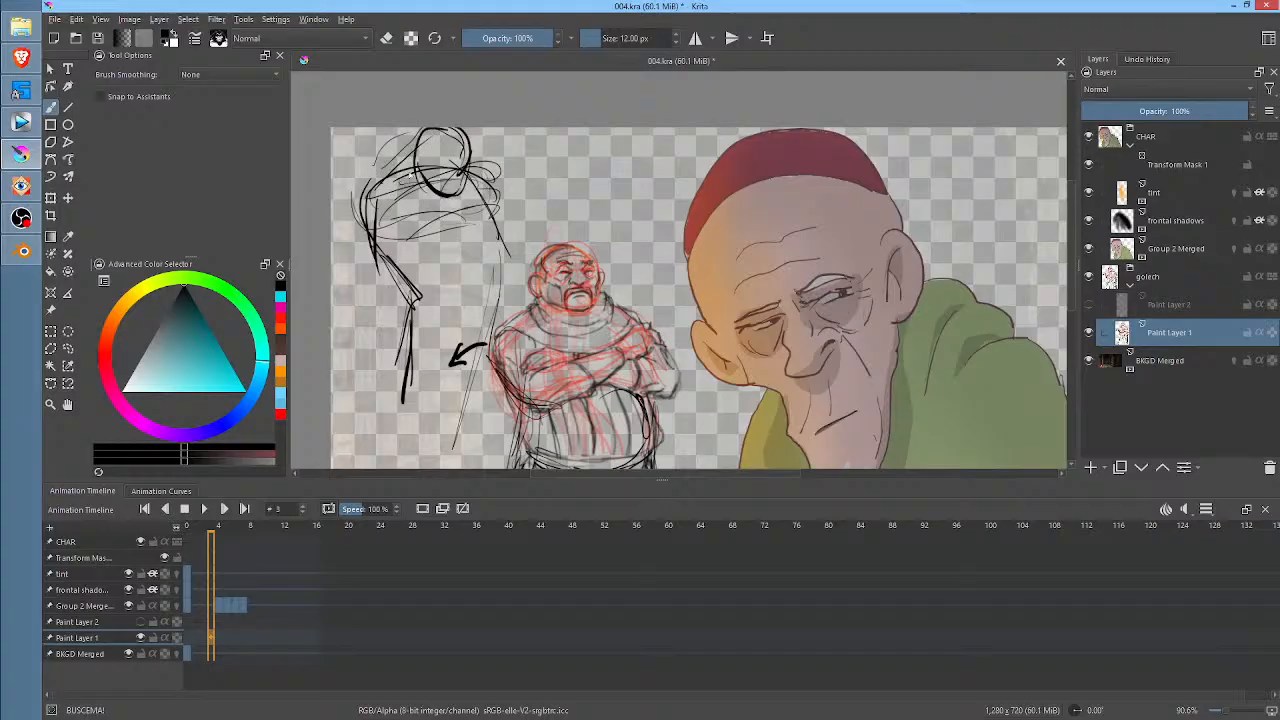
mouse_move(374, 200)
mouse_down()
mouse_move(446, 188)
mouse_move(418, 212)
mouse_up()
drag(435, 131, 428, 290)
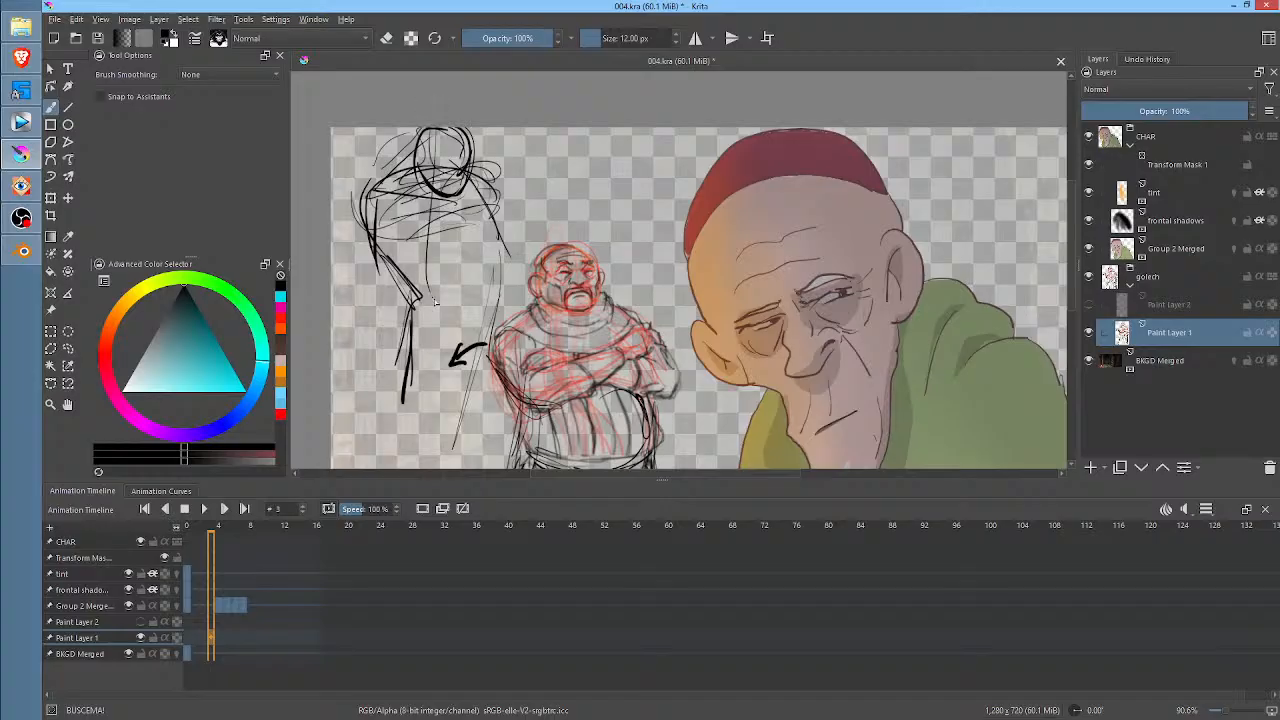
drag(438, 198, 449, 438)
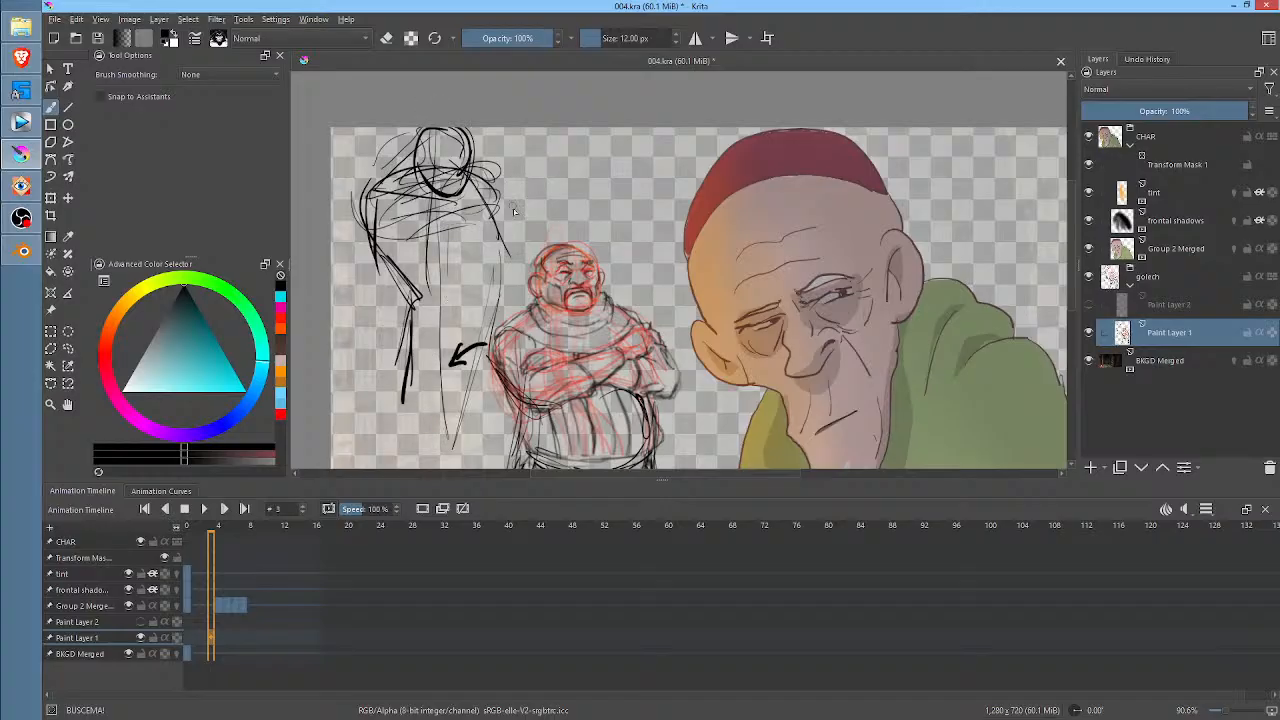
- Lasso the rough torso study and arrow, delete them from Paint Layer 1, and clear the selection
key(l)
mouse_move(455, 90)
mouse_down()
mouse_move(338, 204)
mouse_move(359, 423)
mouse_move(442, 428)
mouse_move(457, 313)
mouse_move(503, 270)
mouse_move(537, 161)
mouse_up()
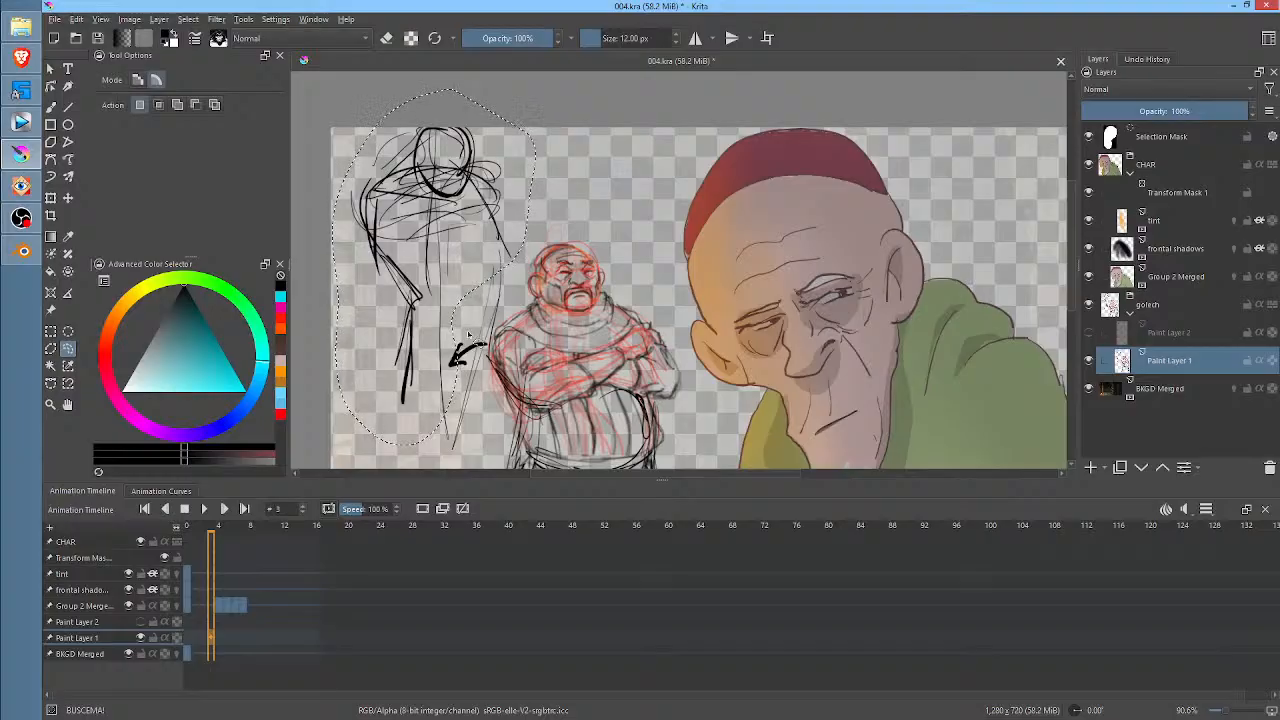
key(Delete)
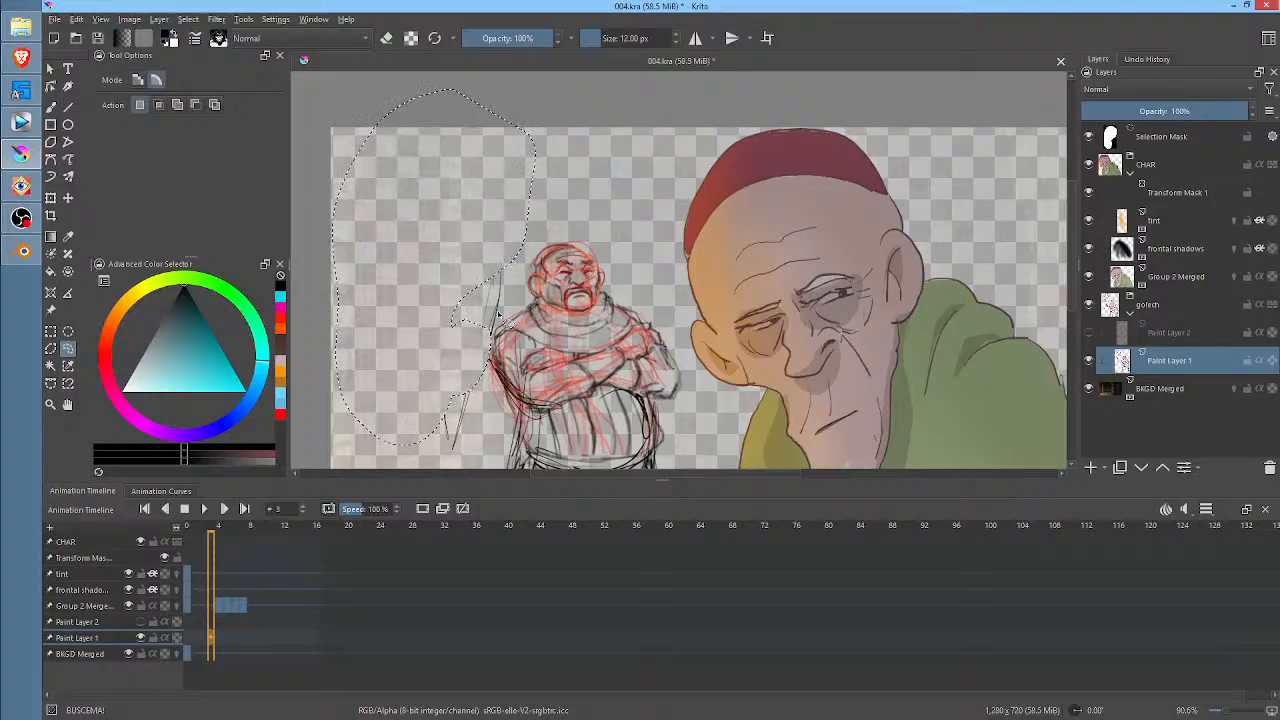
key(ctrl+shift+a)
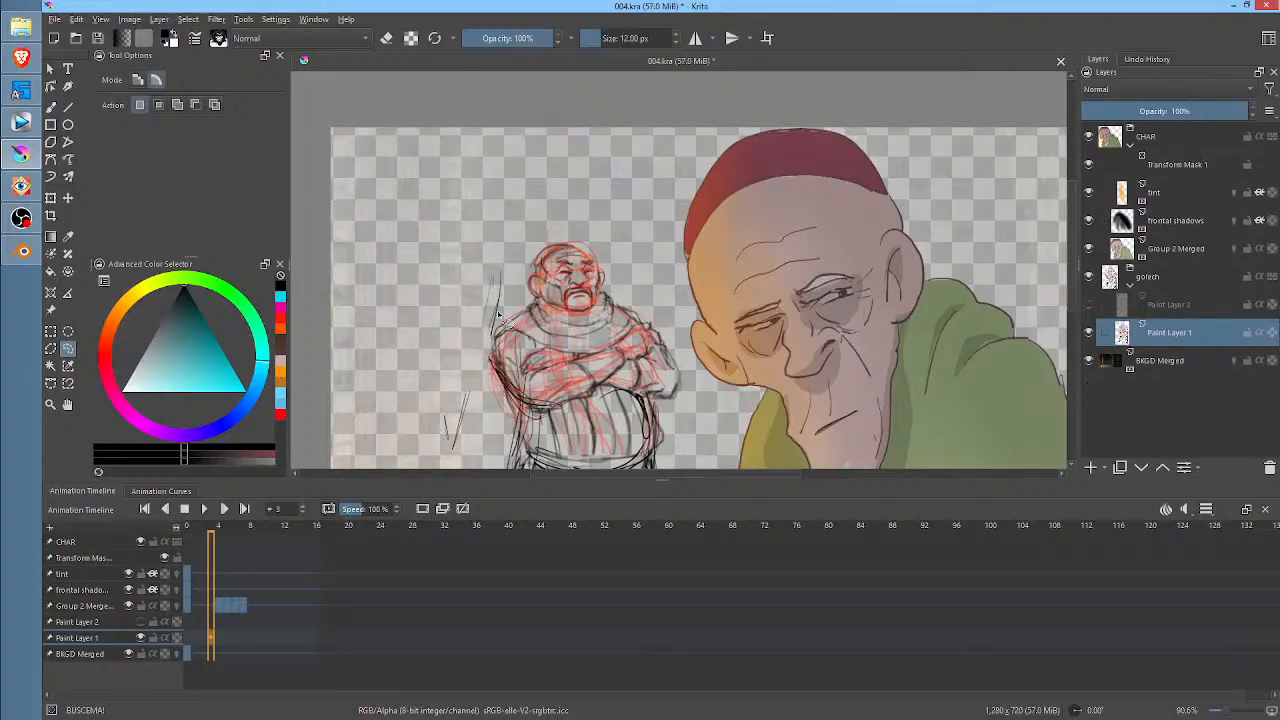
- Add a new paint layer directly above Paint Layer 1 in the golech group
drag(751, 351, 710, 243)
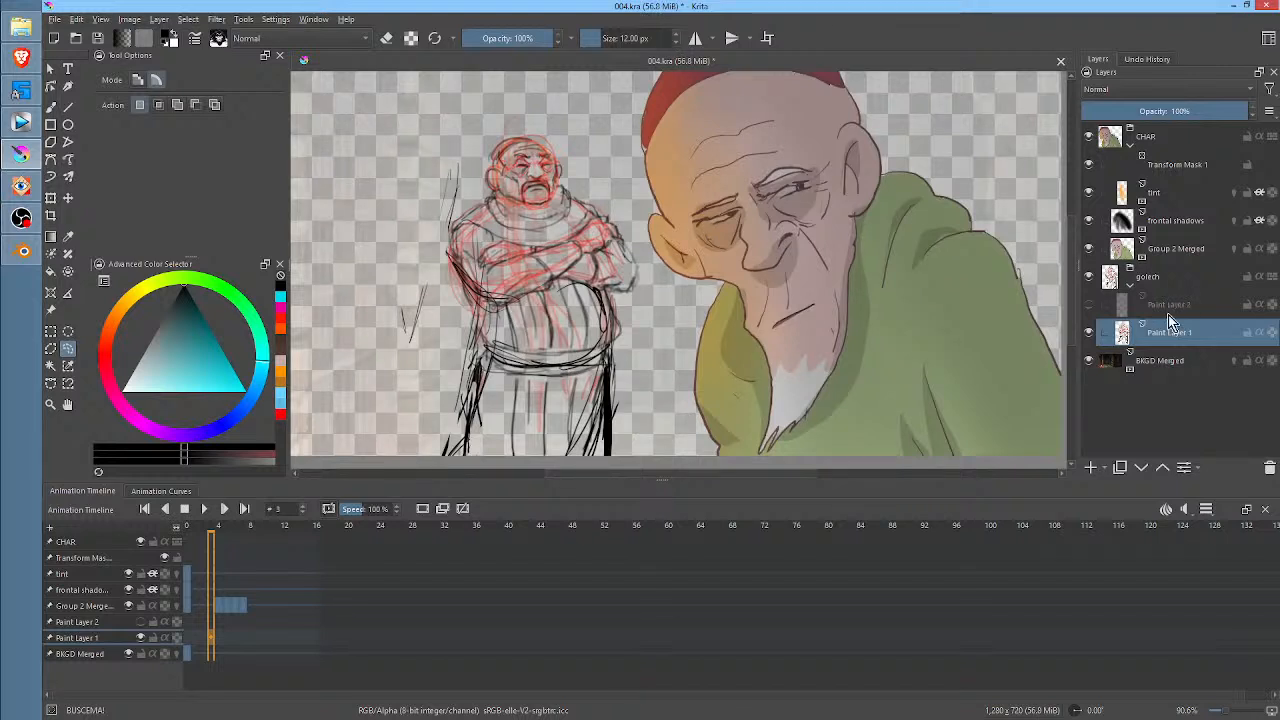
click(1093, 468)
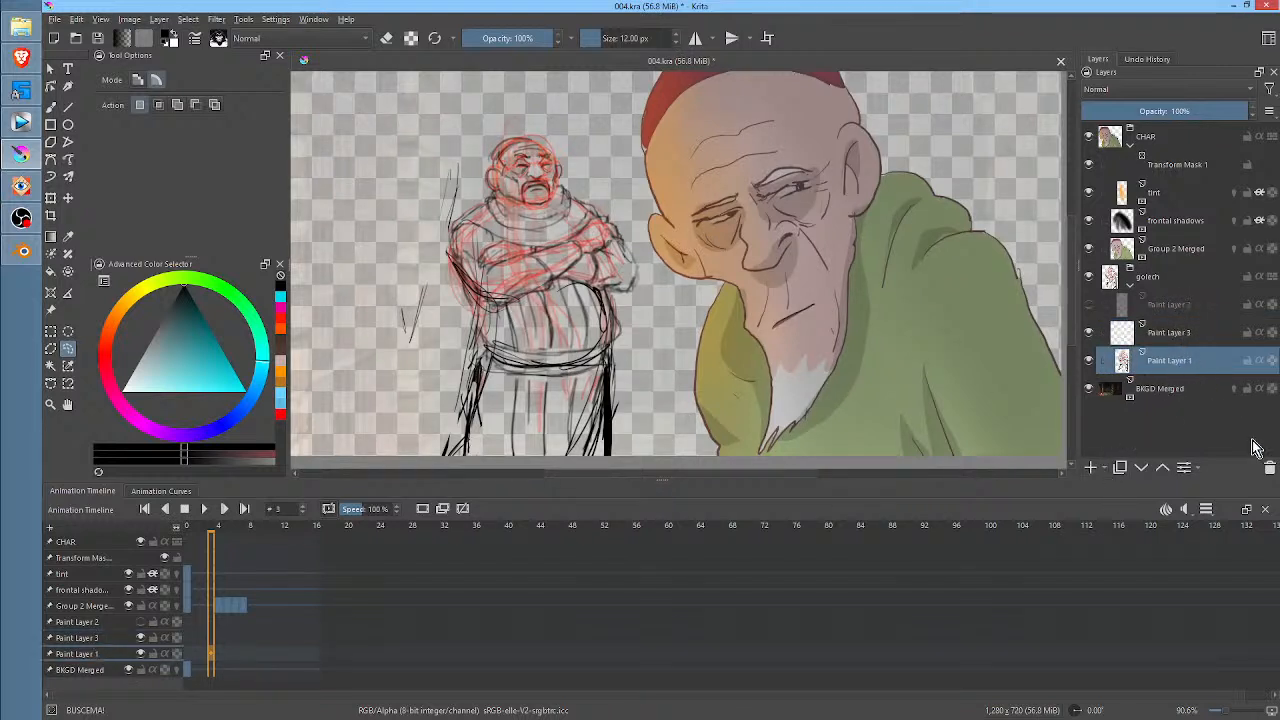
- Lower Paint Layer 1's opacity to 28%, hide the BKGD Merged layer, and switch to the freehand brush
click(1207, 111)
mouse_move(1207, 111)
mouse_down()
mouse_move(1075, 111)
mouse_move(1129, 113)
mouse_up()
click(1088, 389)
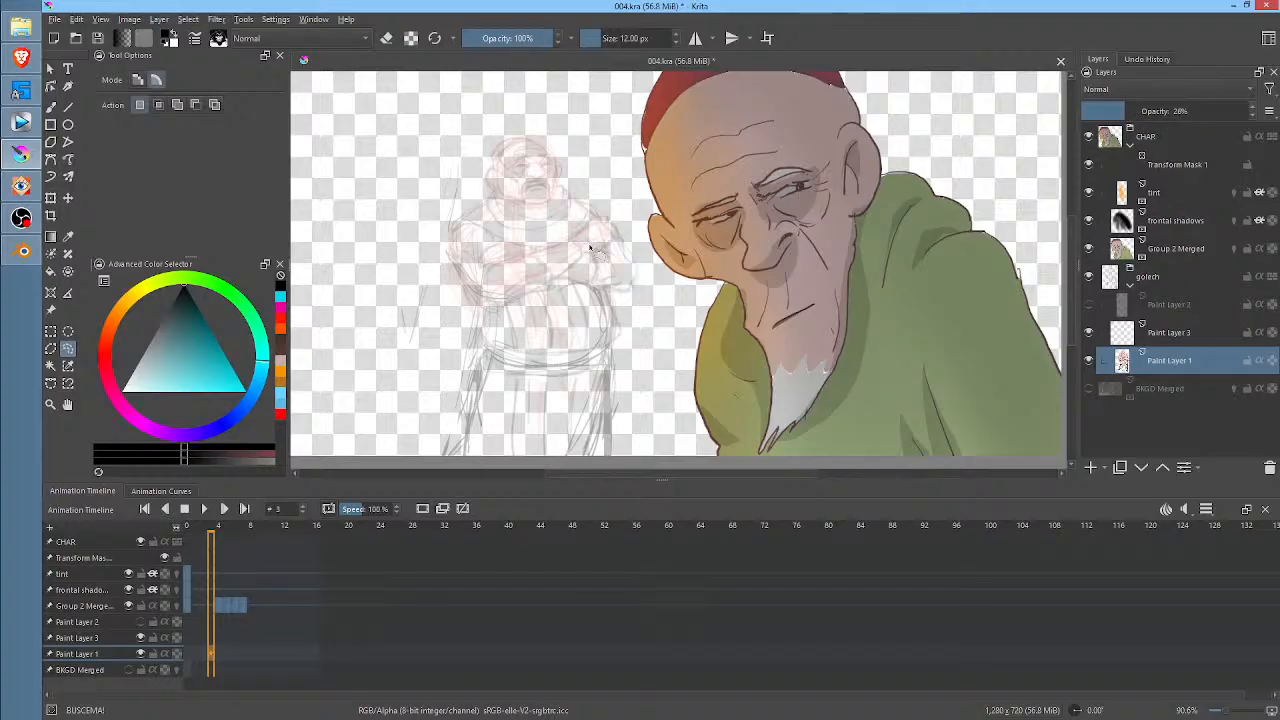
right_click(590, 247)
click(563, 230)
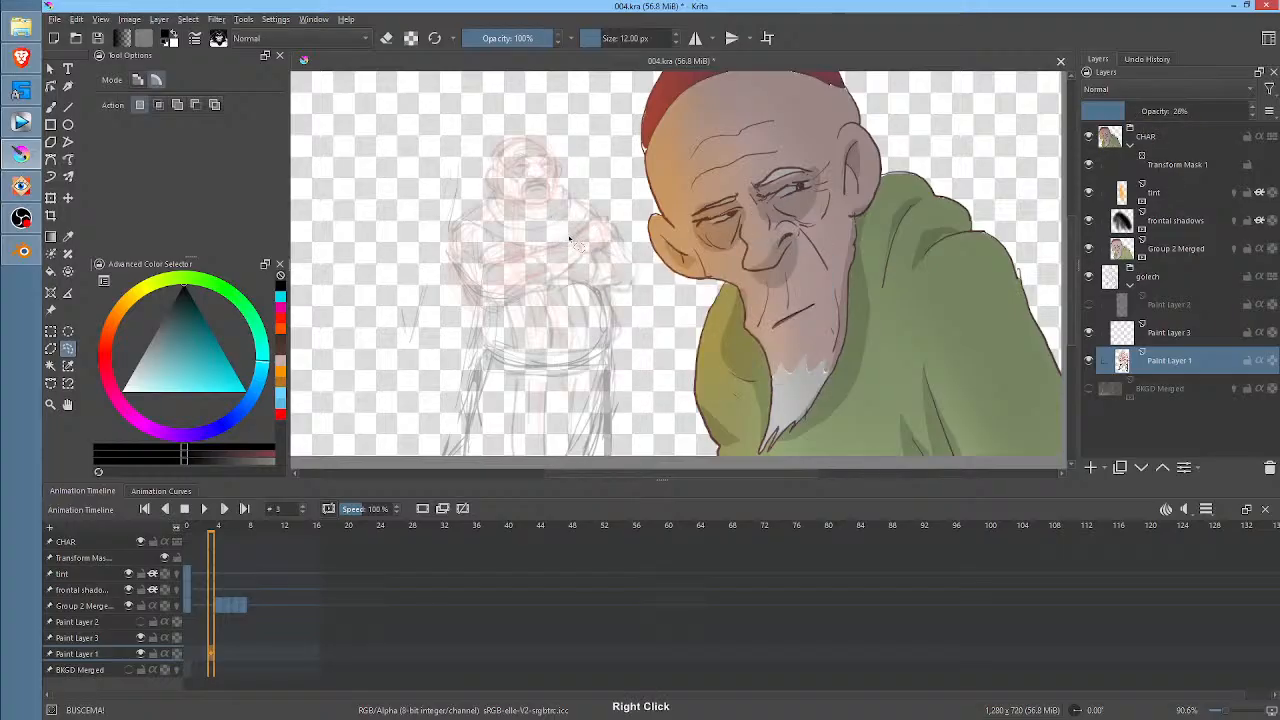
key(b)
- Try the DAVE-SHAPER and DAVES DUAL brushes with test strokes around the figure on Paint Layer 1, and undo the strokes
right_click(594, 288)
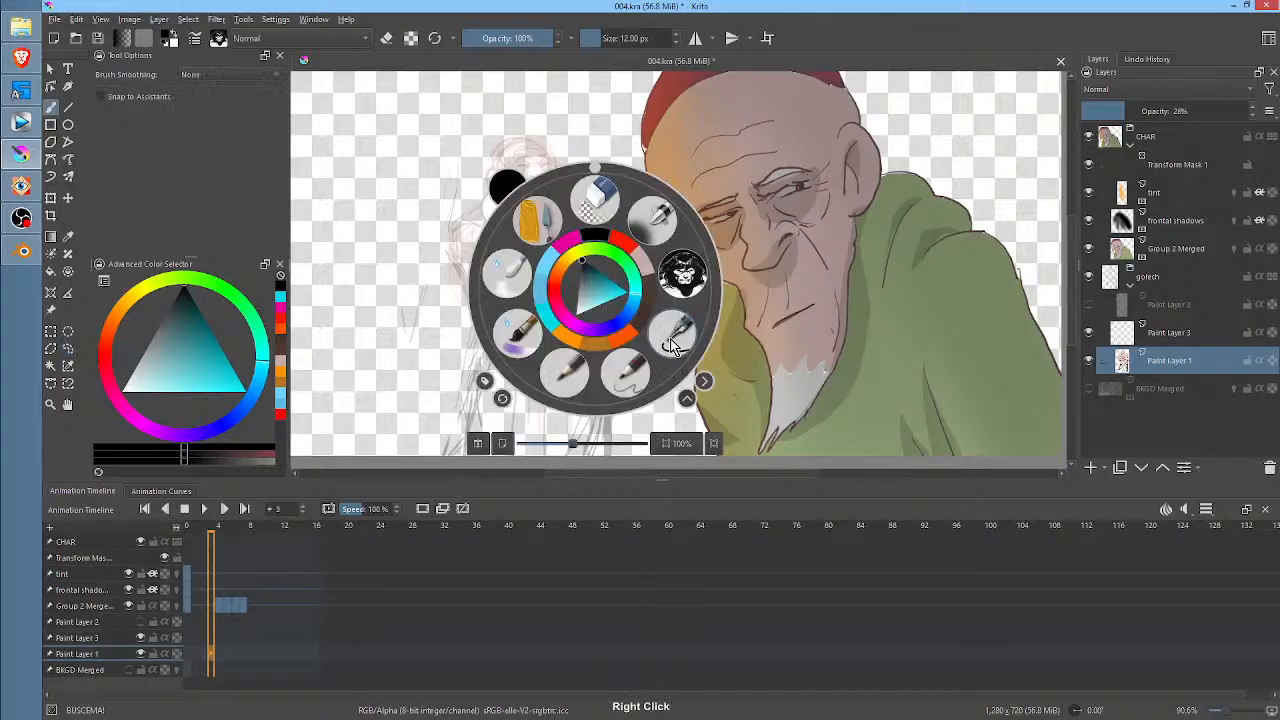
click(625, 375)
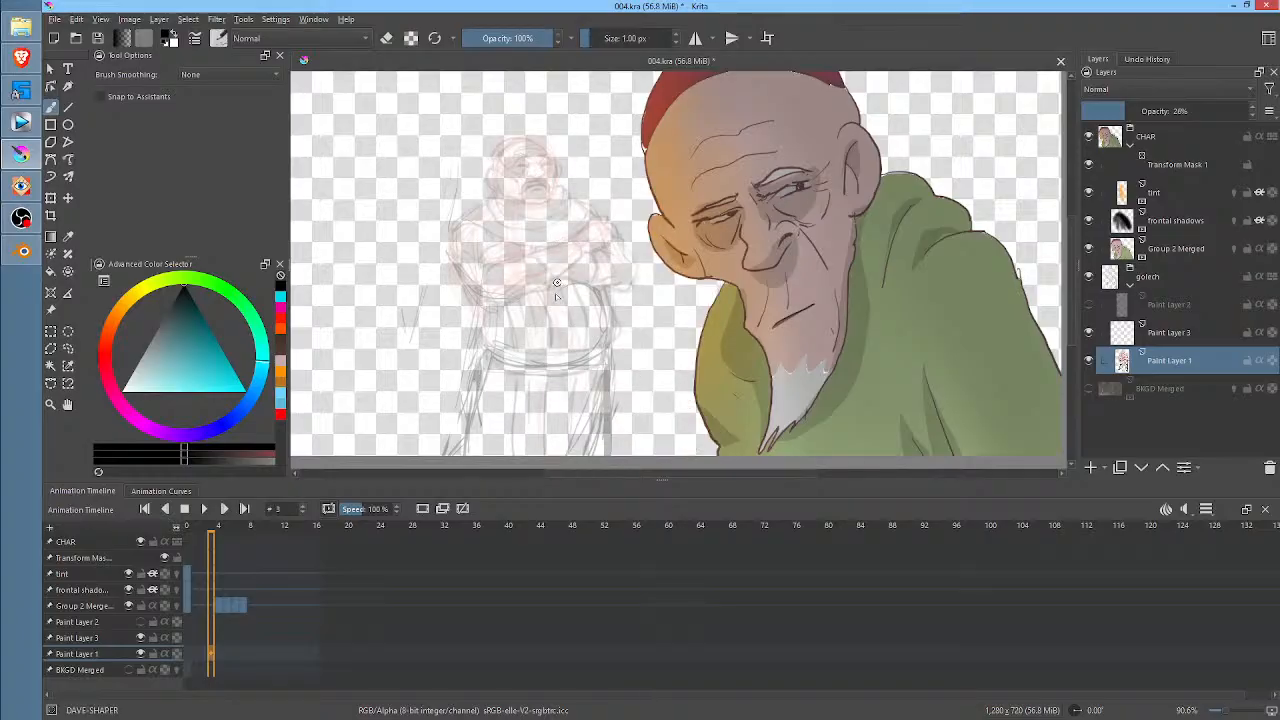
mouse_move(528, 390)
mouse_down()
mouse_move(602, 240)
mouse_move(602, 369)
mouse_up()
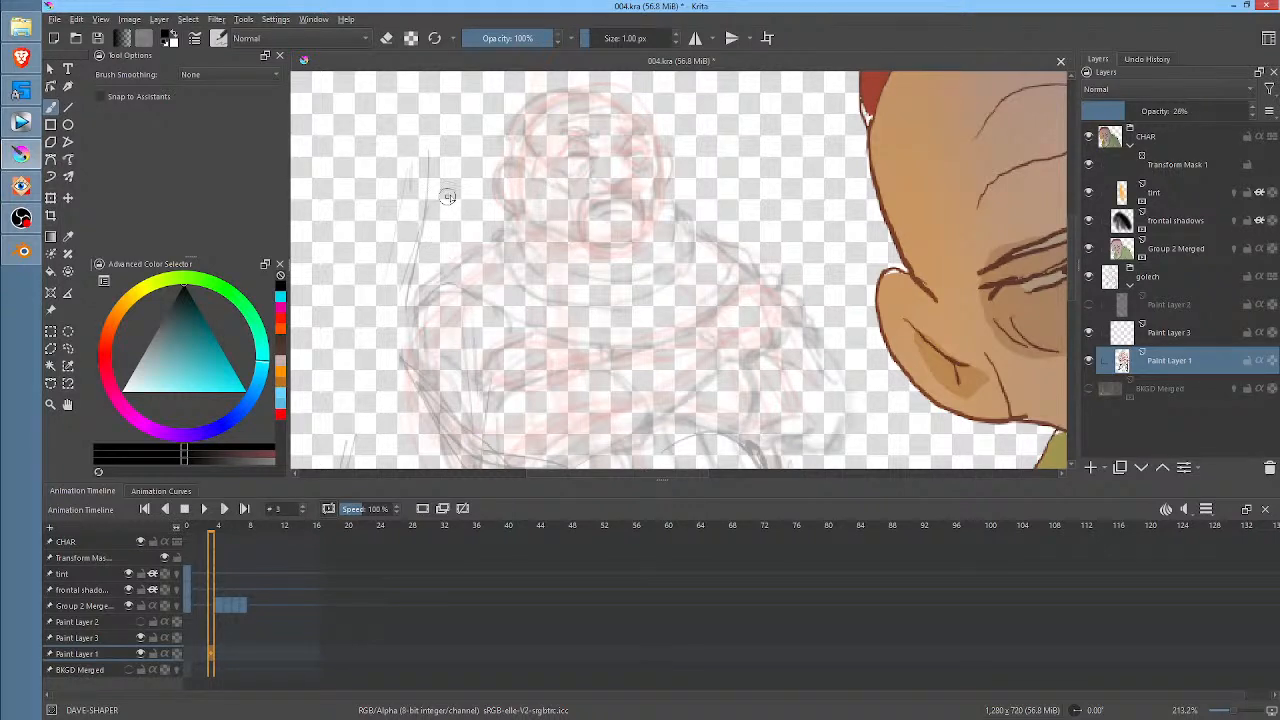
right_click(674, 208)
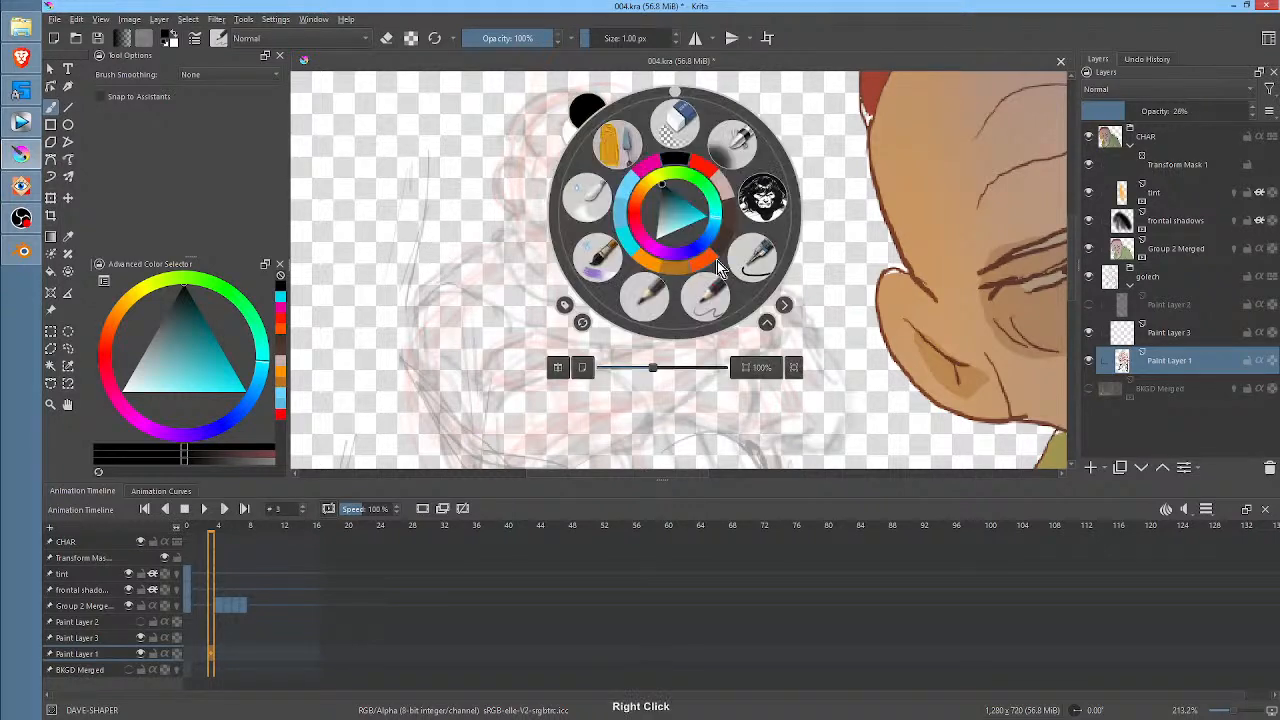
click(651, 309)
drag(806, 283, 788, 201)
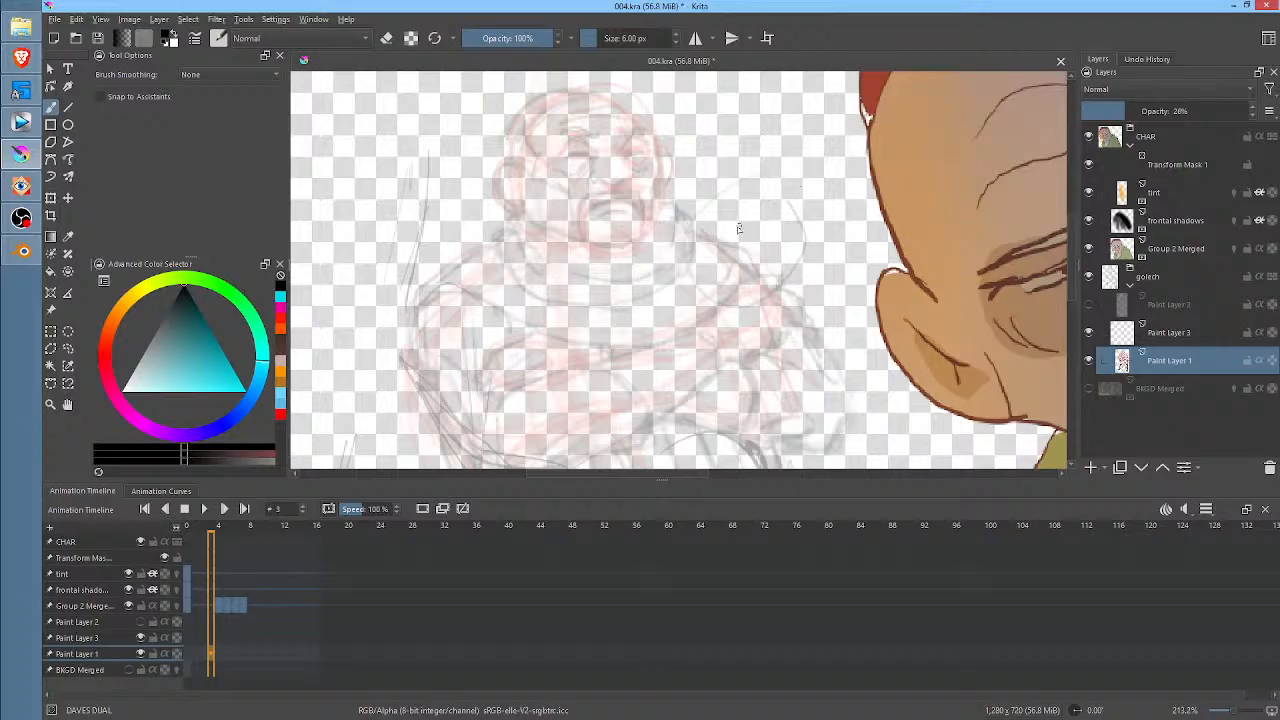
key(ctrl+z)
right_click(715, 253)
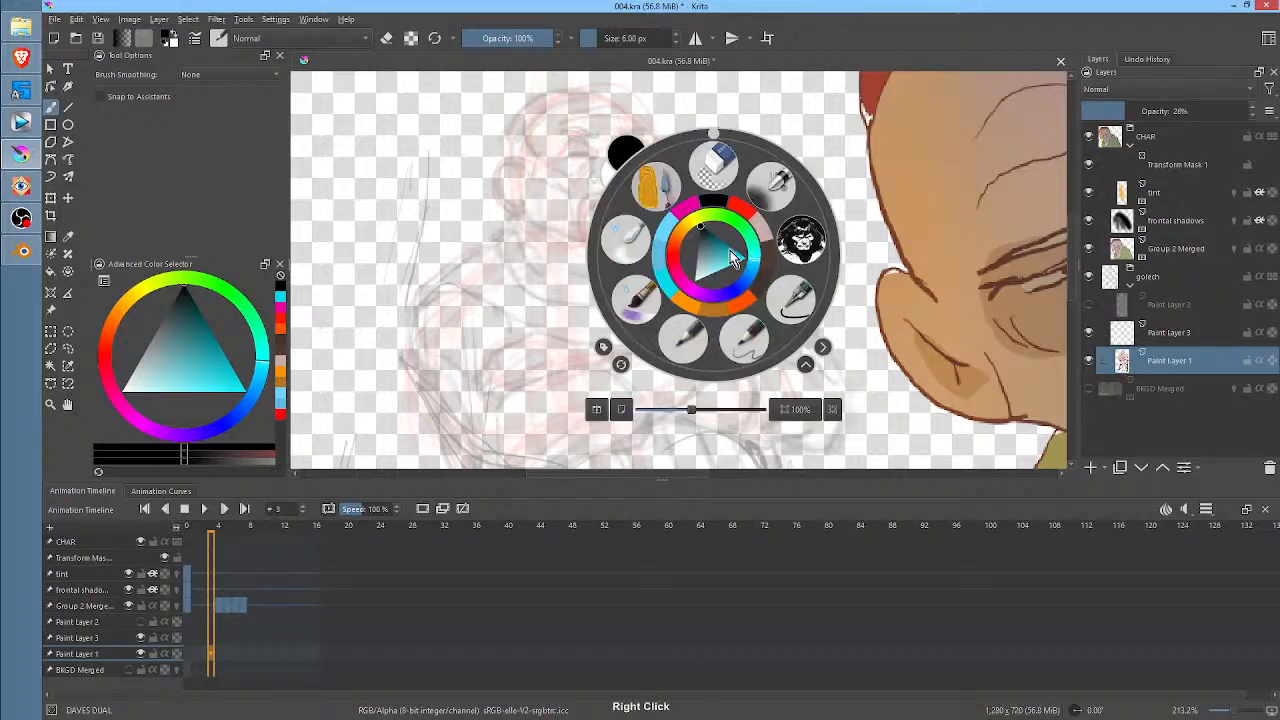
click(750, 345)
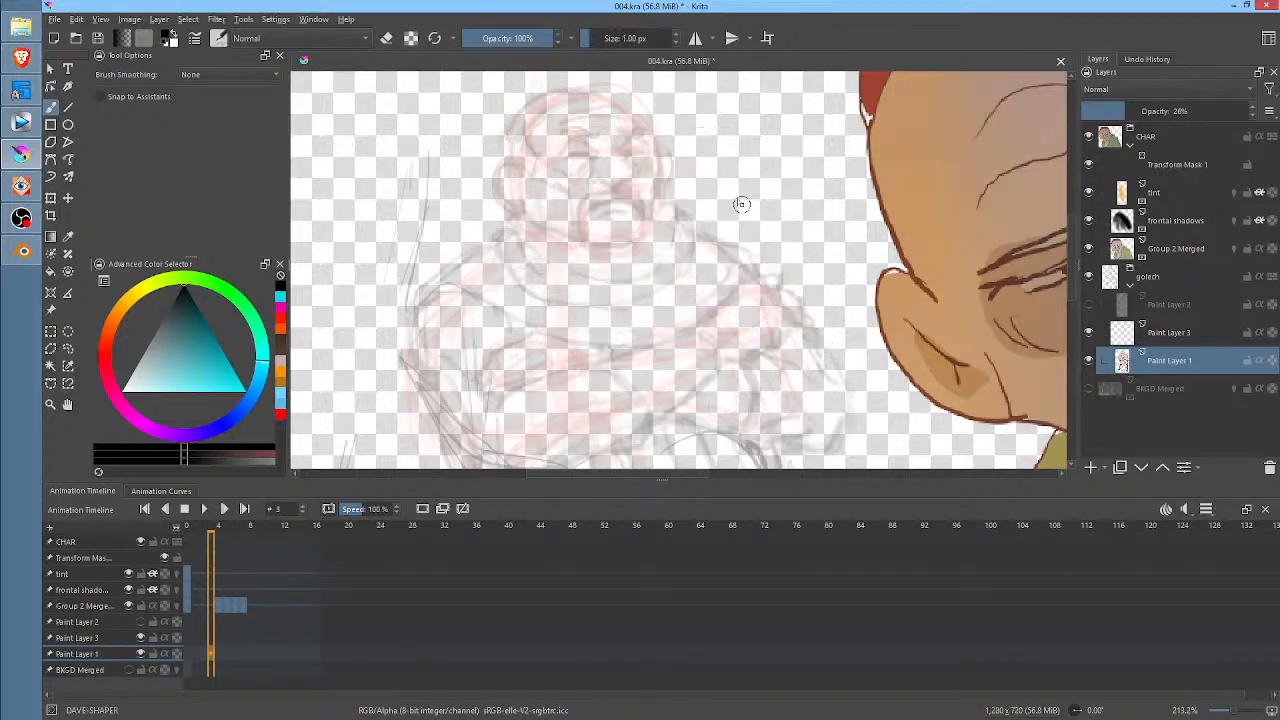
mouse_move(690, 170)
mouse_down()
mouse_move(611, 338)
mouse_move(756, 243)
mouse_up()
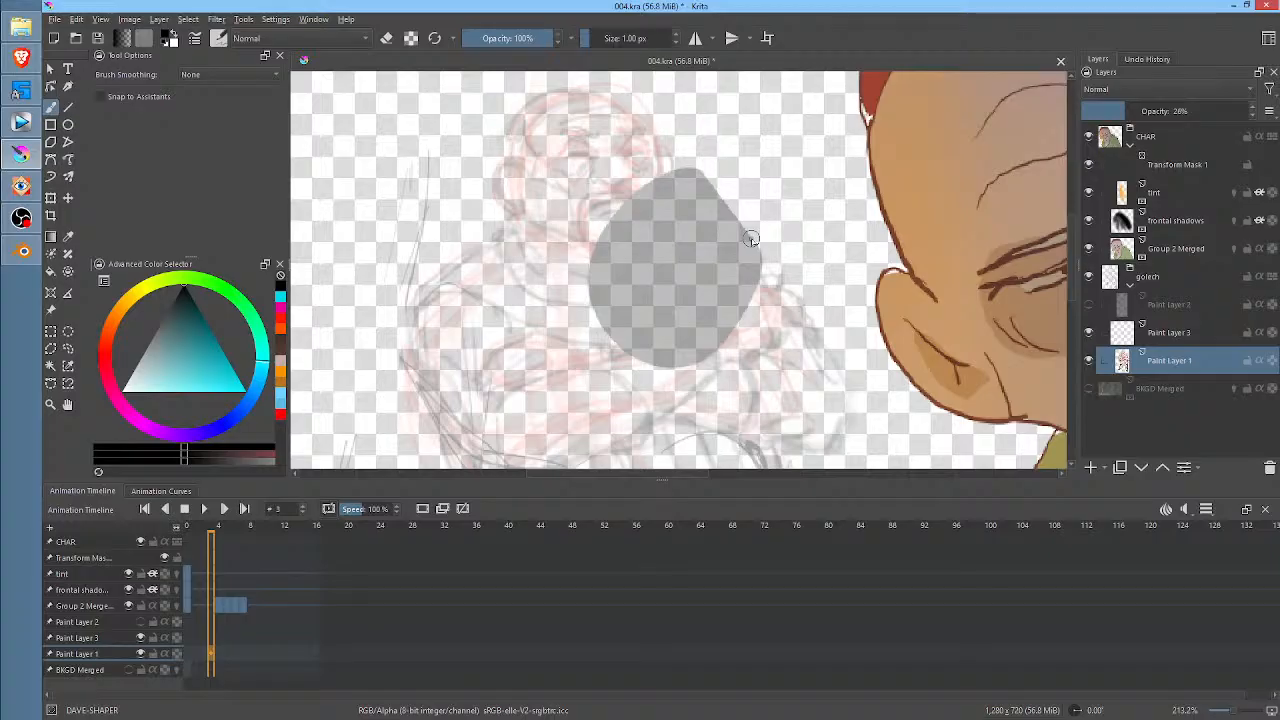
key(ctrl+z)
- On Paint Layer 3, use the DAVES DUAL brush to draw the upper eyelid lines and lower eye contours over the faded sketch
click(1170, 335)
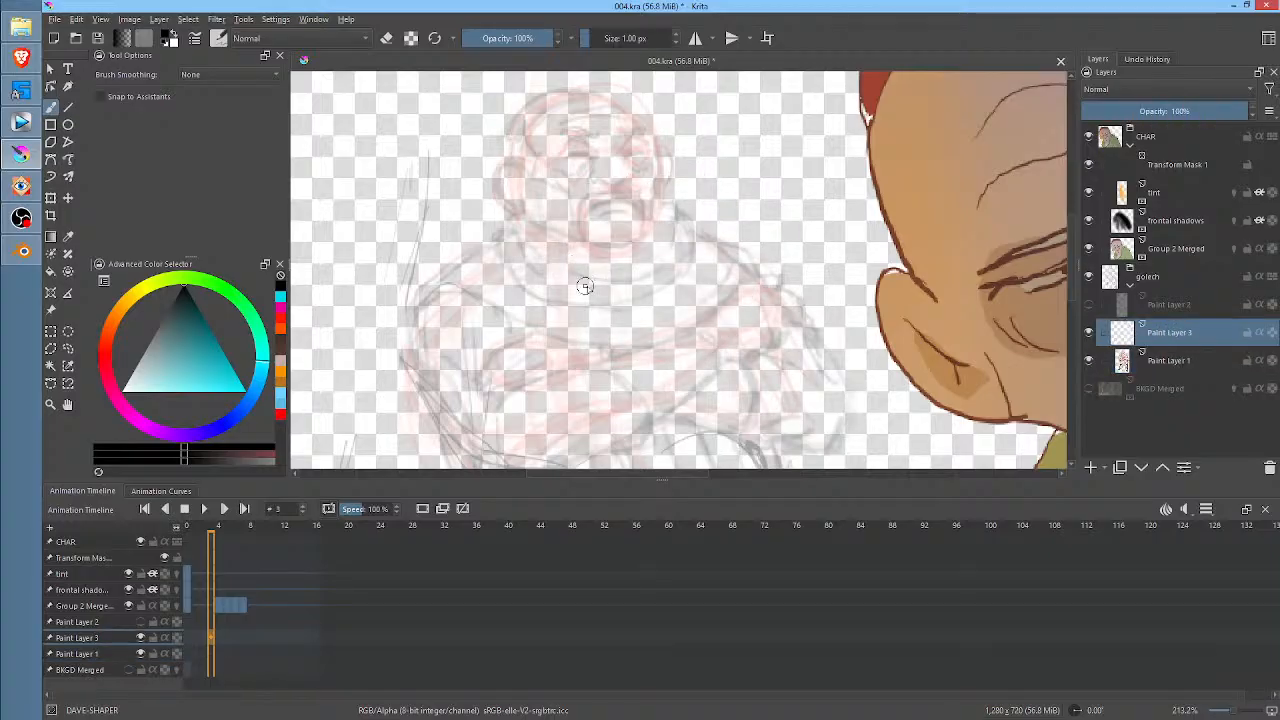
right_click(585, 287)
click(575, 358)
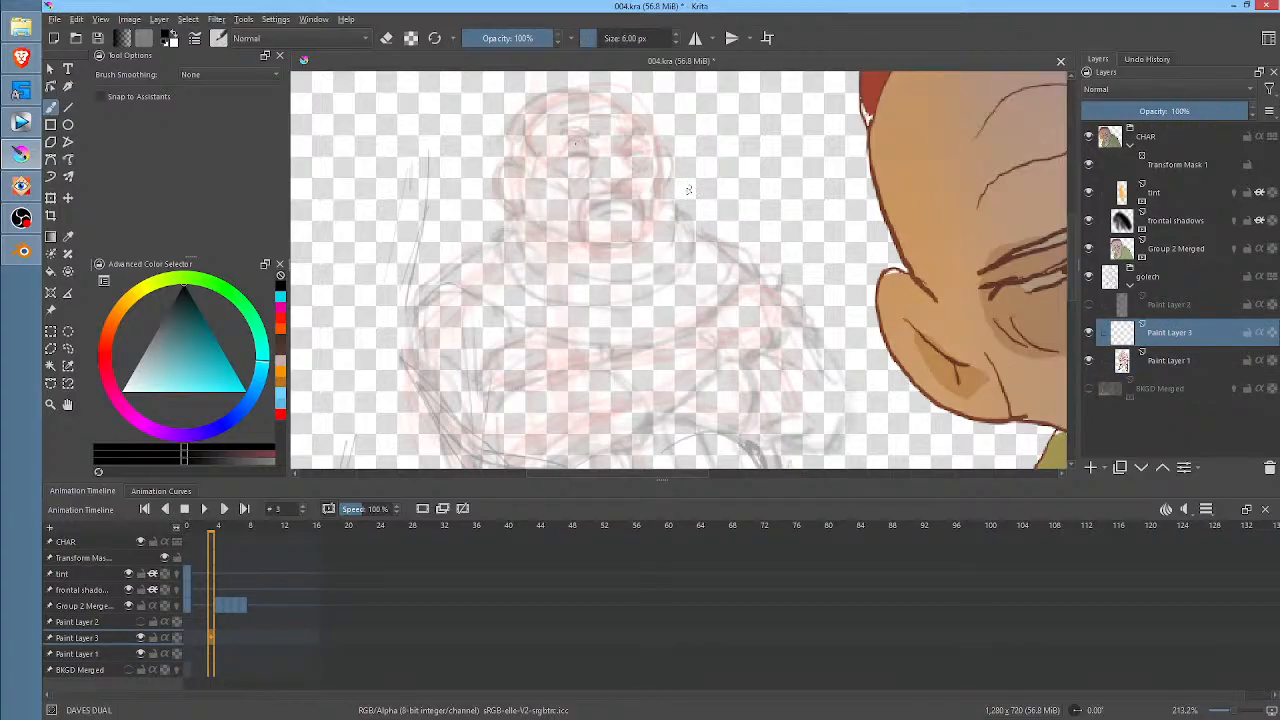
mouse_move(663, 188)
mouse_down()
mouse_move(663, 283)
mouse_move(760, 174)
mouse_move(706, 217)
mouse_move(664, 203)
mouse_up()
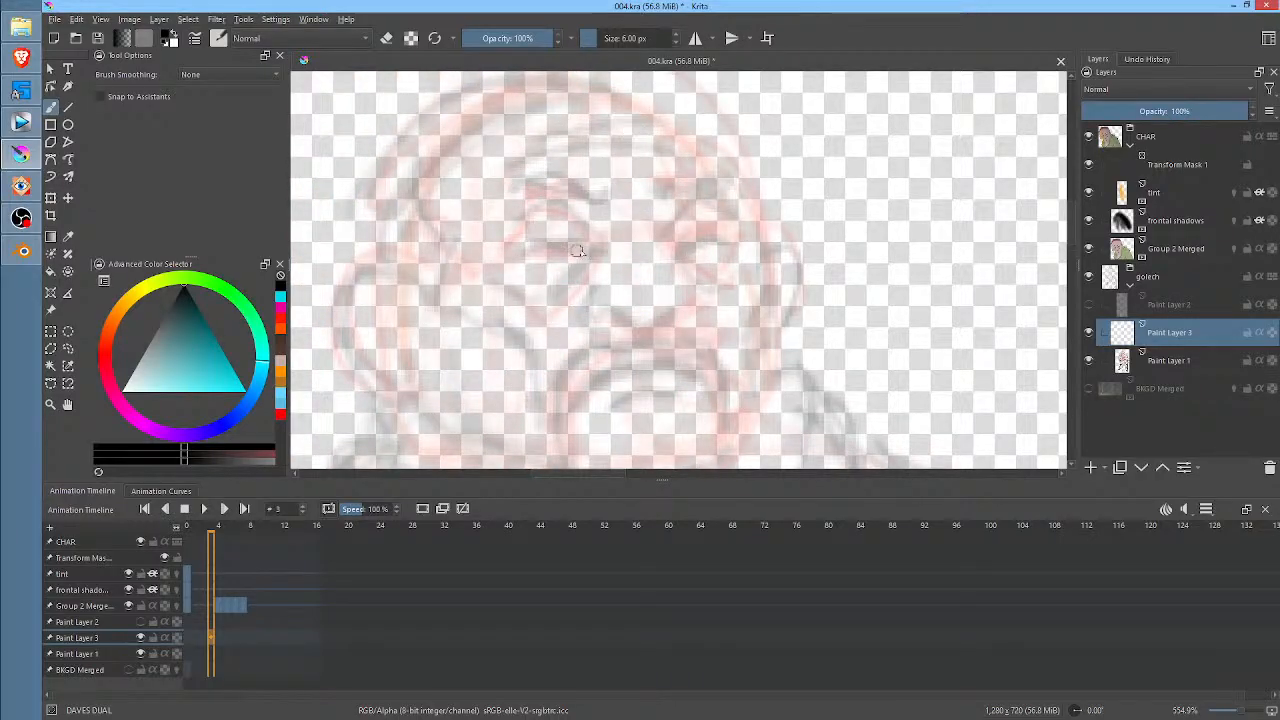
drag(590, 246, 518, 248)
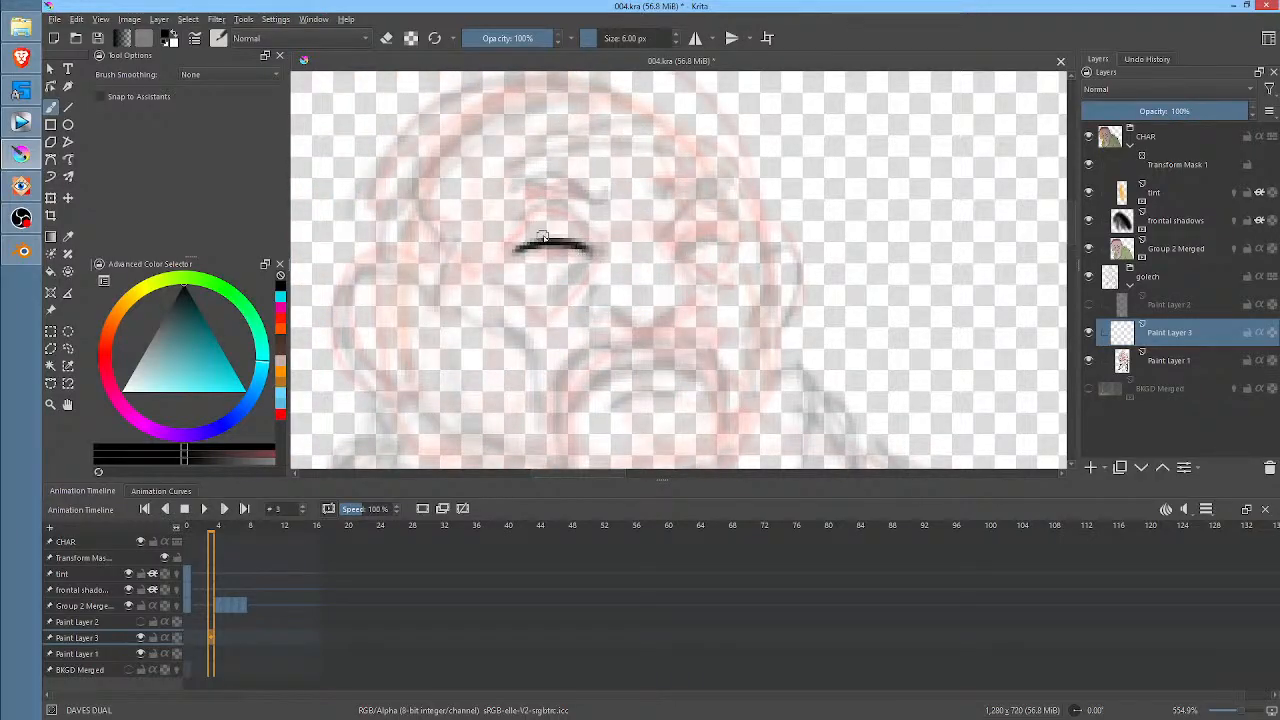
drag(678, 254, 743, 236)
drag(594, 252, 552, 296)
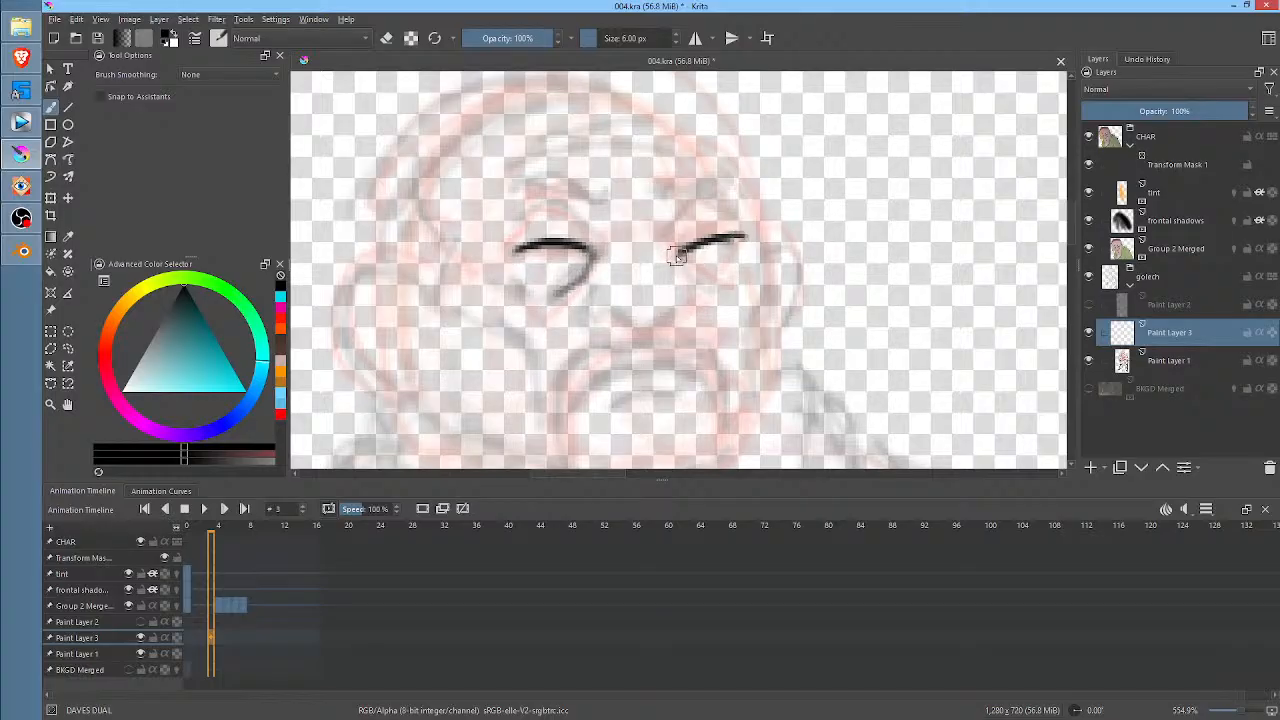
drag(678, 256, 714, 296)
mouse_move(755, 258)
mouse_down()
mouse_move(729, 292)
mouse_move(738, 278)
mouse_up()
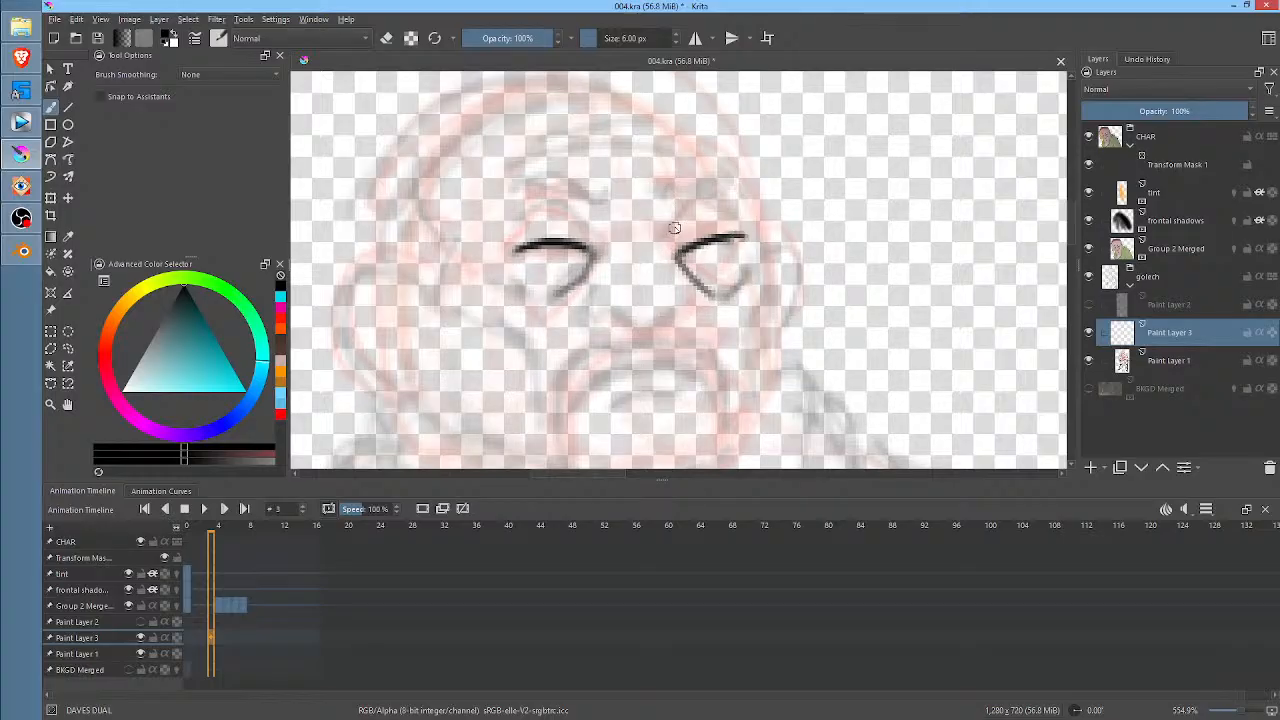
- Draw the nose with its bridge, tip and nostril, plus a cheek fold running down from each side
drag(660, 238, 681, 286)
mouse_move(601, 291)
mouse_down()
mouse_move(646, 339)
mouse_move(670, 334)
mouse_move(694, 310)
mouse_up()
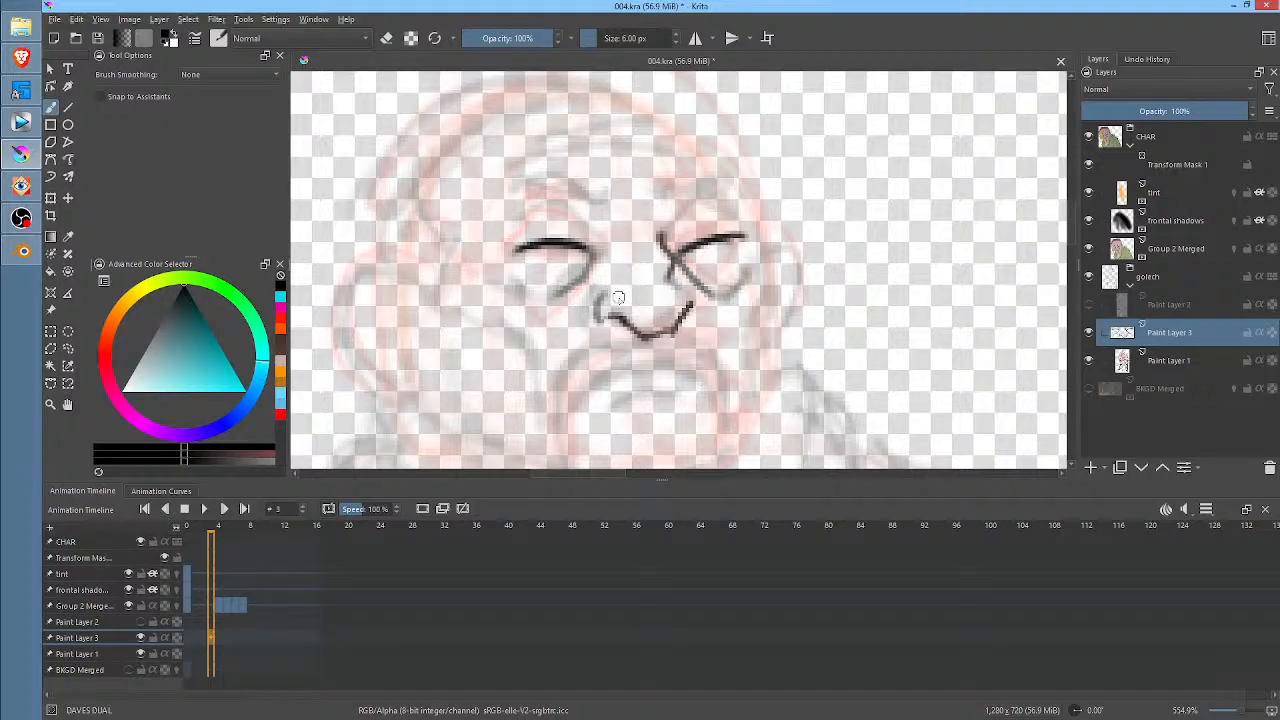
drag(597, 303, 527, 362)
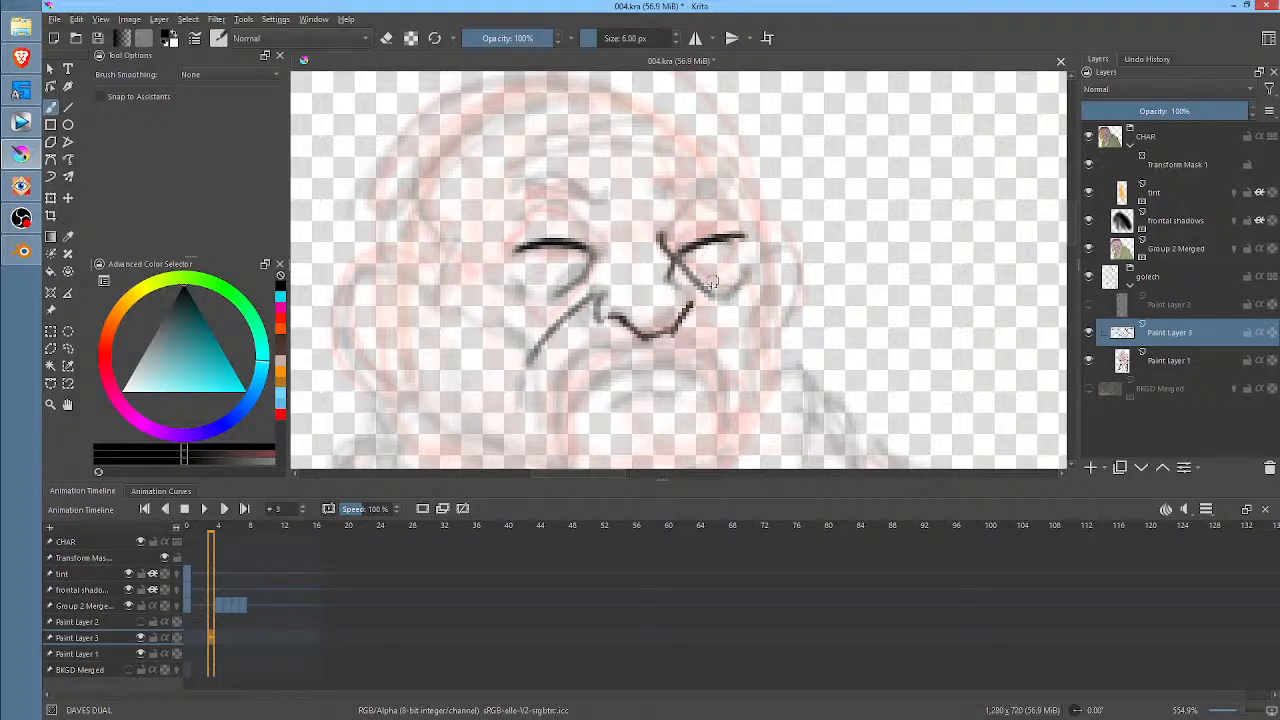
drag(689, 289, 735, 366)
drag(730, 291, 755, 206)
- Draw the downturned mouth, the moustache line above it, and the rounded goatee outline with a vertical centre line
mouse_move(608, 316)
mouse_down()
mouse_move(637, 295)
mouse_move(739, 297)
mouse_up()
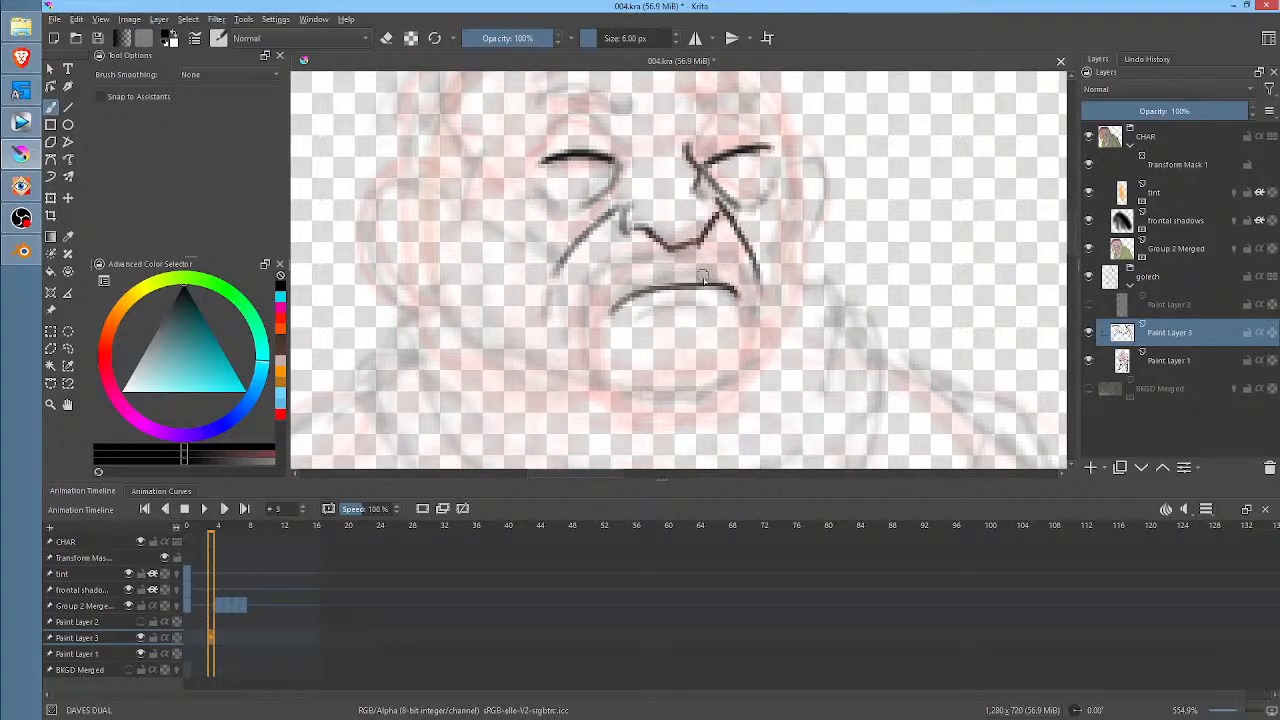
drag(640, 297, 594, 336)
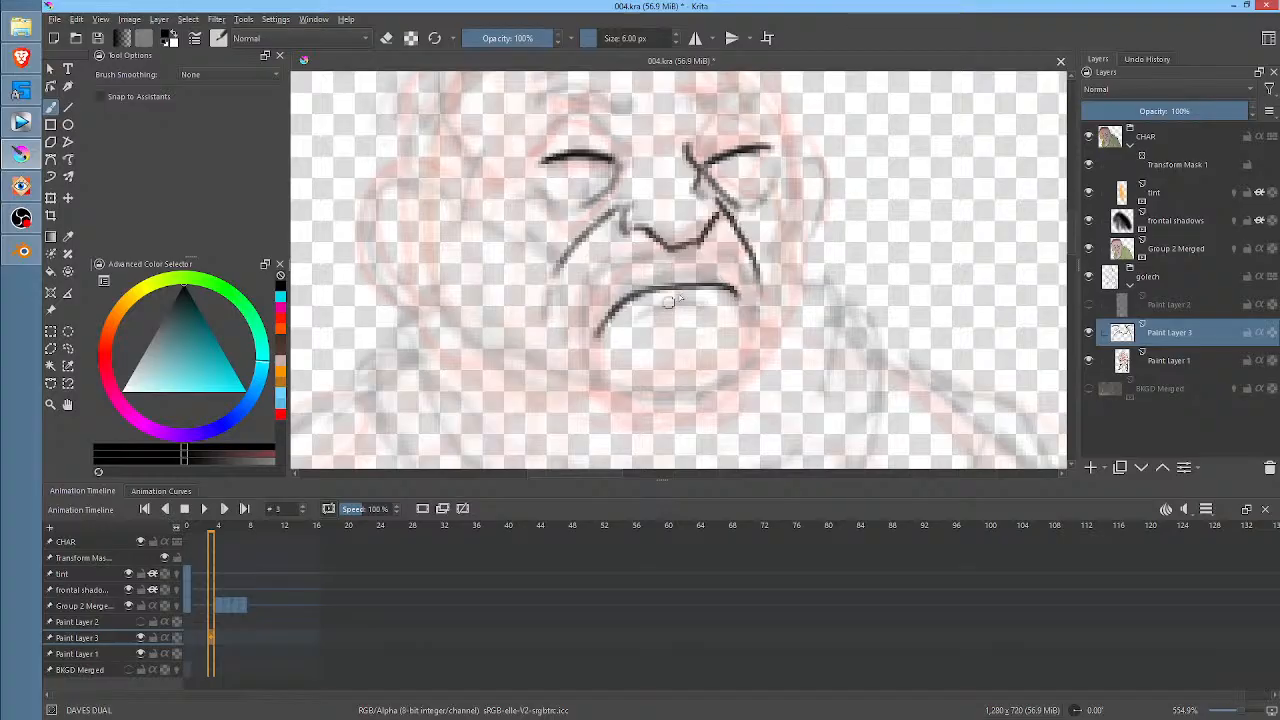
mouse_move(690, 266)
mouse_down()
mouse_move(640, 268)
mouse_move(605, 290)
mouse_move(588, 385)
mouse_move(702, 268)
mouse_move(723, 271)
mouse_move(752, 310)
mouse_up()
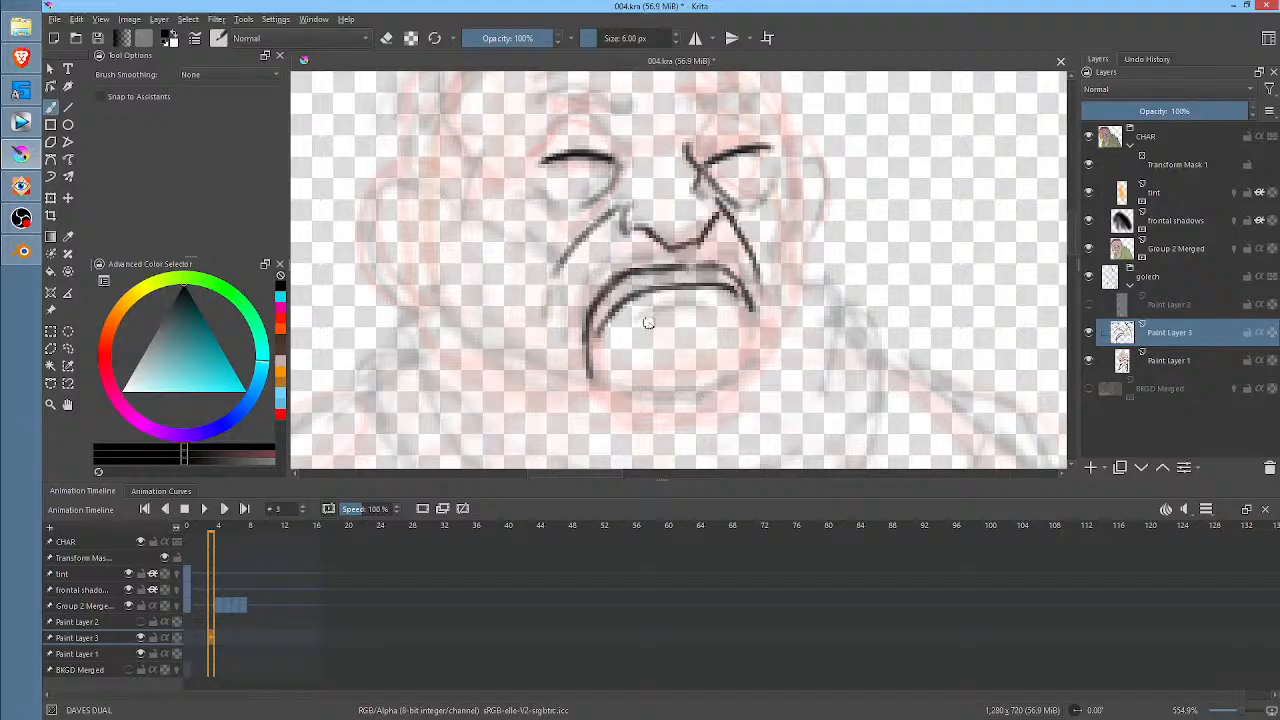
drag(674, 314, 702, 312)
mouse_move(590, 346)
mouse_down()
mouse_move(654, 405)
mouse_move(680, 396)
mouse_move(645, 400)
mouse_move(745, 376)
mouse_up()
drag(751, 324, 740, 382)
mouse_move(686, 320)
mouse_down()
mouse_move(684, 400)
mouse_move(752, 365)
mouse_up()
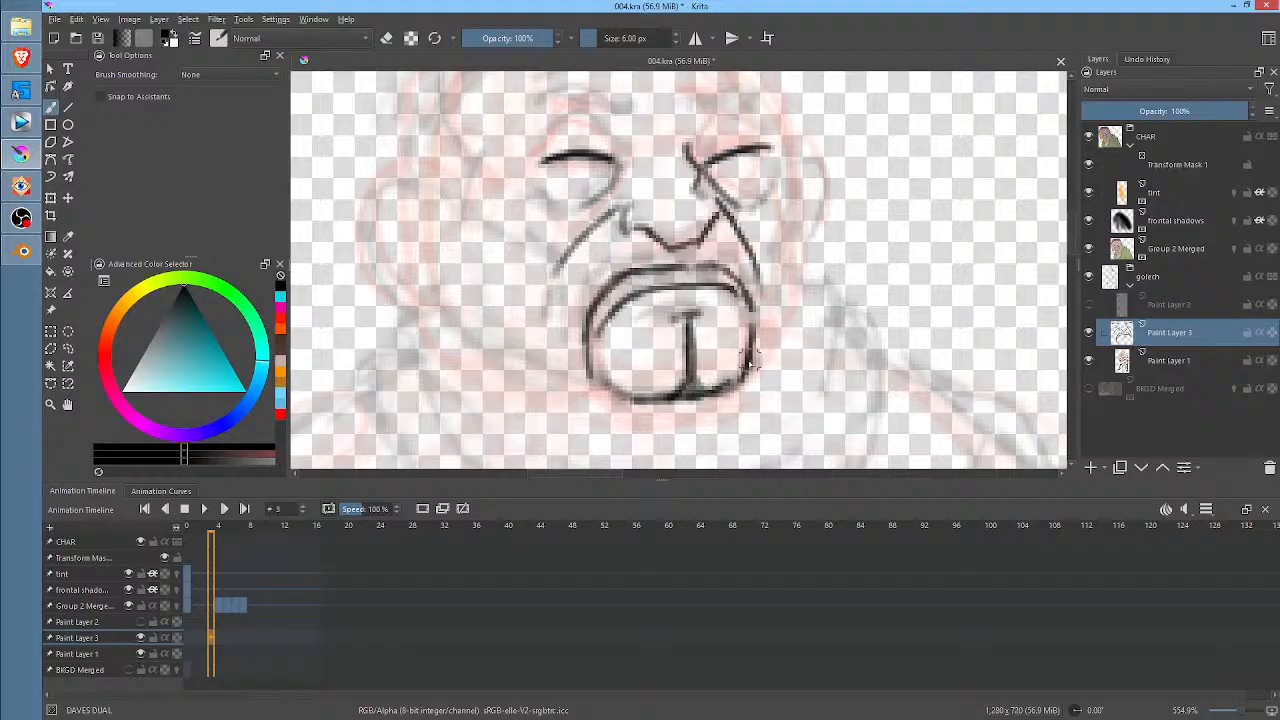
- Draw the creases above both eyes and thick frowning eyebrows angled towards the nose
mouse_move(619, 167)
mouse_down()
mouse_move(571, 191)
mouse_move(585, 118)
mouse_move(606, 138)
mouse_up()
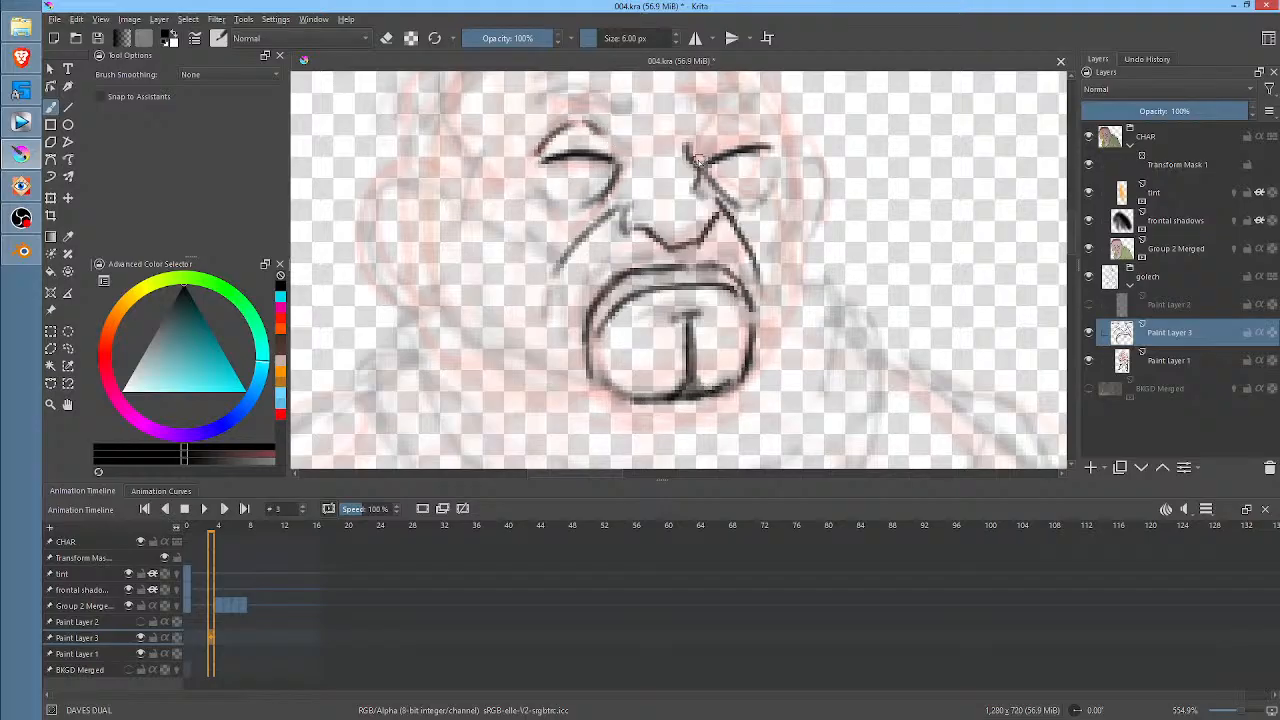
mouse_move(698, 158)
mouse_down()
mouse_move(690, 132)
mouse_move(762, 135)
mouse_up()
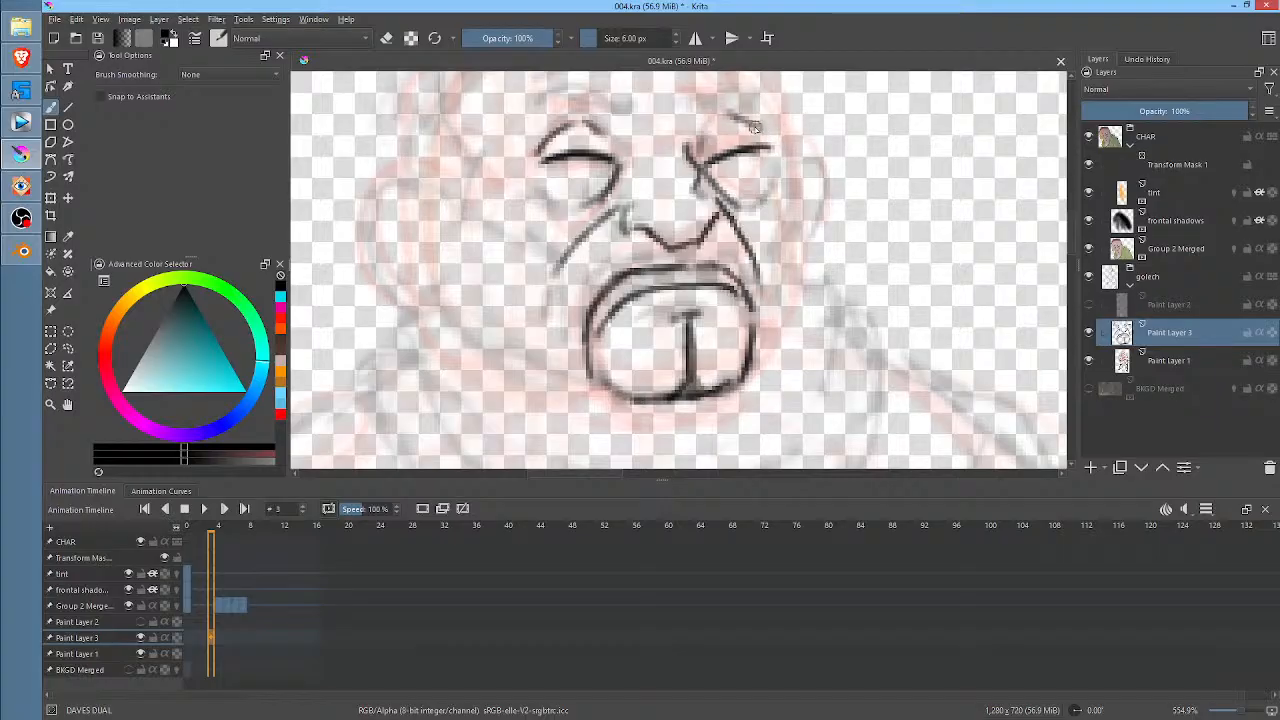
middle_click(780, 136)
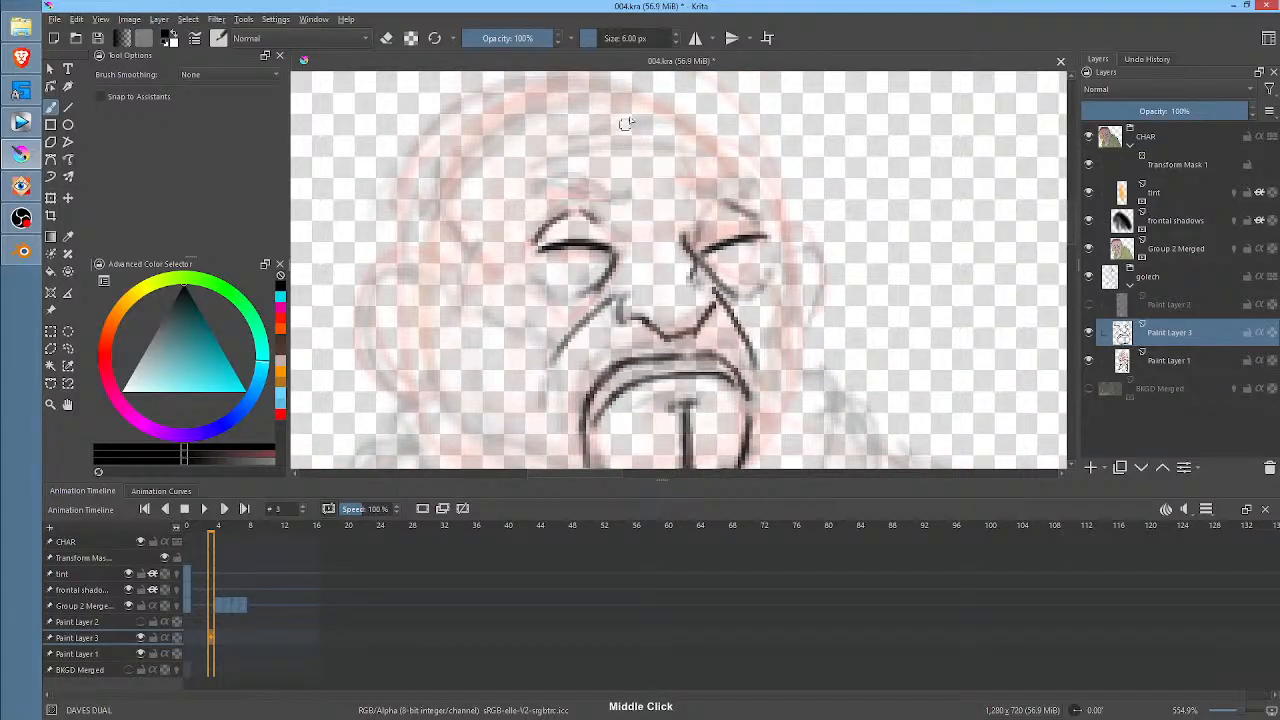
mouse_move(619, 200)
mouse_down()
mouse_move(574, 184)
mouse_move(600, 195)
mouse_move(525, 190)
mouse_move(621, 187)
mouse_move(687, 206)
mouse_move(725, 188)
mouse_up()
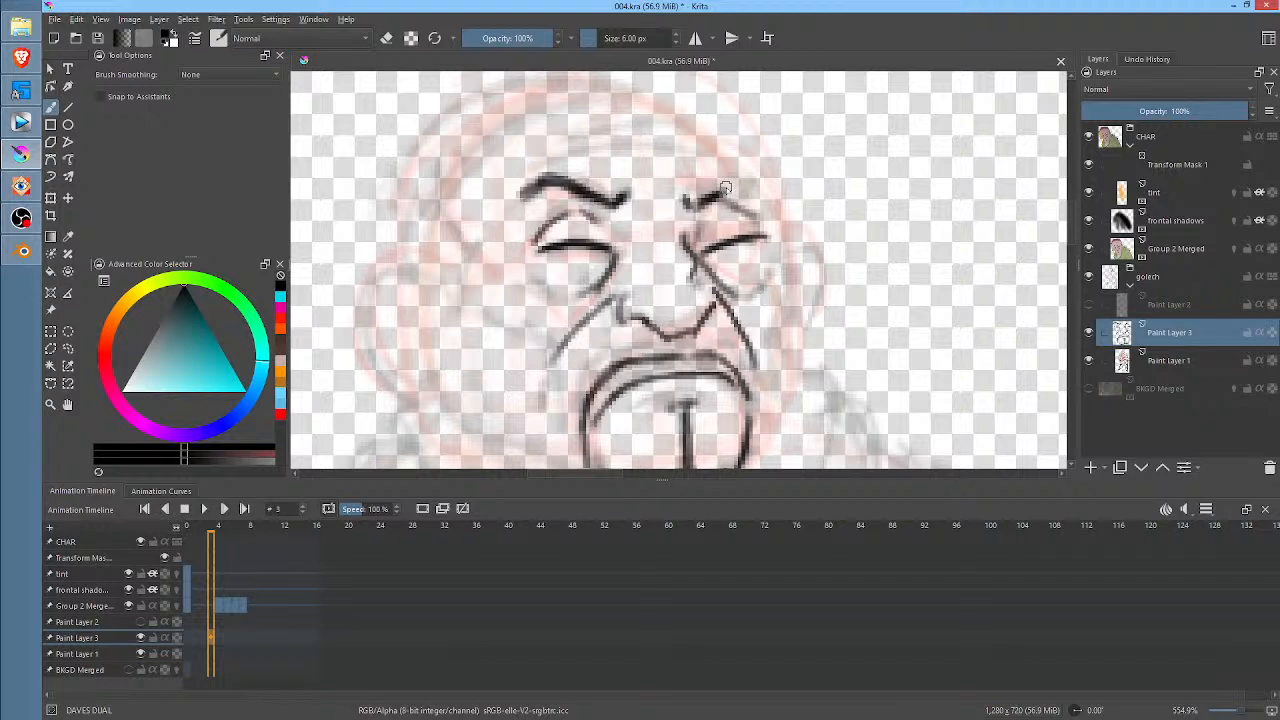
mouse_move(707, 200)
mouse_down()
mouse_move(728, 182)
mouse_move(756, 194)
mouse_move(698, 230)
mouse_up()
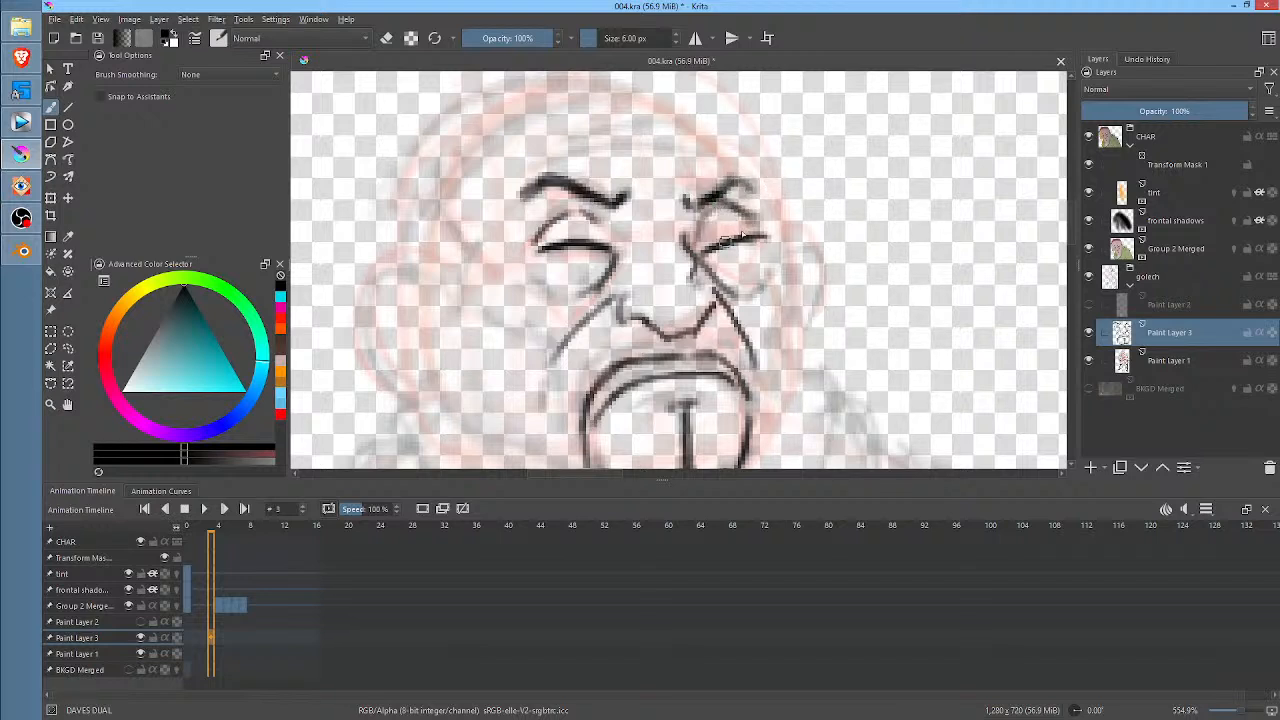
- Round off the eye sockets with curves below the eyes and add short wrinkles at their outer corners
mouse_move(542, 229)
mouse_down()
mouse_move(592, 216)
mouse_move(606, 230)
mouse_up()
drag(540, 262, 593, 274)
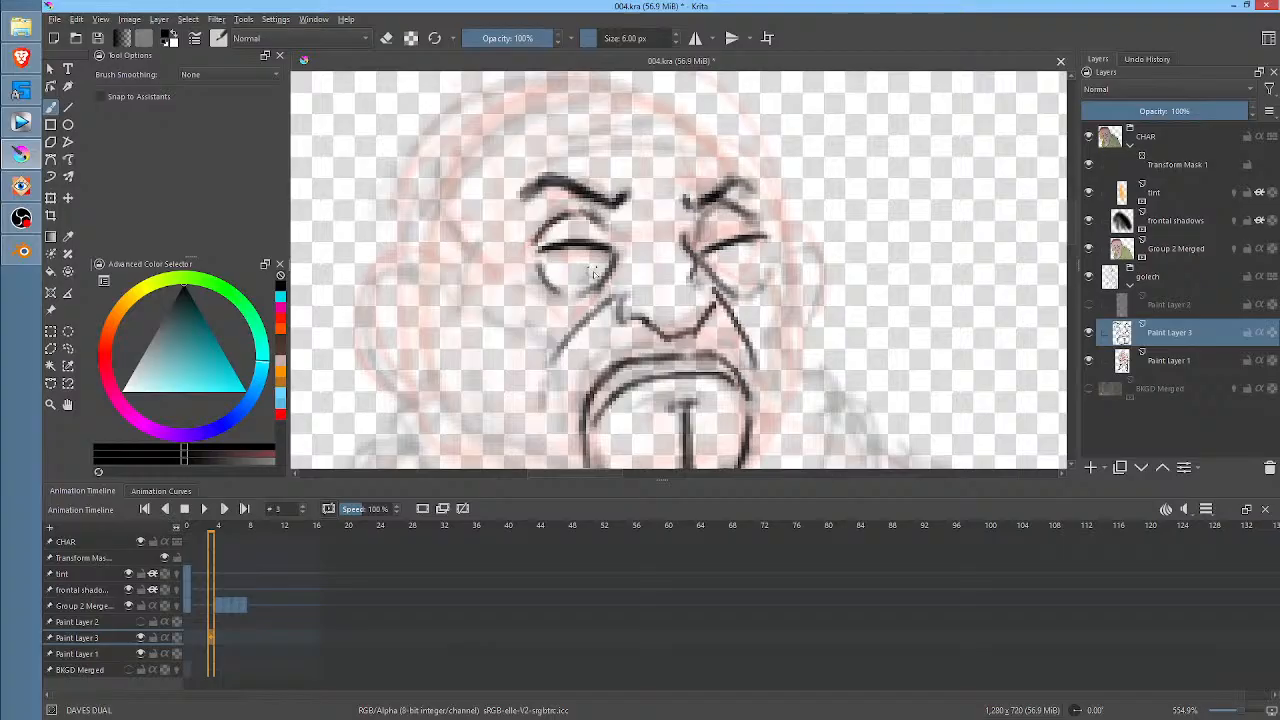
mouse_move(526, 248)
mouse_down()
mouse_move(496, 244)
mouse_move(502, 282)
mouse_up()
mouse_move(774, 248)
mouse_down()
mouse_move(752, 290)
mouse_move(803, 185)
mouse_up()
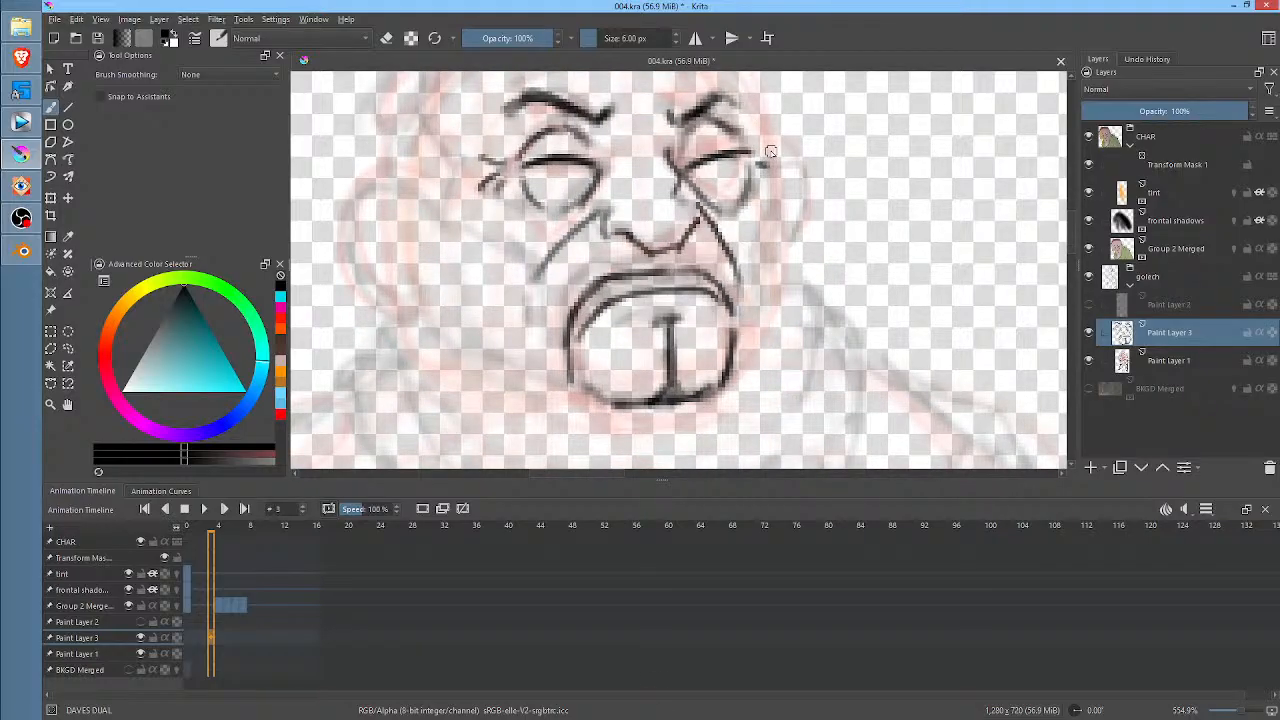
- Draw the cheek contours down both sides of the face and the jawline from below the ear to the chin
mouse_move(771, 151)
mouse_down()
mouse_move(777, 190)
mouse_move(752, 286)
mouse_up()
drag(470, 192, 547, 353)
drag(816, 327, 805, 282)
mouse_move(764, 160)
mouse_down()
mouse_move(752, 280)
mouse_move(733, 311)
mouse_up()
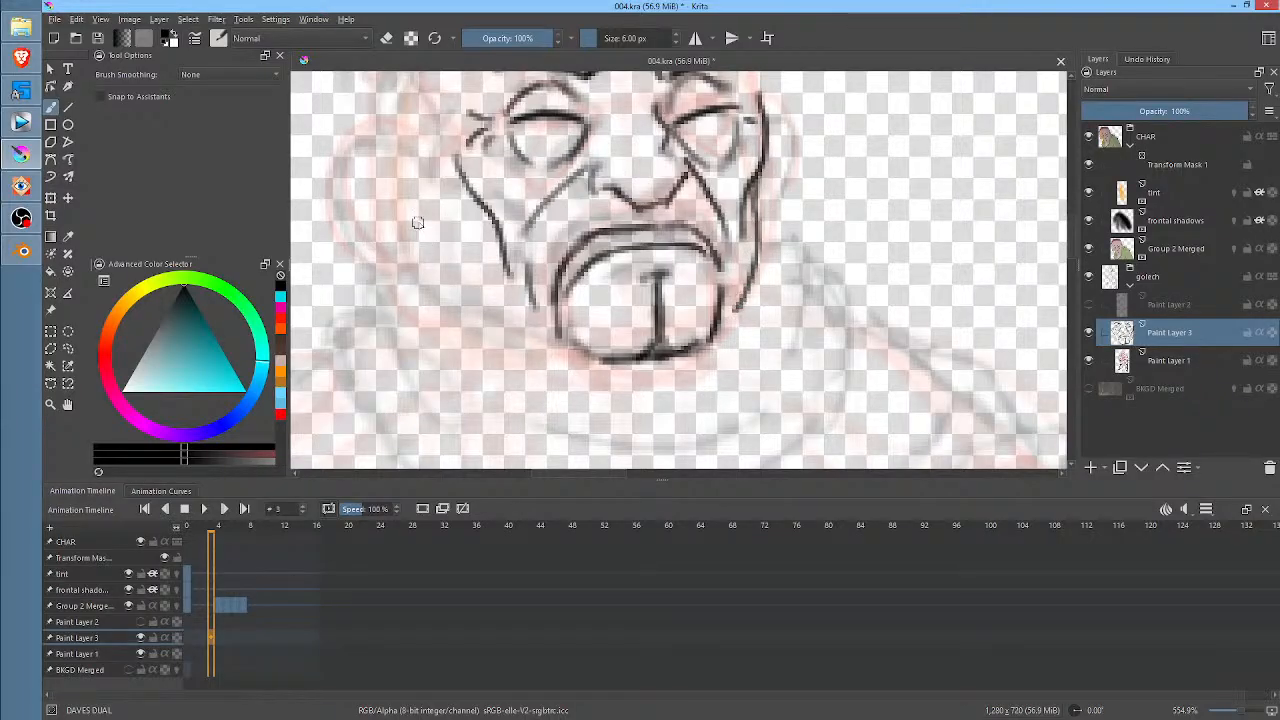
drag(417, 222, 434, 280)
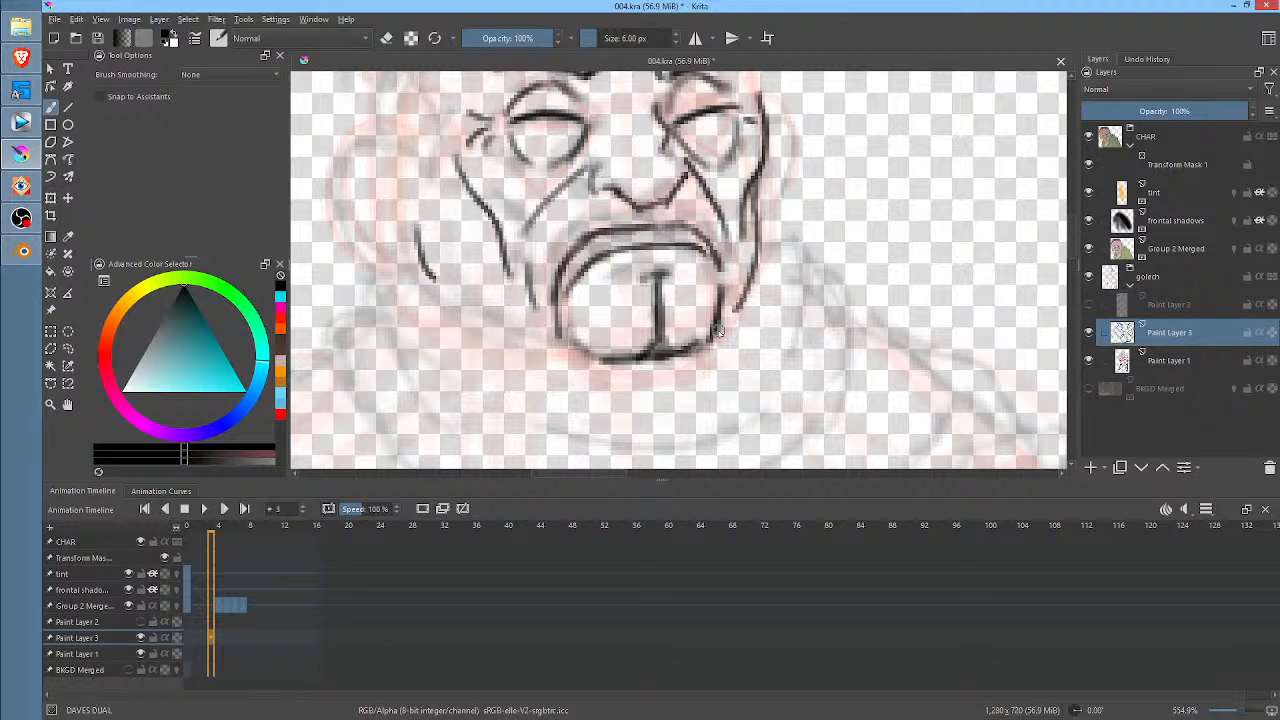
drag(857, 226, 830, 258)
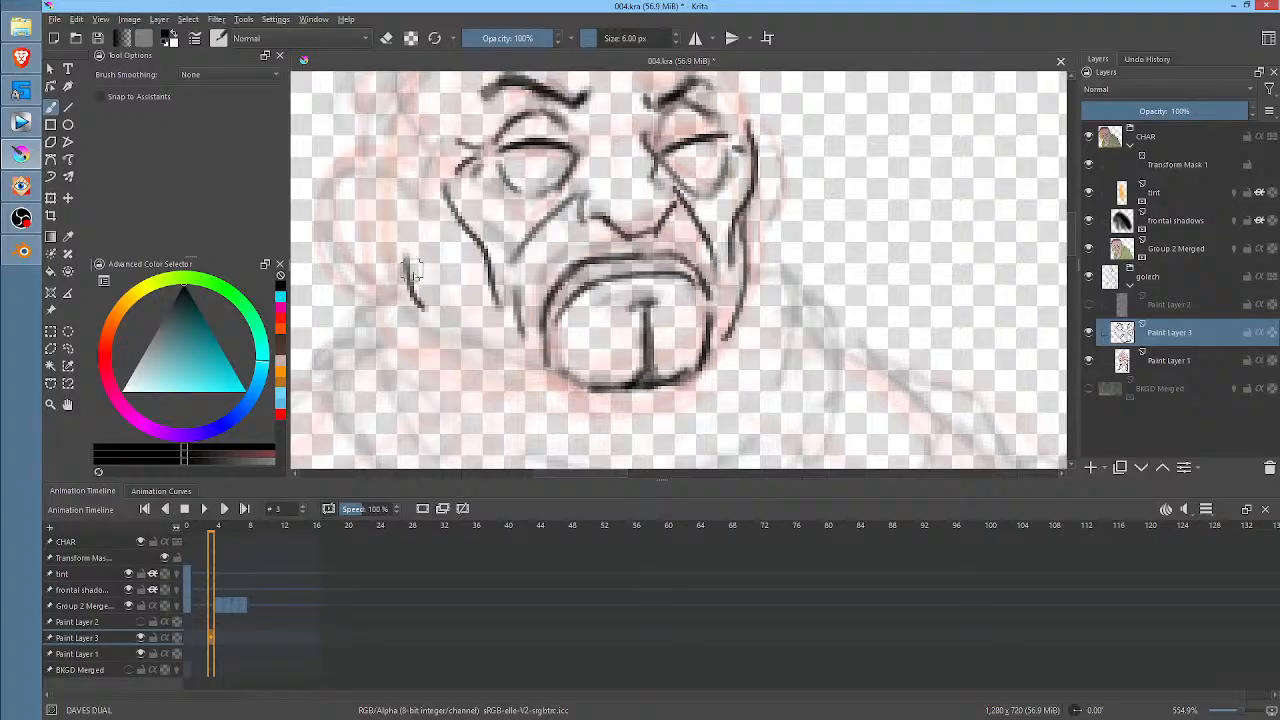
mouse_move(413, 269)
mouse_down()
mouse_move(504, 358)
mouse_move(550, 378)
mouse_move(648, 384)
mouse_up()
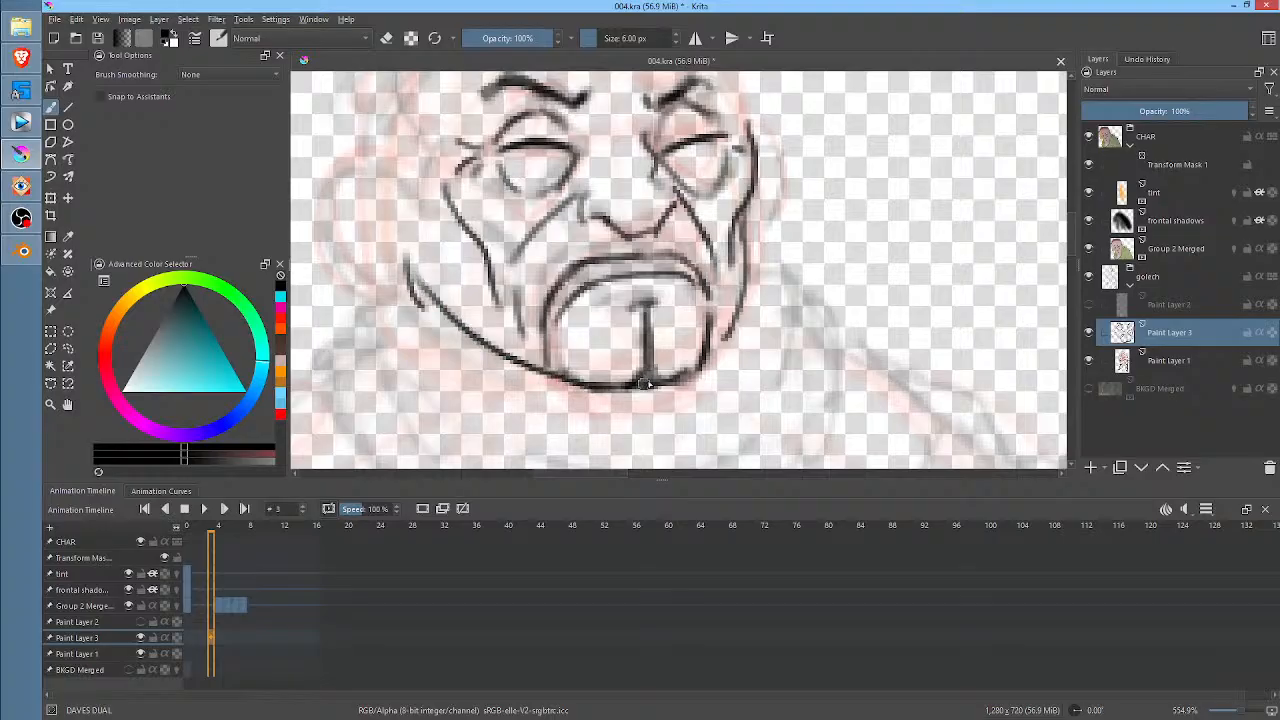
- Draw the large ear above the jawline, with its rounded outer contour and inner fold lines
middle_click(769, 286)
mouse_move(425, 265)
mouse_down()
mouse_move(375, 261)
mouse_move(365, 320)
mouse_move(389, 369)
mouse_move(431, 381)
mouse_move(428, 329)
mouse_move(442, 382)
mouse_up()
key(e)
key(e)
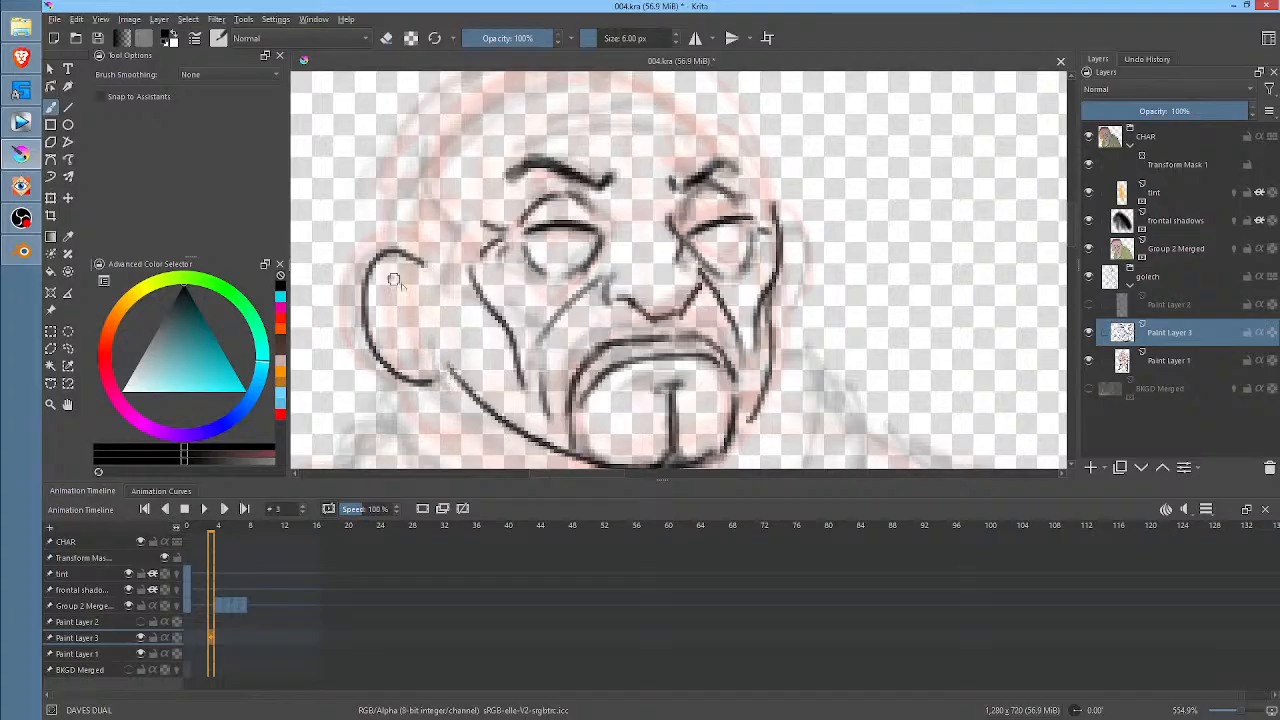
mouse_move(395, 280)
mouse_down()
mouse_move(430, 318)
mouse_move(422, 334)
mouse_up()
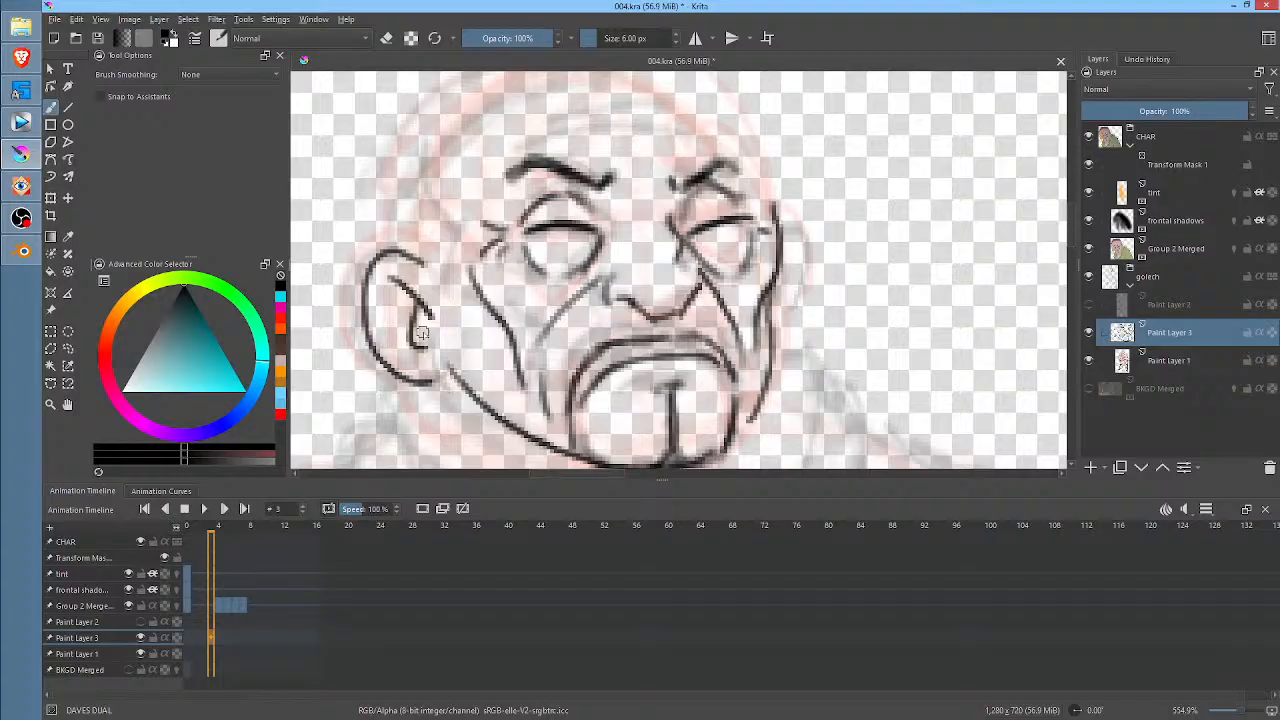
- Draw the bald head's outline over the crown, from the far brow around to the near temple
scroll(672, 271, down, 5)
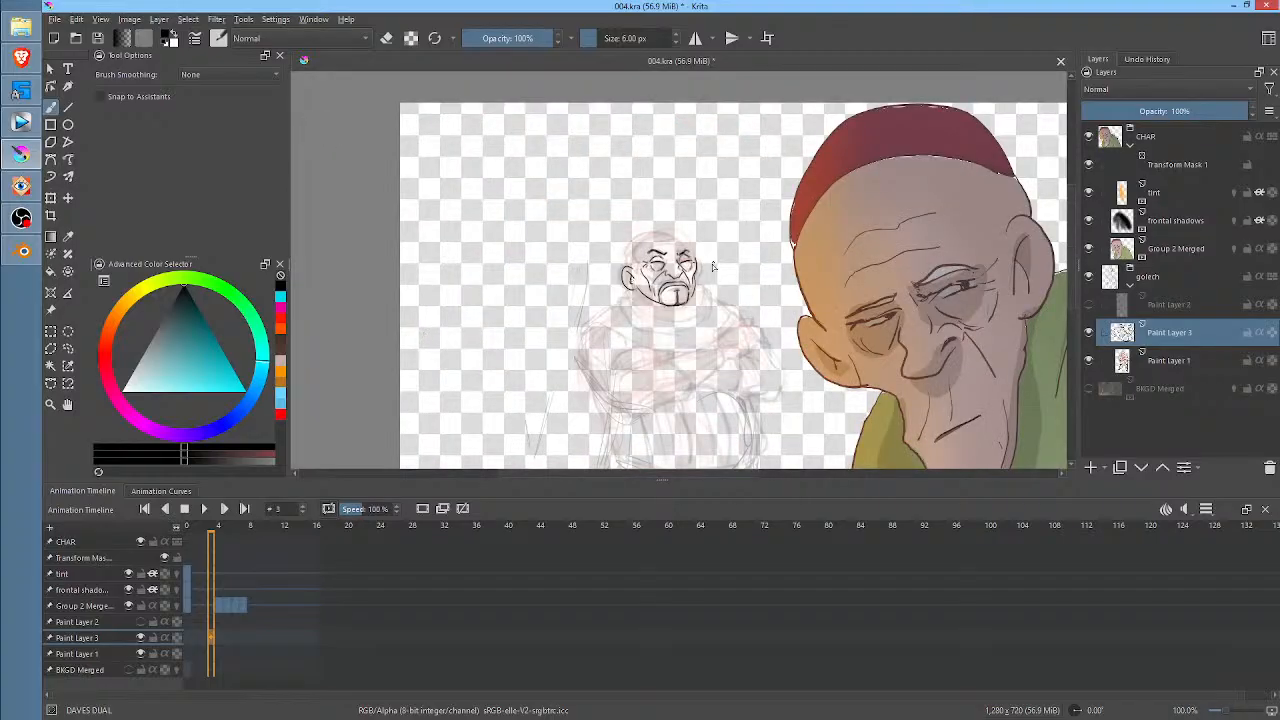
scroll(705, 279, up, 2)
scroll(785, 212, up, 2)
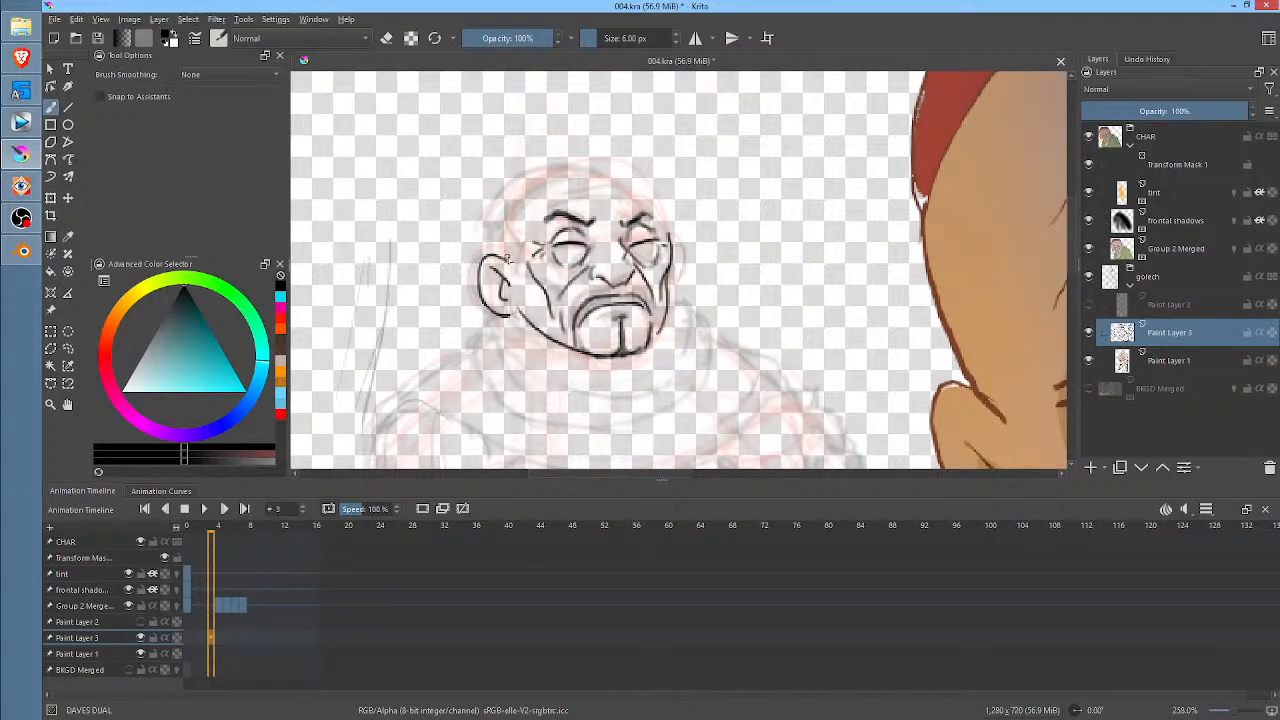
drag(521, 238, 511, 231)
mouse_move(538, 167)
mouse_down()
mouse_move(600, 162)
mouse_move(644, 194)
mouse_up()
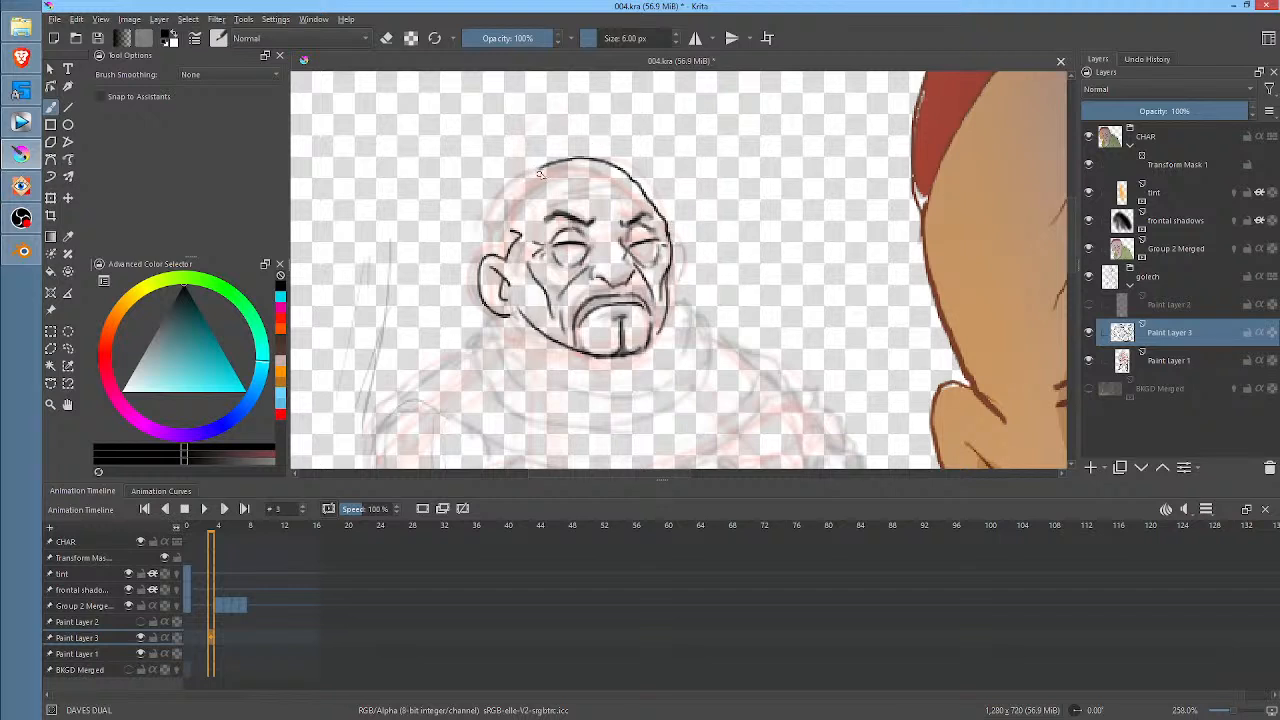
drag(530, 177, 514, 214)
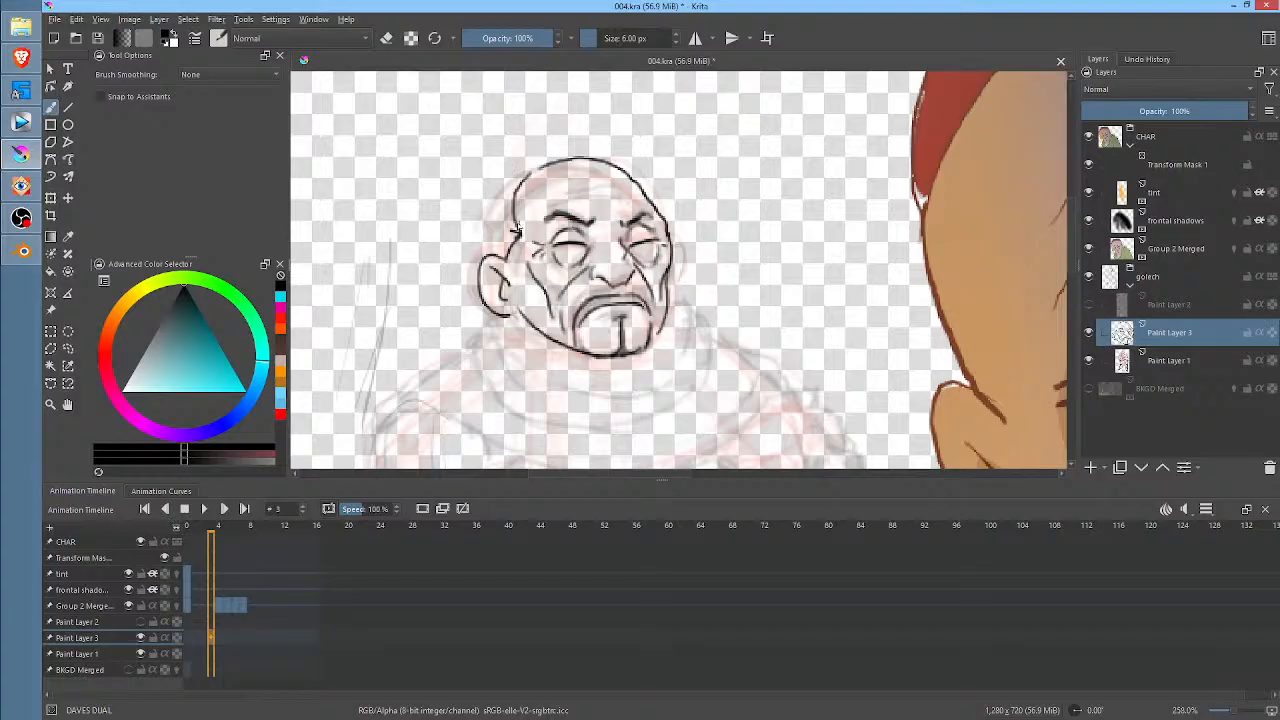
- Erase the short angular mark at the temple above the ear
key(e)
drag(518, 236, 510, 229)
key(e)
key(e)
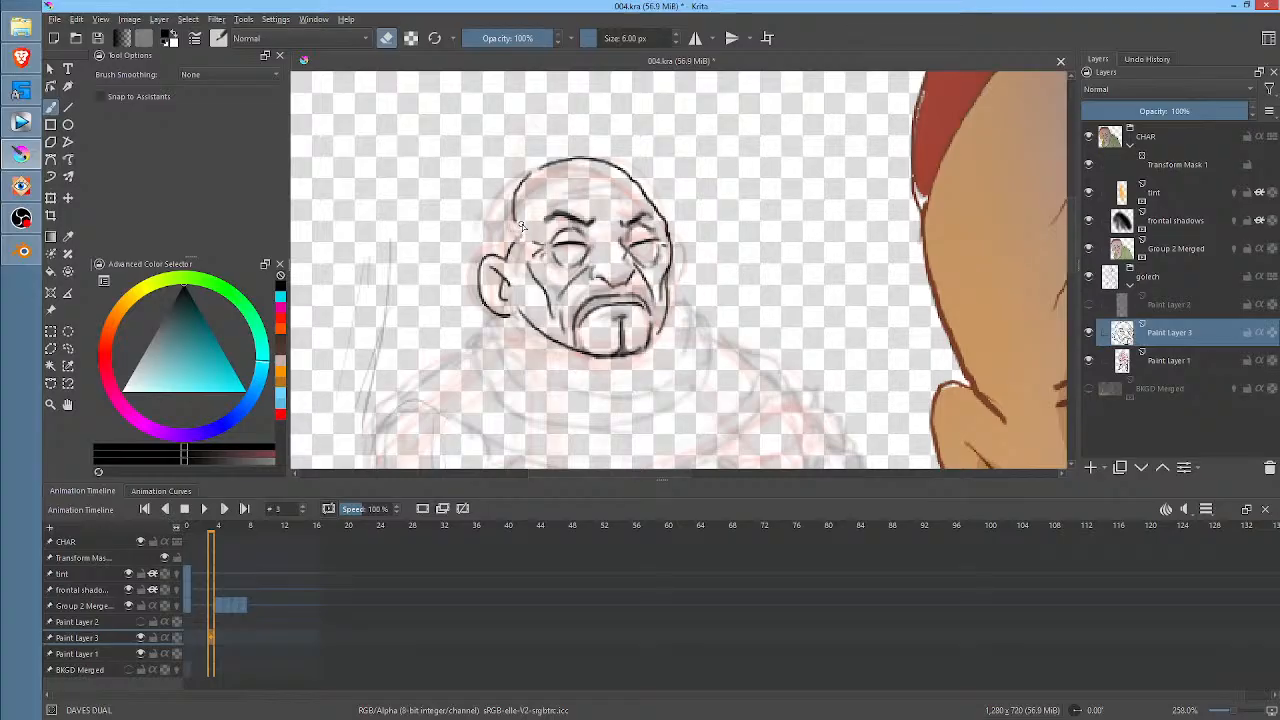
key(e)
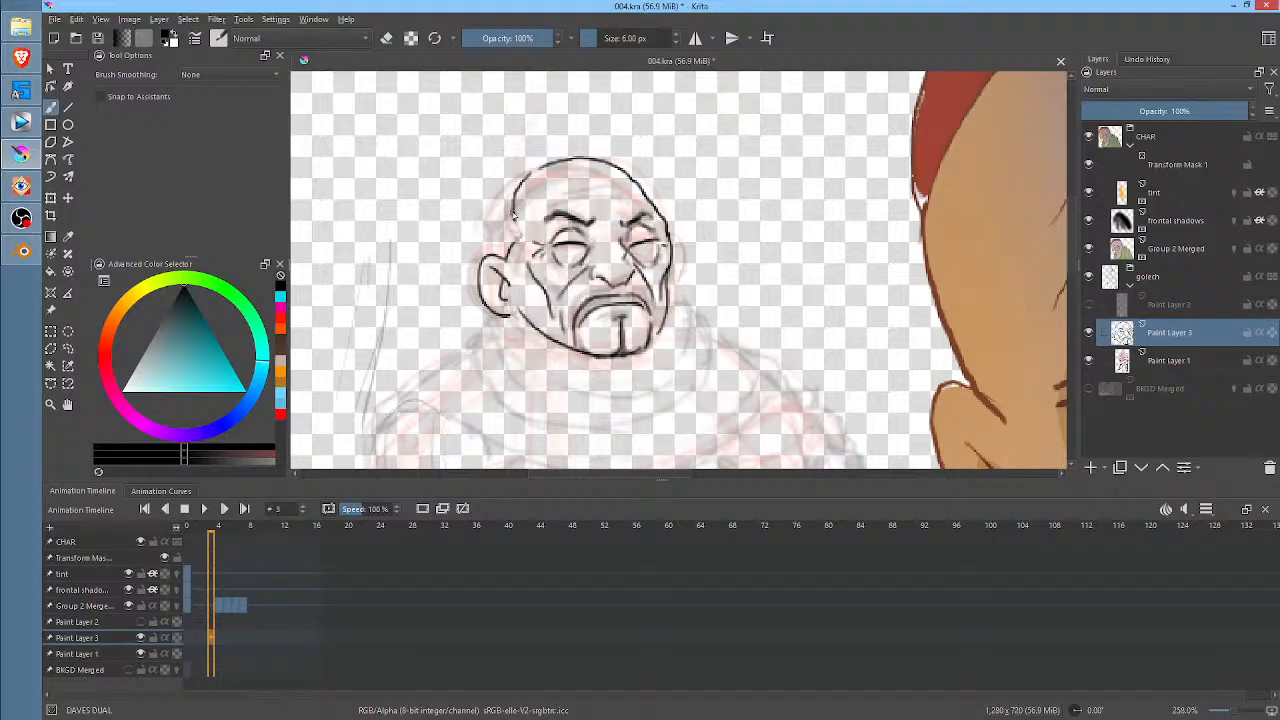
- Redraw the temple line down towards the ear and outline the cap behind the head with two curved lines
drag(513, 213, 519, 241)
mouse_move(530, 172)
mouse_down()
mouse_move(483, 228)
mouse_move(481, 263)
mouse_up()
mouse_move(589, 157)
mouse_down()
mouse_move(502, 170)
mouse_move(470, 222)
mouse_move(475, 252)
mouse_up()
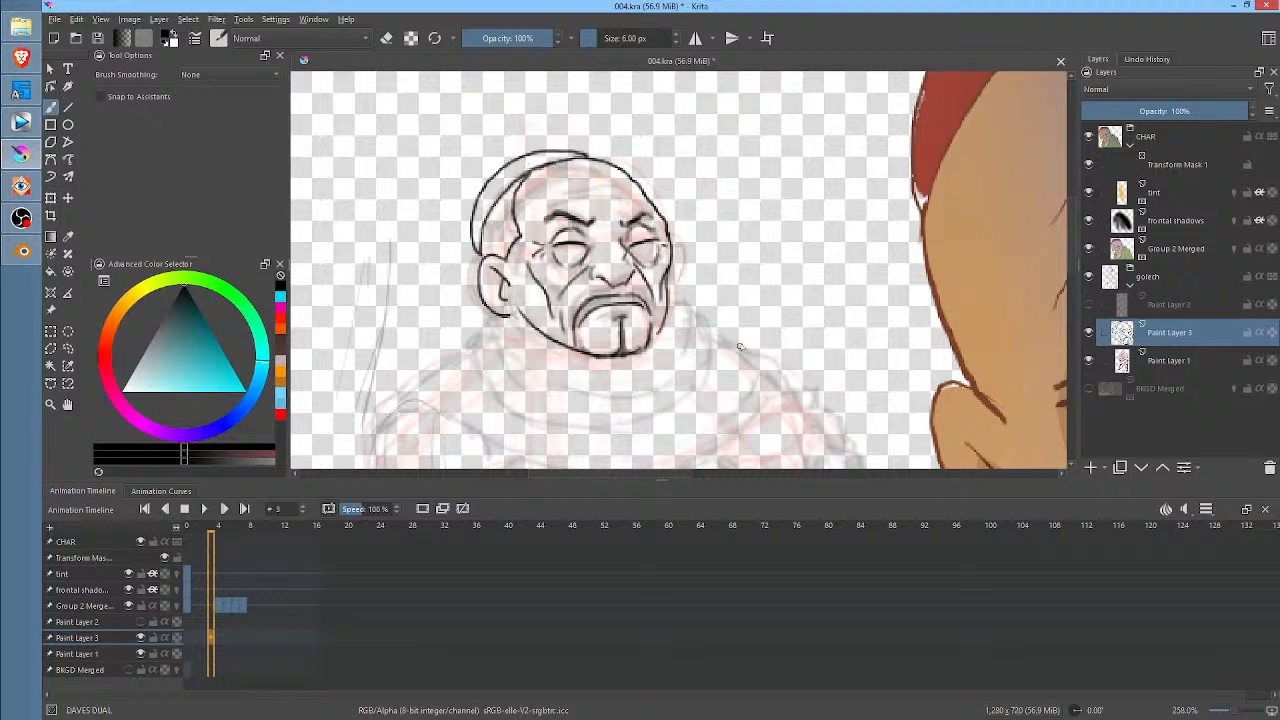
- Draw the thick rolled collar around the neck, with its overlapping side folds, rounded lower edge and inner crease beneath the chin
drag(741, 347, 765, 283)
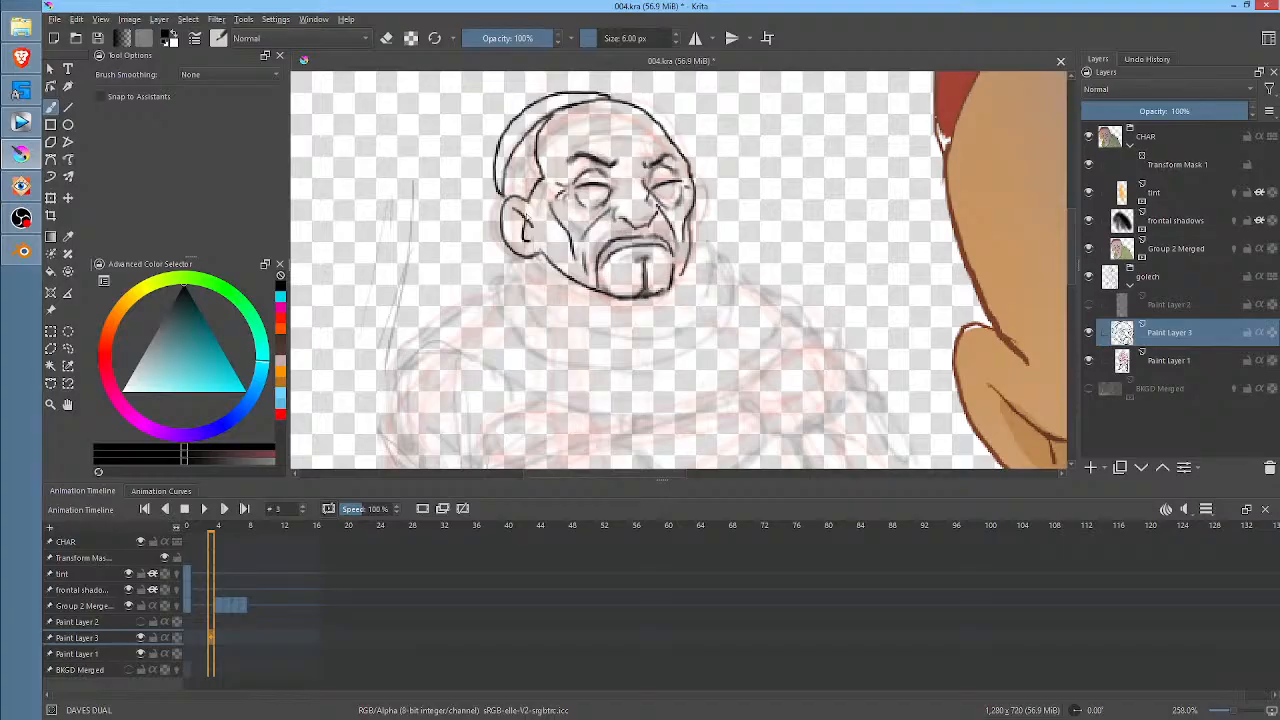
mouse_move(505, 245)
mouse_down()
mouse_move(502, 262)
mouse_move(548, 307)
mouse_up()
drag(502, 262, 499, 308)
key(ctrl+z)
drag(691, 252, 668, 295)
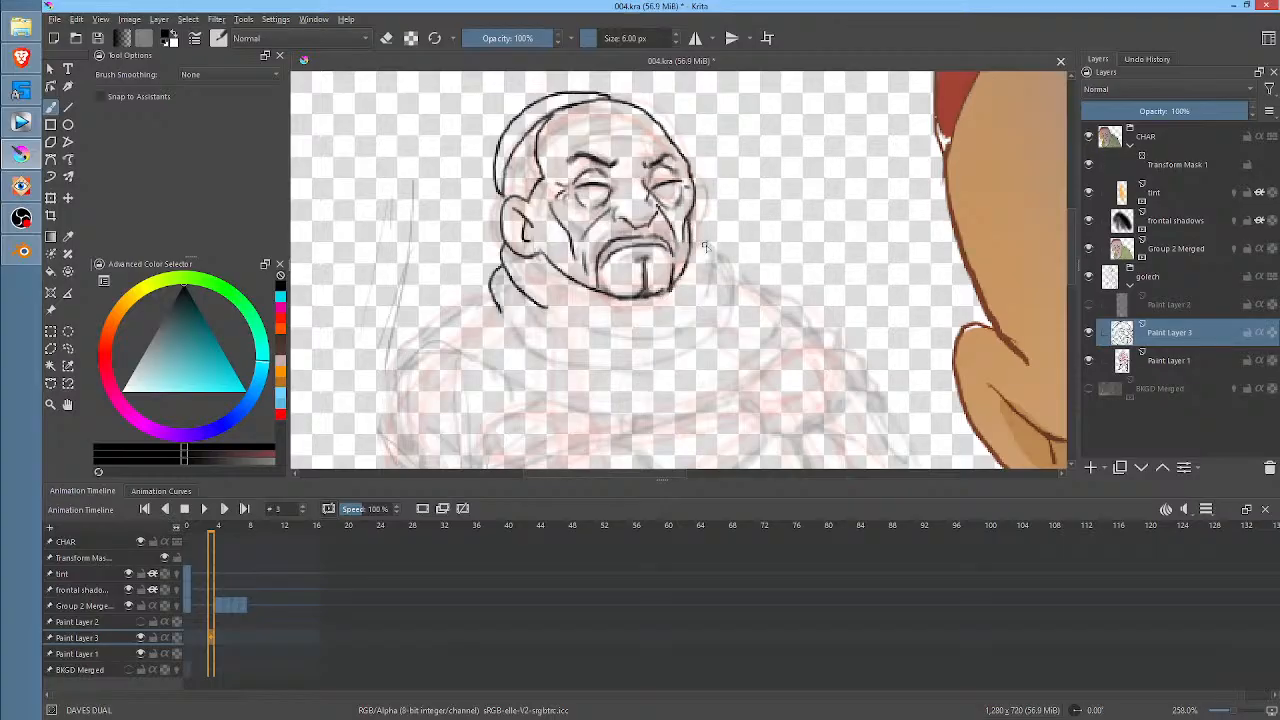
mouse_move(710, 242)
mouse_down()
mouse_move(714, 272)
mouse_move(719, 258)
mouse_move(738, 305)
mouse_up()
mouse_move(494, 302)
mouse_down()
mouse_move(540, 354)
mouse_move(652, 361)
mouse_move(706, 349)
mouse_move(737, 298)
mouse_up()
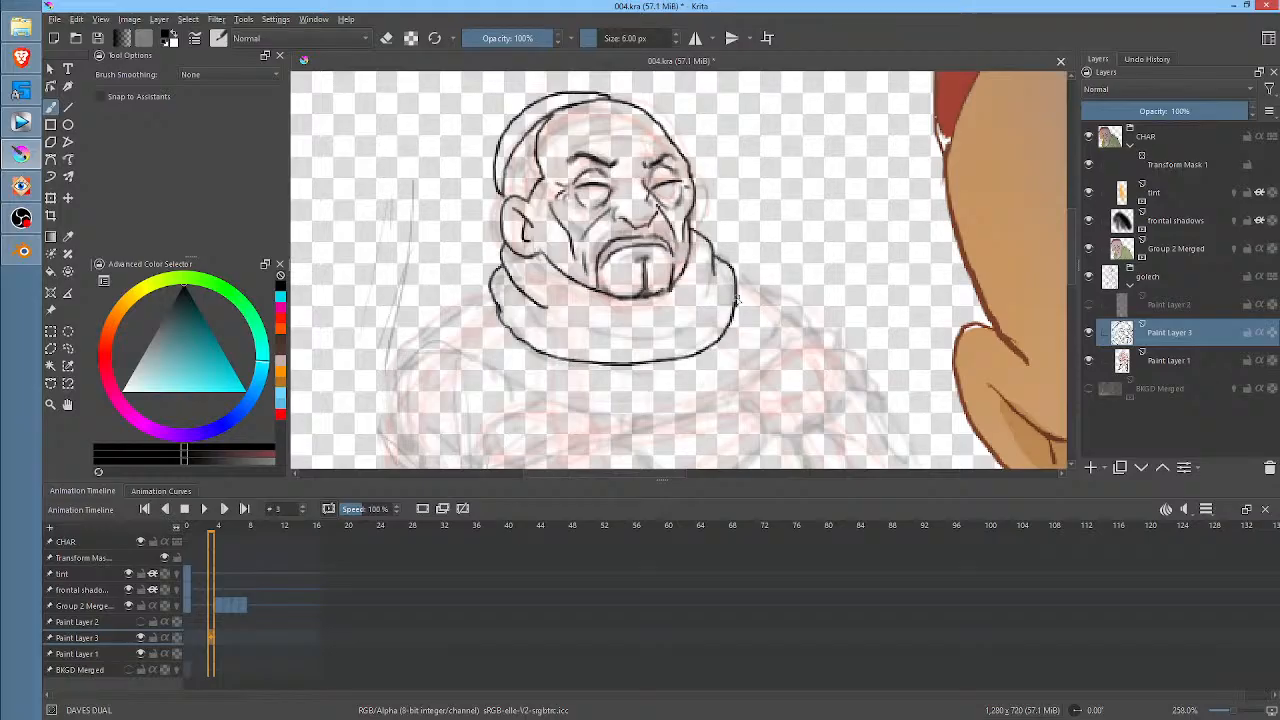
mouse_move(573, 322)
mouse_down()
mouse_move(600, 333)
mouse_move(702, 314)
mouse_up()
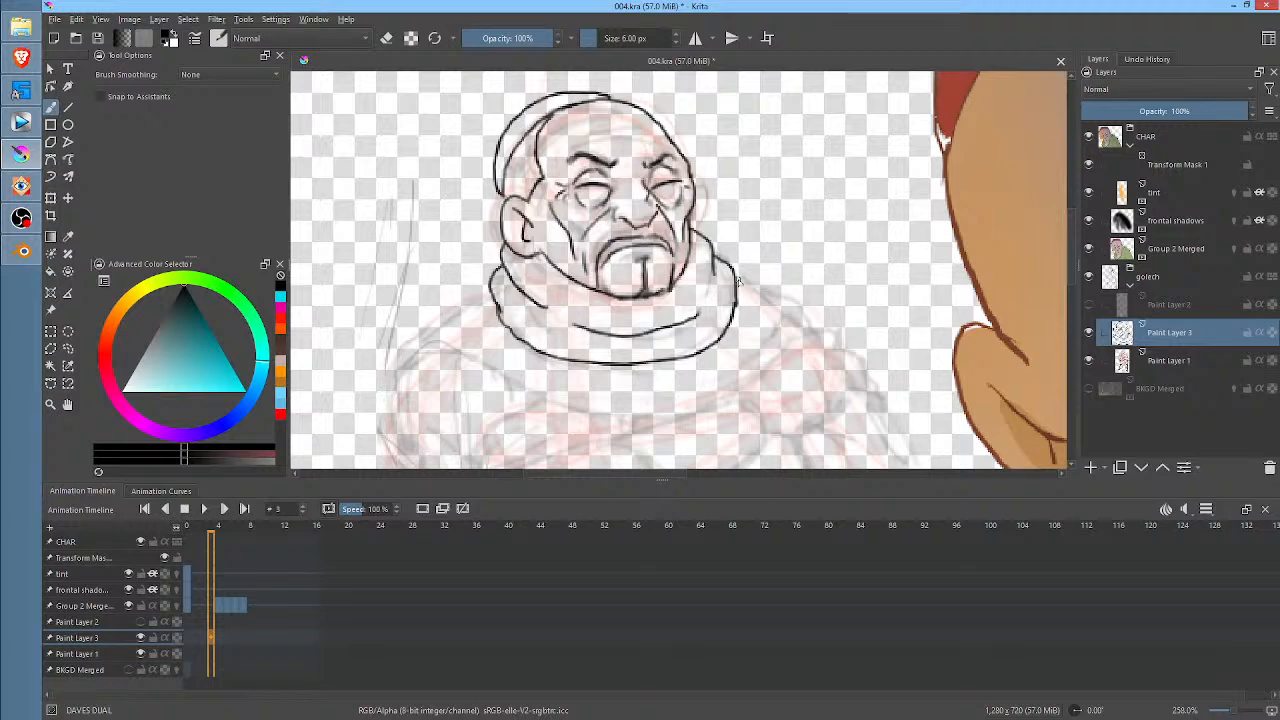
- Draw the shoulder lines sloping outward from both sides of the collar
drag(728, 168, 739, 206)
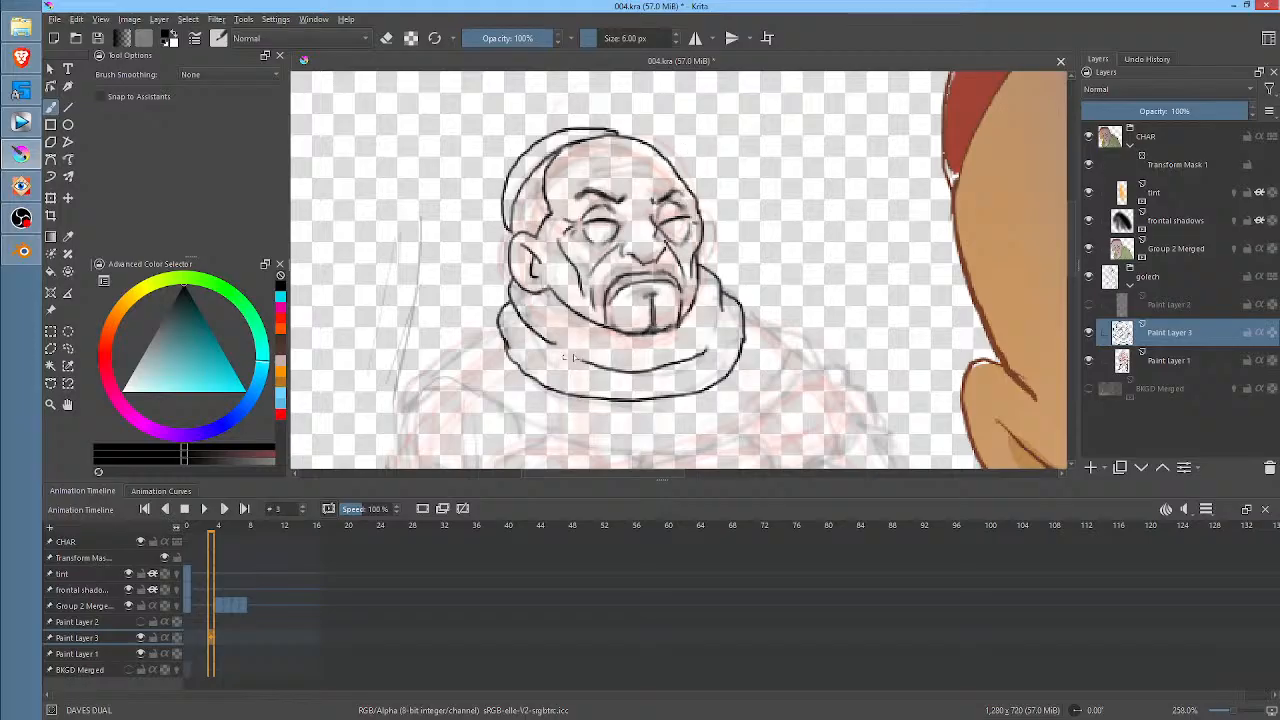
mouse_move(710, 298)
mouse_down()
mouse_move(757, 113)
mouse_move(800, 190)
mouse_up()
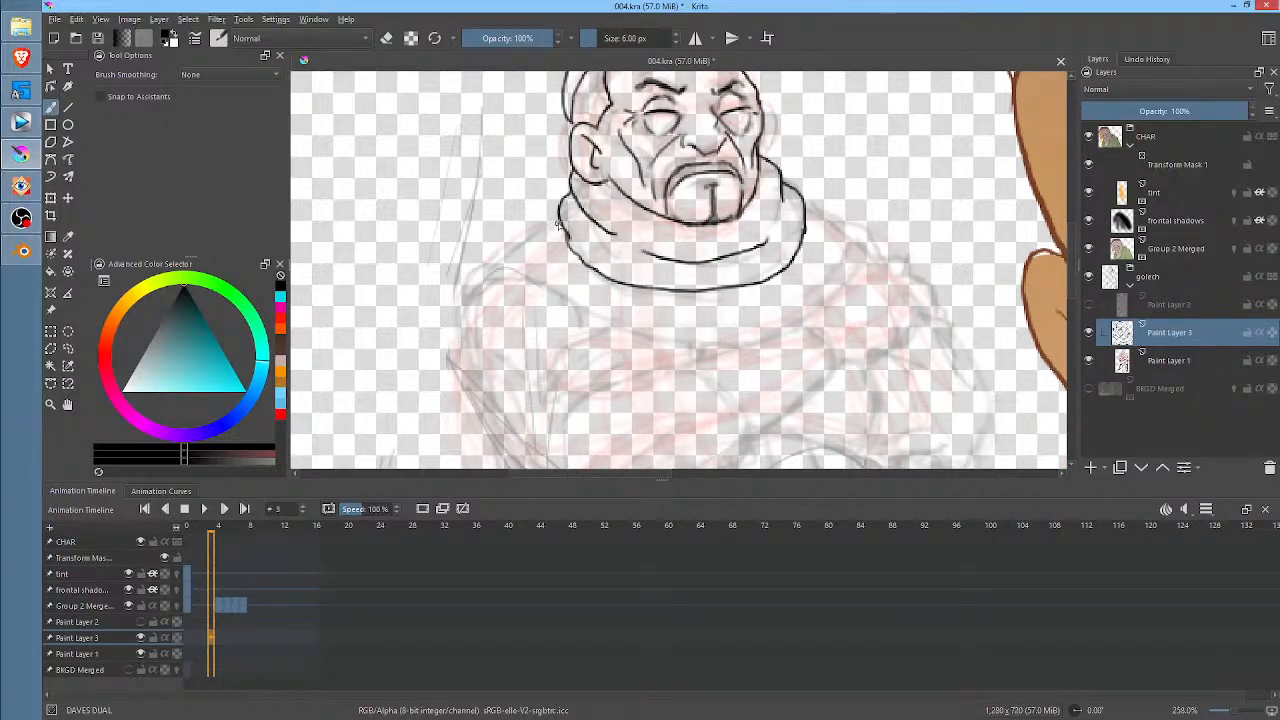
mouse_move(561, 222)
mouse_down()
mouse_move(484, 263)
mouse_move(467, 297)
mouse_move(504, 270)
mouse_move(540, 282)
mouse_up()
drag(805, 207, 857, 250)
- Draw the folded arm below the ear side, with its shoulder crease, bent elbow and sleeve cuff, and the hand resting across it
drag(536, 287, 583, 295)
mouse_move(456, 304)
mouse_down()
mouse_move(620, 232)
mouse_move(575, 144)
mouse_move(400, 213)
mouse_move(415, 292)
mouse_move(539, 419)
mouse_move(700, 338)
mouse_move(663, 271)
mouse_move(606, 259)
mouse_move(598, 266)
mouse_move(657, 314)
mouse_move(610, 305)
mouse_up()
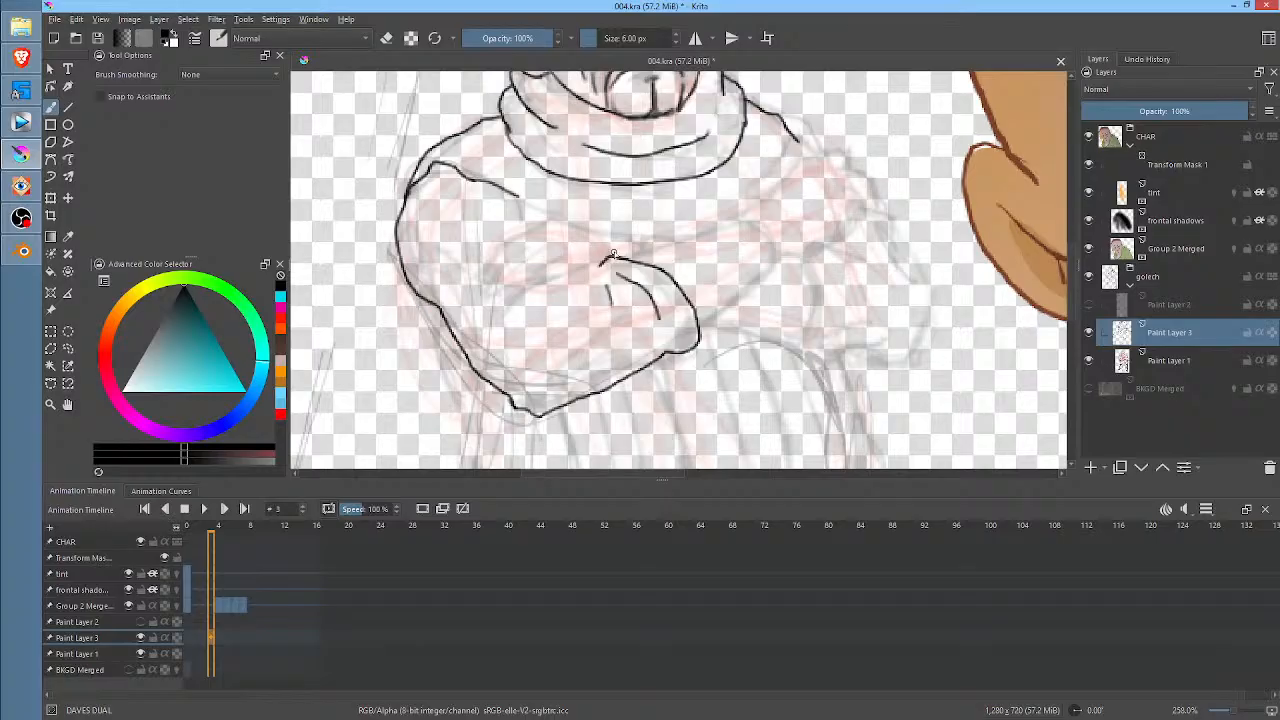
mouse_move(647, 247)
mouse_down()
mouse_move(554, 214)
mouse_move(501, 237)
mouse_move(470, 286)
mouse_move(541, 296)
mouse_move(604, 261)
mouse_up()
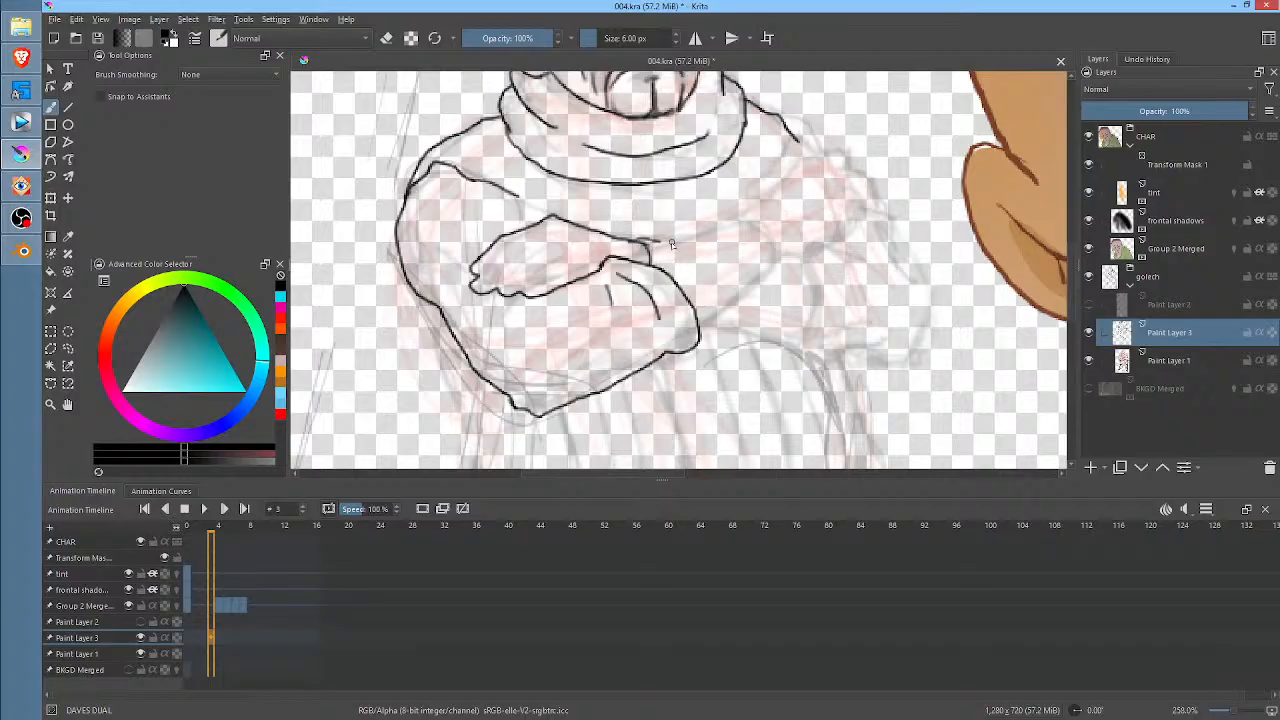
- Save the 004.kra drawing
key(e)
scroll(670, 256, down, 4)
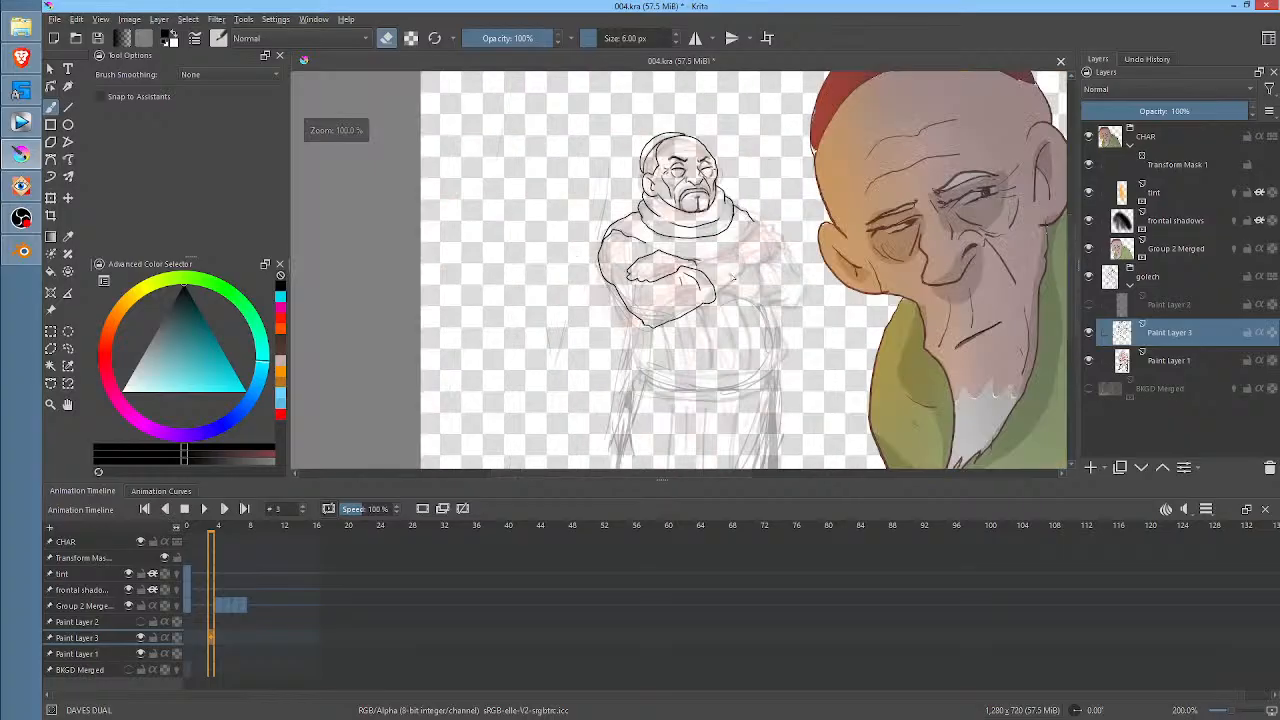
drag(800, 268, 619, 333)
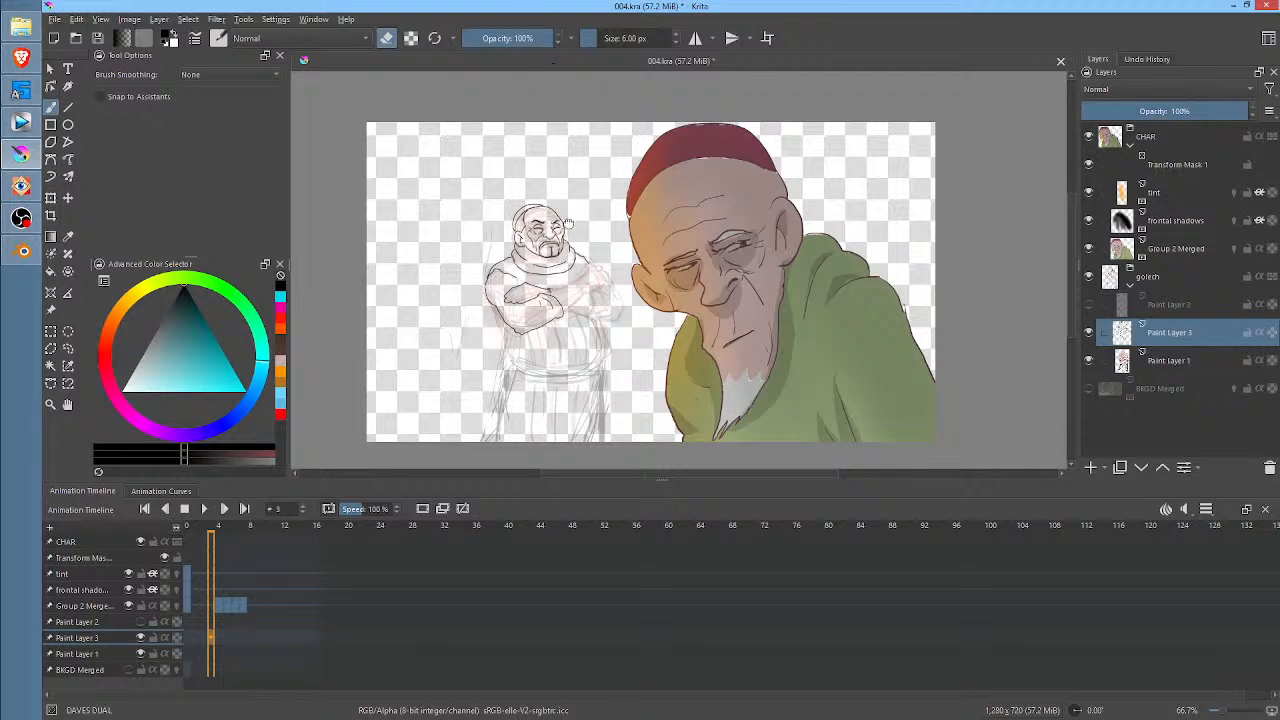
click(97, 38)
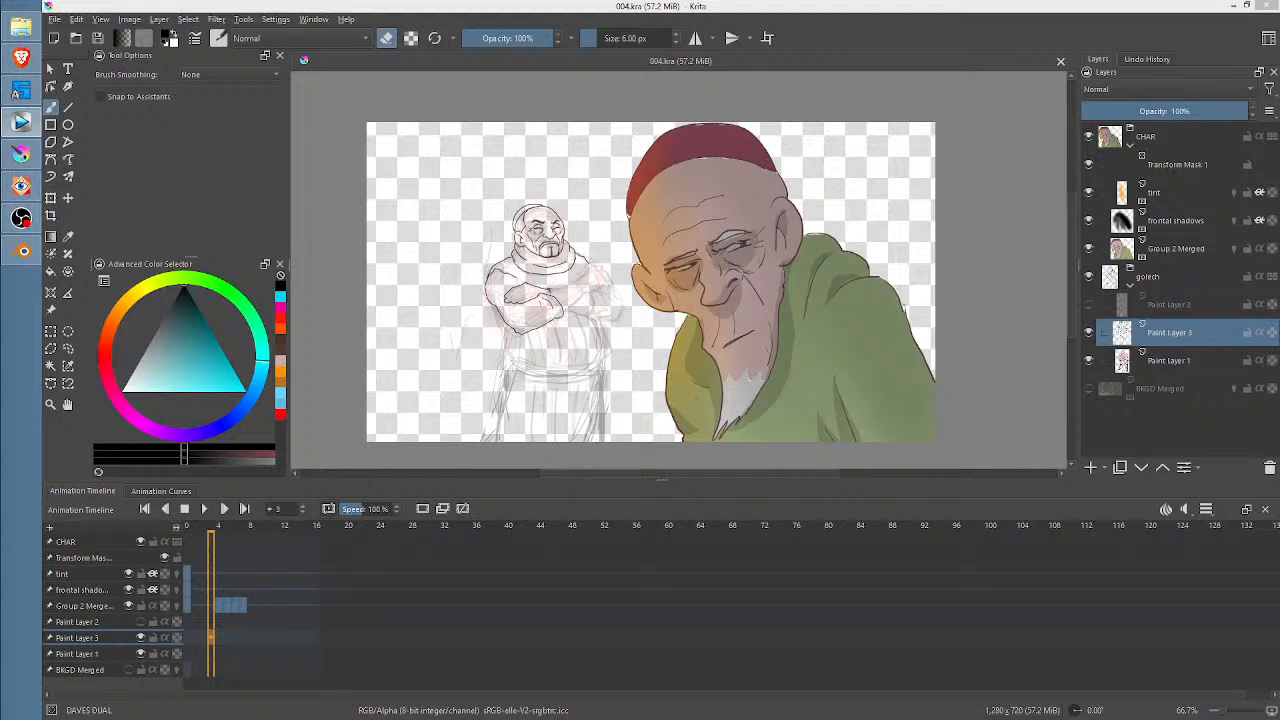
click(659, 17)
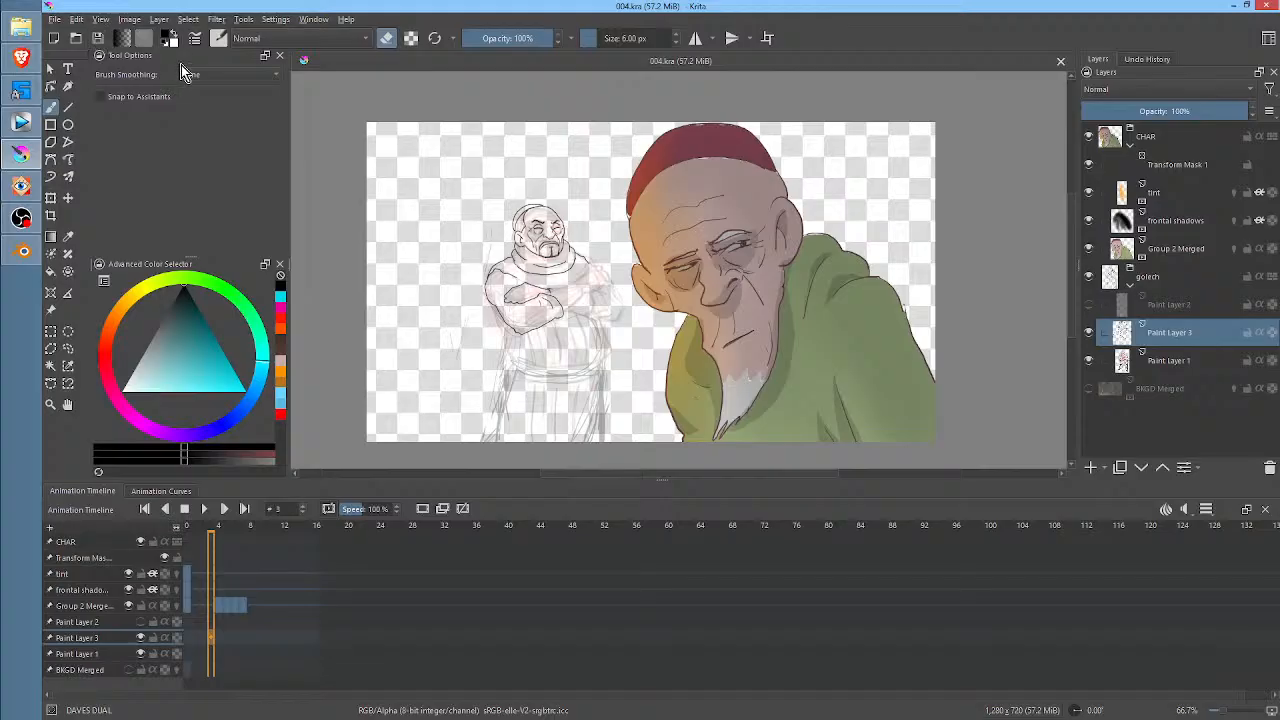